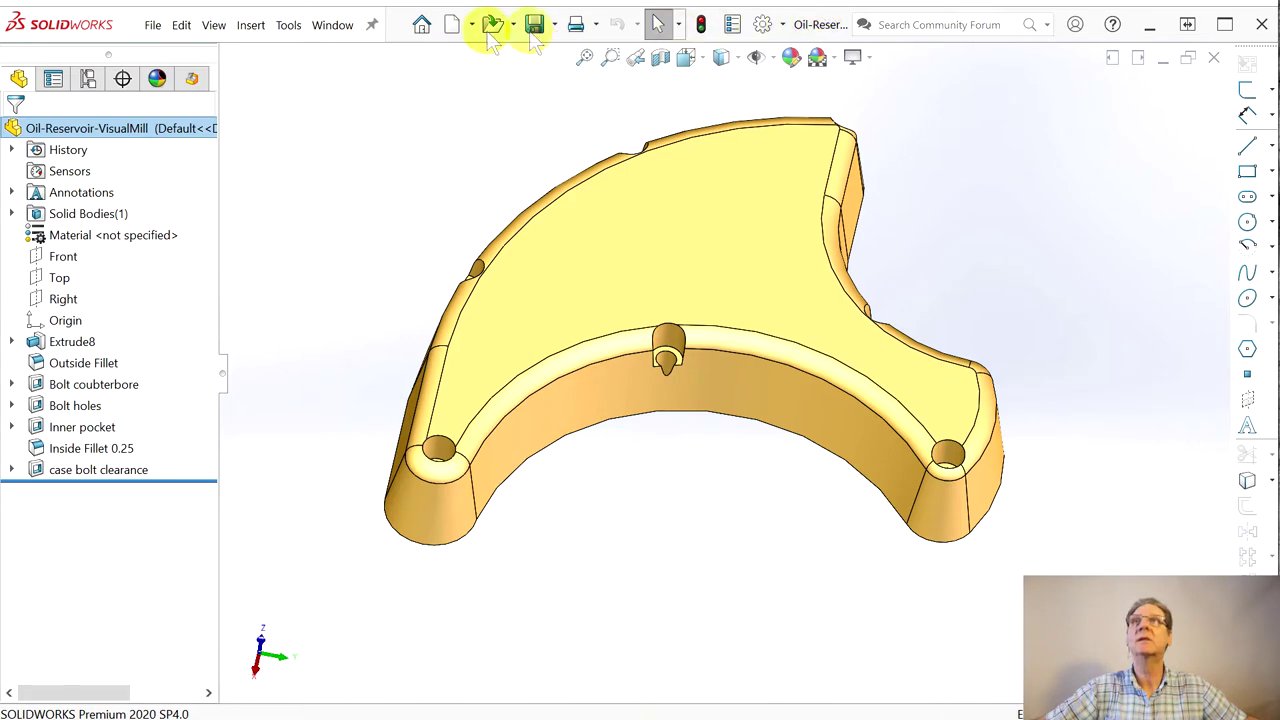
Orbit and pan the part to inspect it from the side and from the top
click(322, 28)
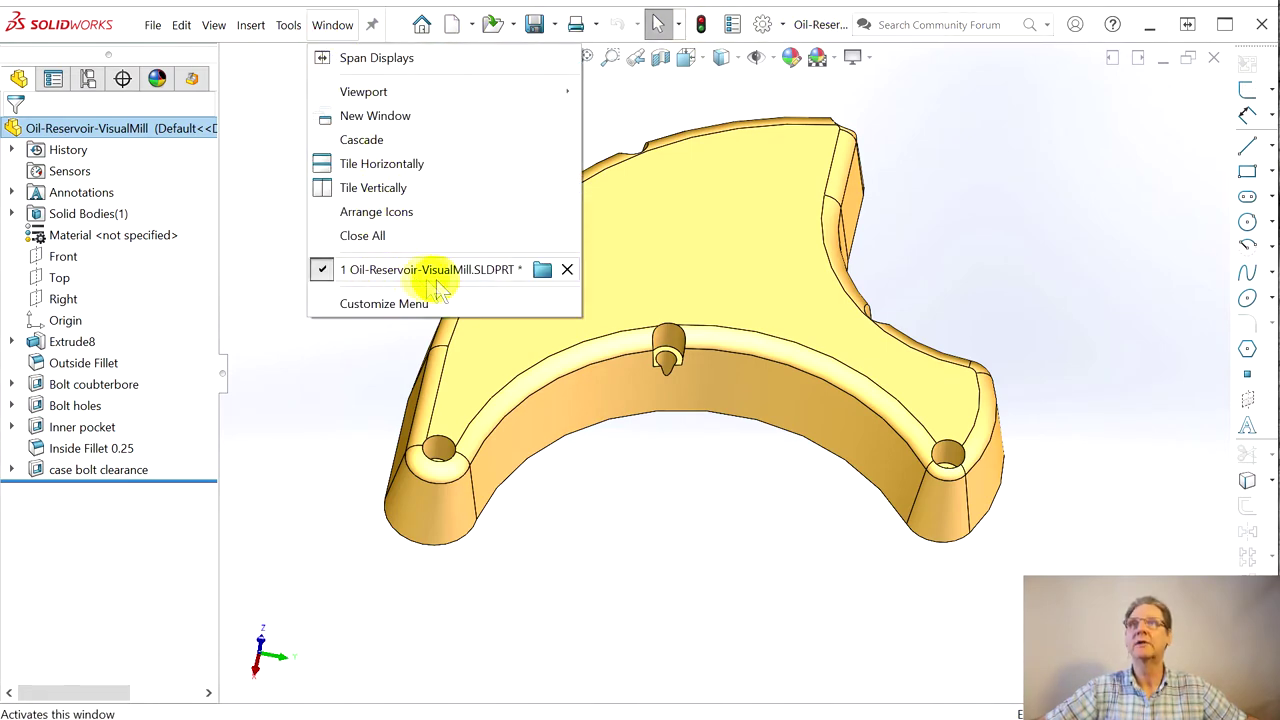
click(646, 650)
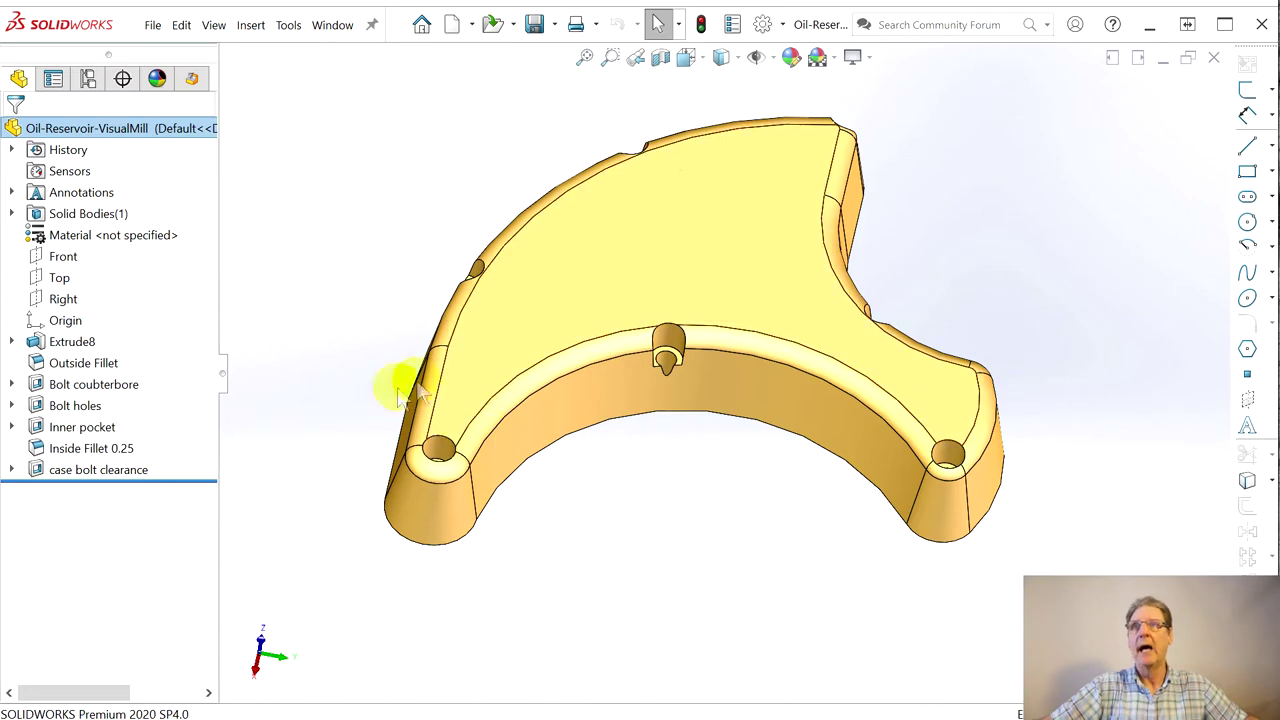
middle_drag(378, 490, 380, 337)
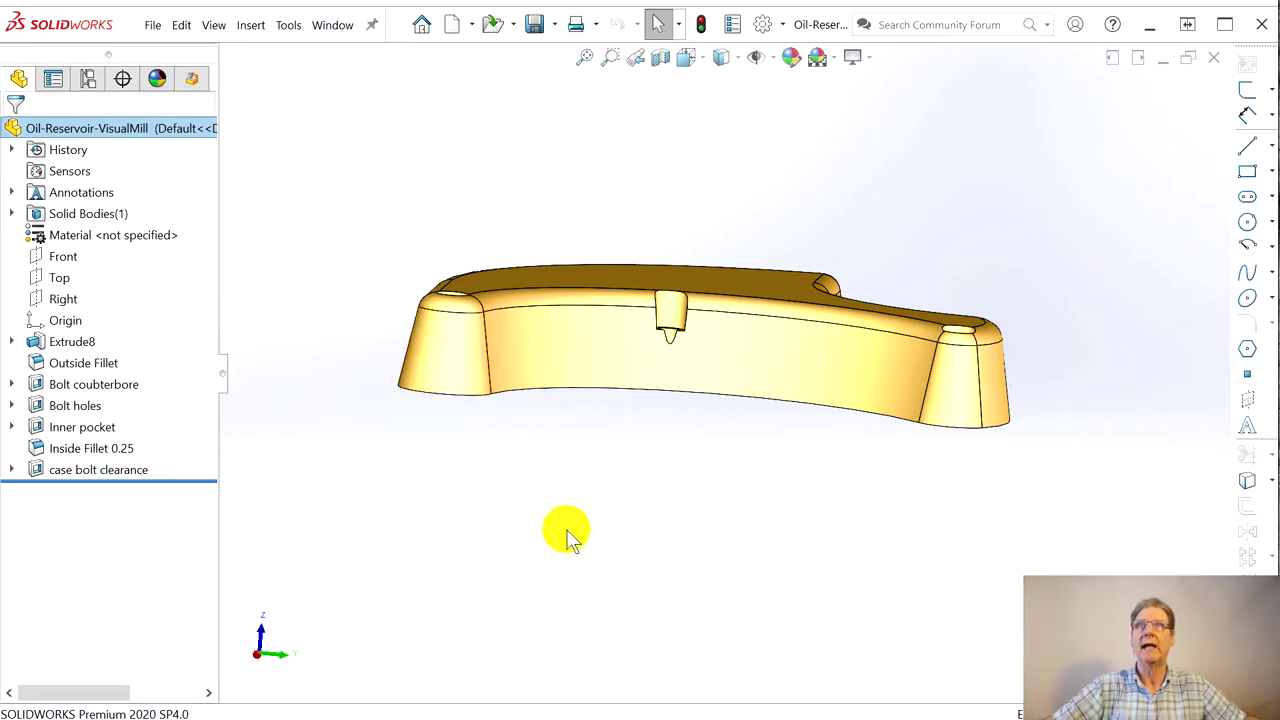
middle_drag(586, 541, 606, 660)
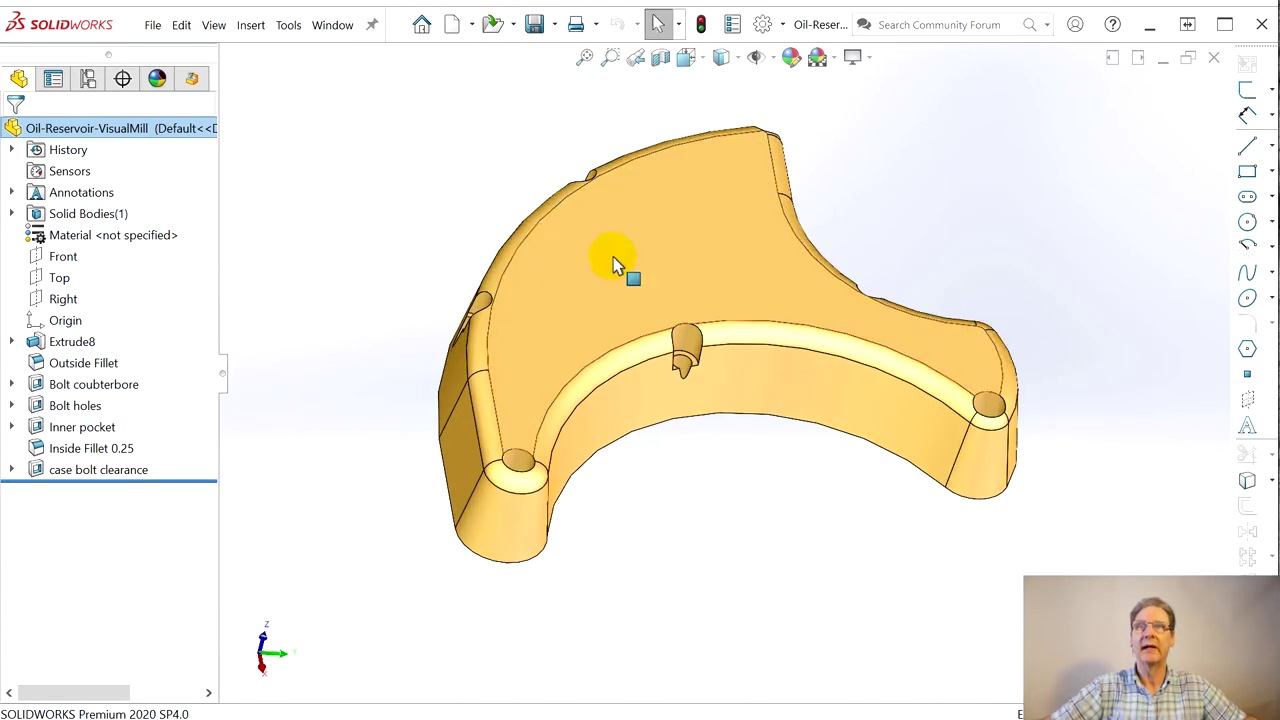
ctrl+middle_drag(614, 264, 634, 292)
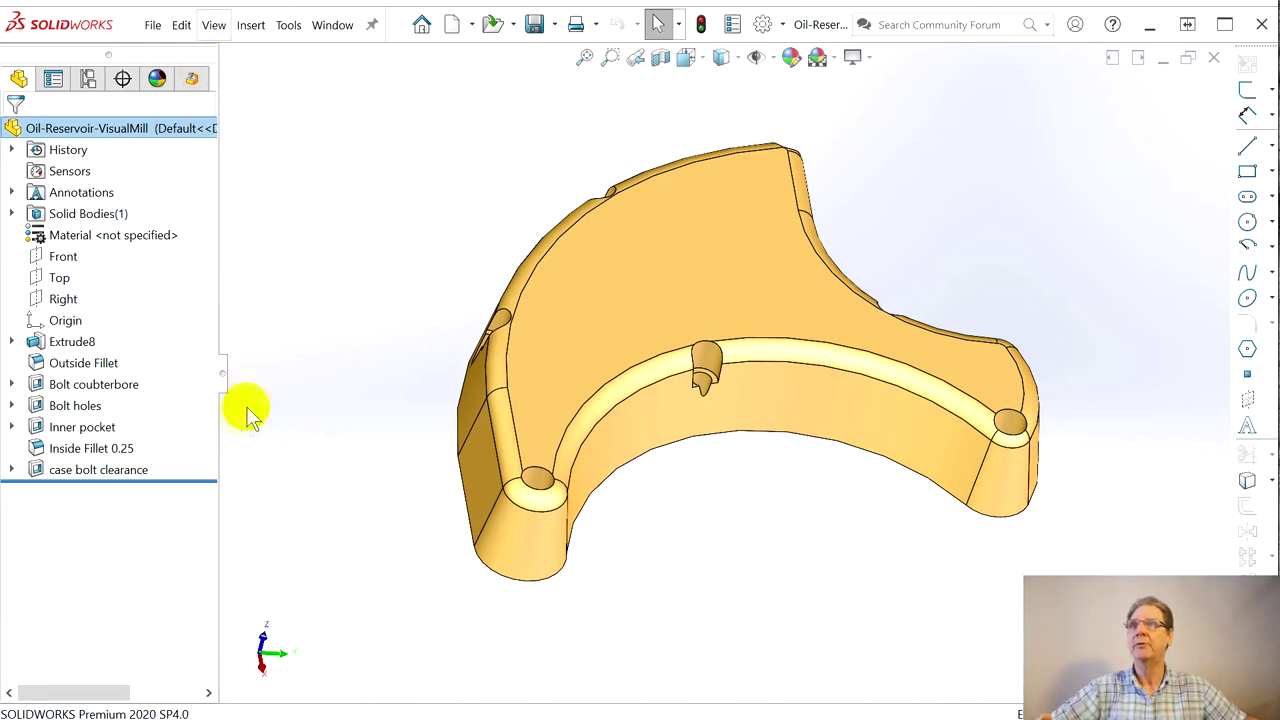
Switch to the VisualCAM browser, widen it and enlarge the Machining Job tree
click(194, 78)
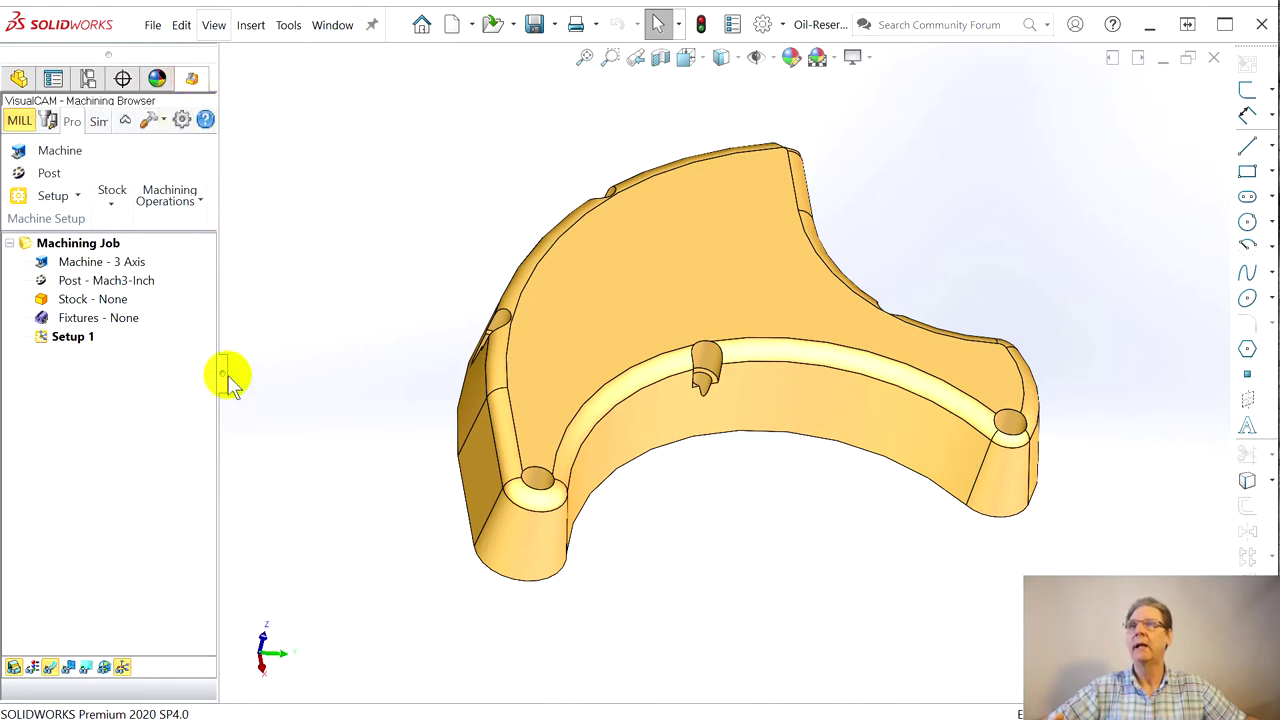
drag(226, 380, 428, 380)
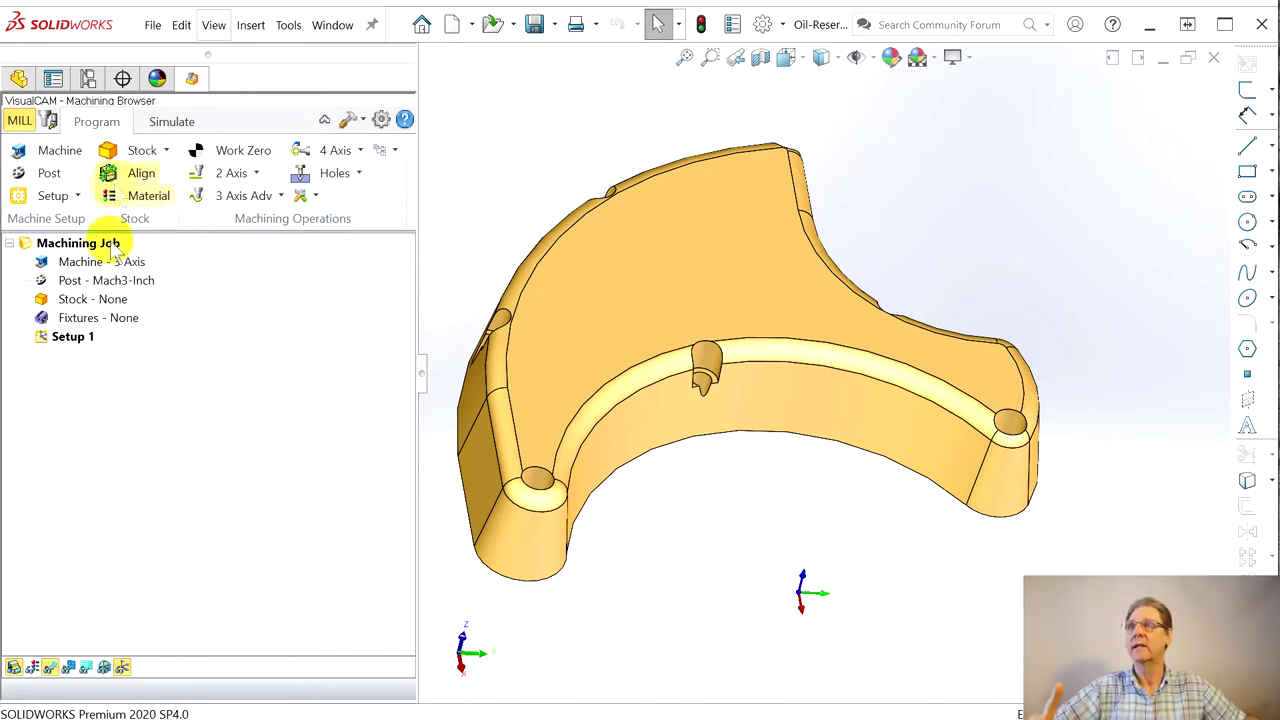
click(52, 121)
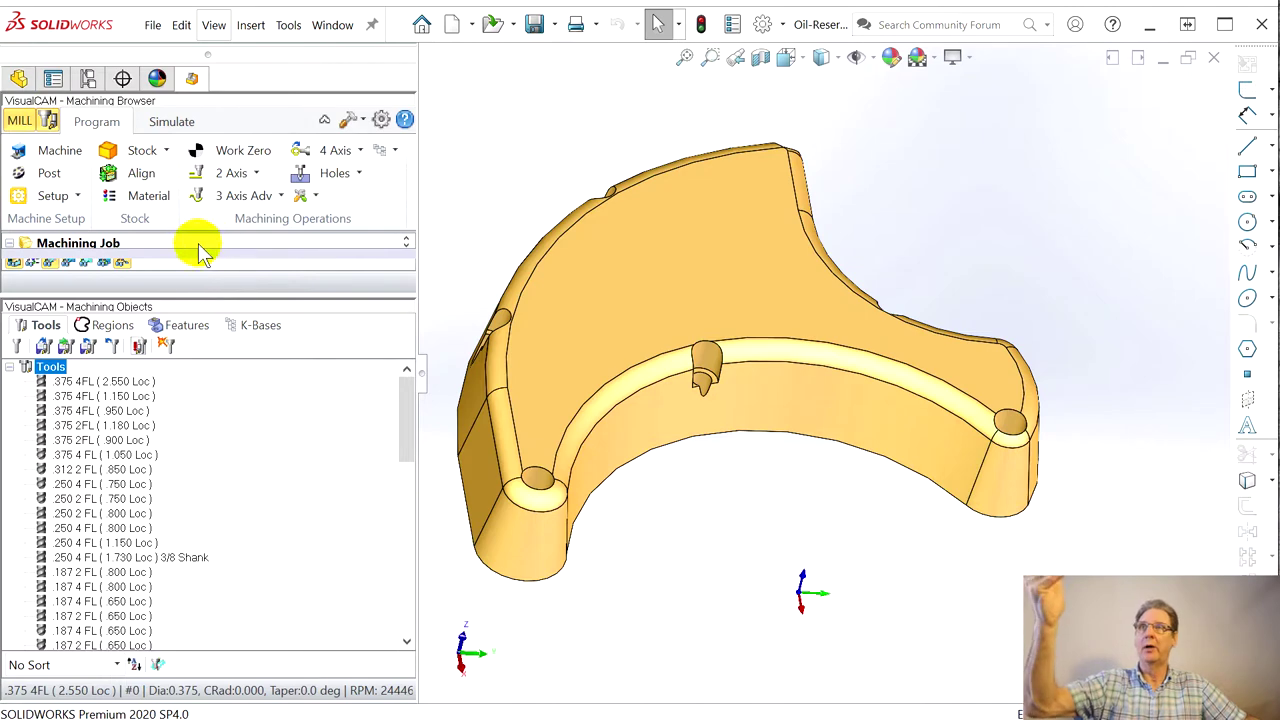
drag(193, 296, 209, 474)
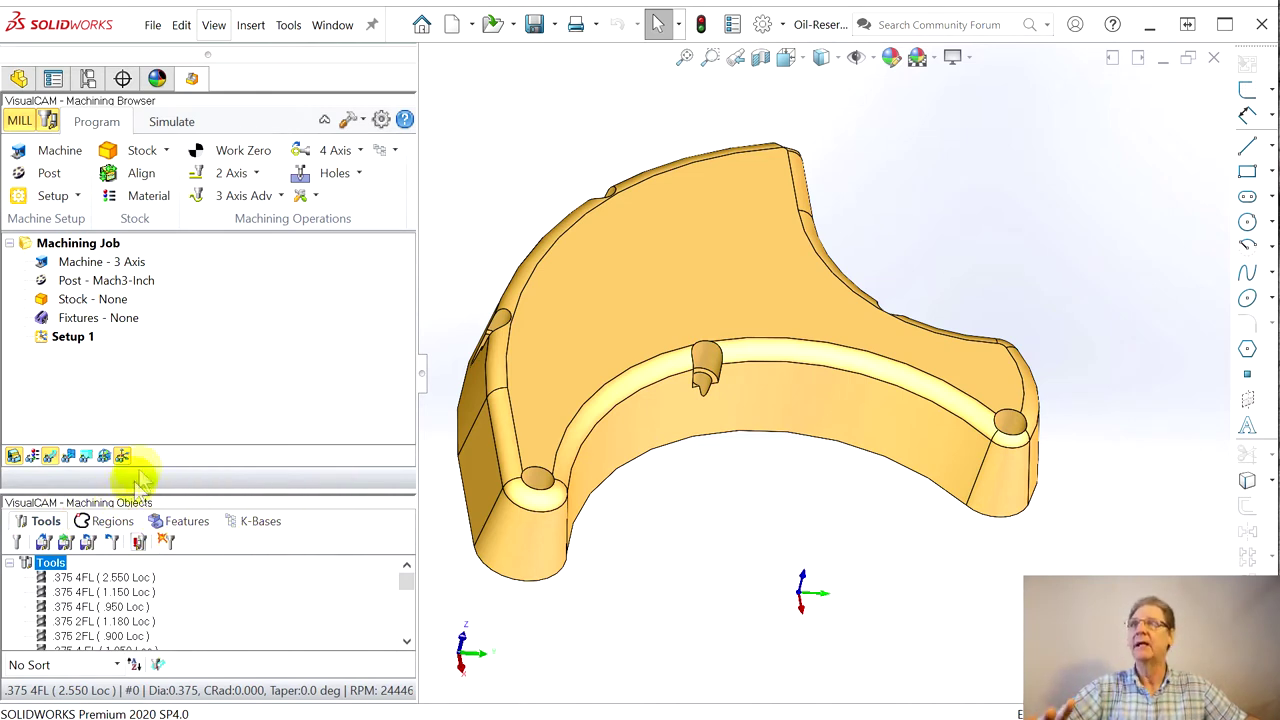
click(52, 120)
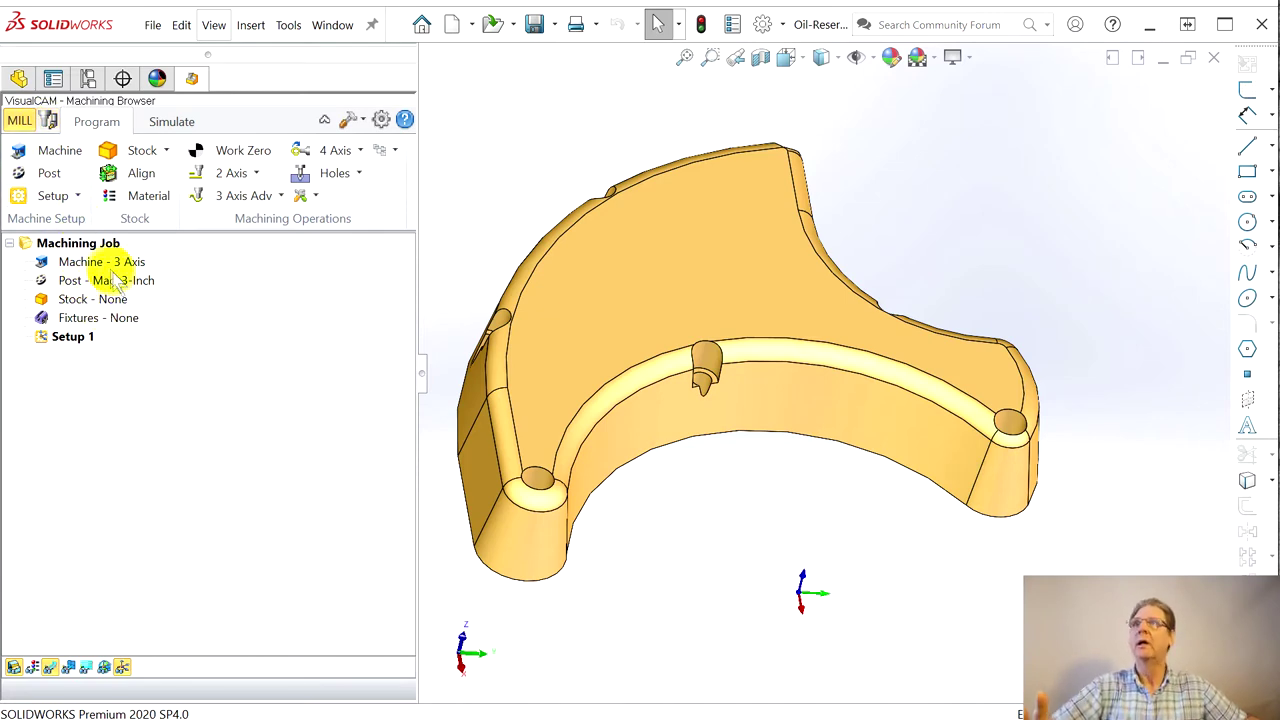
Spin the Machine - 3 Axis coordinate system 90° about Z and confirm the Machine Tool Setup
click(76, 263)
click(76, 262)
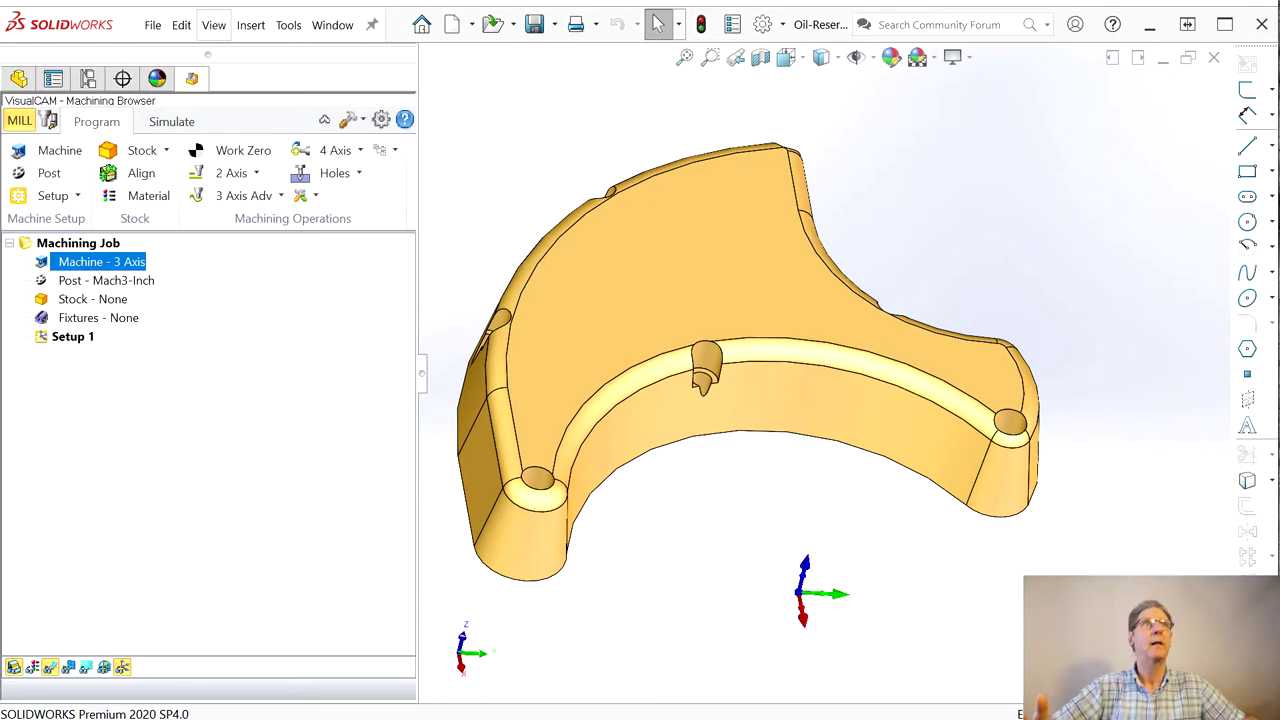
drag(717, 89, 594, 43)
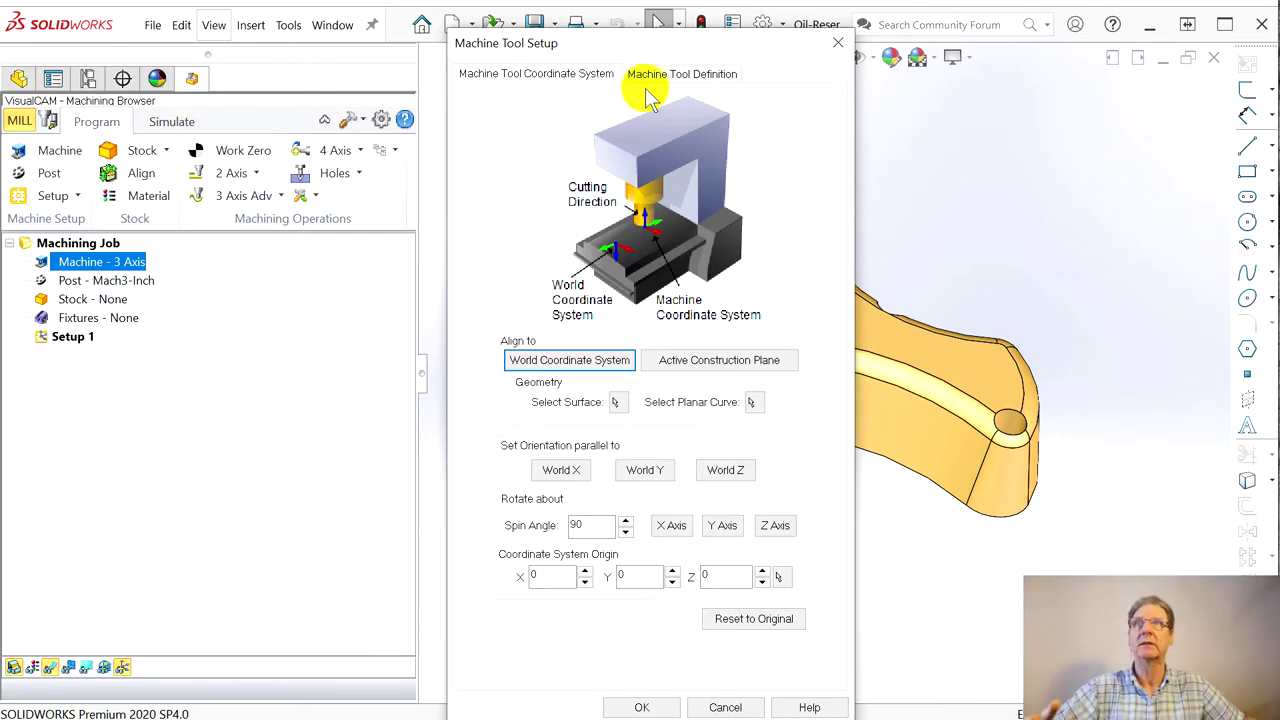
drag(549, 57, 140, 30)
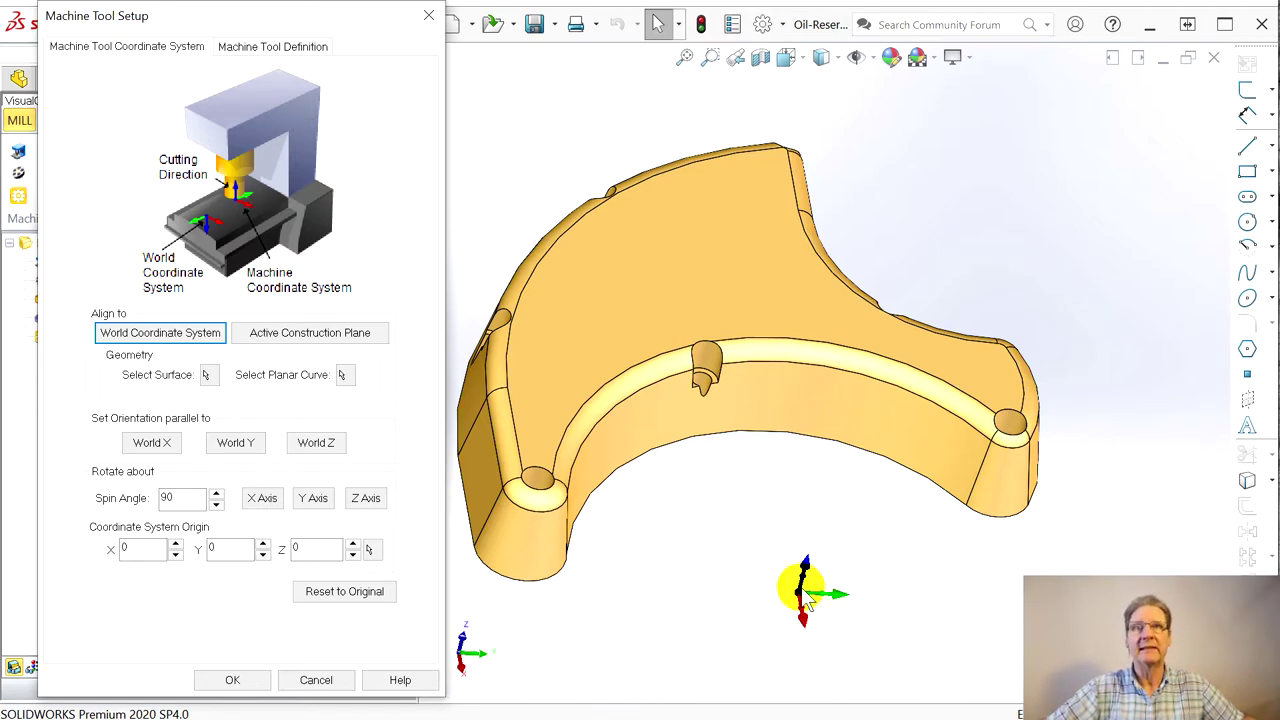
middle_drag(835, 632, 722, 605)
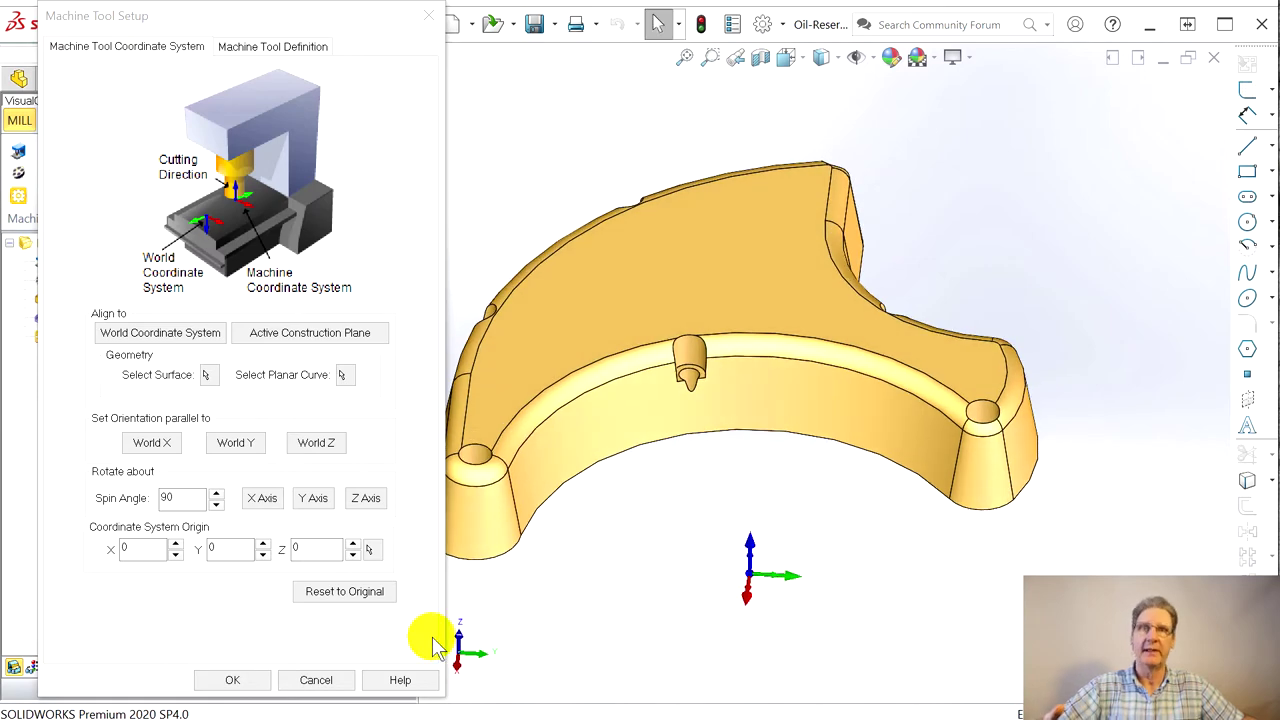
middle_drag(502, 527, 609, 349)
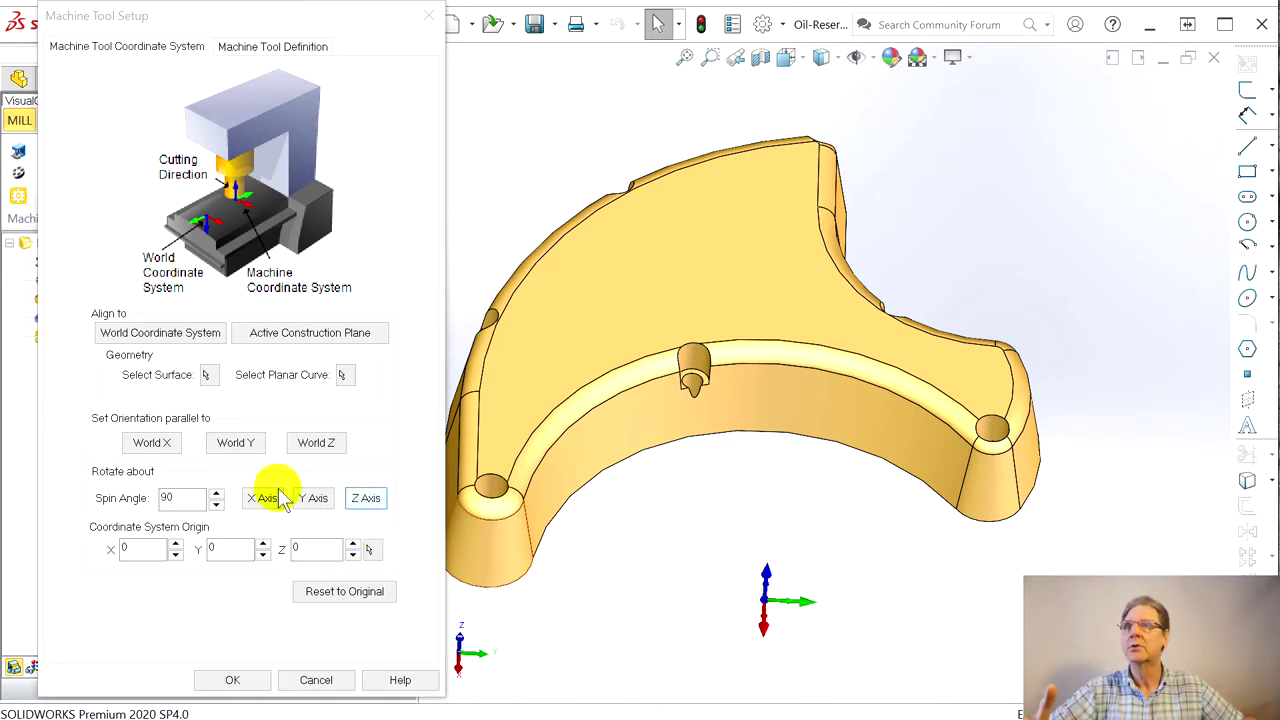
click(368, 500)
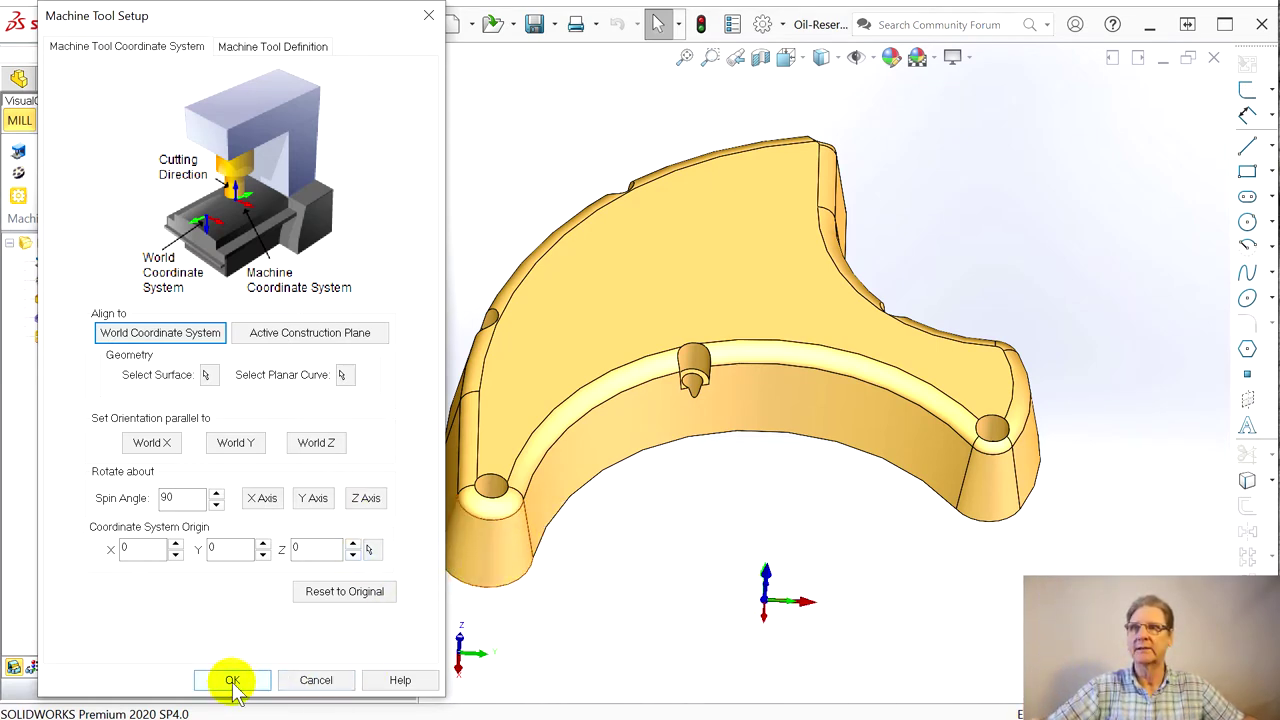
click(301, 48)
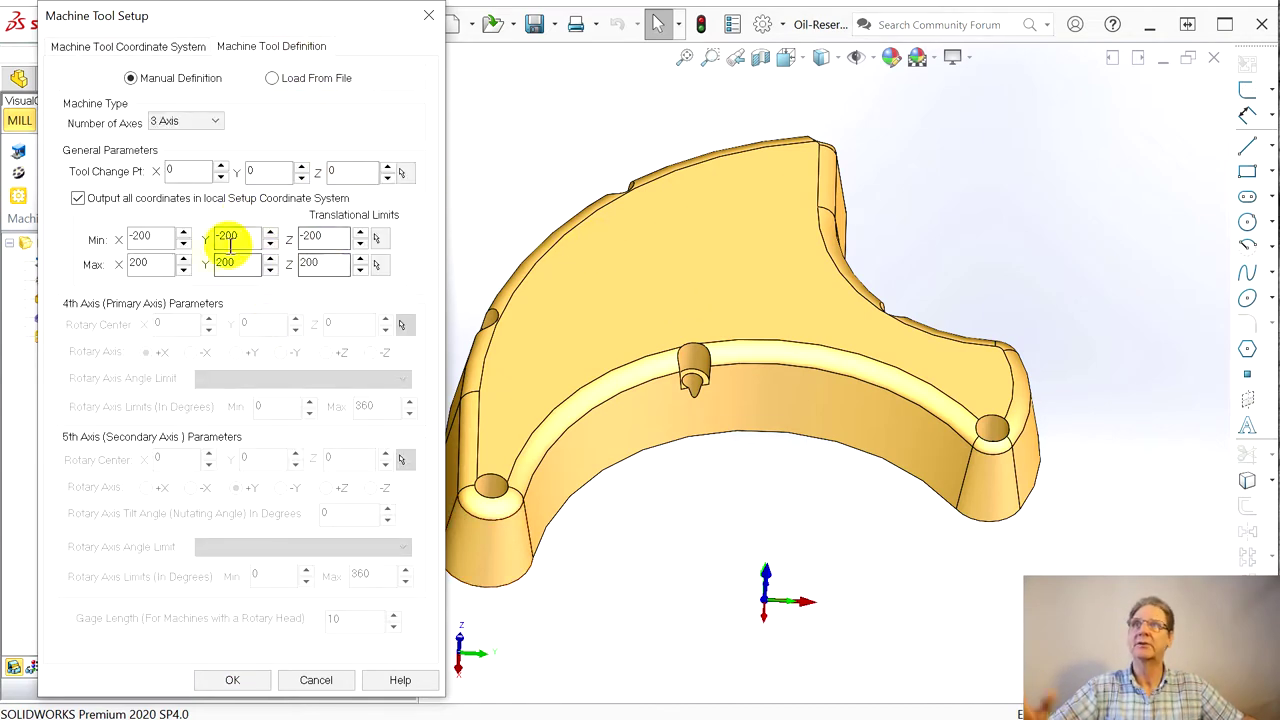
click(126, 50)
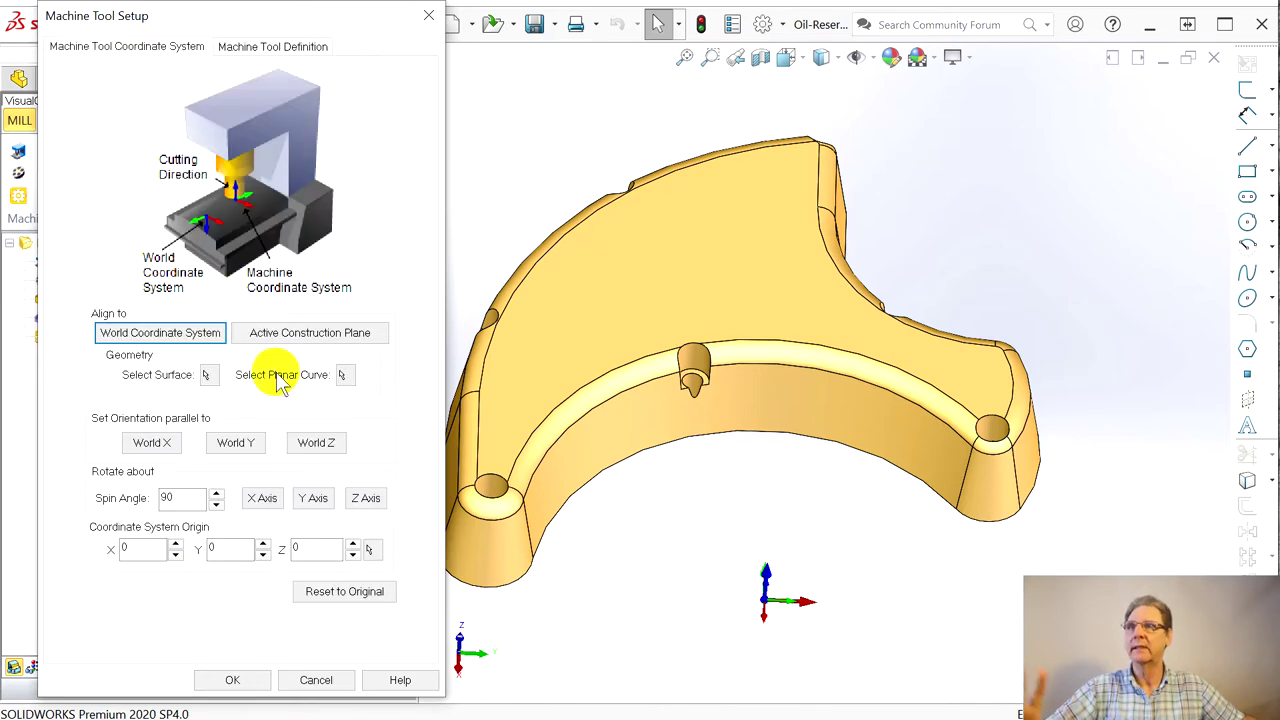
click(232, 680)
mouse_move(677, 611)
middle_down()
mouse_move(666, 623)
mouse_move(667, 598)
middle_up()
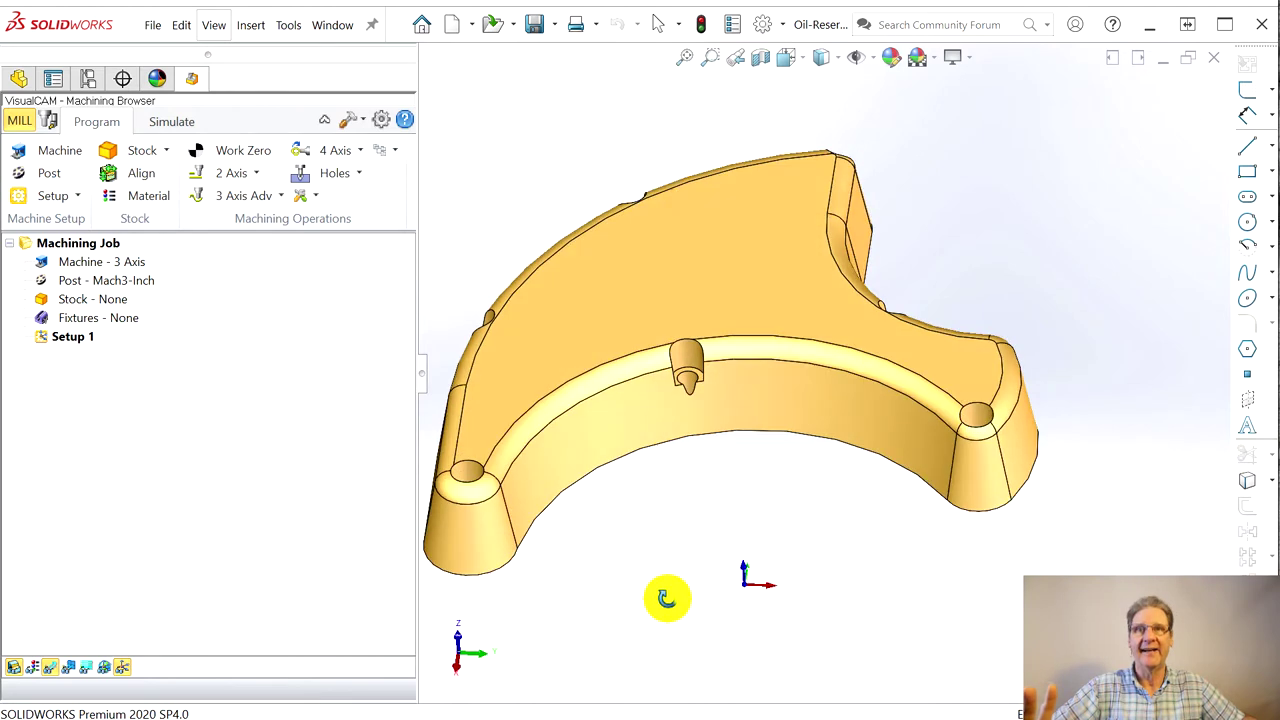
key(Escape)
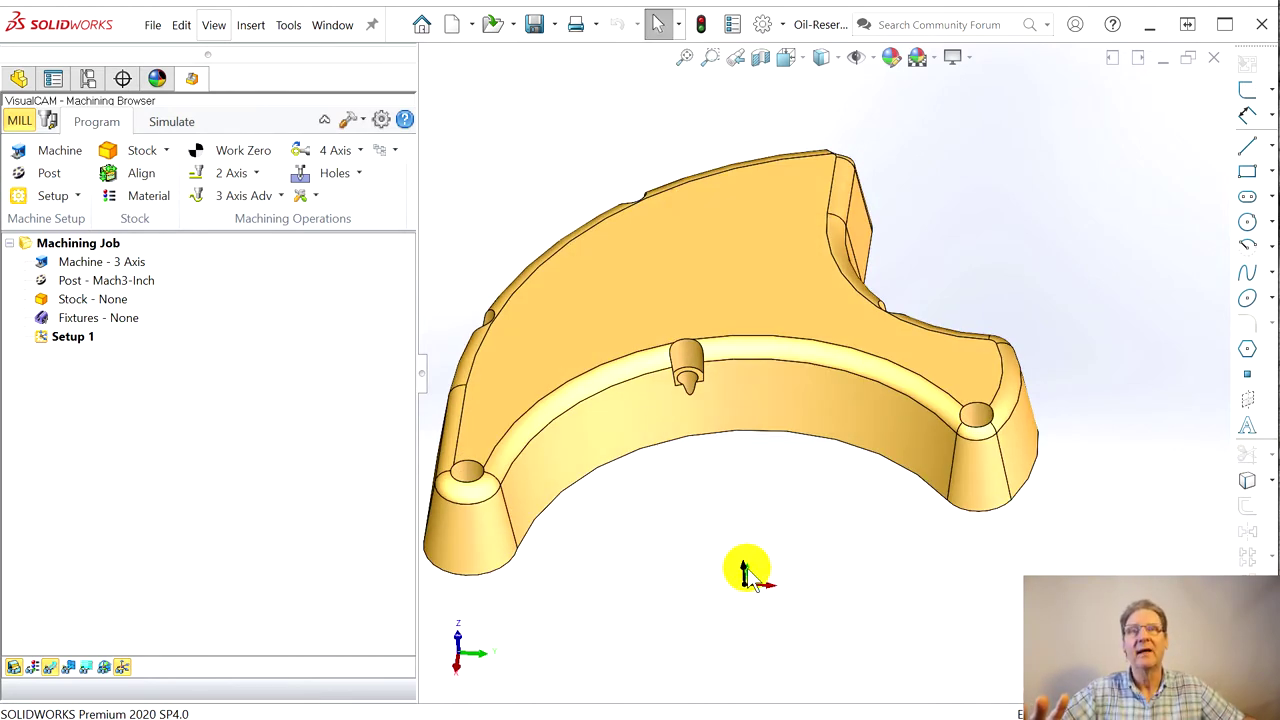
middle_drag(523, 457, 543, 434)
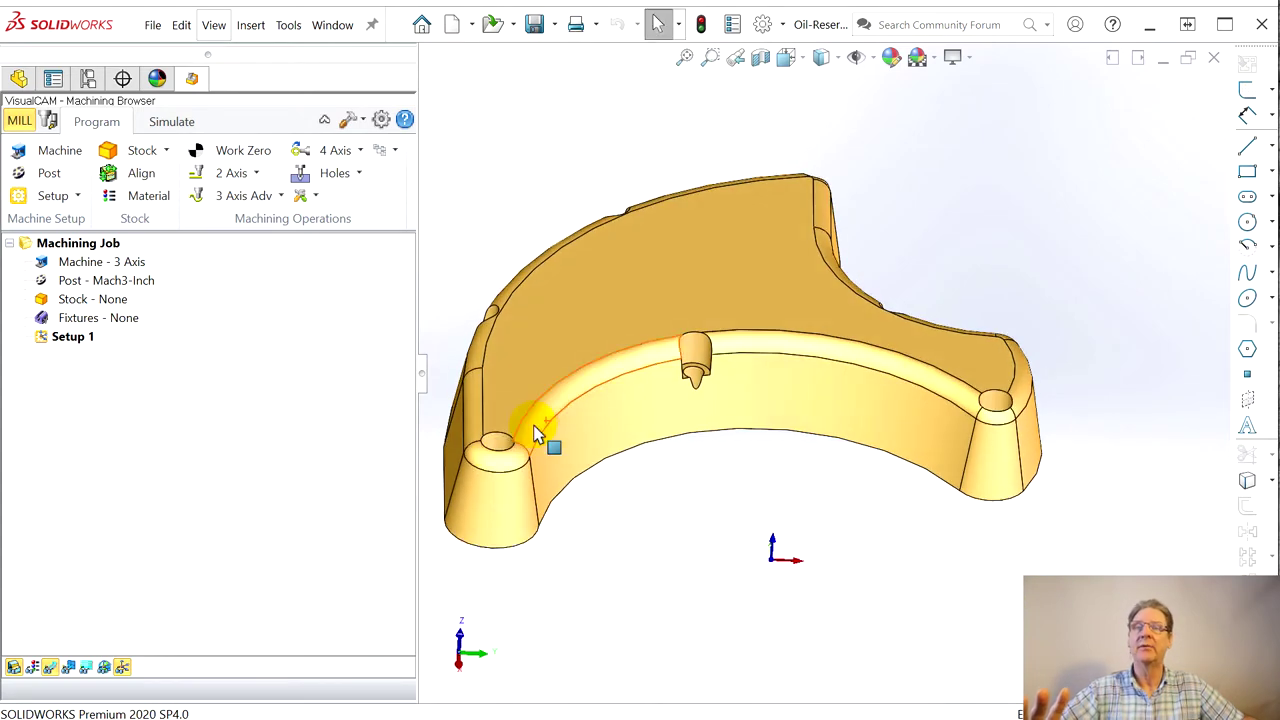
click(86, 284)
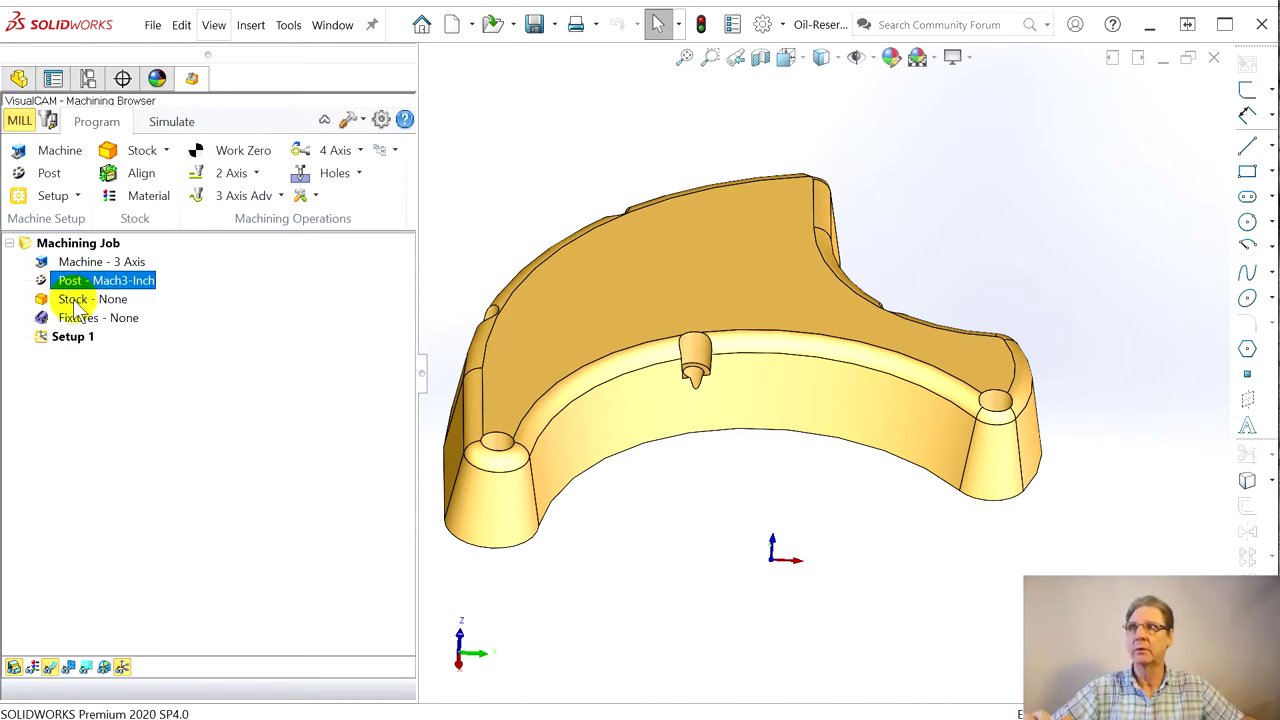
click(75, 302)
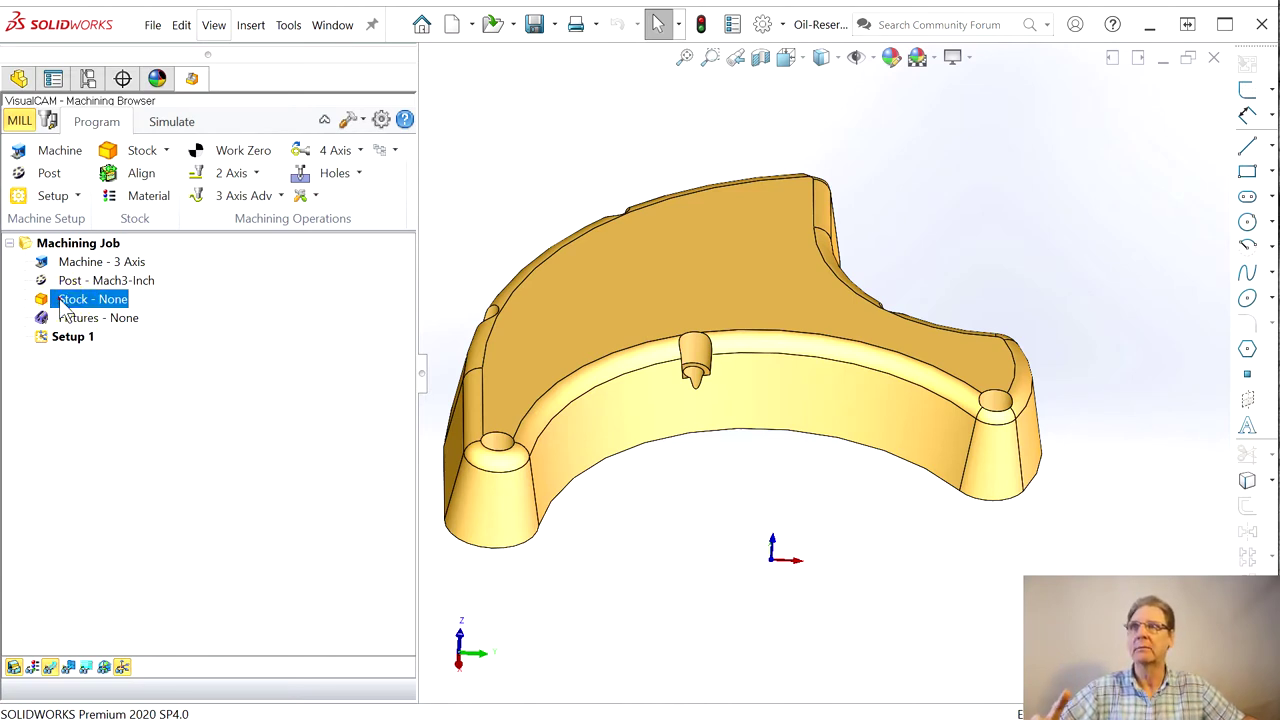
double_click(70, 300)
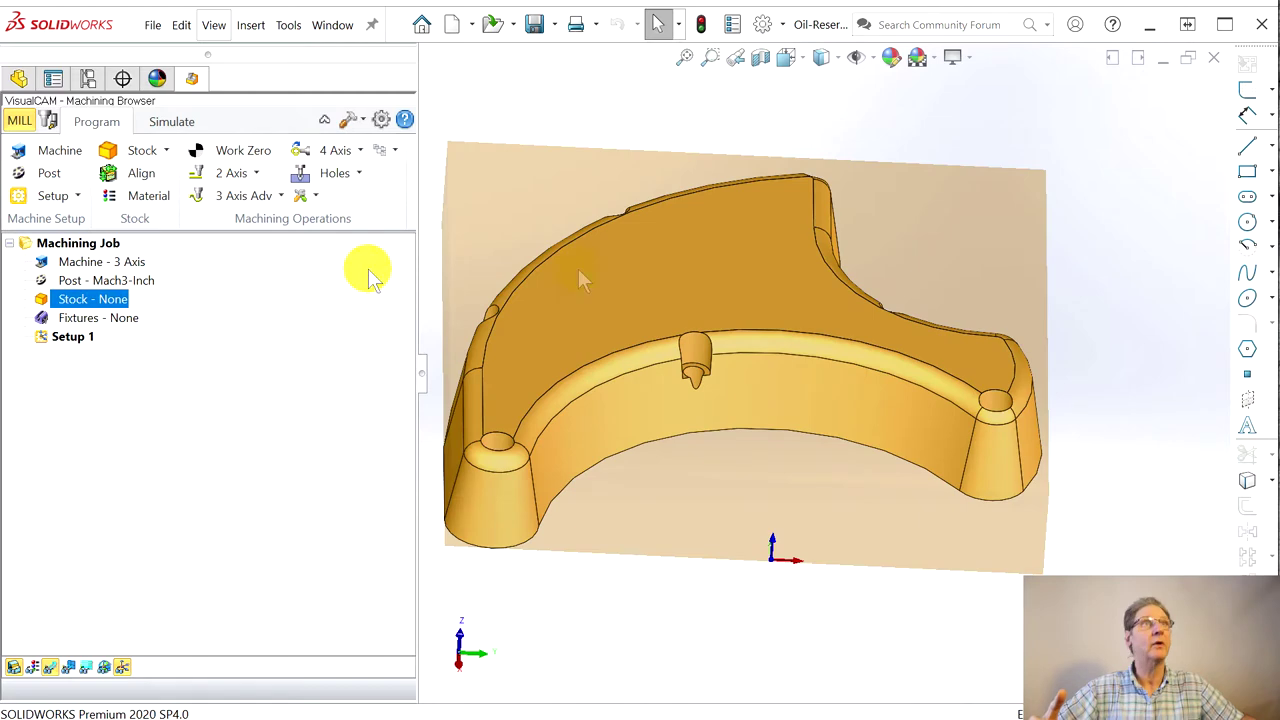
drag(933, 110, 125, 112)
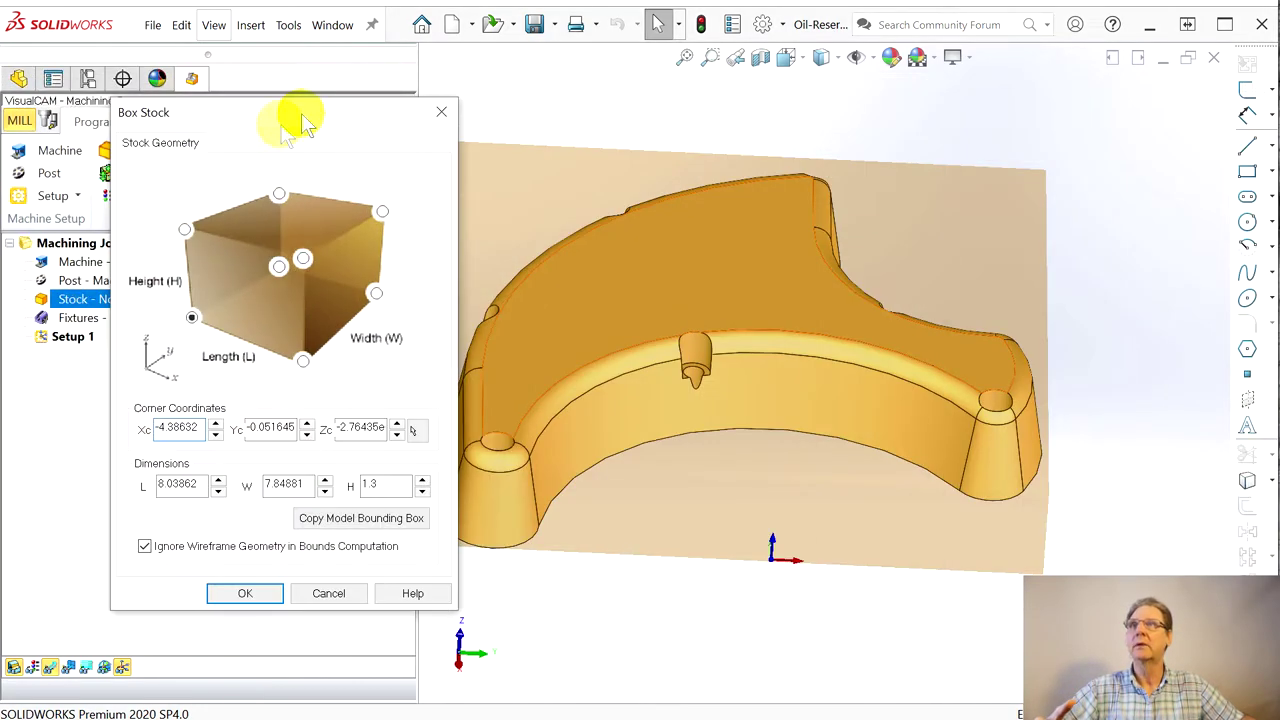
click(440, 113)
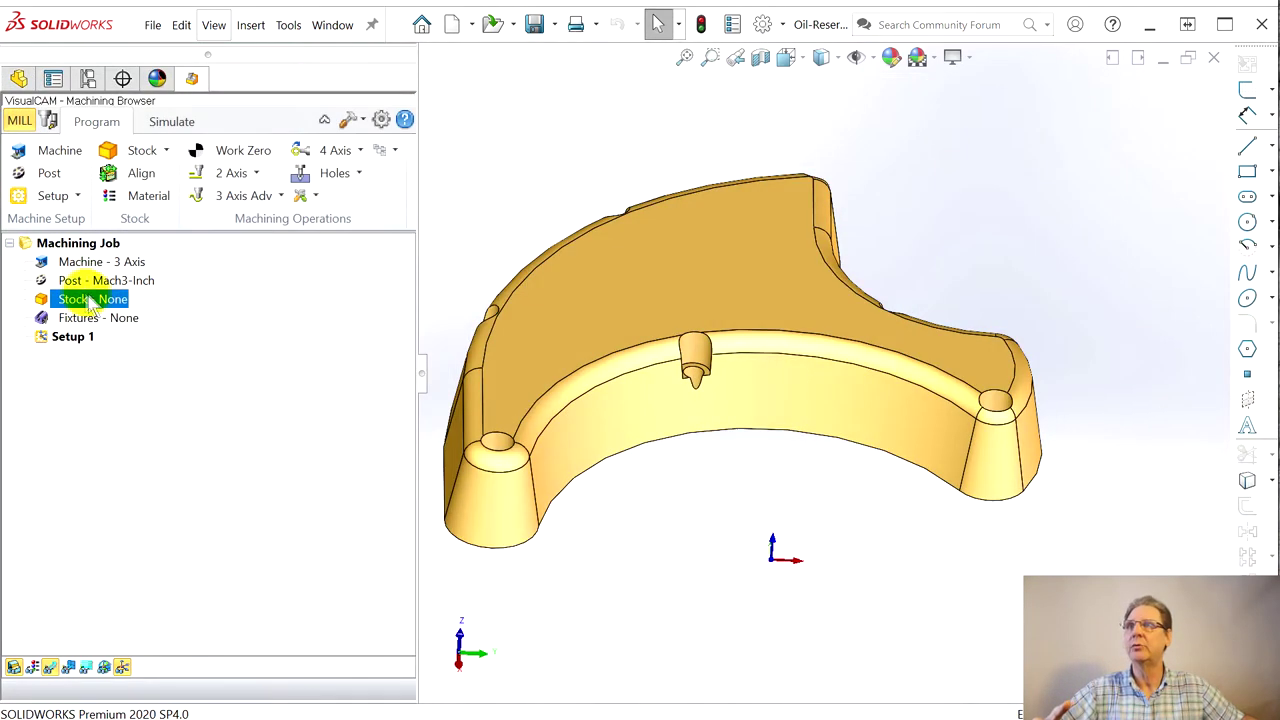
Add a Box Stock around the part
right_click(86, 298)
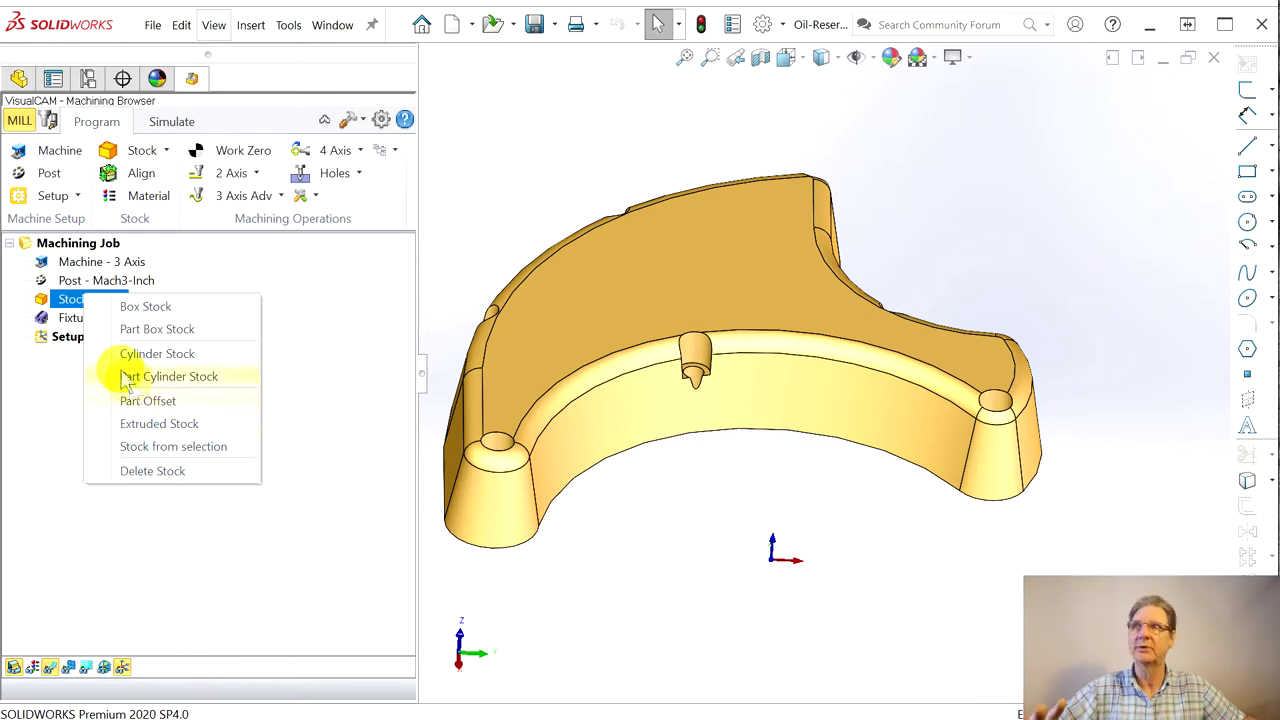
click(130, 308)
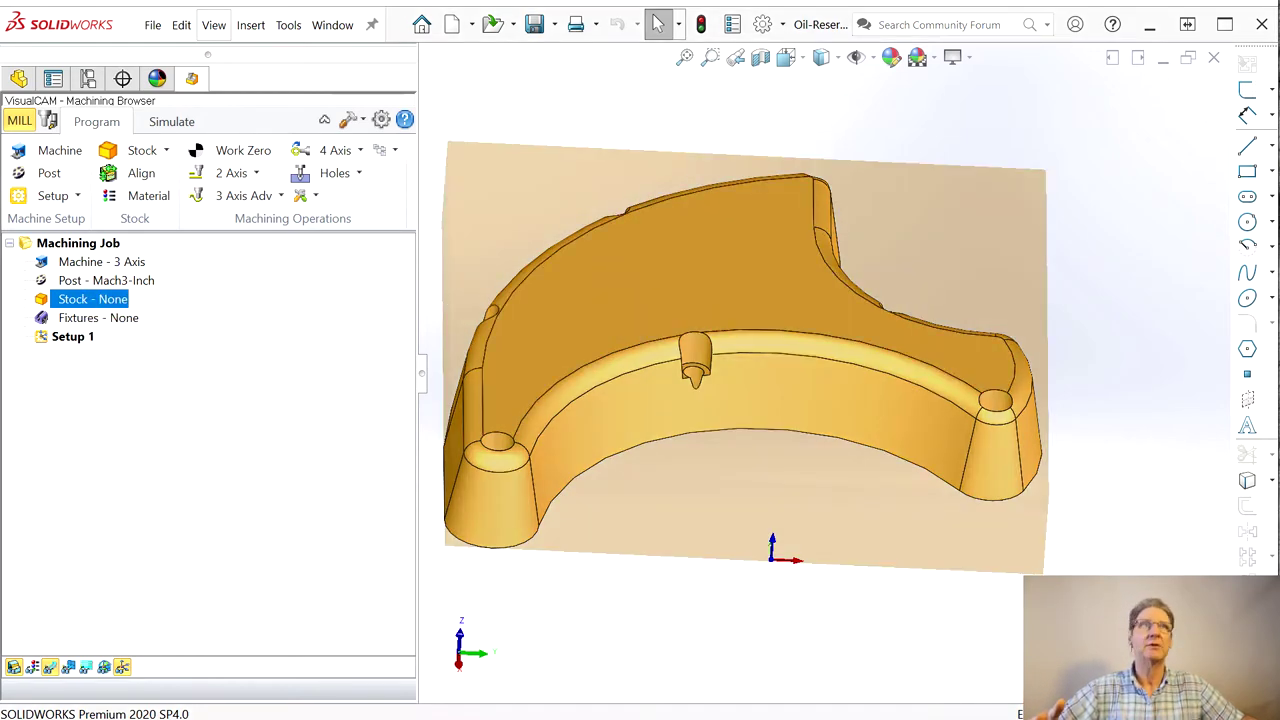
drag(1268, 108, 237, 107)
middle_drag(660, 352, 529, 357)
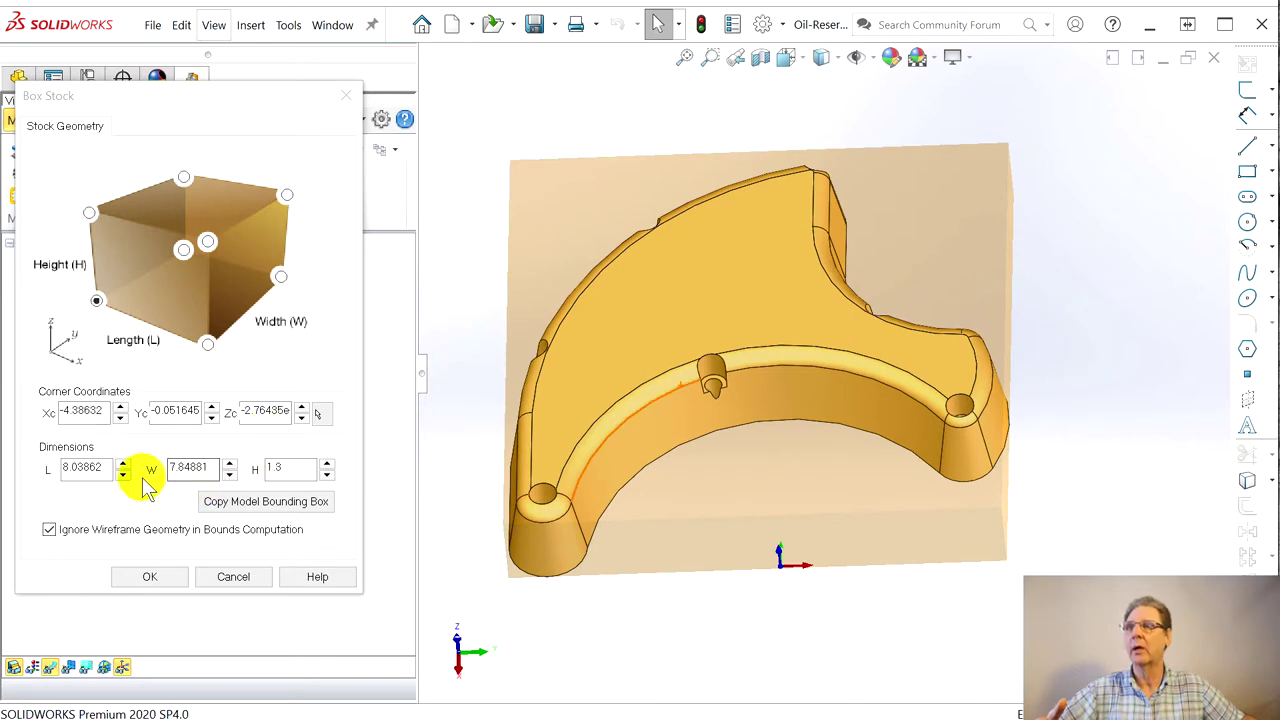
Set the box stock dimensions to L 8.5, W 8.5 and H 1.5
double_click(78, 470)
drag(72, 470, 100, 473)
text(5)
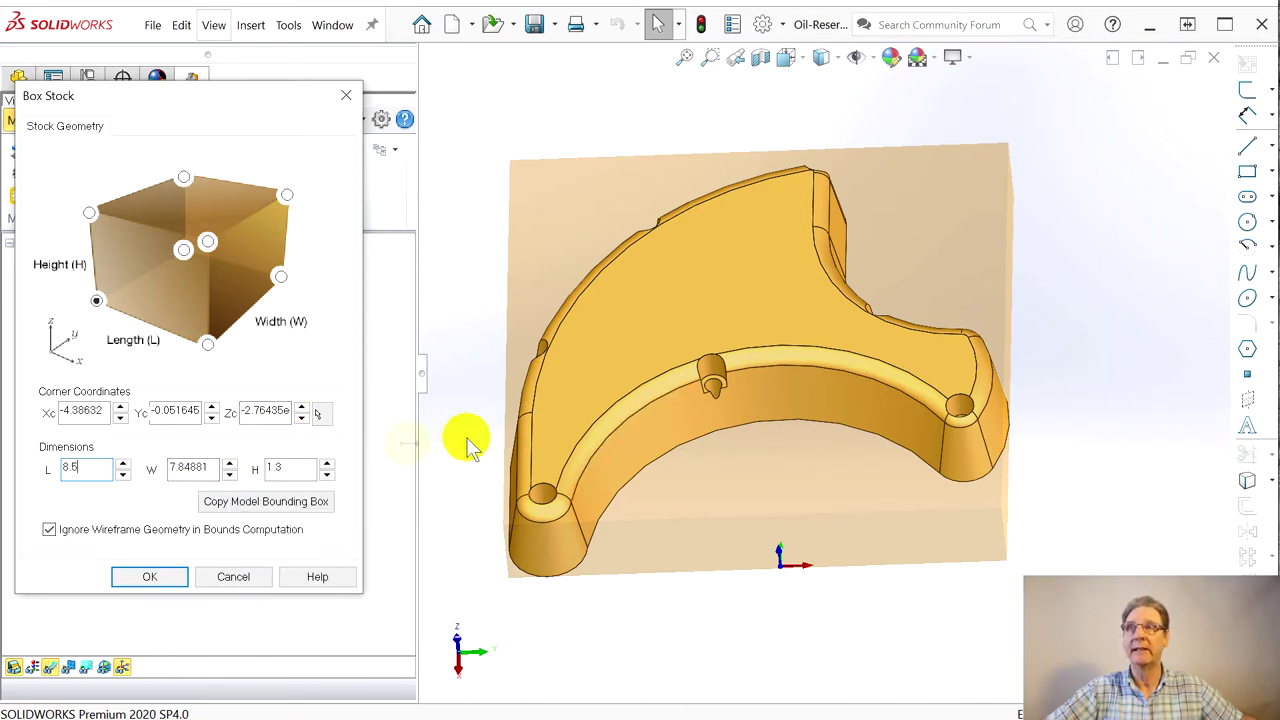
double_click(183, 470)
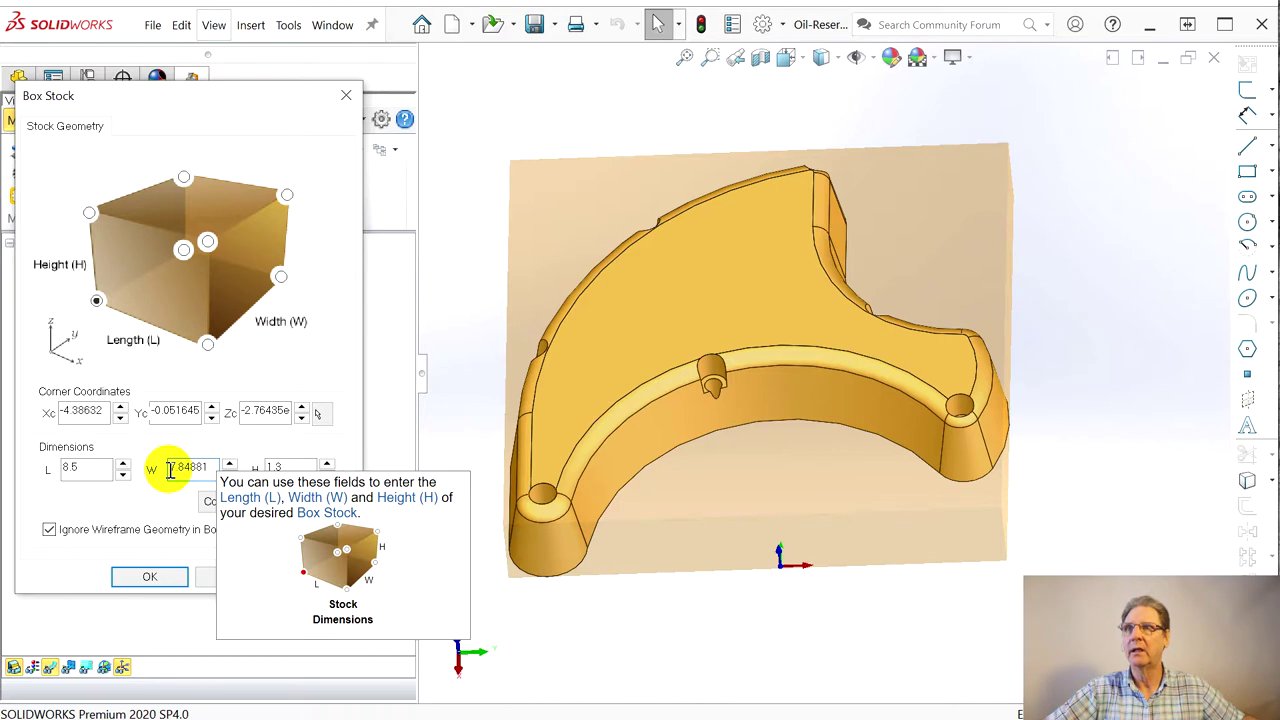
click(220, 468)
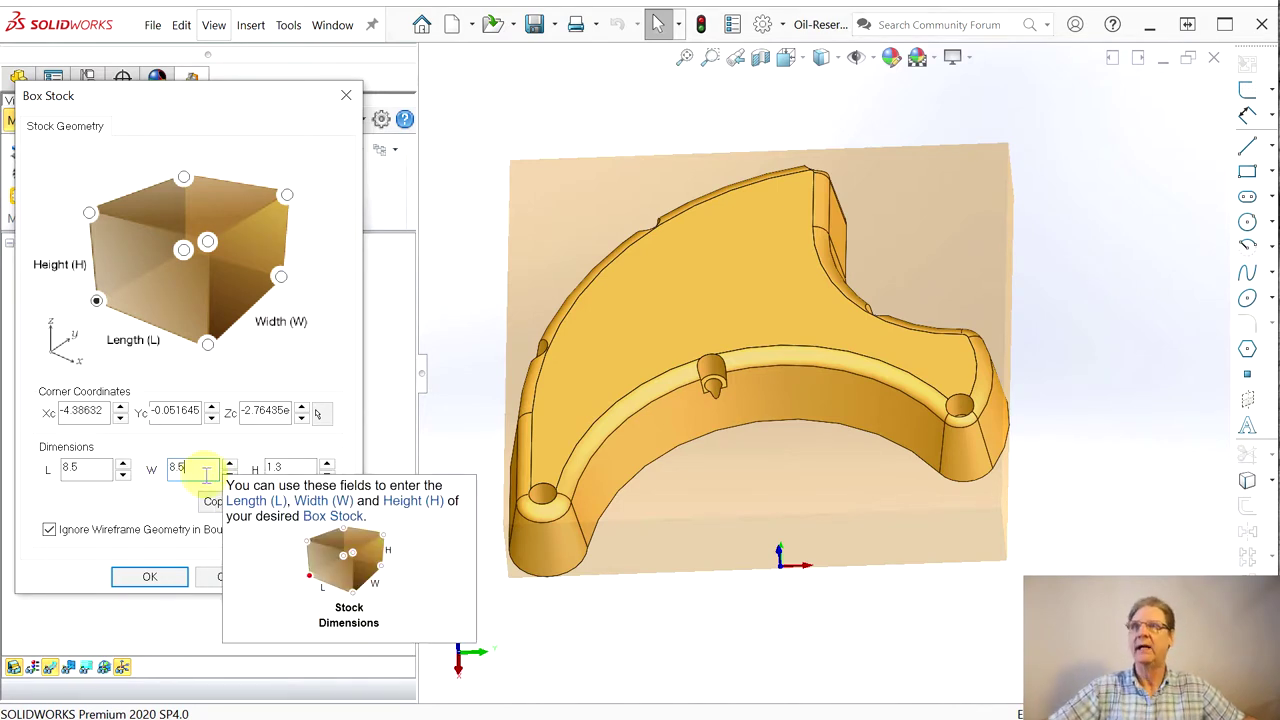
text(8.5)
click(266, 466)
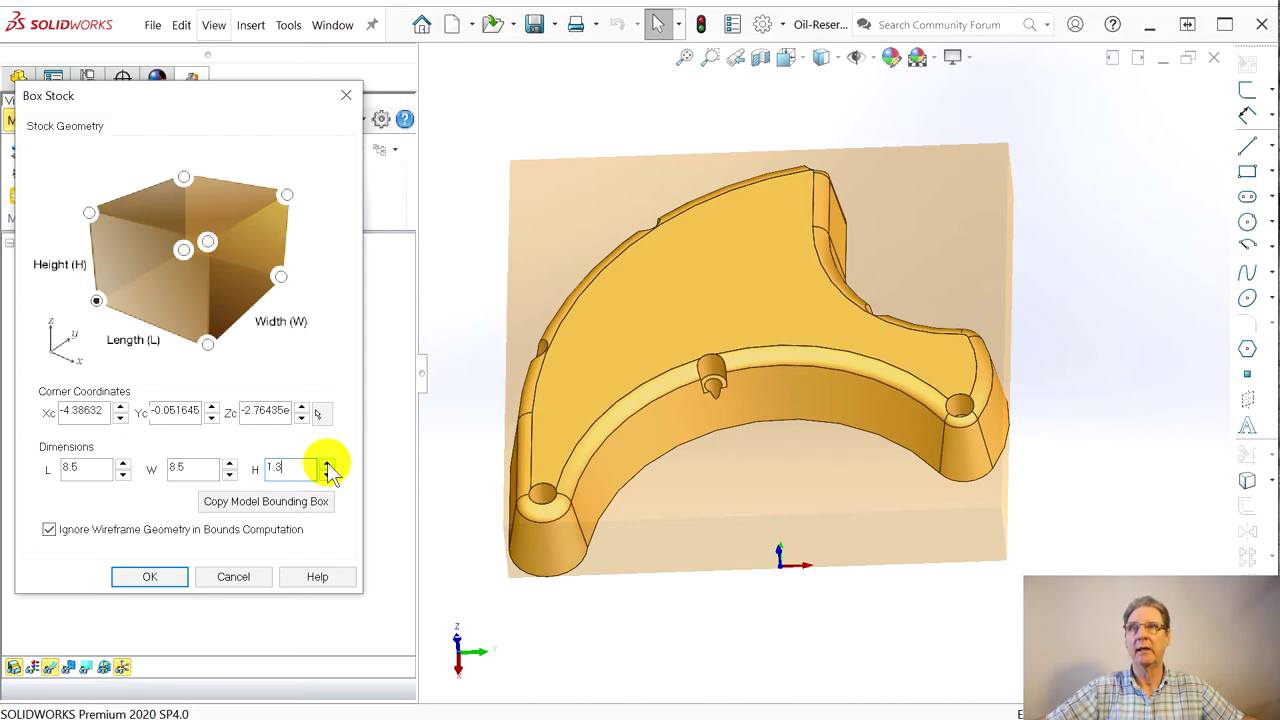
click(327, 464)
click(327, 464)
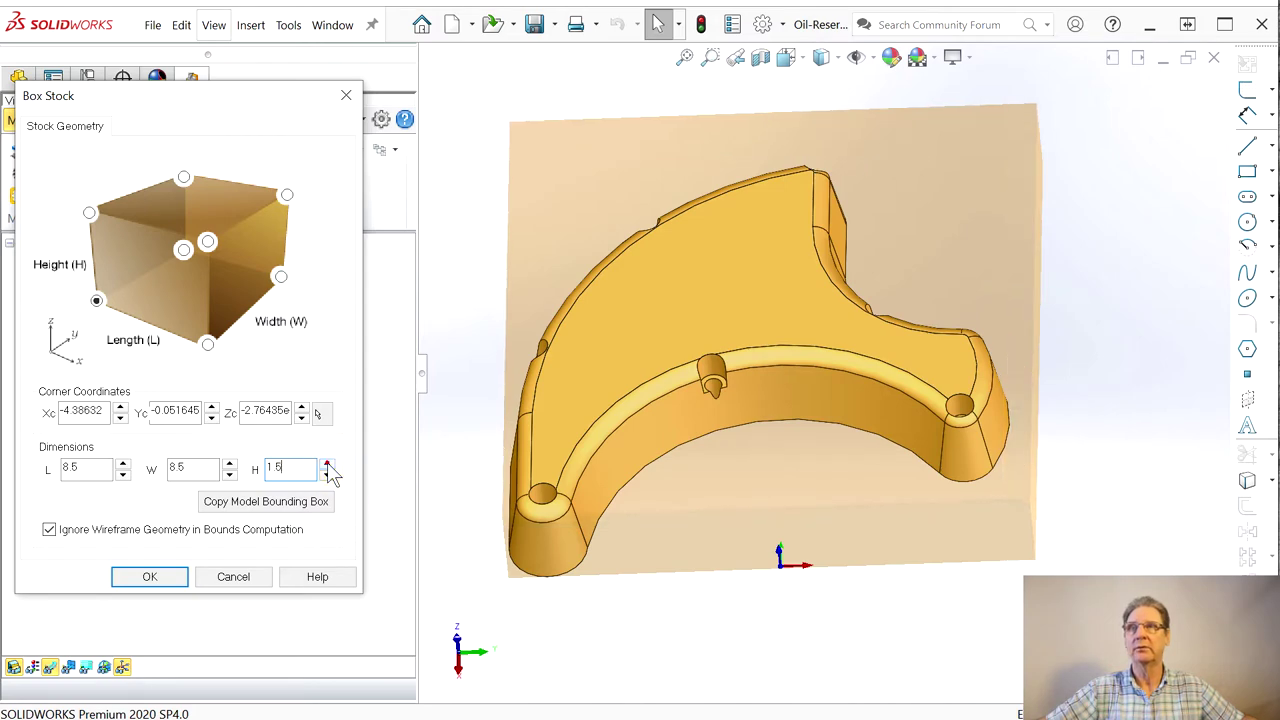
middle_drag(537, 514, 529, 360)
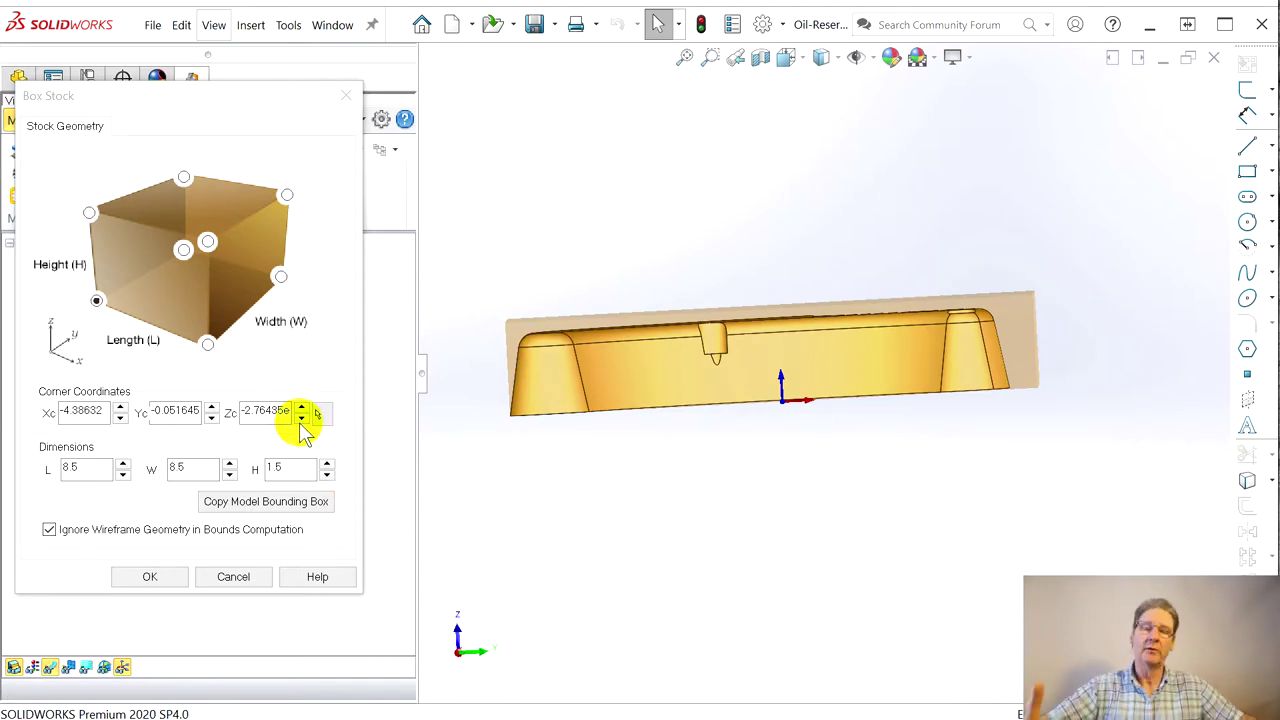
drag(246, 106, 331, 249)
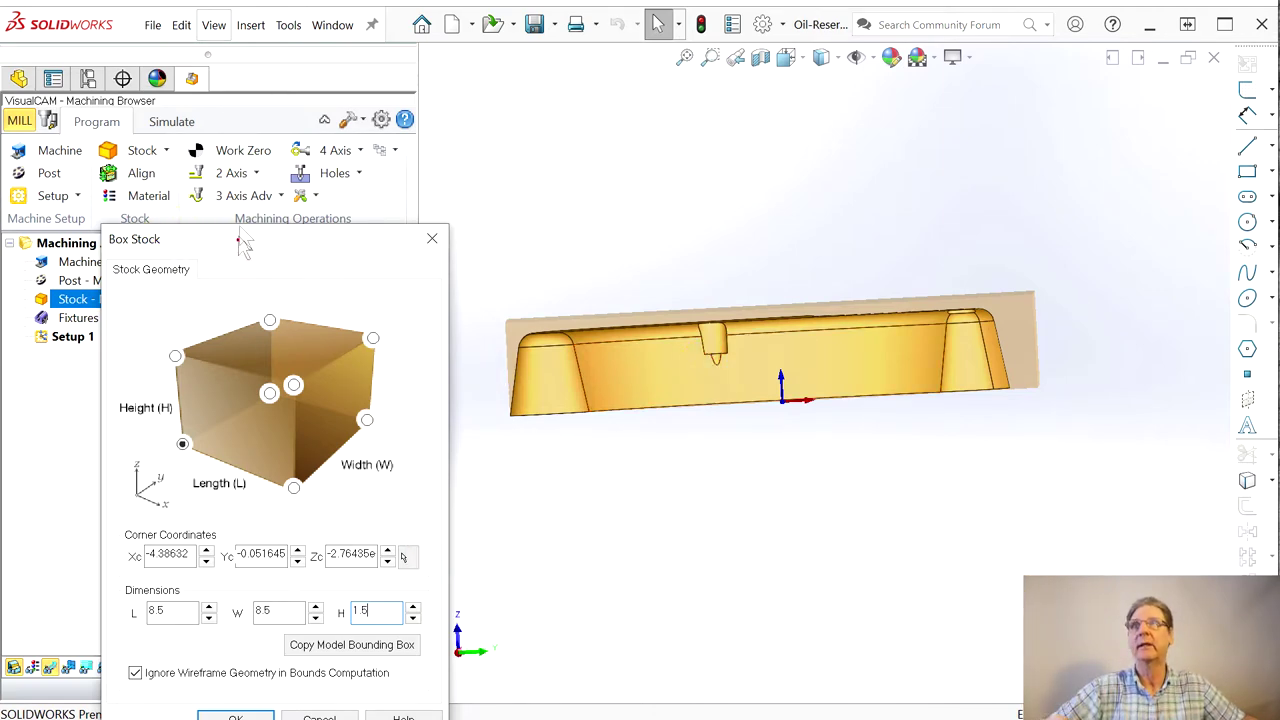
Lower the stock corner Zc to -0.2 and begin picking the corner point on the part
drag(243, 245, 215, 79)
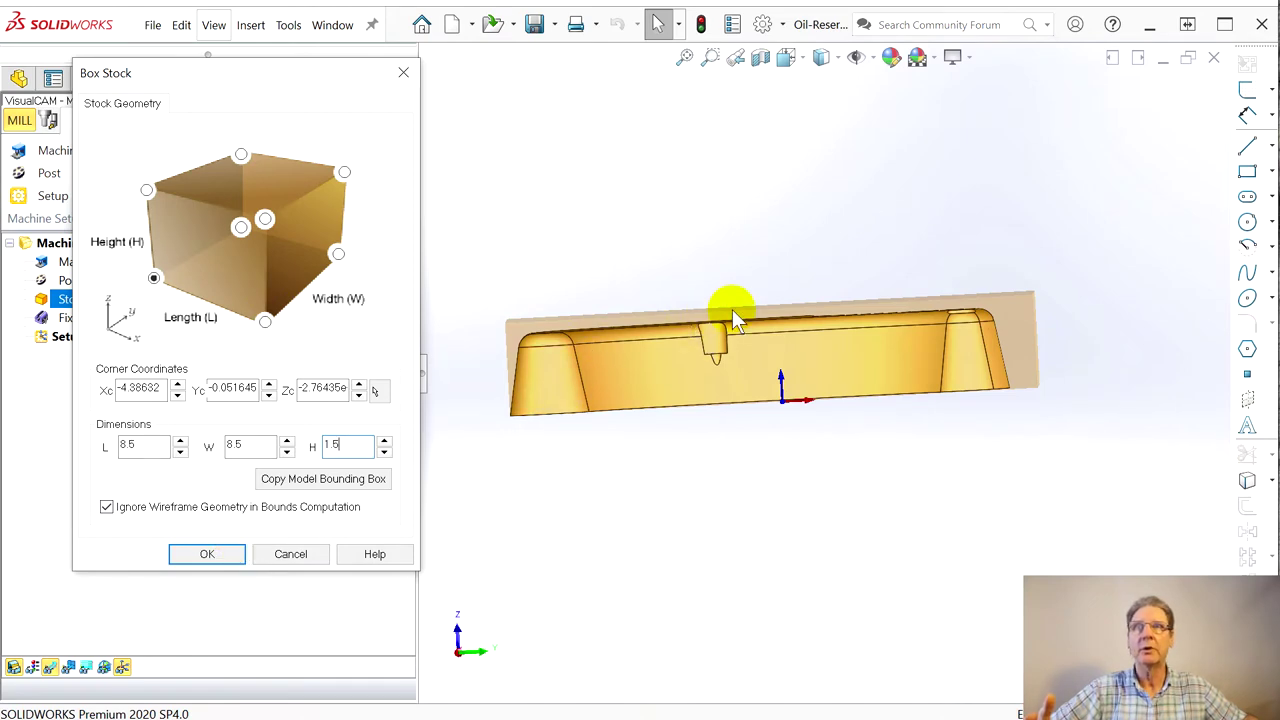
middle_drag(663, 383, 689, 400)
scroll(660, 328, down, 2)
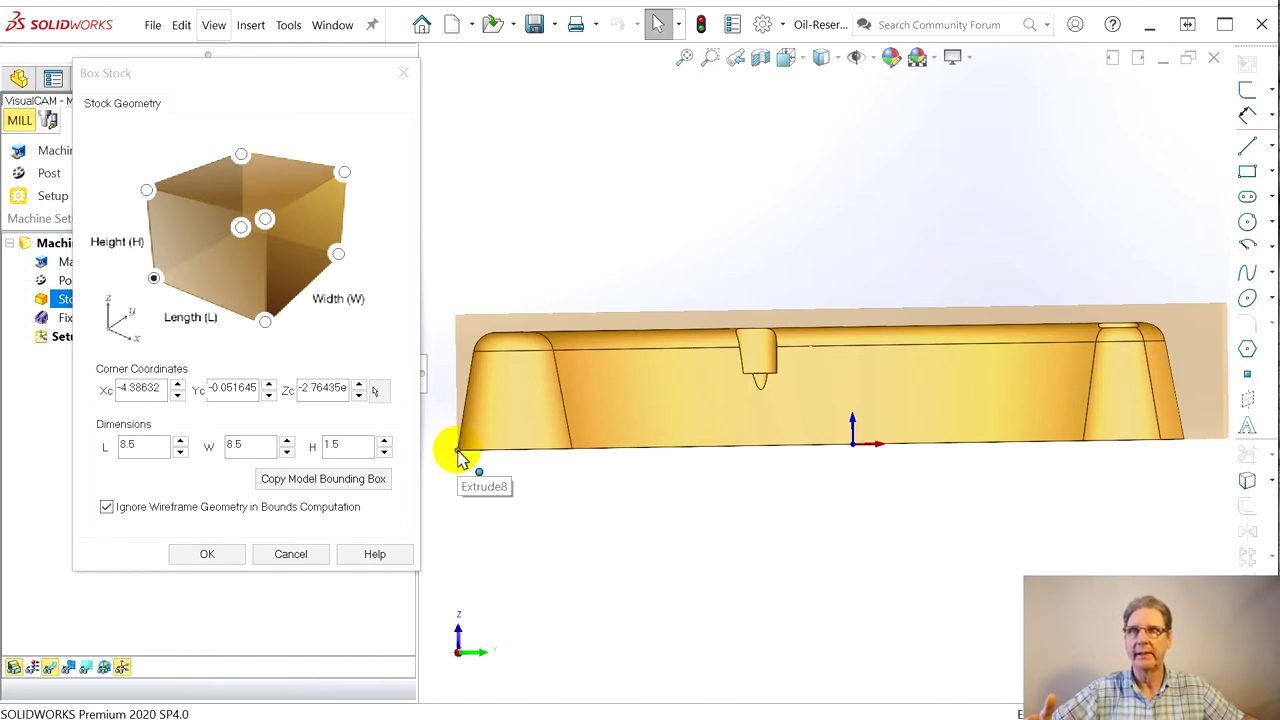
click(308, 478)
double_click(346, 388)
text(-0.1)
click(358, 395)
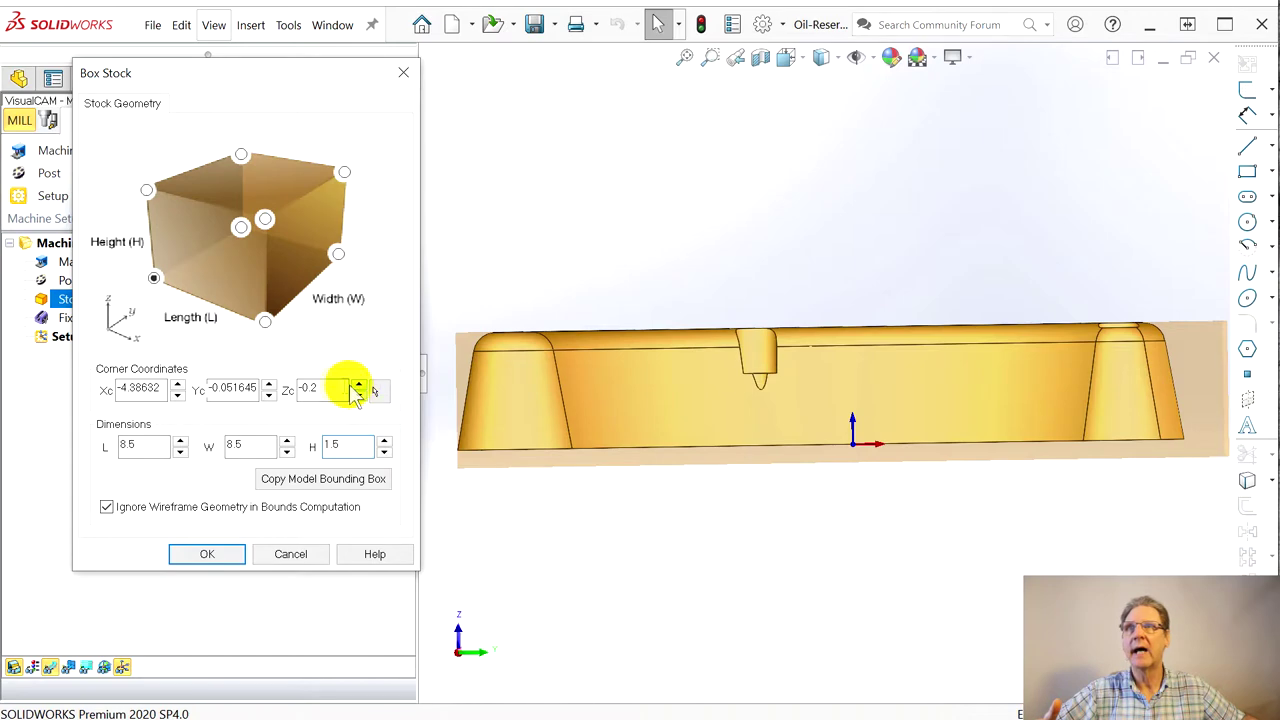
click(337, 388)
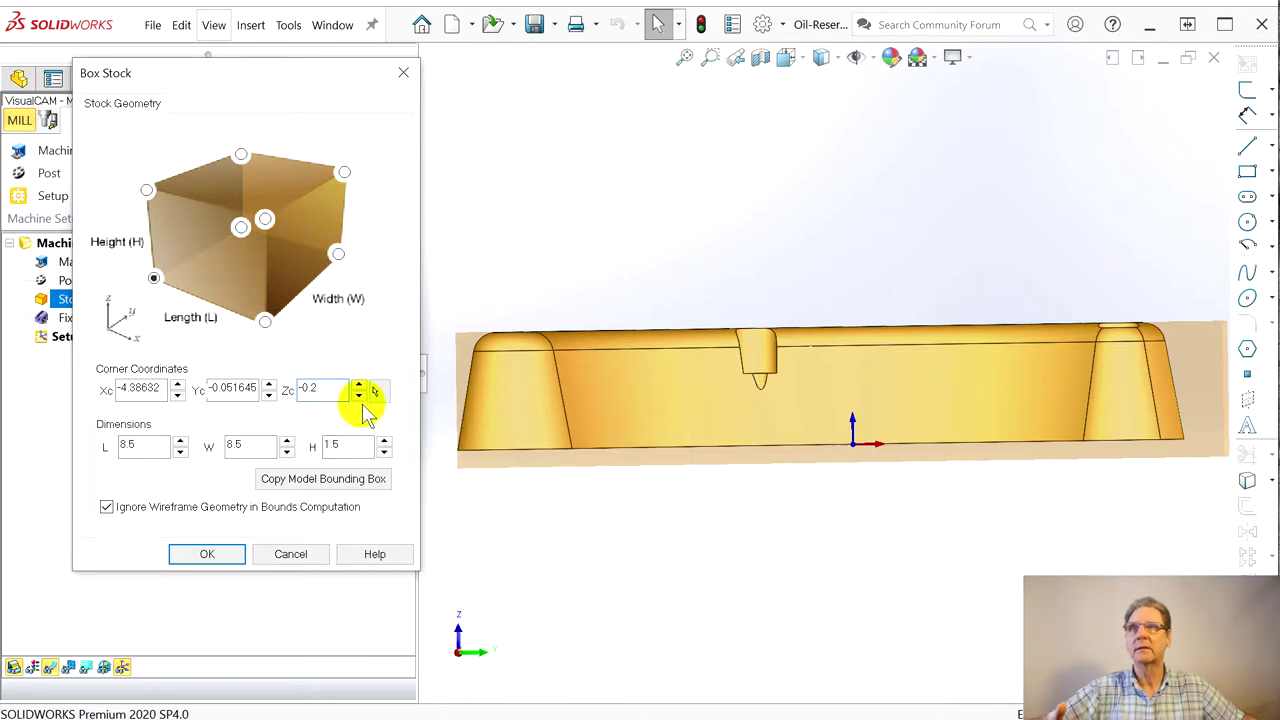
click(376, 390)
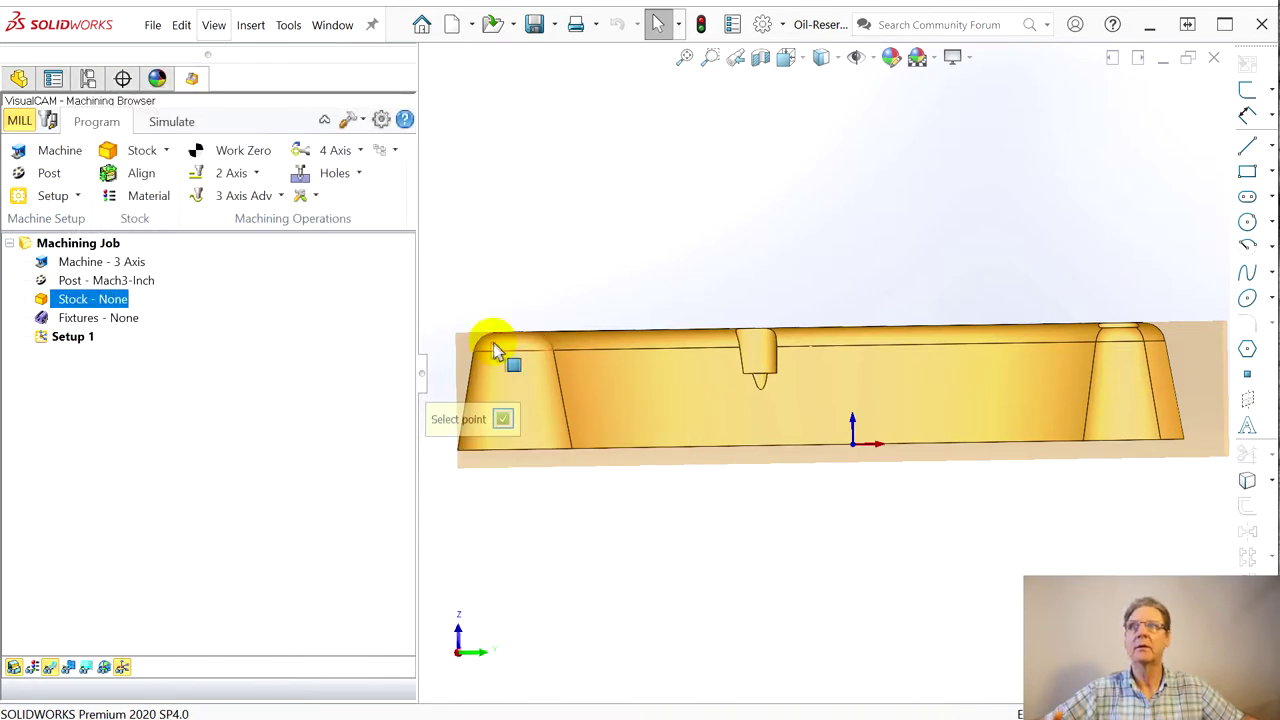
click(66, 303)
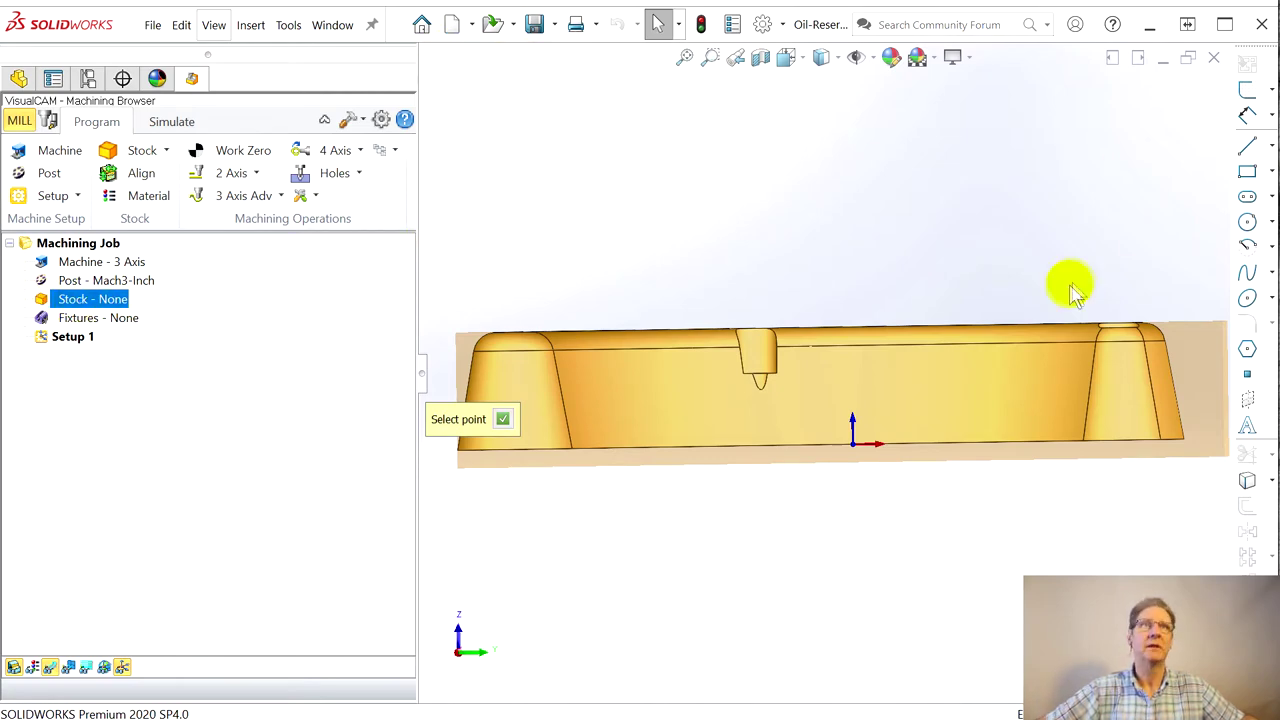
Pick the corner on the model edge, copy the bounding box, and set stock to 8.5 × 8.5 × 1.5
click(566, 395)
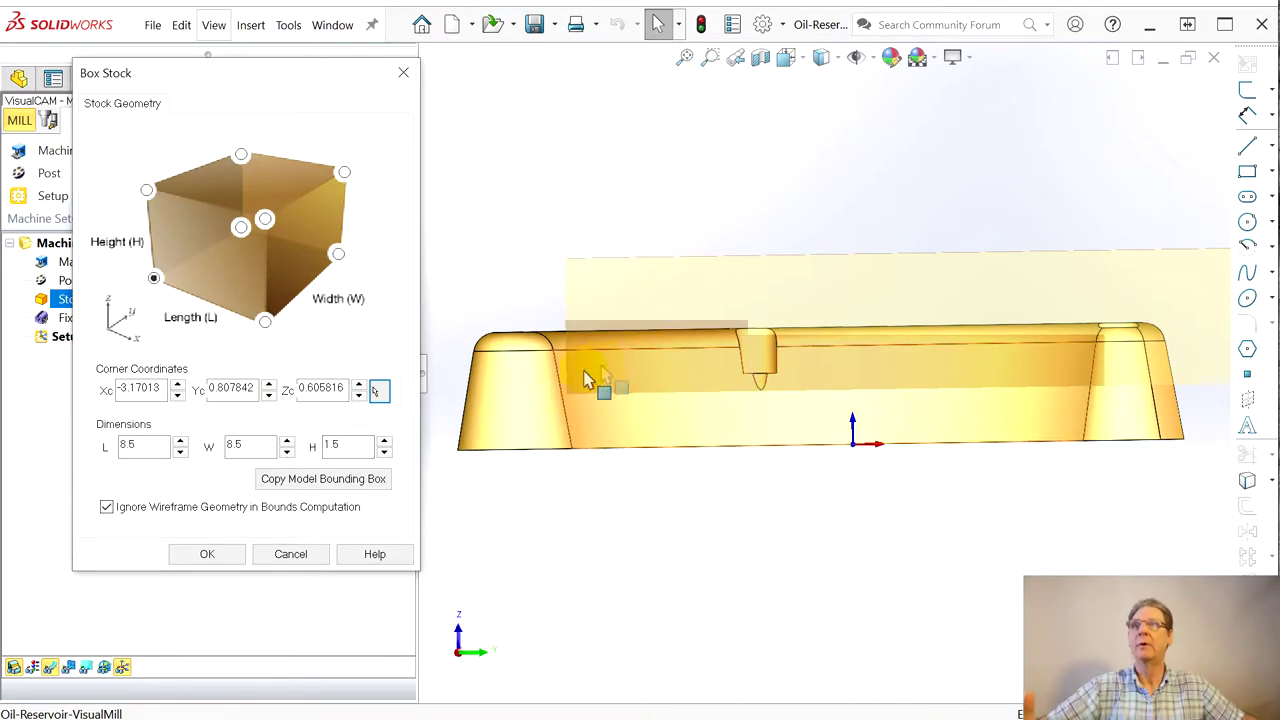
click(308, 480)
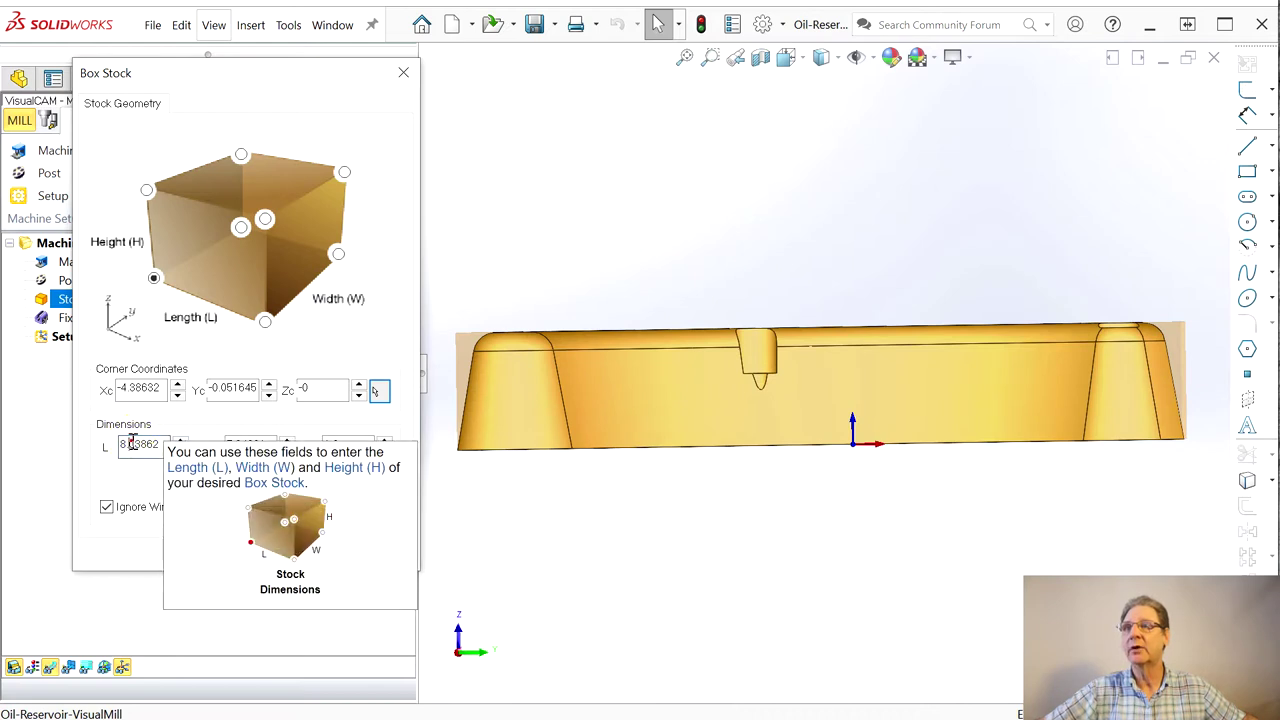
click(177, 450)
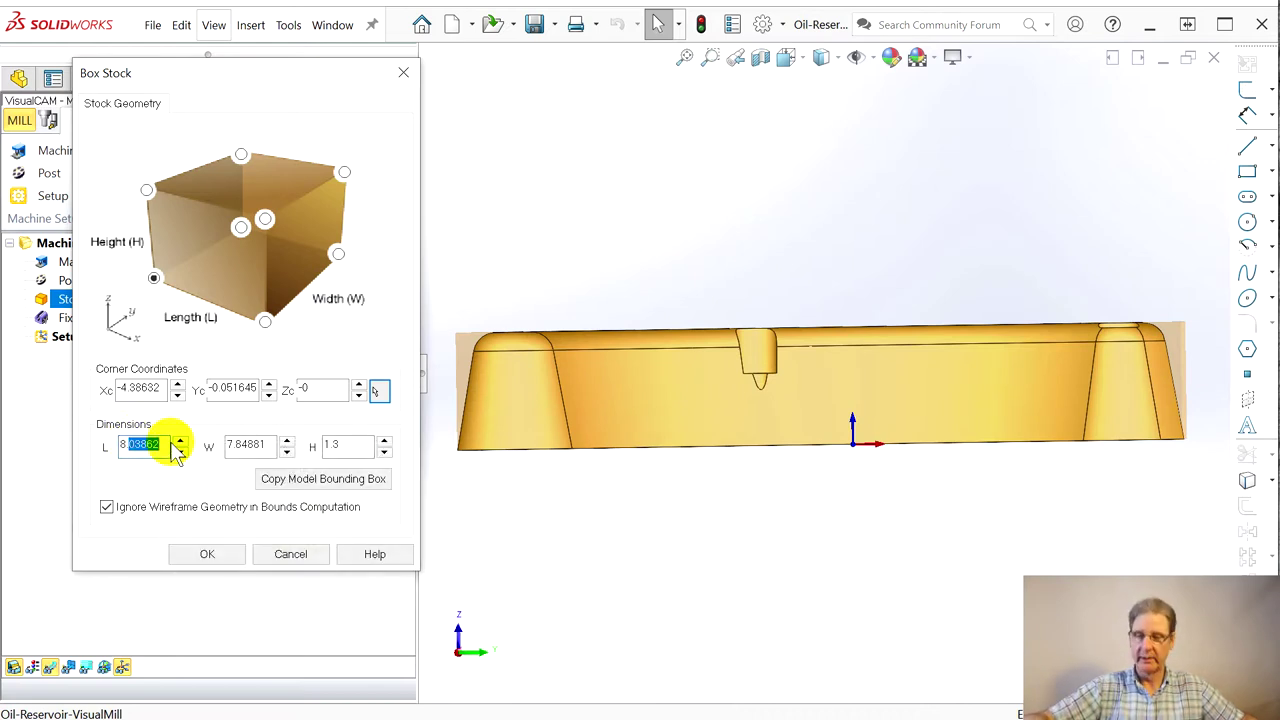
text(5)
click(228, 448)
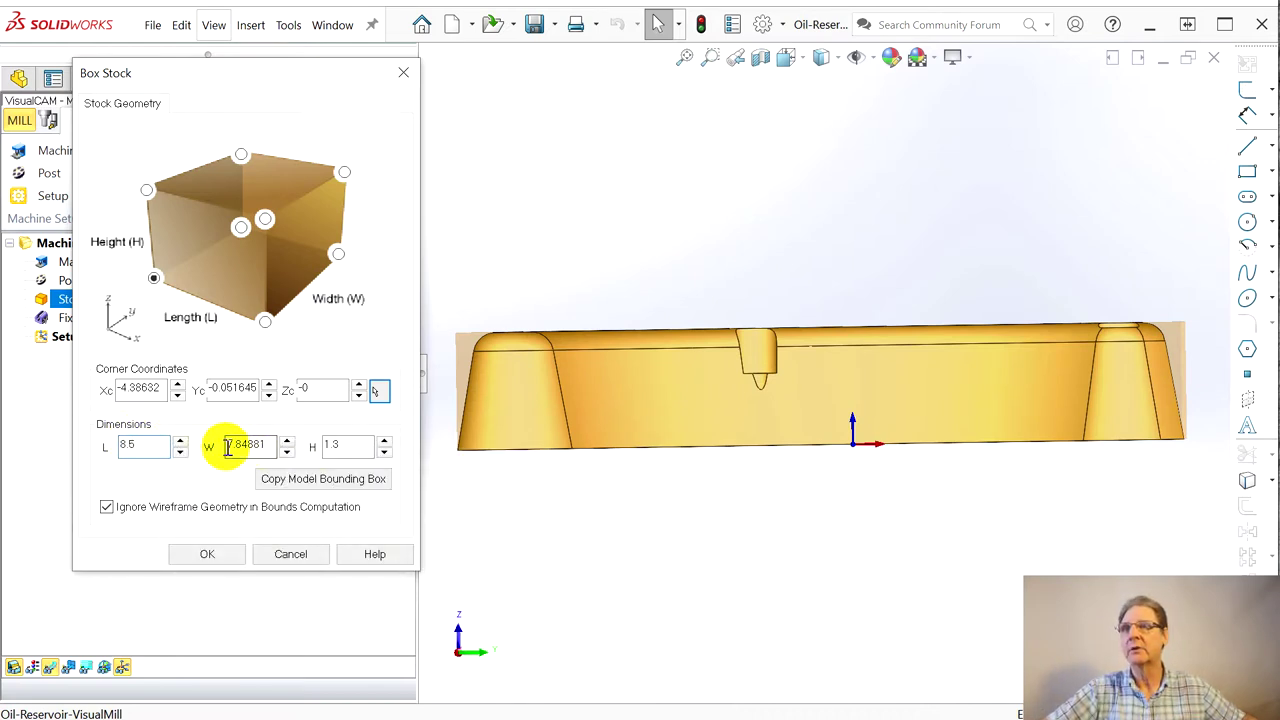
double_click(255, 443)
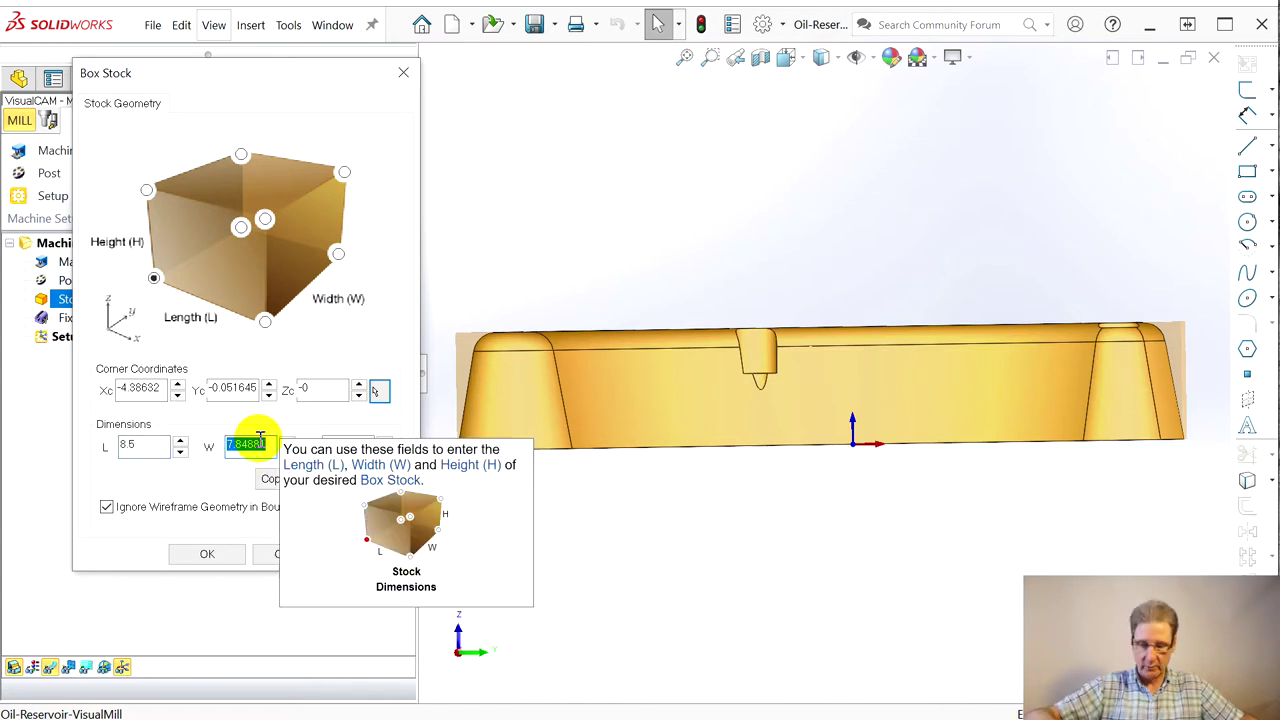
text(8)
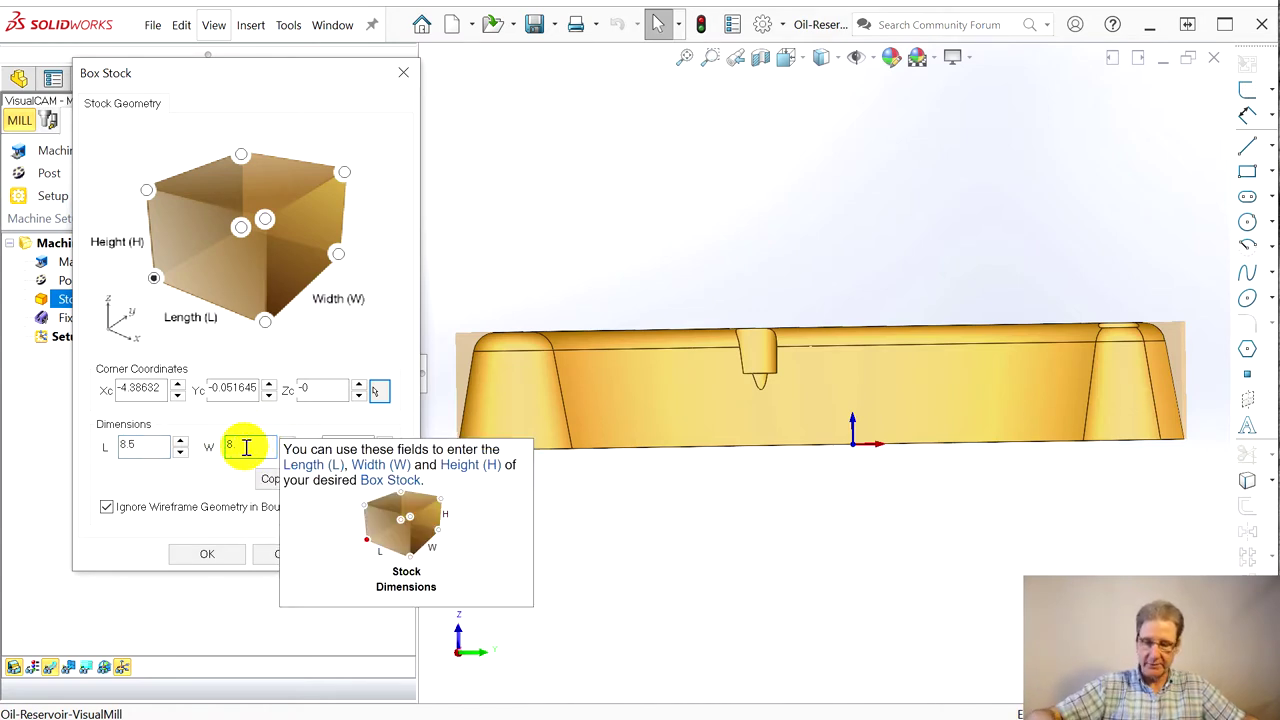
text(.5)
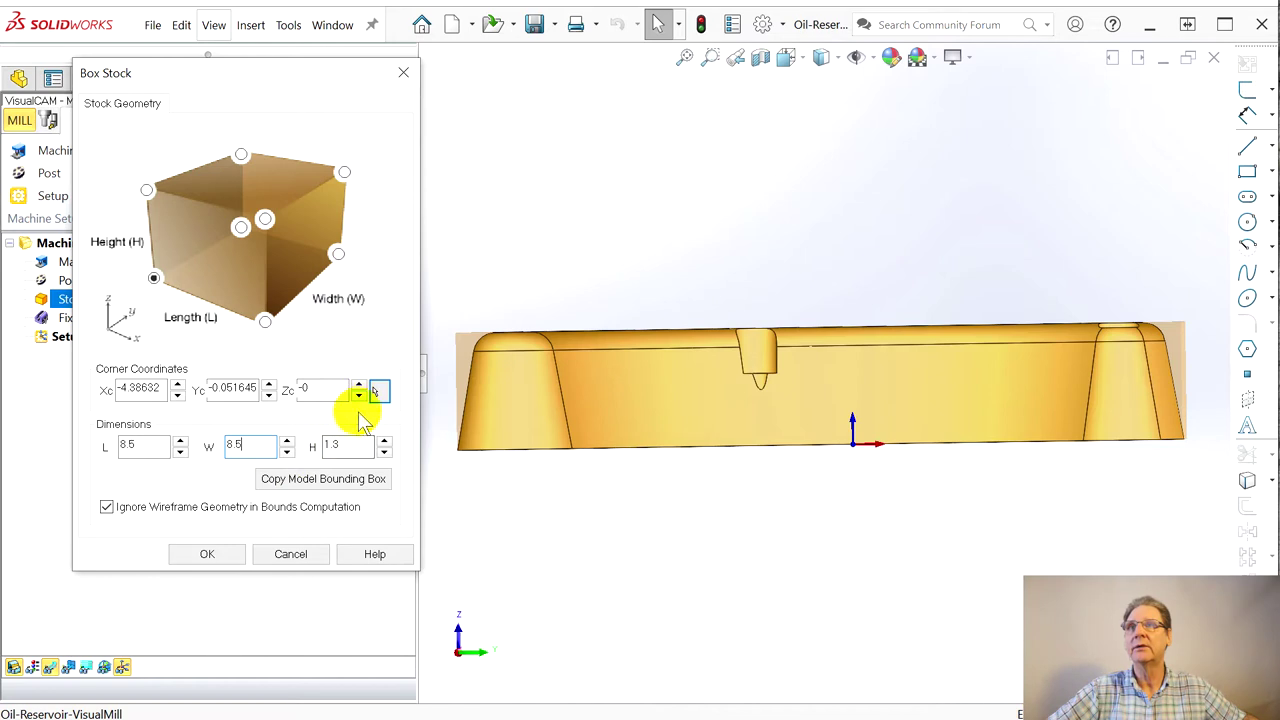
click(384, 440)
click(384, 440)
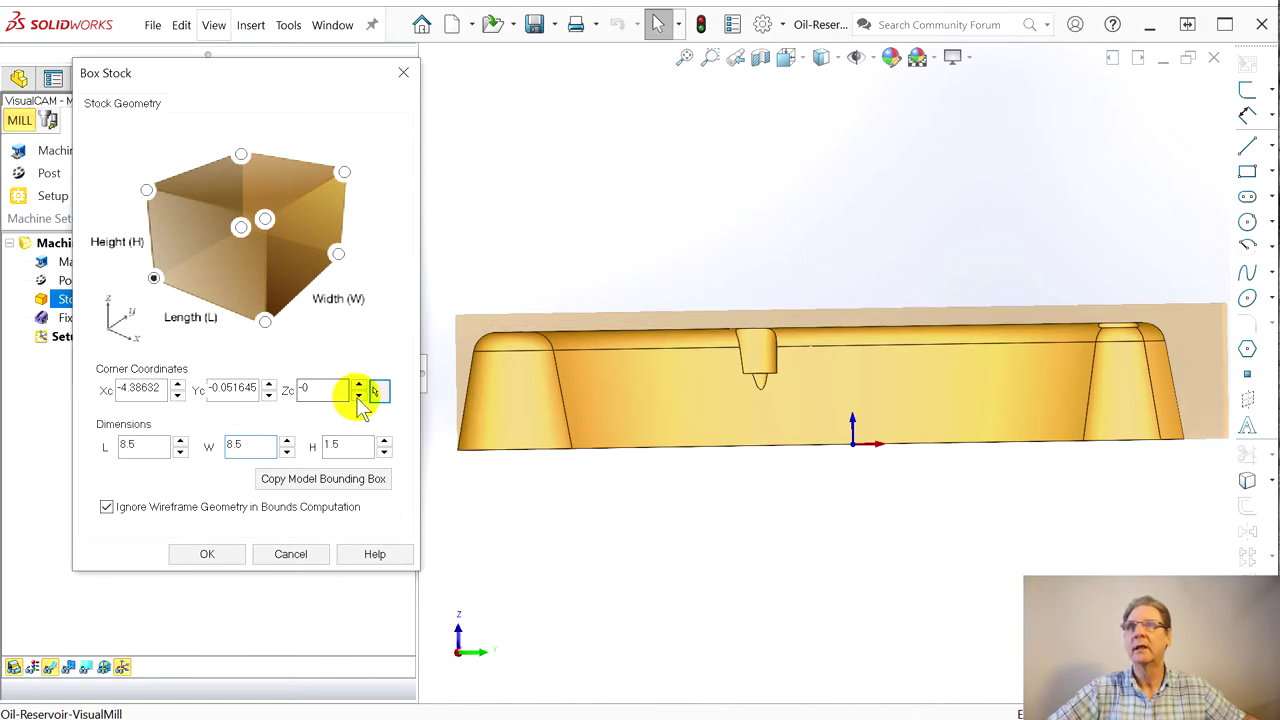
Adjust the stock corner Zc to -0.15
click(358, 395)
click(358, 395)
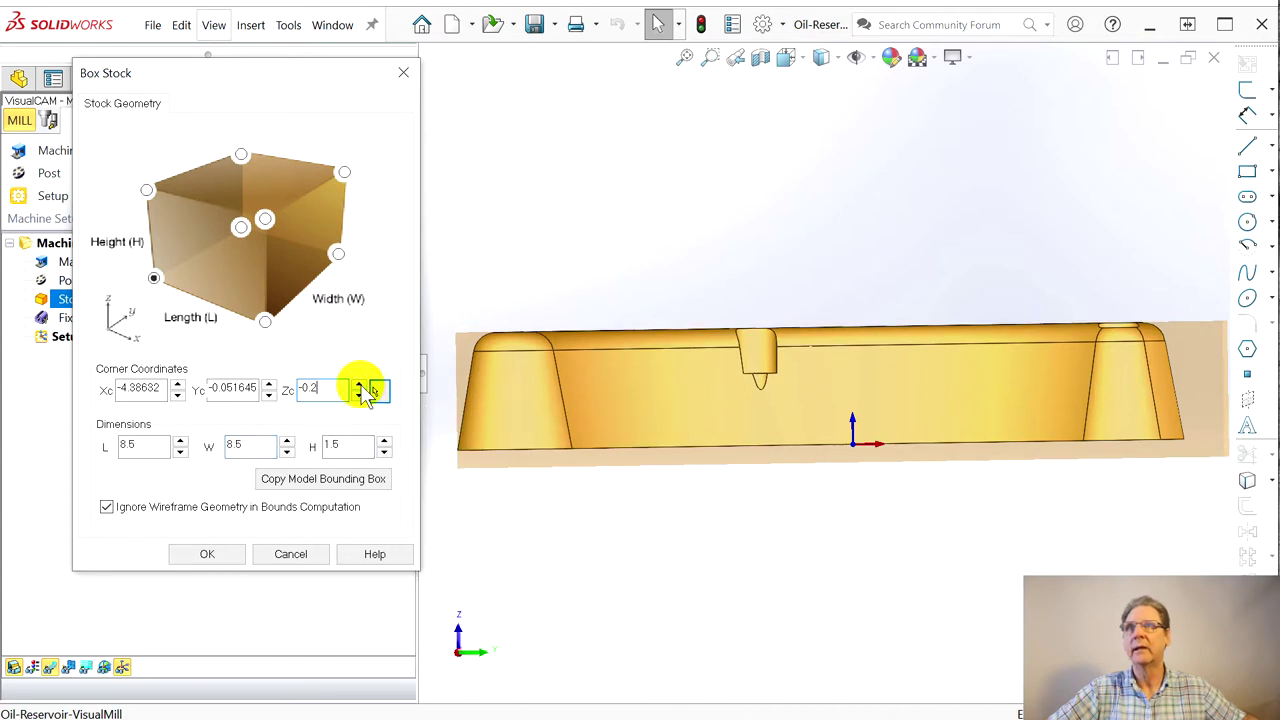
click(358, 386)
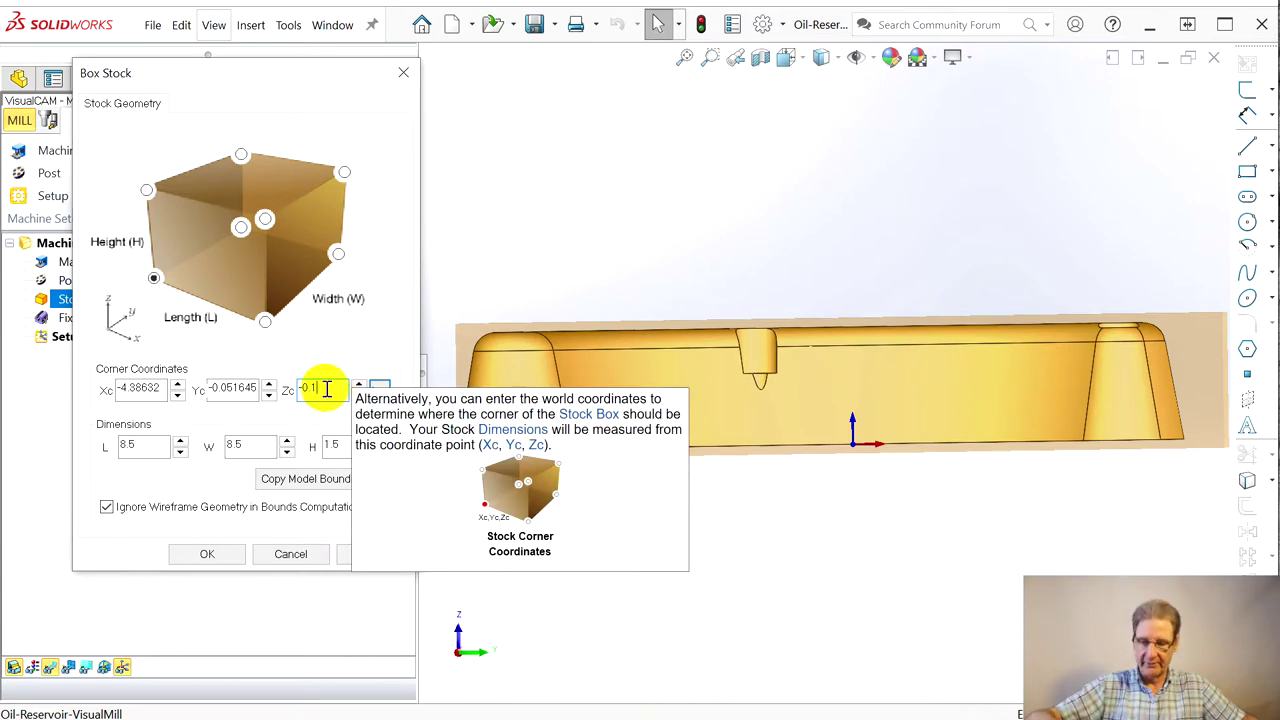
text(5)
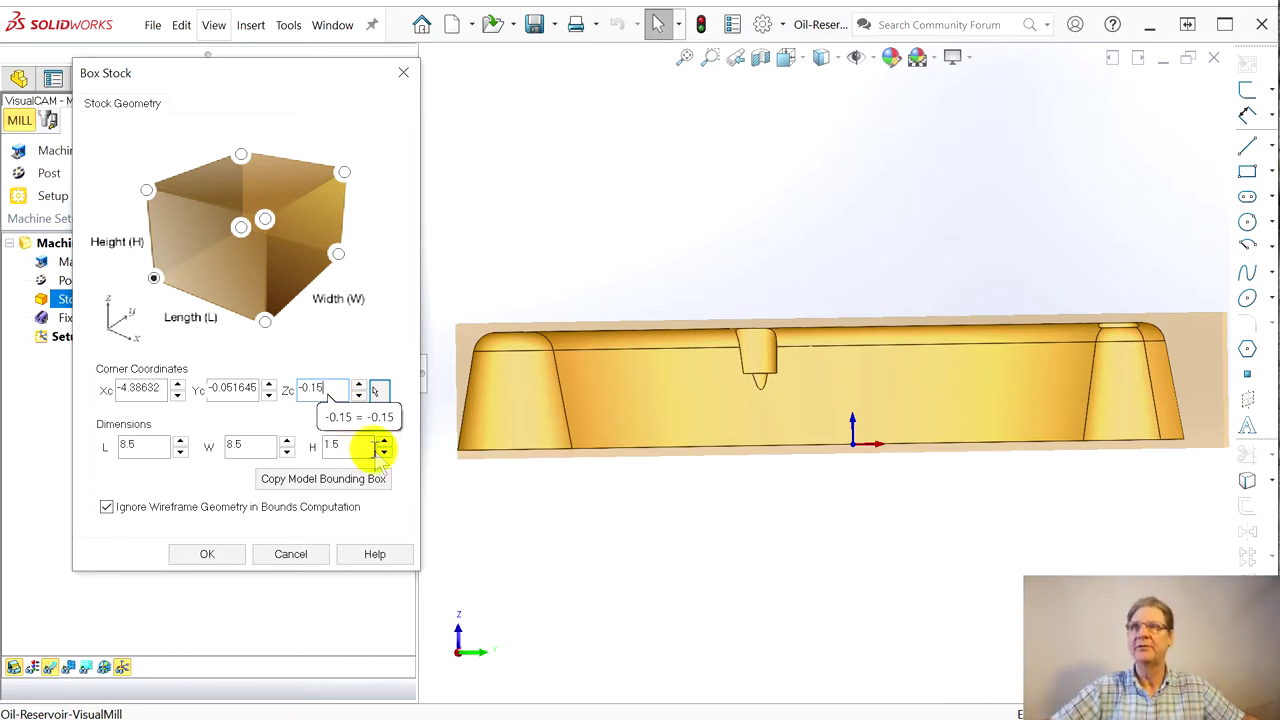
click(358, 395)
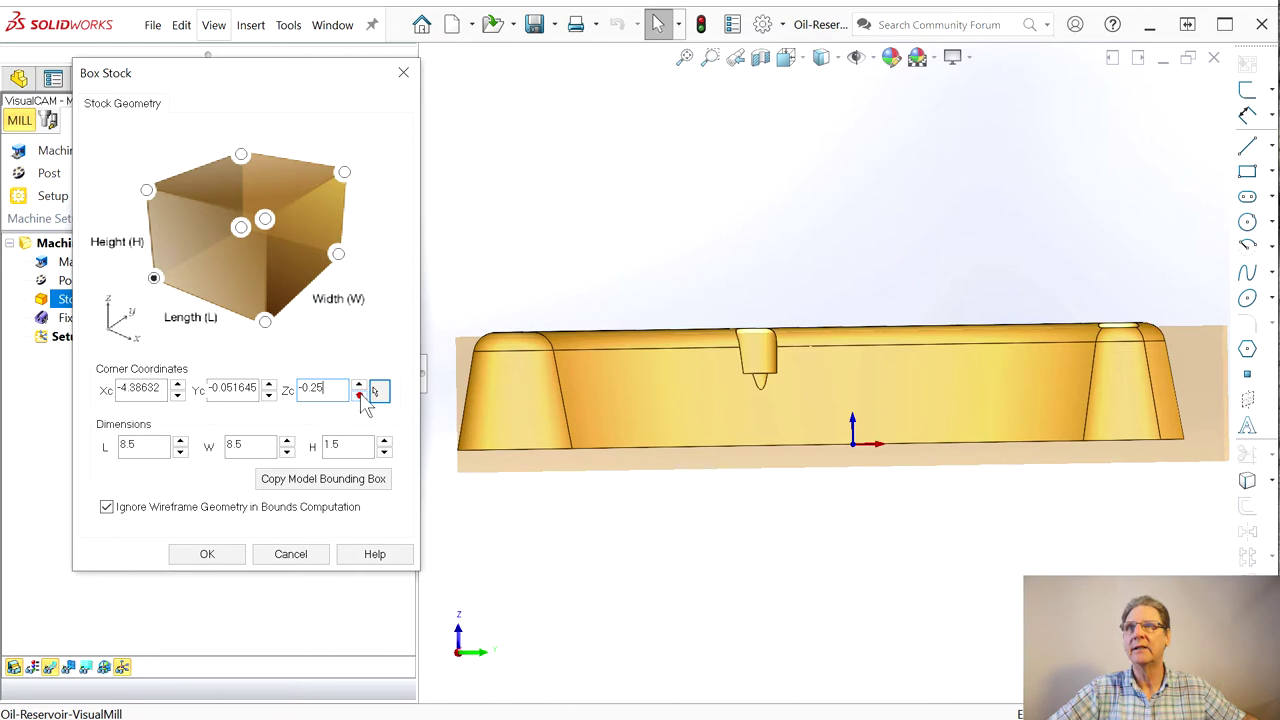
click(358, 384)
click(378, 390)
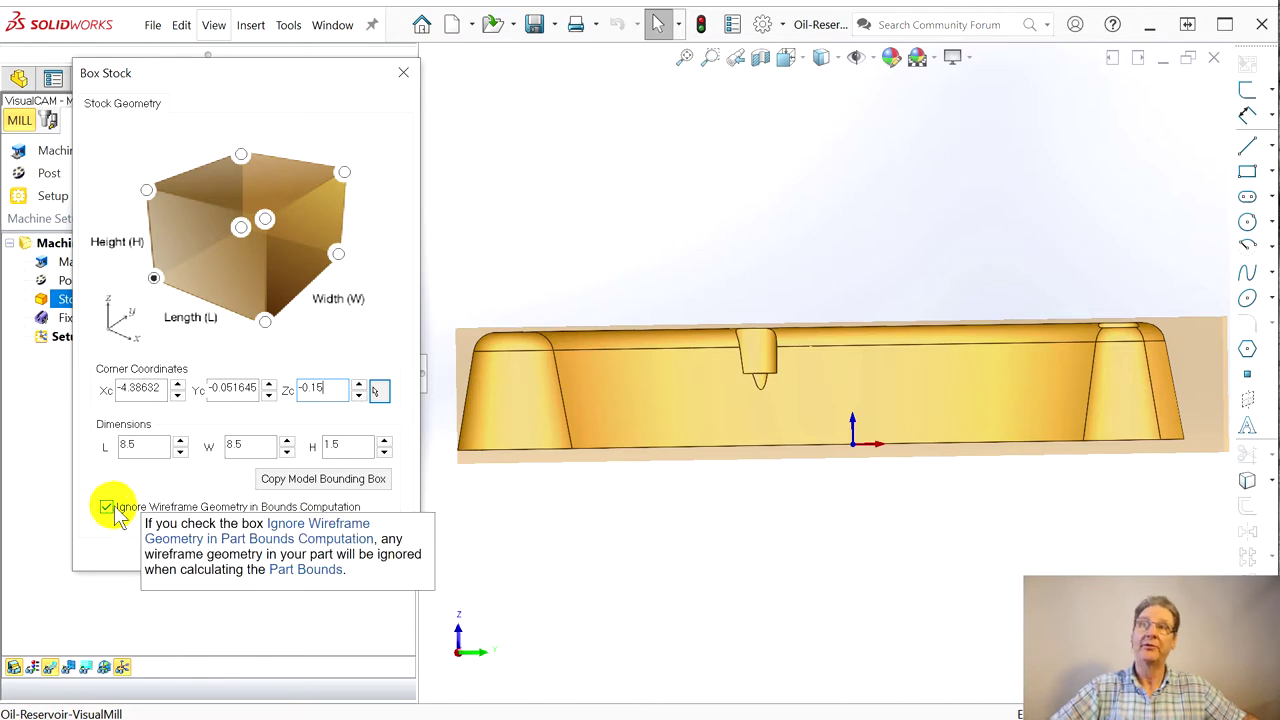
middle_drag(614, 457, 846, 376)
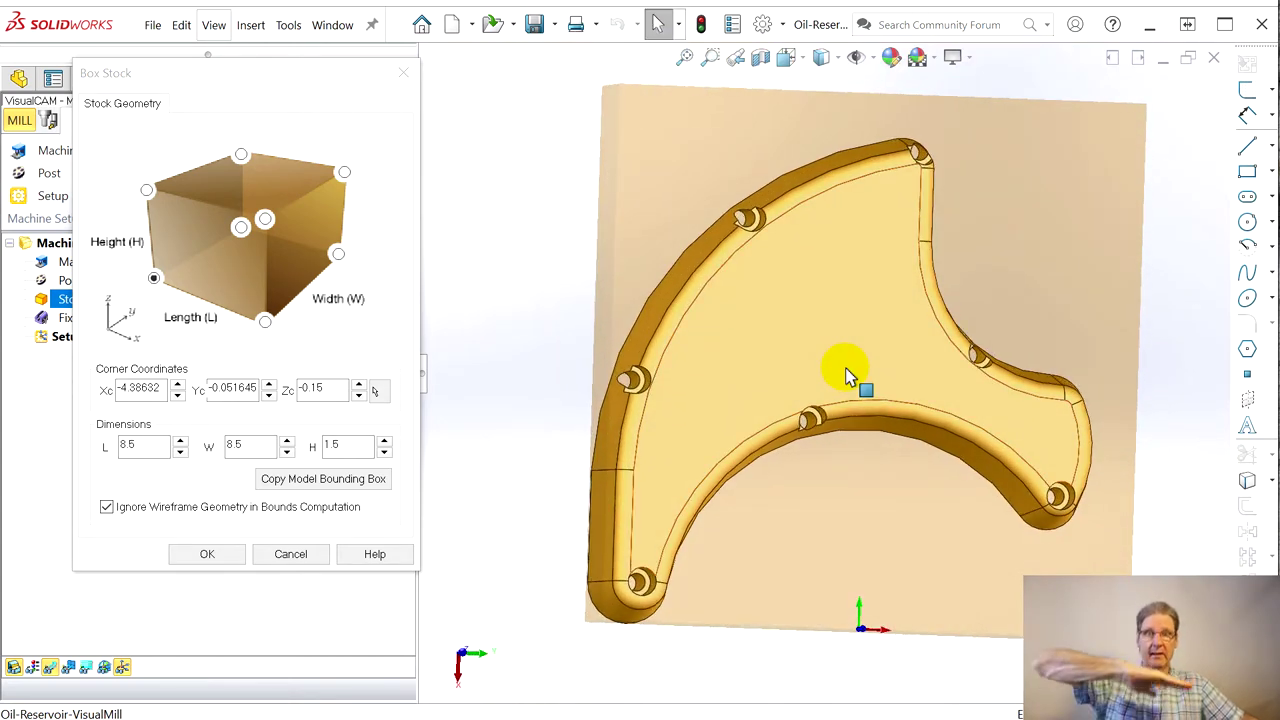
Offset the stock corner to Y -0.351646 and X -4.58632, then accept the Box Stock
middle_drag(865, 380, 829, 380)
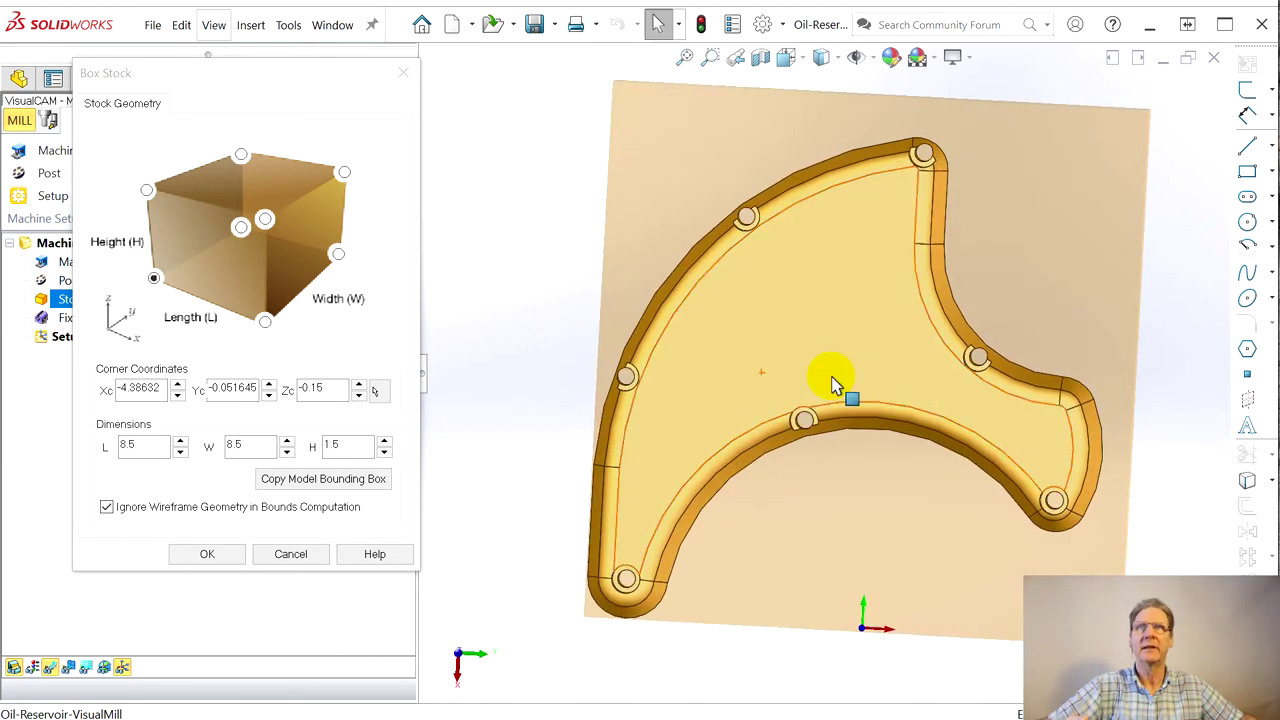
click(269, 394)
click(269, 394)
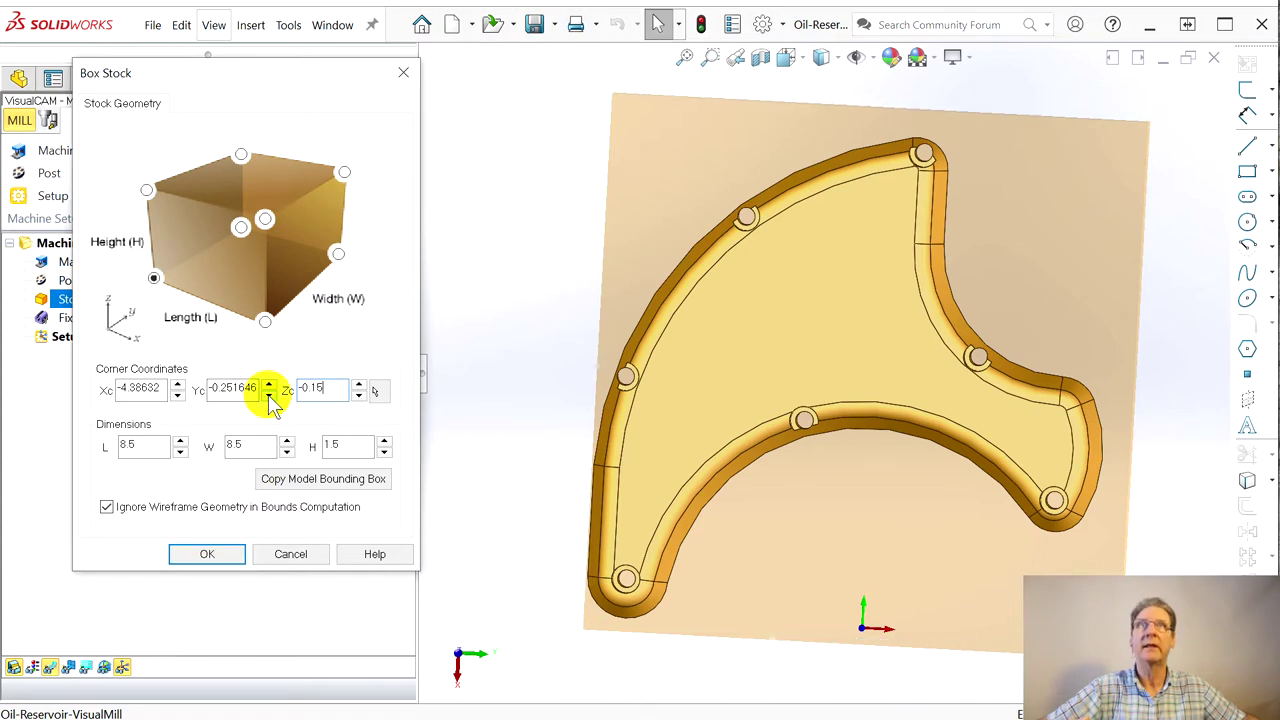
click(269, 394)
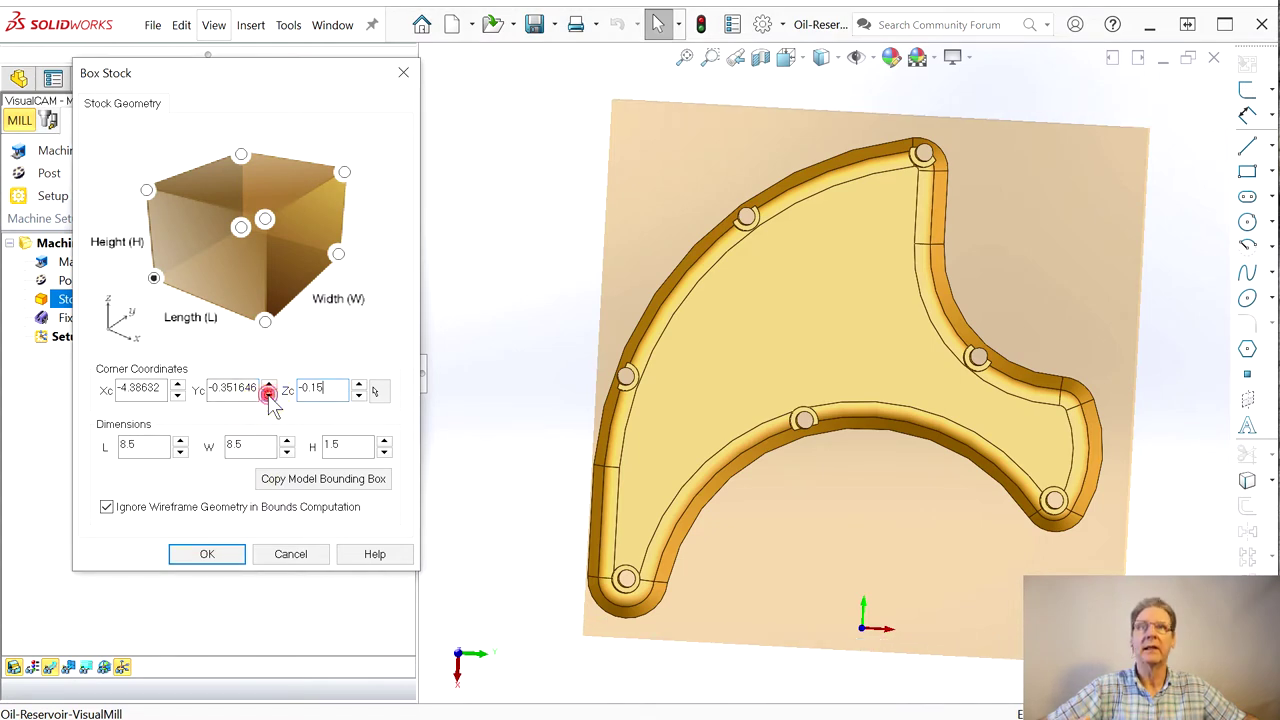
click(177, 395)
click(177, 395)
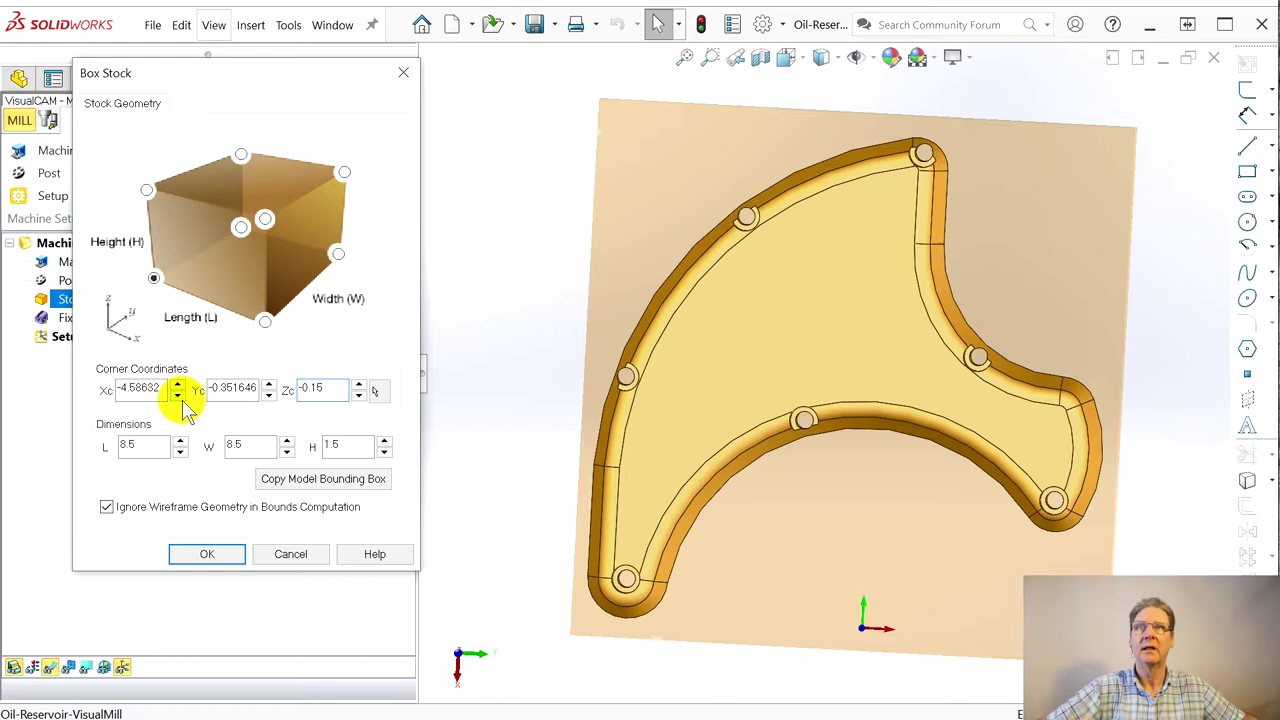
click(177, 395)
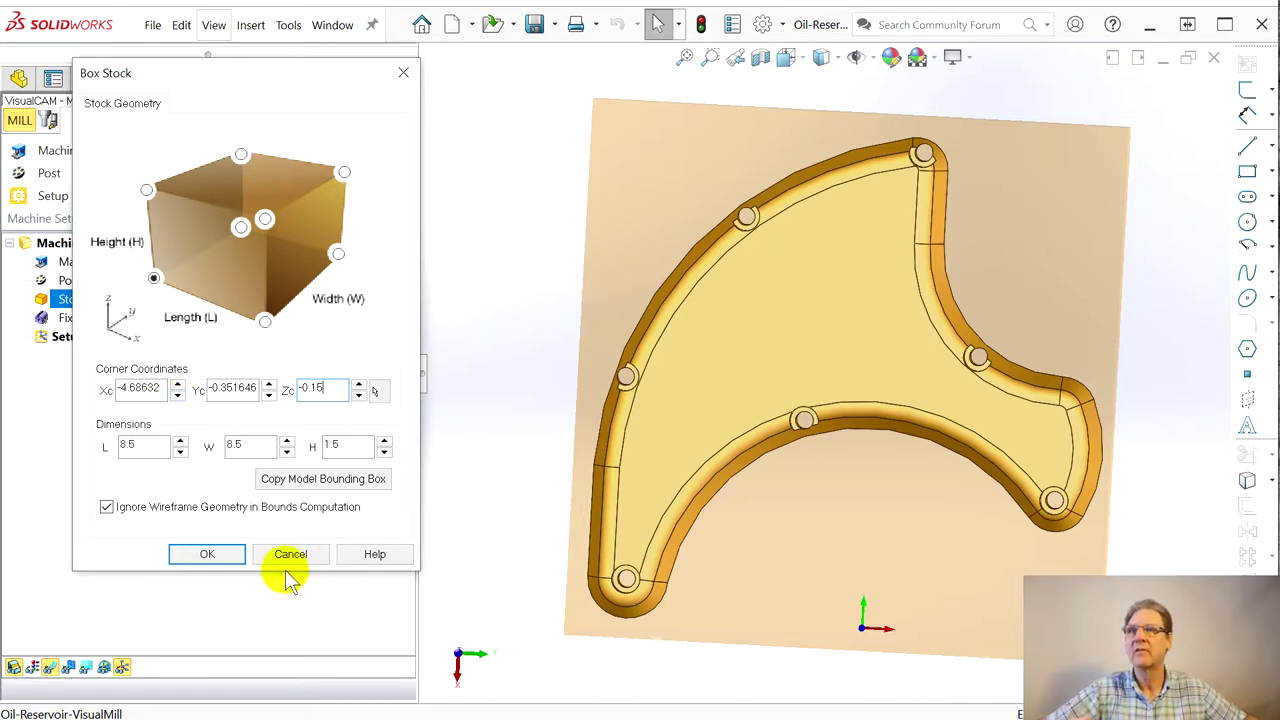
click(177, 386)
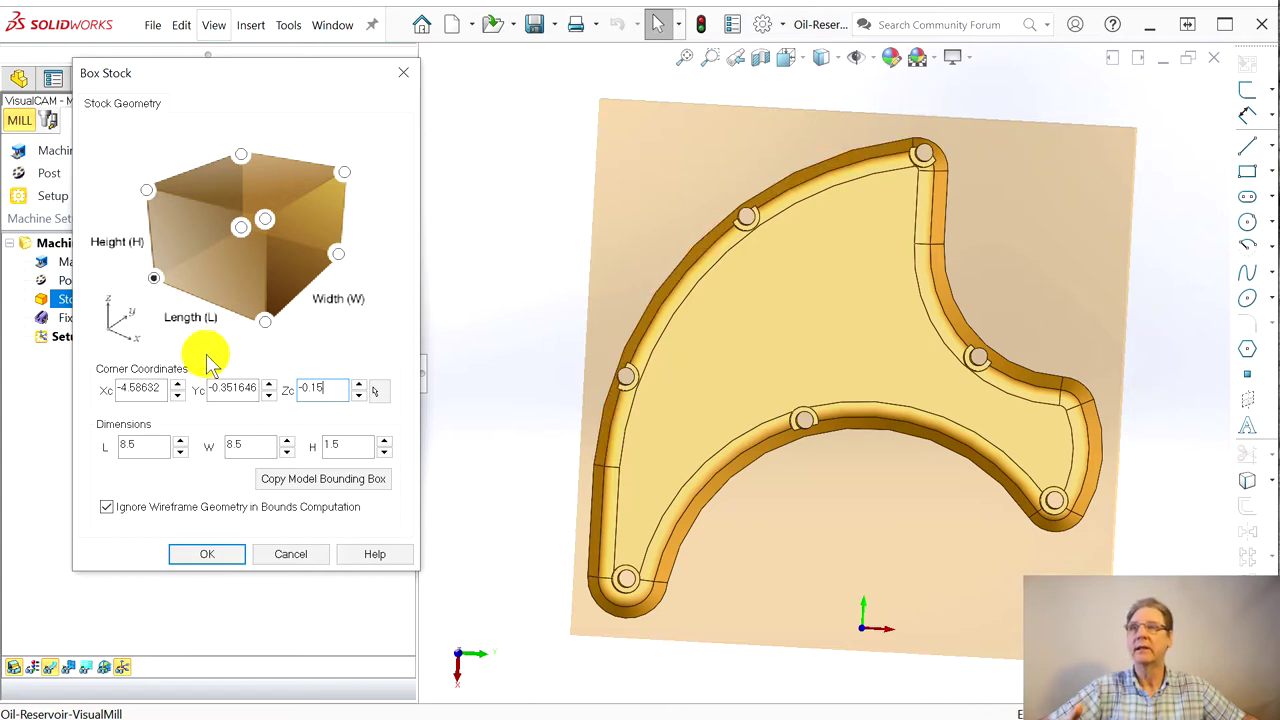
click(207, 556)
Create a Work Zero on Setup 1 at the stock box's highest-Z north-west corner
middle_drag(940, 600, 870, 520)
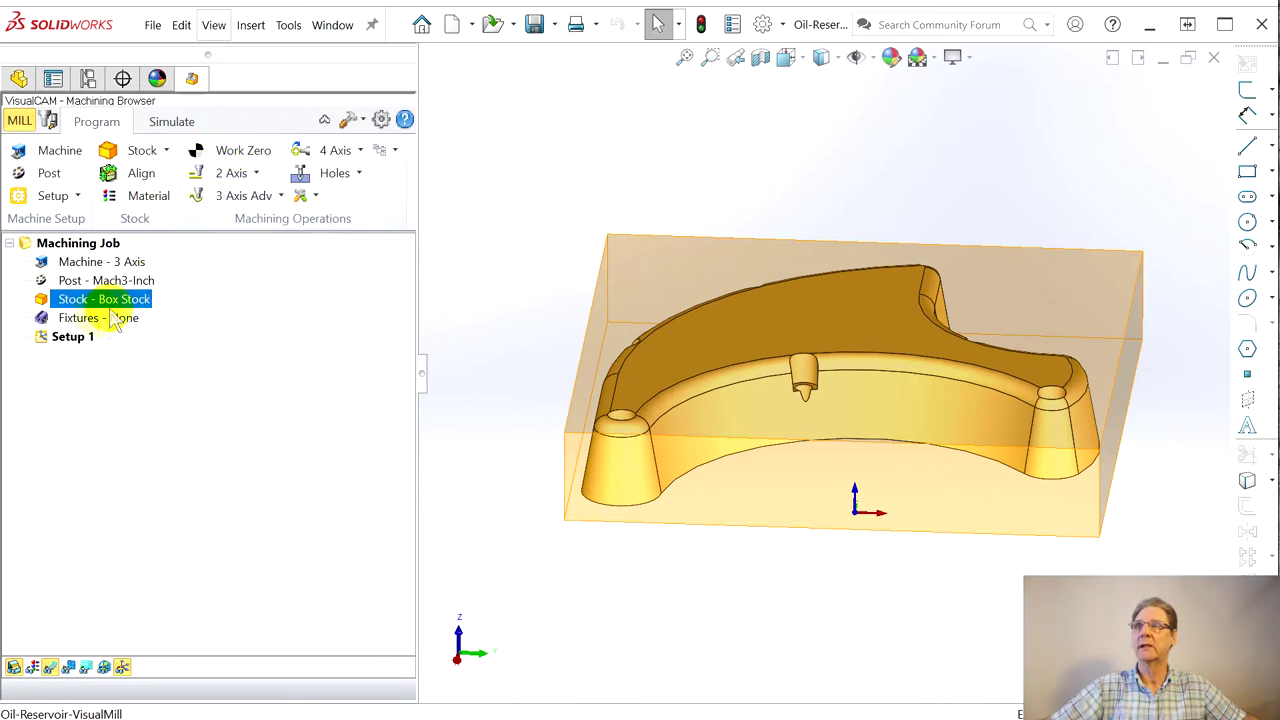
click(66, 318)
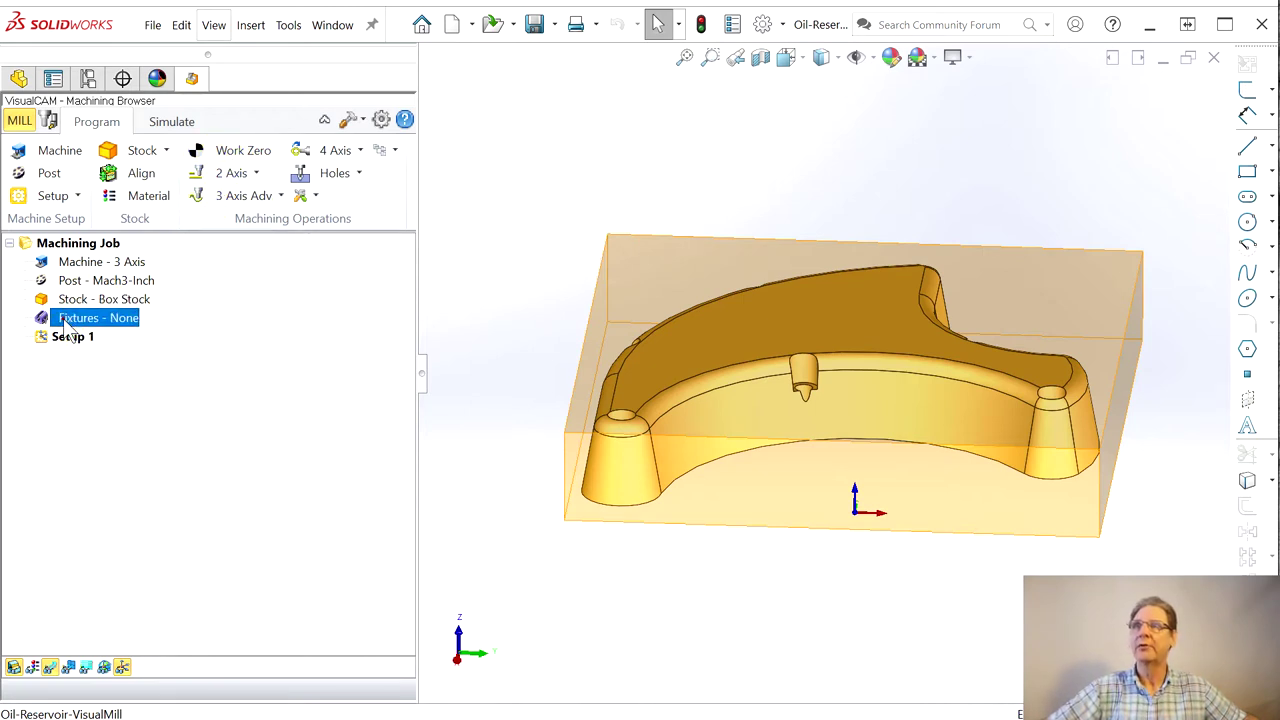
click(60, 337)
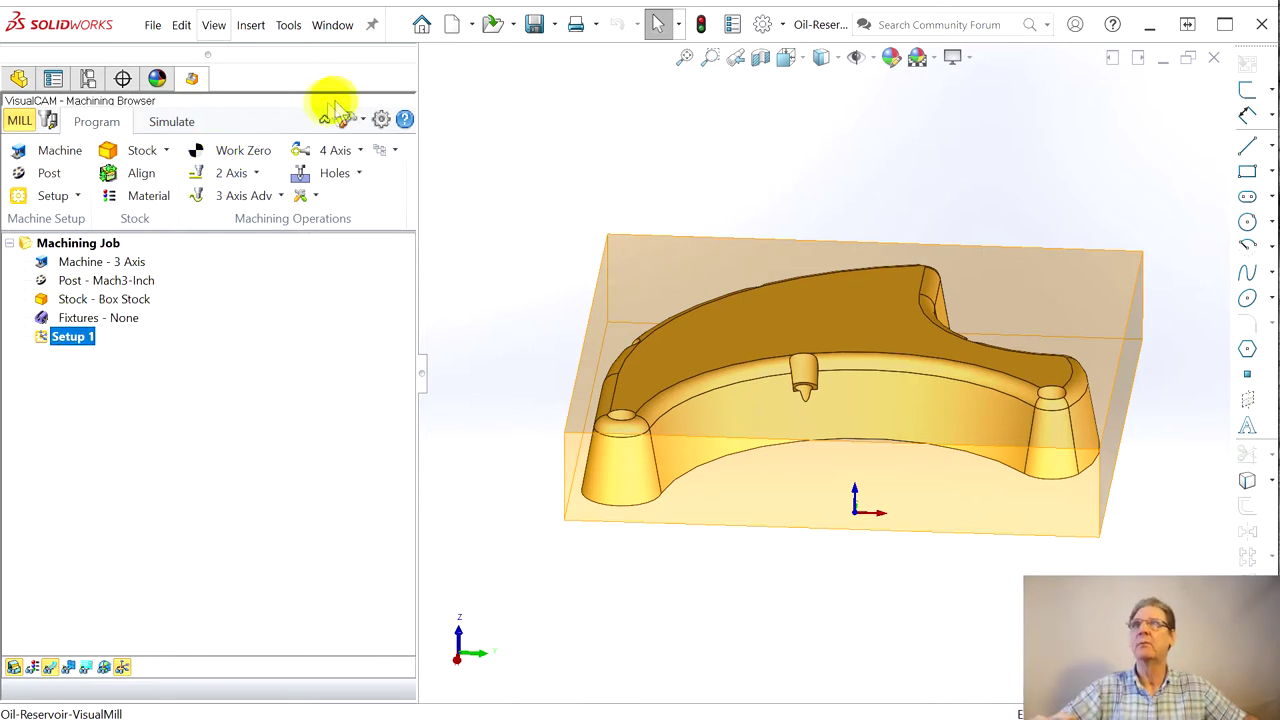
click(213, 163)
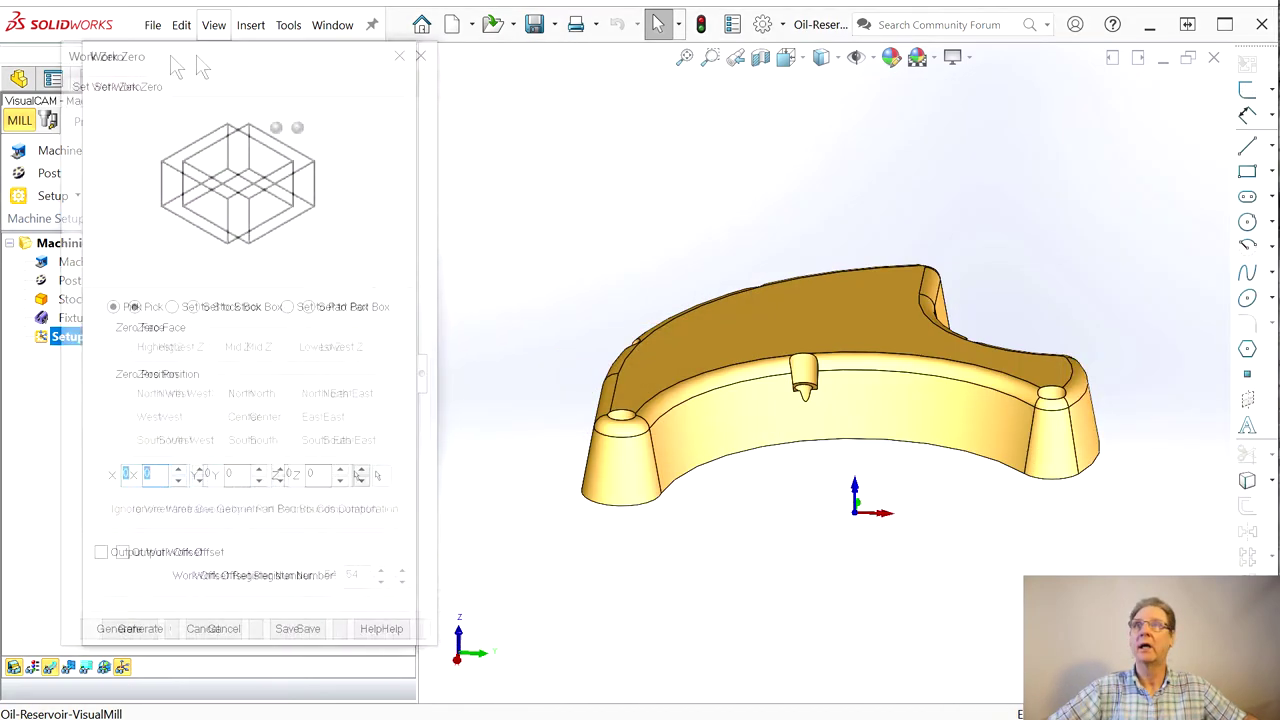
click(196, 330)
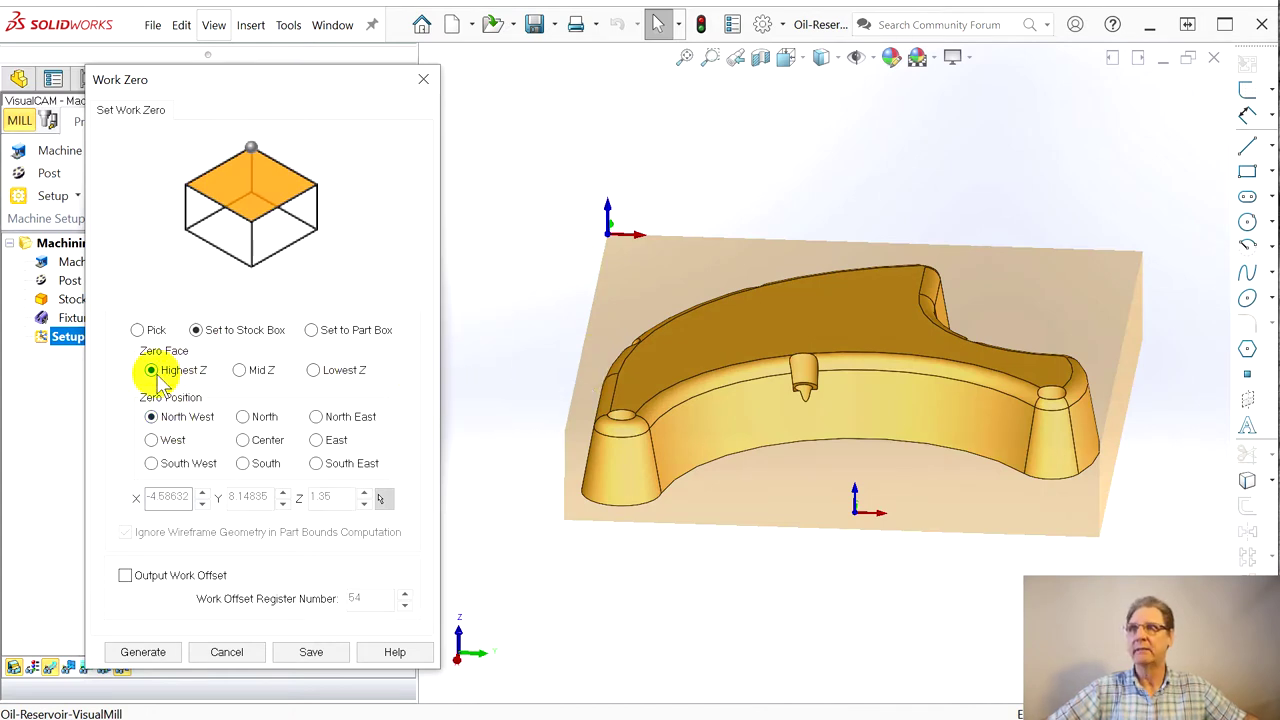
mouse_move(160, 385)
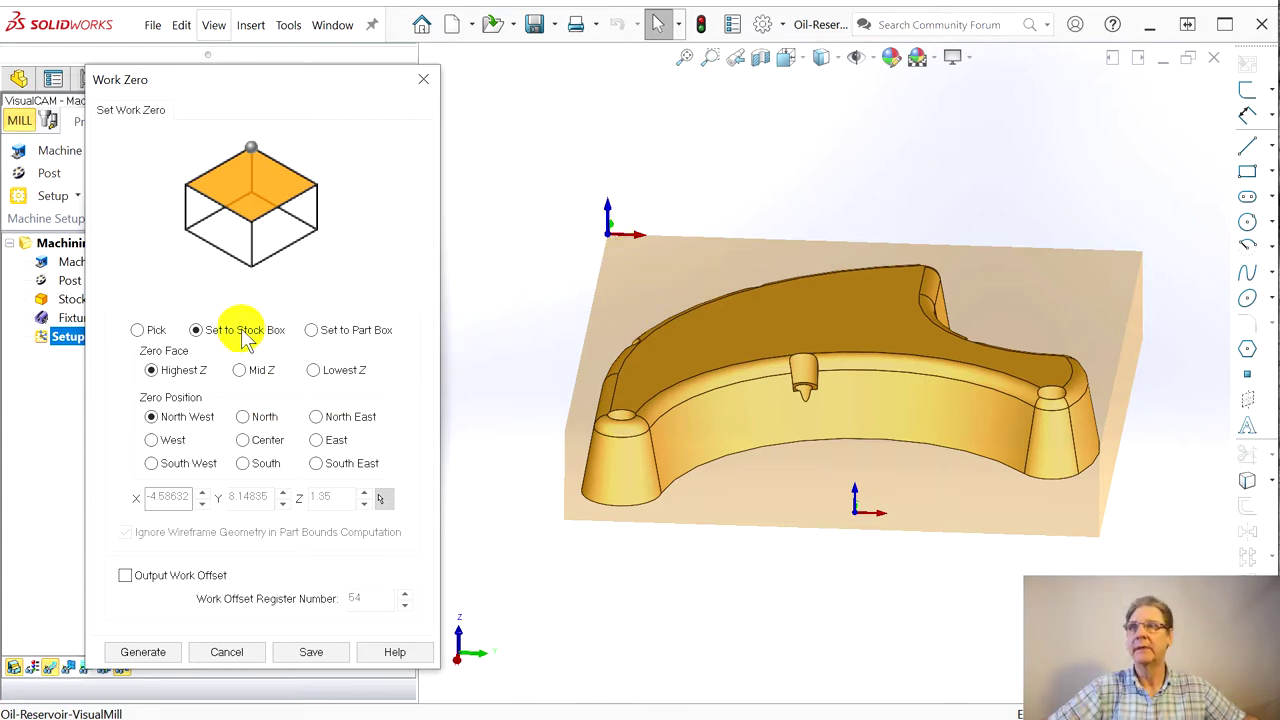
mouse_move(794, 423)
middle_down()
mouse_move(800, 380)
mouse_move(771, 423)
middle_up()
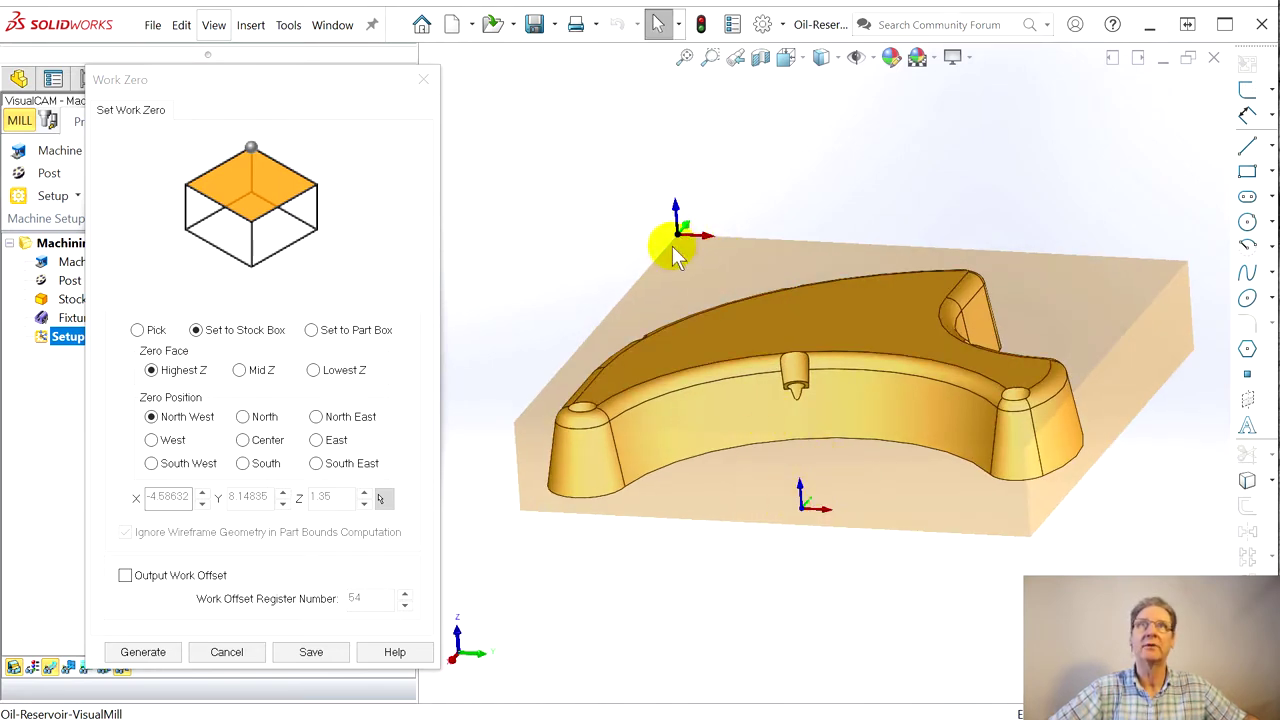
click(166, 658)
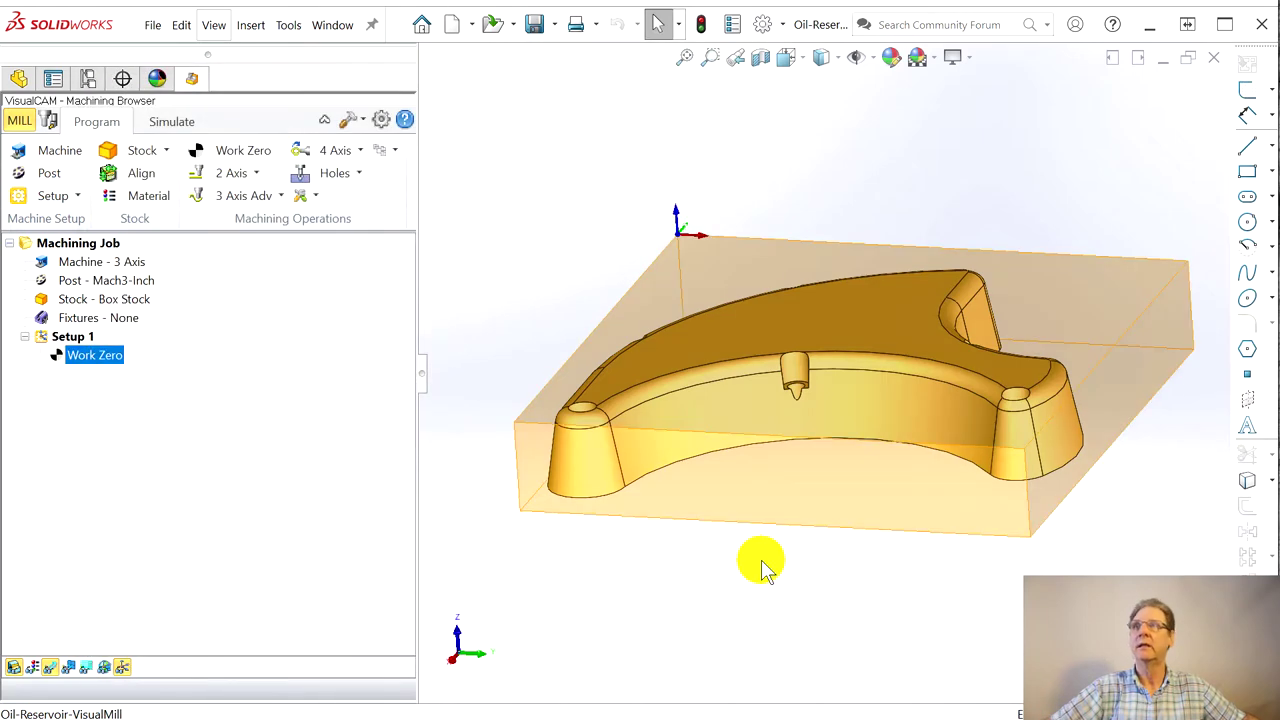
click(61, 338)
Rename Setup 1 to 'Outer setup' and begin a 2½ Axis Profiling operation
click(61, 337)
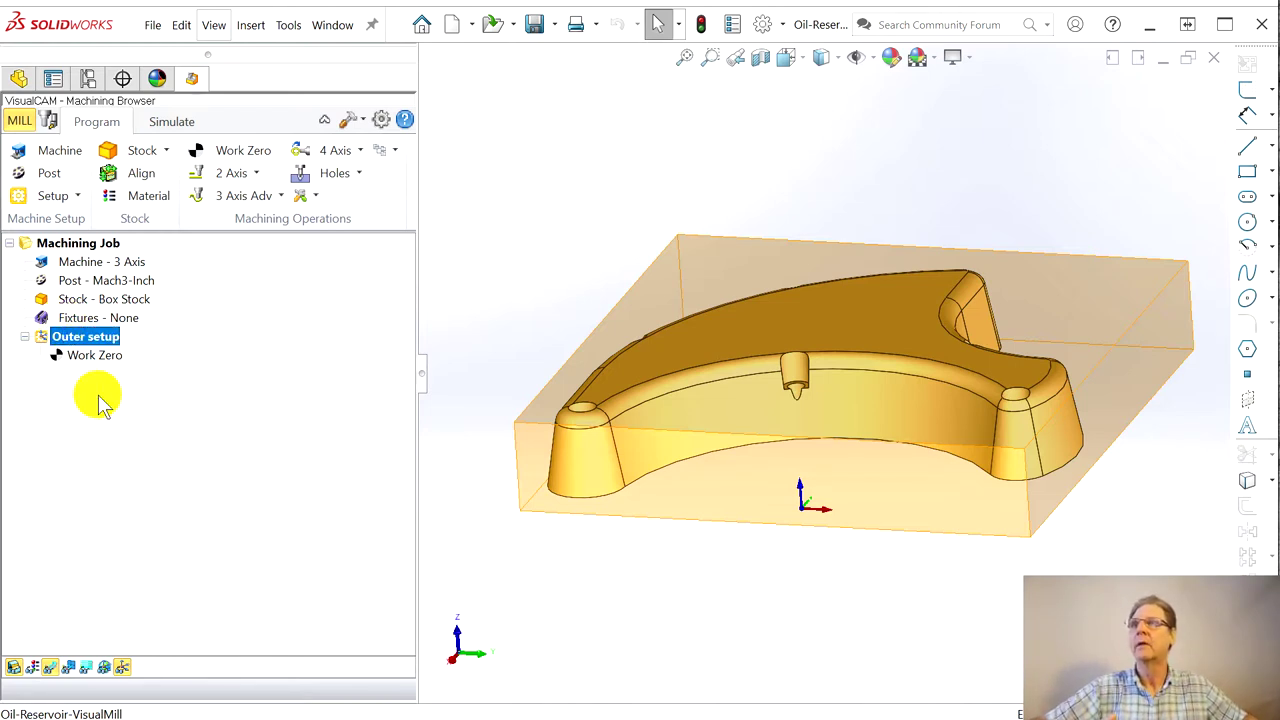
click(95, 357)
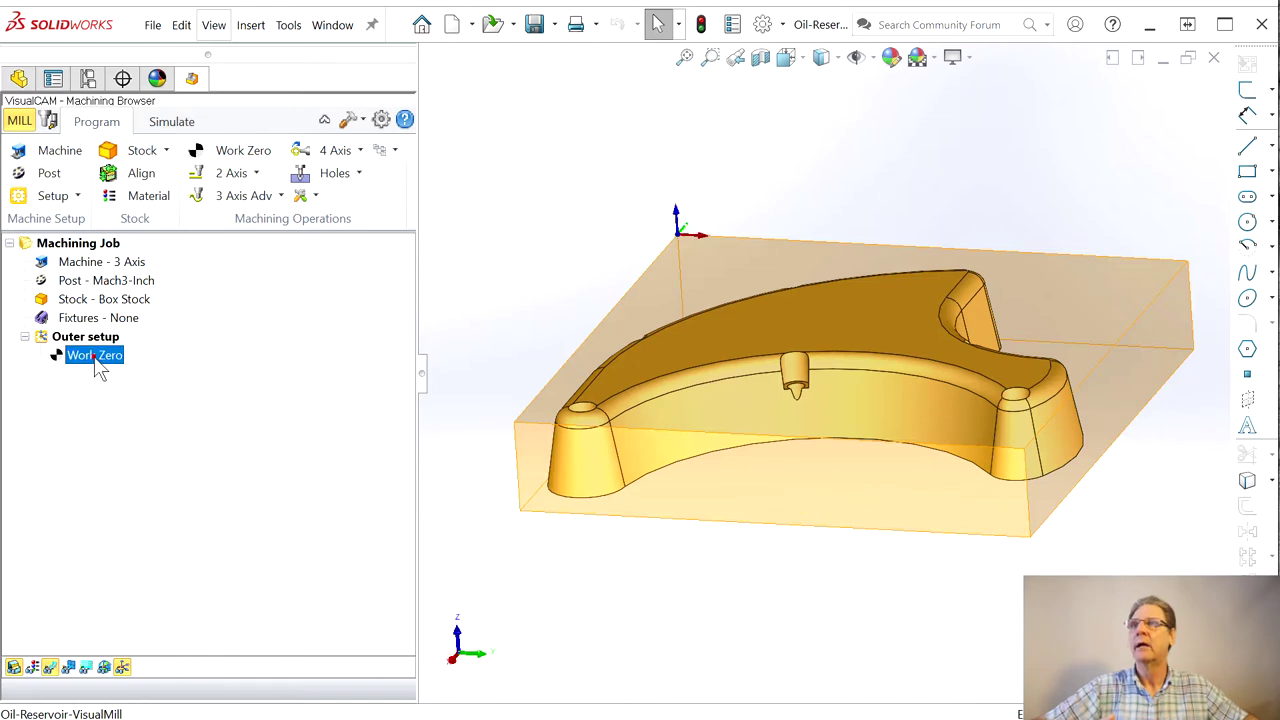
click(256, 173)
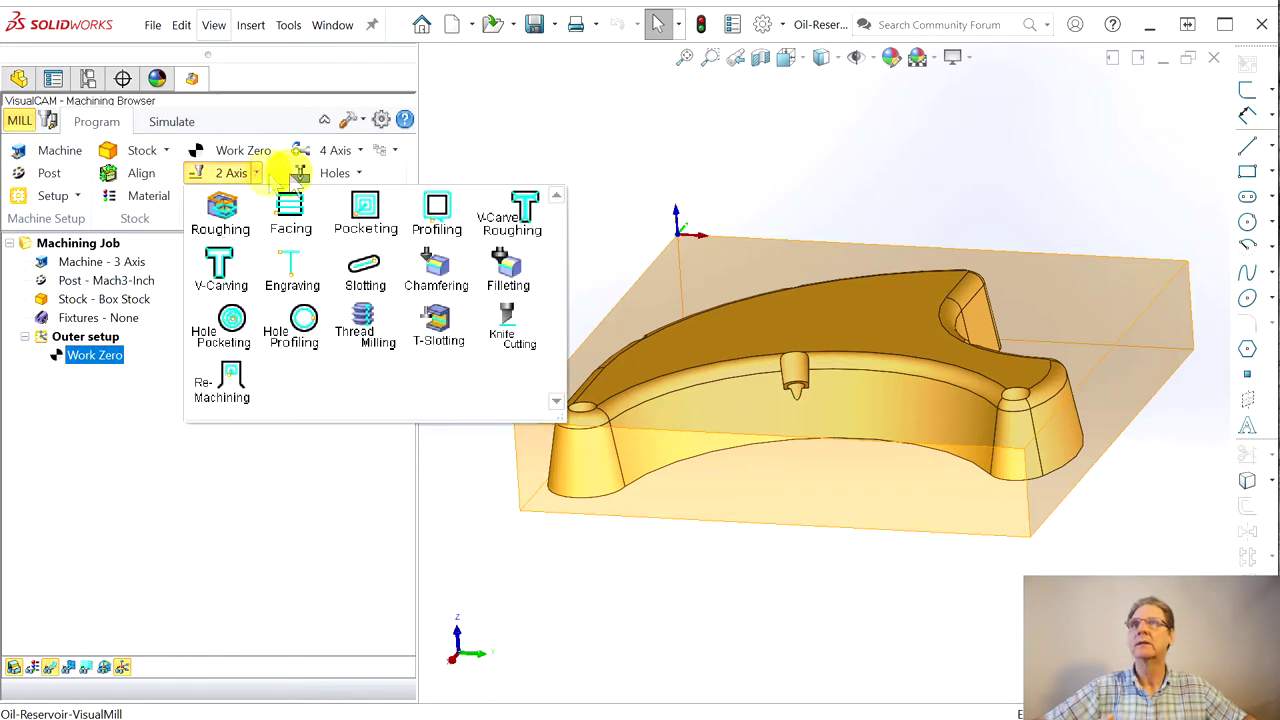
click(436, 208)
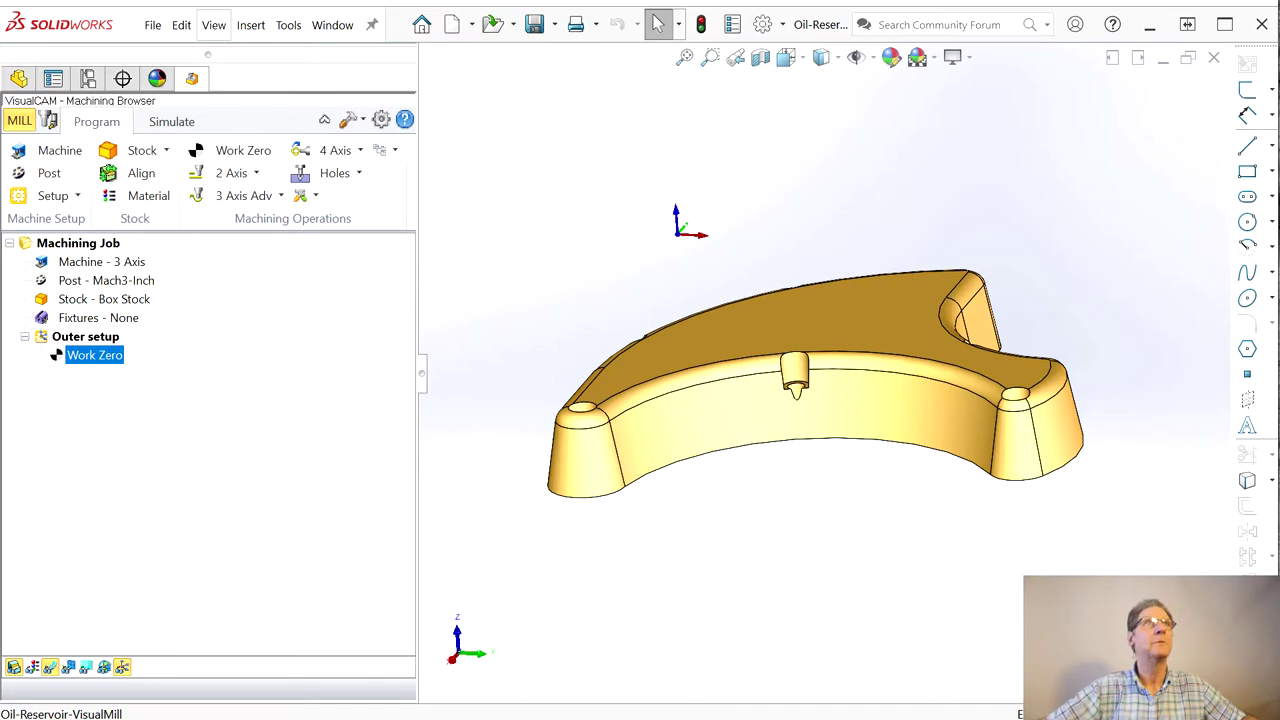
drag(1257, 57, 229, 22)
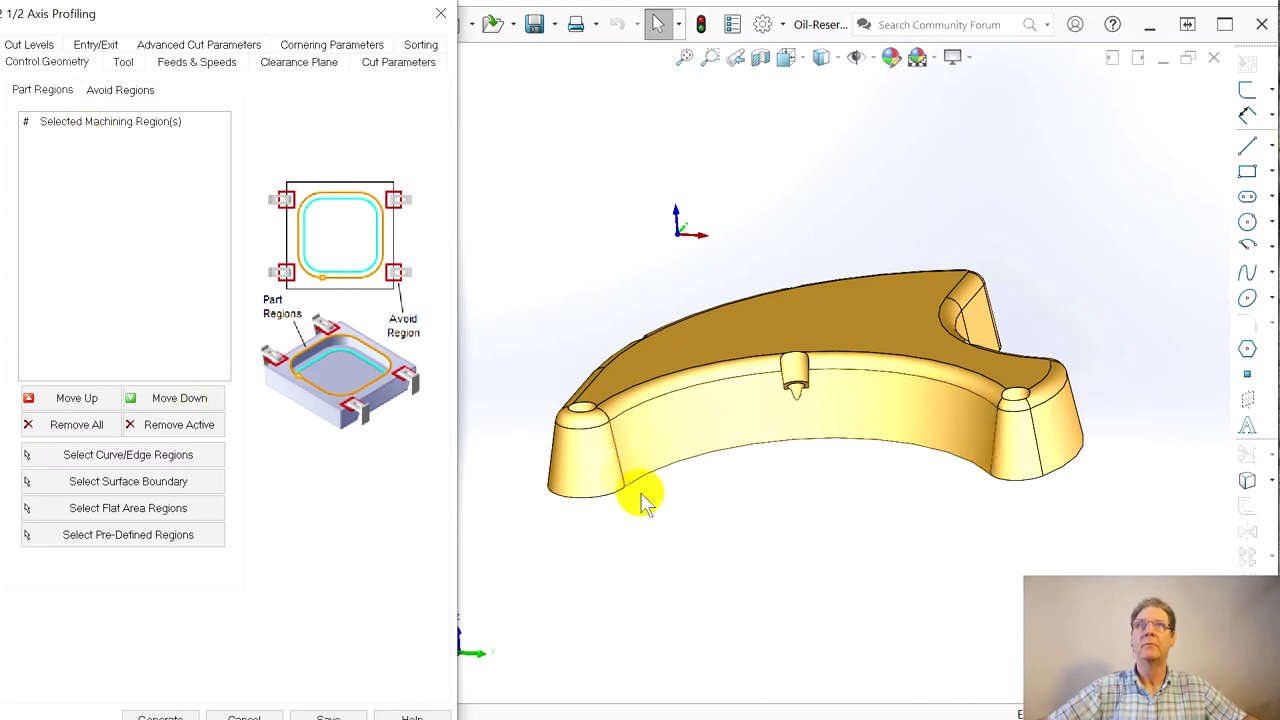
Select the 10 tangent outer-perimeter edges (27.6776 total) as the profiling drive regions
click(100, 457)
middle_drag(694, 606, 772, 380)
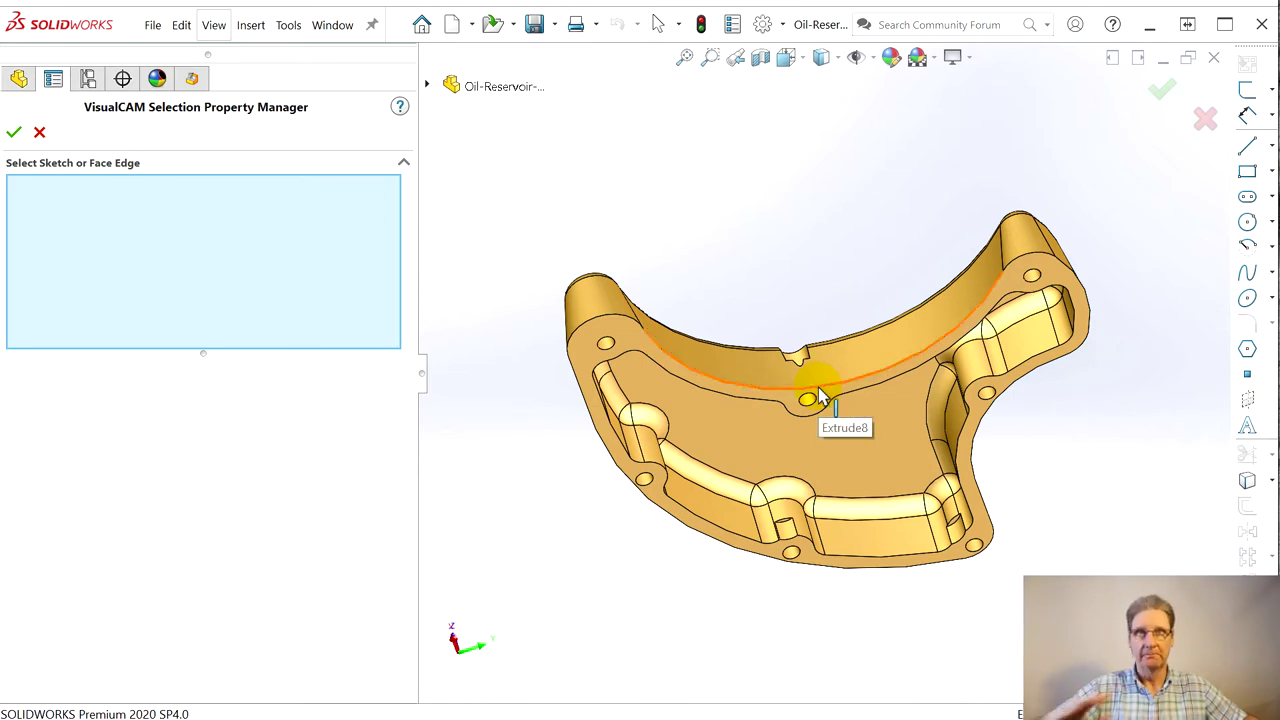
right_click(818, 395)
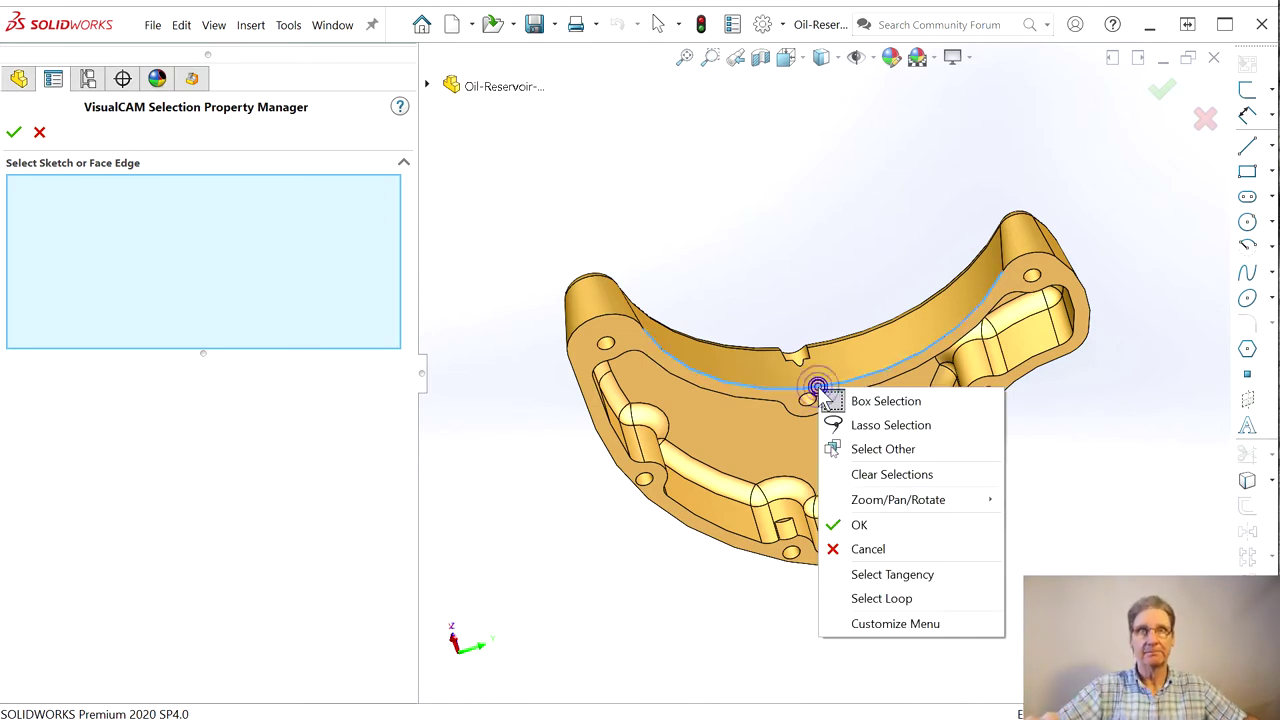
click(849, 575)
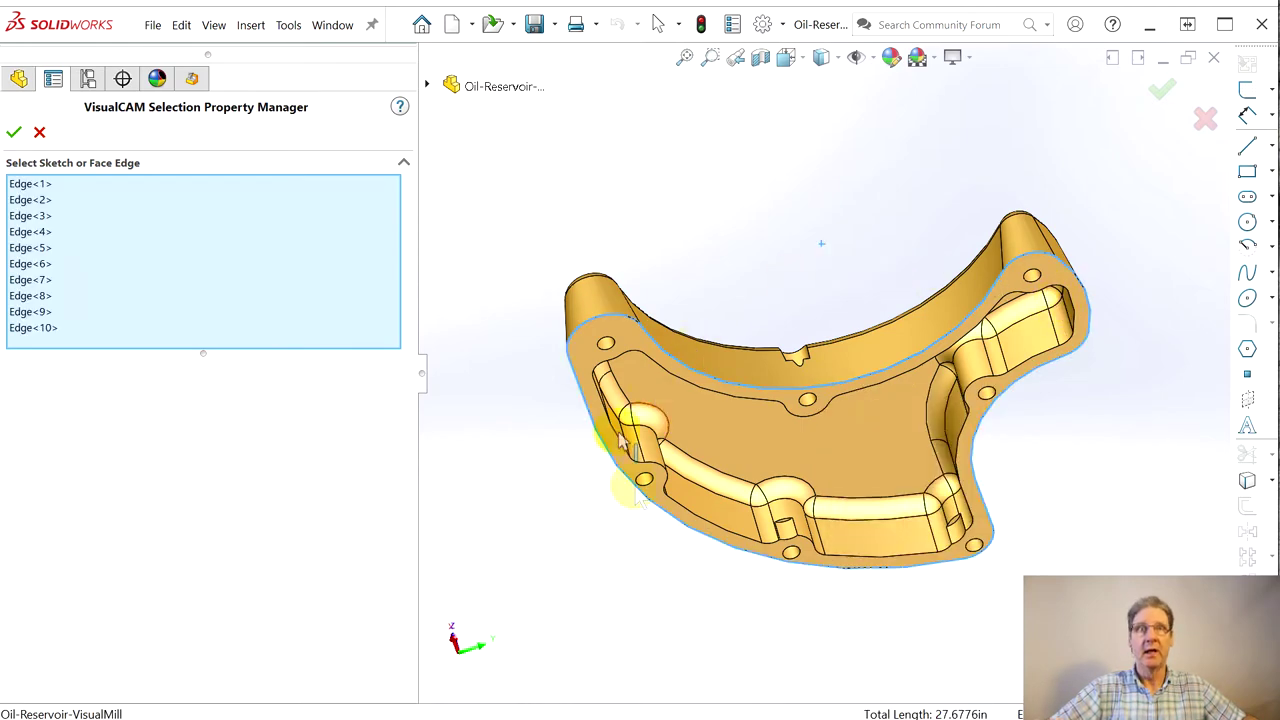
click(14, 132)
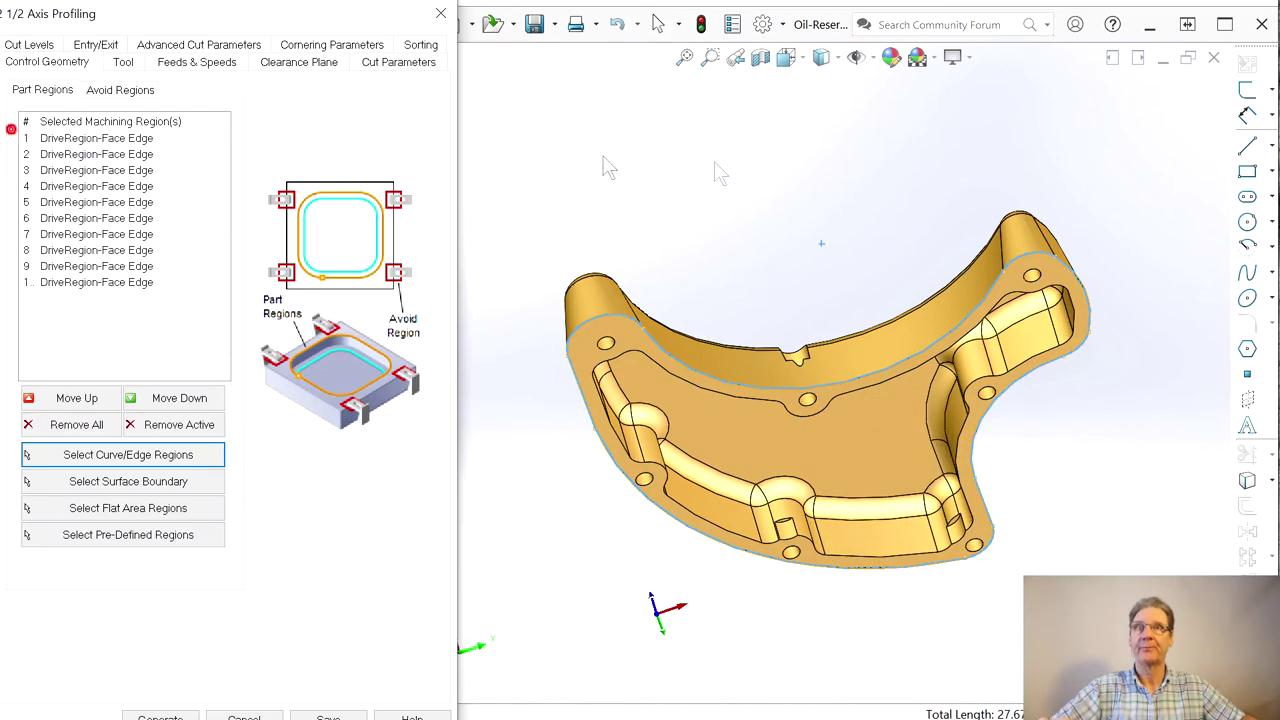
middle_drag(800, 171, 808, 443)
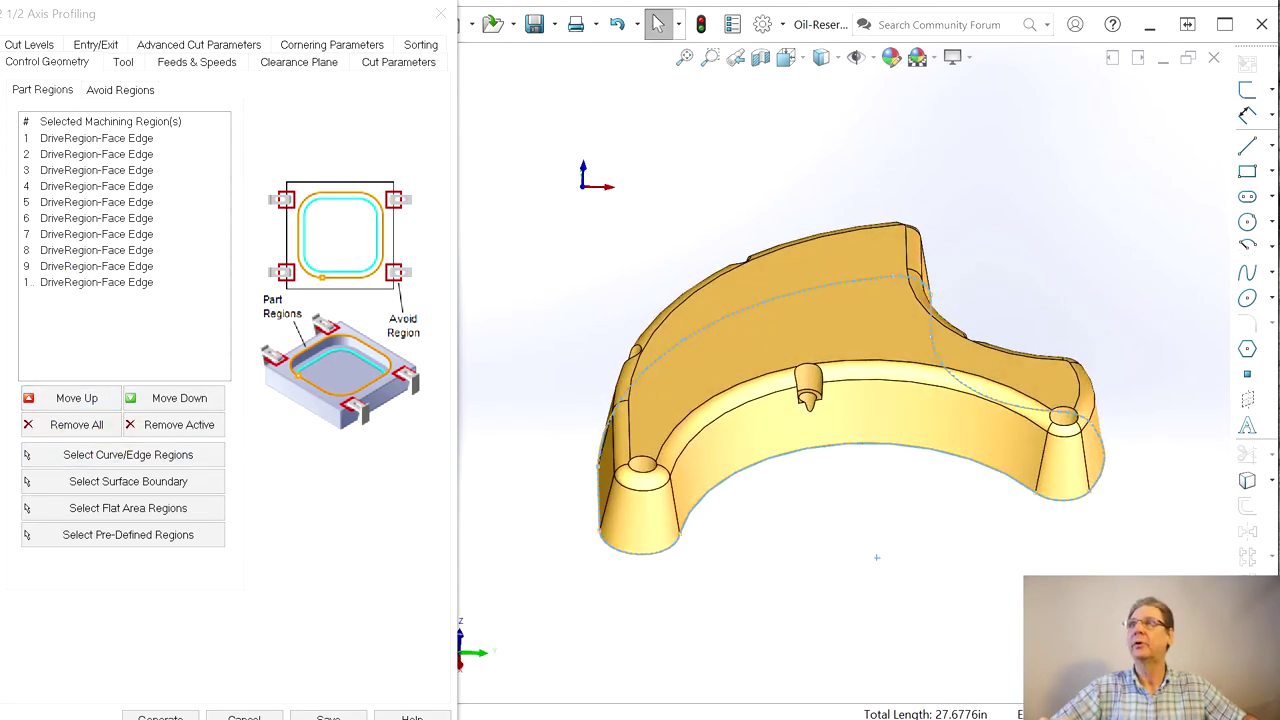
click(121, 62)
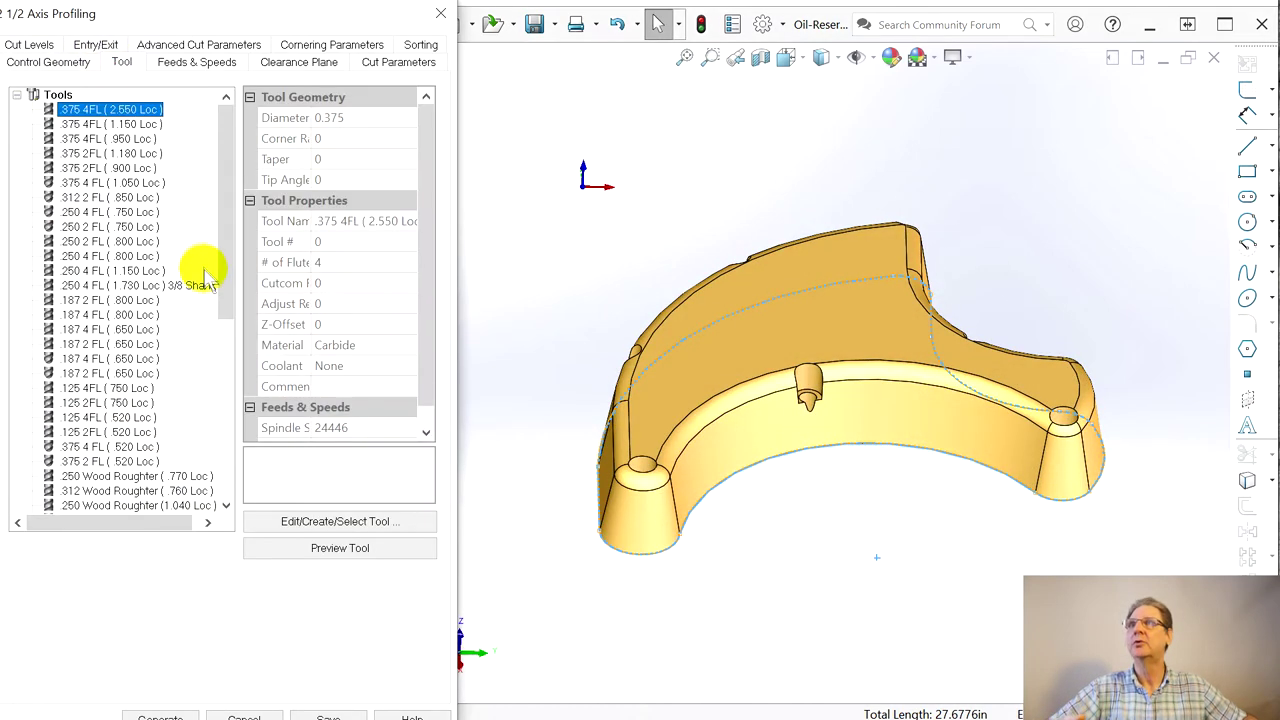
Choose the .375 2FL (1.180 Loc) end mill and open its Create/Select Tool definition
mouse_move(218, 282)
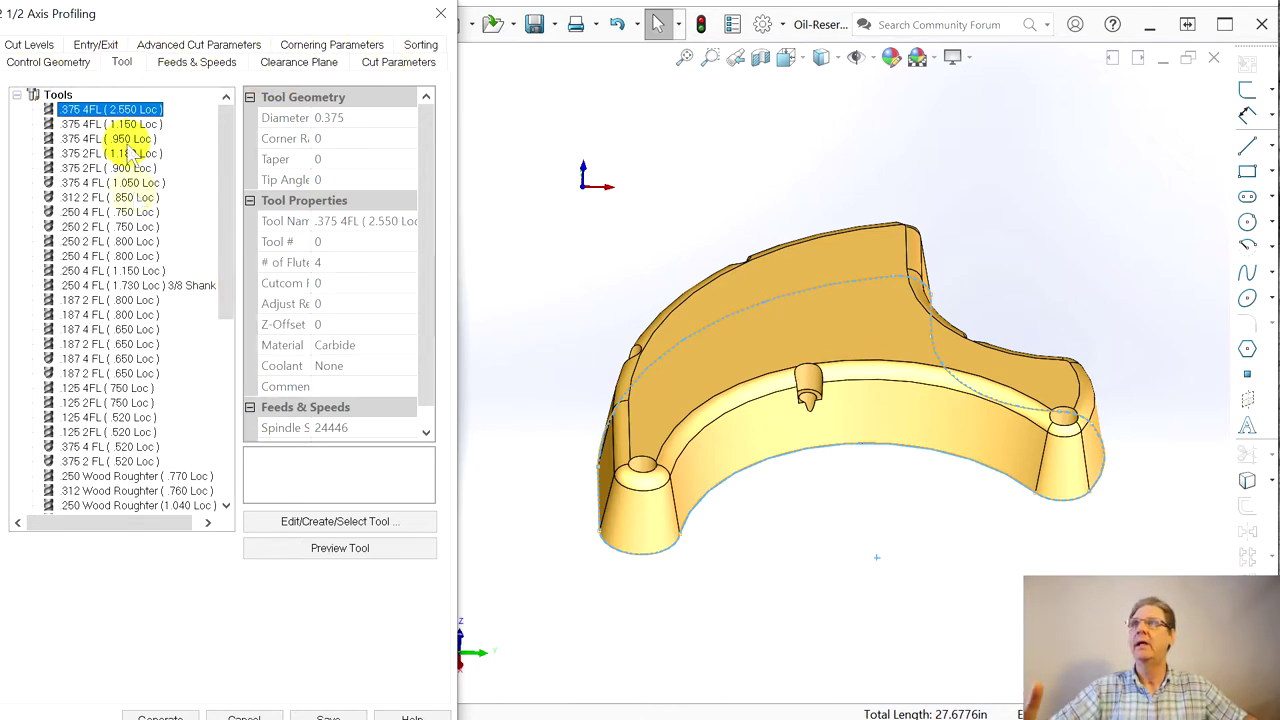
mouse_move(63, 146)
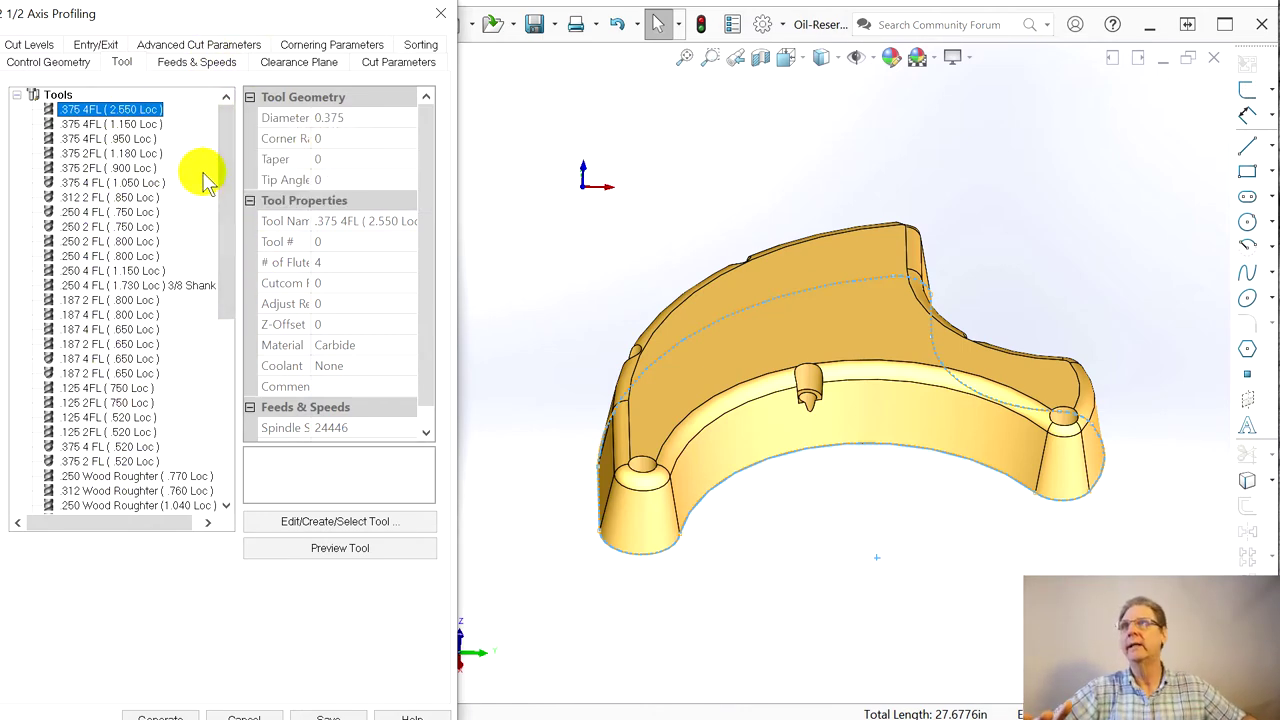
mouse_move(195, 185)
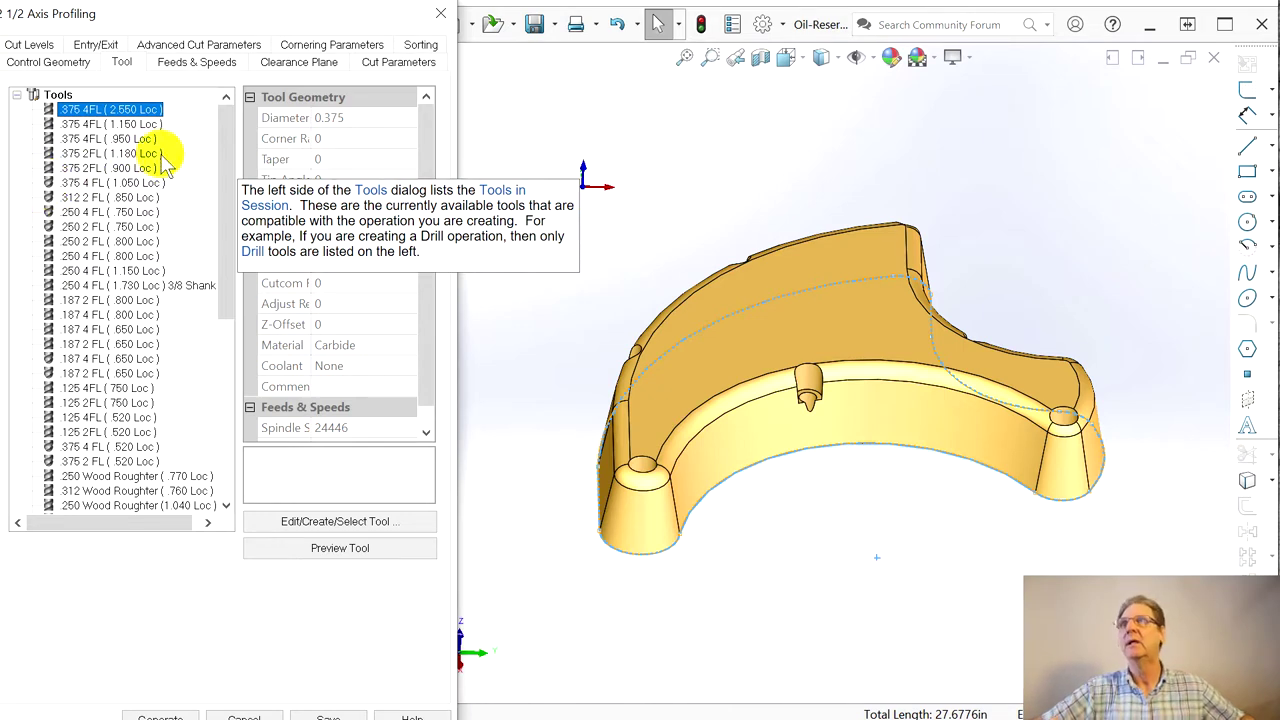
click(85, 153)
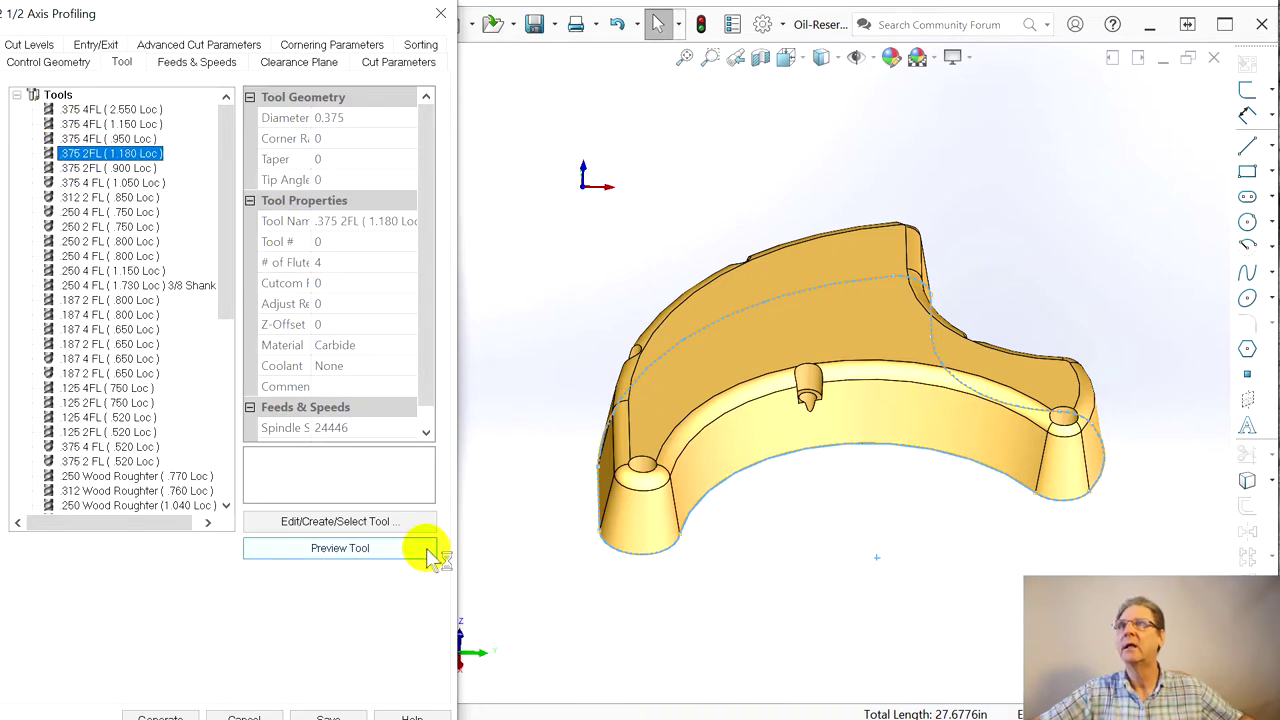
click(98, 286)
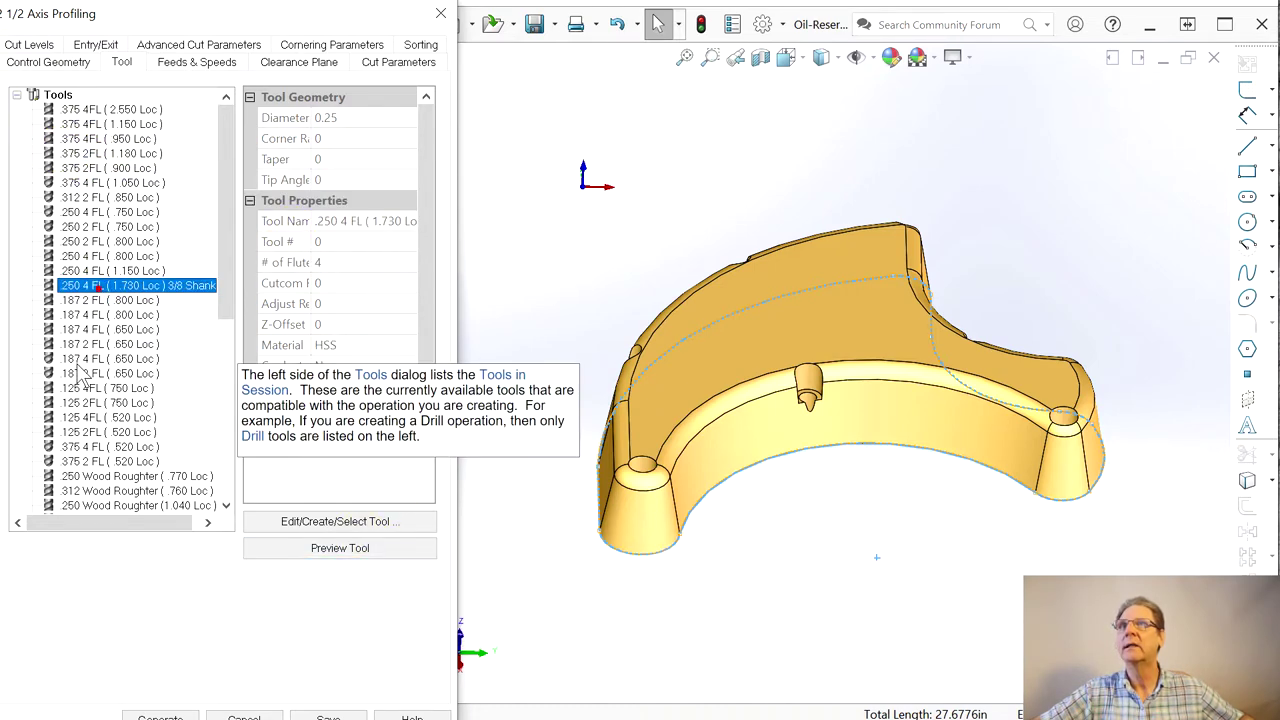
click(85, 153)
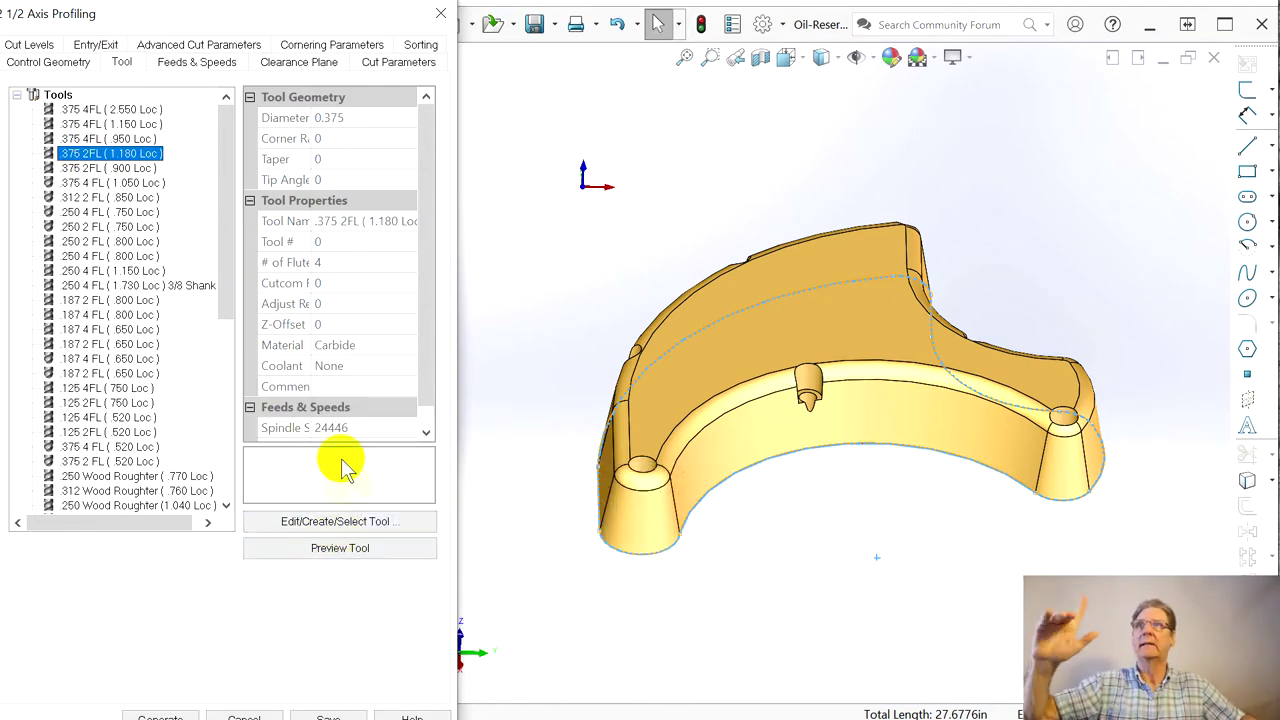
mouse_move(328, 479)
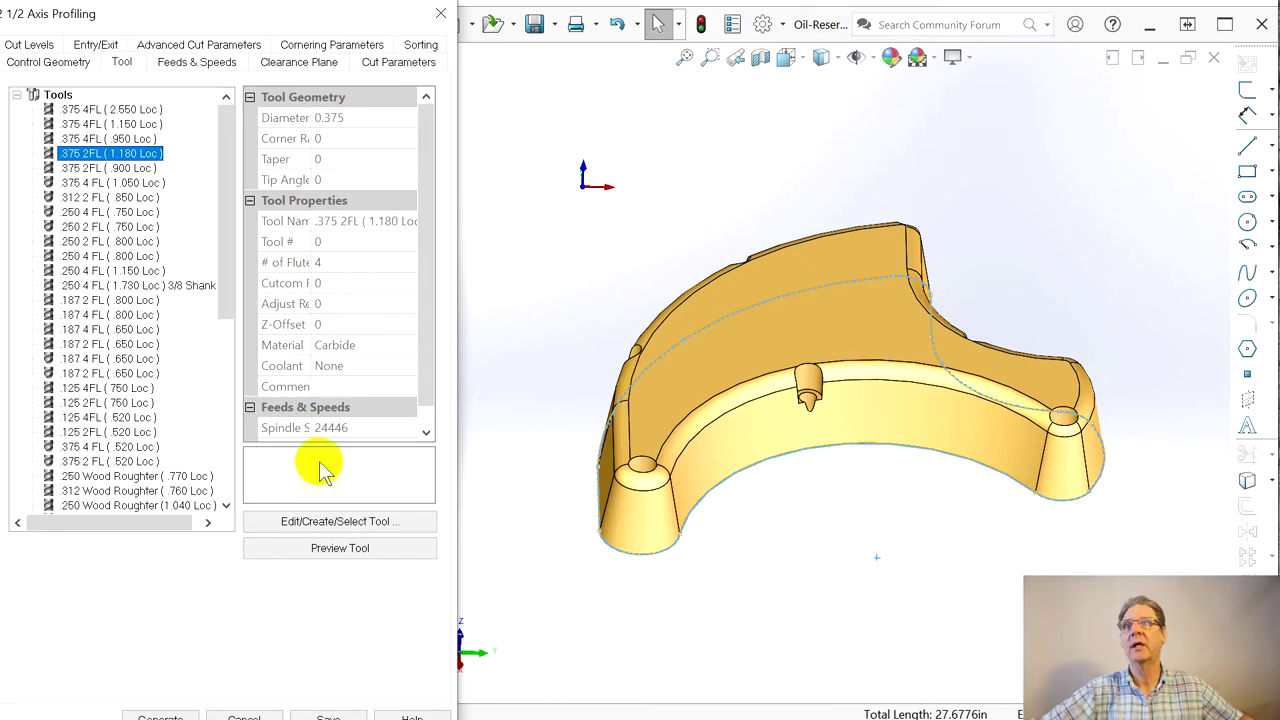
click(341, 521)
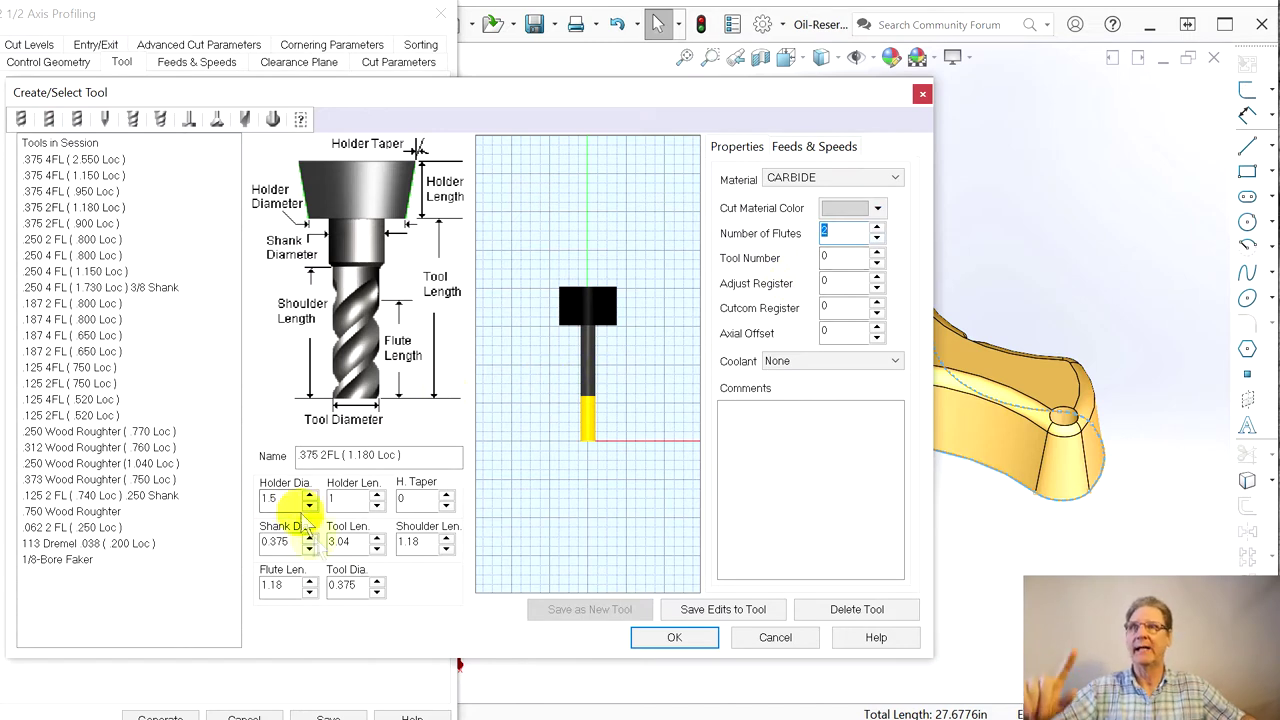
Set the .375 2FL tool to 2 flutes with a 1.5 flute length and save the edits
double_click(290, 585)
text(1)
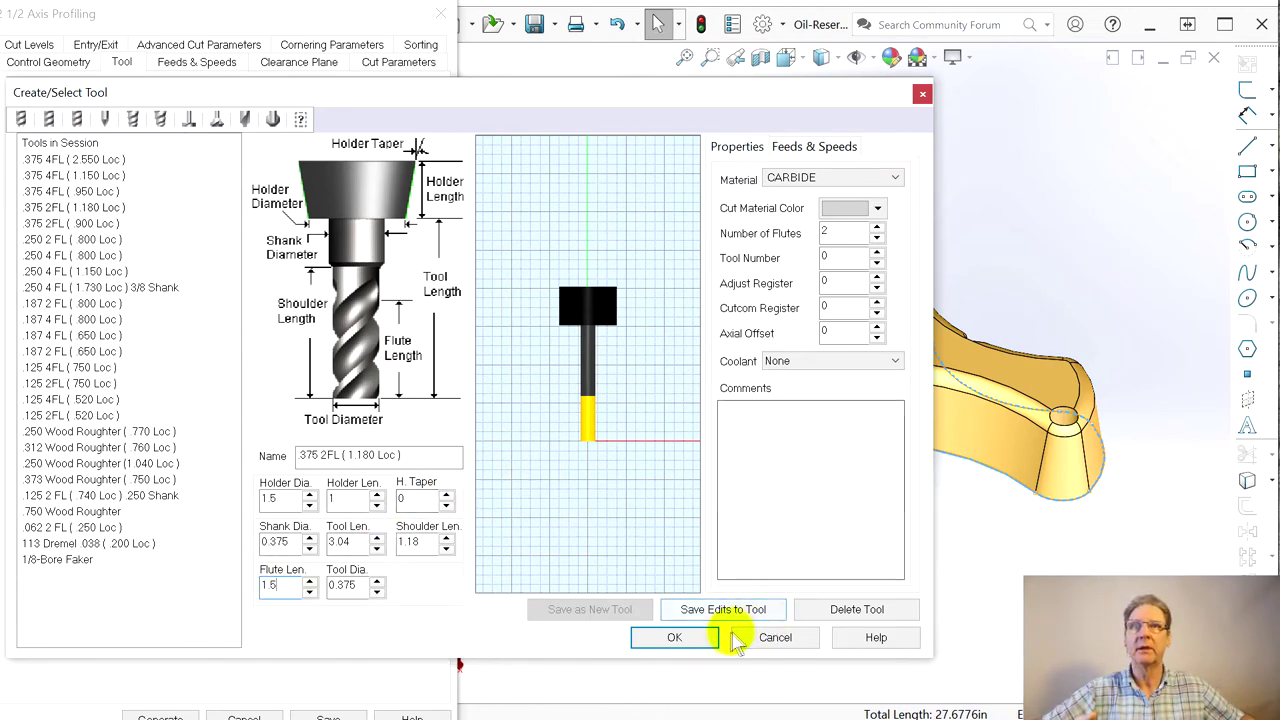
click(703, 643)
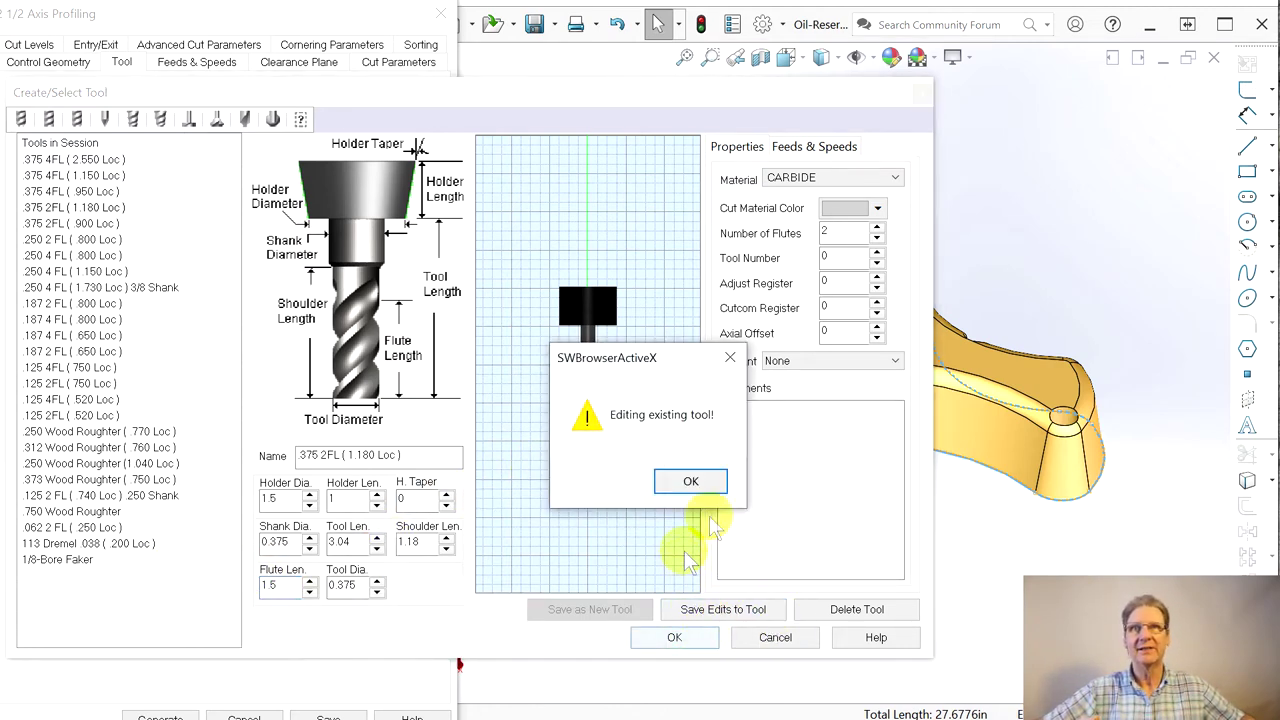
click(692, 484)
click(672, 640)
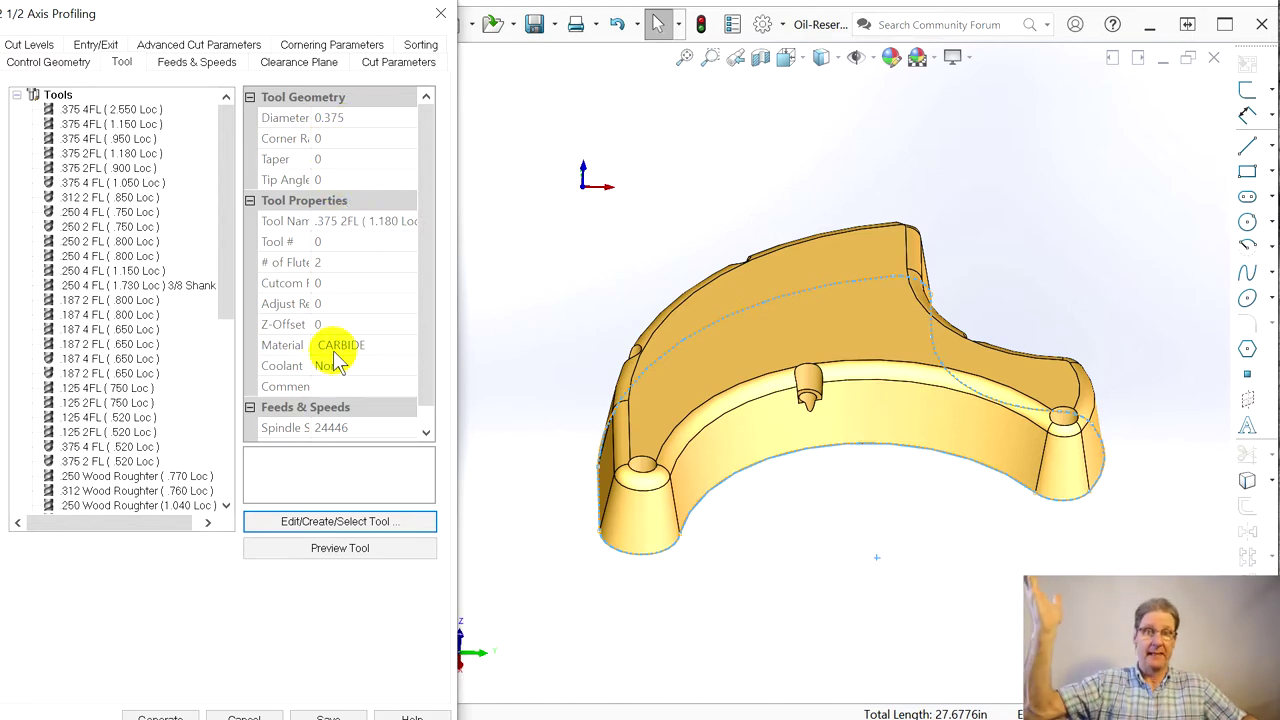
Step through the profiling Feeds & Speeds and Clearance Plane tabs to the Cut Parameters
click(183, 70)
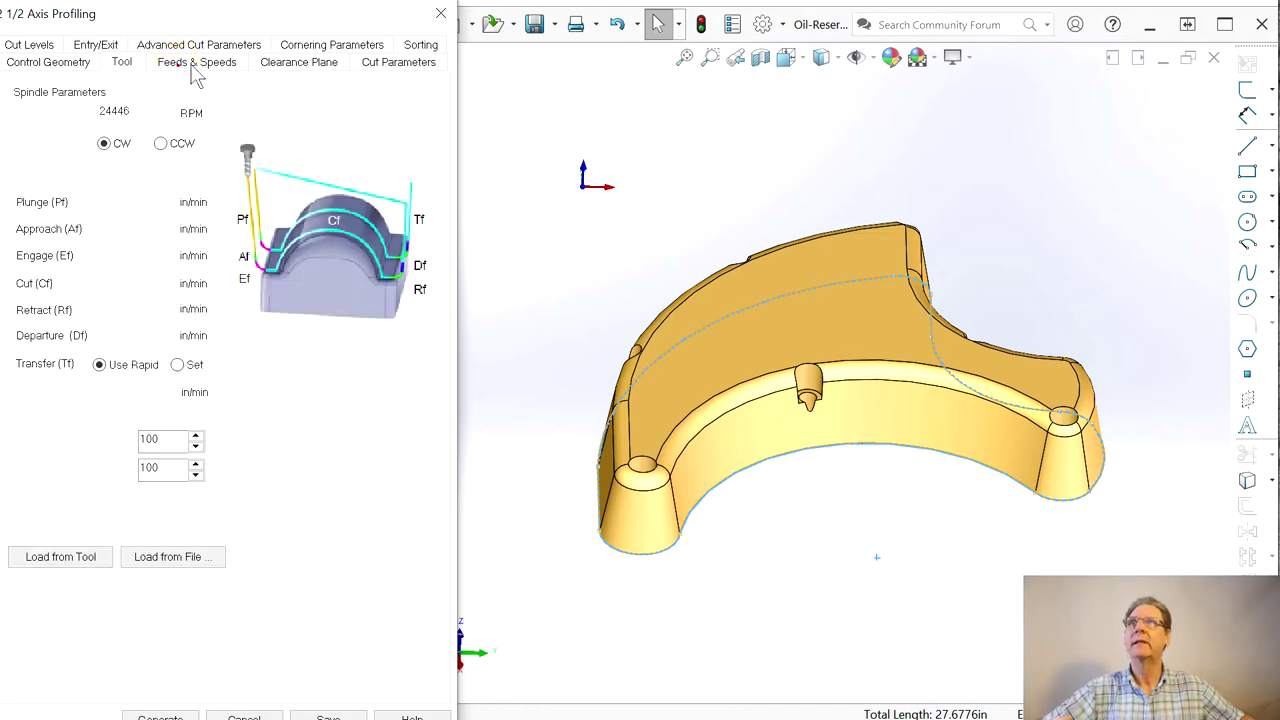
click(285, 62)
click(397, 65)
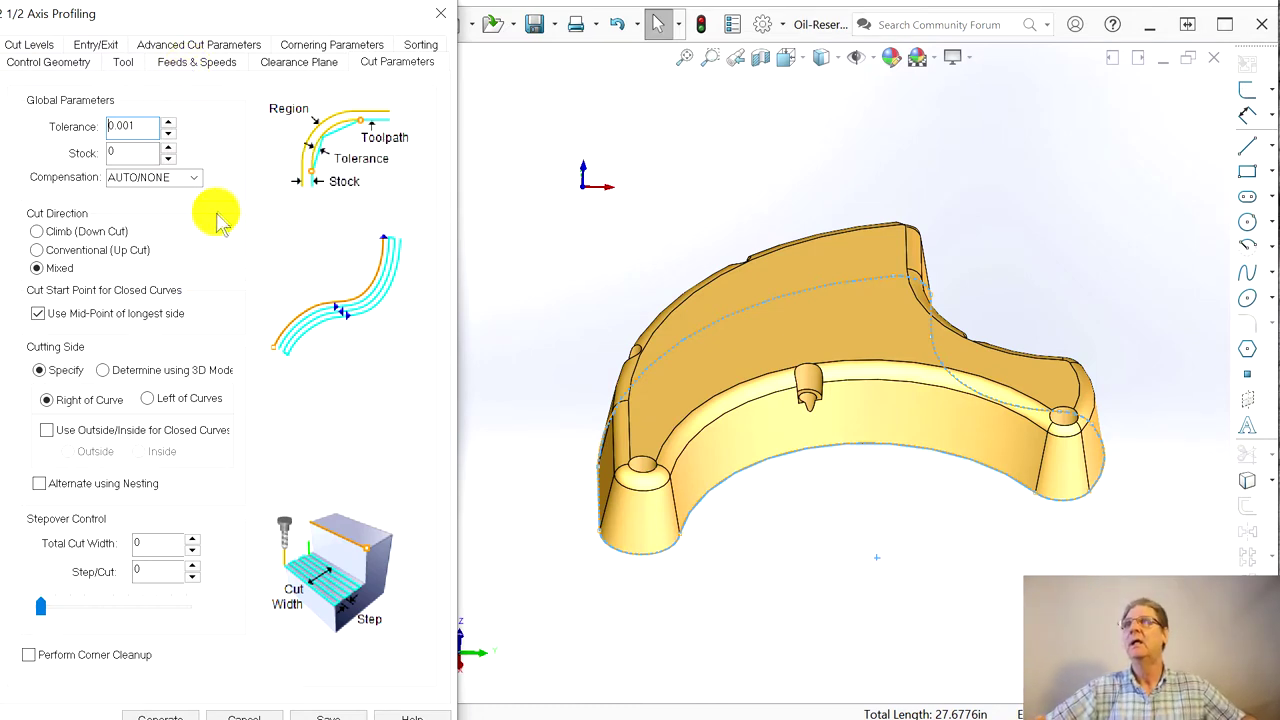
Set the profiling tolerance to 0.0001 and the cut direction to Climb (Down Cut)
click(128, 126)
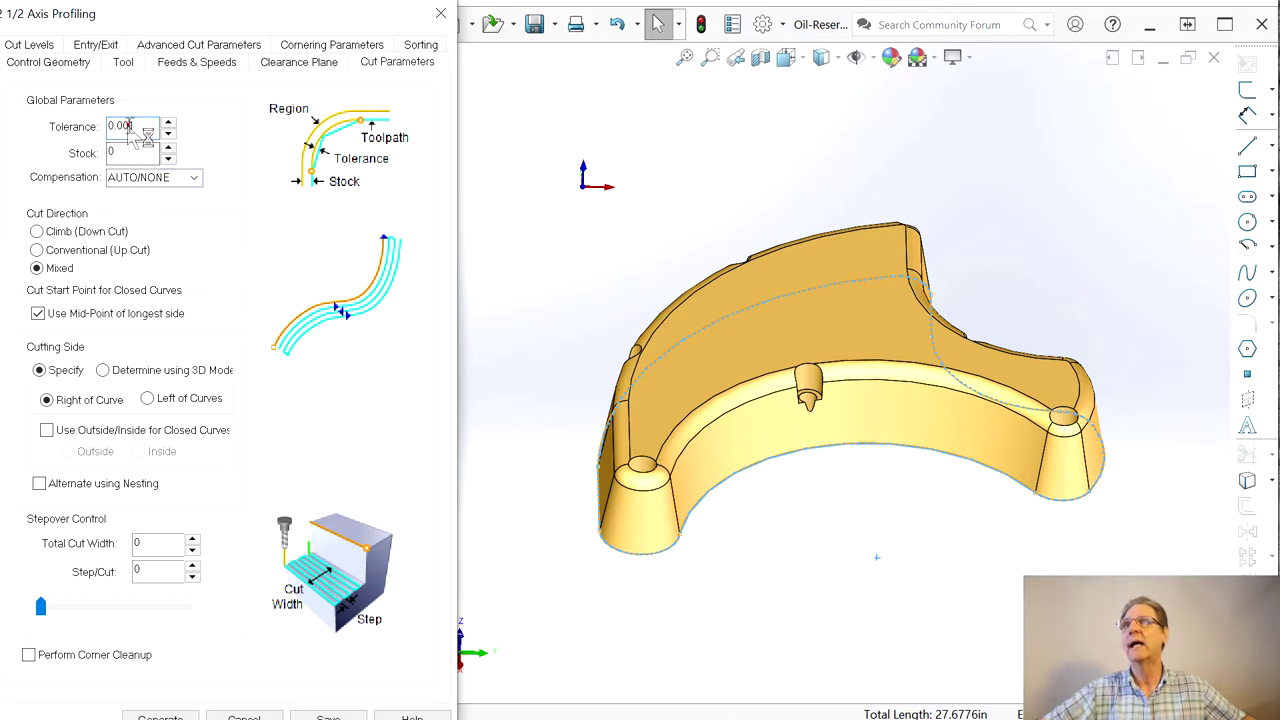
text(1)
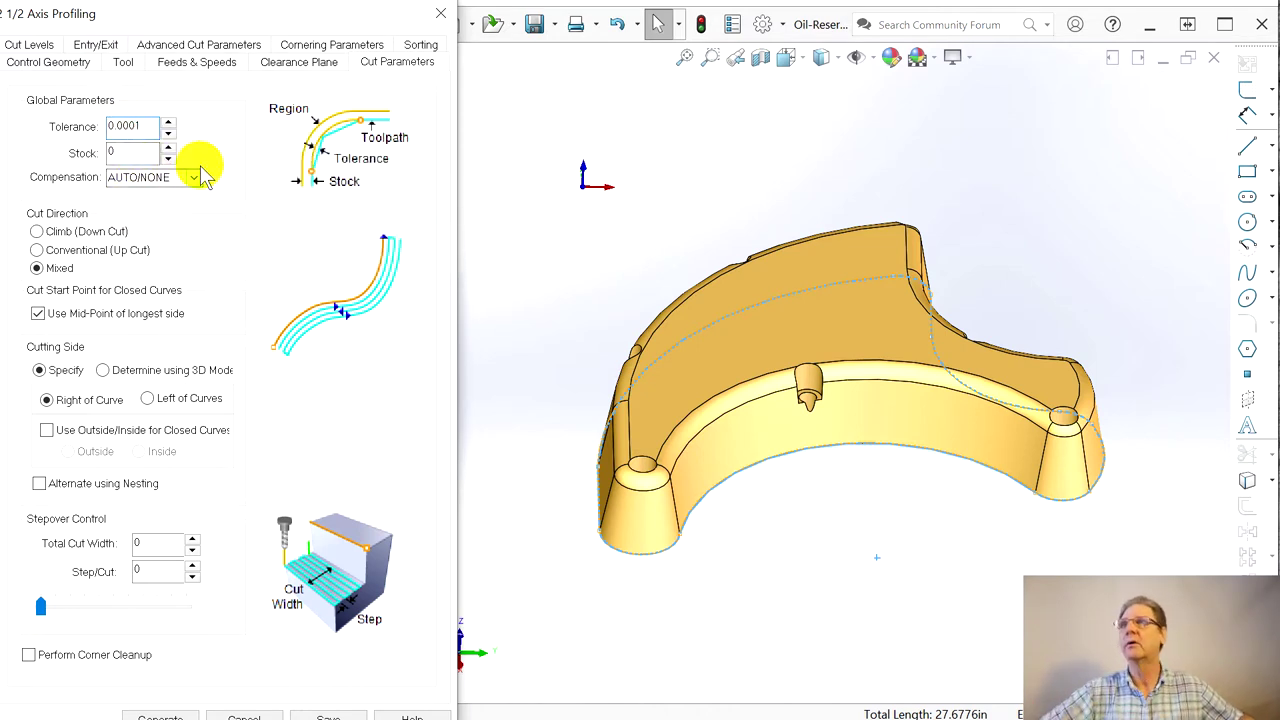
click(37, 231)
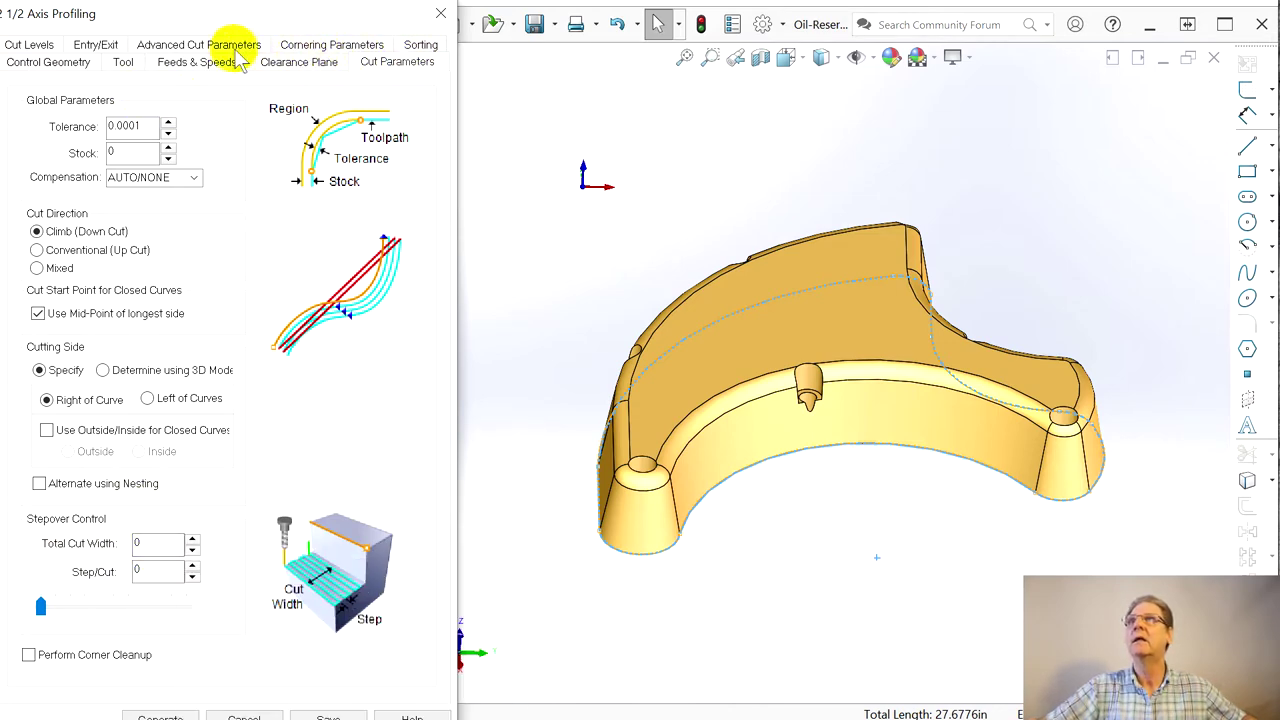
click(30, 48)
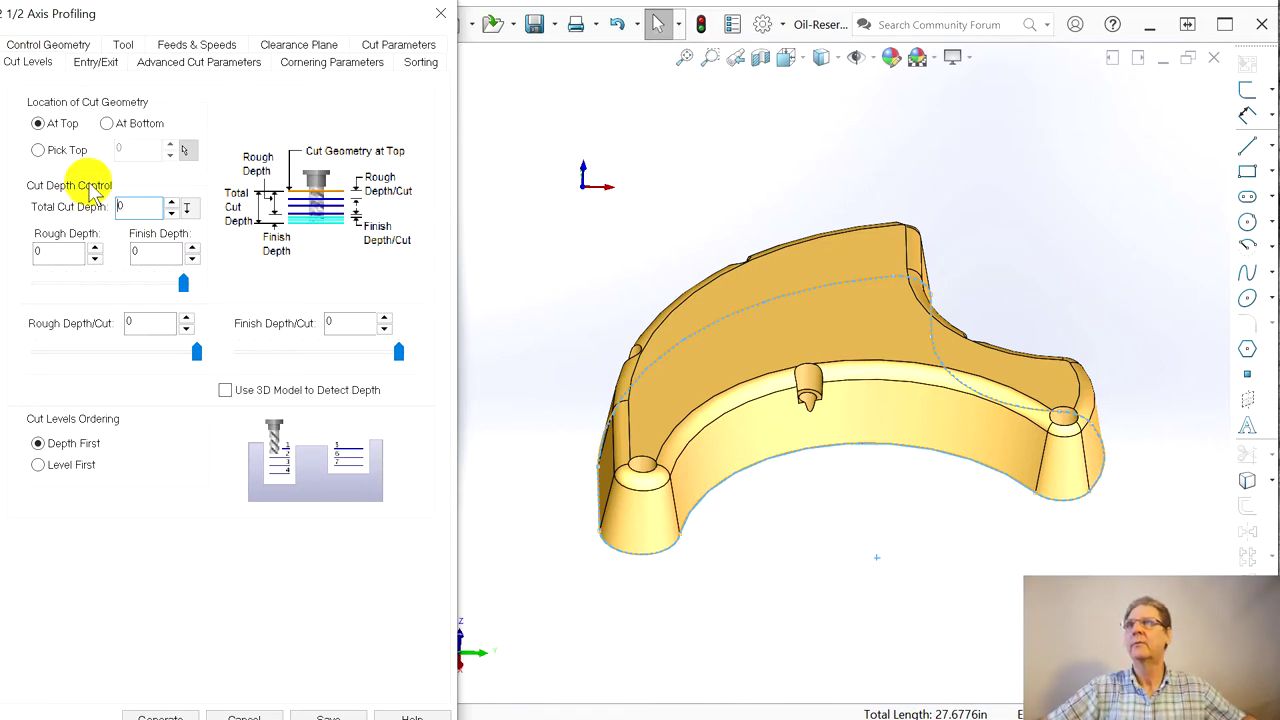
Place cut geometry At Bottom with a picked 1.3 total depth and 0.26 rough depth per cut
click(107, 123)
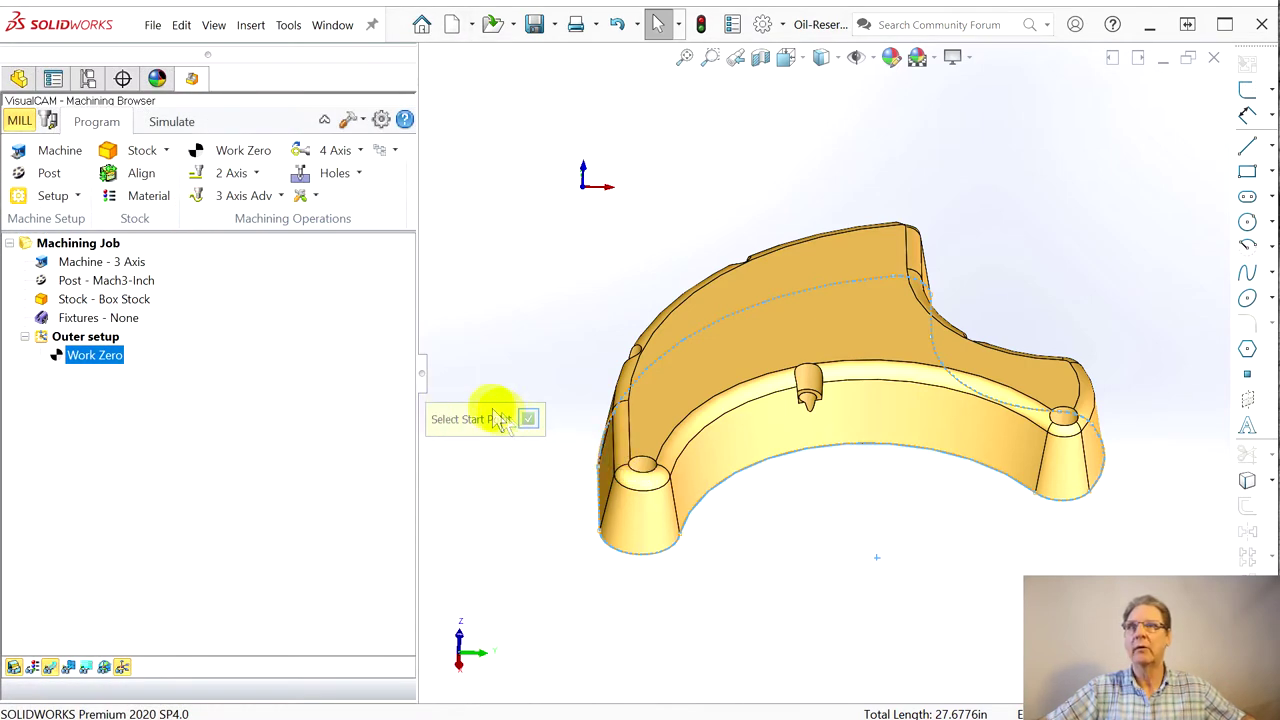
click(630, 413)
middle_drag(531, 466, 727, 452)
click(727, 452)
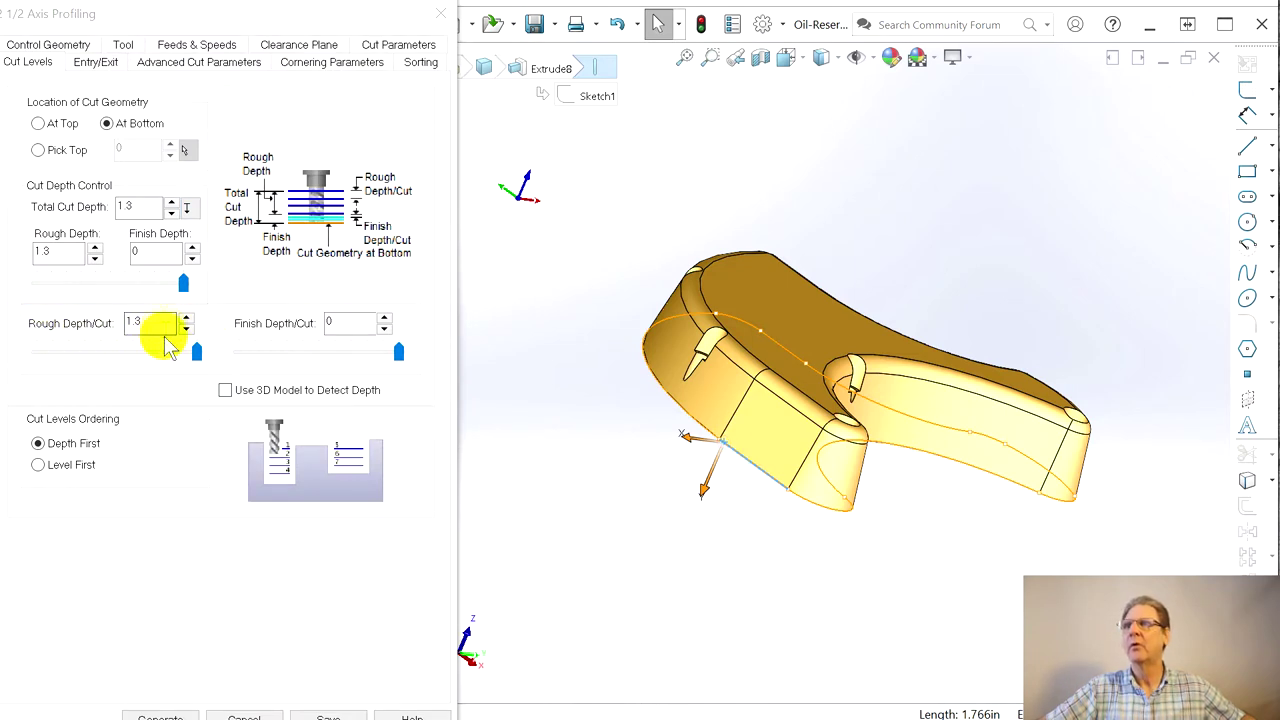
drag(197, 355, 95, 360)
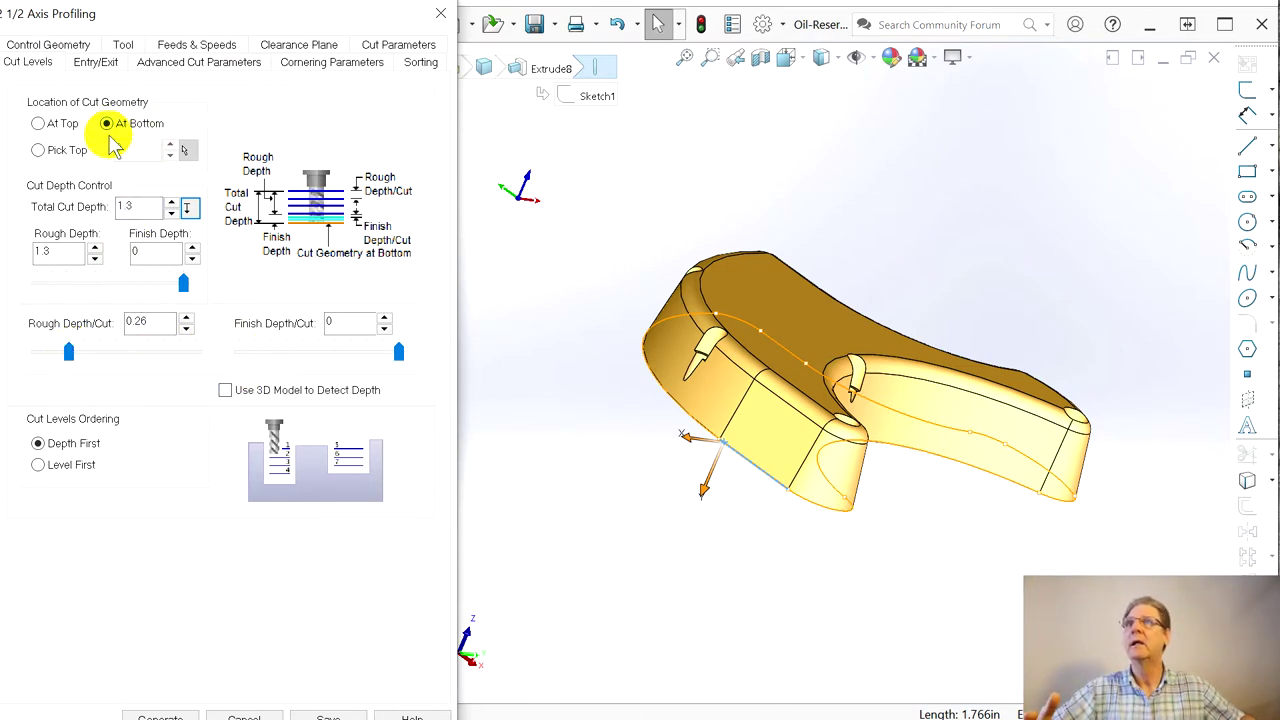
click(95, 63)
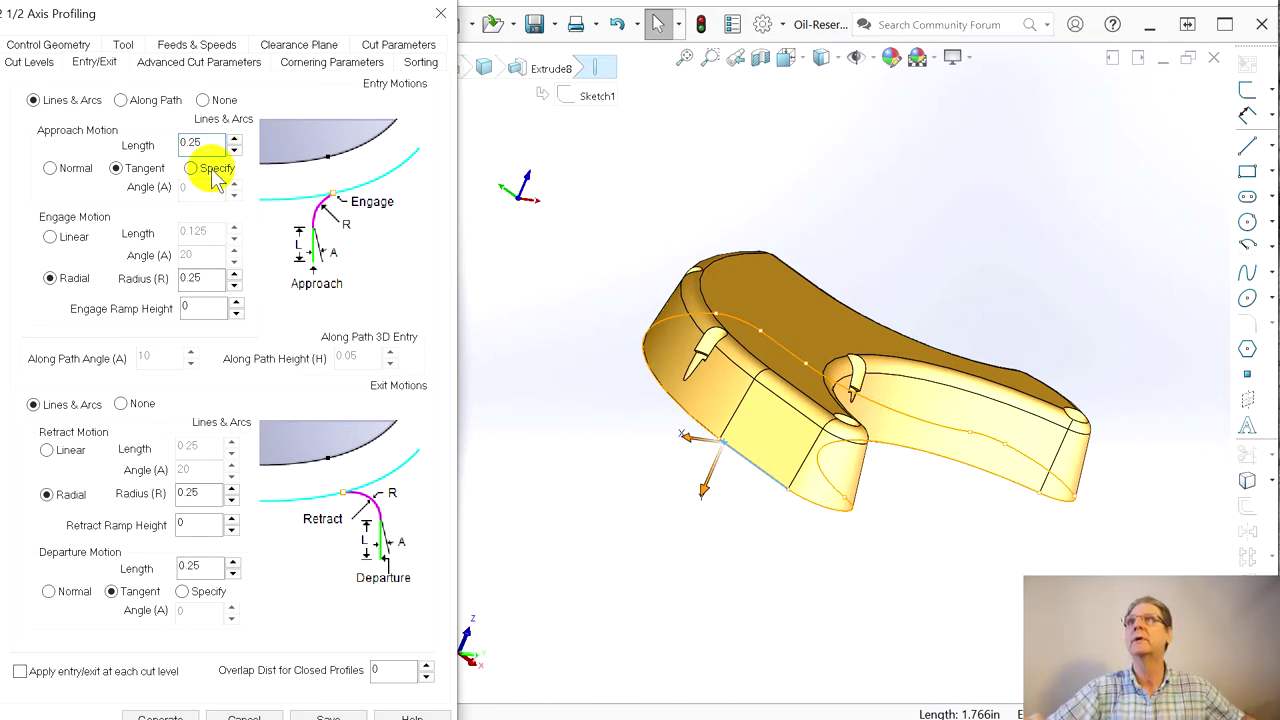
Set entry and exit motions to None, generate the profiling toolpath, and rename it Perimeter
click(203, 100)
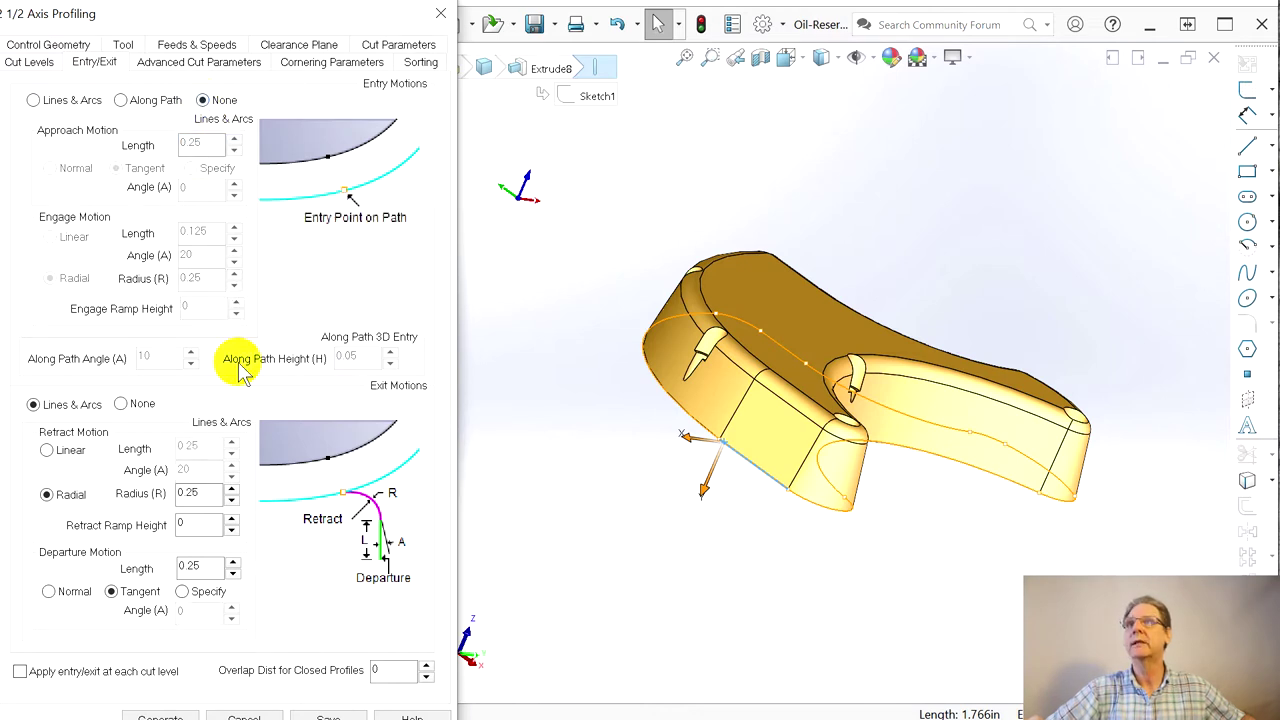
click(124, 404)
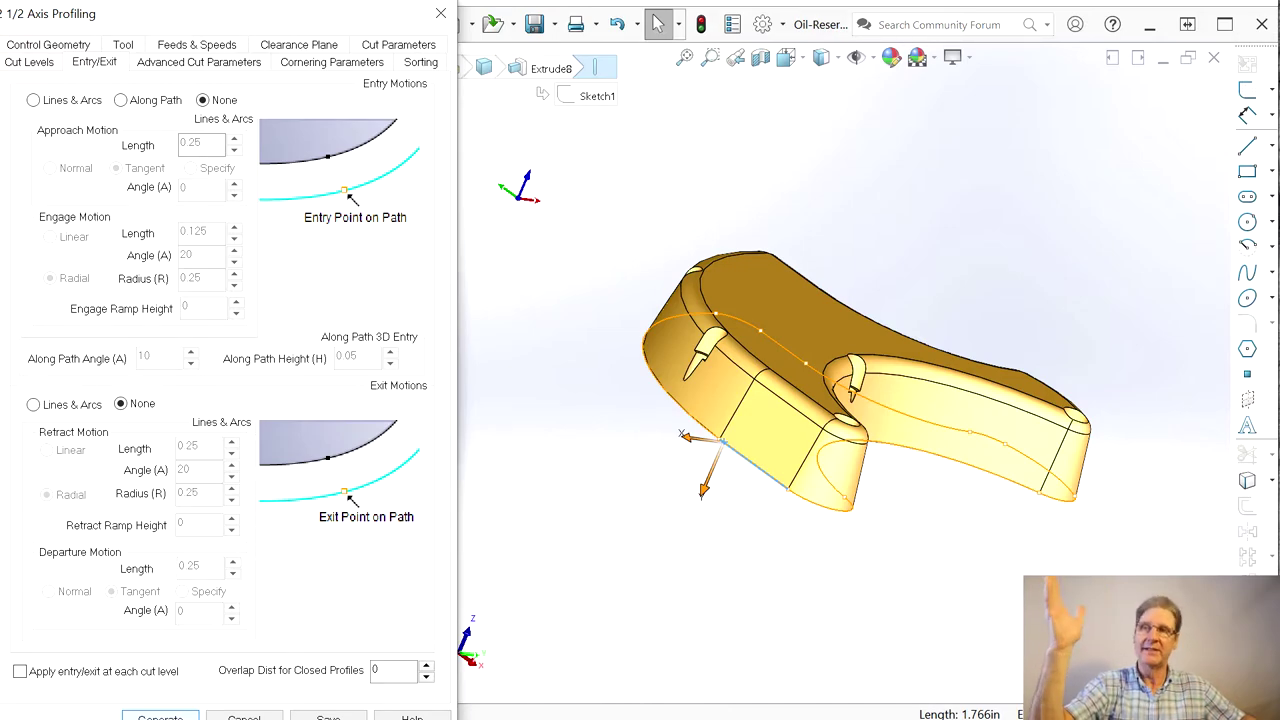
click(160, 716)
middle_drag(773, 490, 706, 166)
click(84, 373)
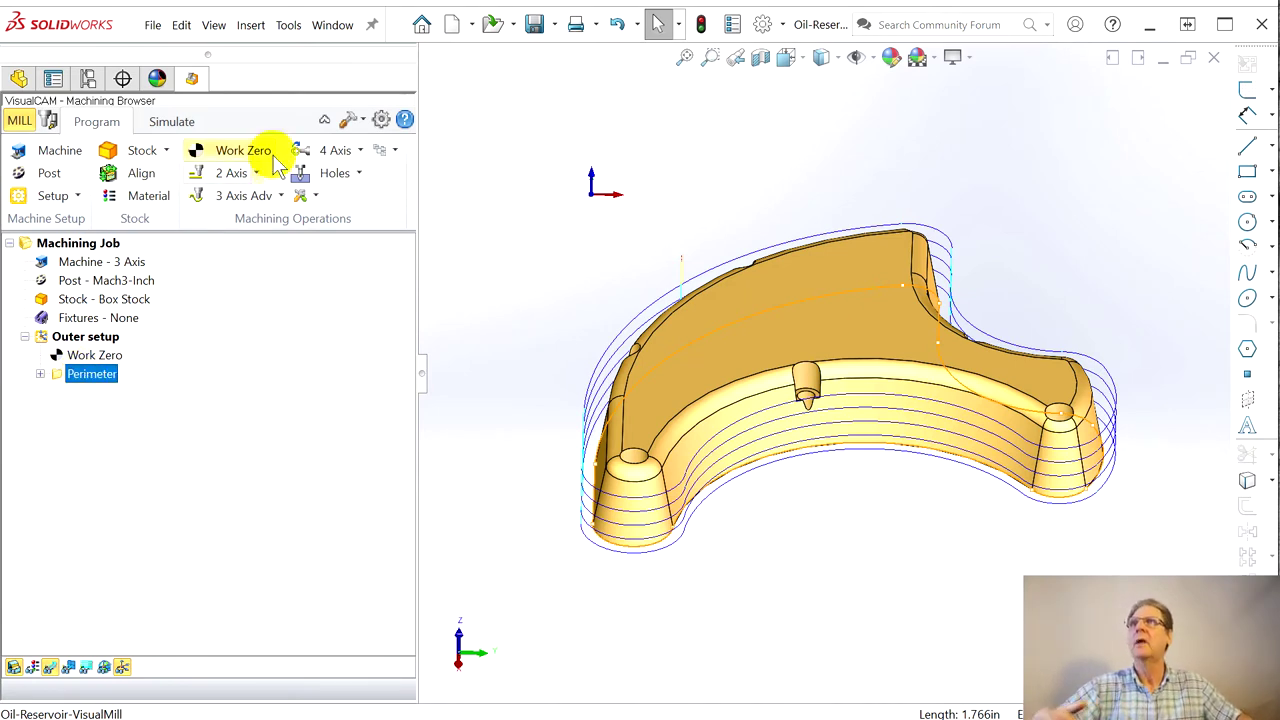
Simulate the Perimeter cut on the stock block and compare the machined stock to the part
click(171, 121)
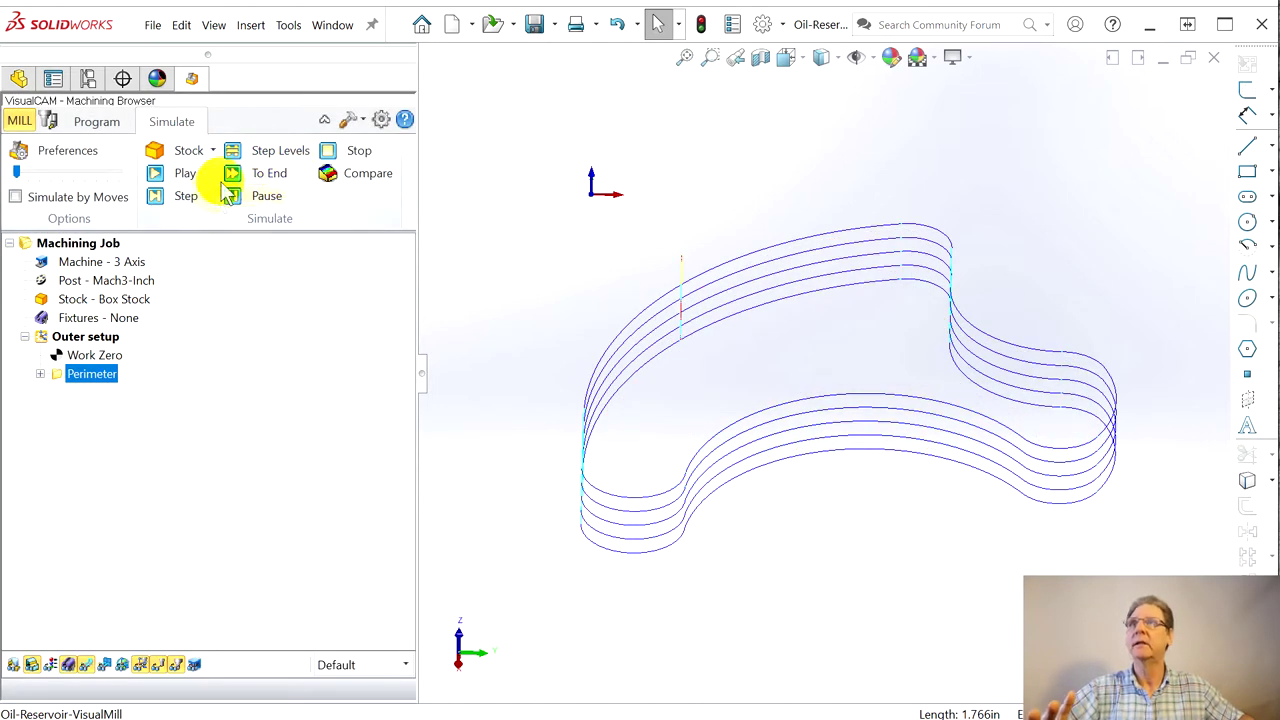
click(38, 172)
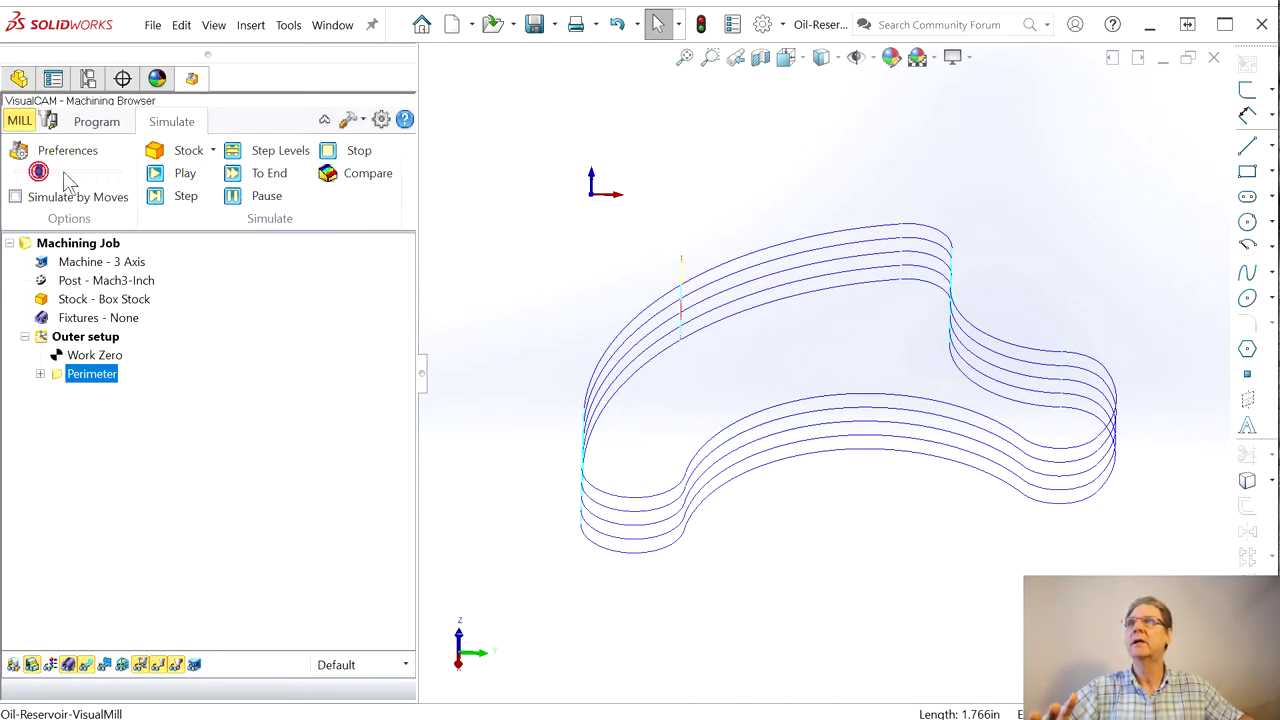
click(176, 178)
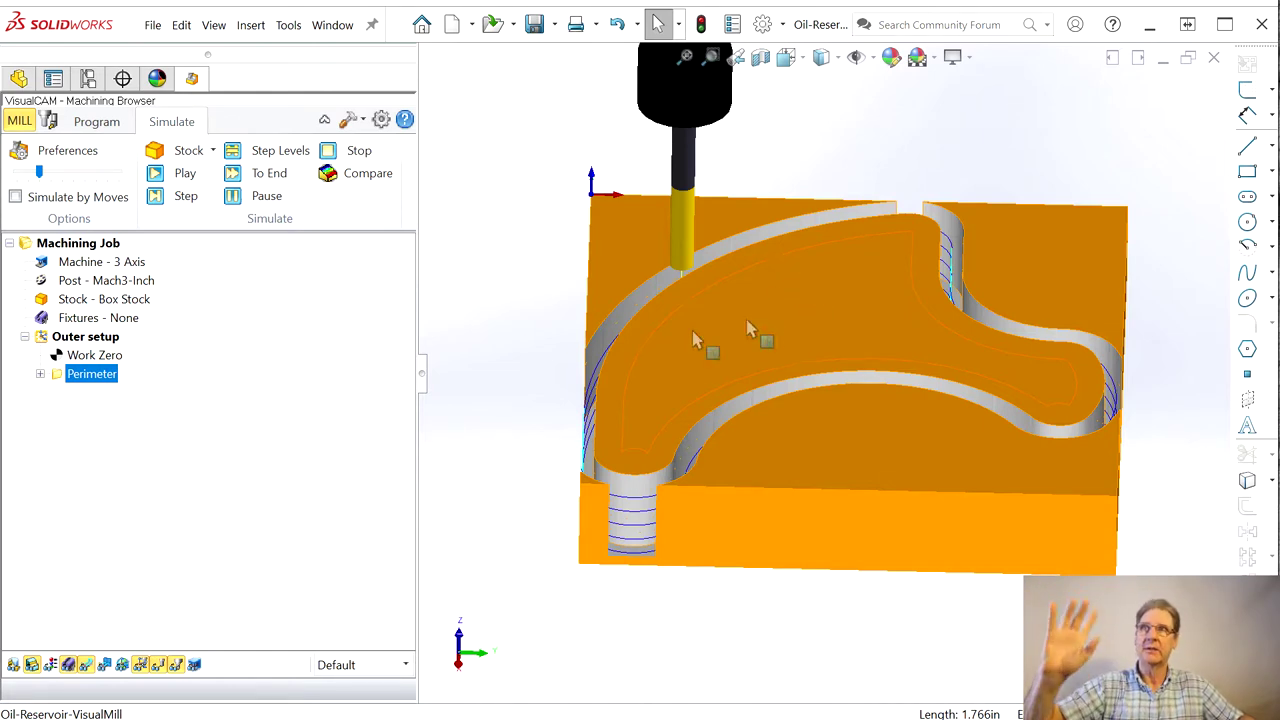
click(336, 180)
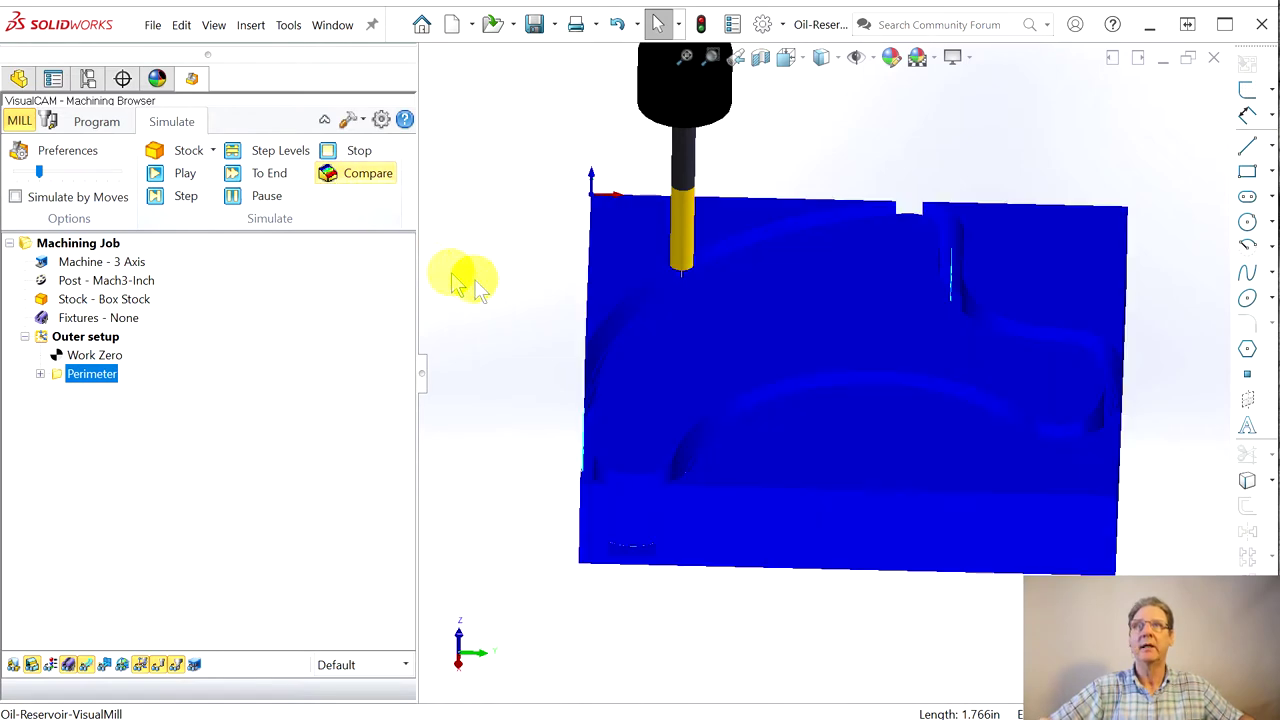
Orbit the part/stock comparison, rerun it, then close it for a low side view of the stock
middle_drag(688, 368, 640, 405)
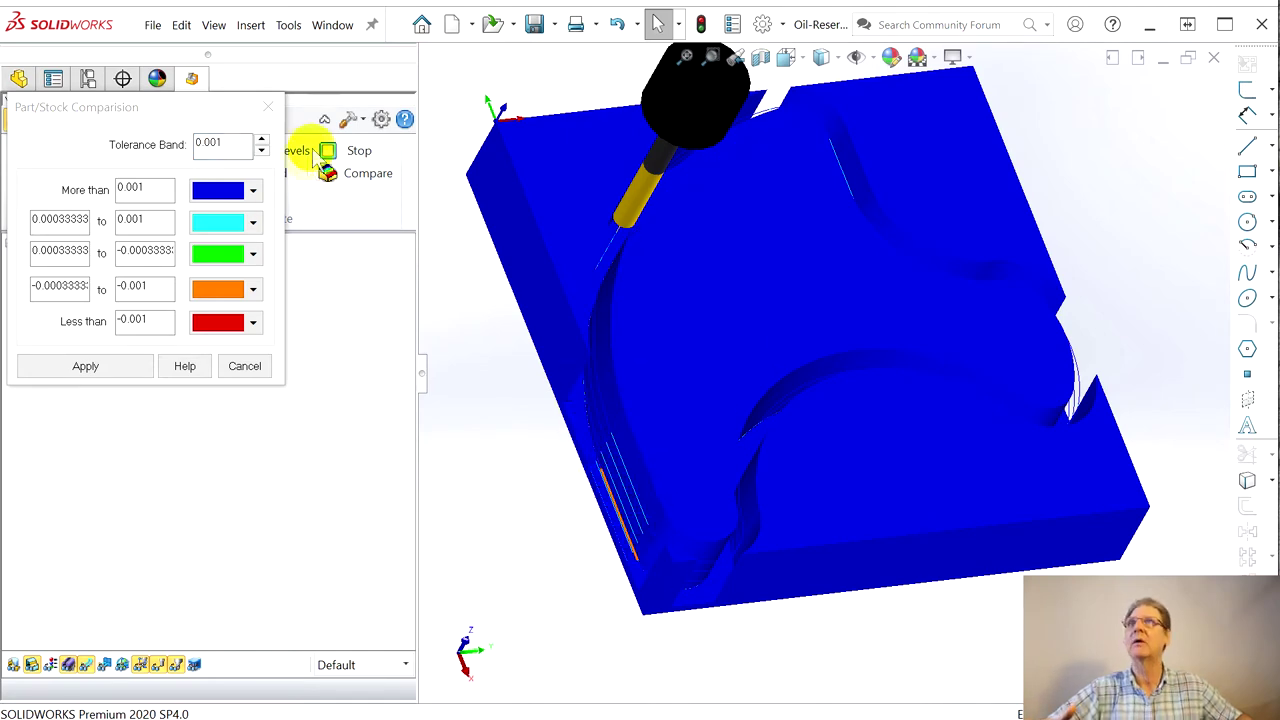
click(267, 106)
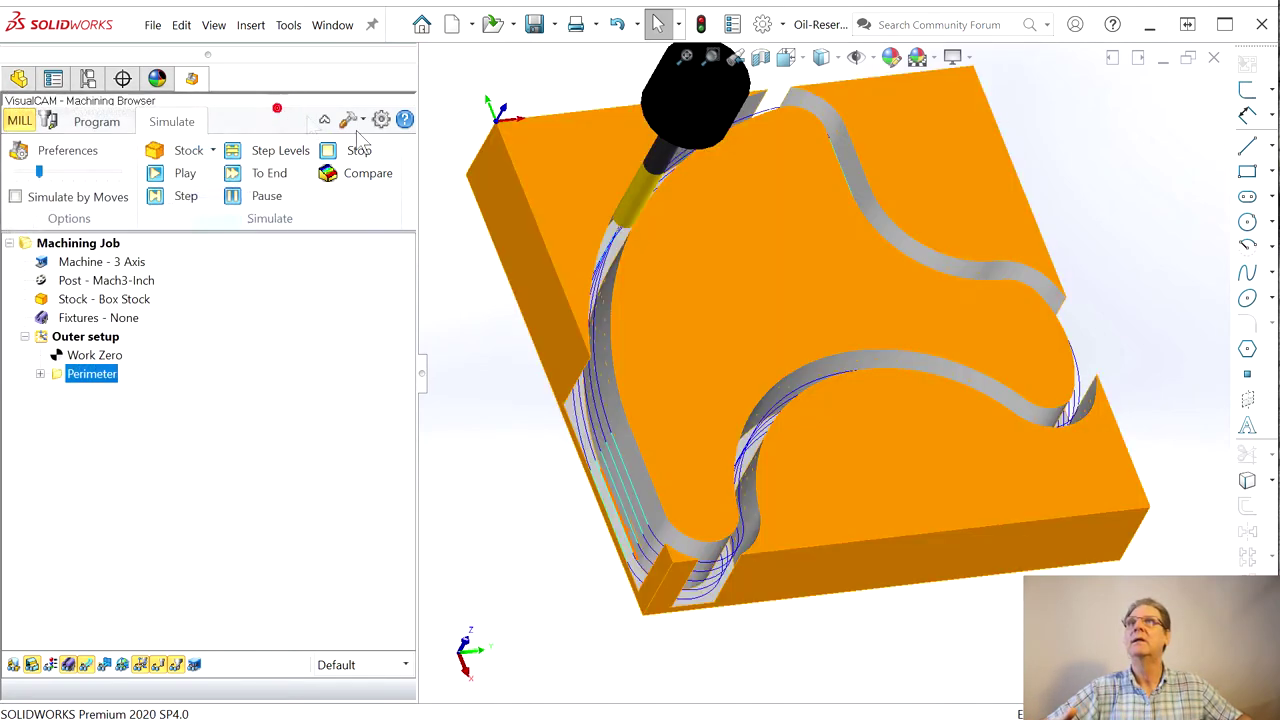
click(333, 182)
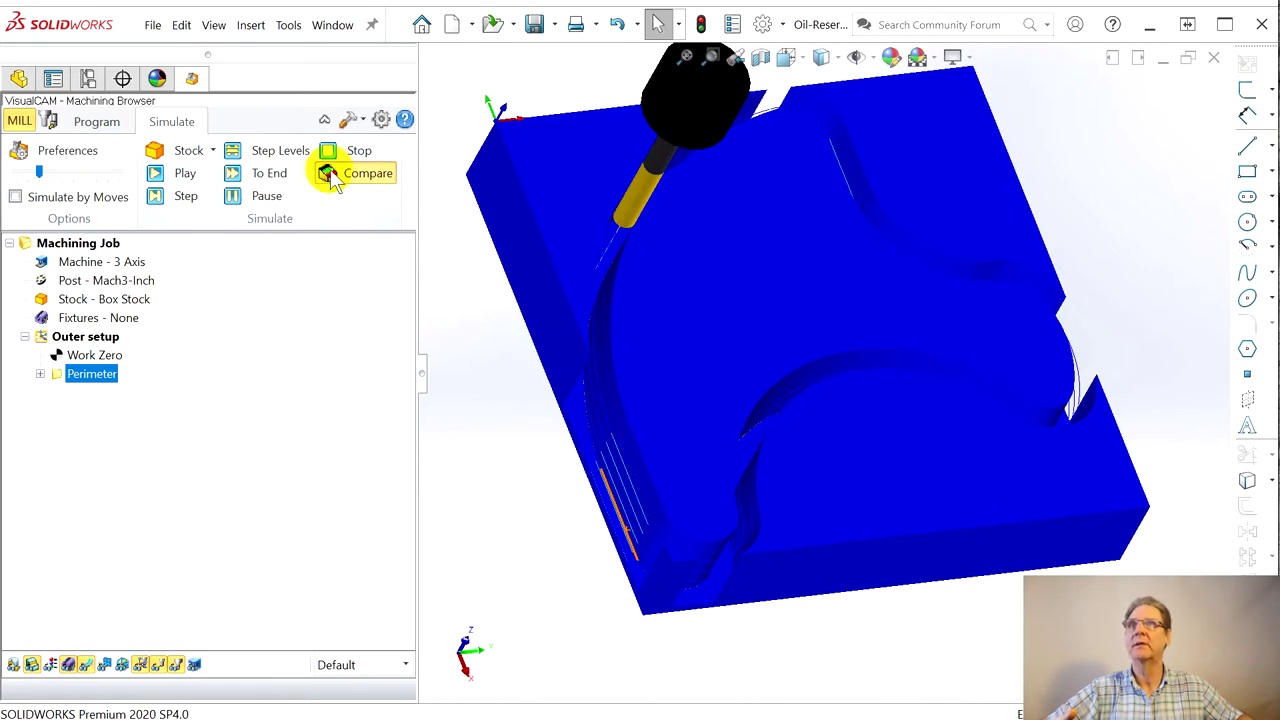
click(266, 106)
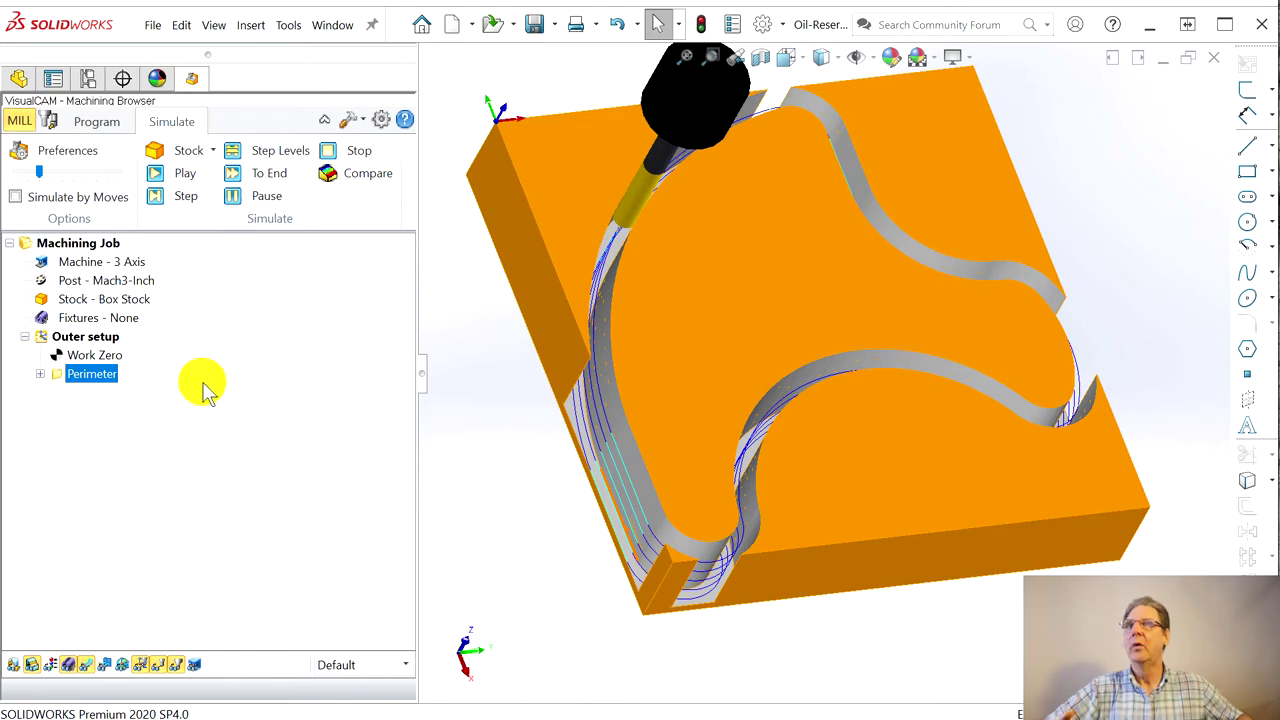
middle_drag(534, 386, 522, 232)
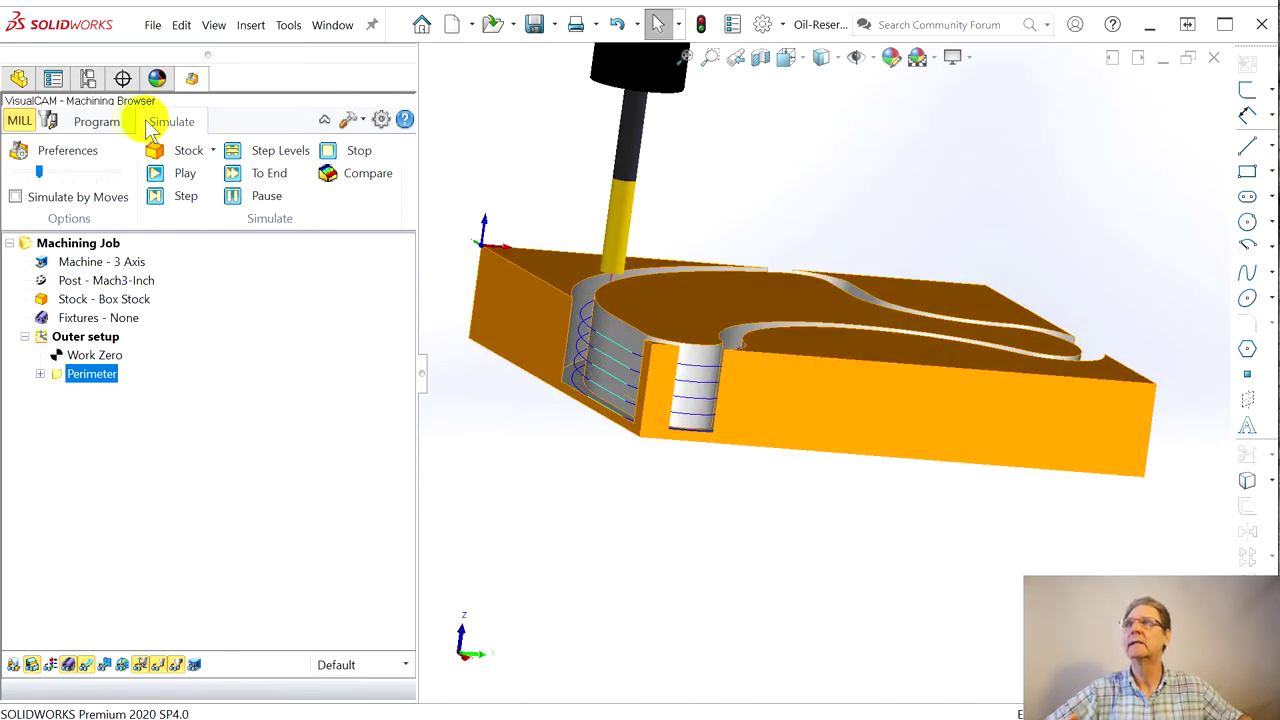
Return to the Program tab and inspect the Perimeter passes along the part wall
click(104, 125)
middle_drag(505, 425, 649, 443)
scroll(660, 420, down, 5)
middle_drag(666, 400, 786, 369)
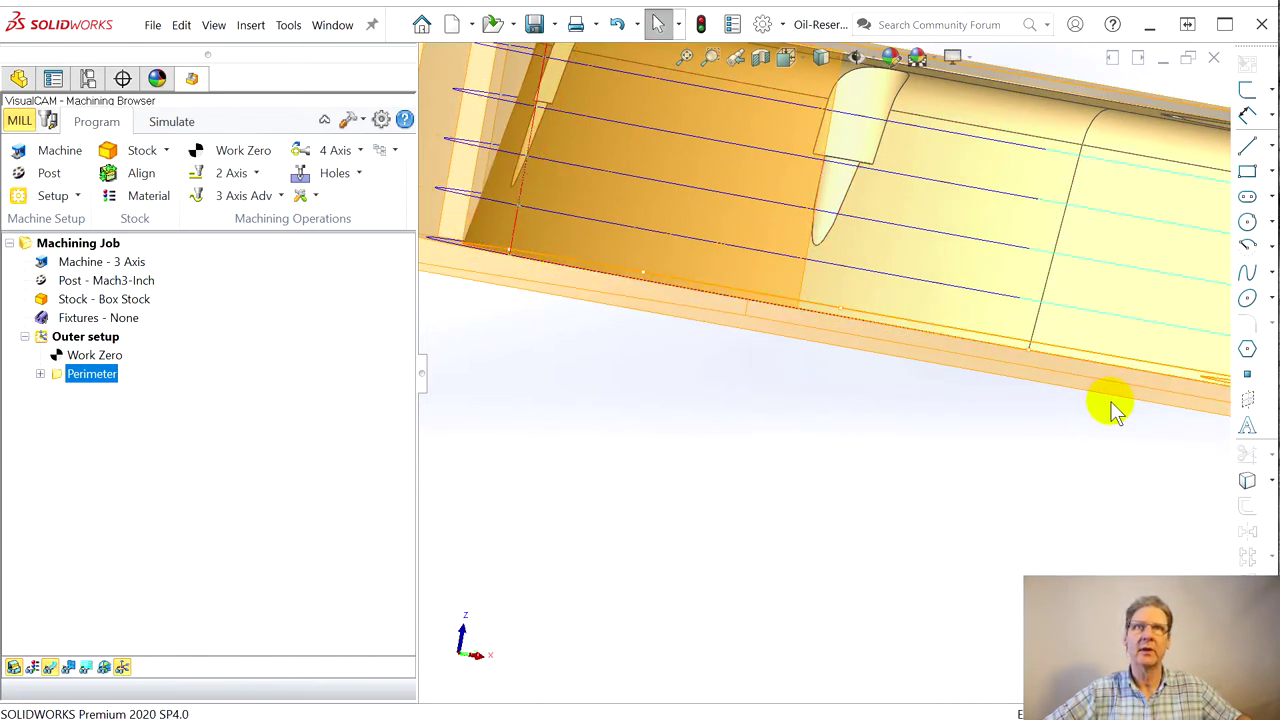
middle_drag(1114, 408, 1029, 397)
scroll(1186, 357, up, 5)
scroll(1200, 350, down, 5)
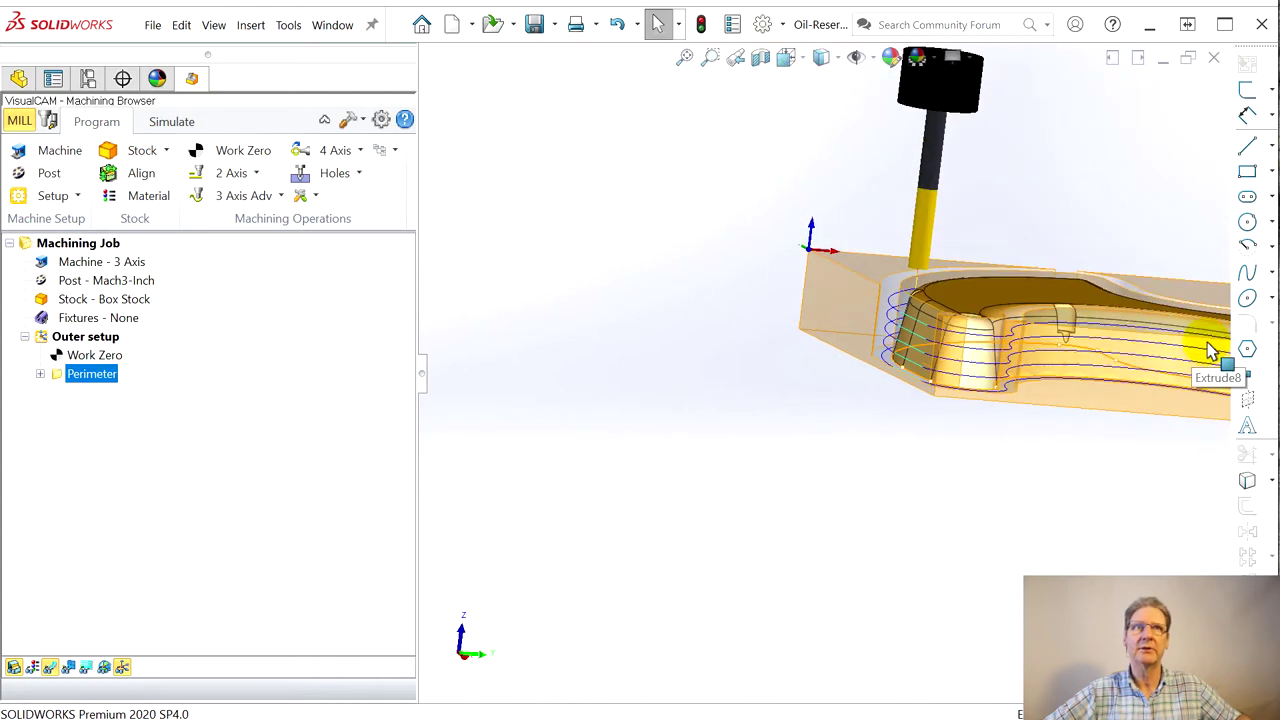
middle_drag(771, 343, 748, 409)
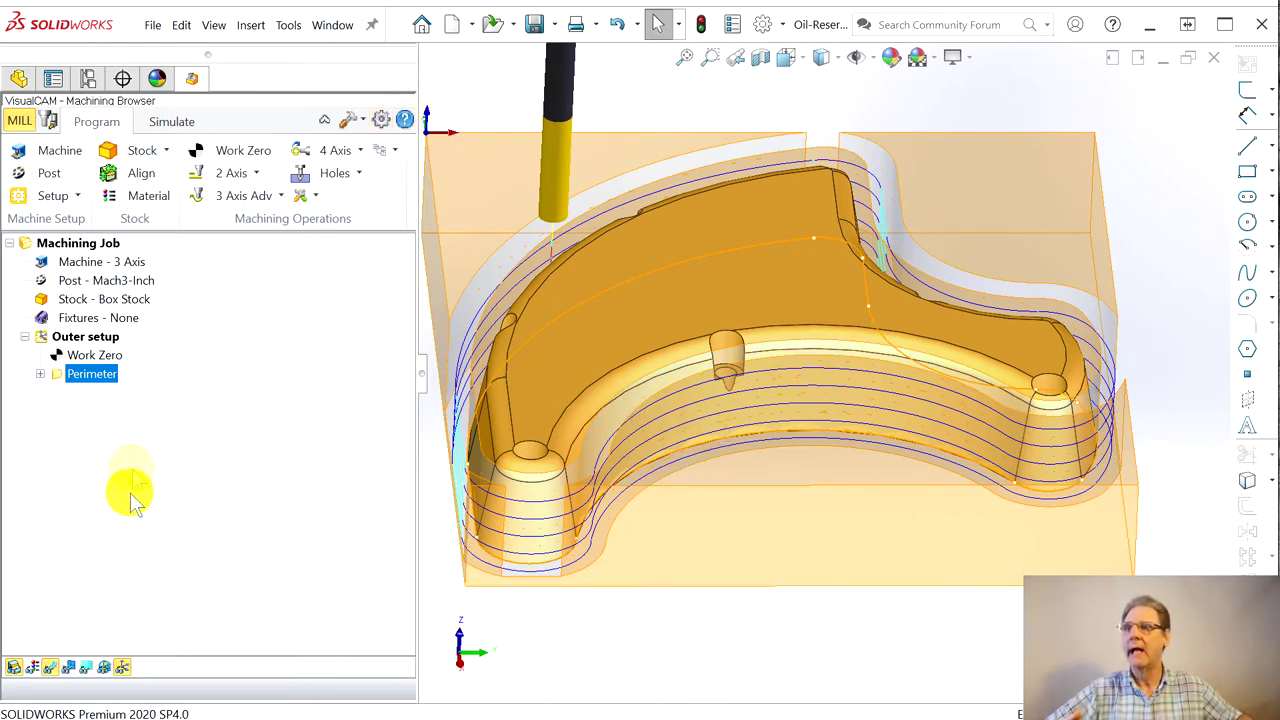
Hide the stock box, reselect Perimeter to show its toolpath, and zoom to fit
click(13, 667)
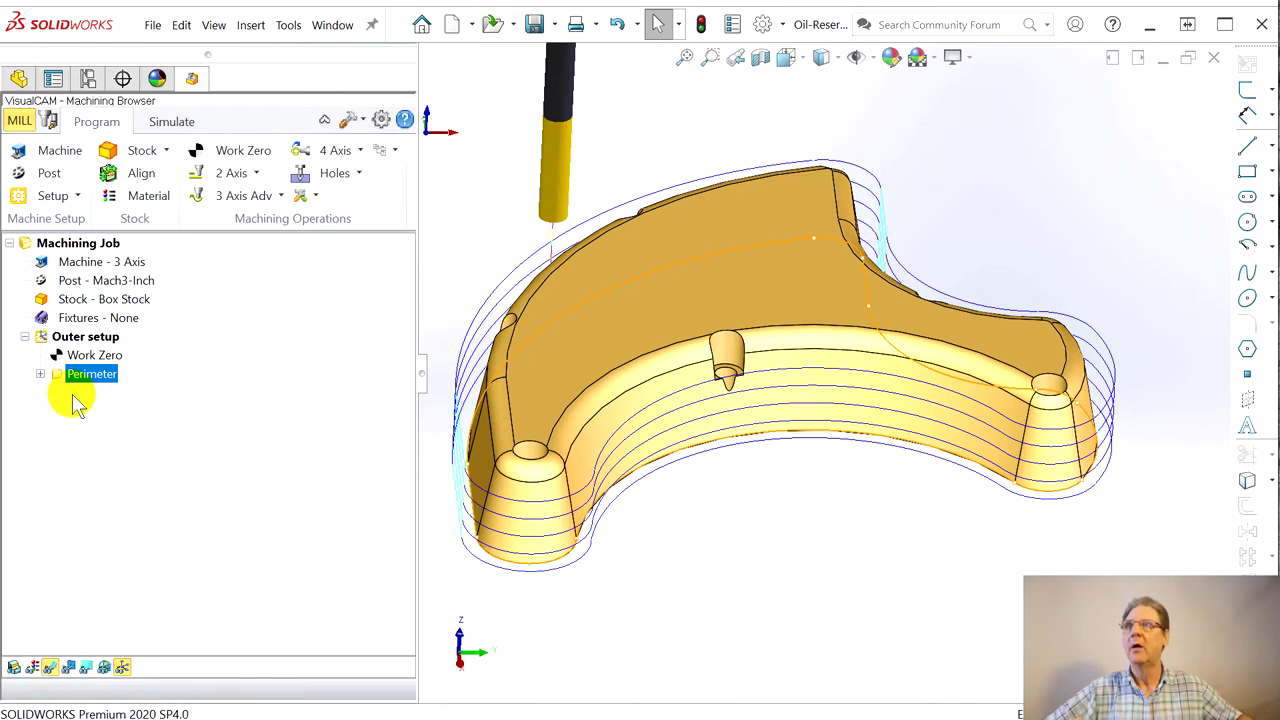
click(90, 362)
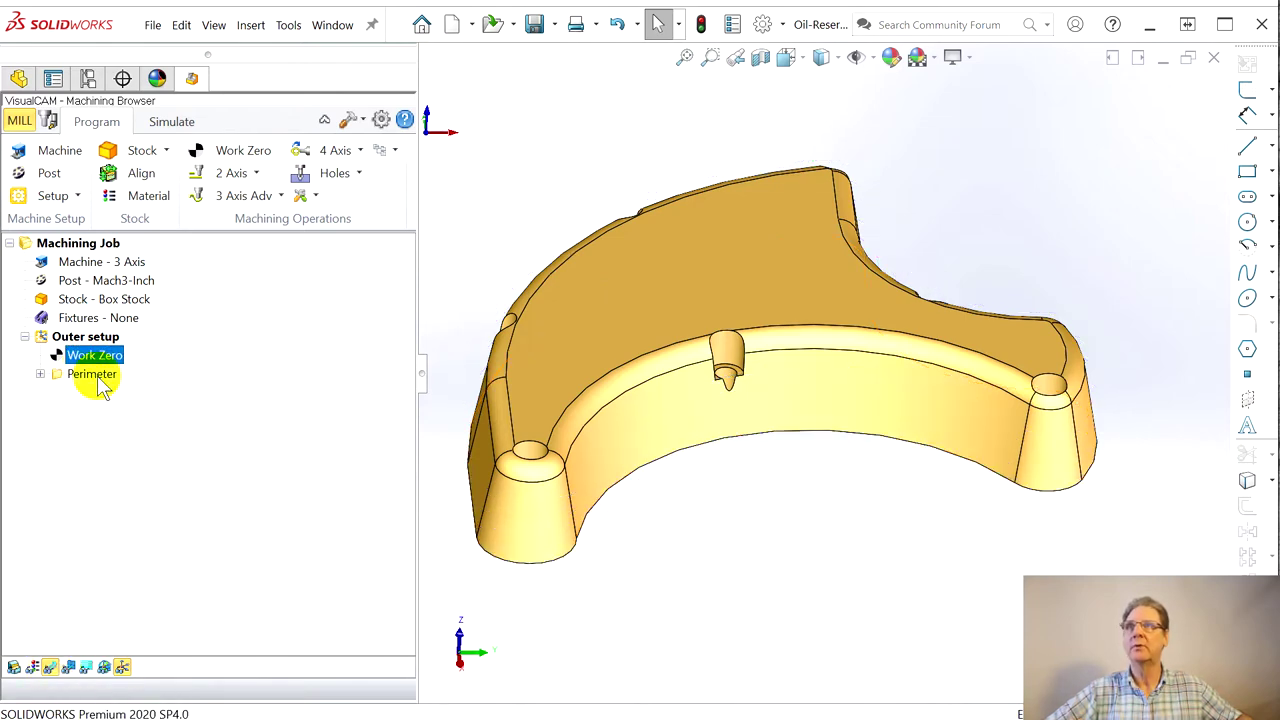
click(96, 375)
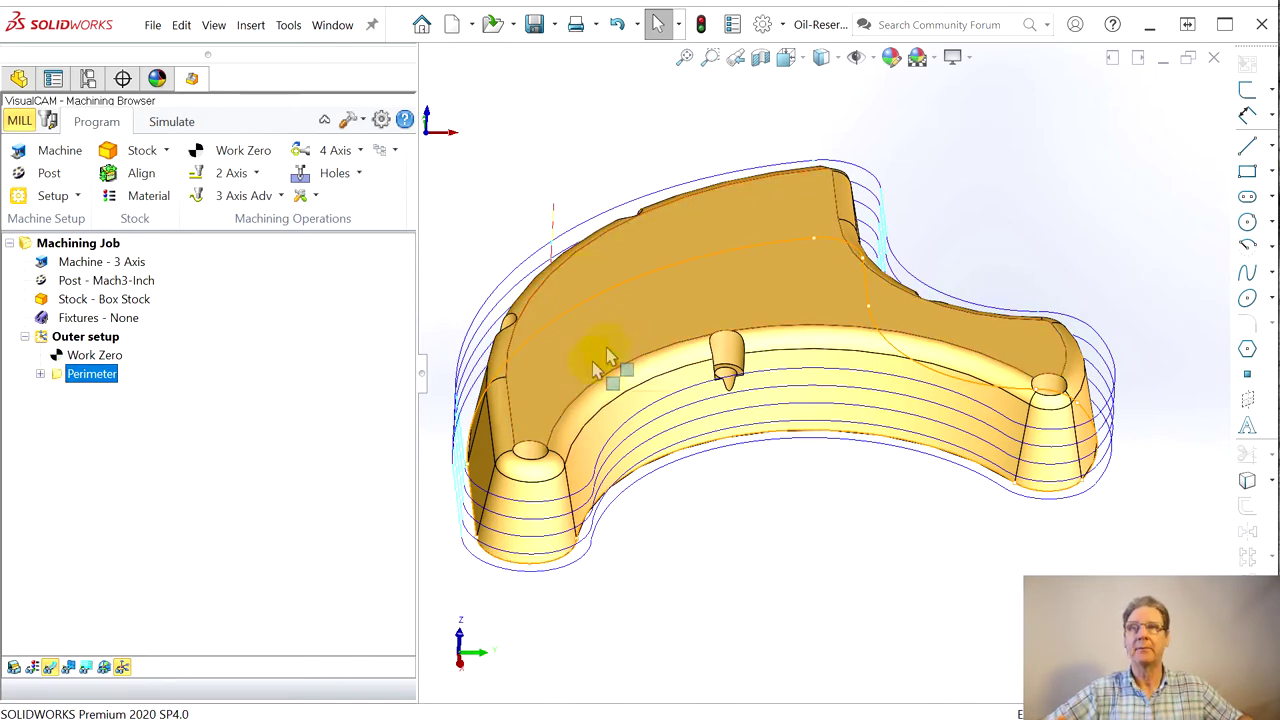
key(f)
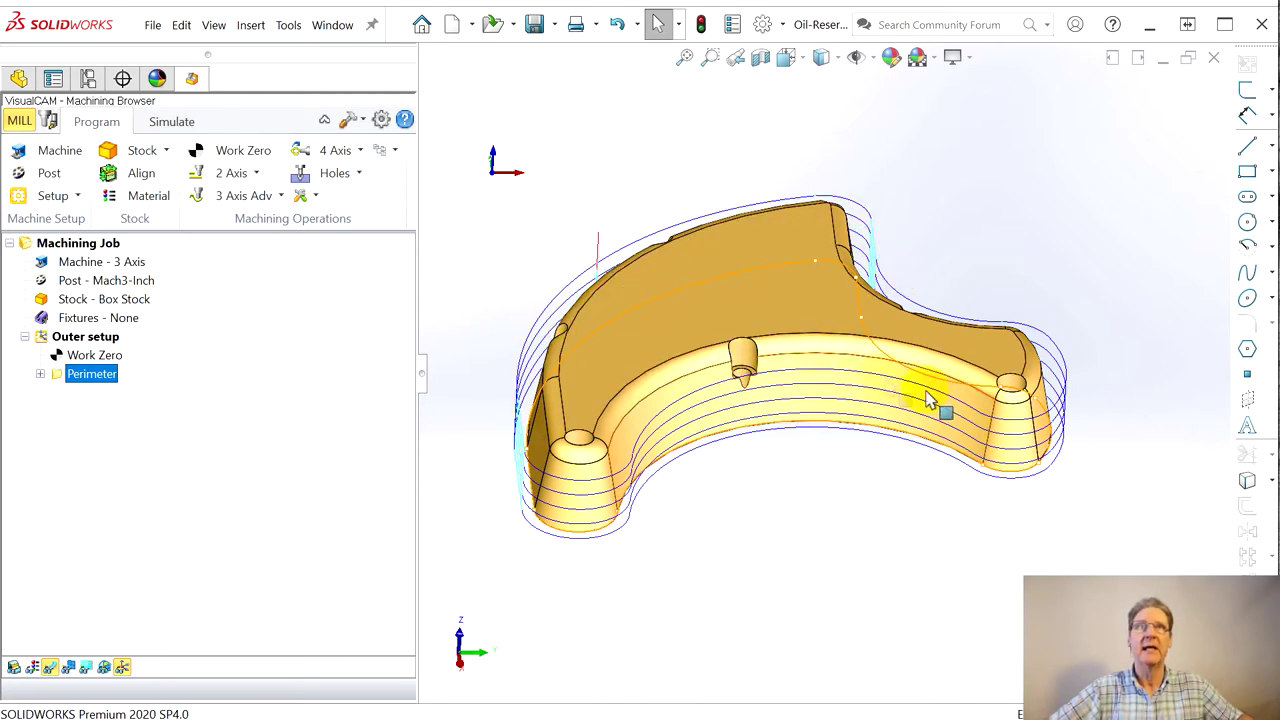
Start a new 2½ Axis Pocketing operation and move its dialog aside
click(255, 173)
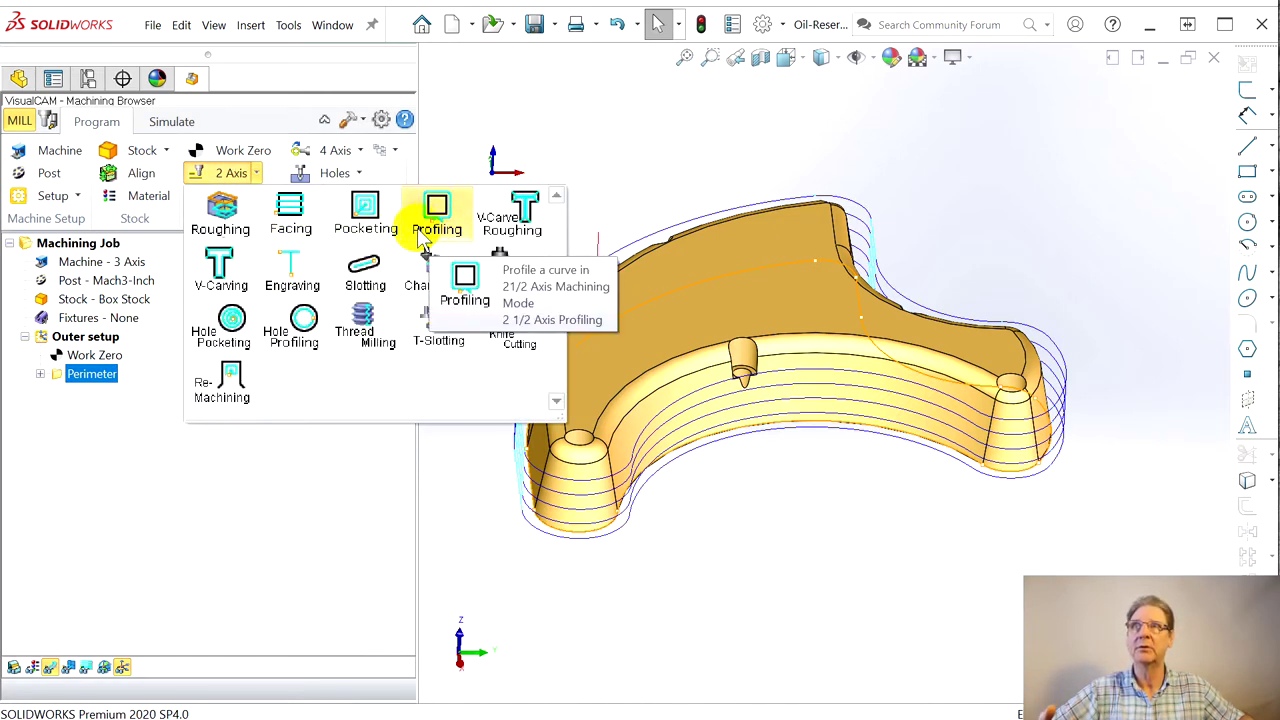
click(365, 210)
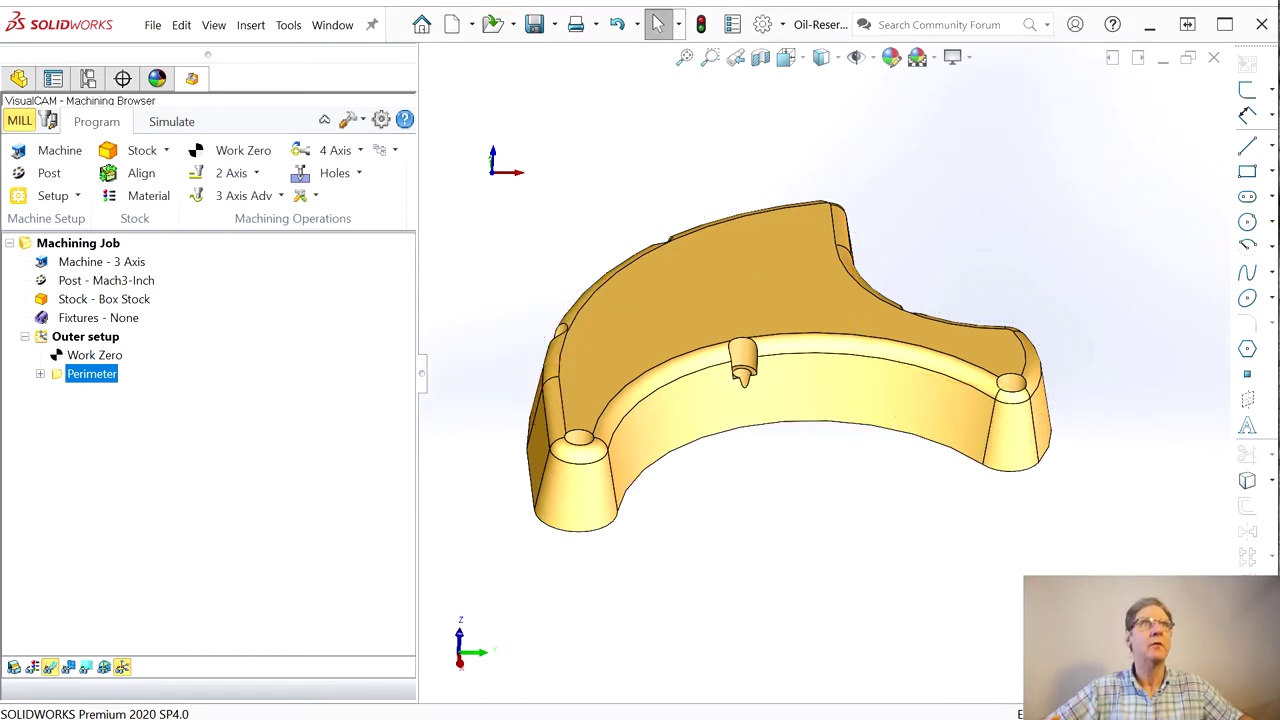
drag(578, 46, 200, 45)
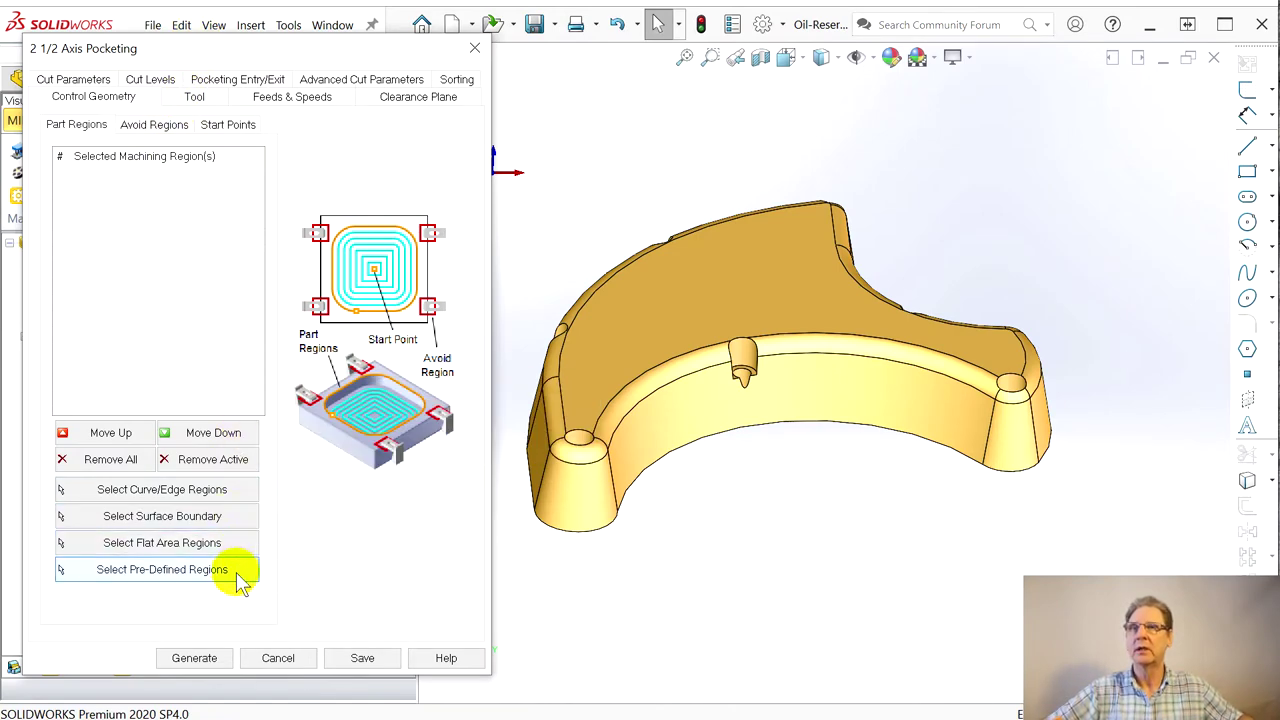
Select the part's outer edge loop as the pocketing region and confirm it
click(123, 495)
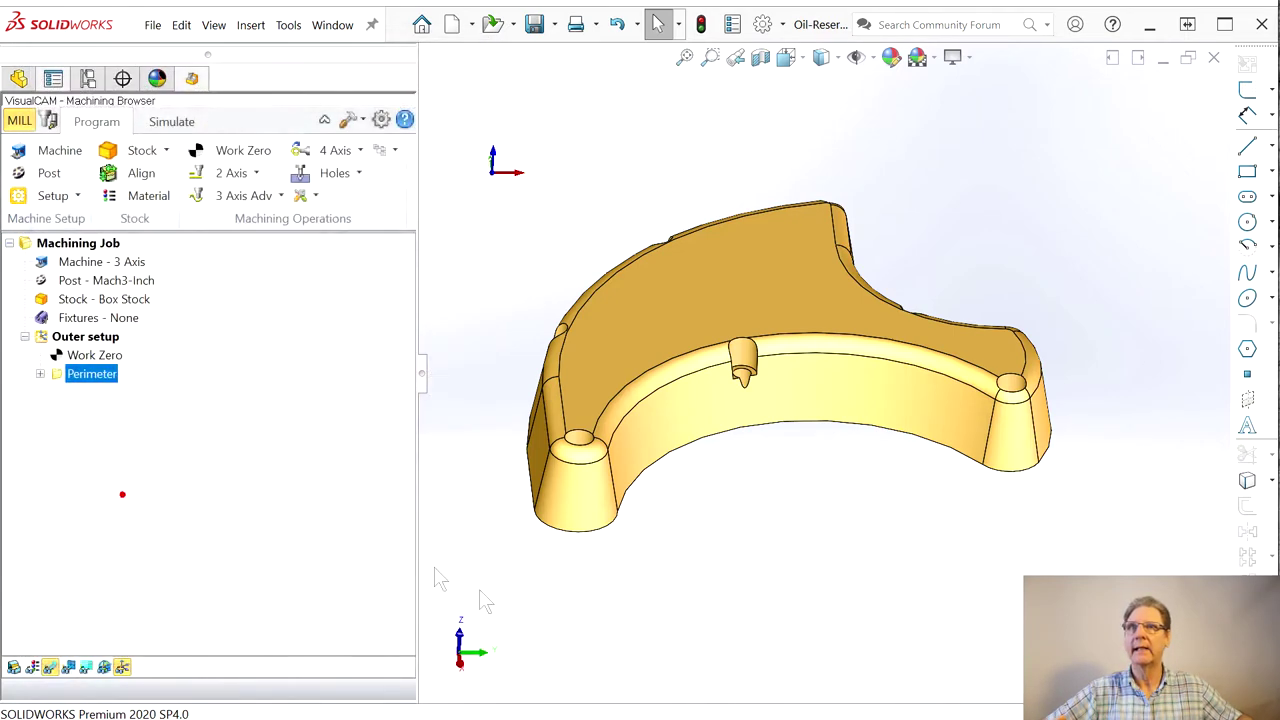
middle_drag(586, 586, 808, 346)
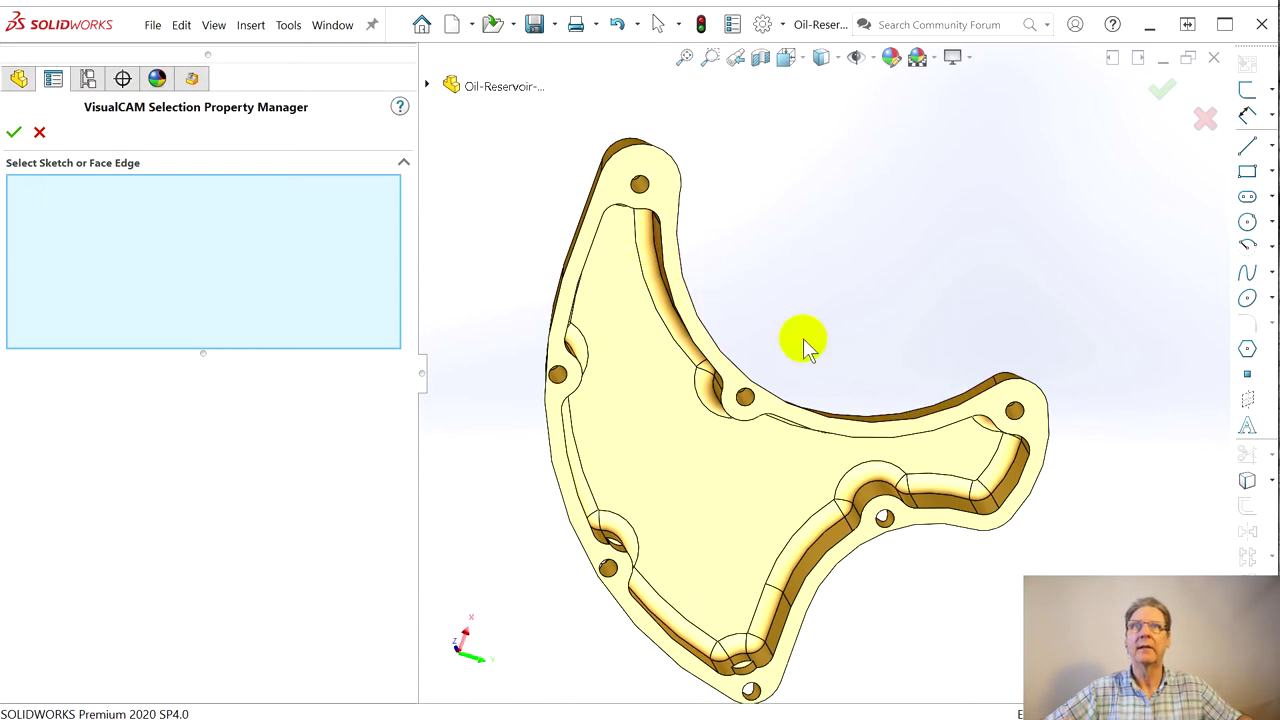
right_click(770, 398)
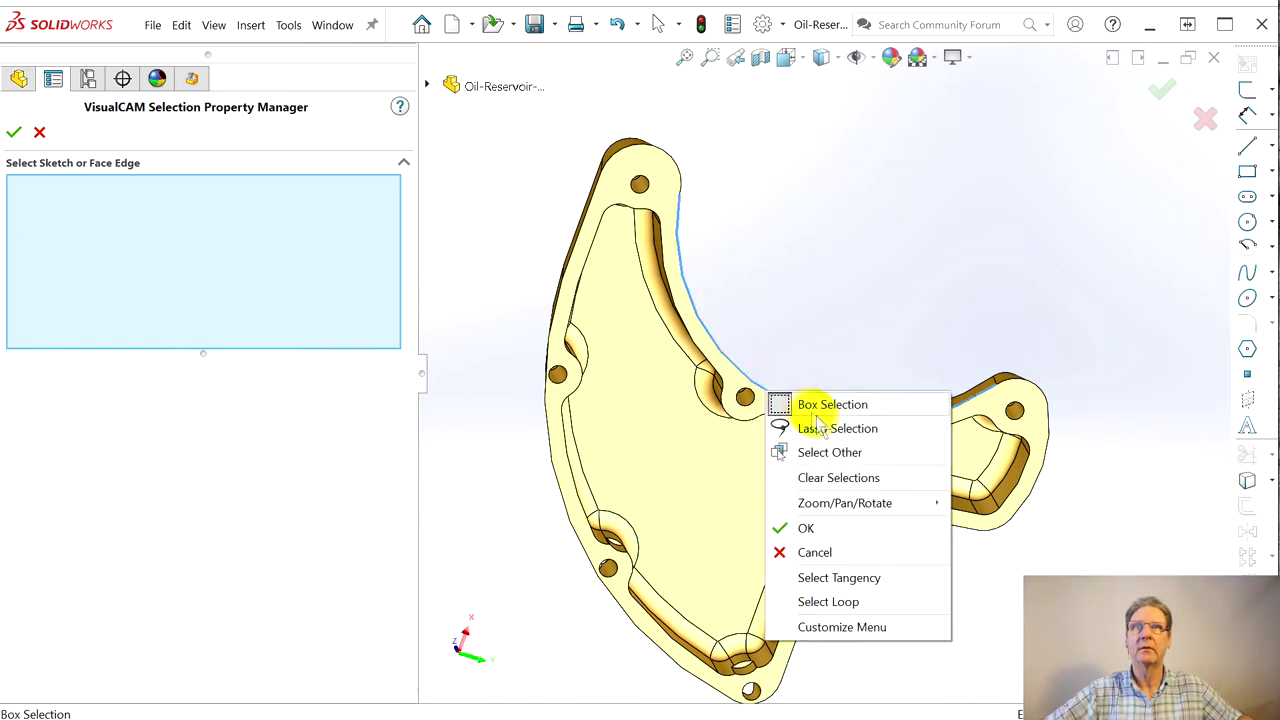
click(838, 580)
middle_drag(711, 209, 820, 231)
click(18, 128)
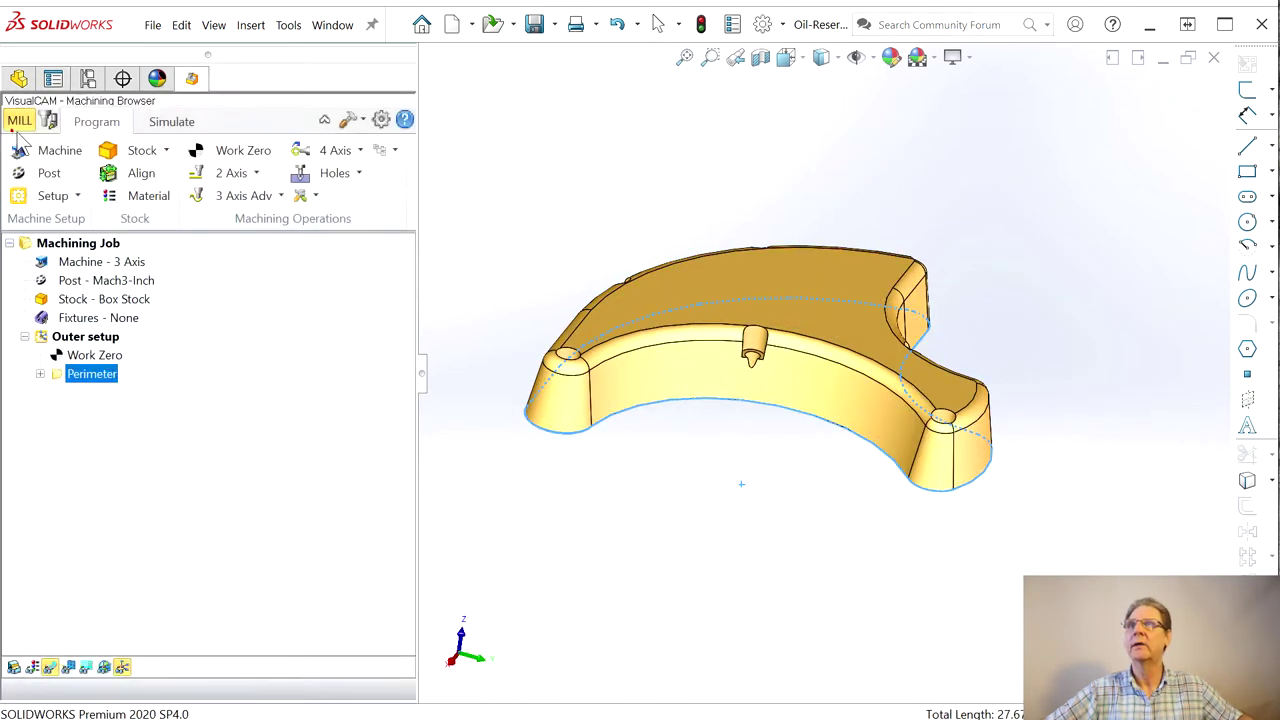
click(208, 92)
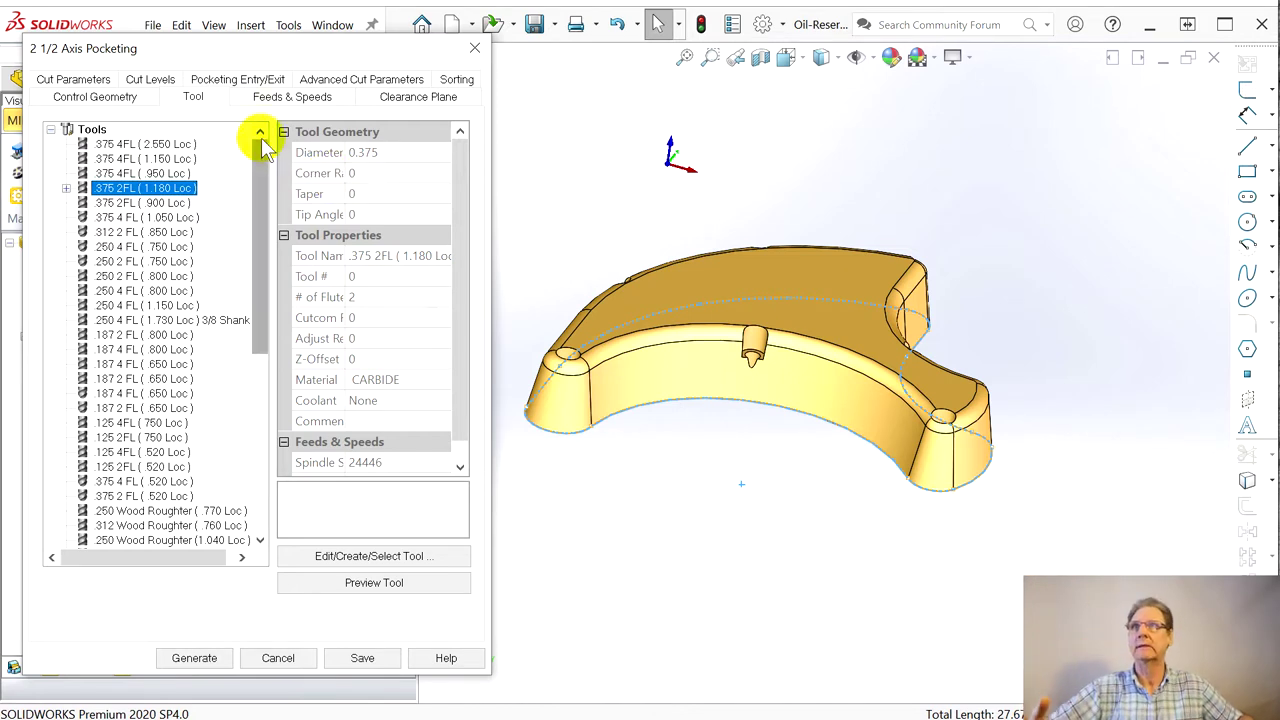
Review the pocketing Feeds & Speeds, Clearance Plane, Sorting, Advanced Cut and Entry/Exit settings
click(281, 102)
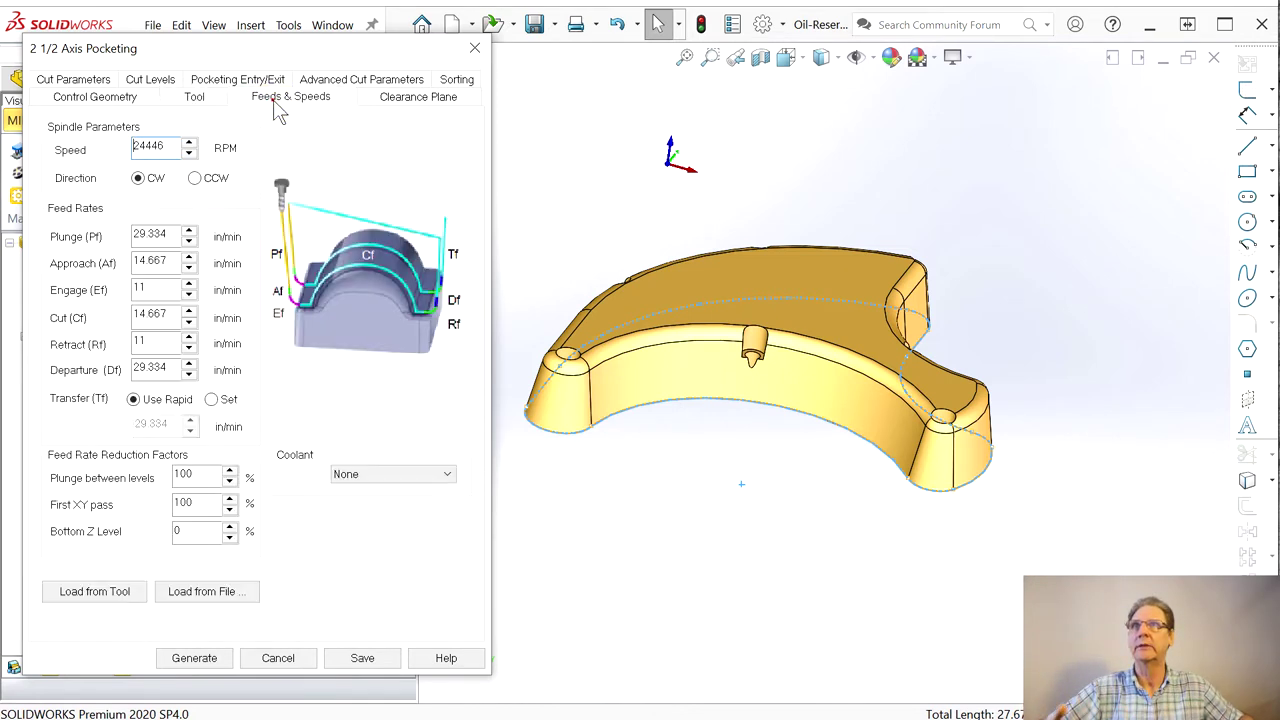
click(400, 99)
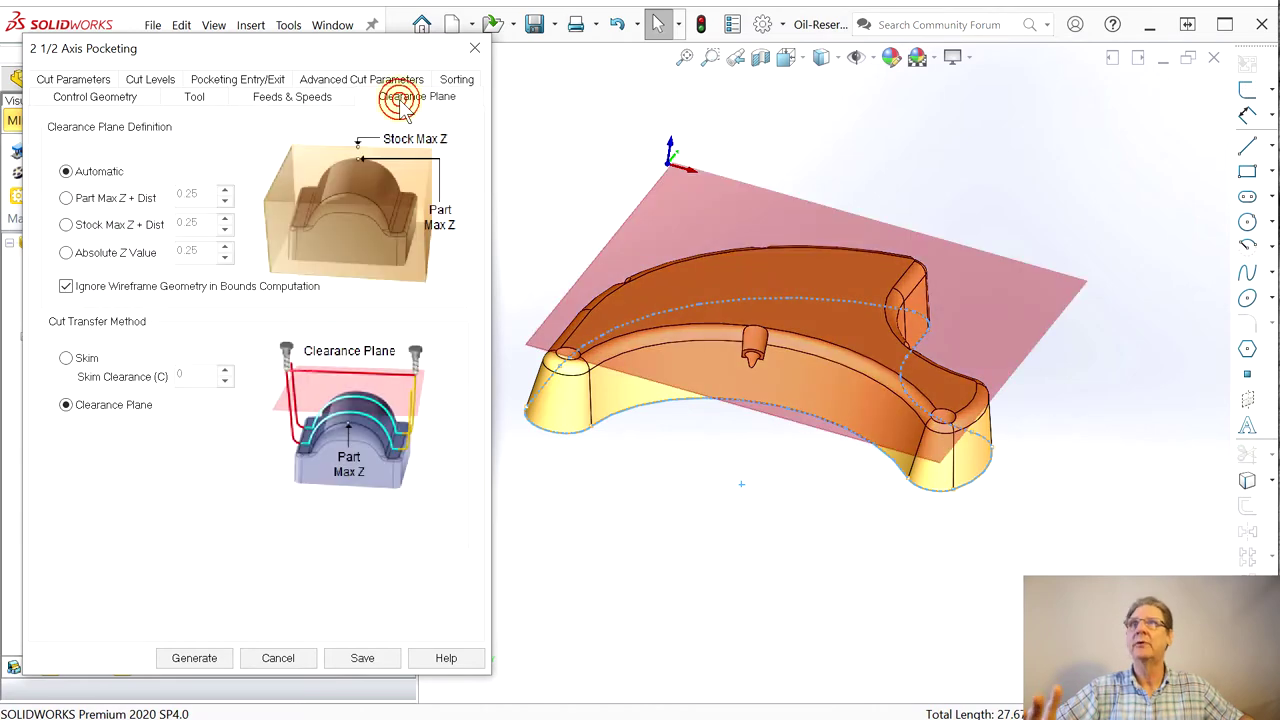
click(458, 82)
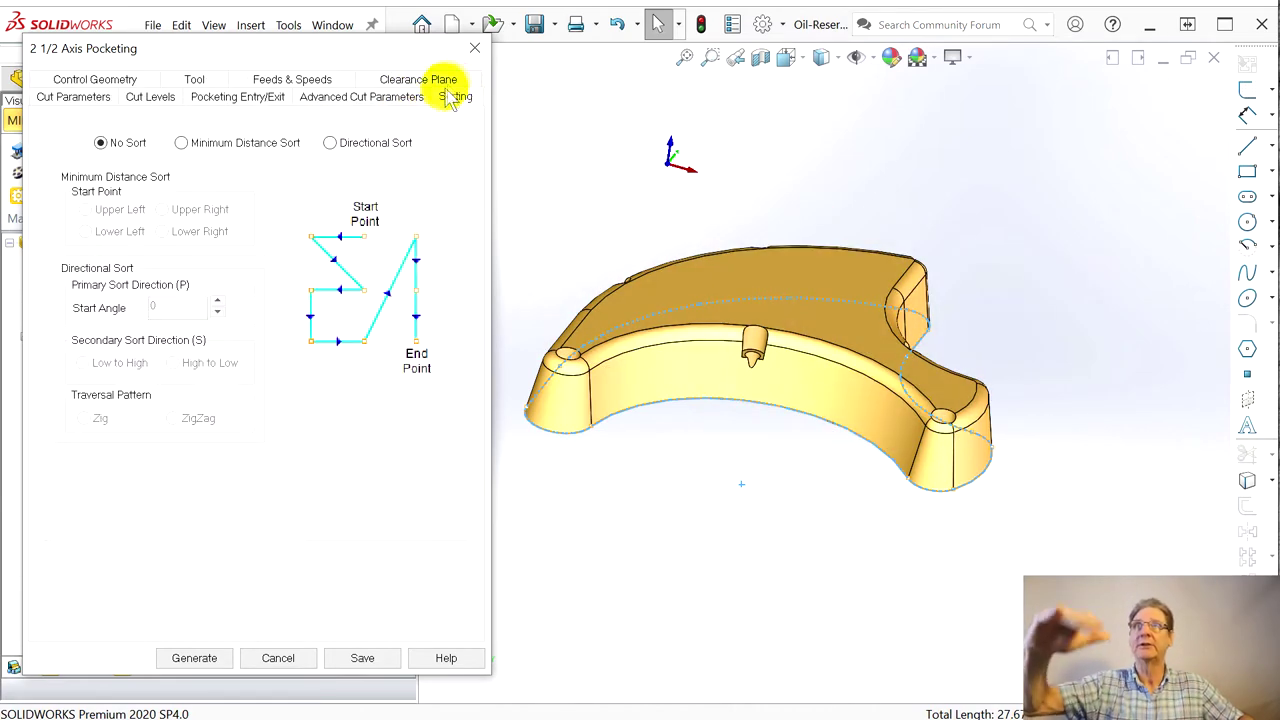
click(449, 81)
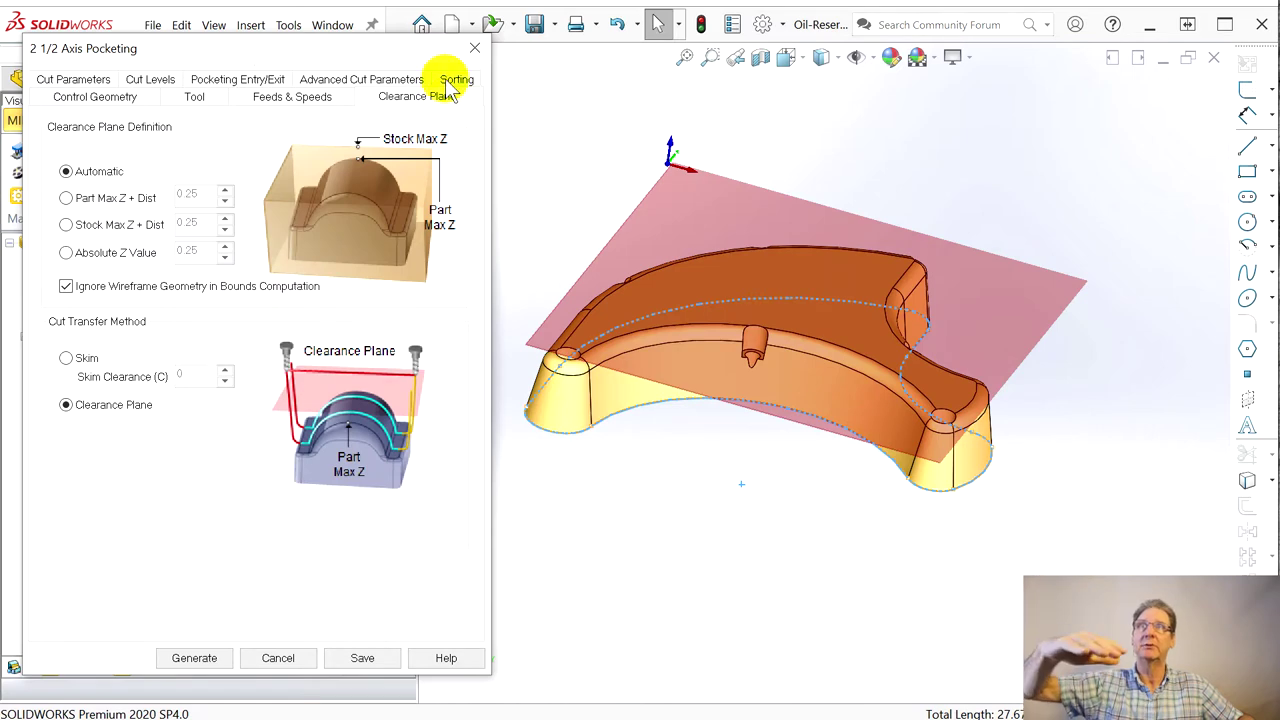
click(460, 80)
click(380, 100)
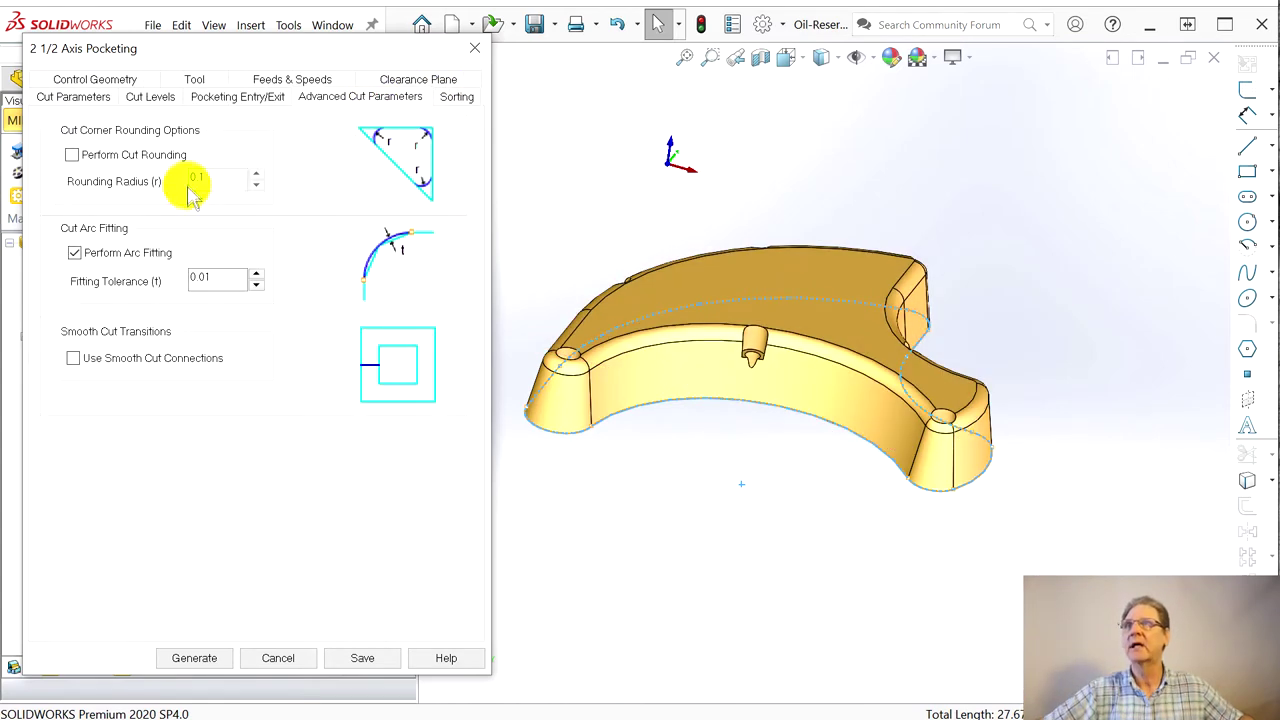
click(240, 97)
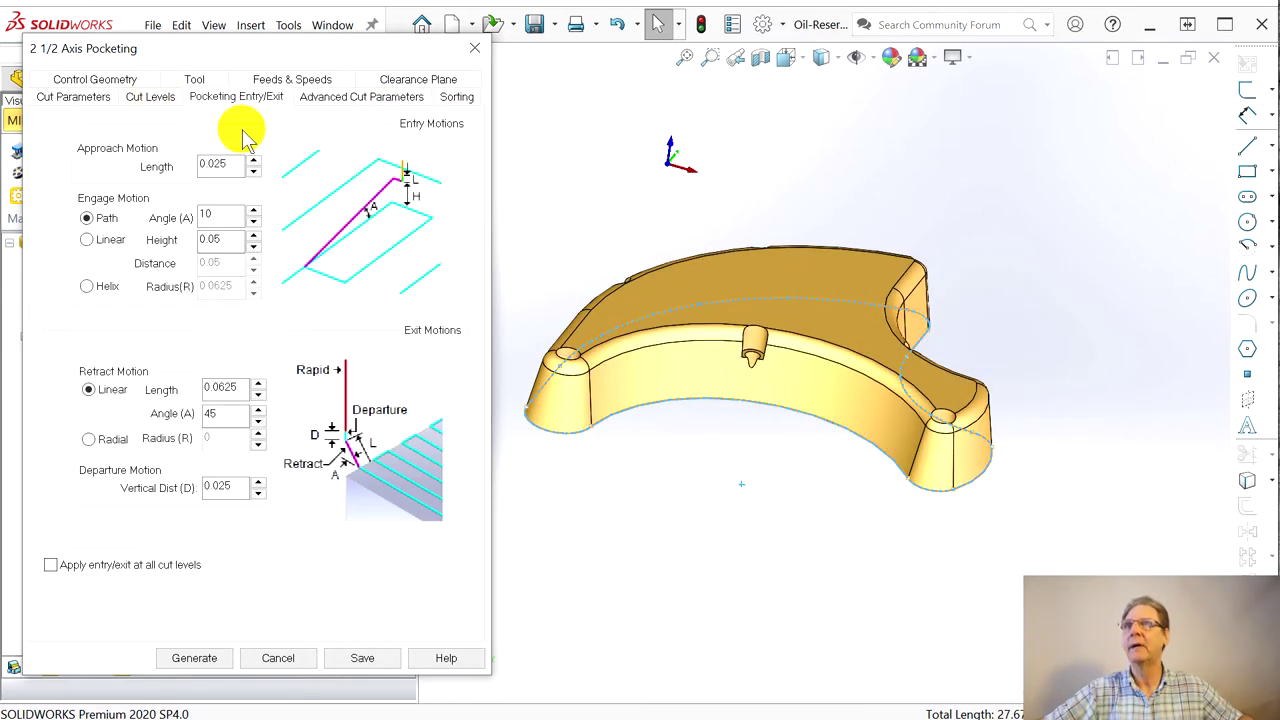
Set the pocketing cut levels to Pick Top using a top edge of the part
click(150, 97)
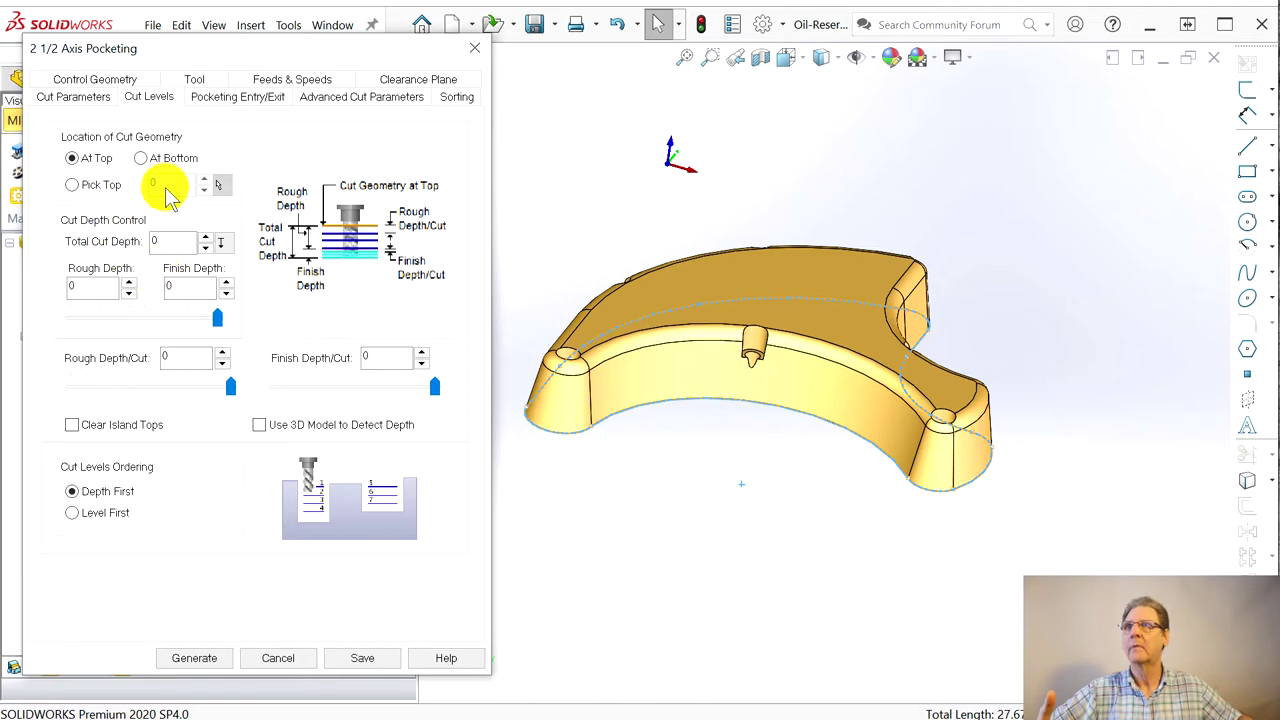
click(72, 184)
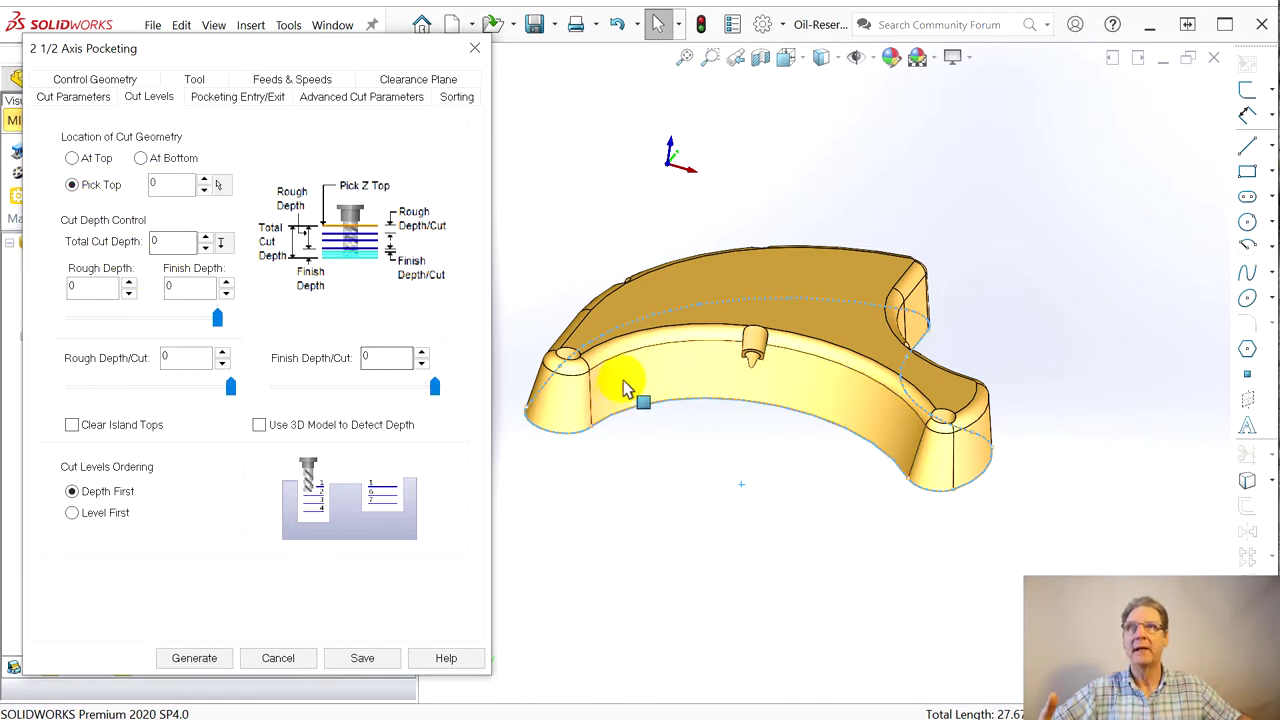
click(590, 358)
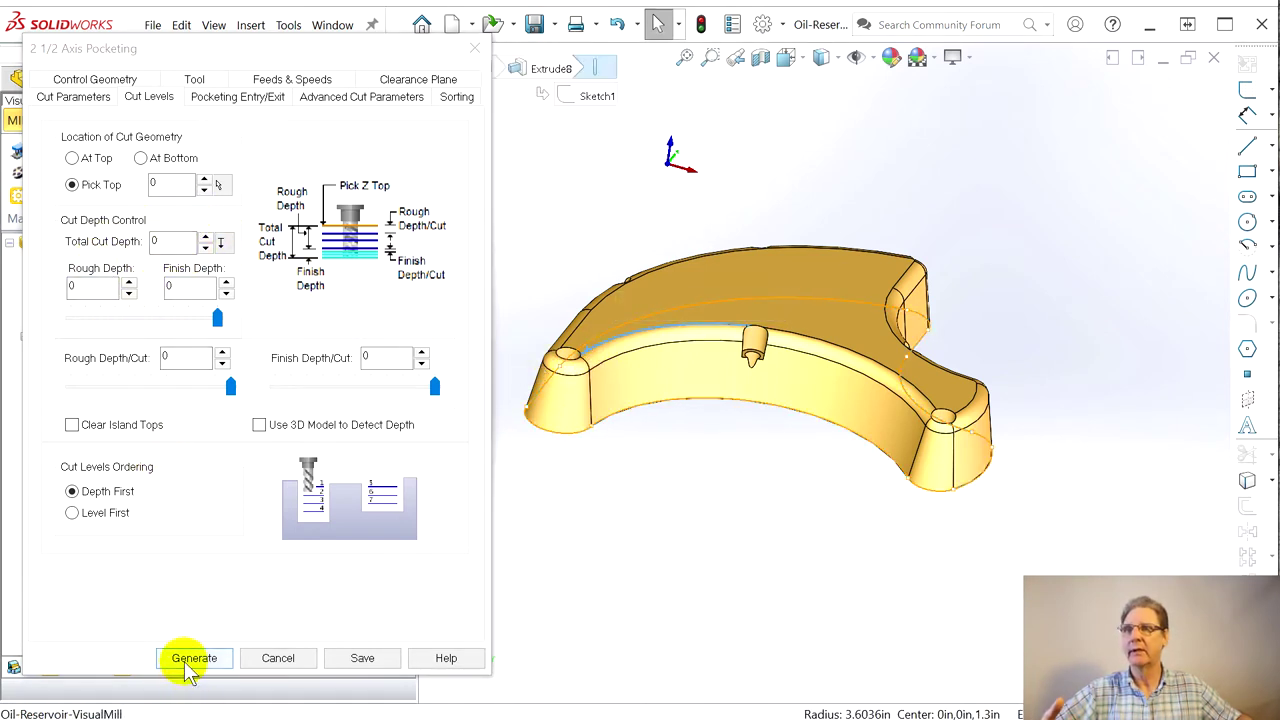
Make the pocketing stock -0.125 with Climb (Down Cut) direction, then generate the toolpath
click(98, 102)
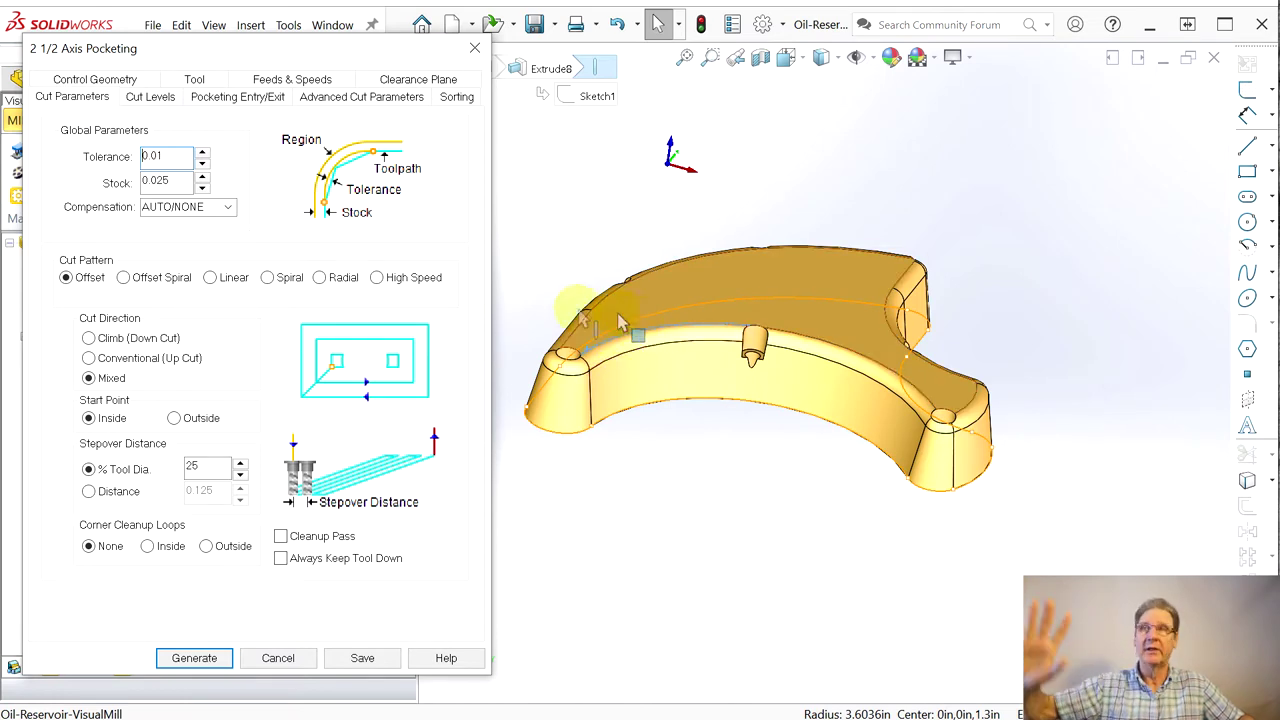
mouse_move(158, 182)
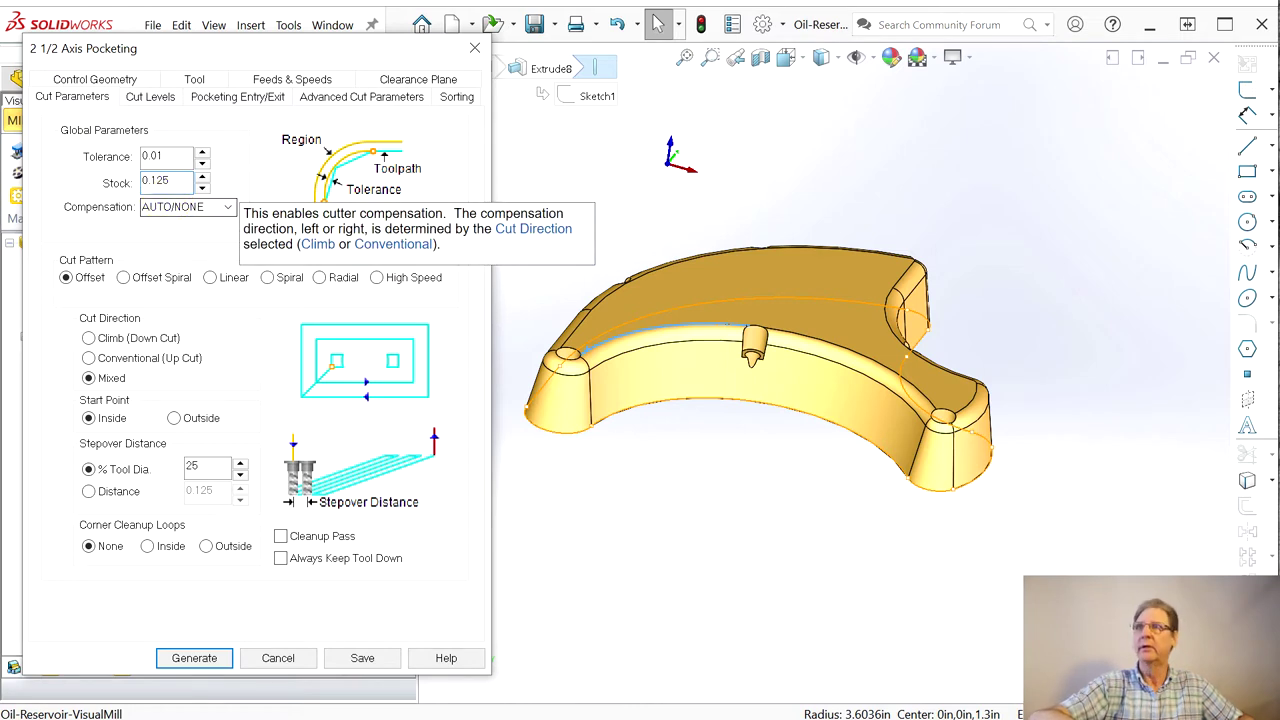
click(143, 181)
text(-)
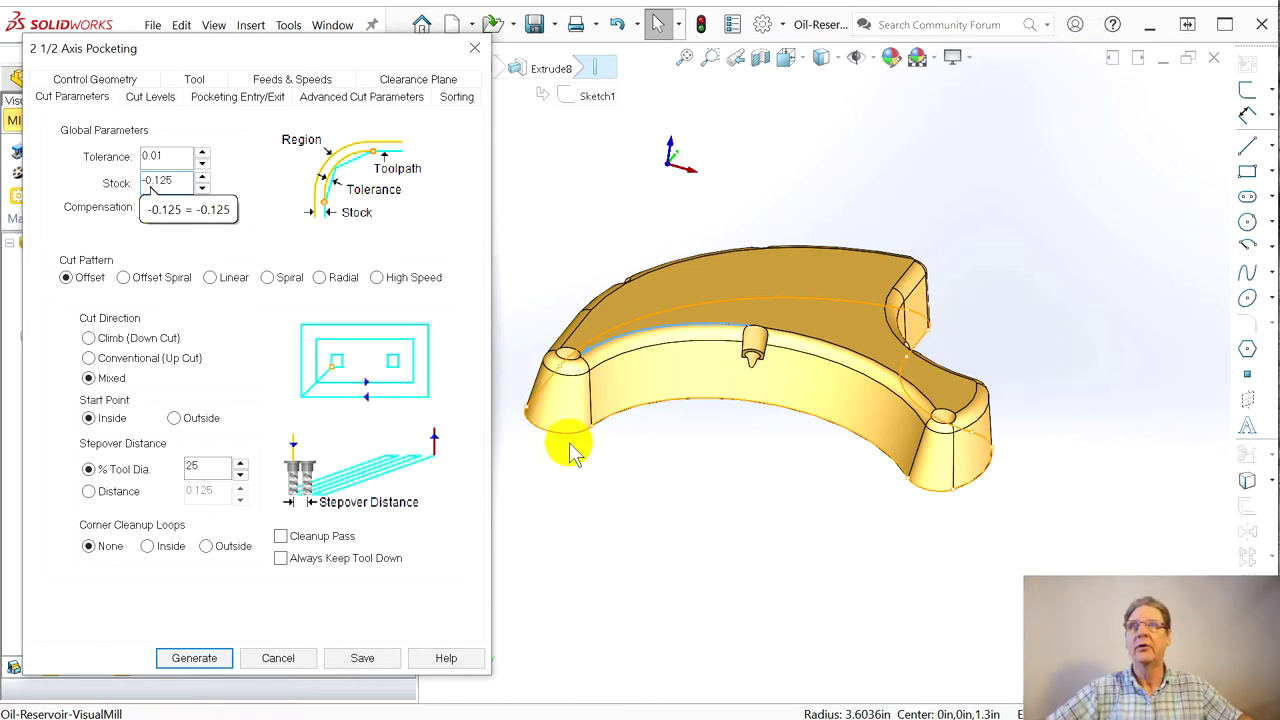
click(89, 338)
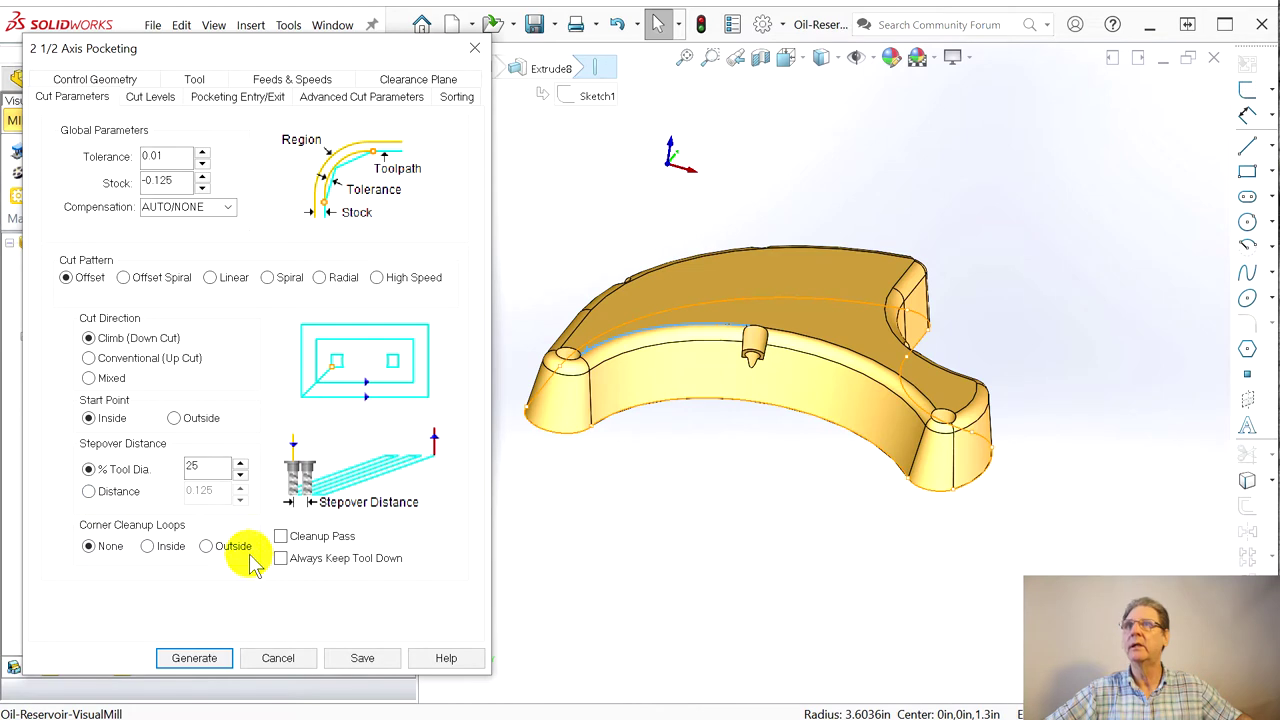
mouse_move(396, 287)
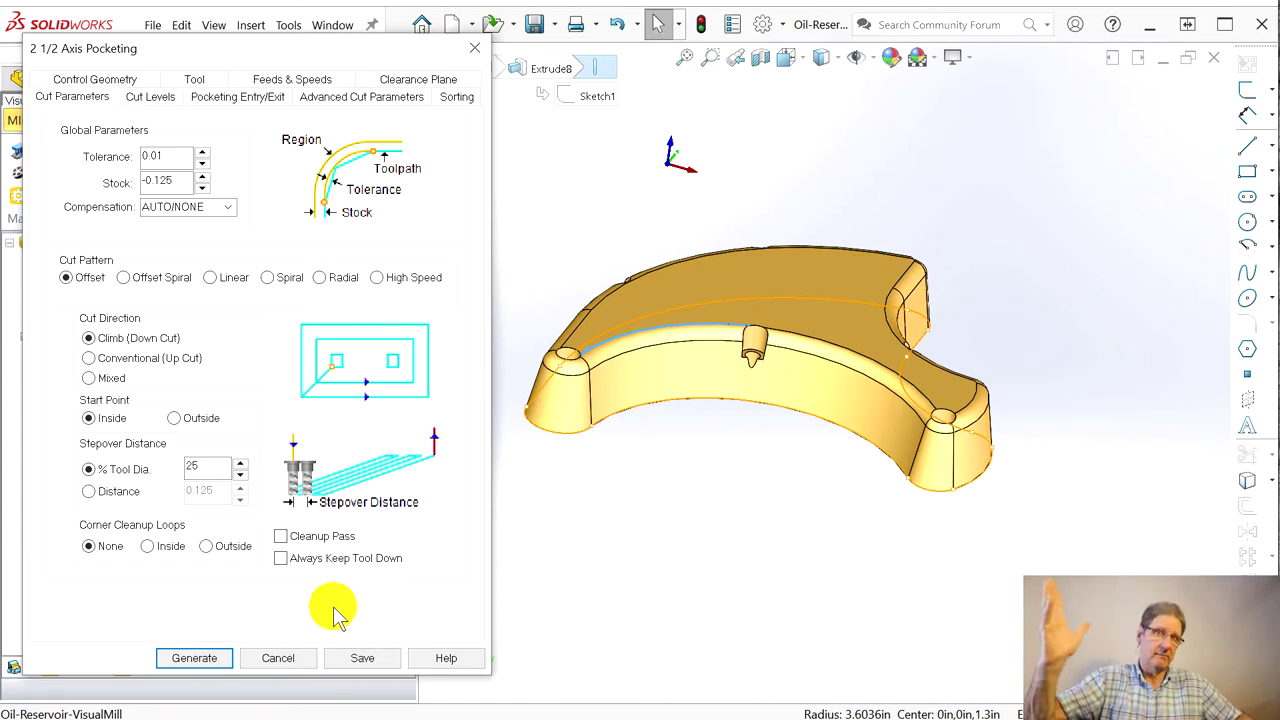
click(194, 658)
Rename the 2 1/2 Axis Pocketing operation to 'Face outer' and reopen its settings window
middle_drag(643, 523, 657, 471)
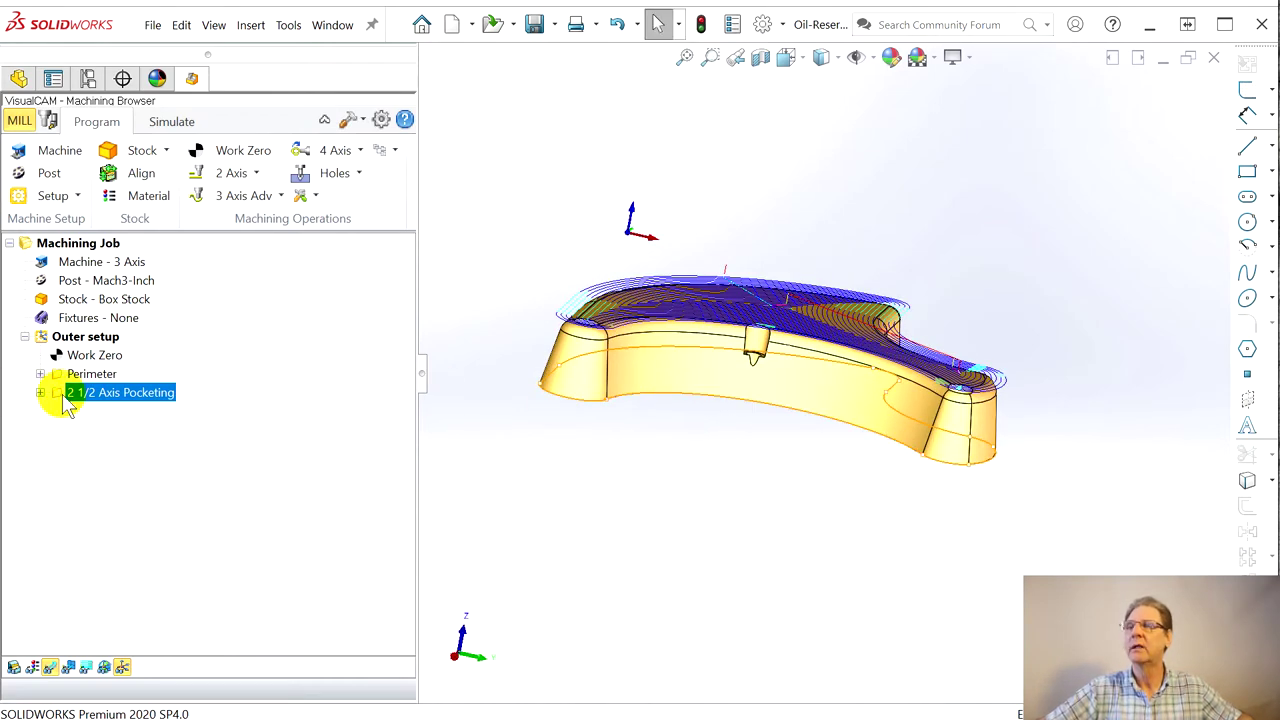
click(85, 393)
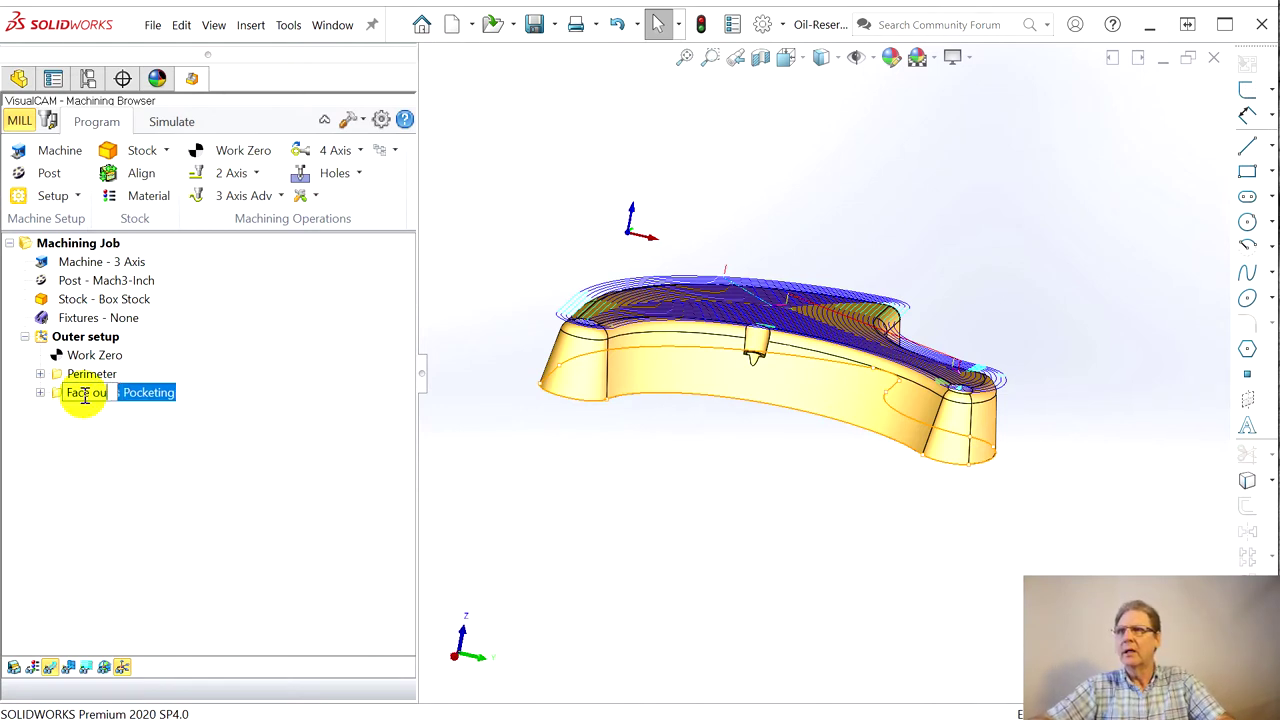
text(Face outer)
key(Return)
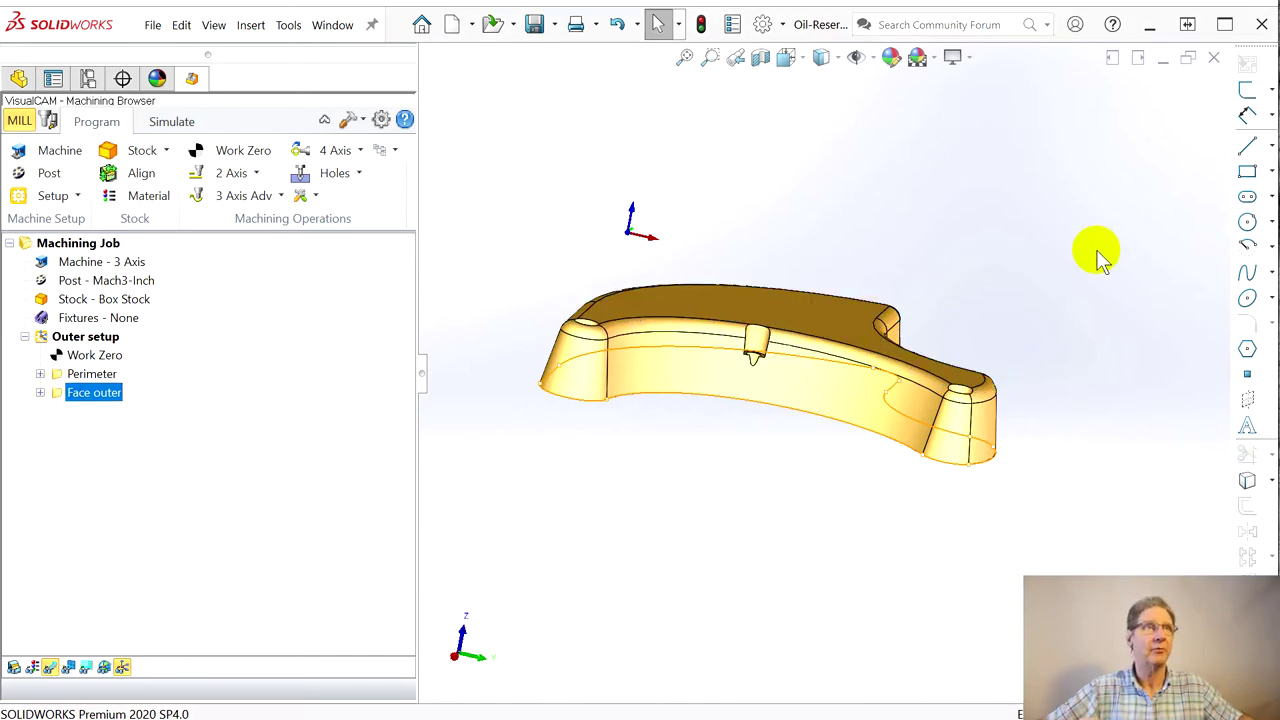
drag(632, 86, 162, 83)
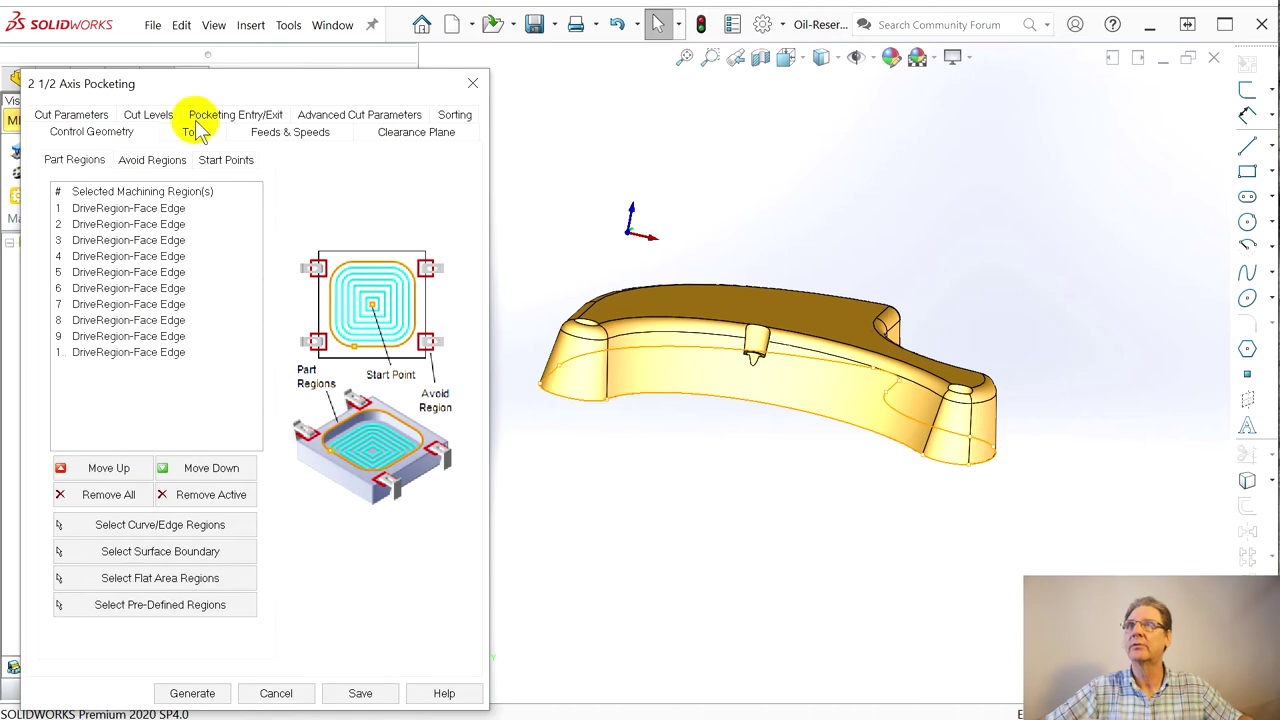
Measure Face outer's total cut depth from two top-edge points and edit the cut top level value
click(163, 118)
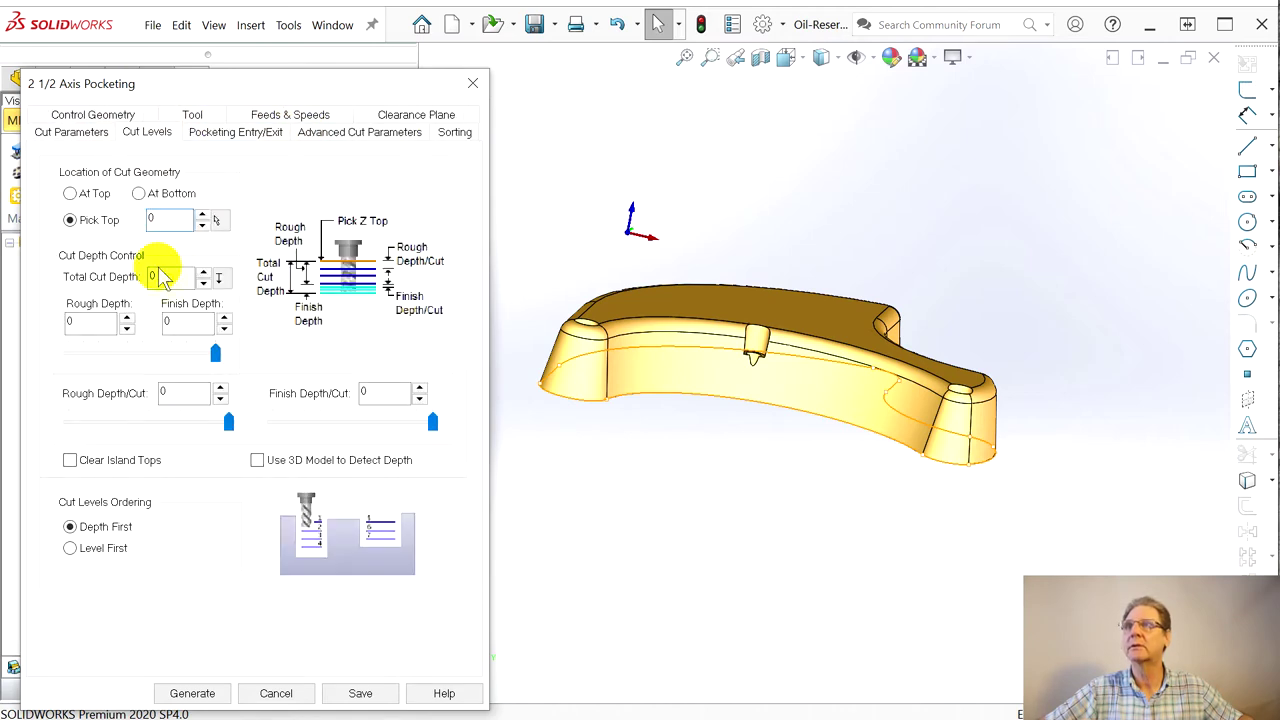
click(220, 281)
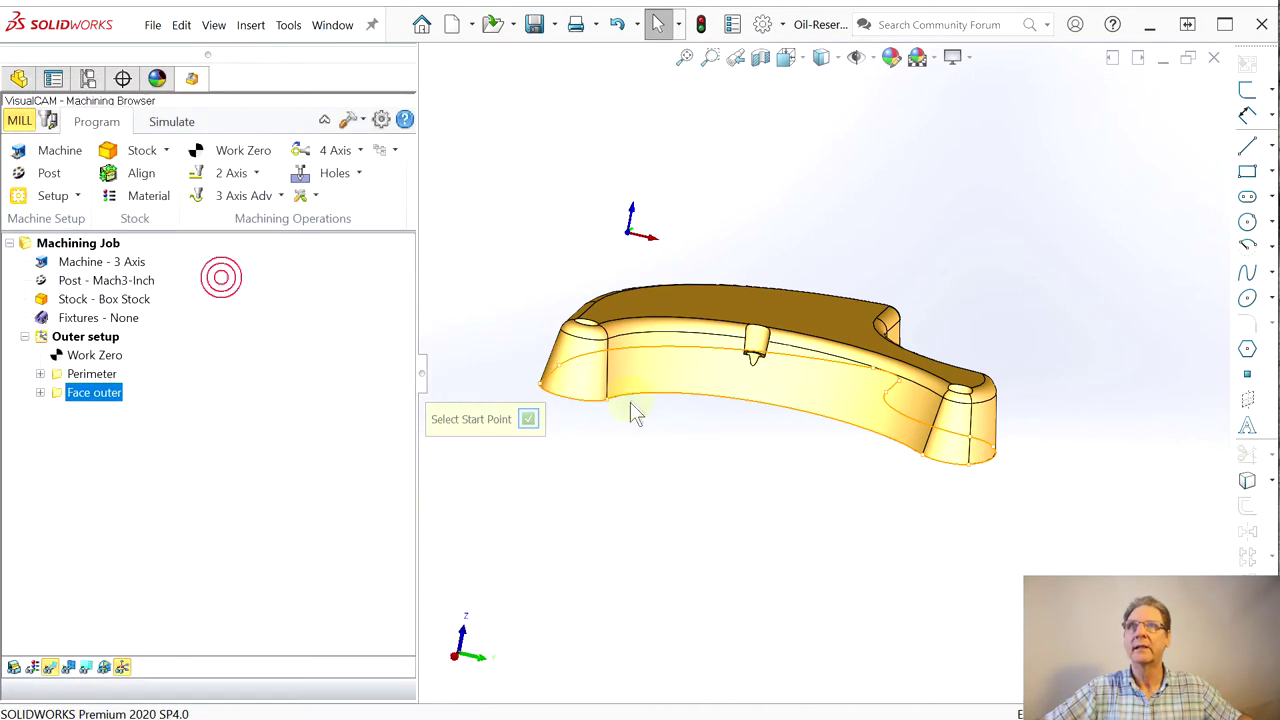
click(606, 333)
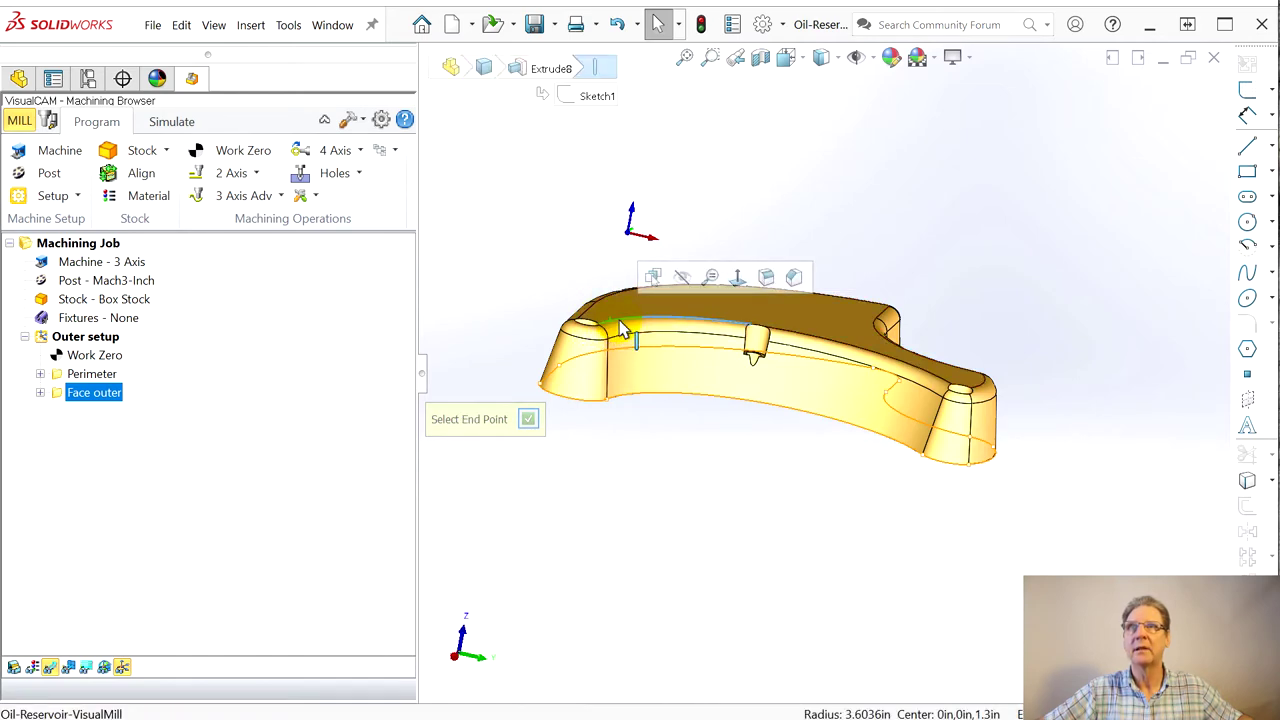
click(622, 330)
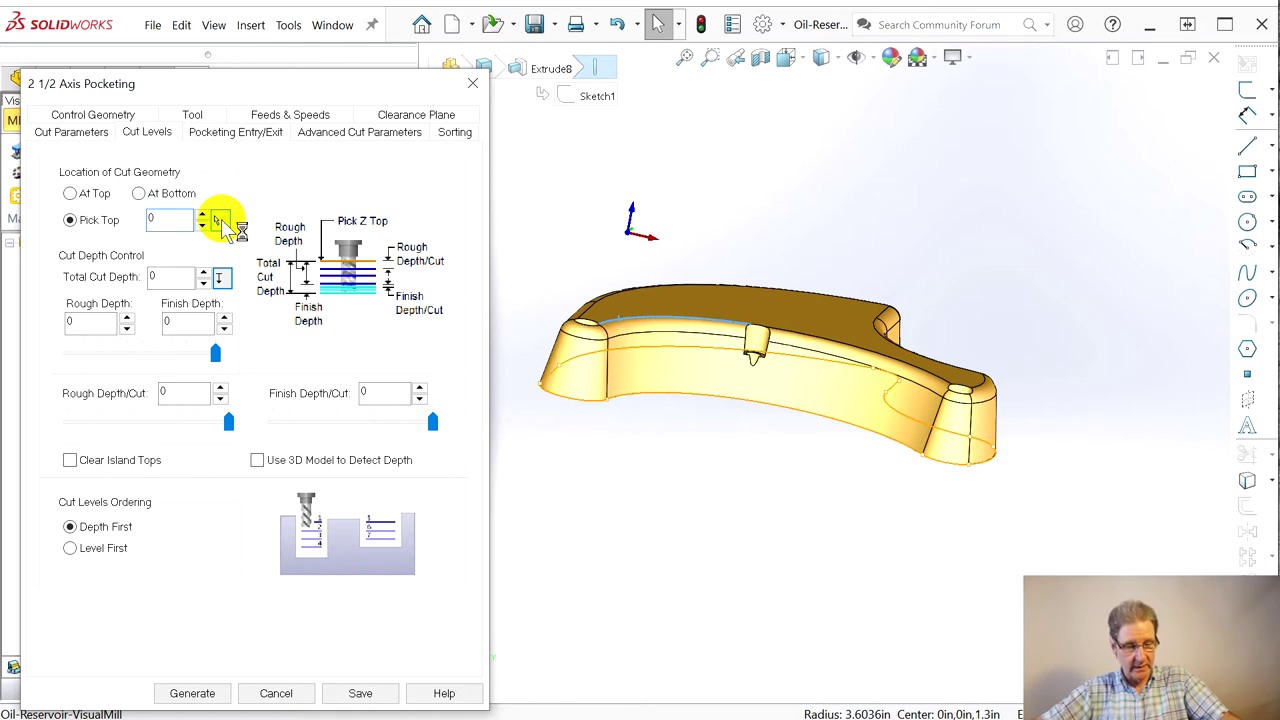
click(170, 220)
text(-)
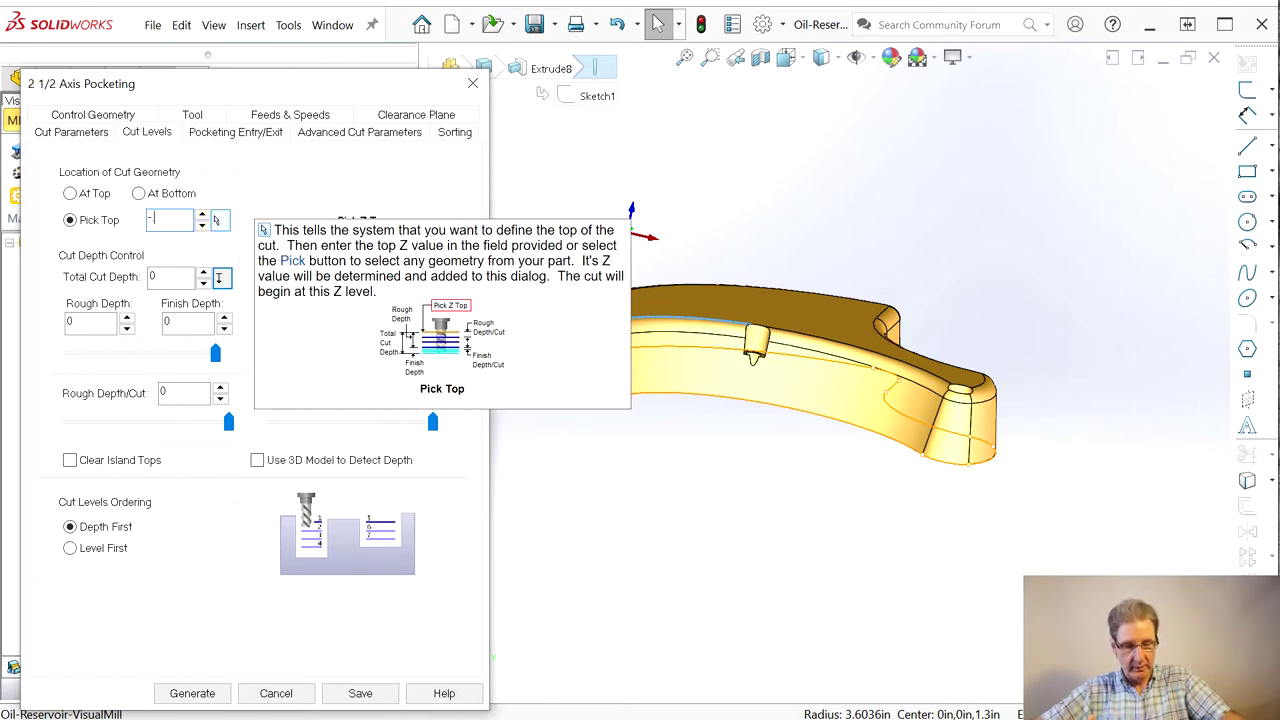
text(0)
click(220, 221)
text(5)
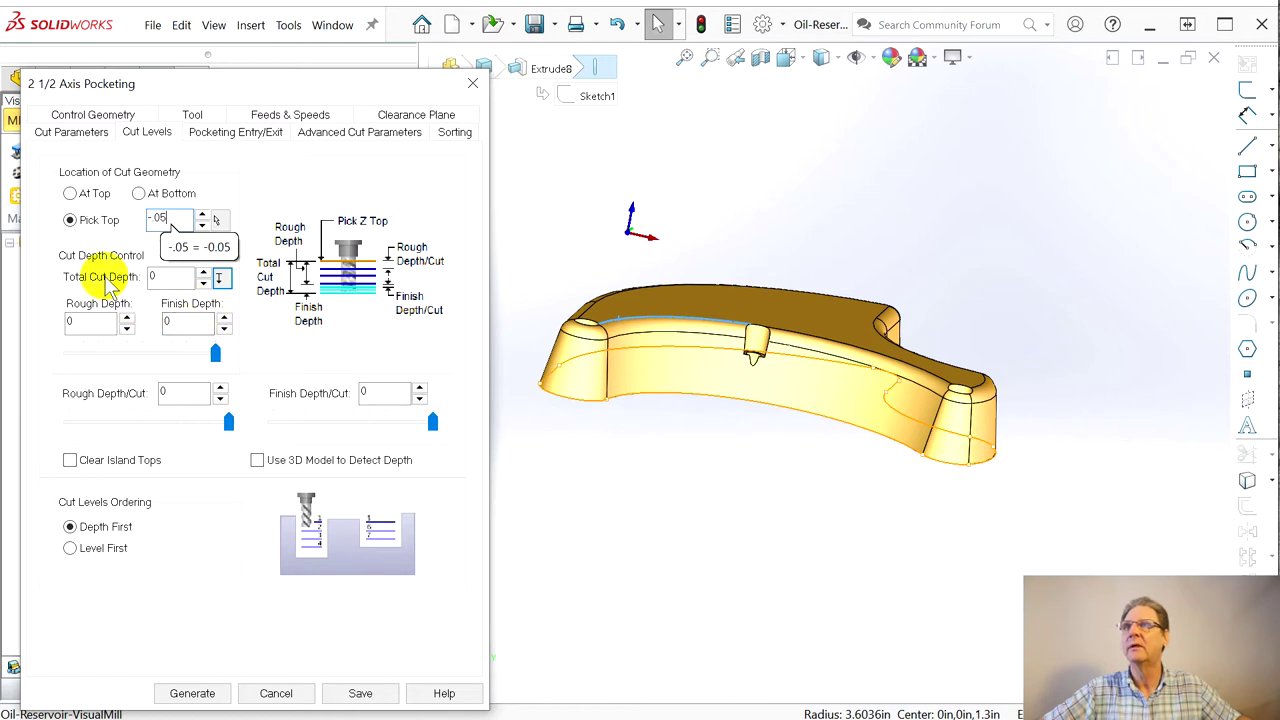
Re-measure the total cut depth between two part-edge points and generate the Face outer toolpath
click(222, 281)
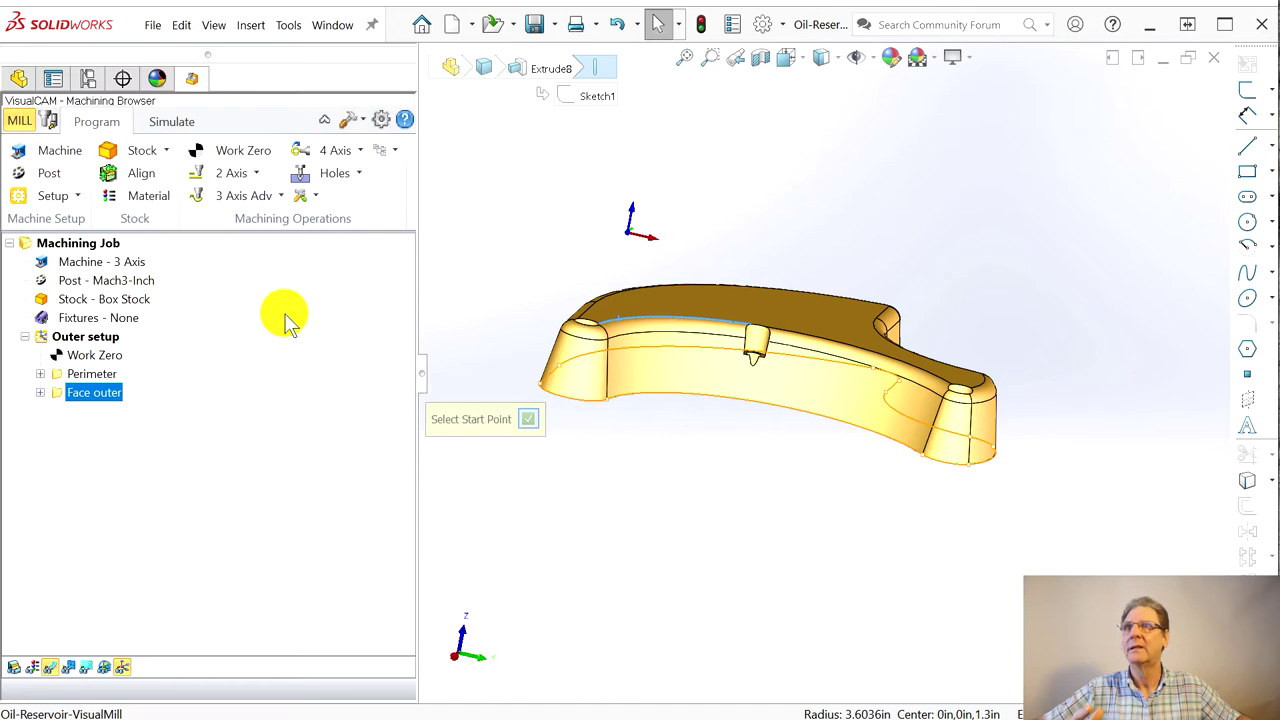
click(594, 326)
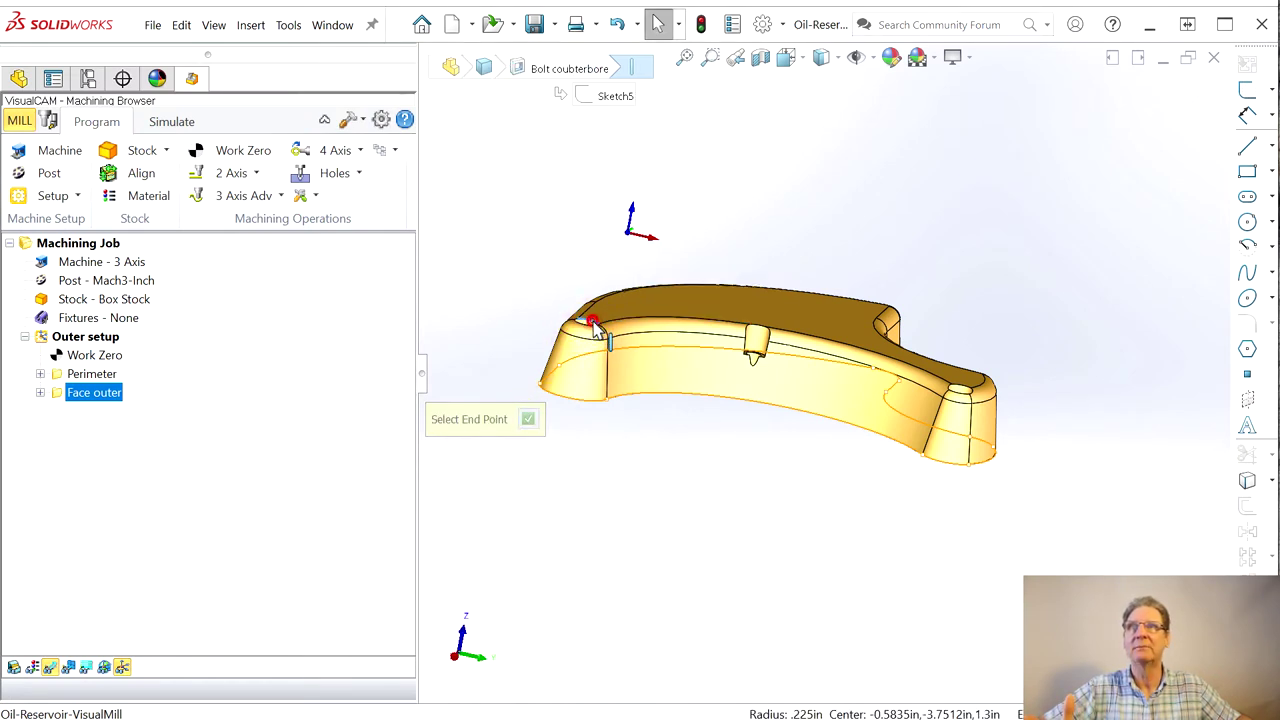
click(611, 334)
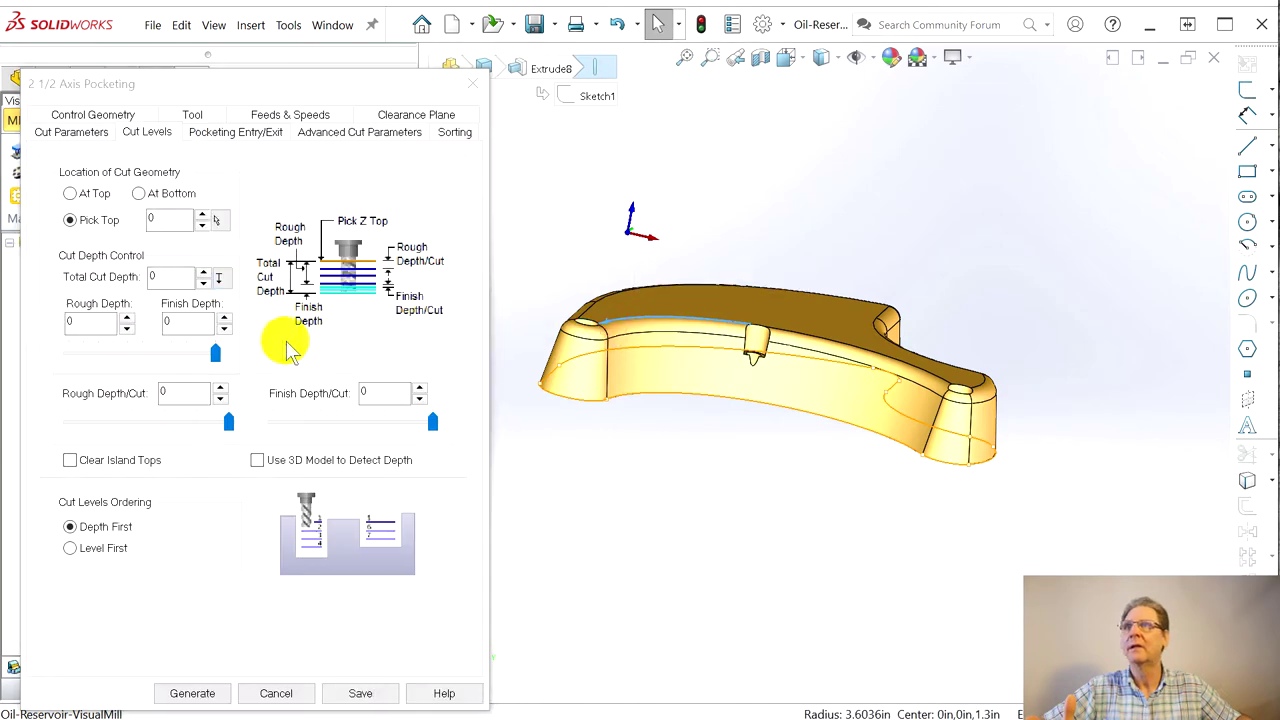
click(195, 693)
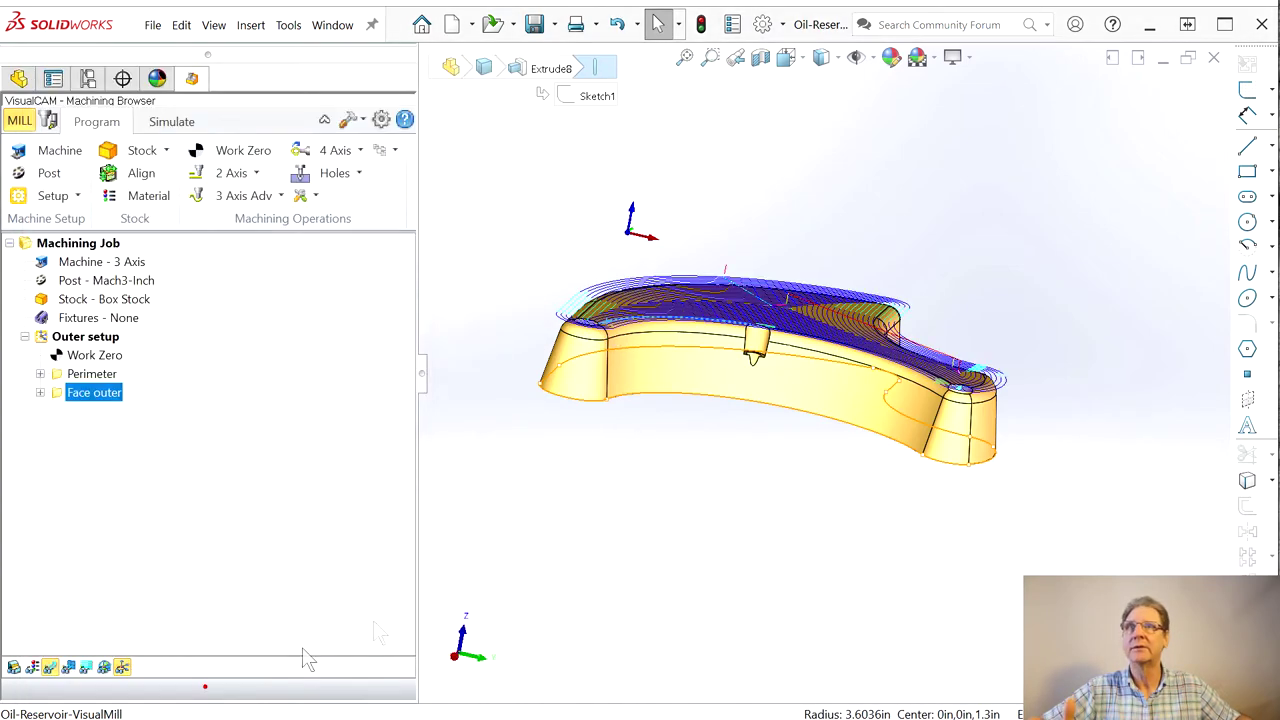
In Face outer's Cut Levels, set the cut top to Pick Top at 0.1
middle_drag(611, 517, 614, 466)
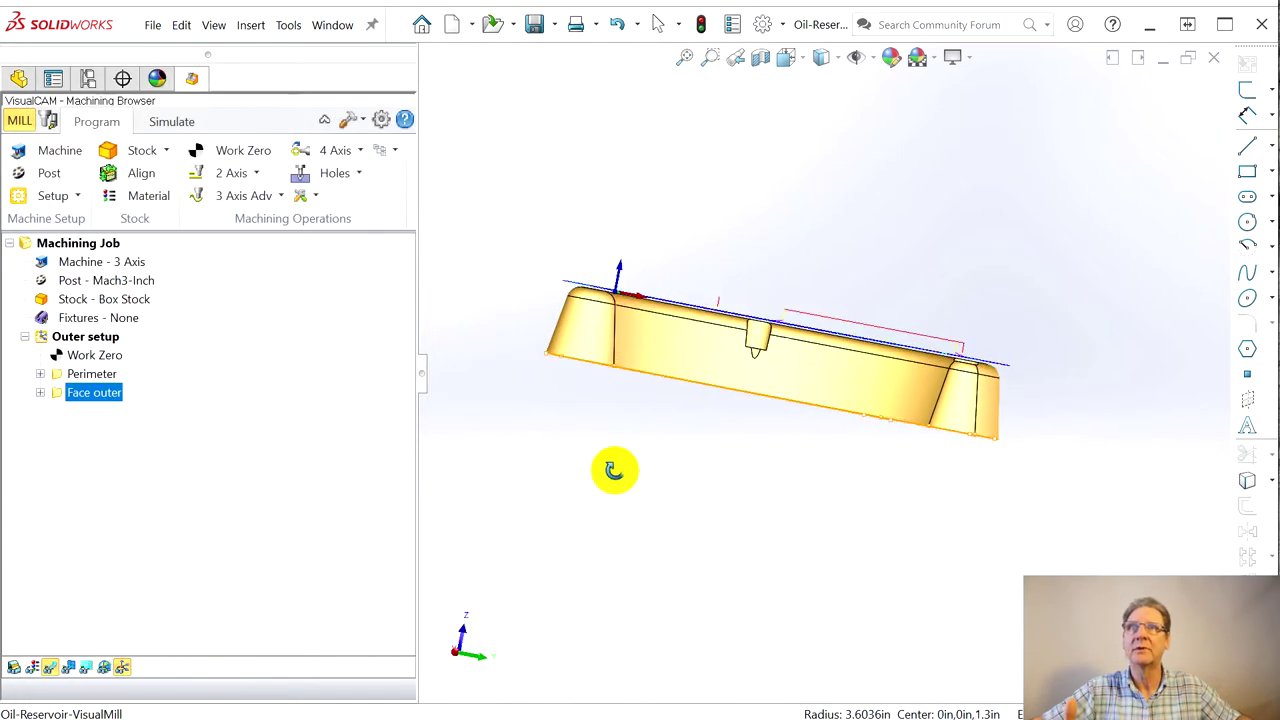
click(78, 392)
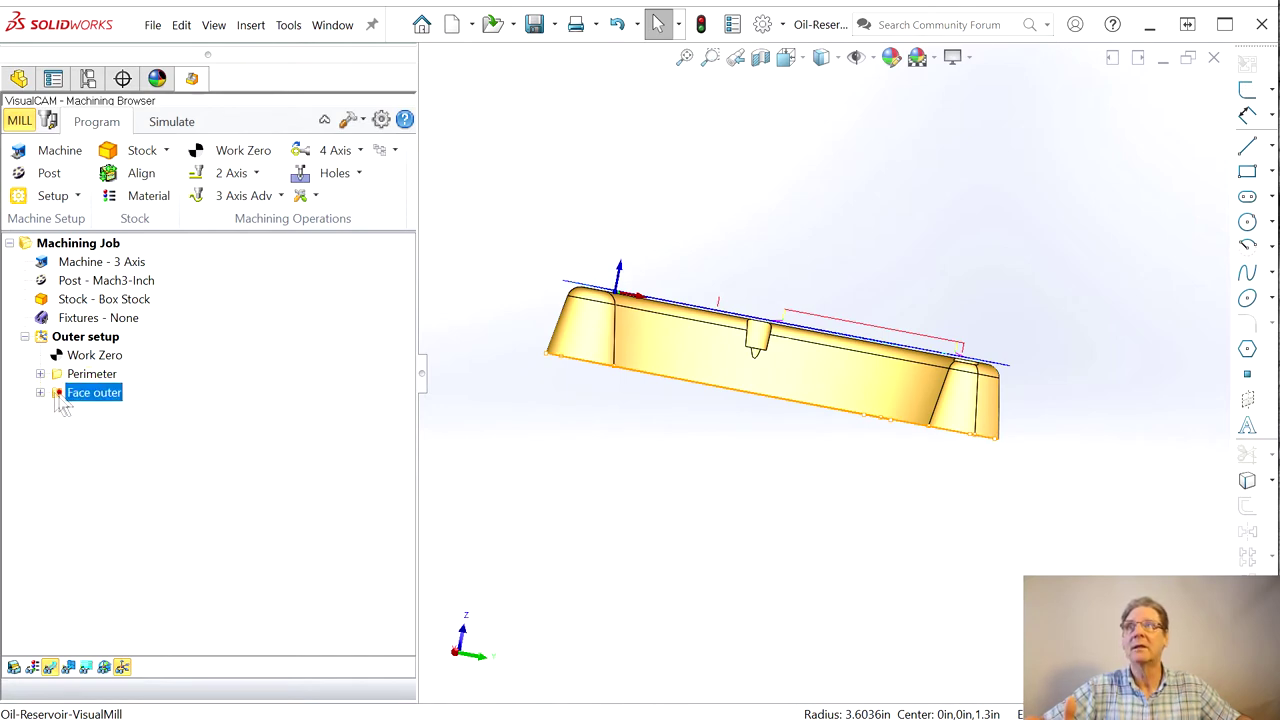
click(57, 400)
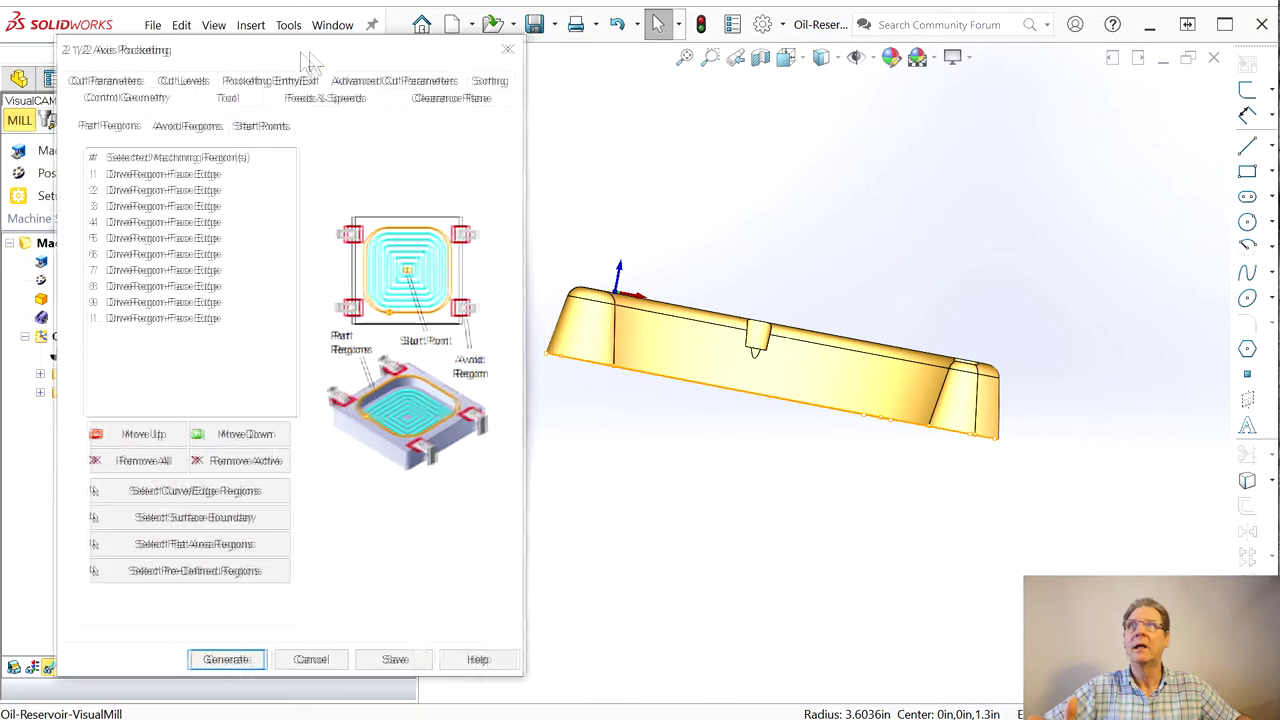
drag(313, 50, 277, 55)
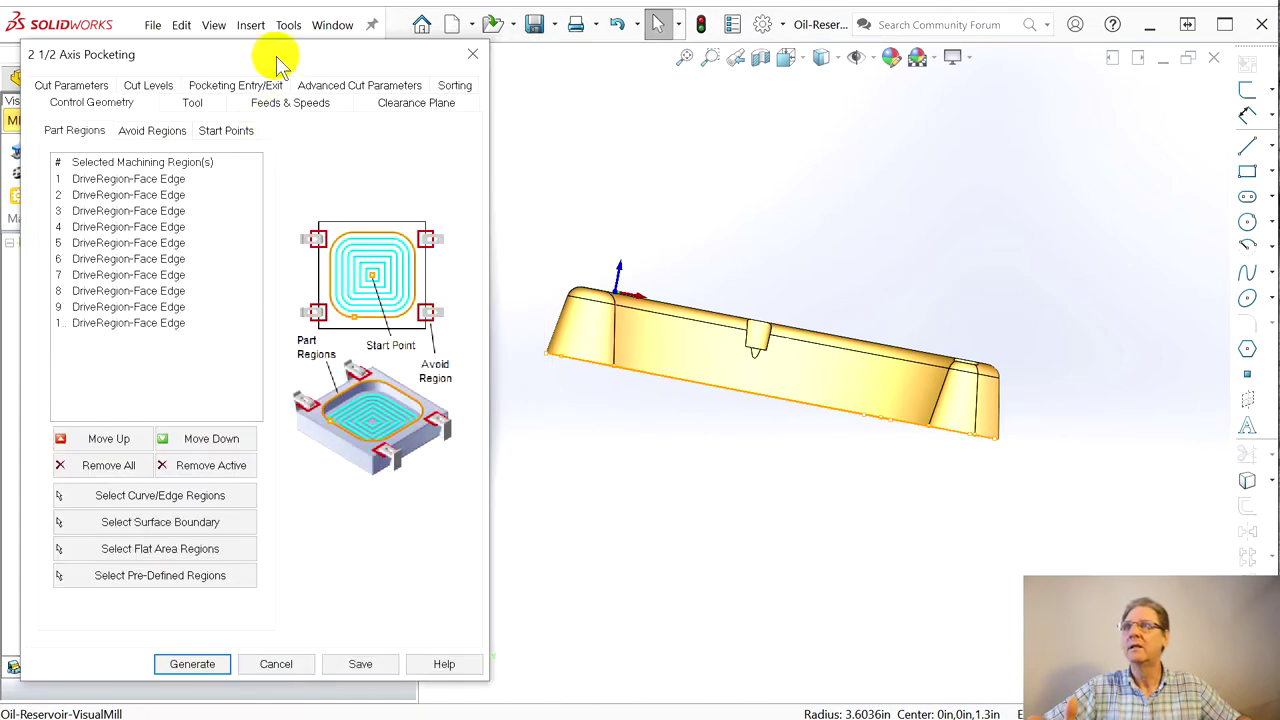
click(148, 87)
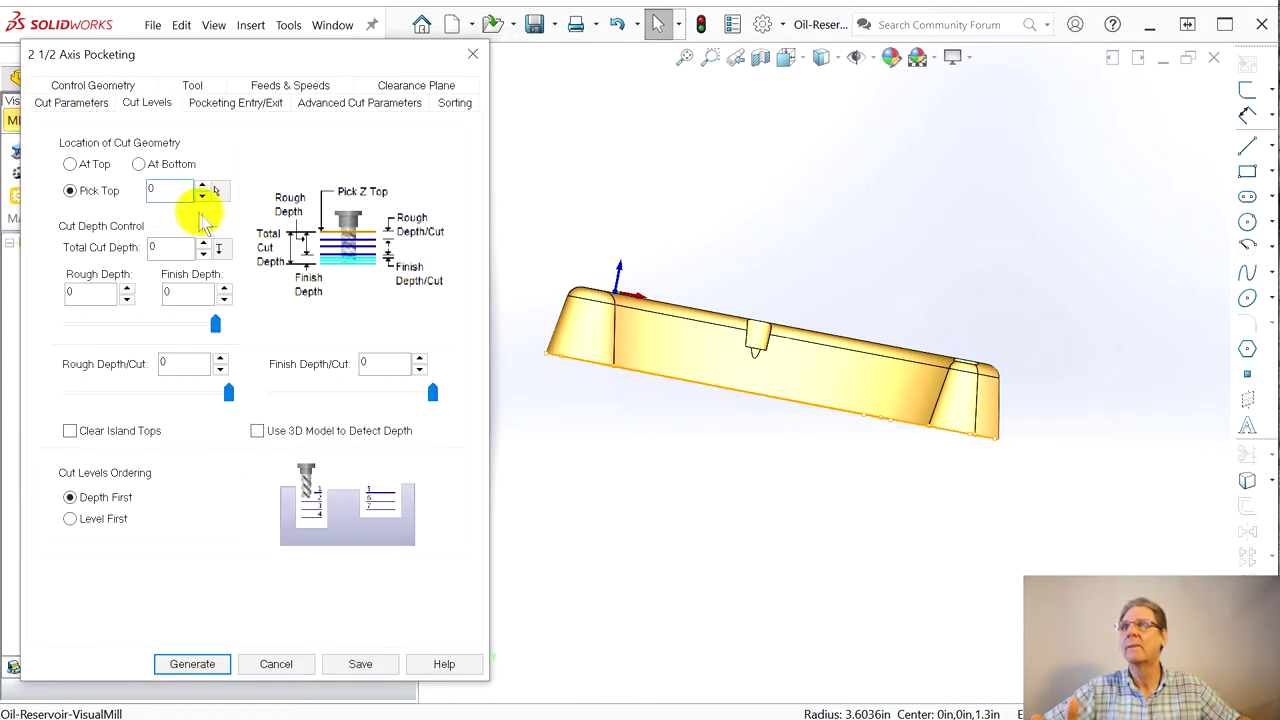
click(138, 164)
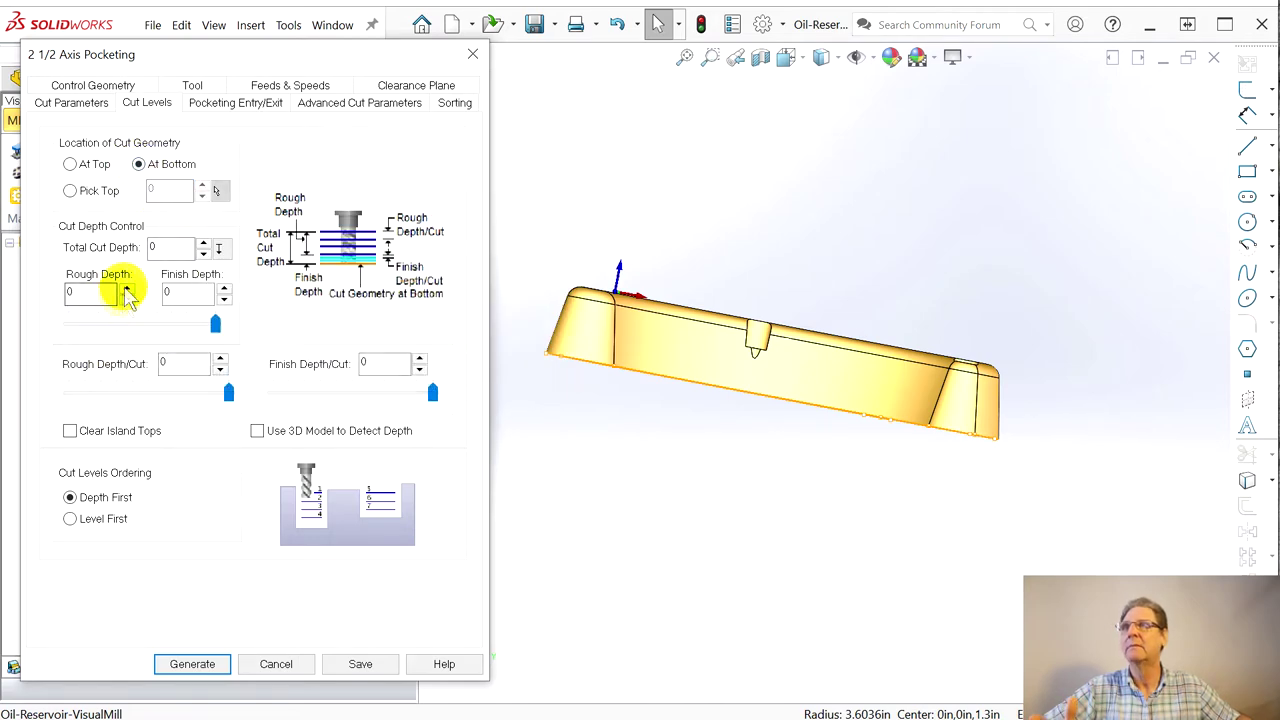
click(72, 166)
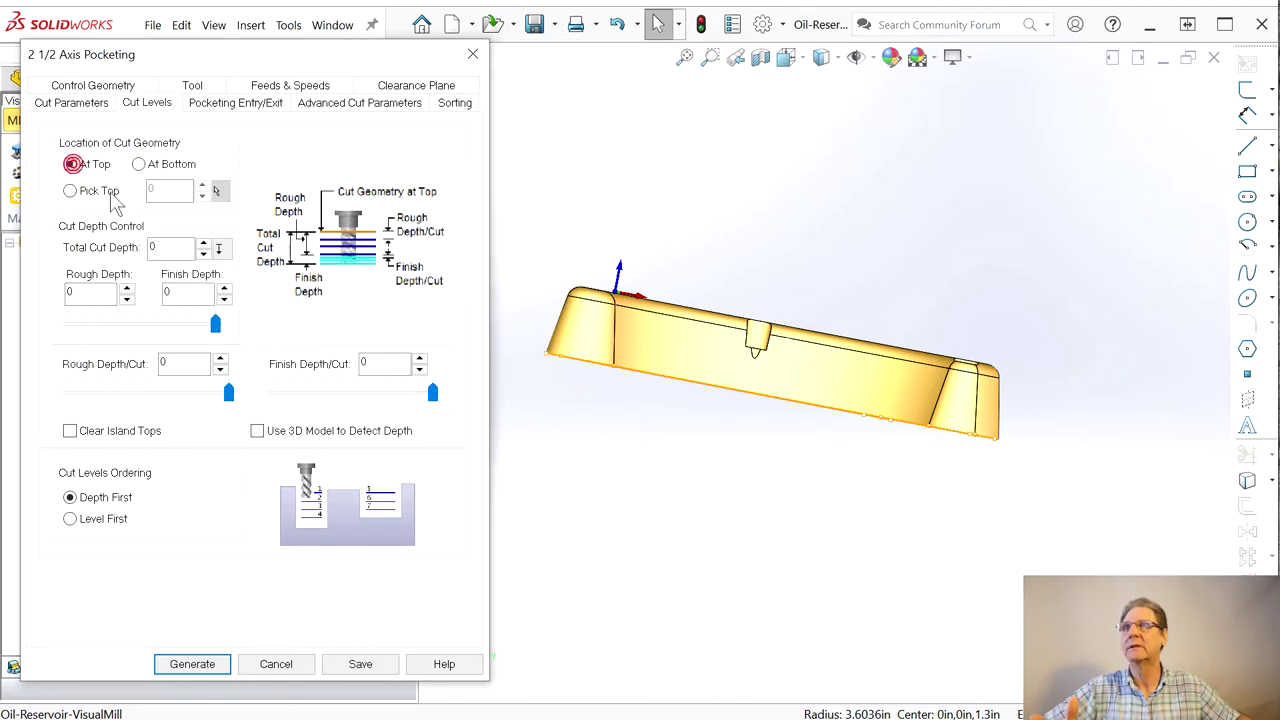
click(72, 192)
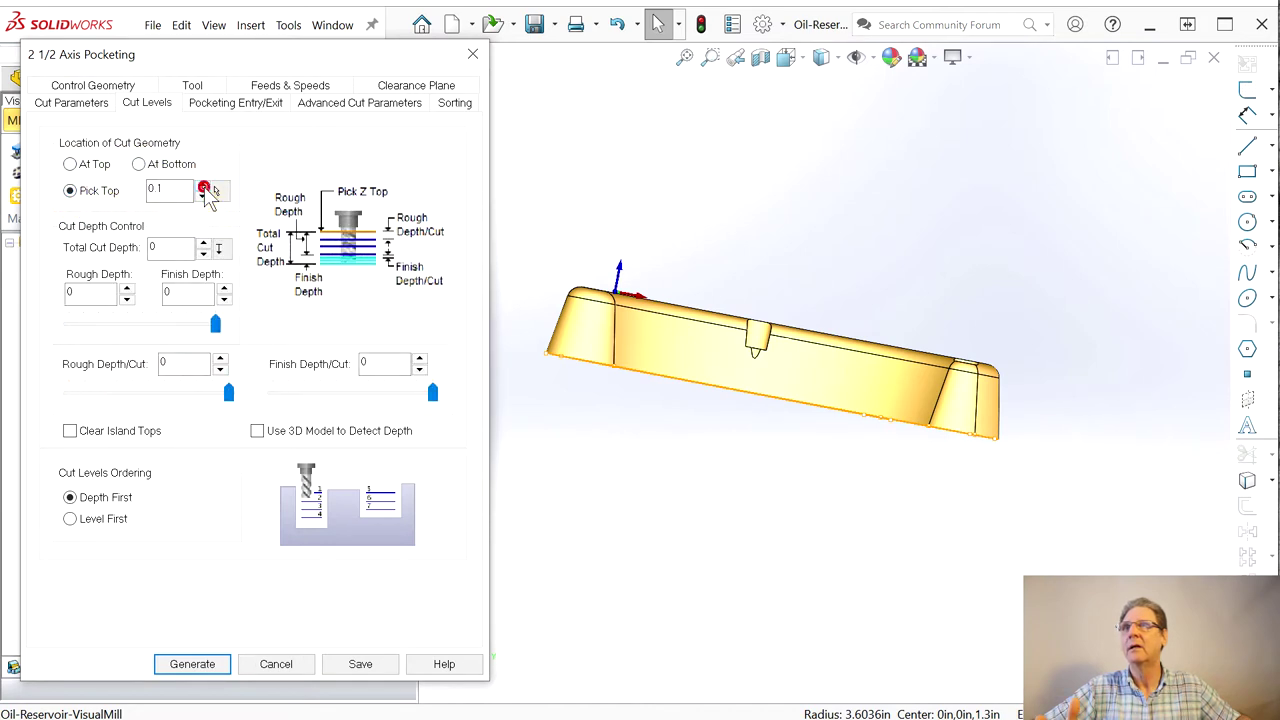
Apply a 0.1 total cut depth and regenerate the Face outer toolpath
click(203, 243)
click(207, 662)
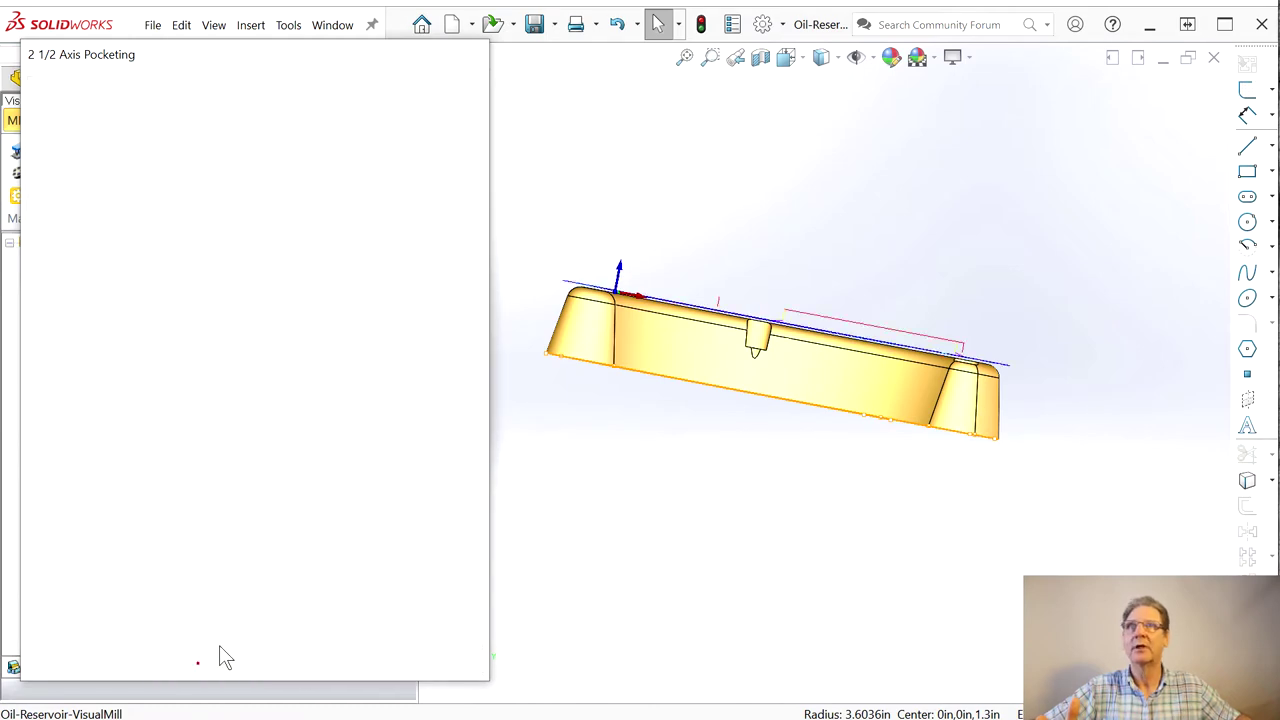
middle_drag(611, 409, 614, 440)
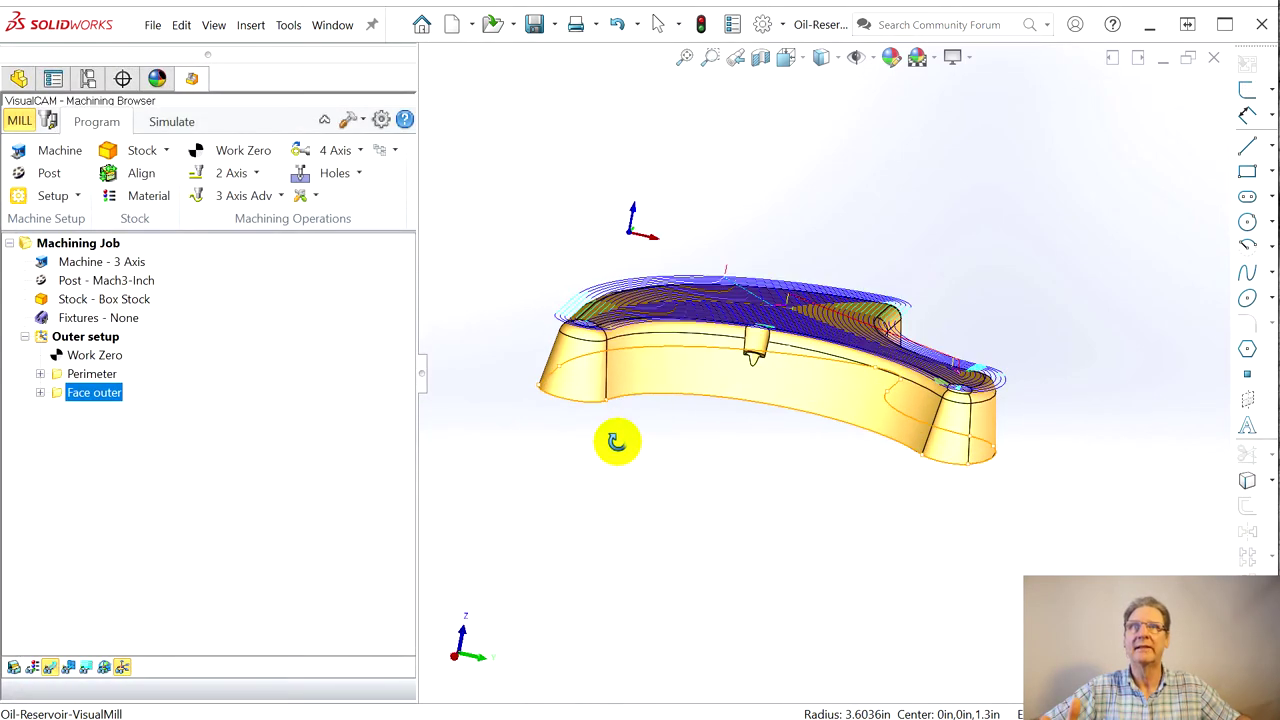
click(57, 395)
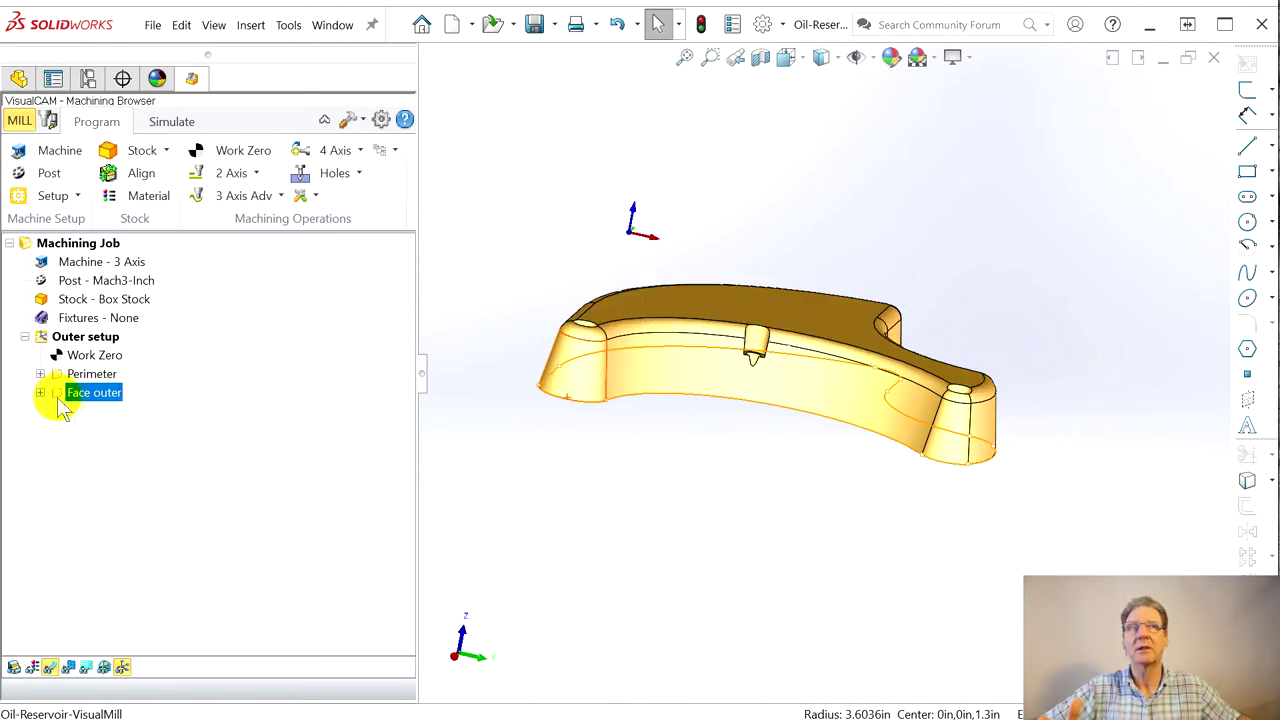
Pick a model-edge point to lower Face outer's cut top to -0.05, then regenerate
drag(429, 27, 251, 26)
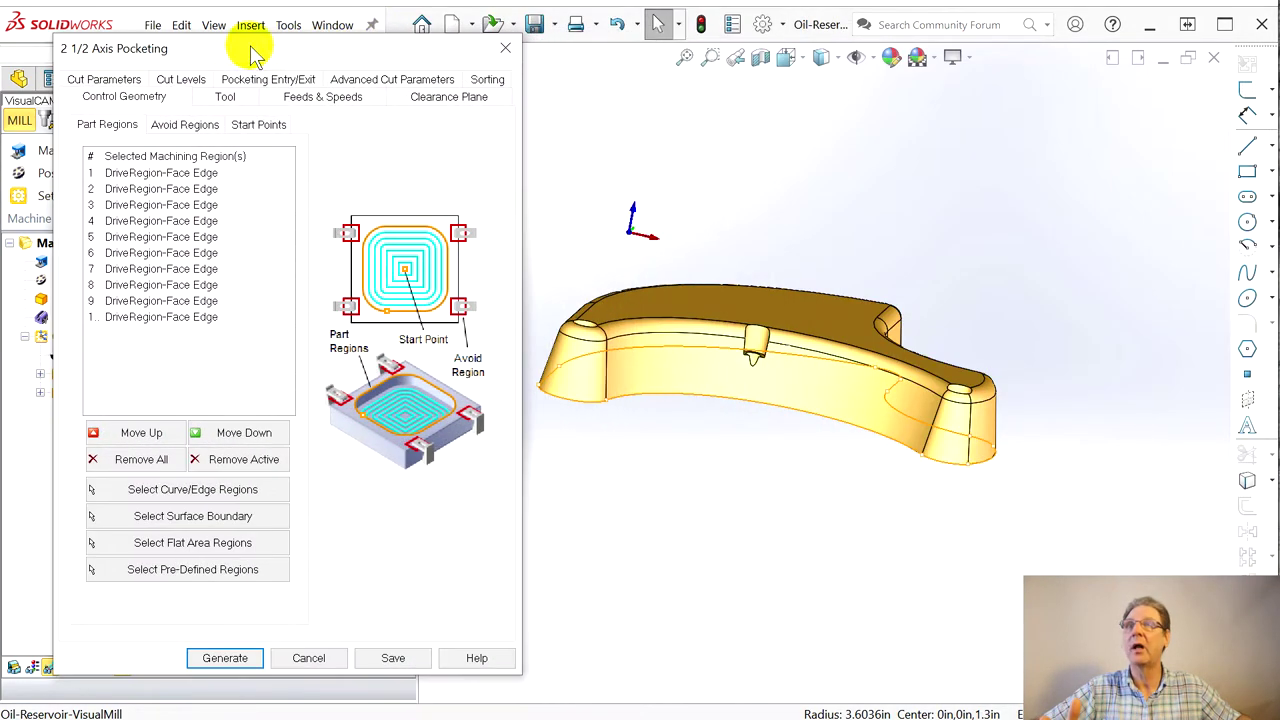
click(176, 79)
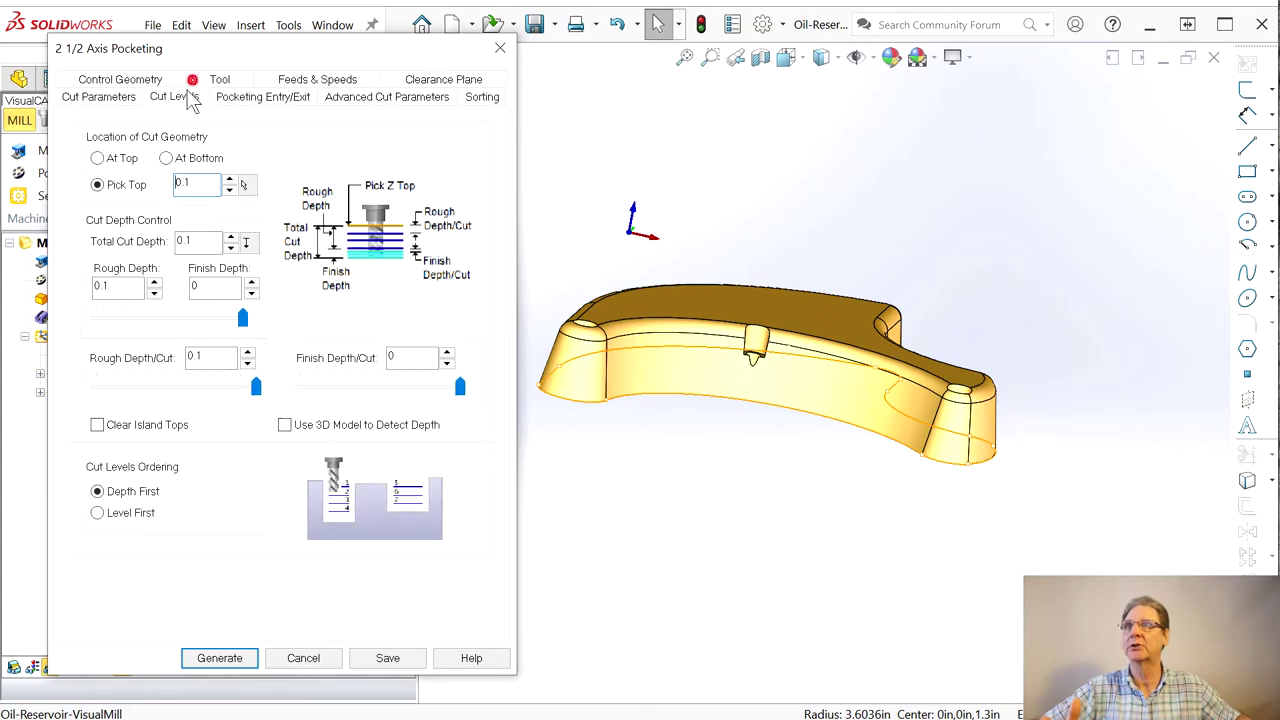
click(246, 187)
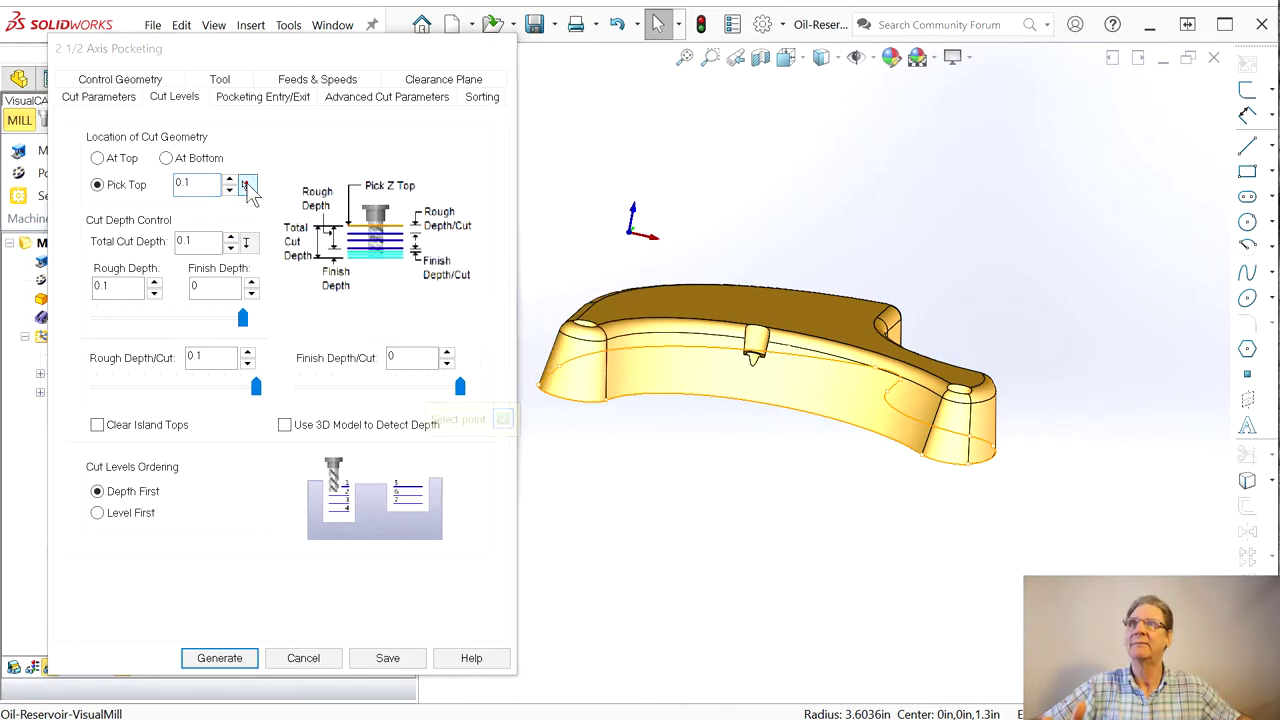
click(588, 318)
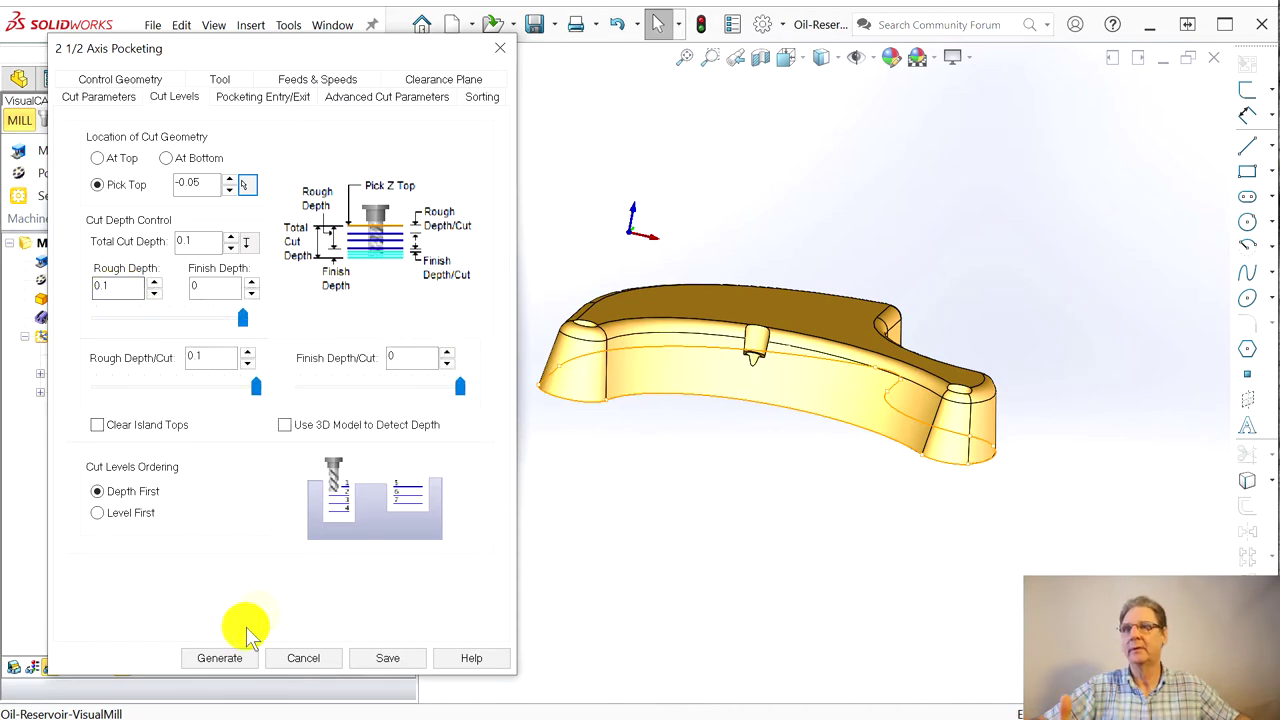
click(212, 658)
middle_drag(597, 474, 600, 429)
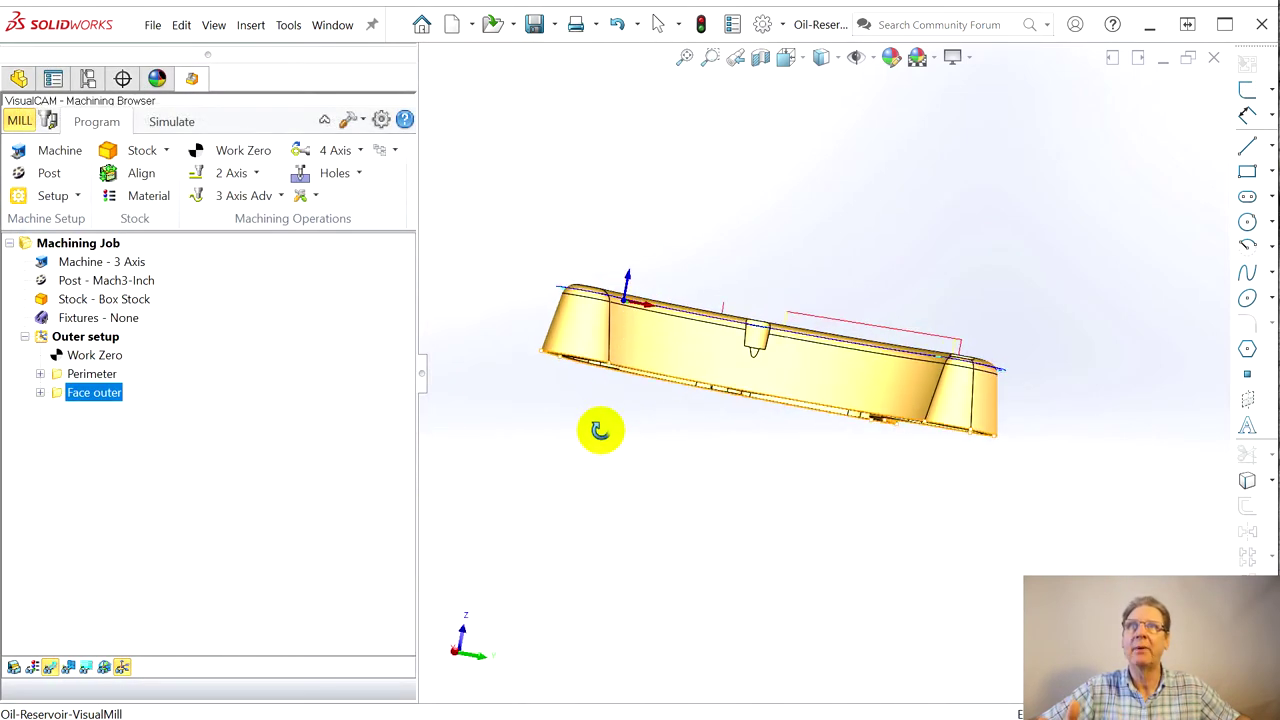
click(96, 402)
Set Face outer's rough depth to 0.05 in Cut Levels and regenerate the toolpath
click(151, 403)
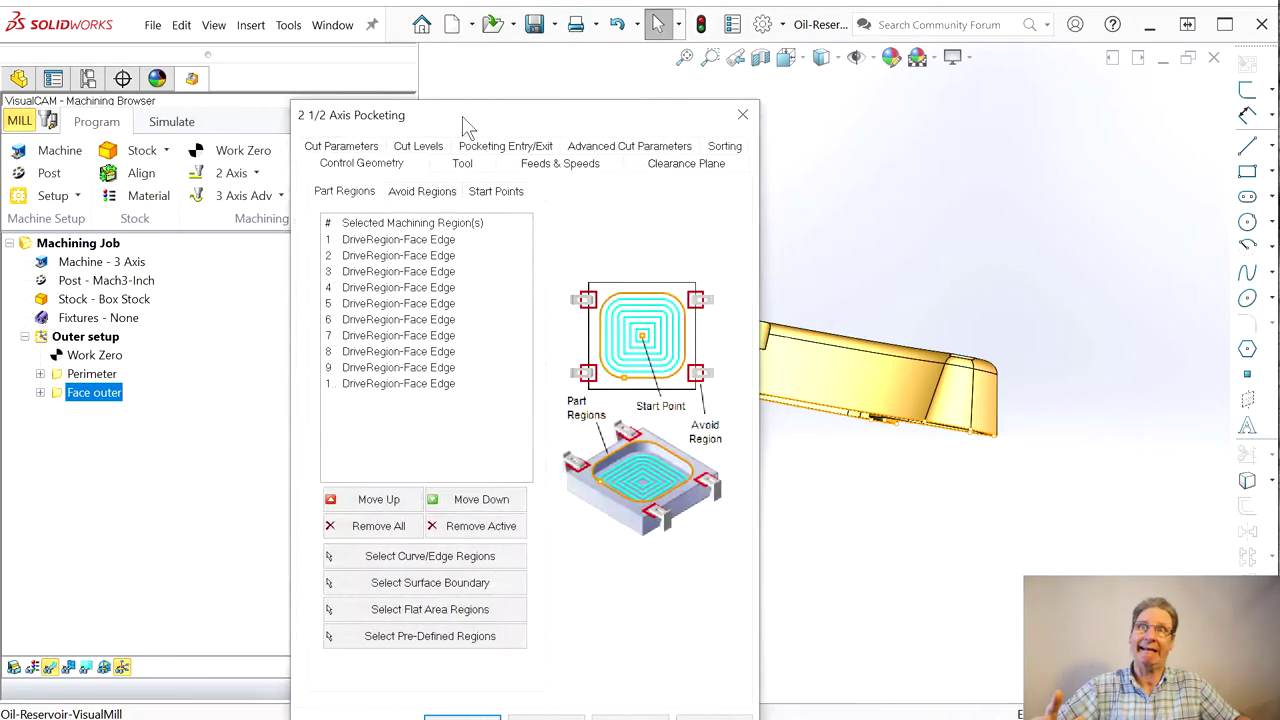
drag(466, 126, 263, 109)
click(200, 135)
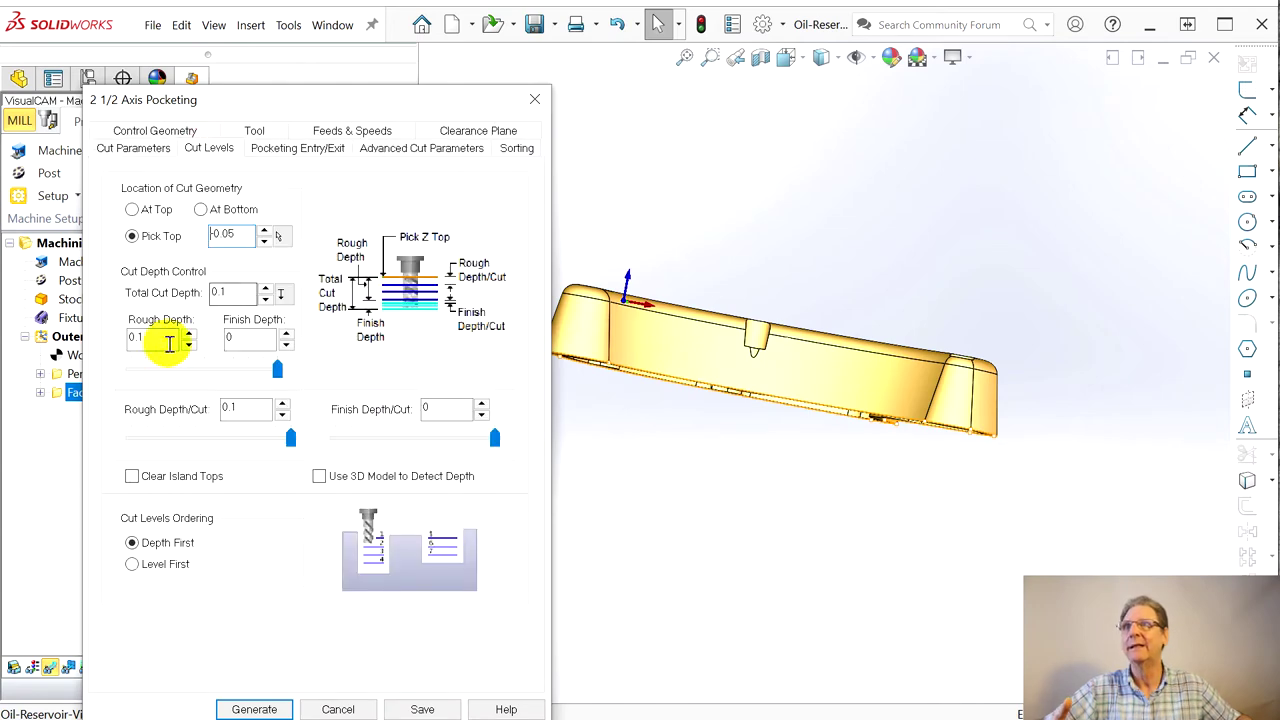
mouse_move(136, 340)
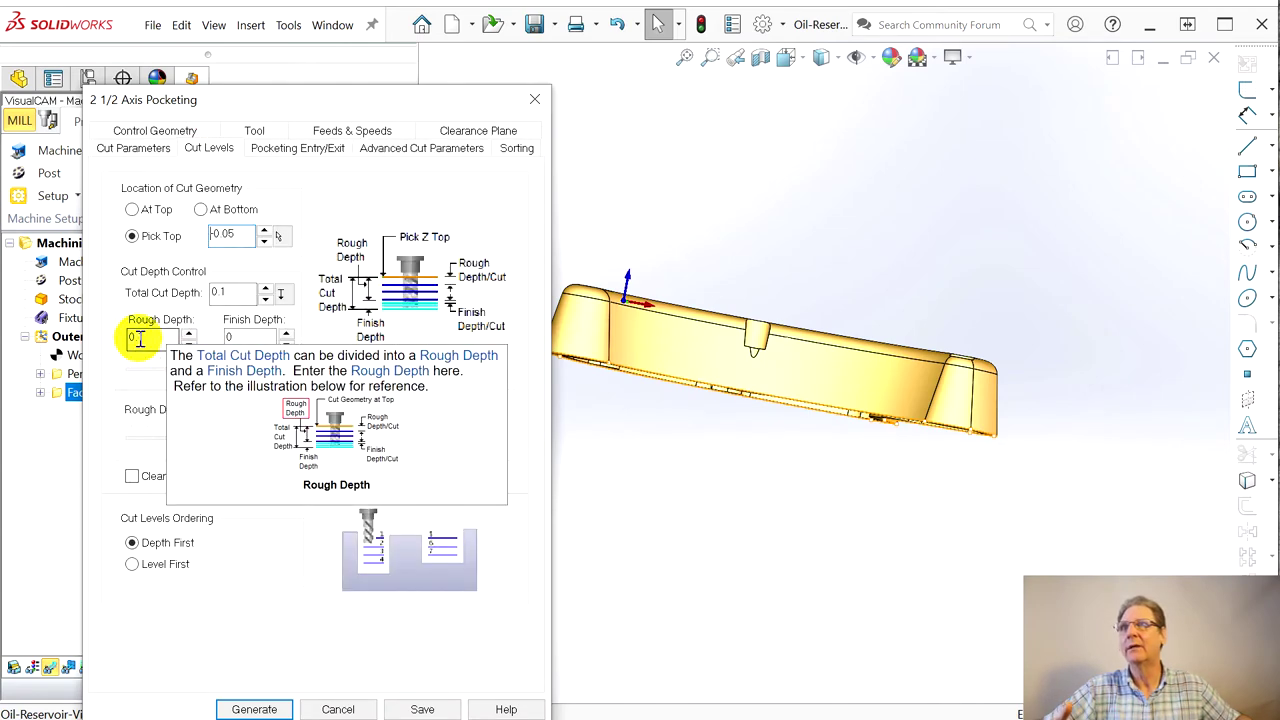
double_click(139, 338)
mouse_move(198, 370)
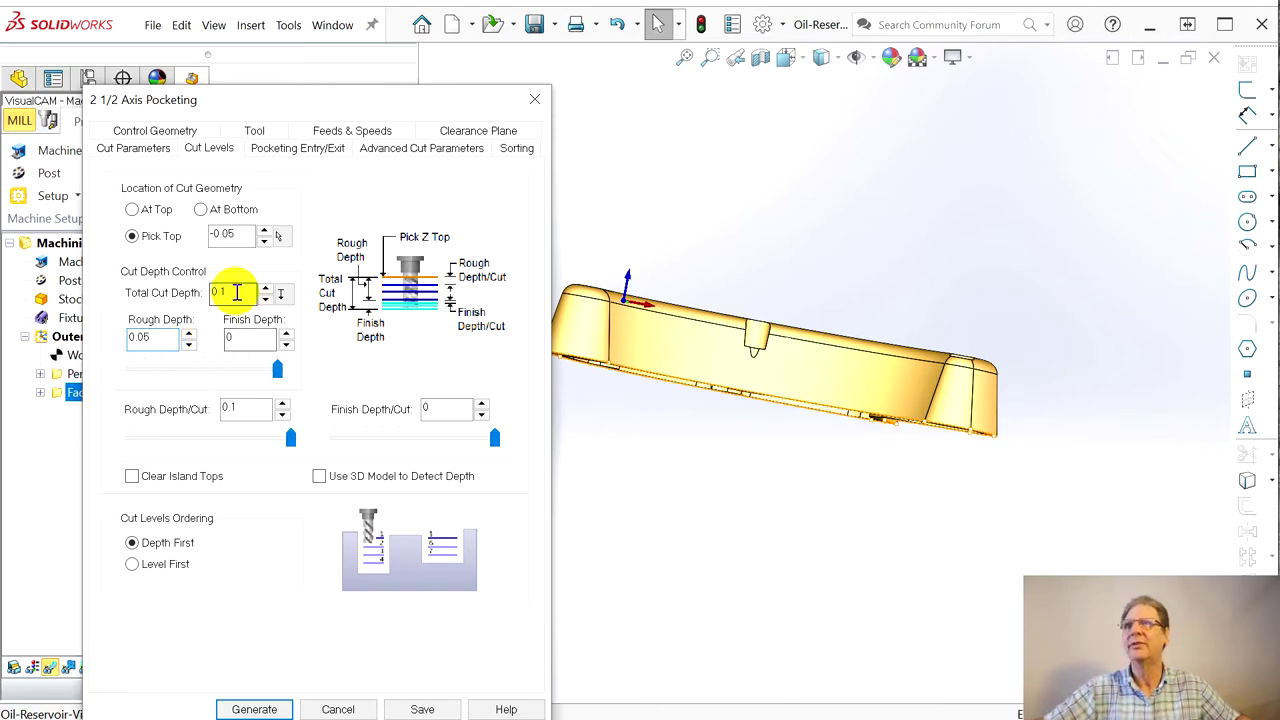
mouse_move(223, 292)
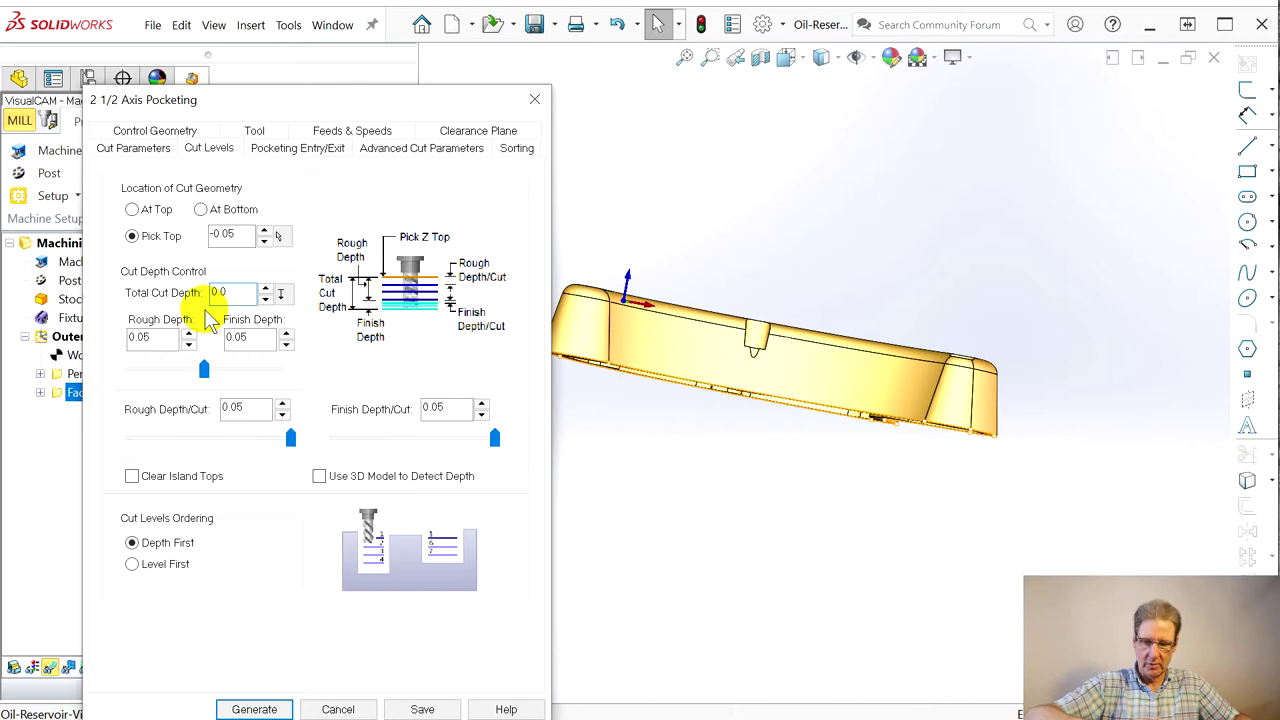
click(256, 708)
mouse_move(543, 486)
middle_down()
mouse_move(551, 477)
mouse_move(552, 490)
middle_up()
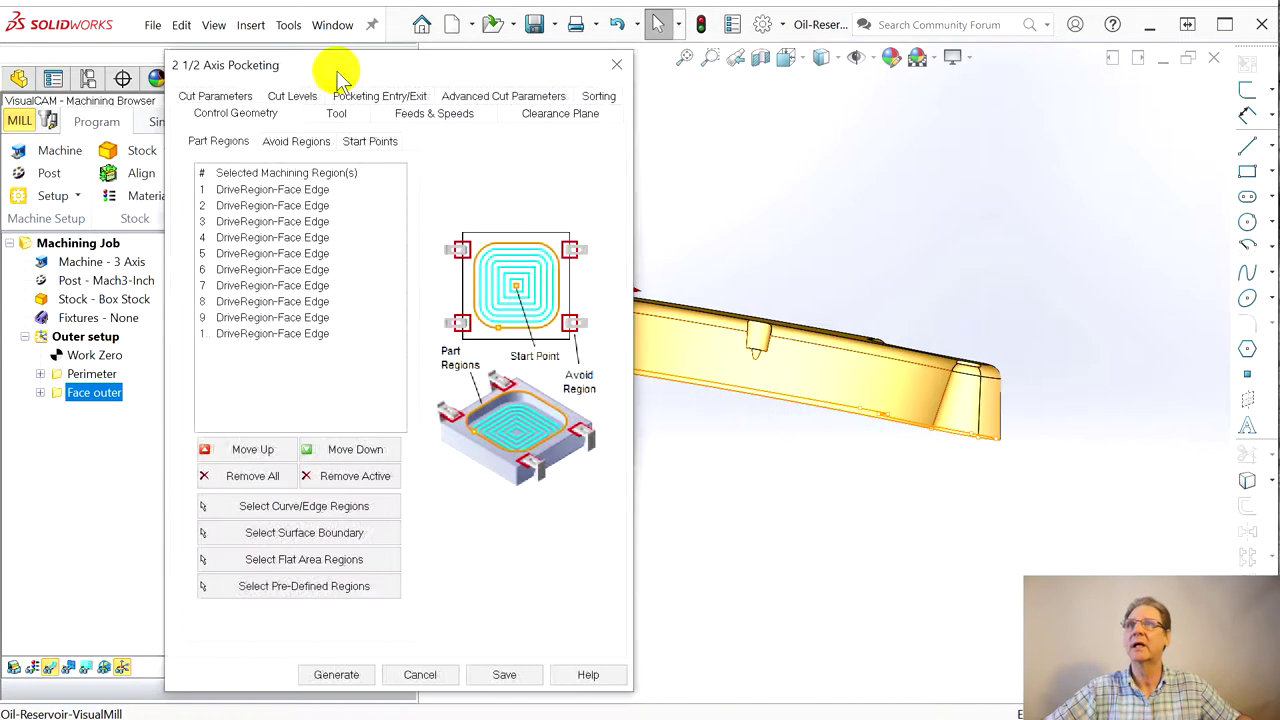
Measure Face outer's total cut depth from the bolt counterbore to a part point, then regenerate
click(289, 97)
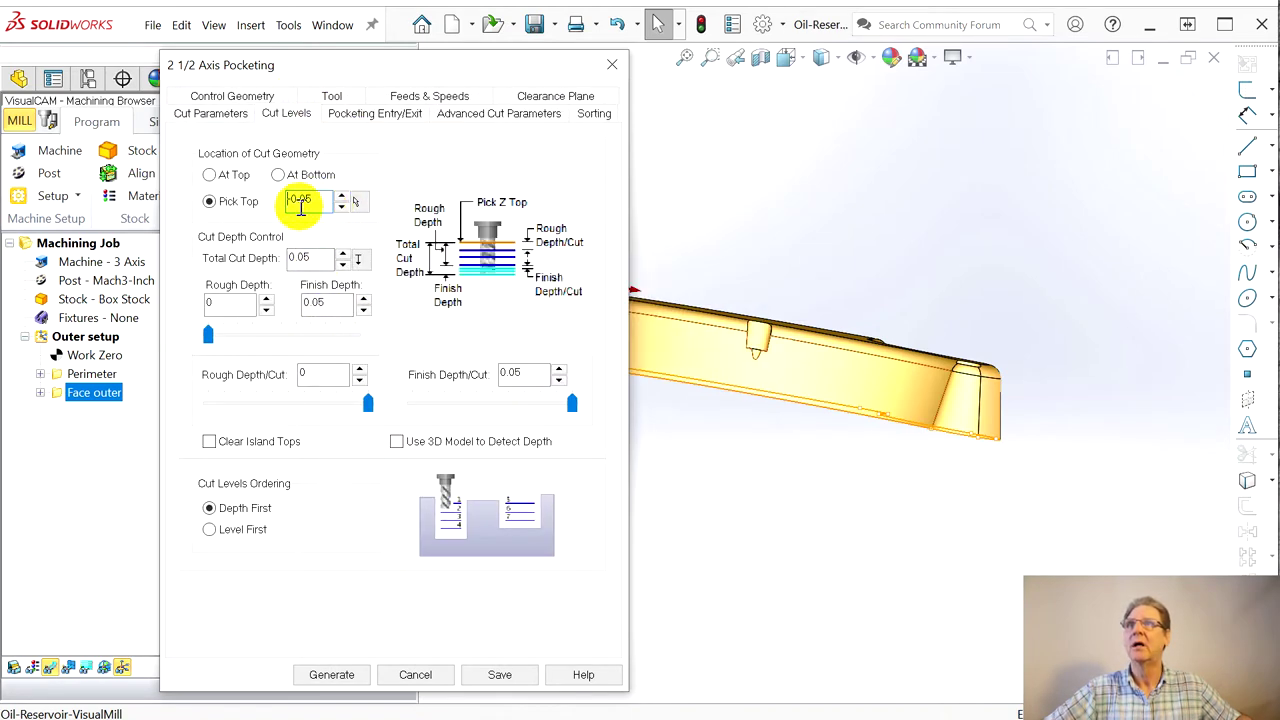
mouse_move(305, 205)
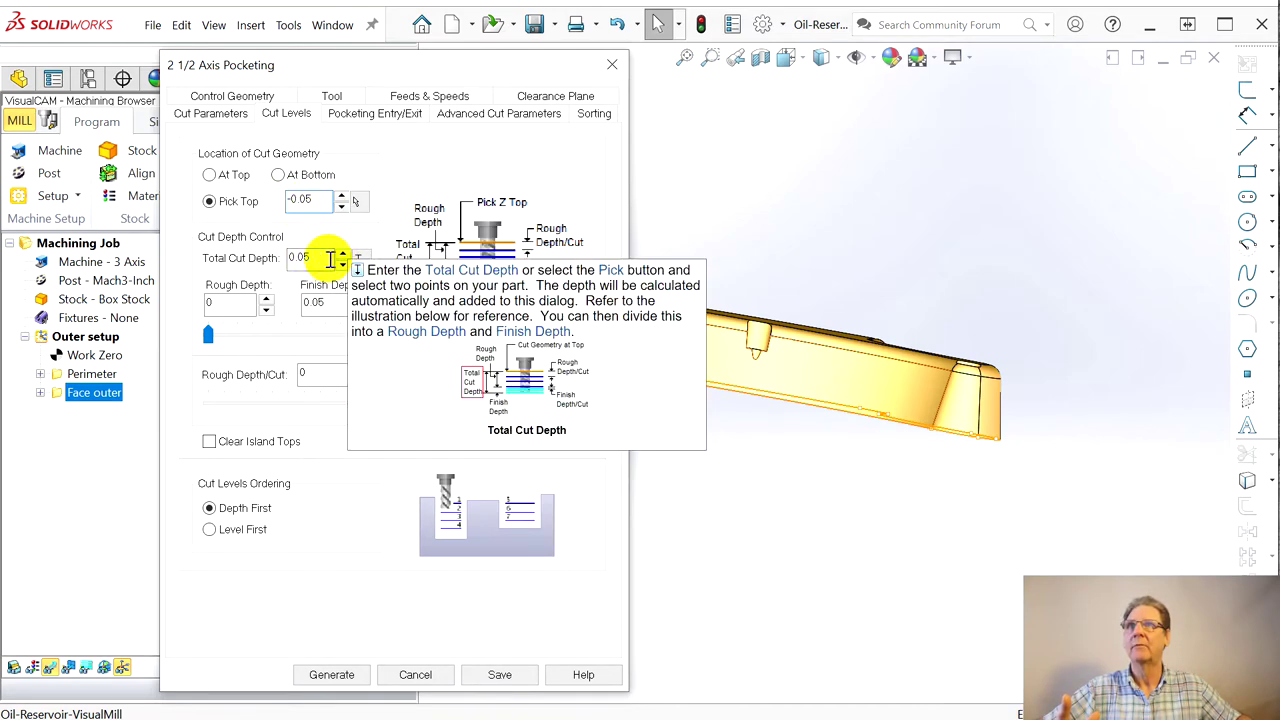
click(357, 258)
middle_drag(566, 294, 560, 363)
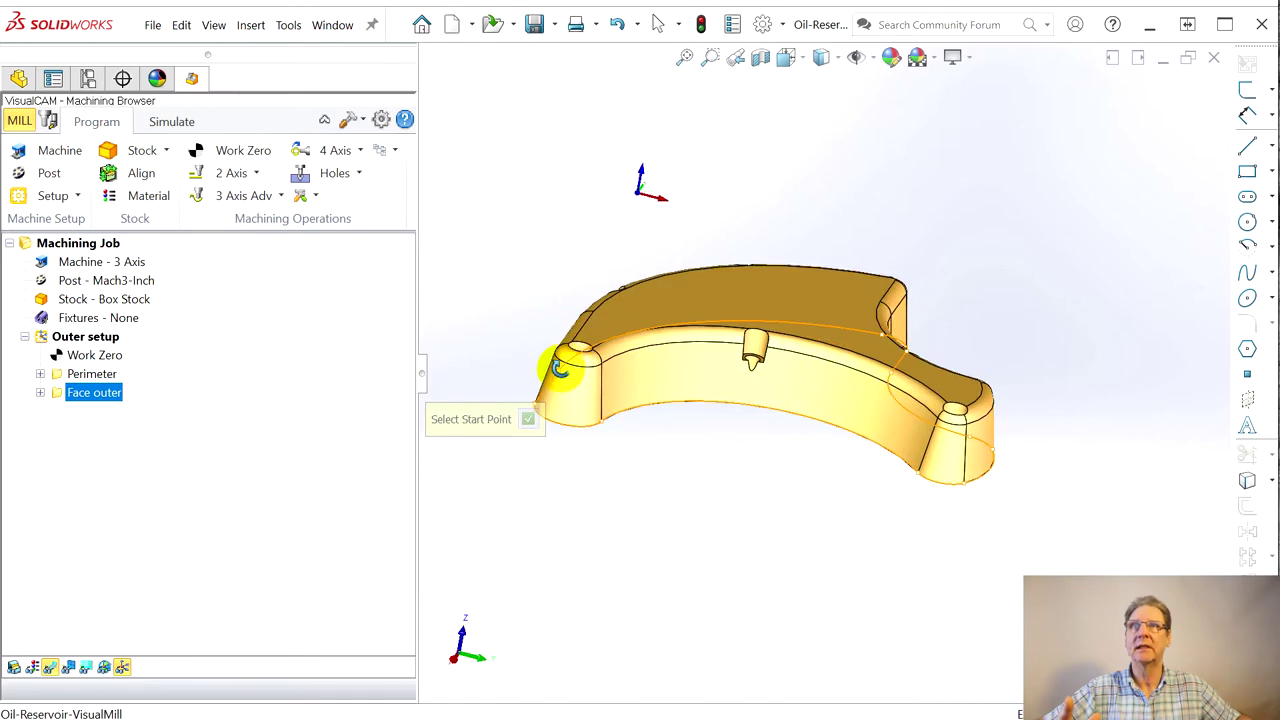
click(578, 350)
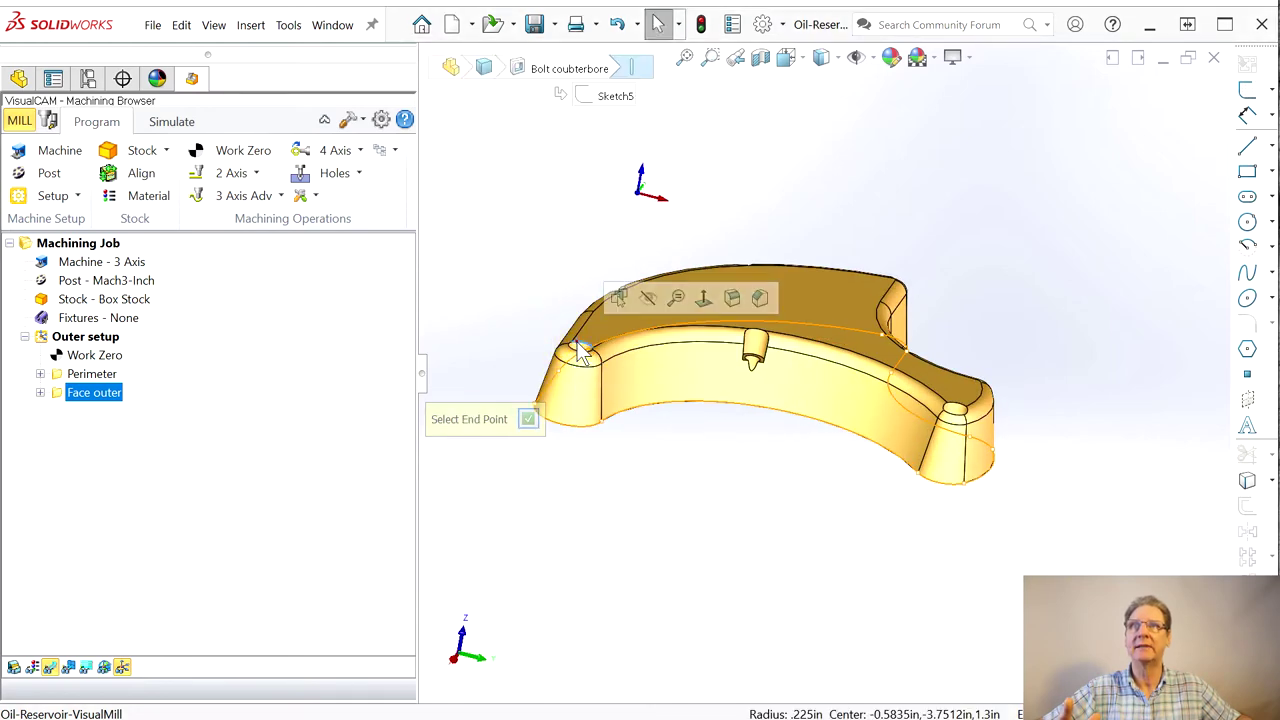
click(585, 343)
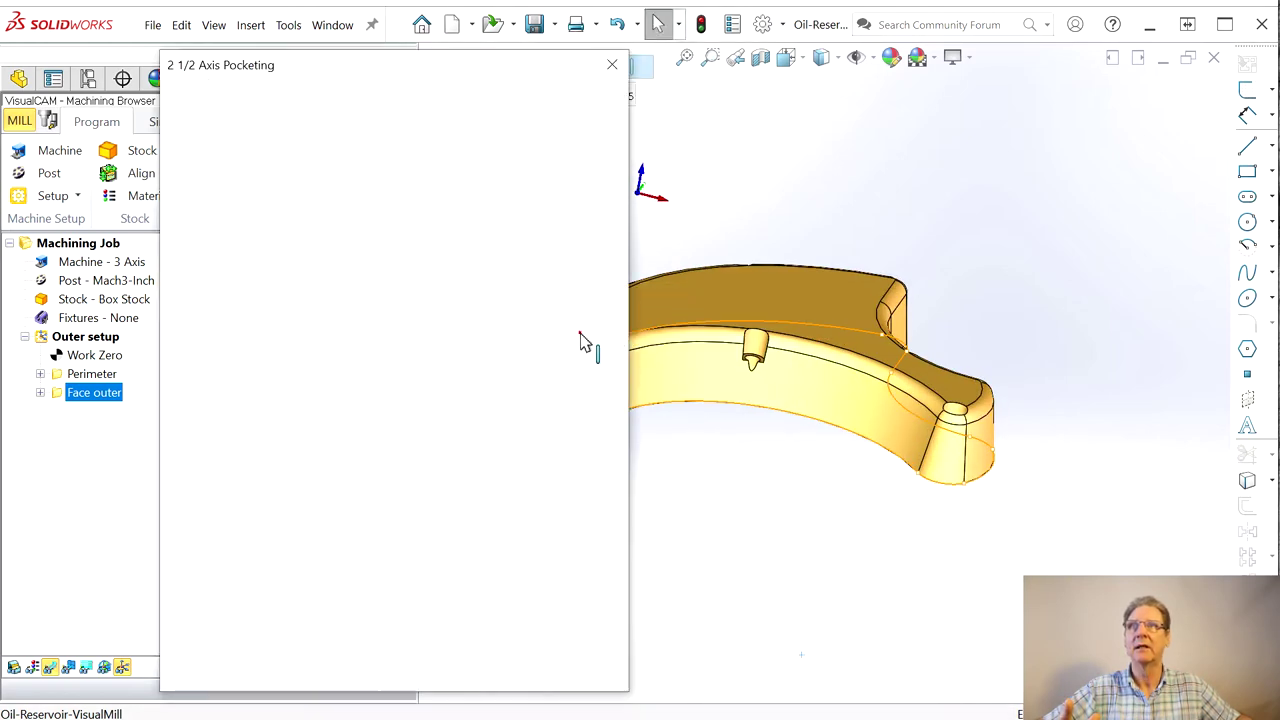
click(331, 675)
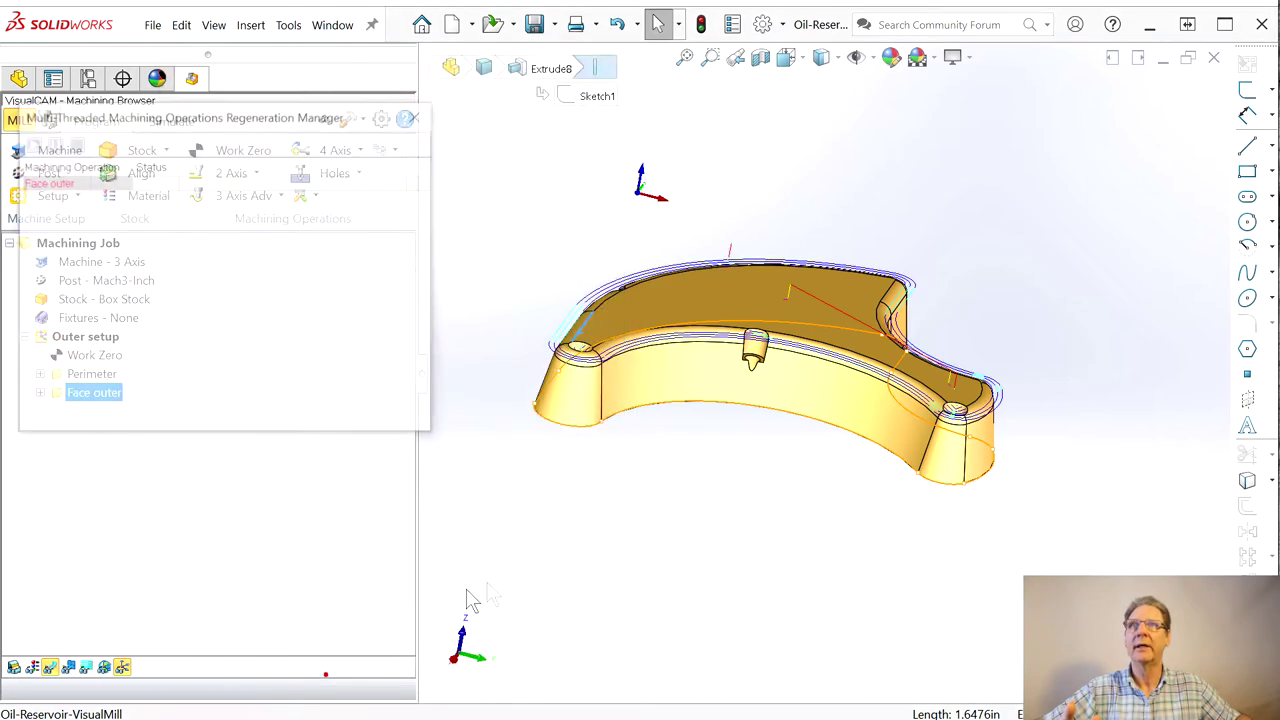
middle_drag(591, 557, 566, 650)
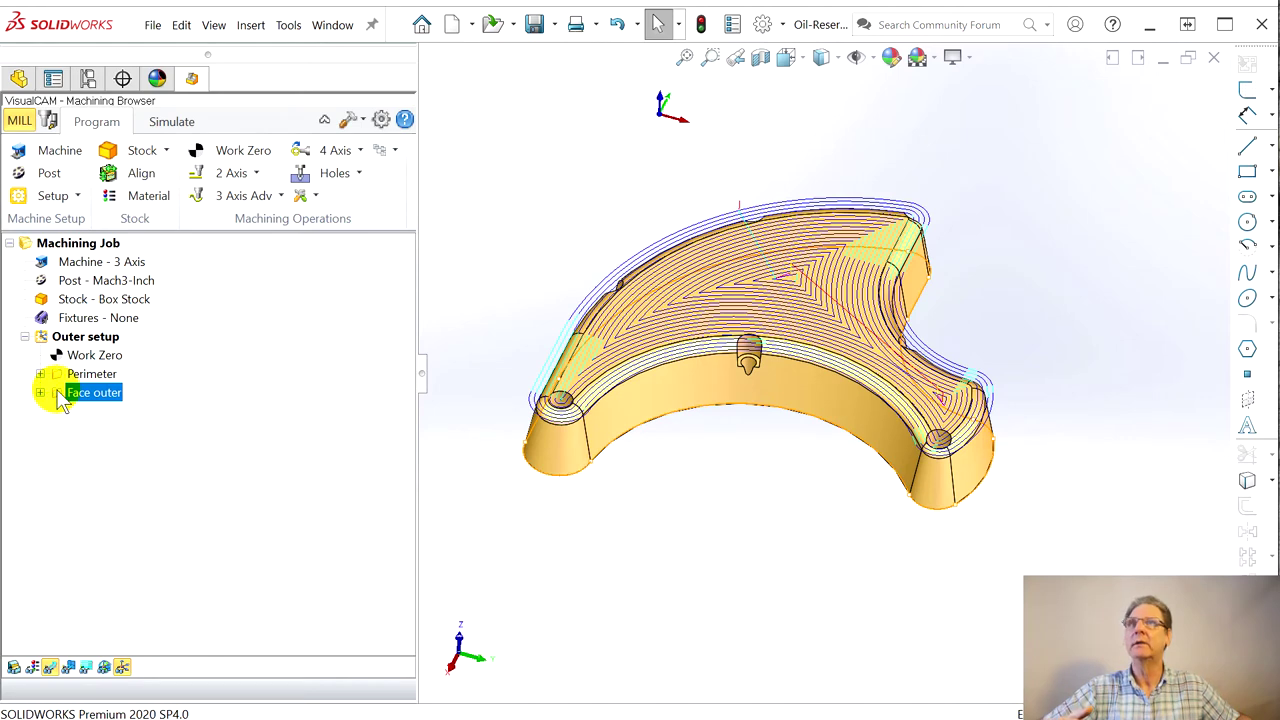
middle_drag(597, 489, 592, 452)
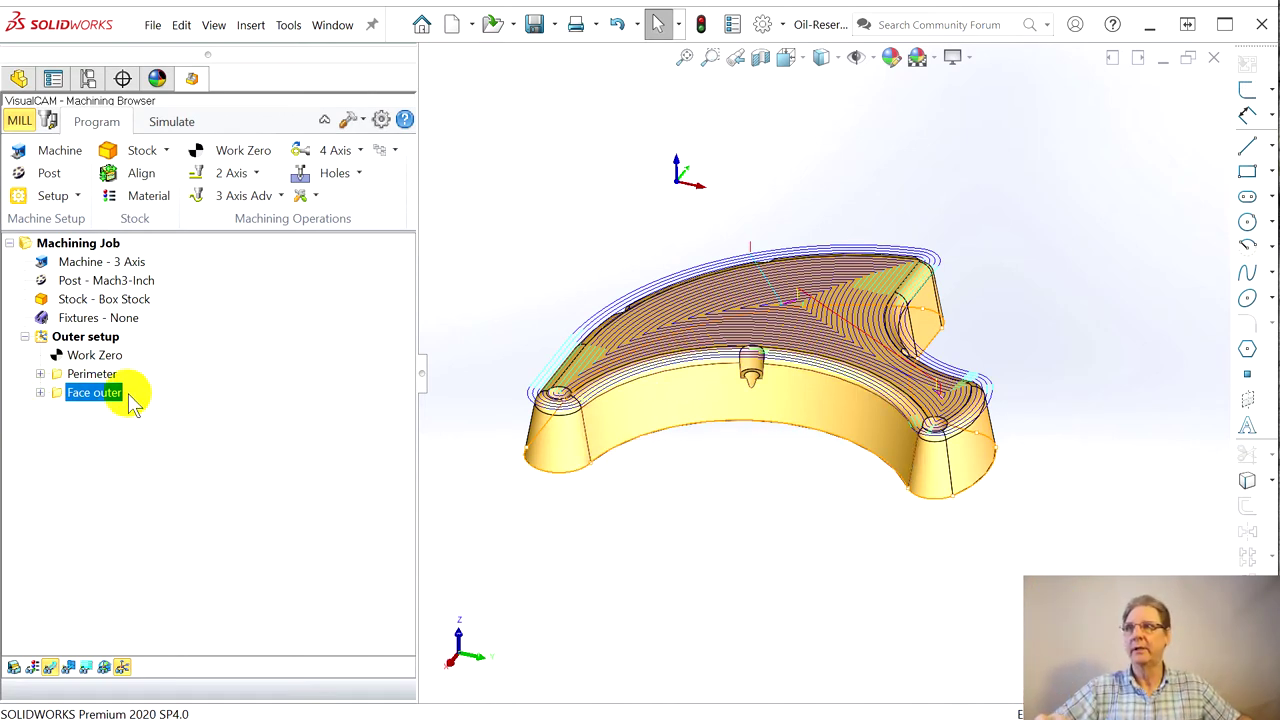
middle_drag(680, 365, 757, 366)
scroll(757, 366, down, 3)
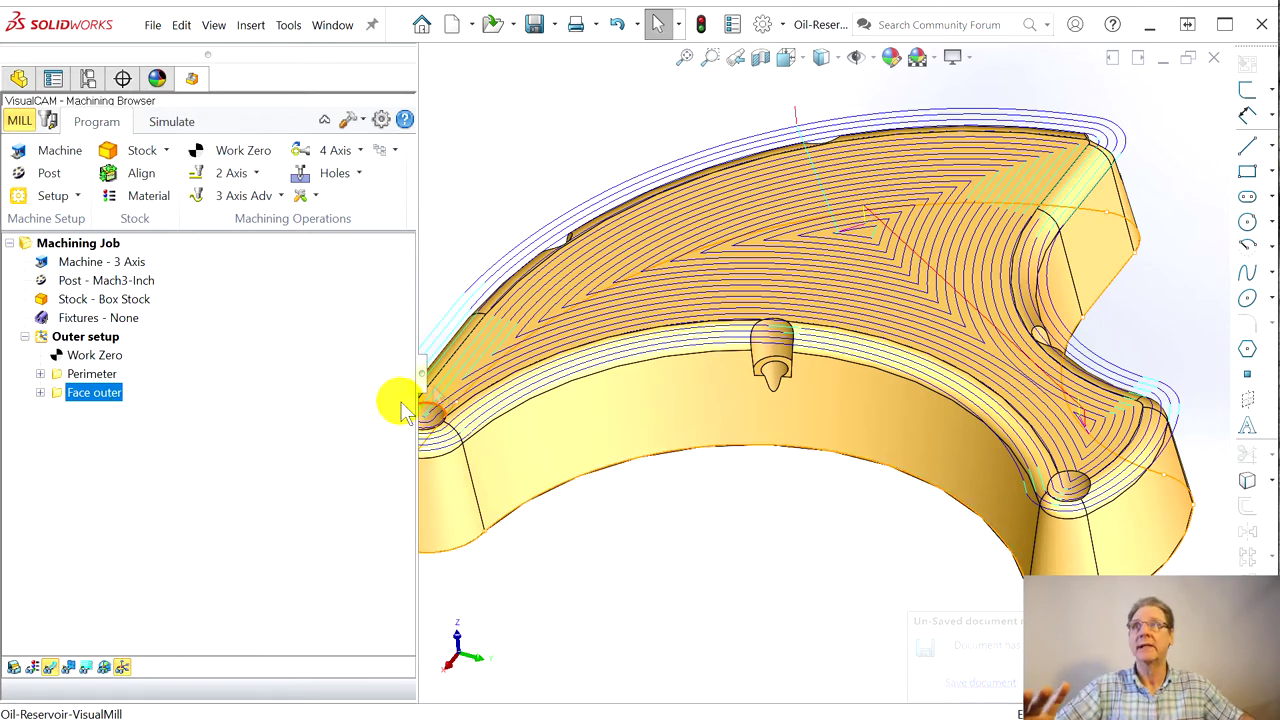
click(17, 79)
Roll the model back below Outside Fillet and regenerate the Perimeter toolpath
drag(120, 480, 120, 373)
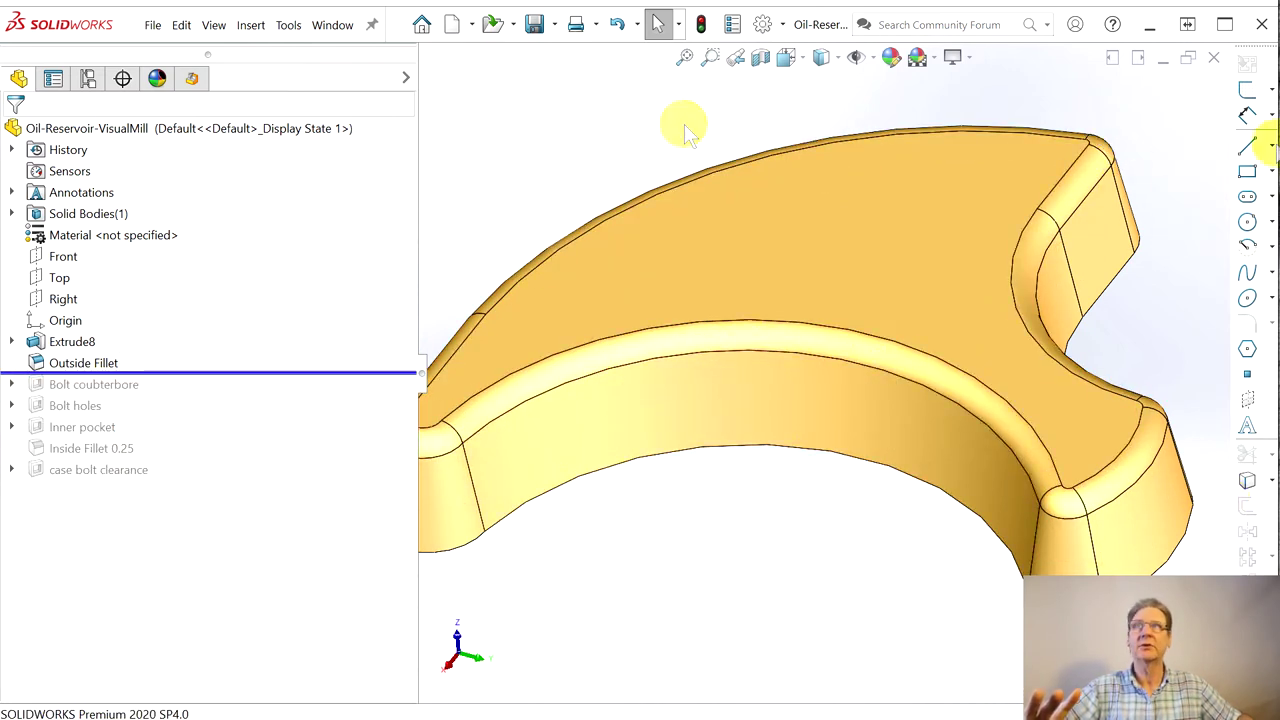
click(190, 80)
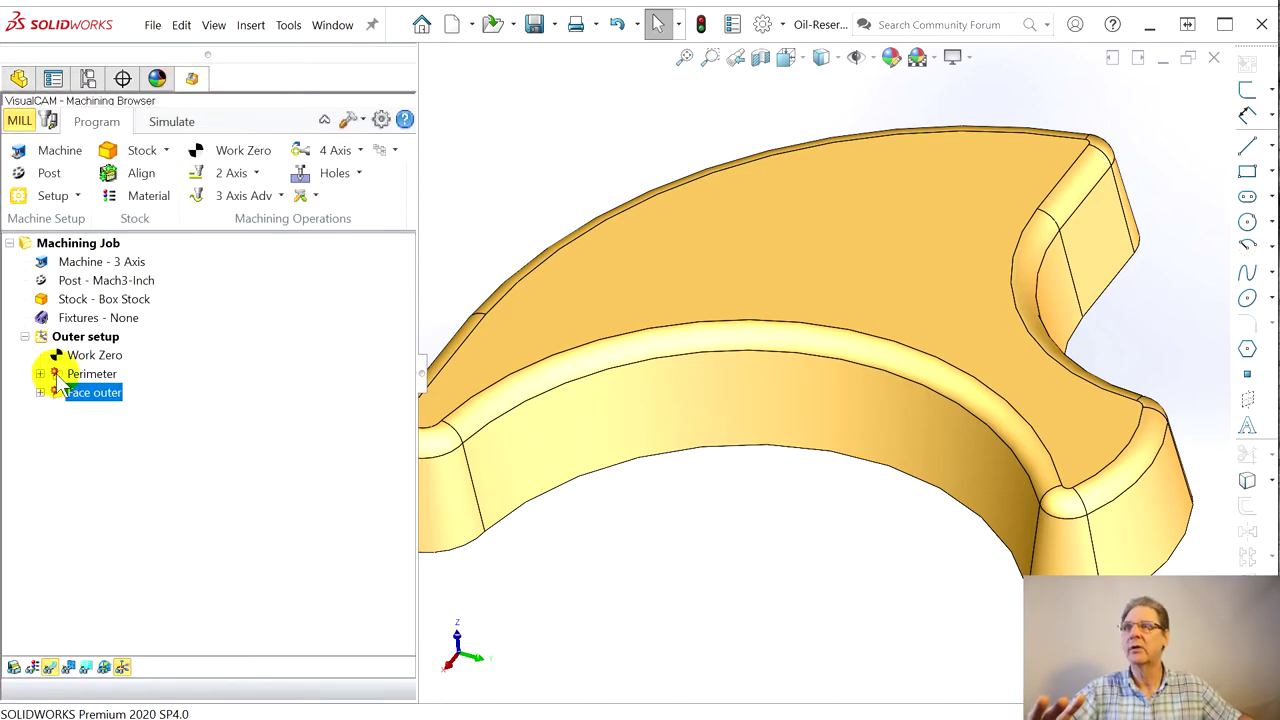
right_click(86, 388)
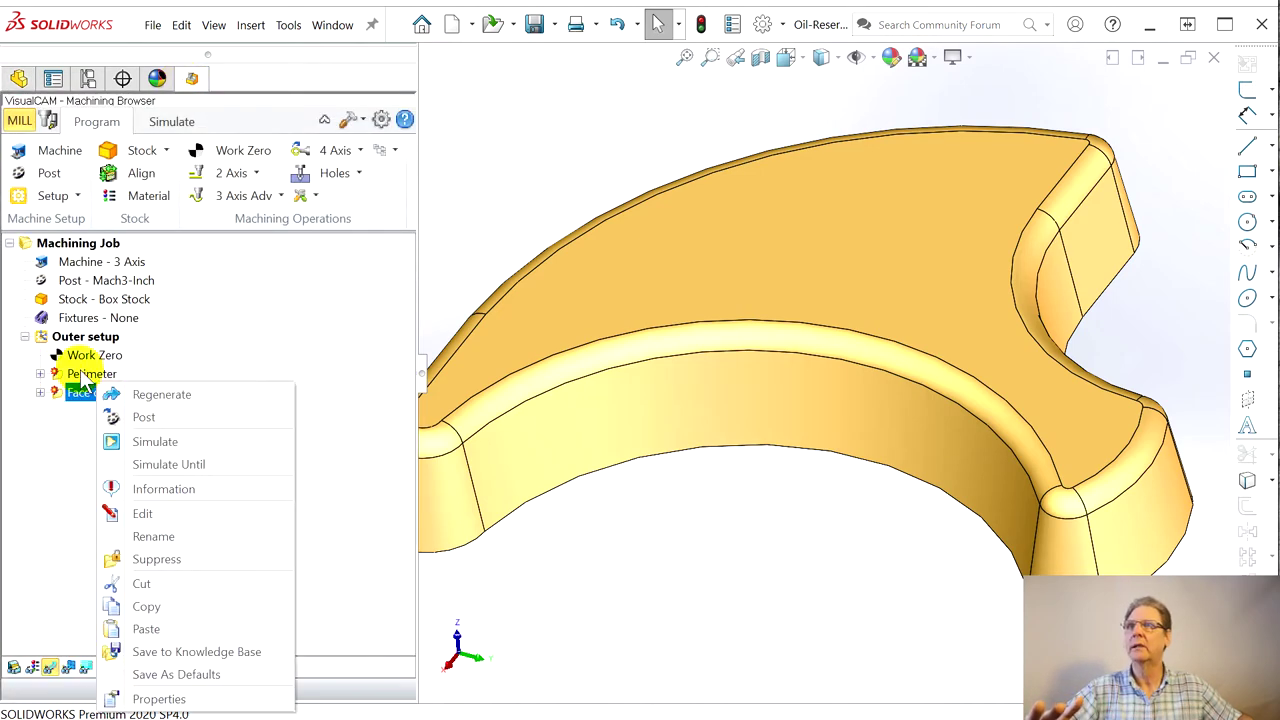
click(85, 374)
right_click(90, 378)
click(155, 384)
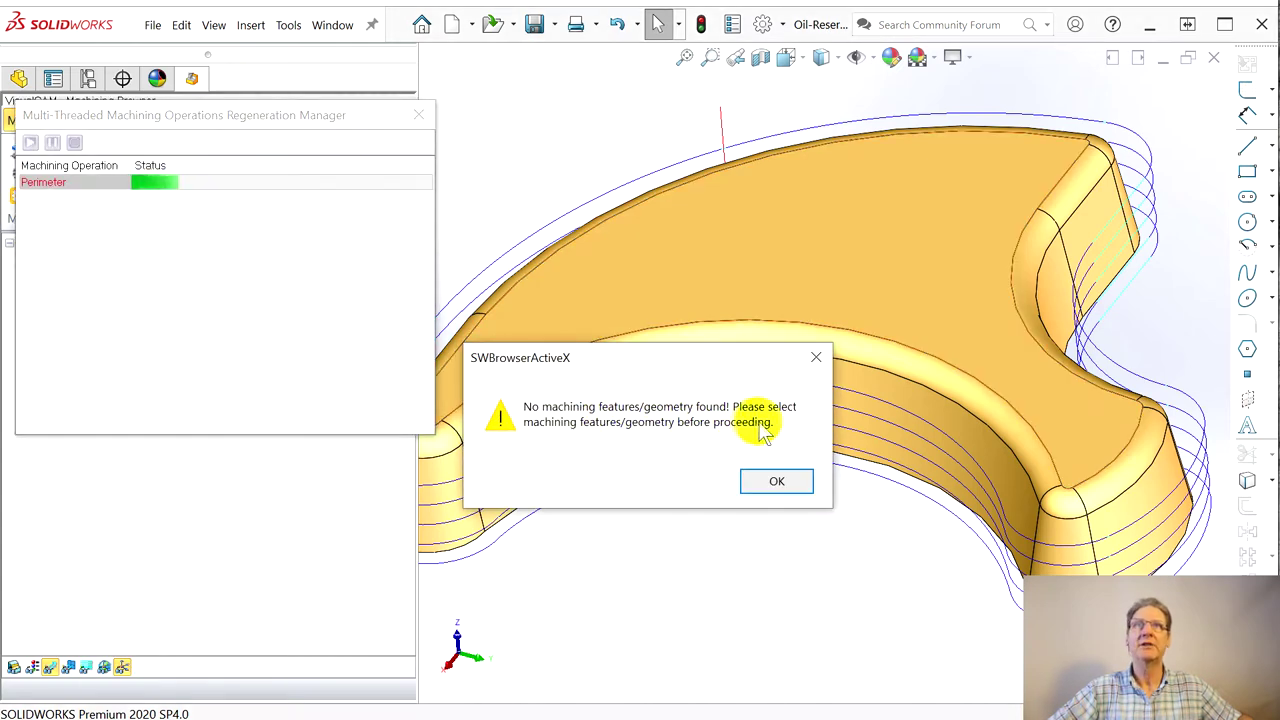
Dismiss the missing-geometry warning and show the whole part in isometric view
click(786, 486)
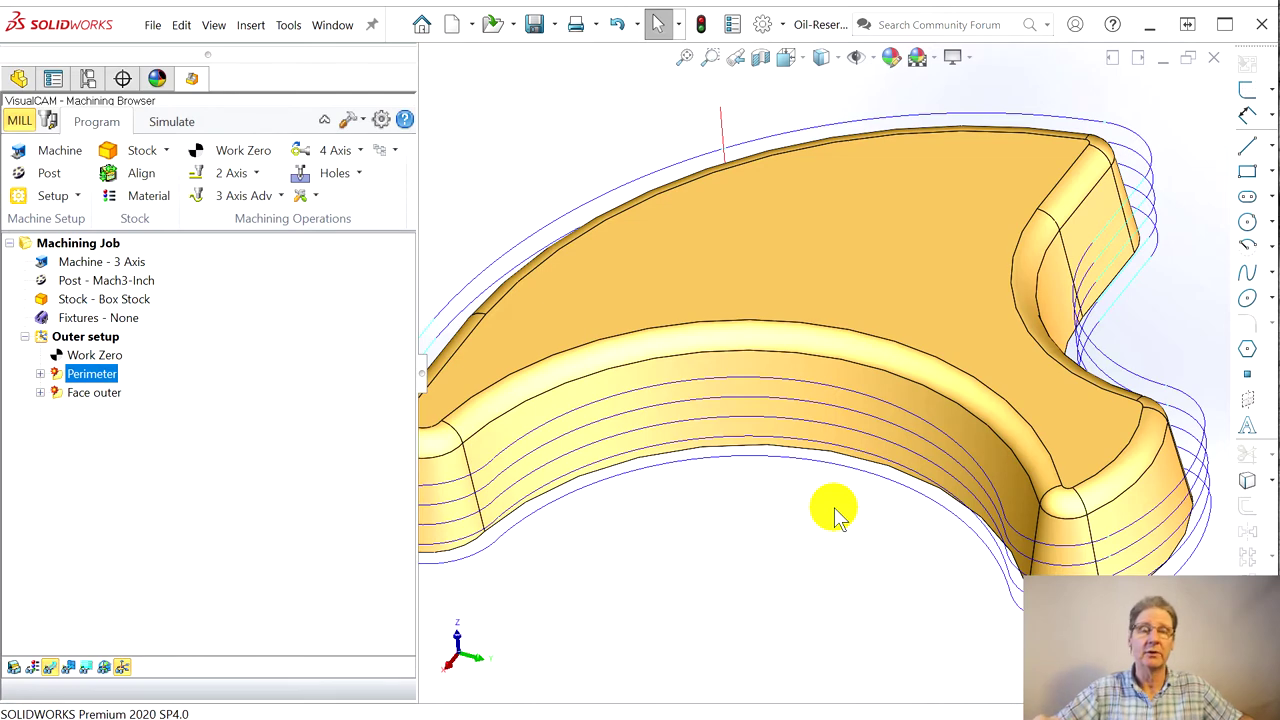
middle_drag(823, 523, 860, 425)
key(ctrl+7)
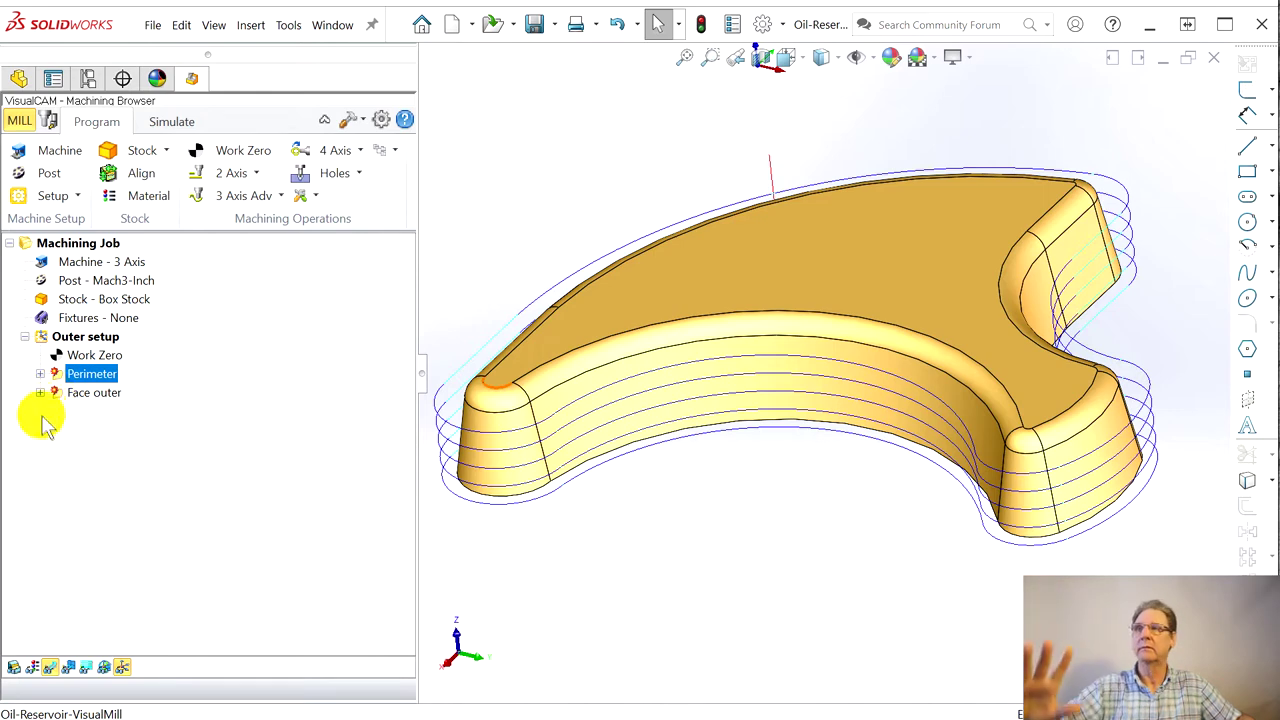
click(72, 393)
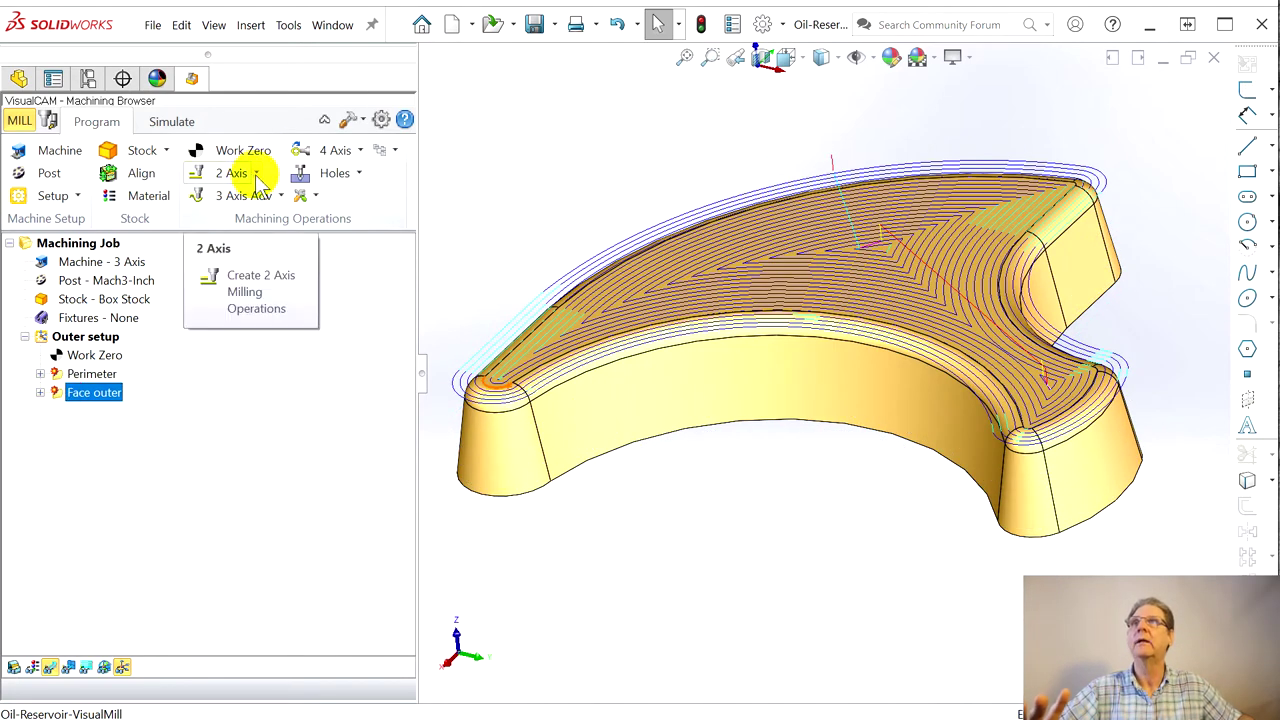
Create a Parallel Finishing operation from the 3 Axis Adv gallery, following Face outer
click(282, 197)
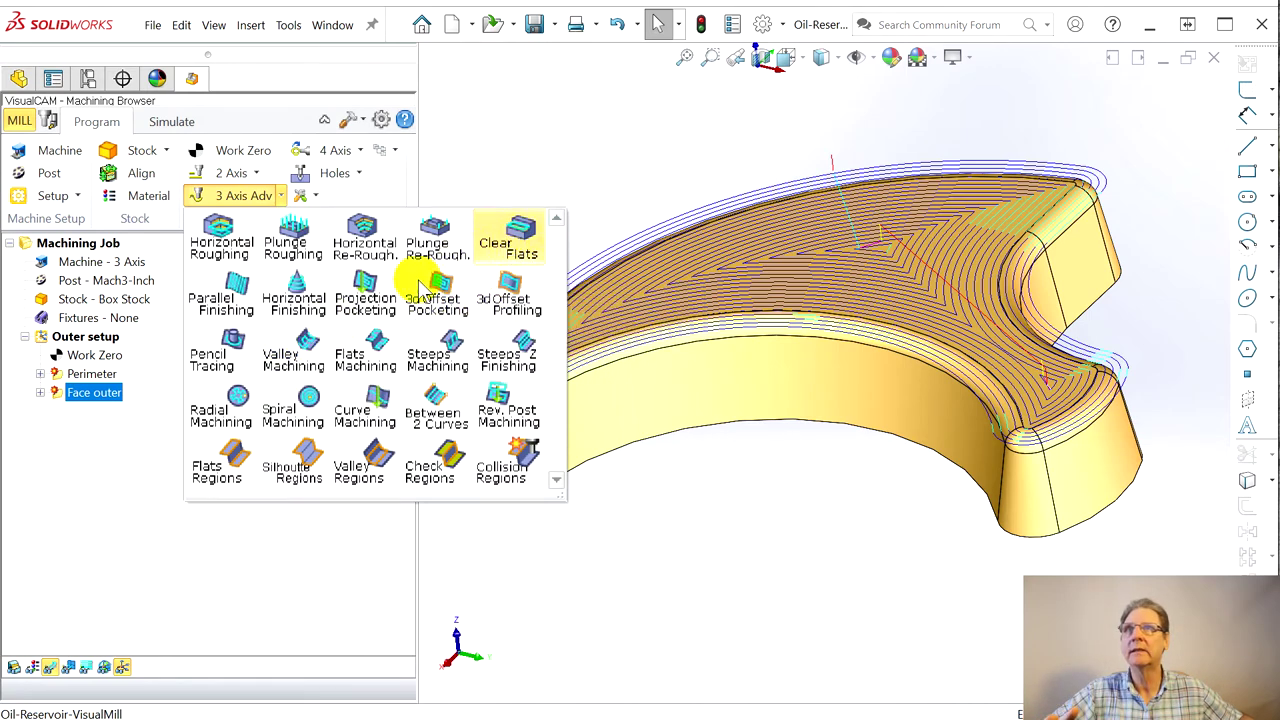
click(240, 295)
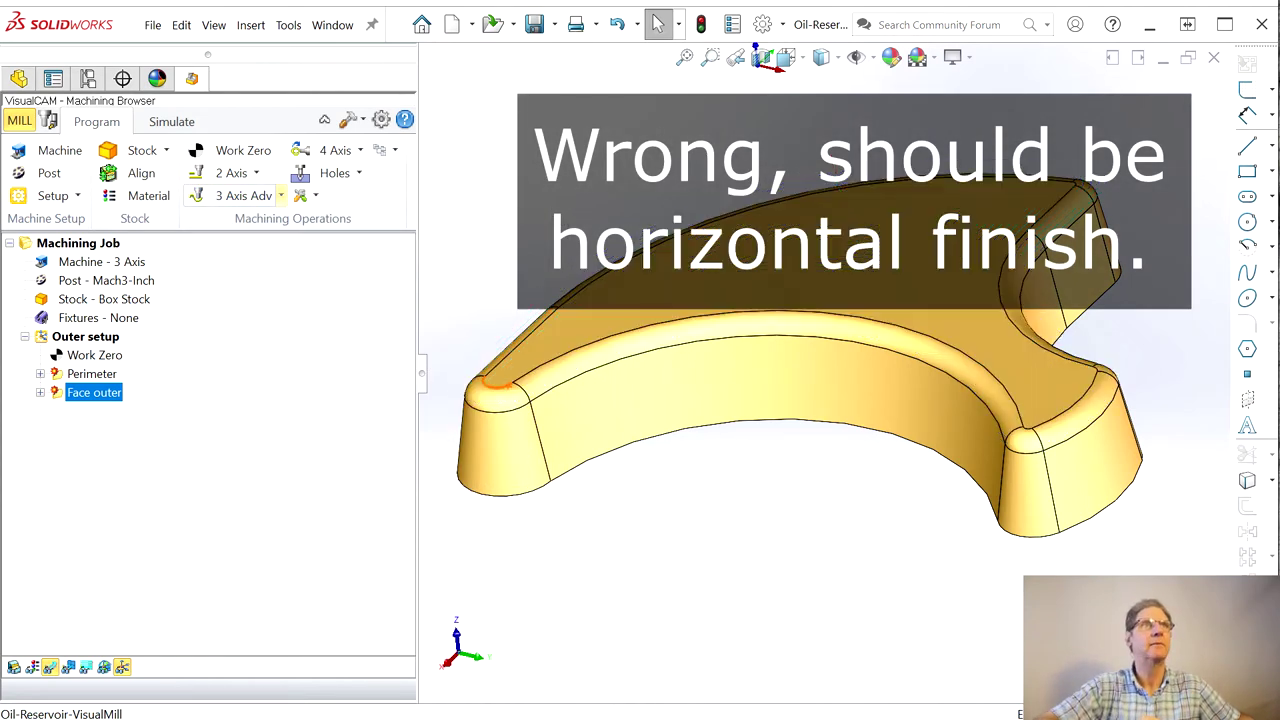
drag(312, 27, 205, 45)
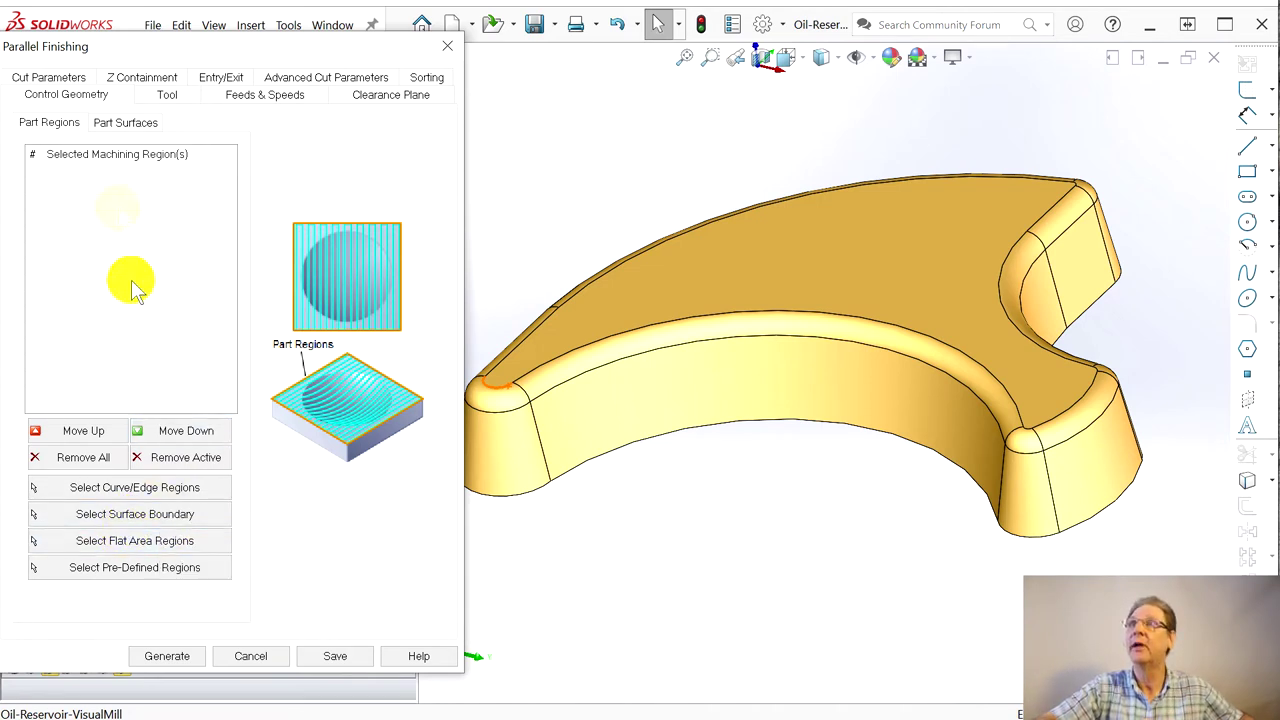
Set the Part Surfaces extent condition to PAST and begin selecting surfaces to machine
click(127, 124)
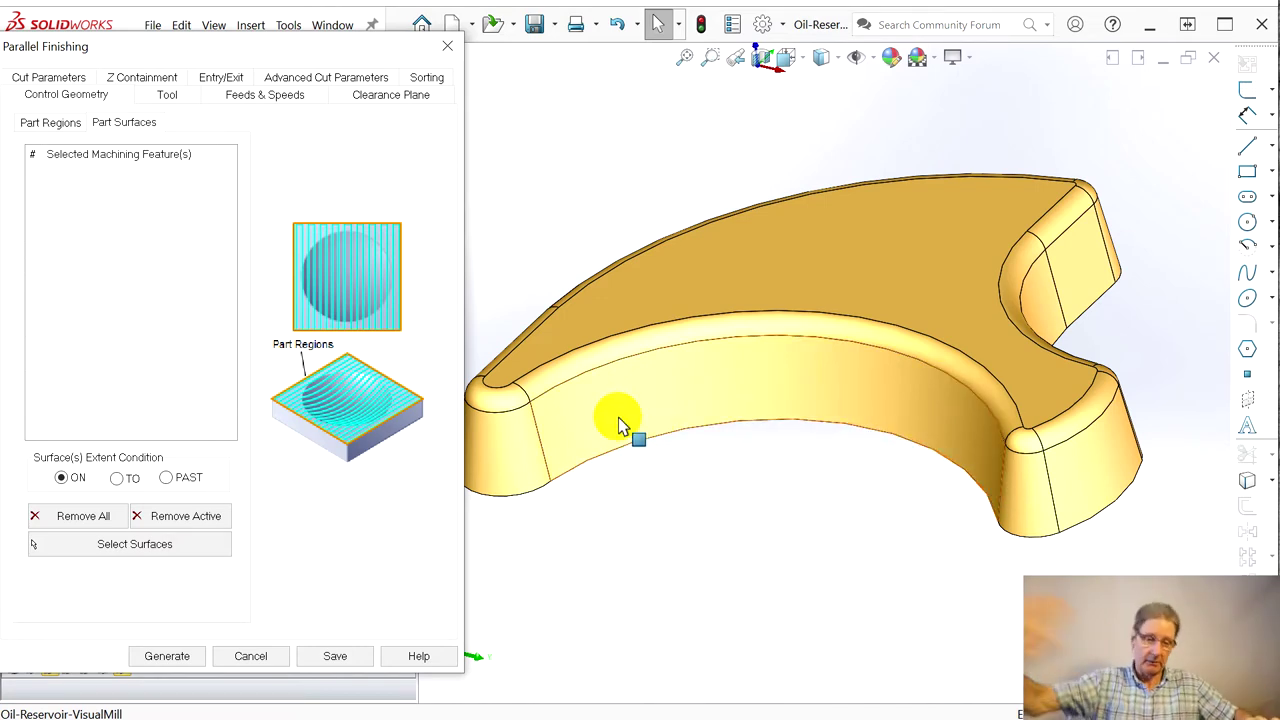
click(167, 478)
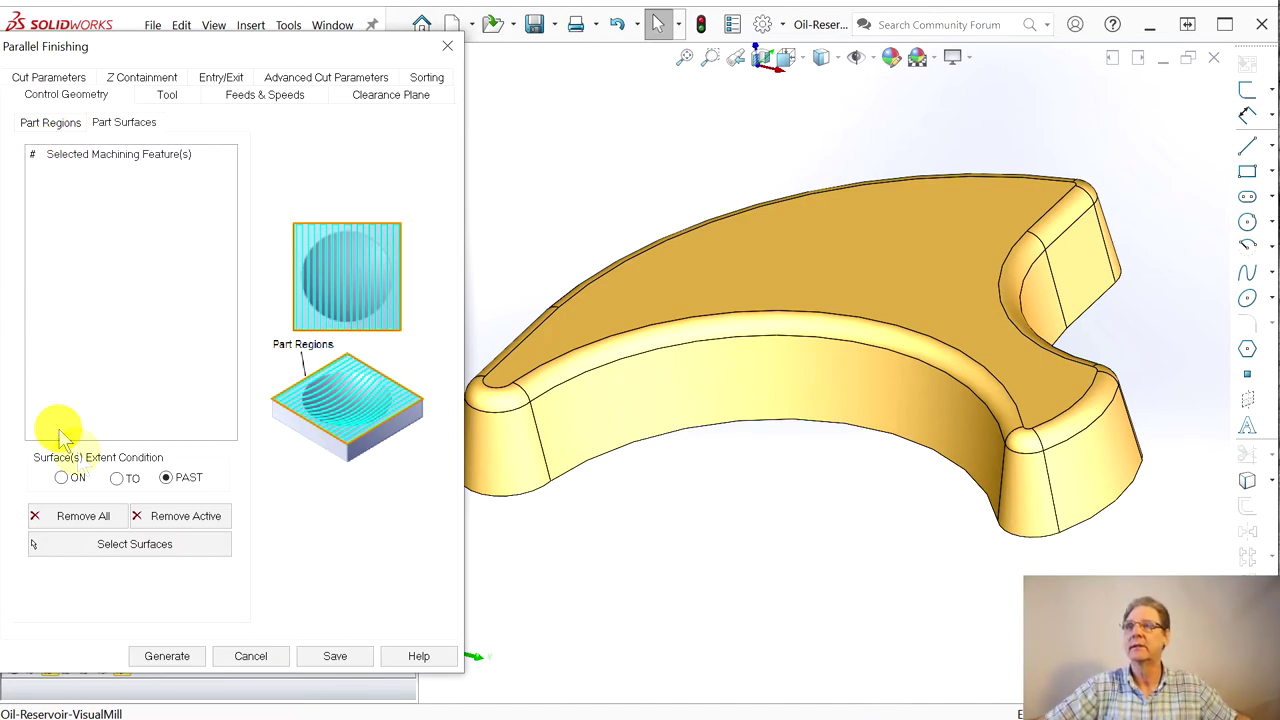
click(49, 122)
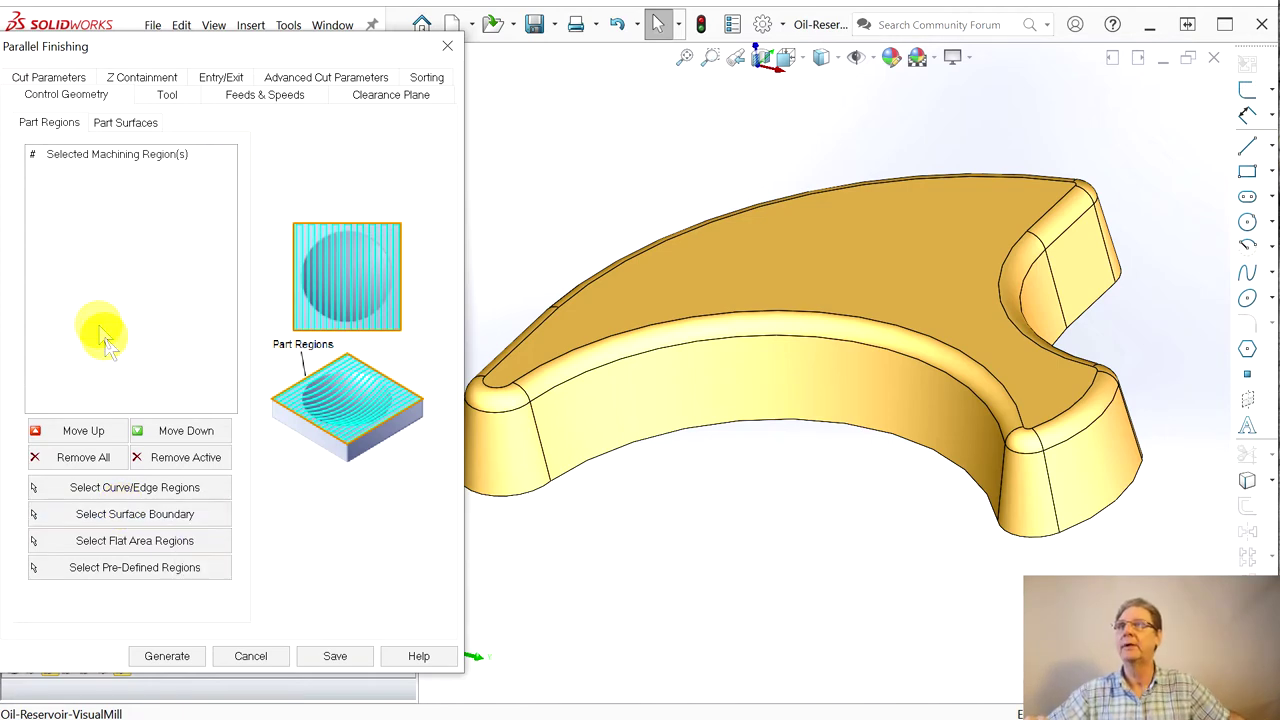
click(121, 126)
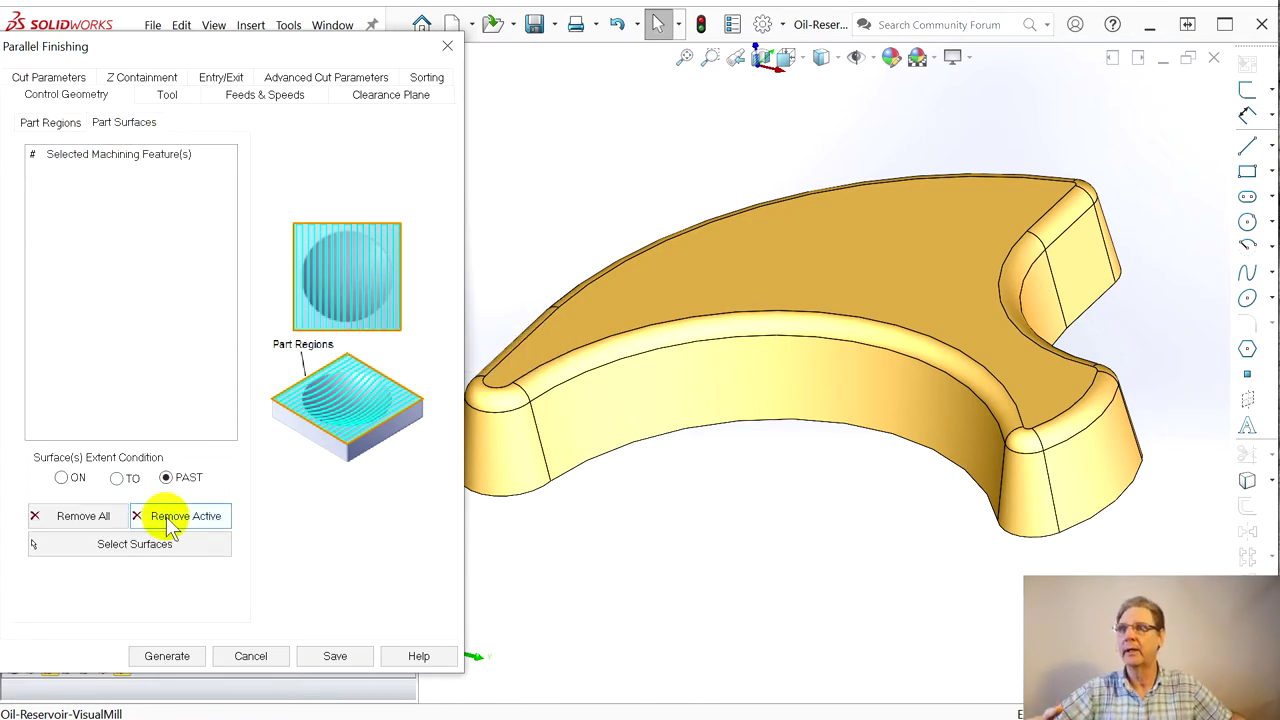
click(103, 548)
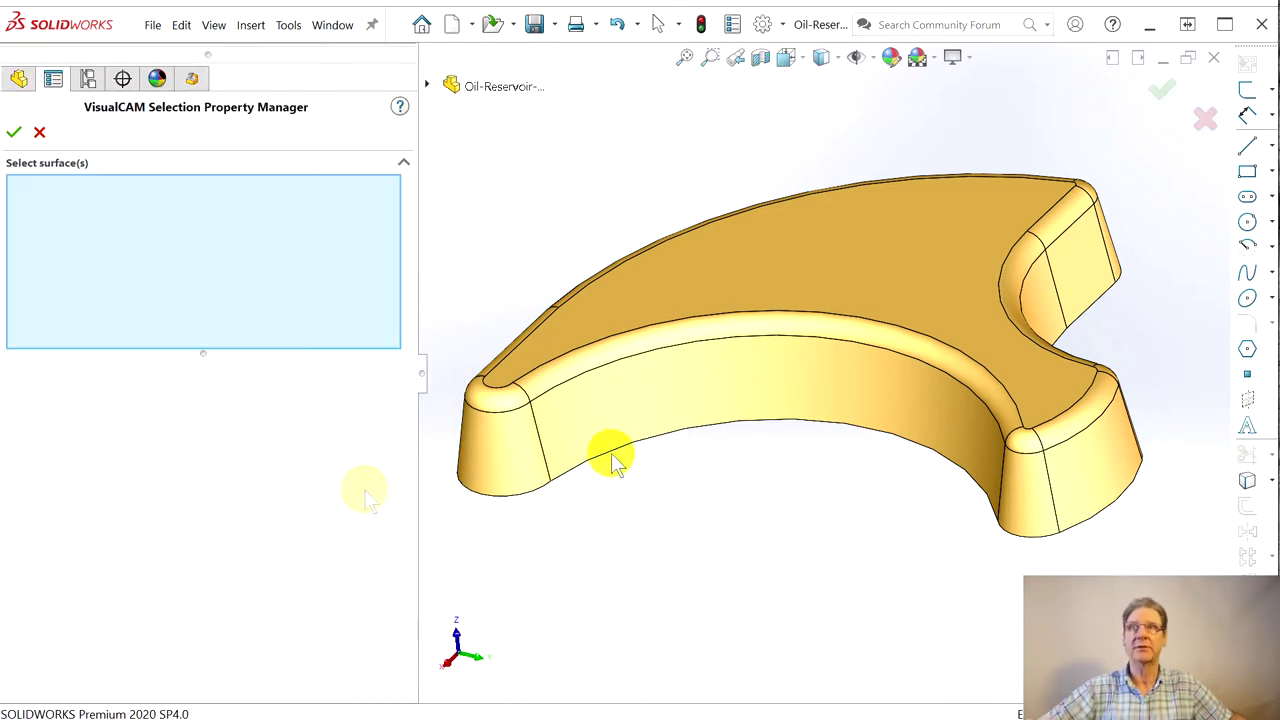
Add the inner curved wall, top fillet, left end face and fillet, and left-leg walls as surfaces
click(612, 424)
click(577, 364)
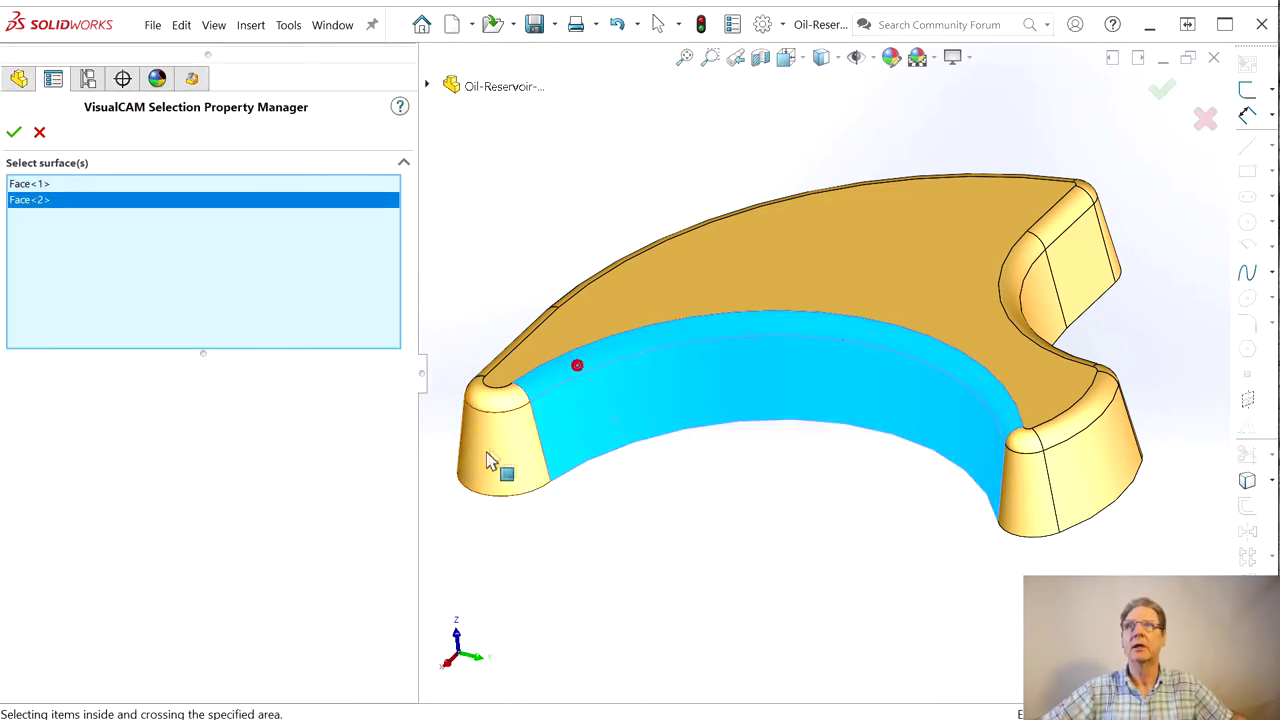
click(486, 454)
click(492, 405)
middle_drag(414, 409, 528, 371)
click(634, 325)
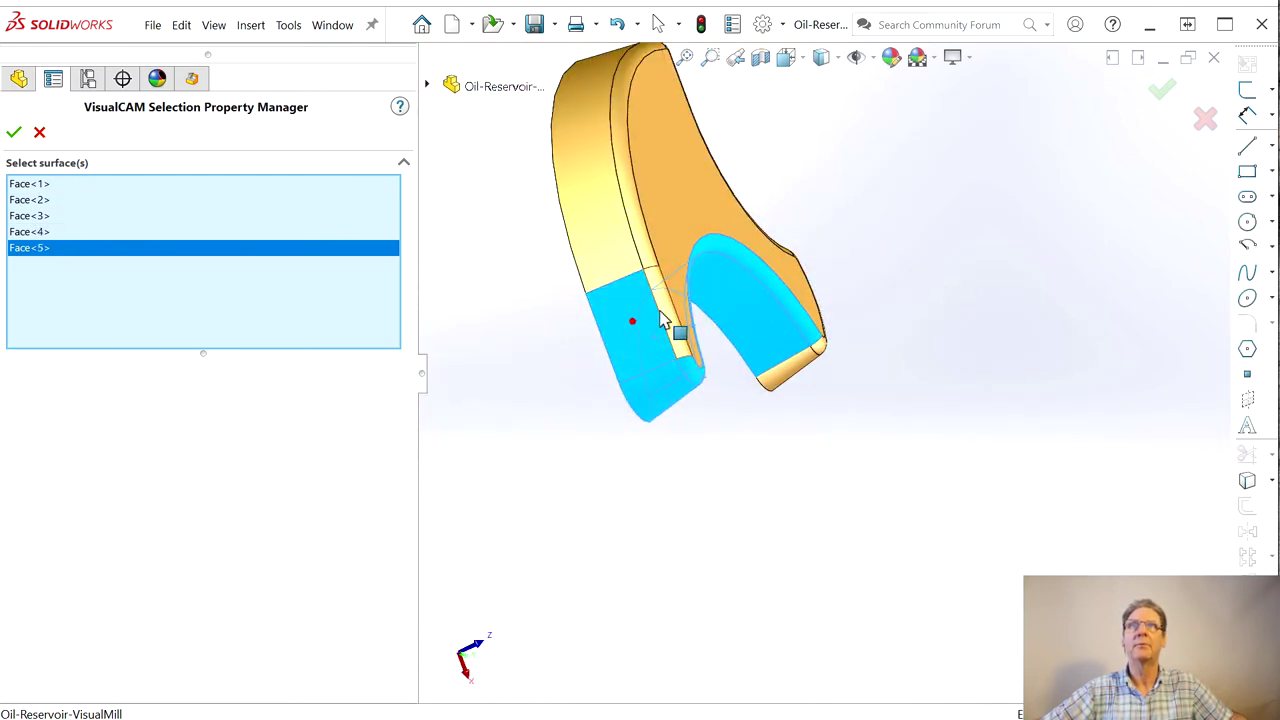
click(597, 280)
click(595, 250)
click(650, 251)
click(655, 250)
click(655, 250)
Add the inner upper side faces, fillet, end face, lower bands and cylindrical face, then confirm the selection
middle_drag(828, 171, 645, 175)
click(628, 160)
click(650, 132)
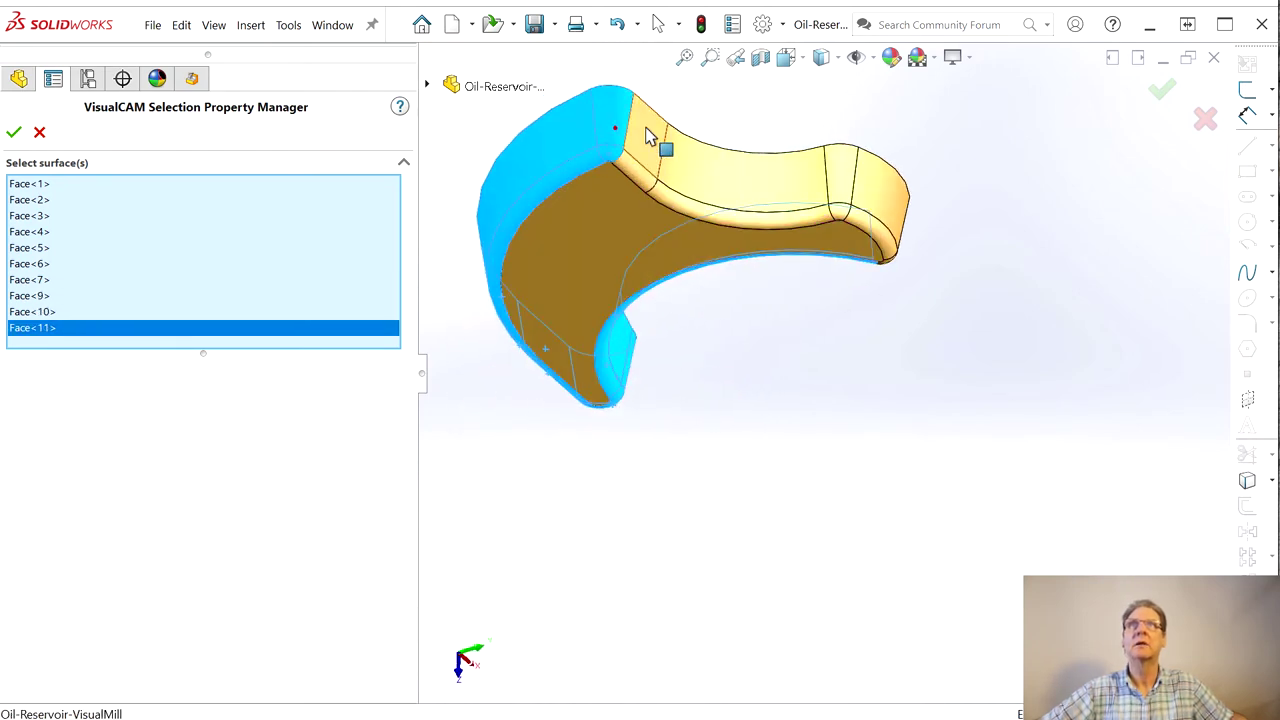
click(648, 178)
click(722, 185)
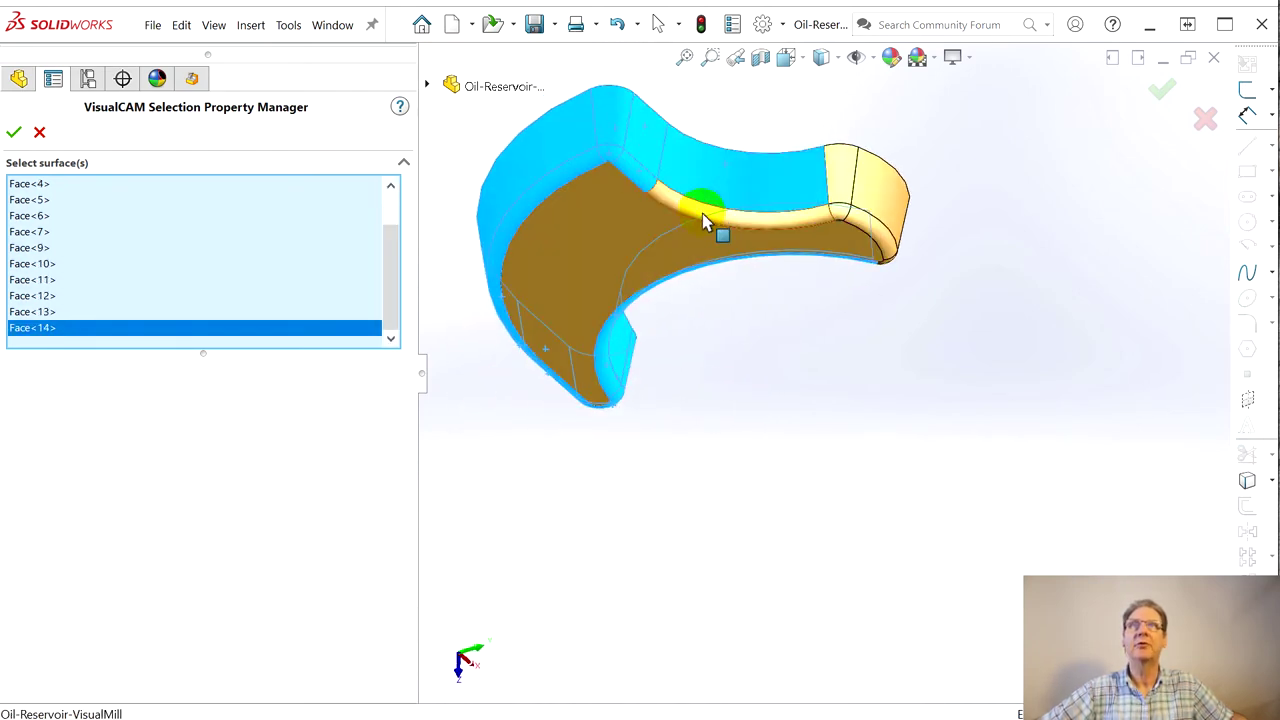
click(703, 222)
click(838, 206)
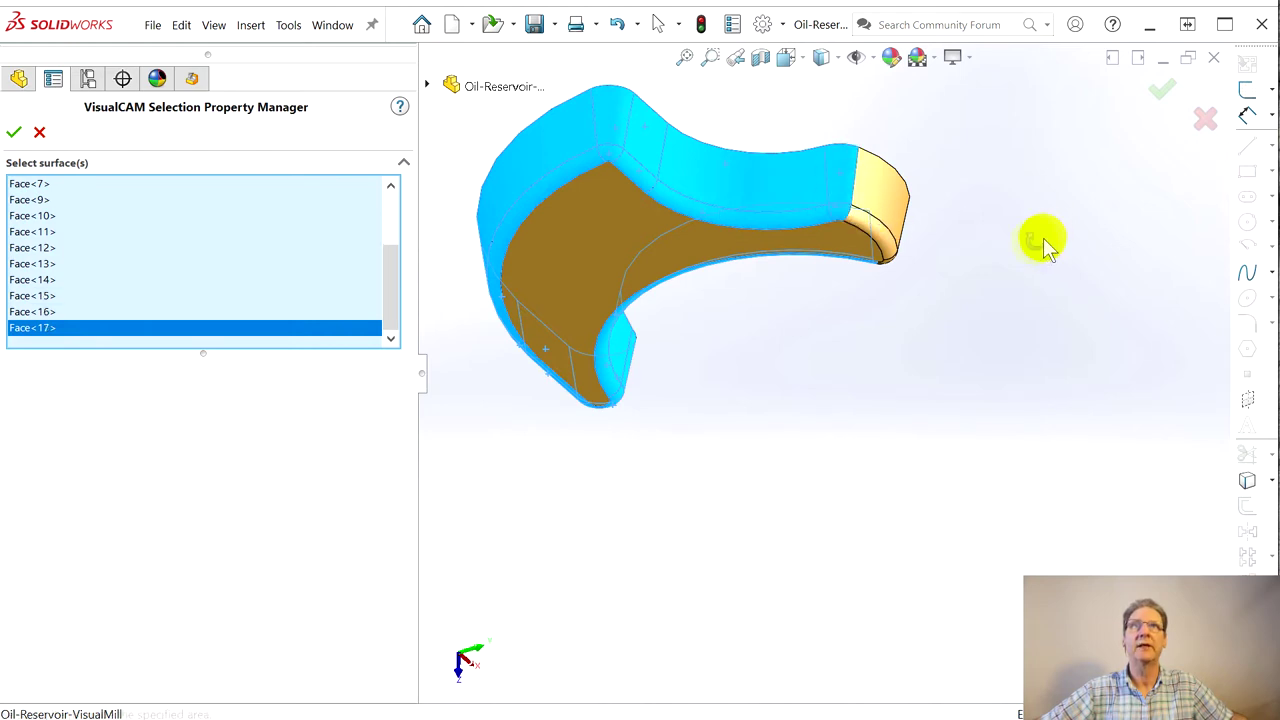
middle_drag(1043, 243, 586, 229)
click(552, 242)
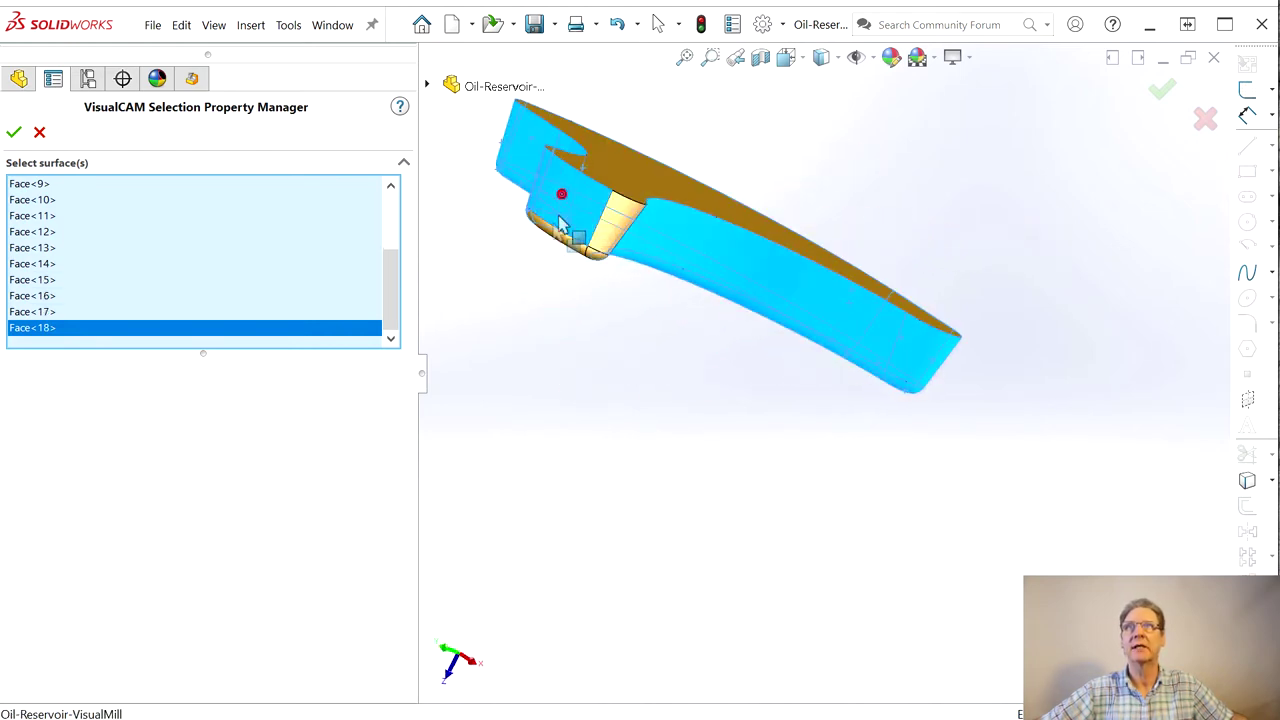
click(557, 240)
click(620, 218)
click(598, 266)
middle_drag(606, 345, 739, 345)
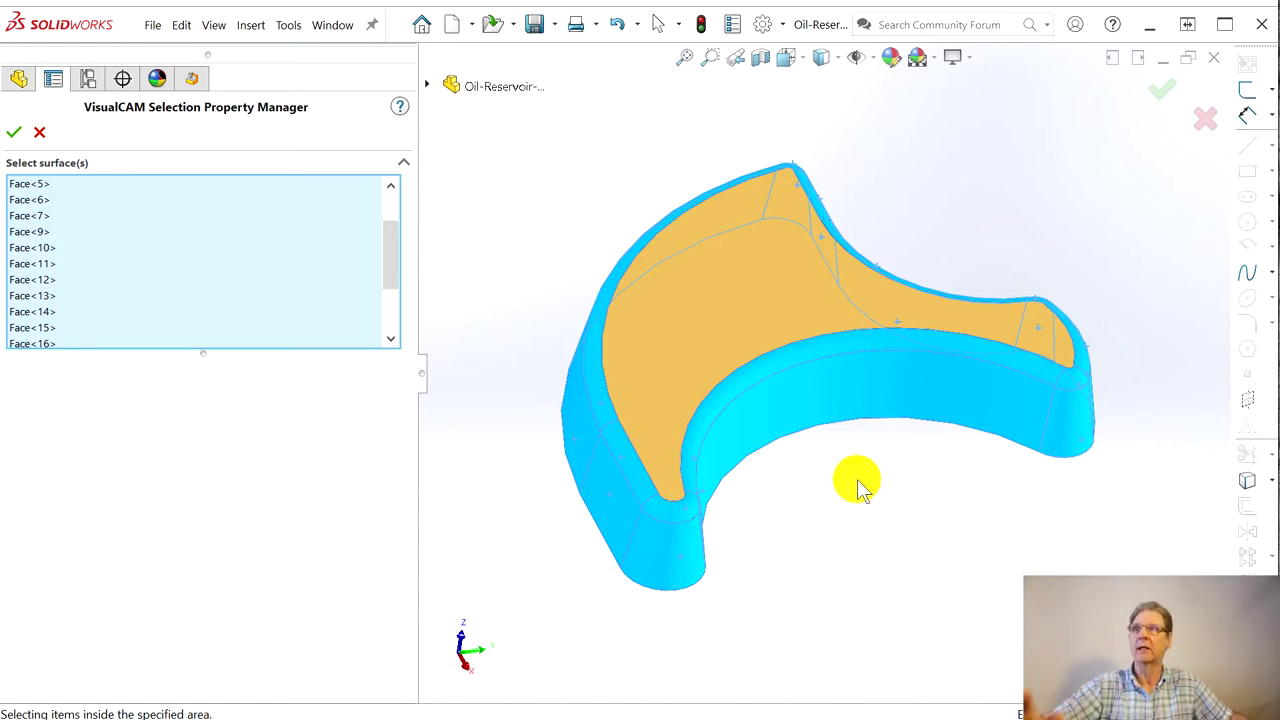
click(13, 131)
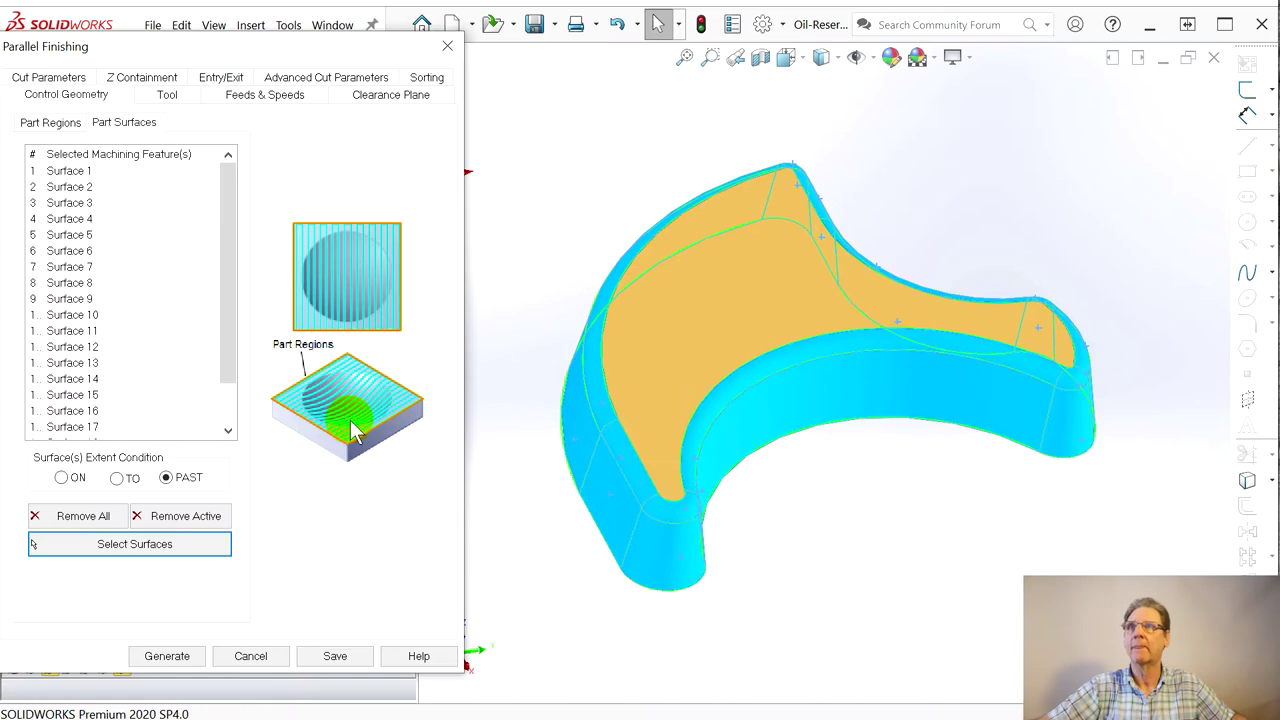
Choose the .250 2 FL (.750 Loc) tool for the parallel finishing operation
click(166, 94)
mouse_move(163, 271)
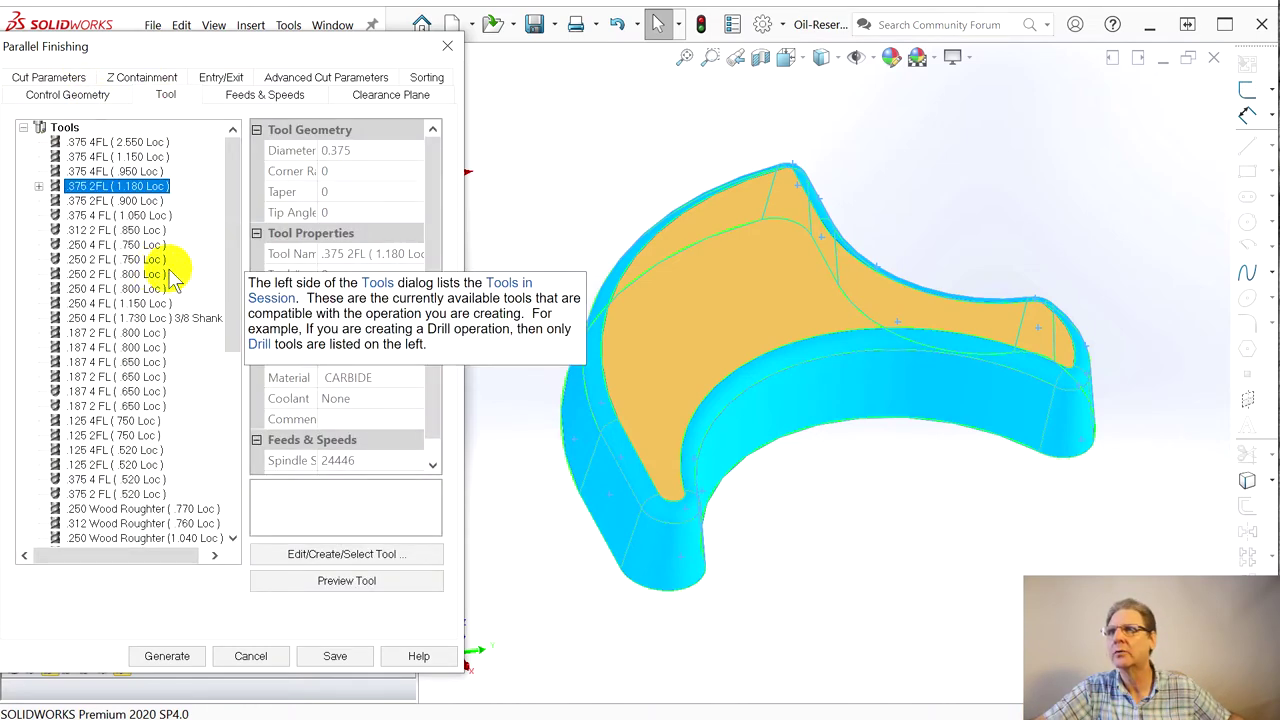
click(80, 259)
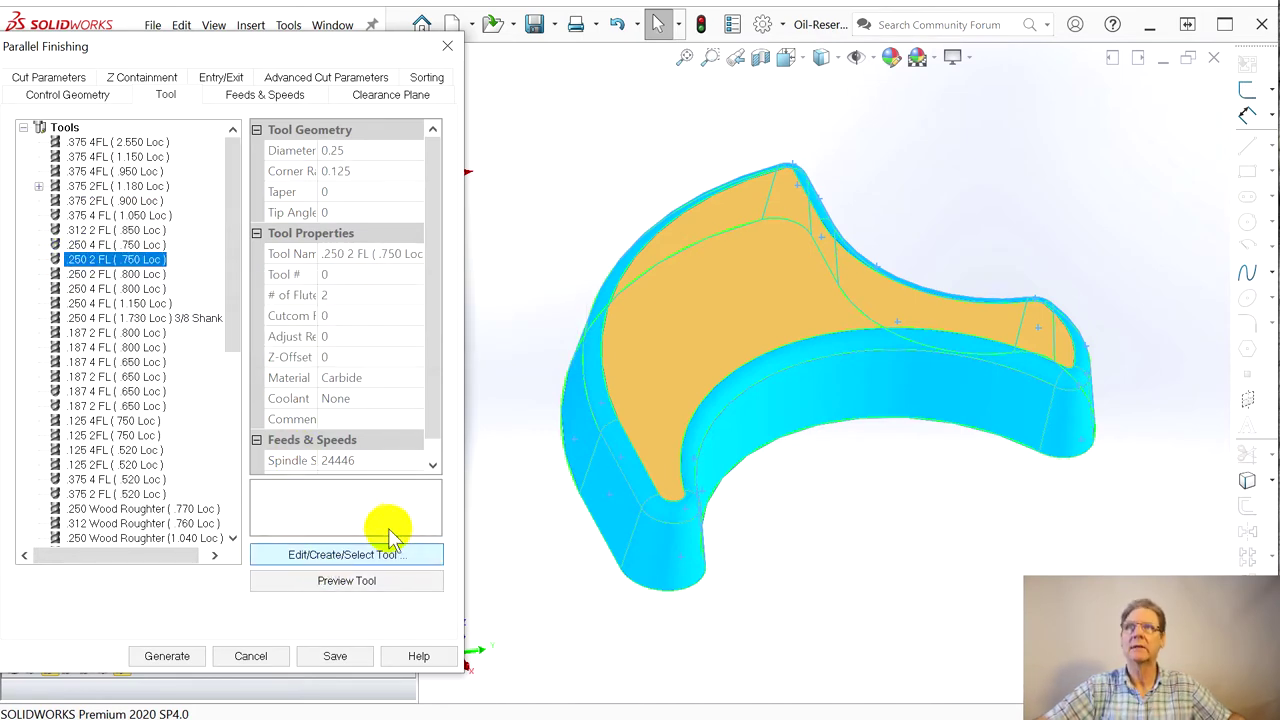
Raise the .250 2 FL tool's flute length to 1.45, save it, and accept the tool
click(385, 553)
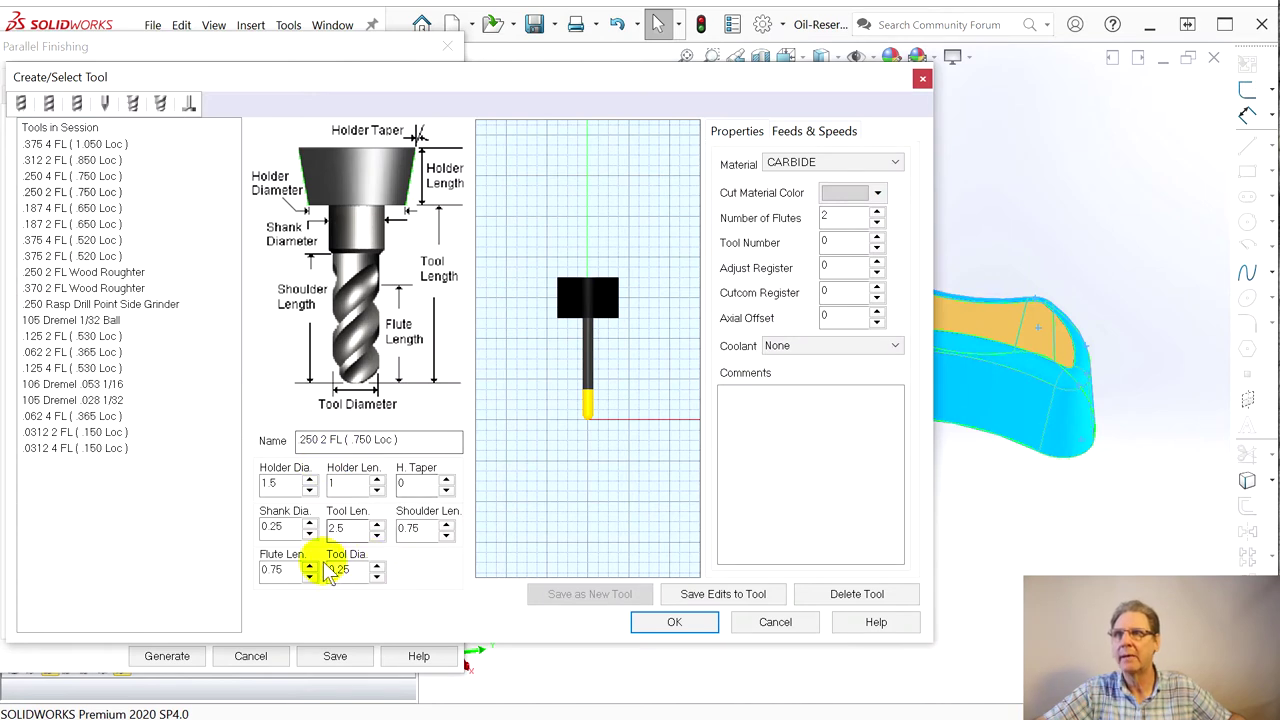
click(310, 566)
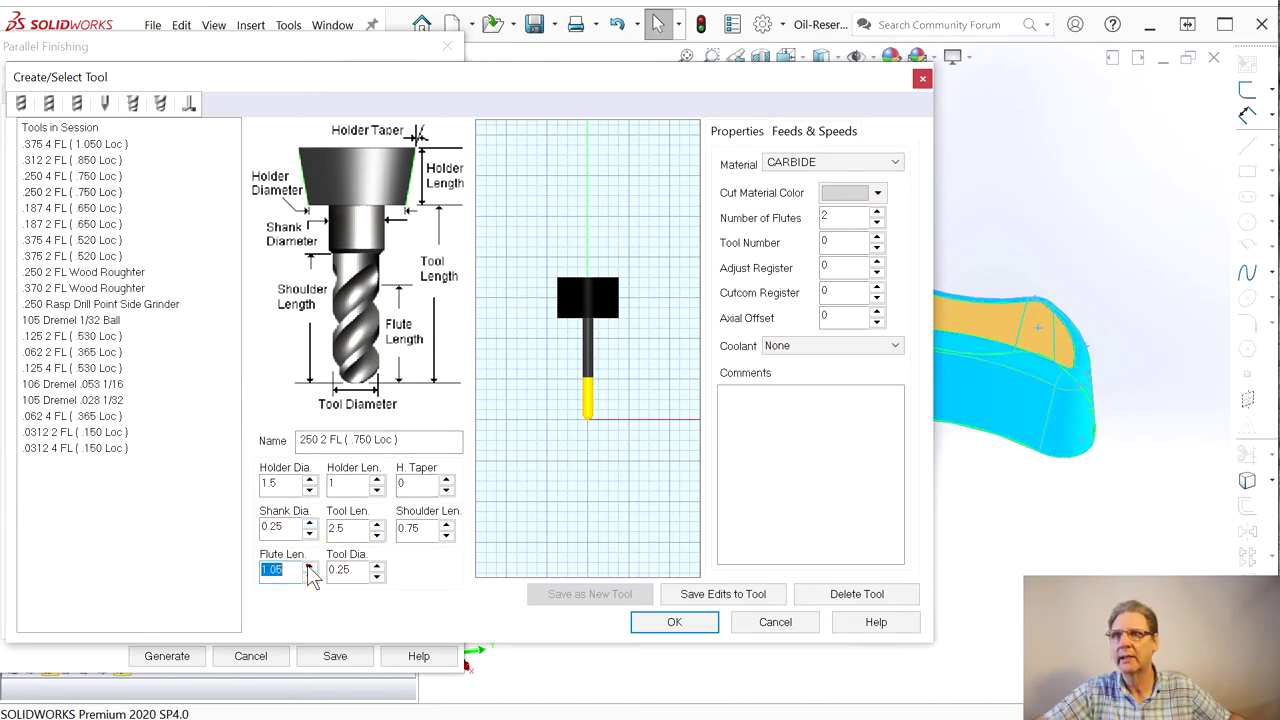
click(310, 566)
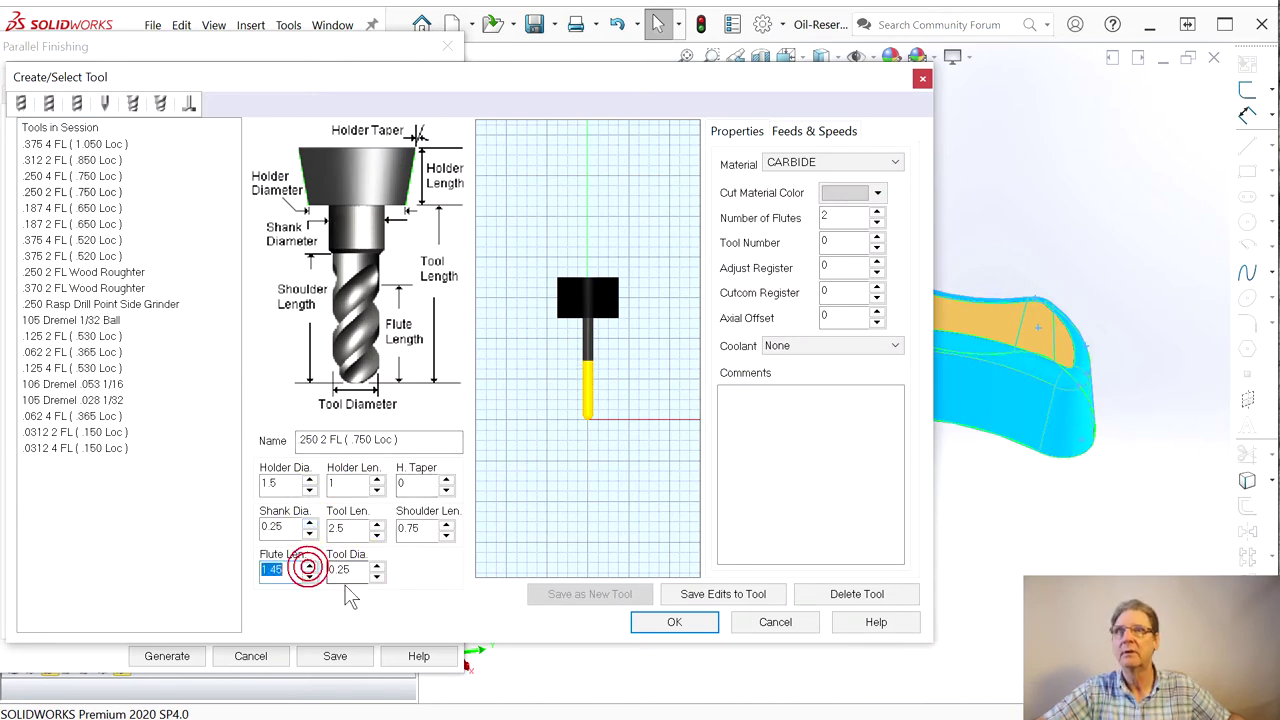
click(716, 594)
click(692, 482)
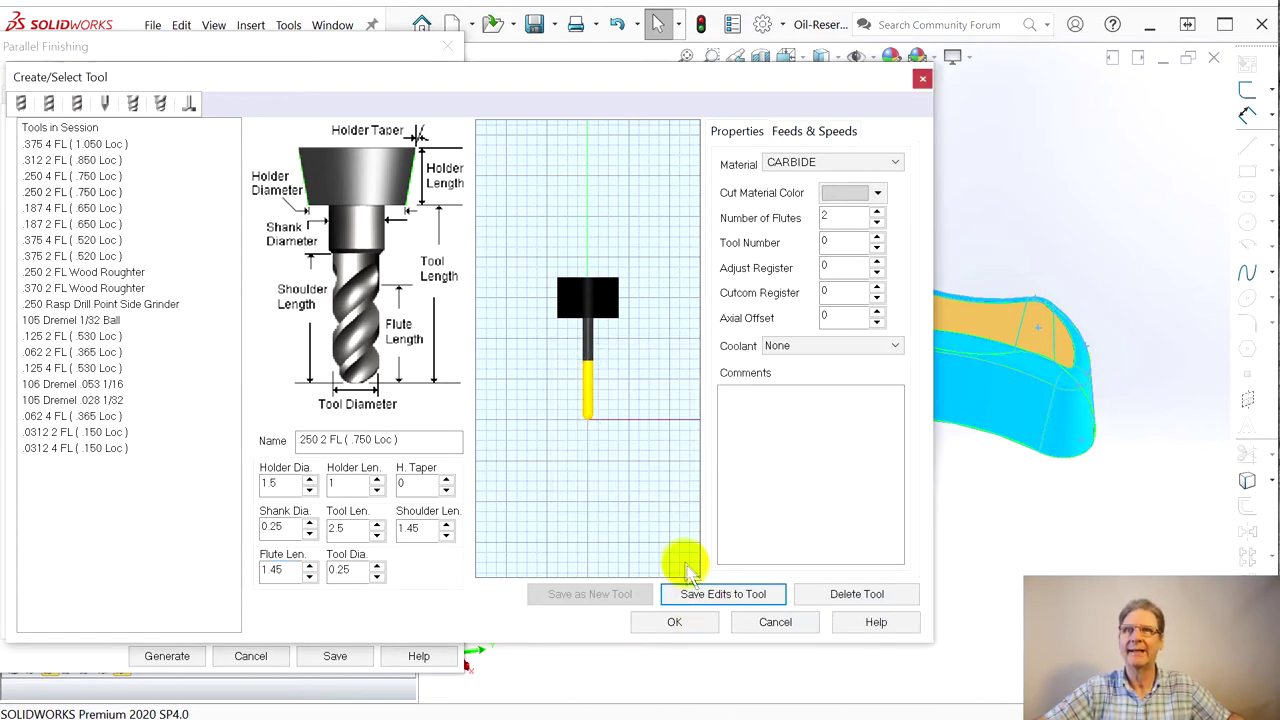
click(674, 622)
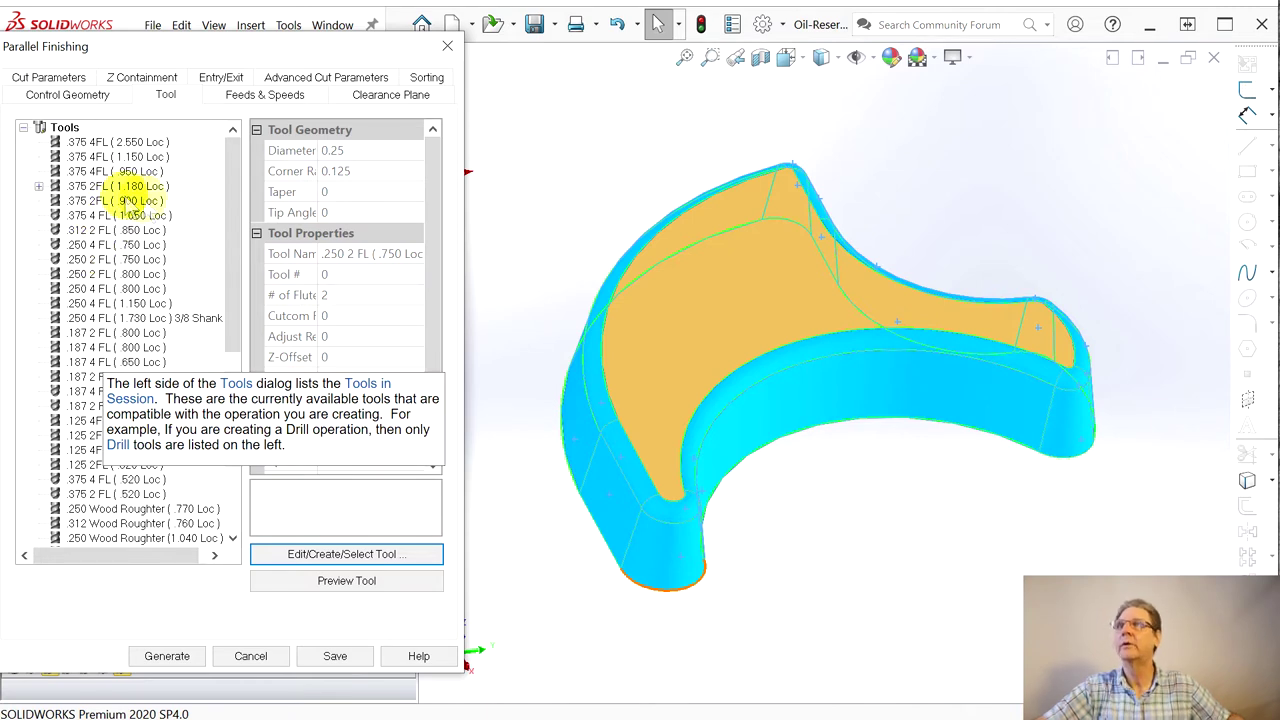
Check which operations use the .375 2FL tool and widen the tool property names
click(39, 187)
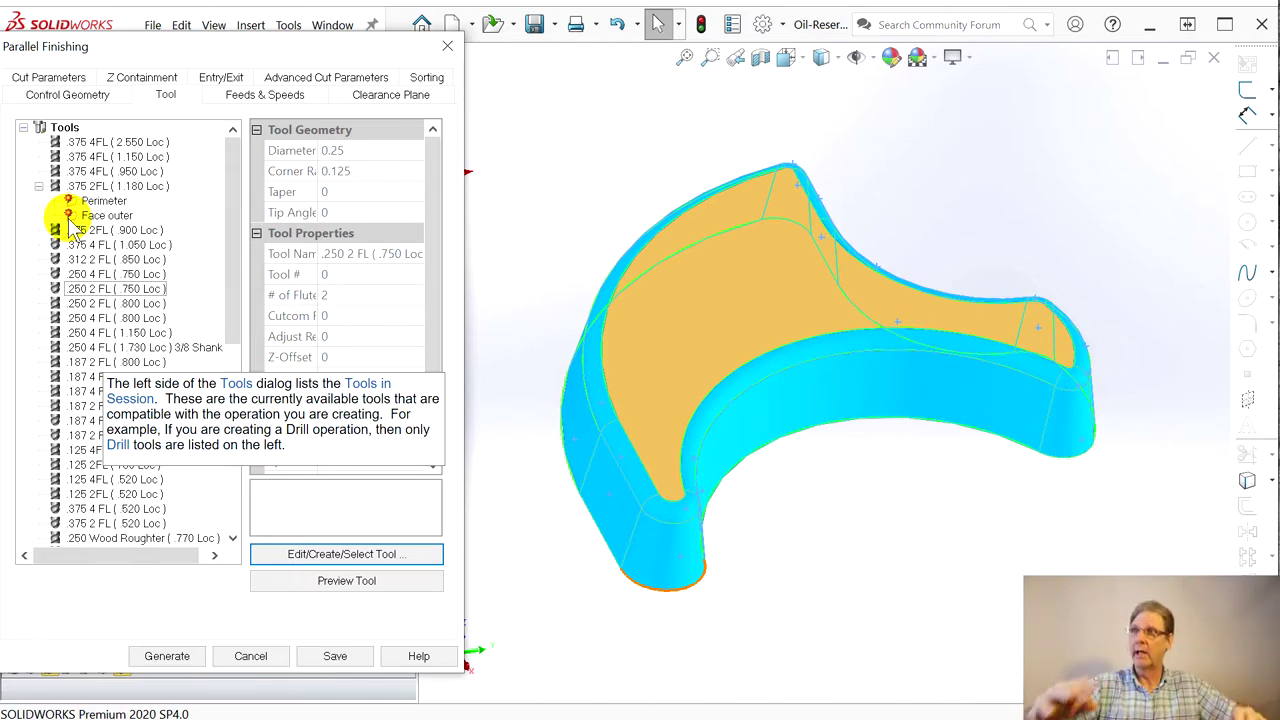
click(38, 186)
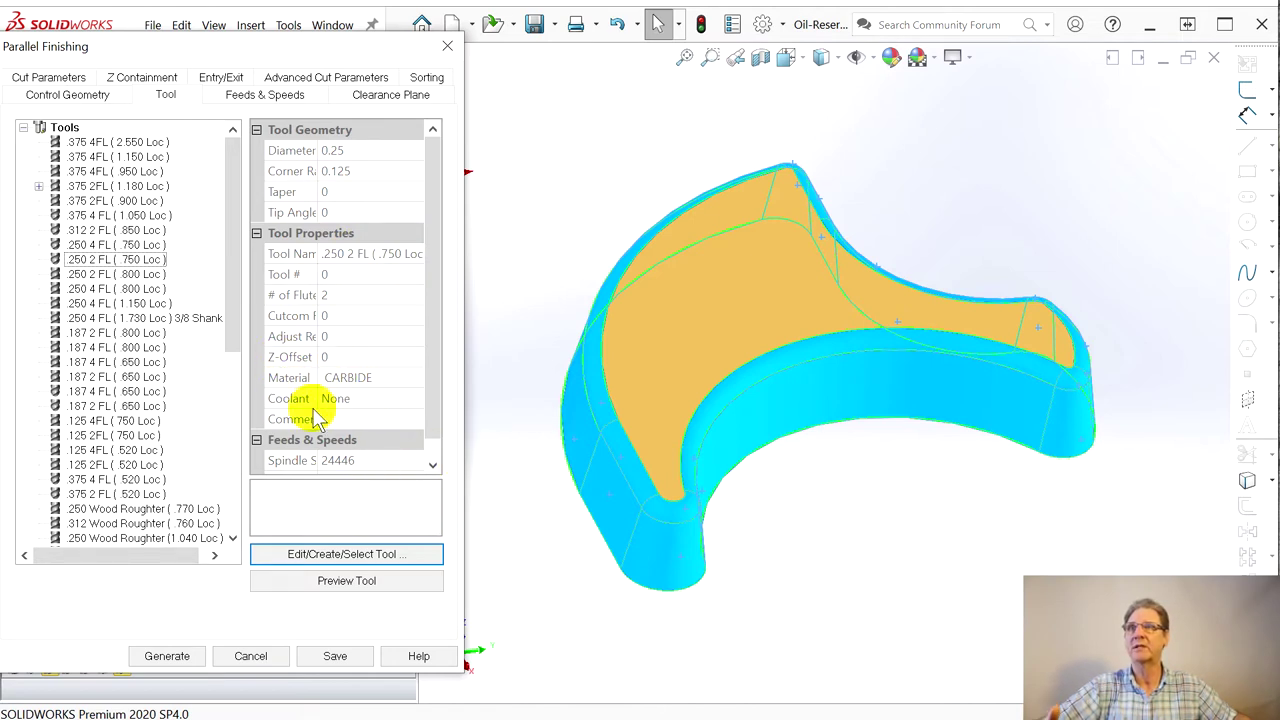
mouse_move(318, 292)
mouse_down()
mouse_move(297, 291)
mouse_move(386, 337)
mouse_move(276, 293)
mouse_move(329, 294)
mouse_up()
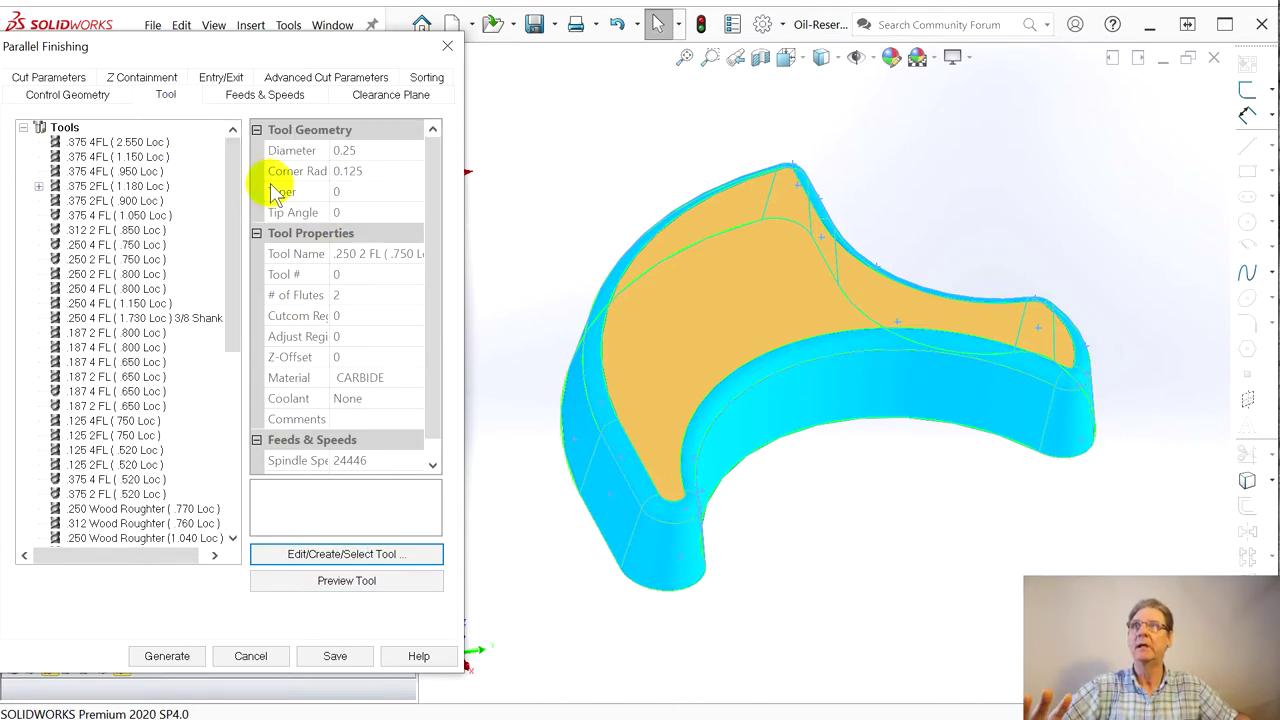
drag(433, 290, 363, 480)
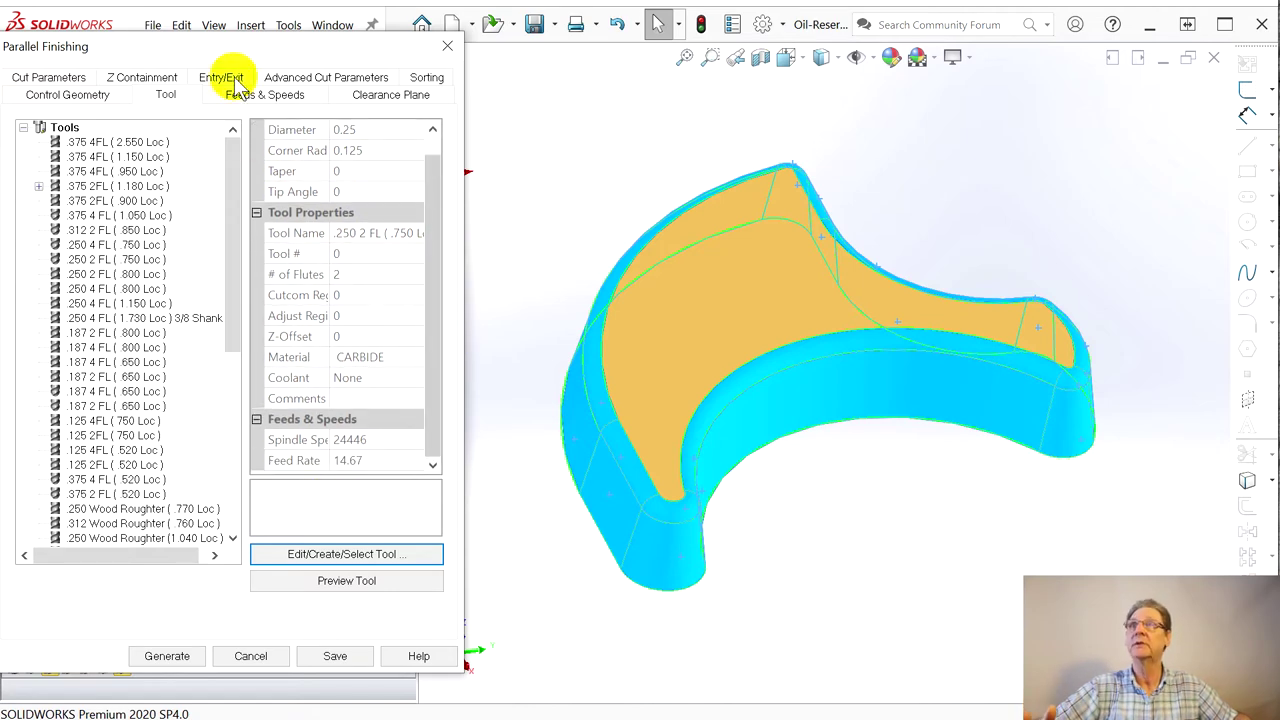
click(268, 96)
Turn on arc fitting in Advanced Cut Parameters after reviewing clearance and sorting options
click(386, 97)
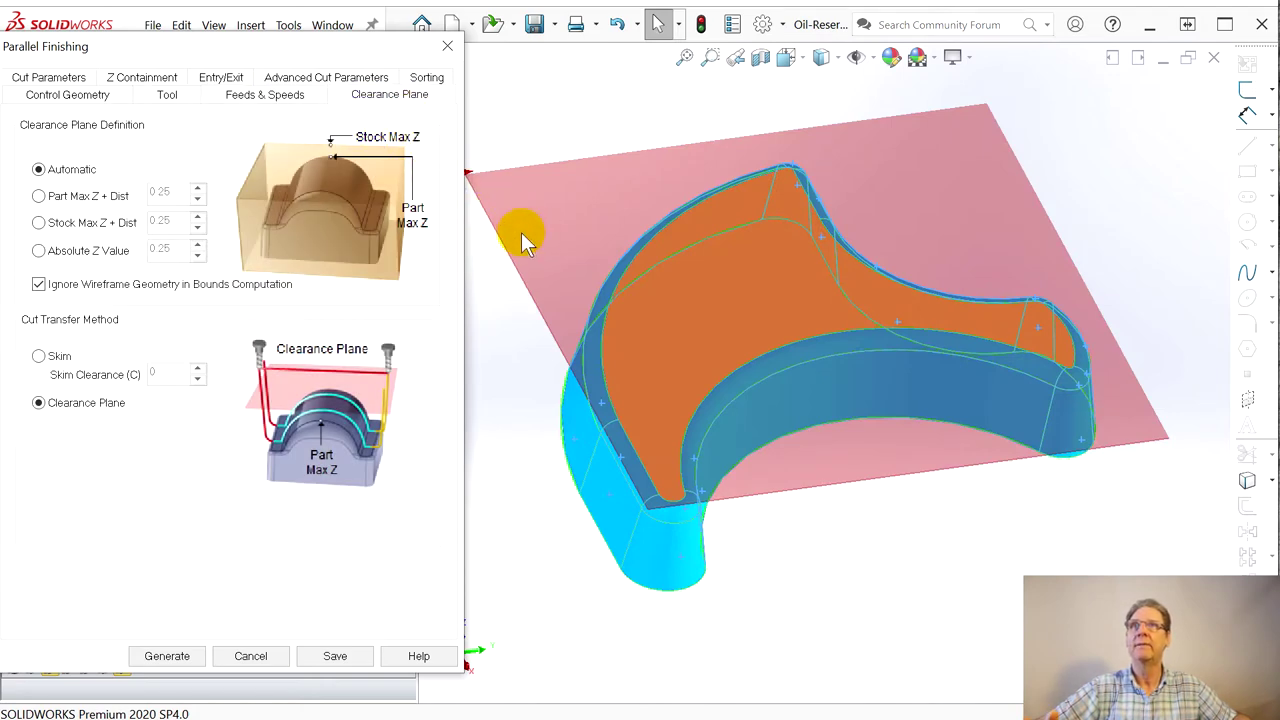
click(428, 79)
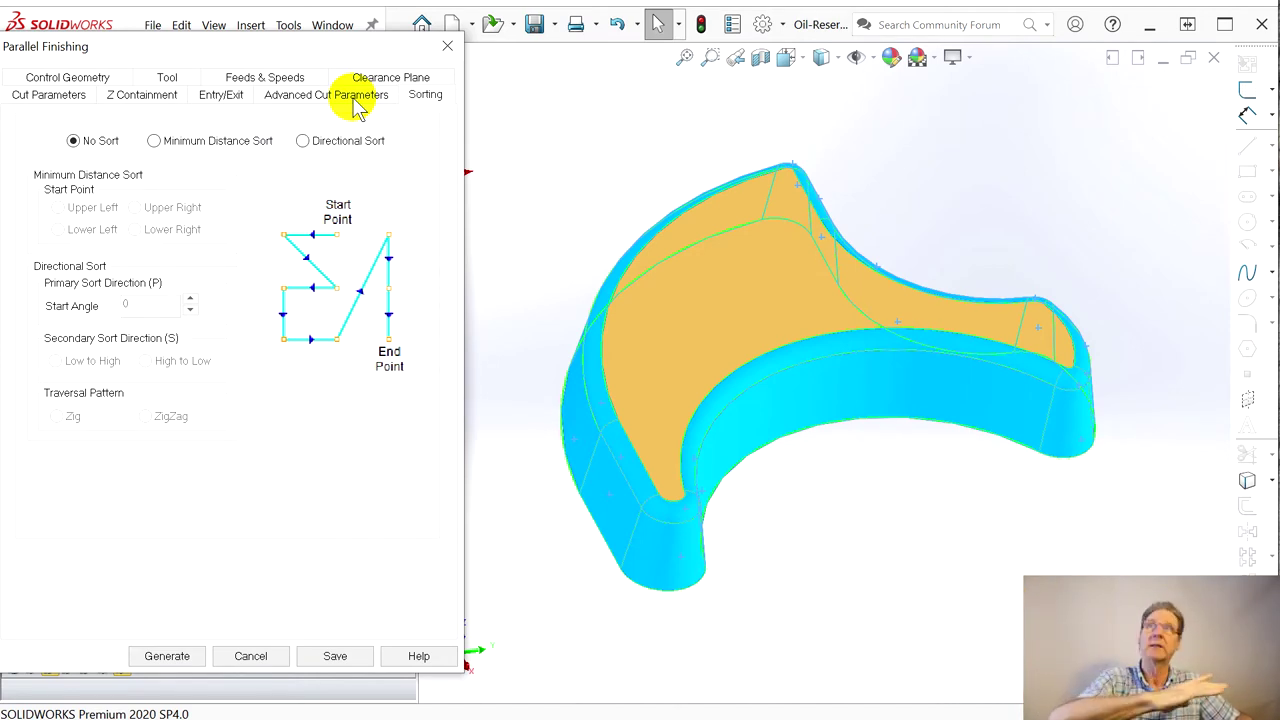
click(350, 94)
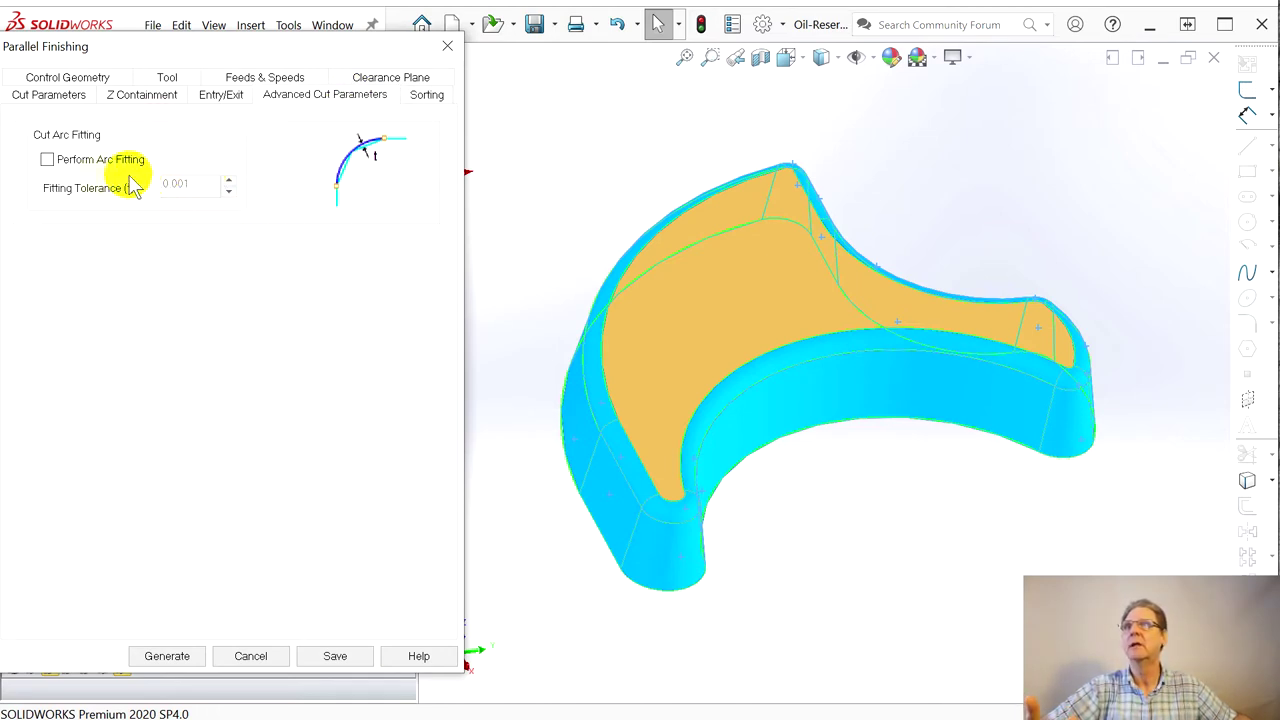
click(47, 160)
click(172, 185)
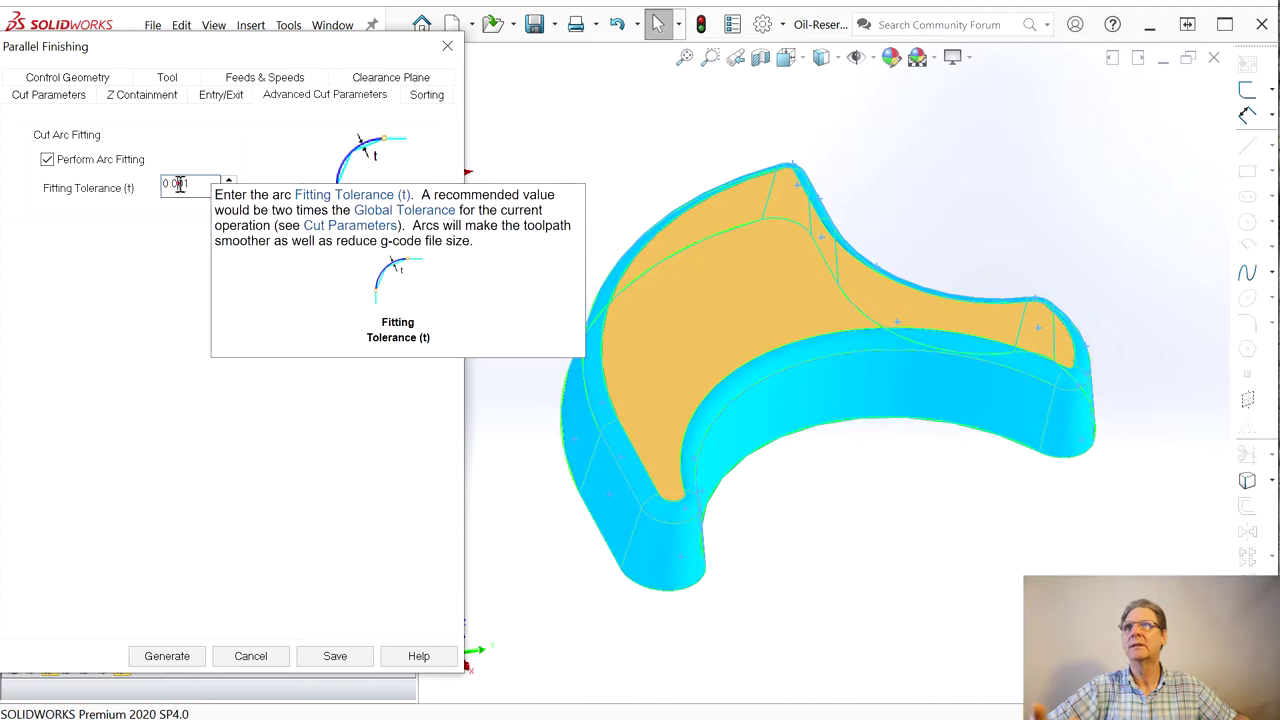
Set Intol and Outtol to 0.0001, conventional cutting from the top over Tops & Sides, then generate
click(219, 95)
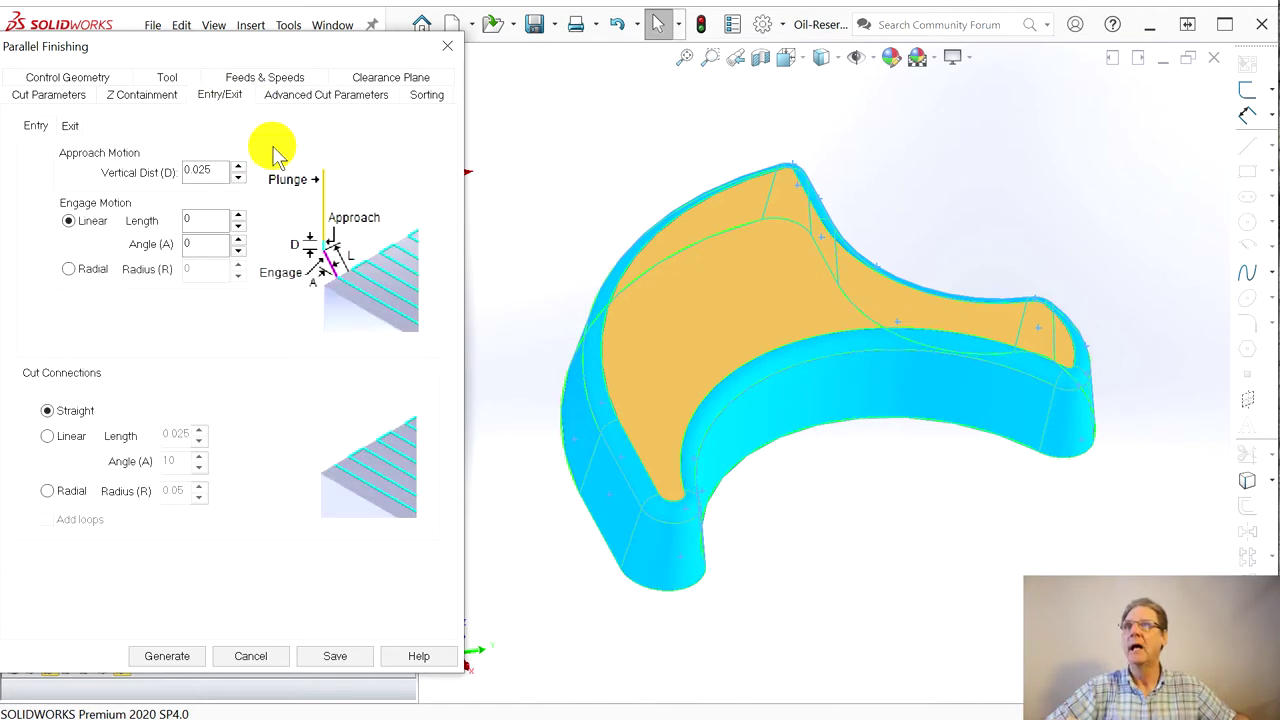
click(138, 96)
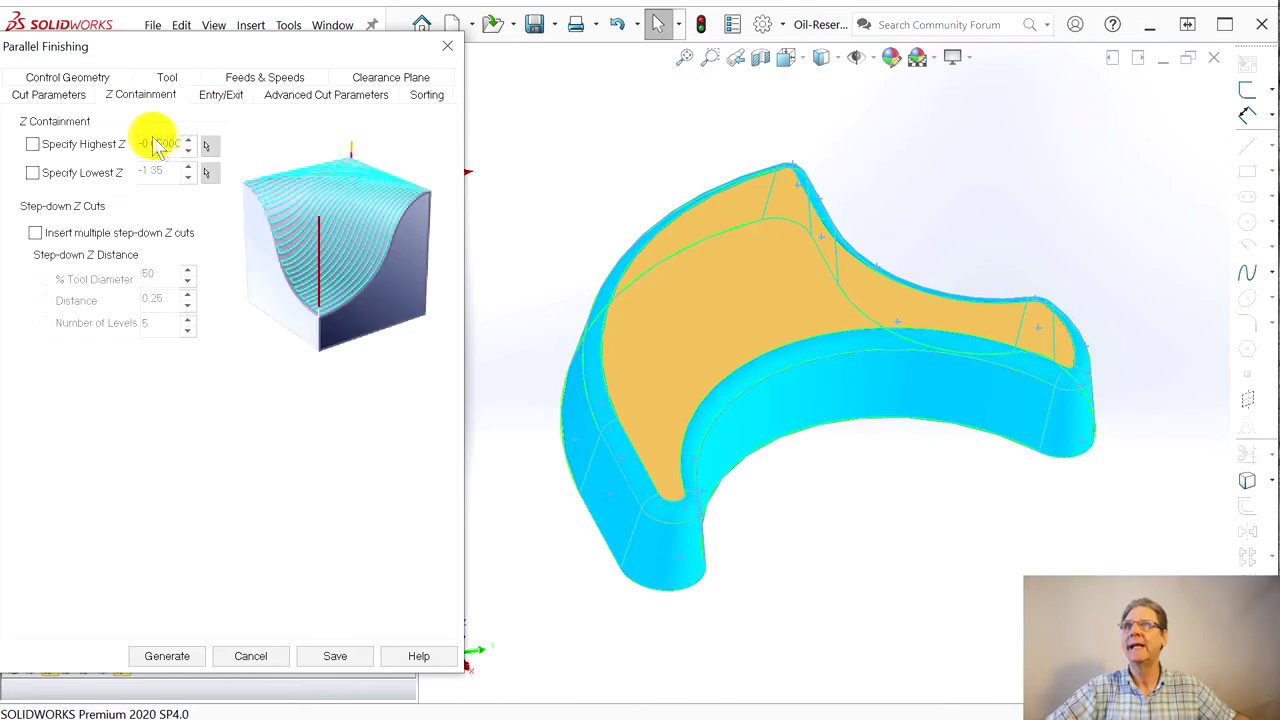
click(47, 96)
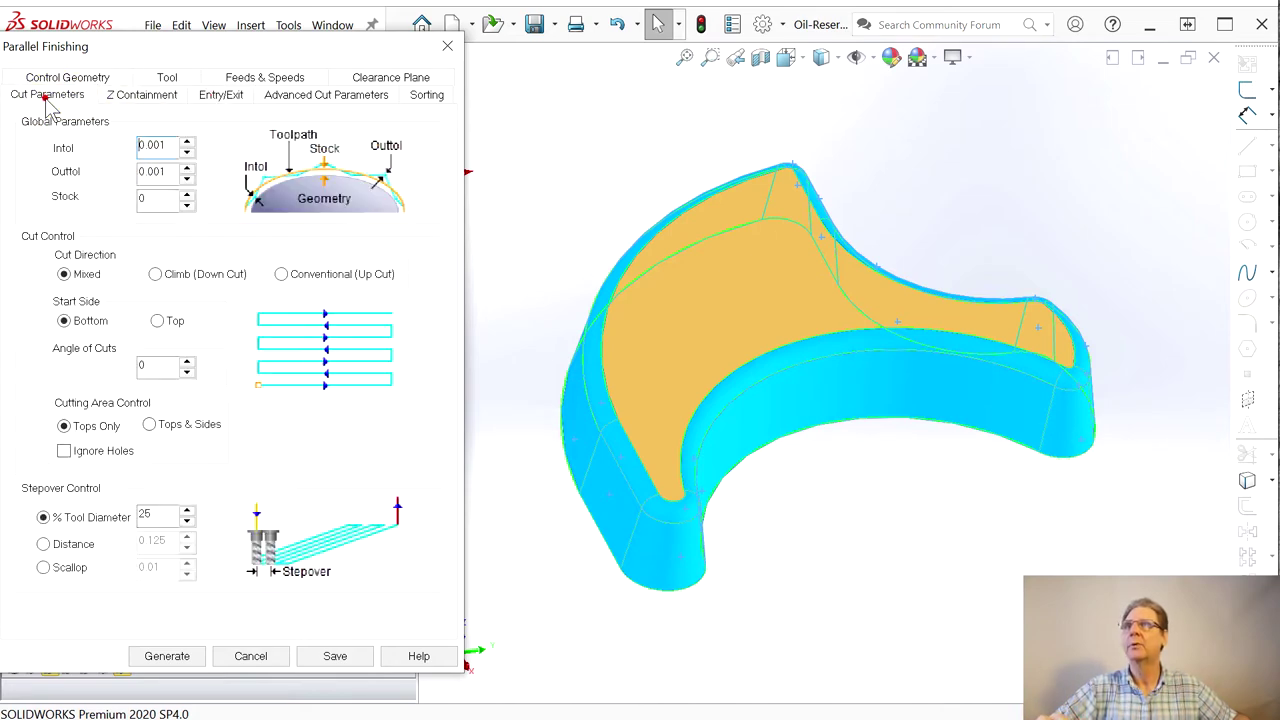
click(158, 145)
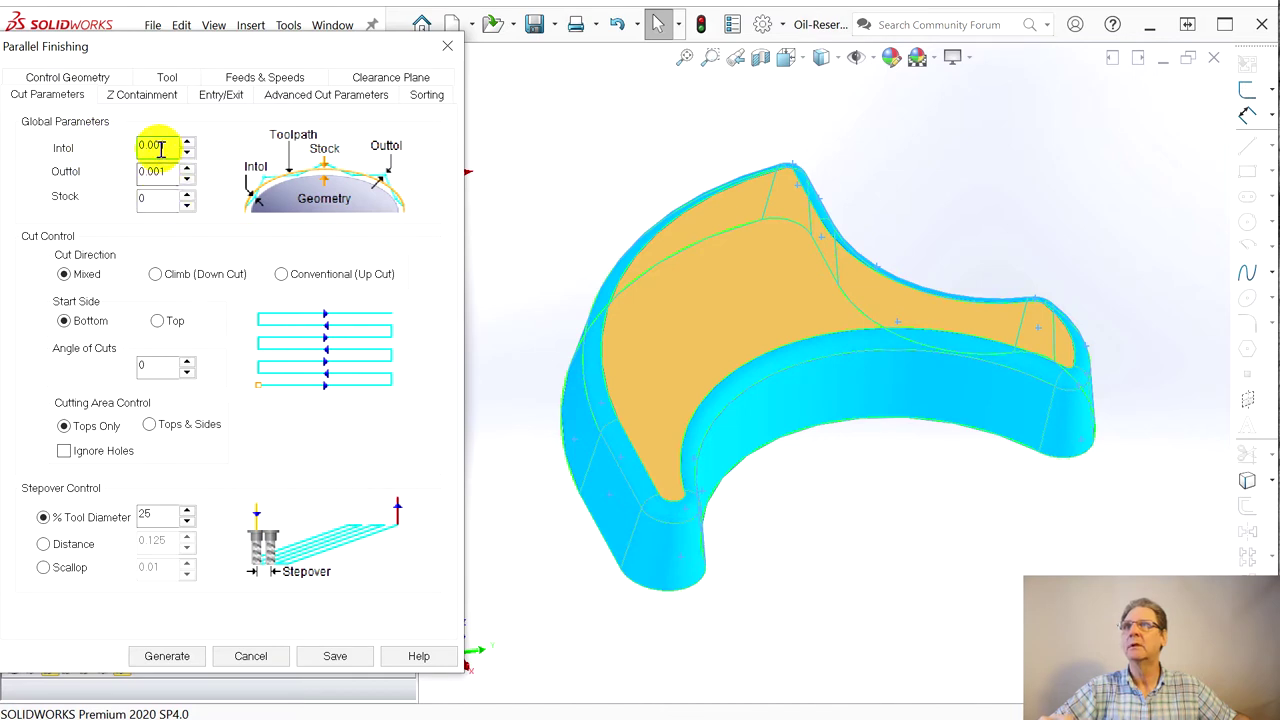
text(0)
click(155, 173)
text(0)
click(281, 274)
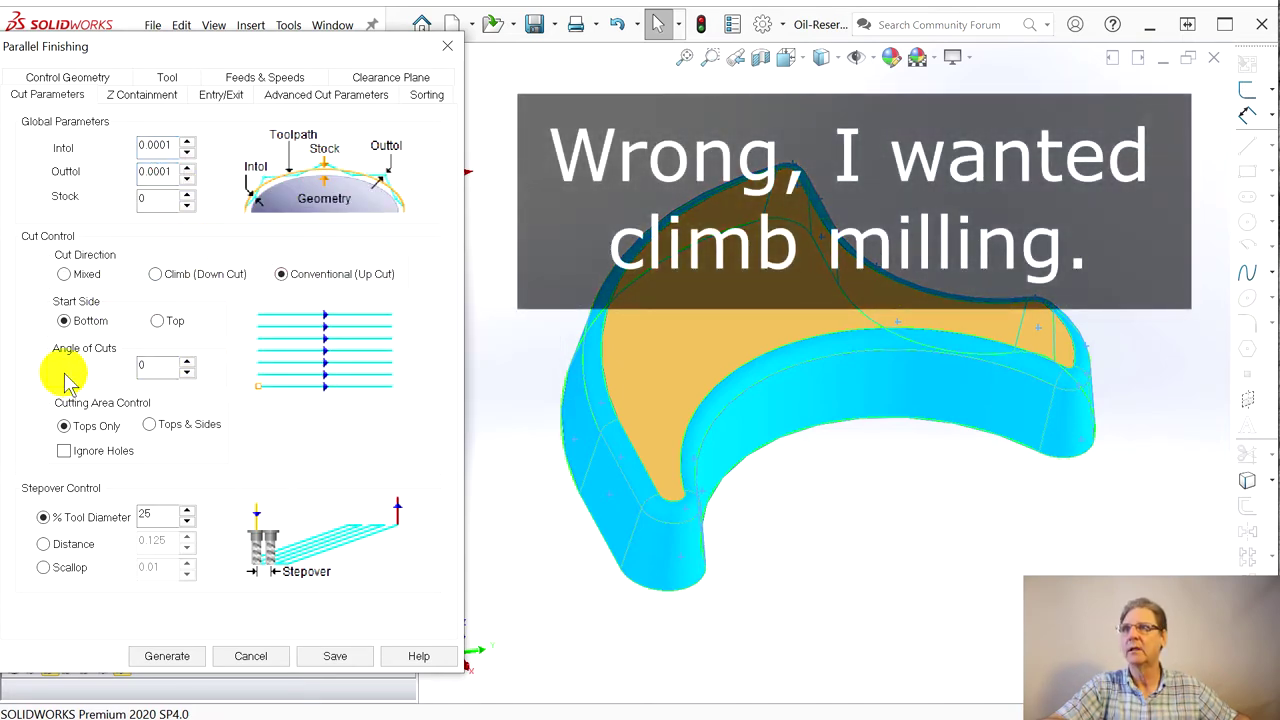
click(159, 321)
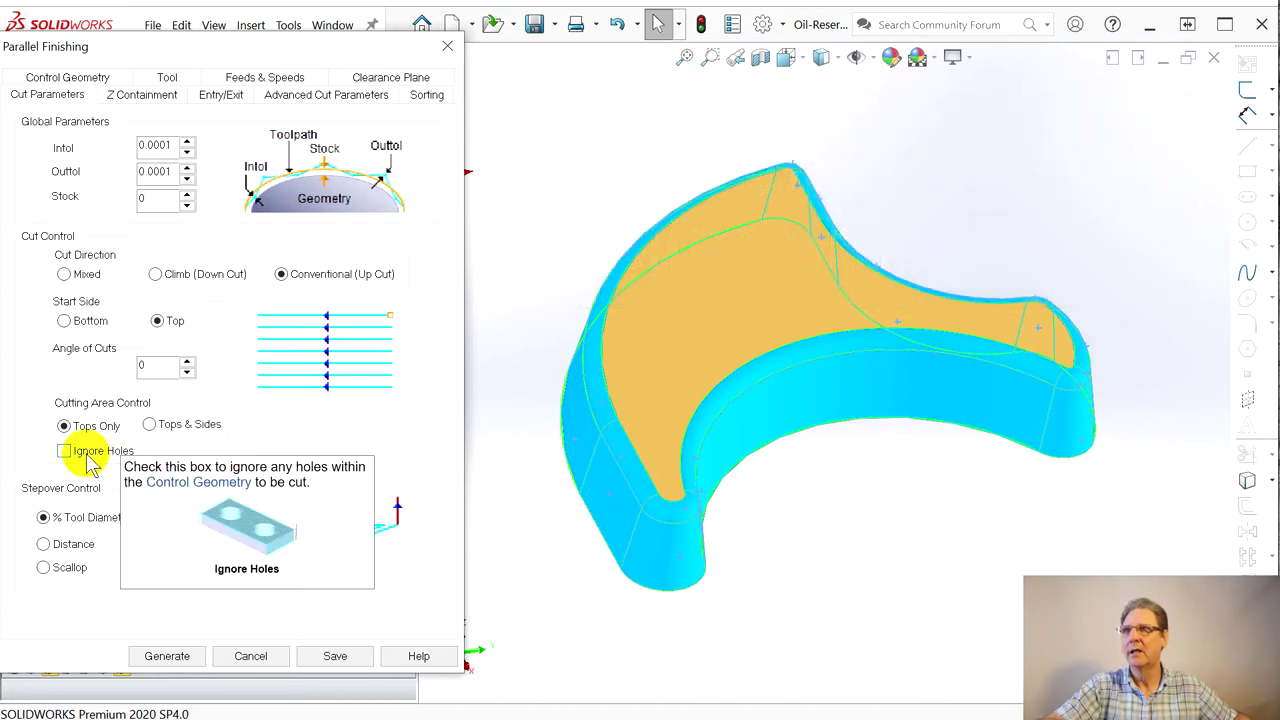
click(153, 429)
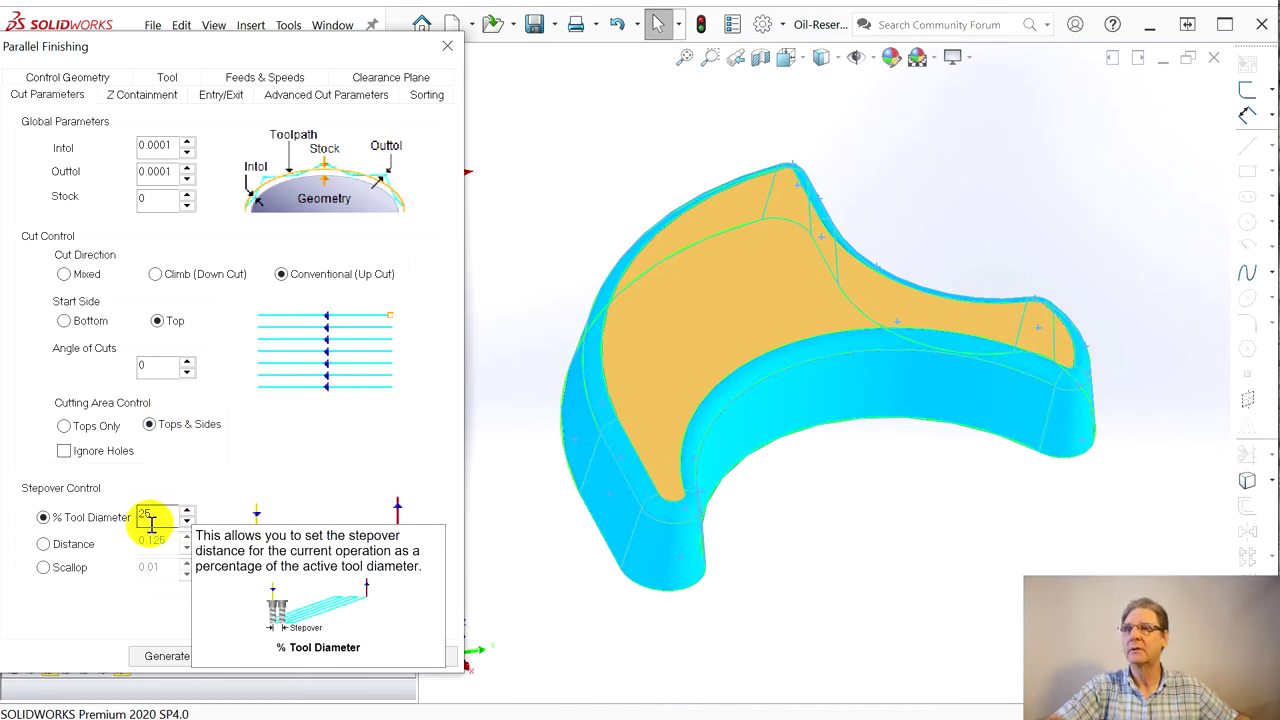
click(170, 662)
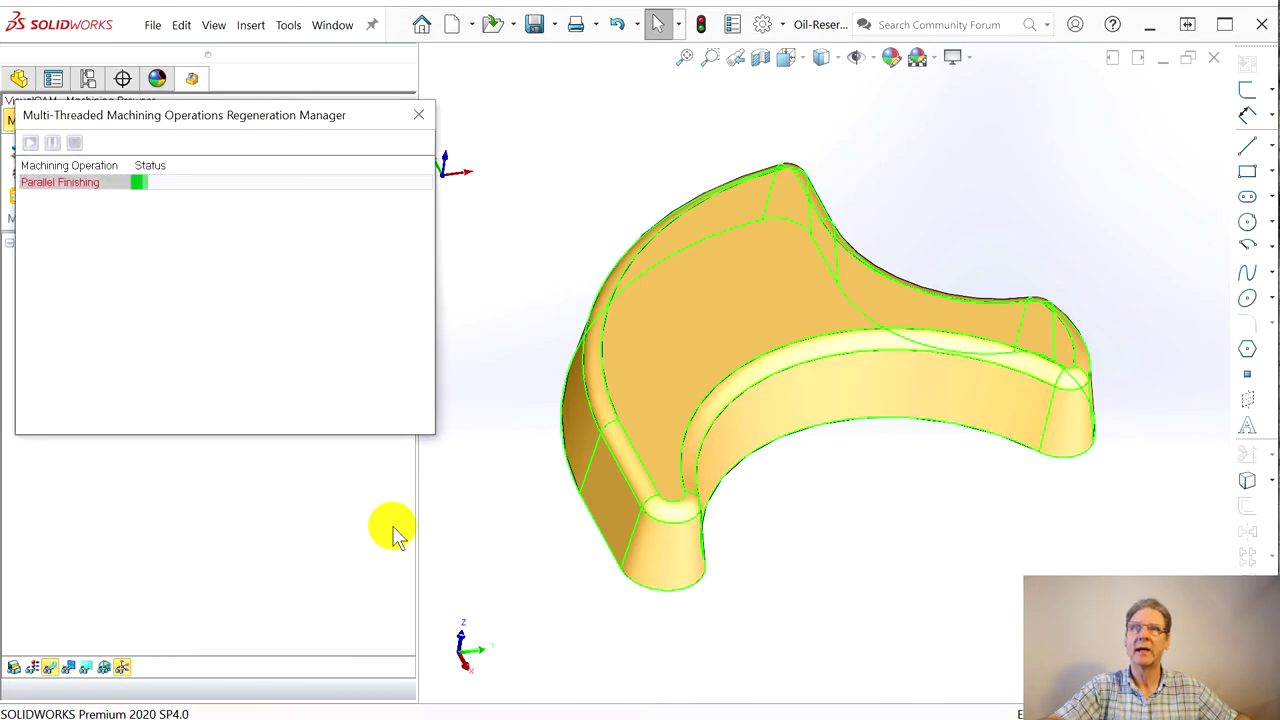
Inspect the toolpath, re-check the Angle of Cuts setting, and regenerate the parallel finishing passes
middle_drag(491, 531, 466, 540)
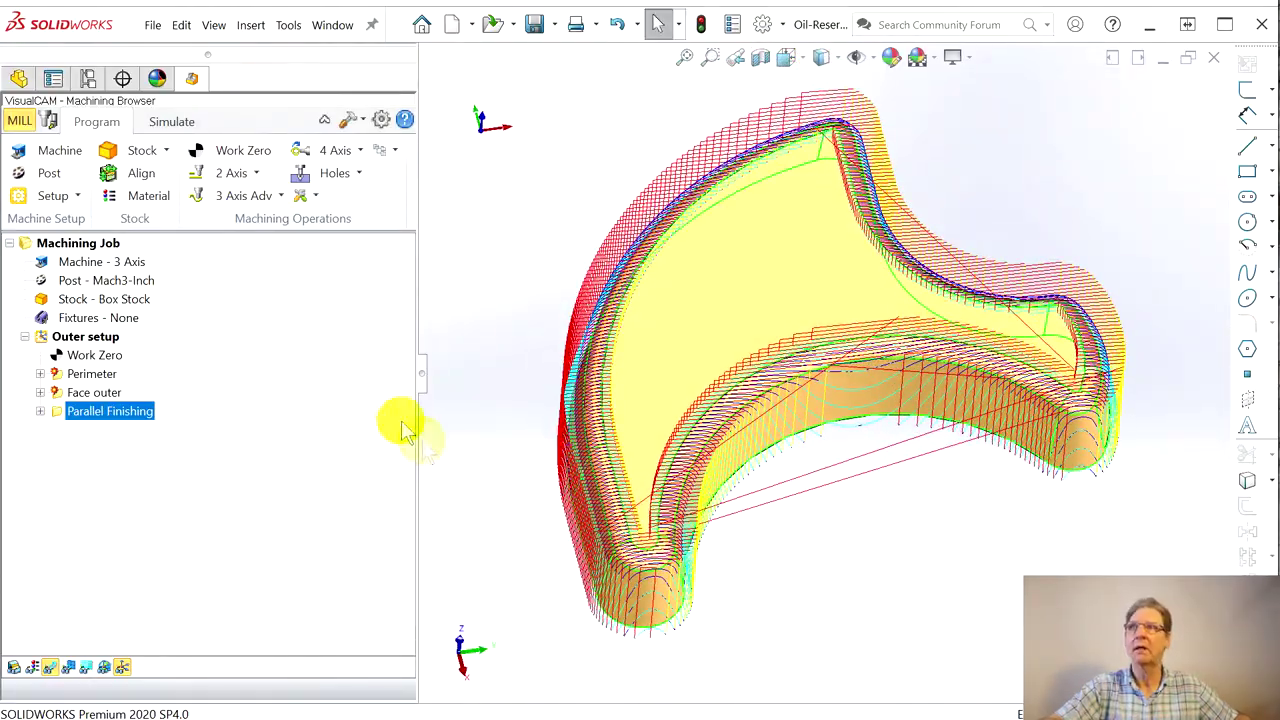
double_click(60, 414)
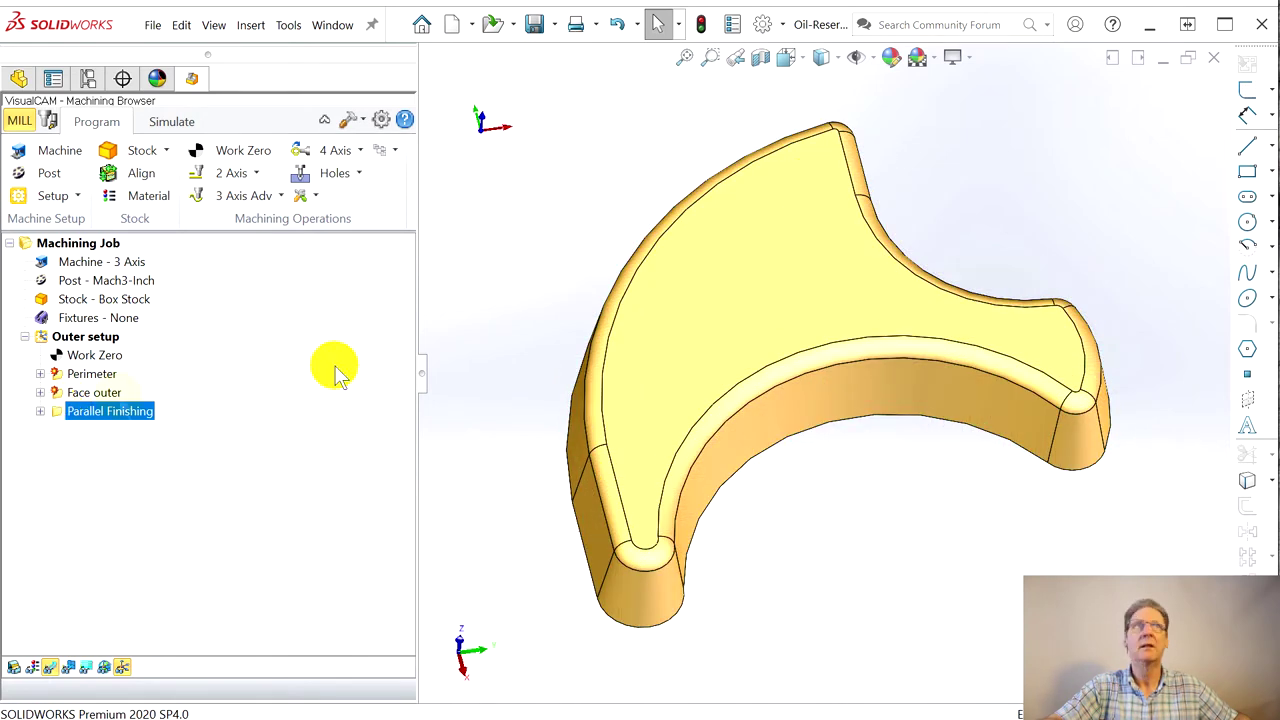
drag(805, 92, 301, 90)
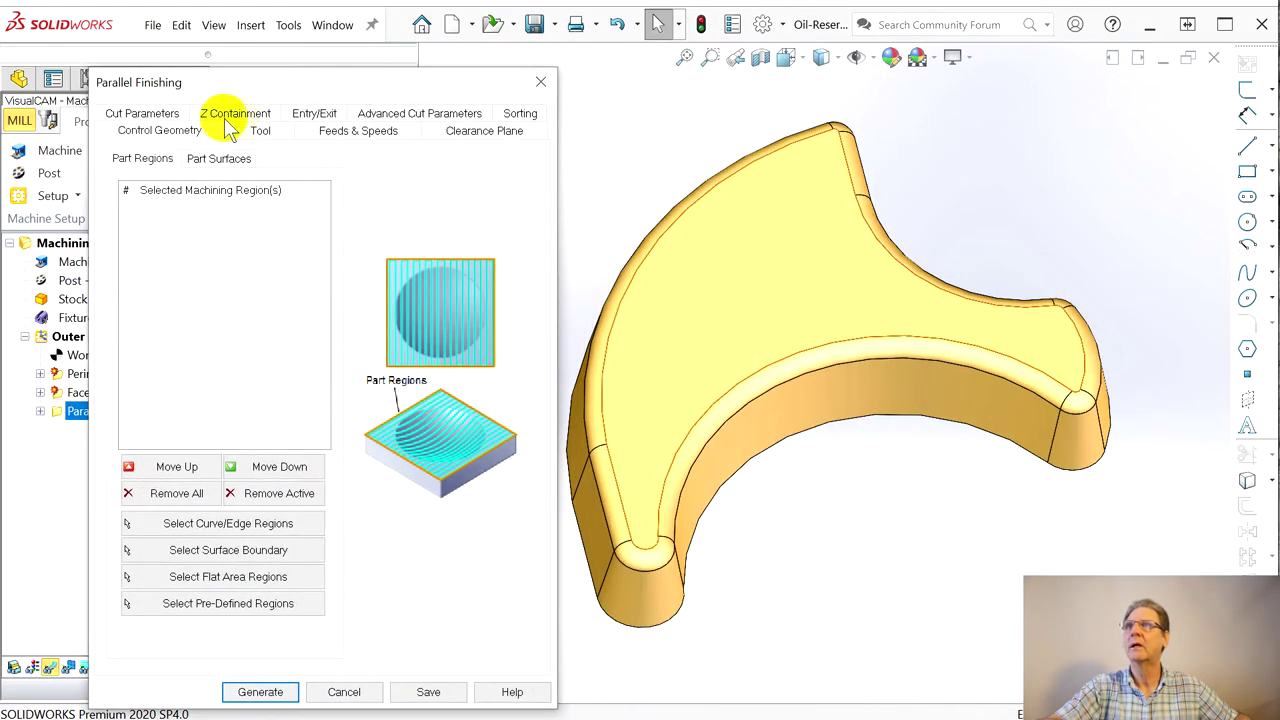
click(160, 116)
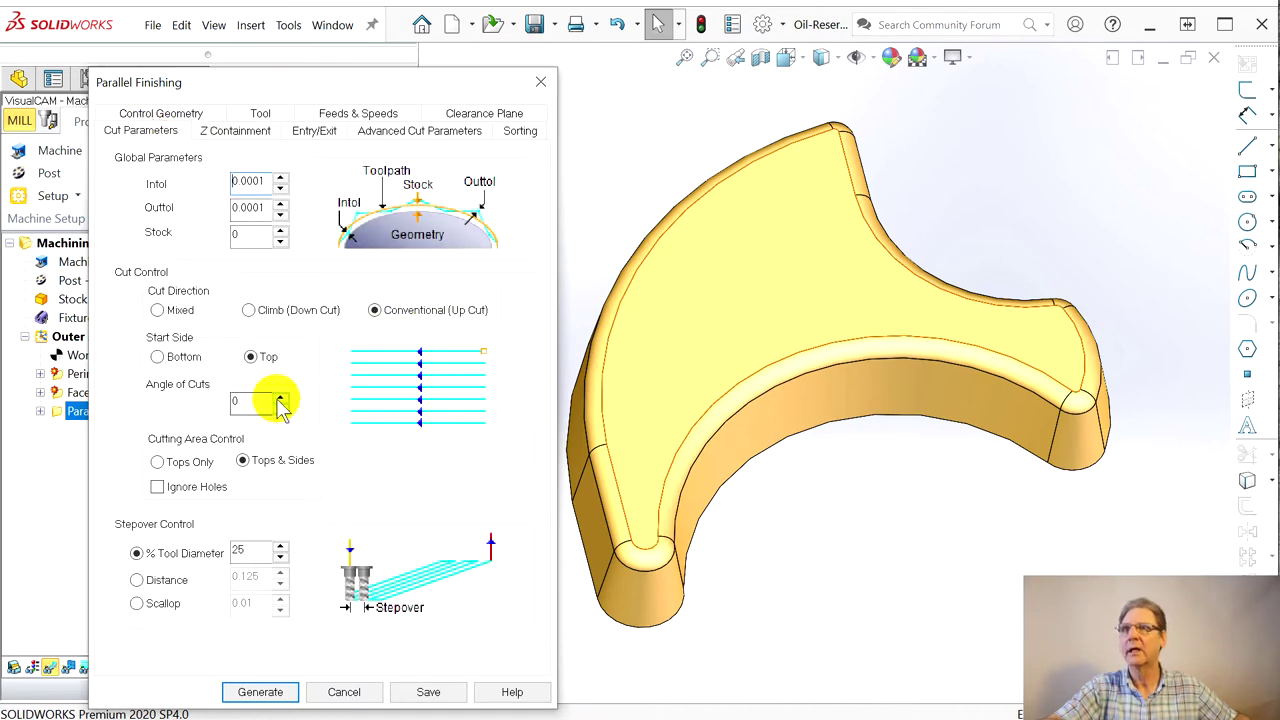
click(240, 401)
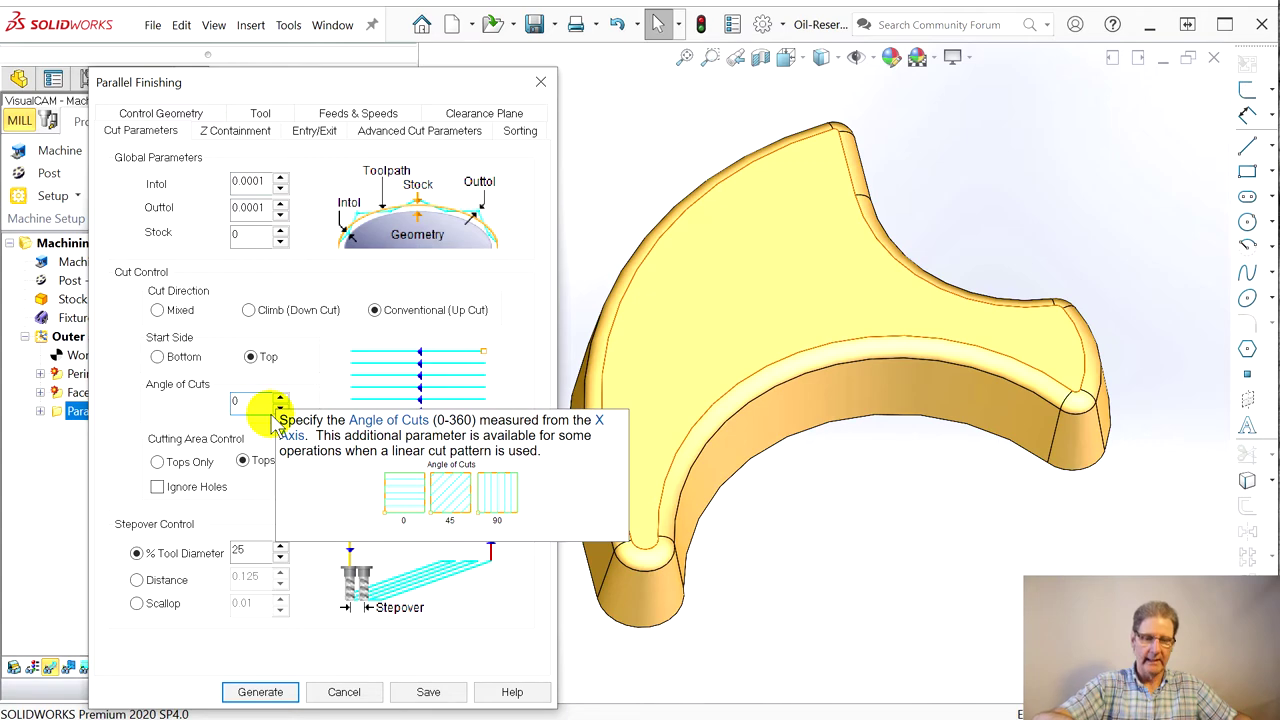
click(261, 690)
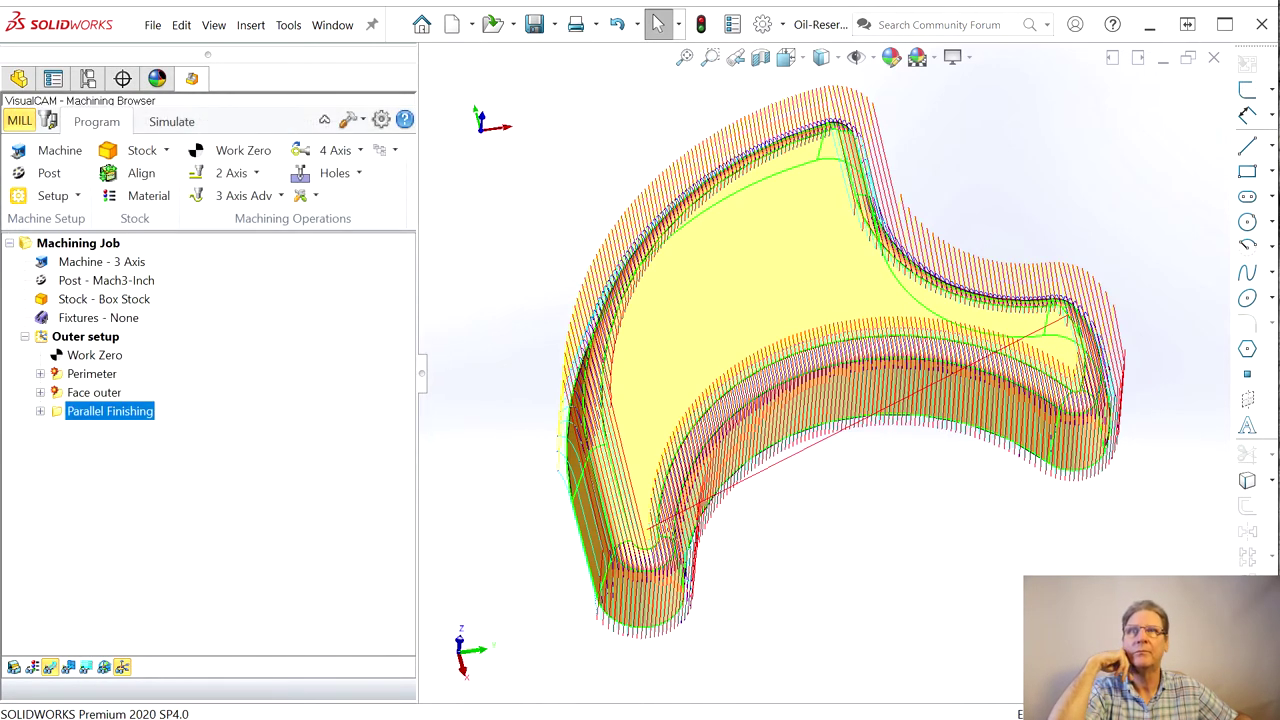
middle_drag(705, 625, 690, 575)
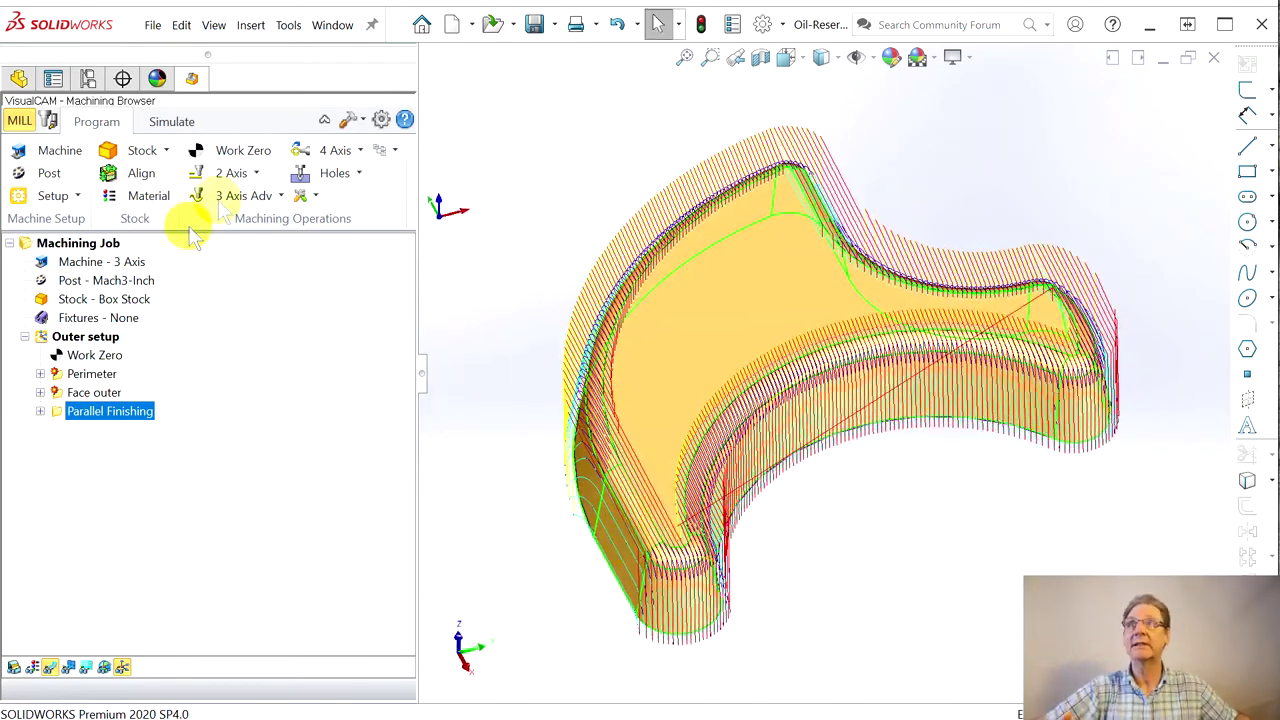
right_click(84, 416)
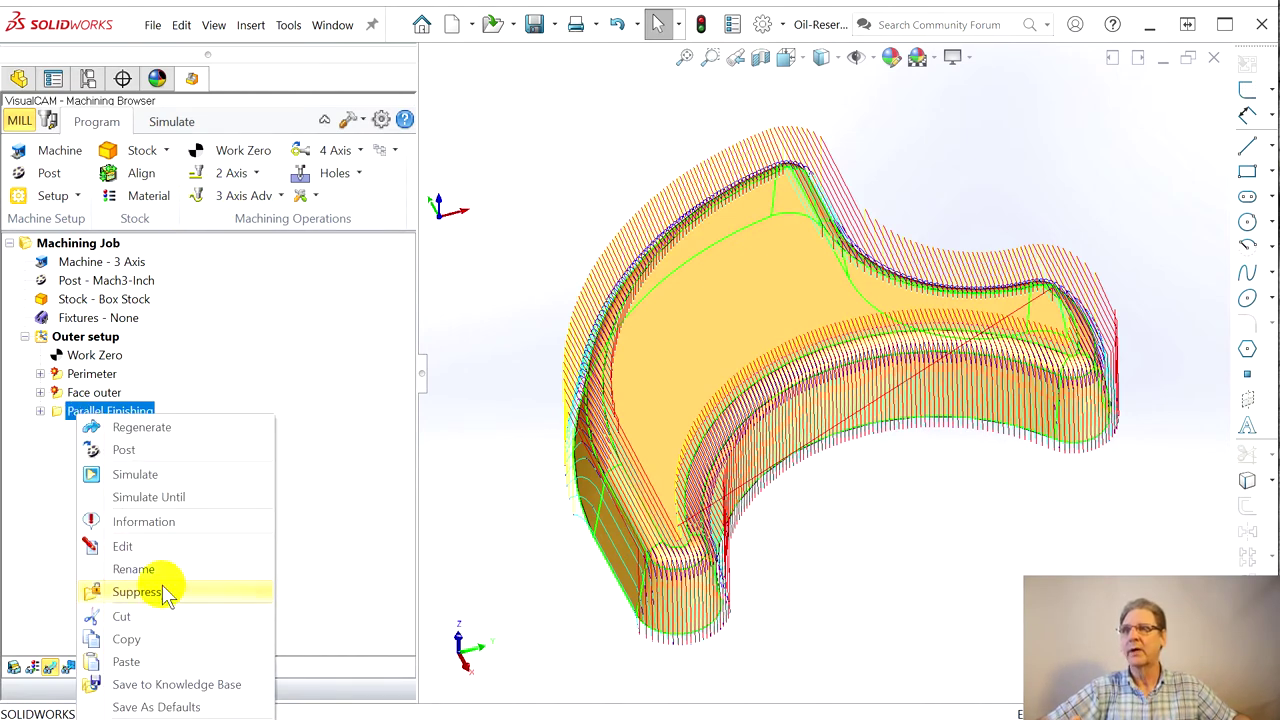
Cut Parallel Finishing from the Outer setup and show the 3 Axis Adv operations list
click(56, 412)
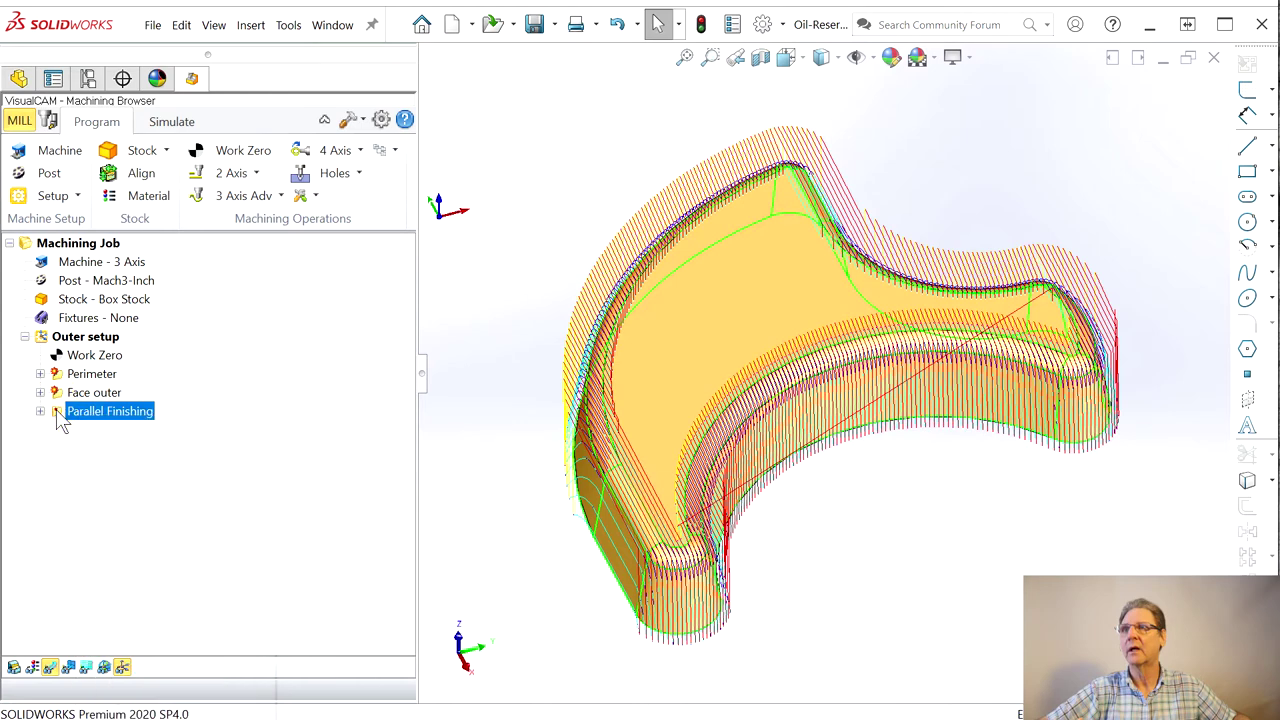
right_click(58, 416)
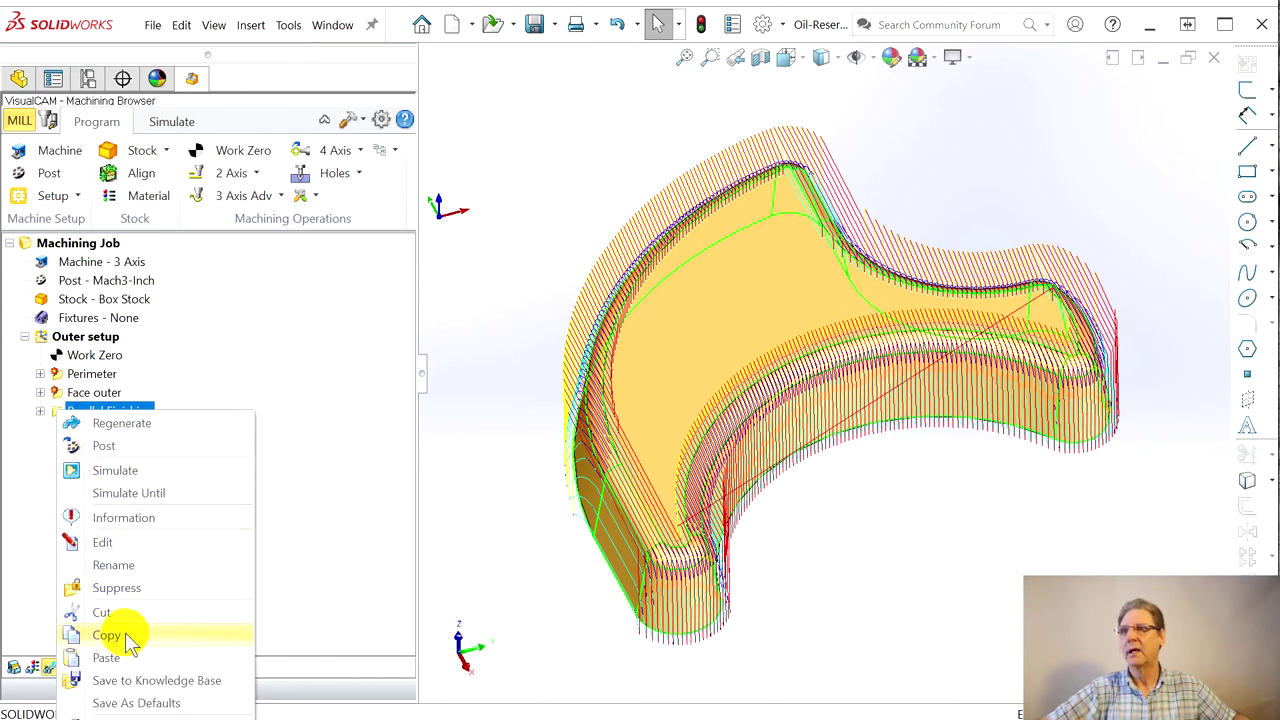
click(105, 612)
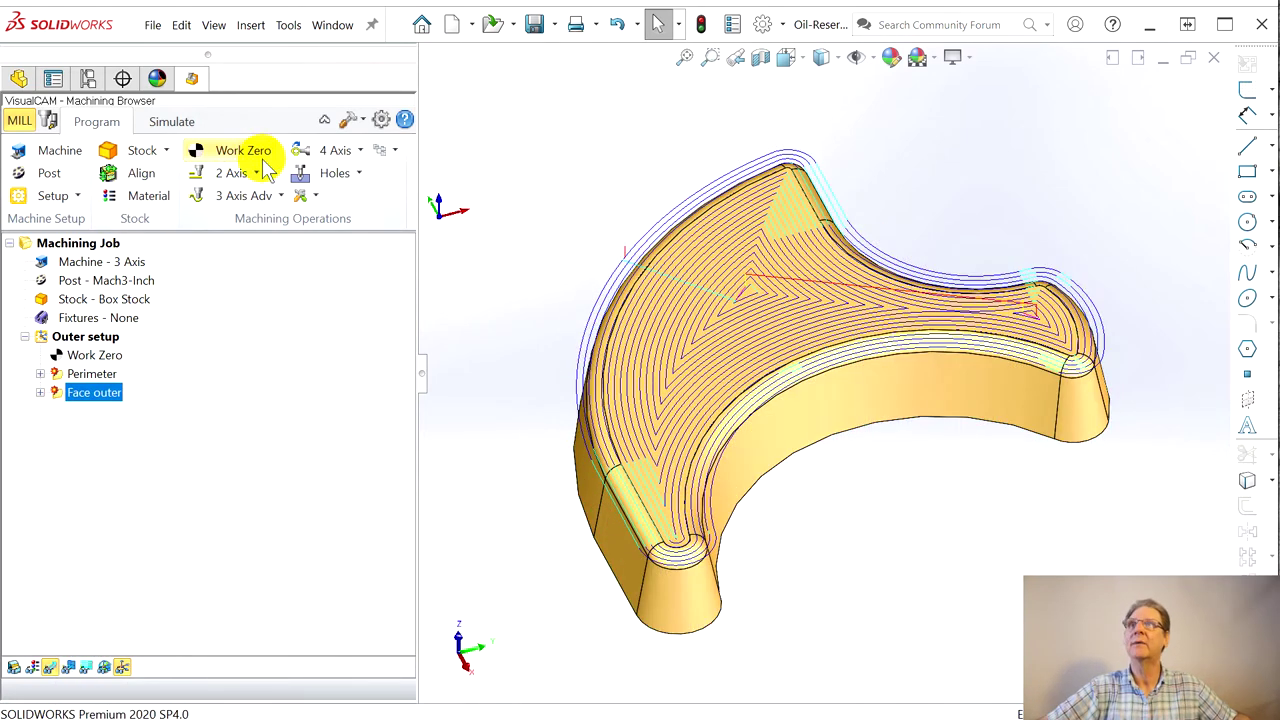
click(288, 197)
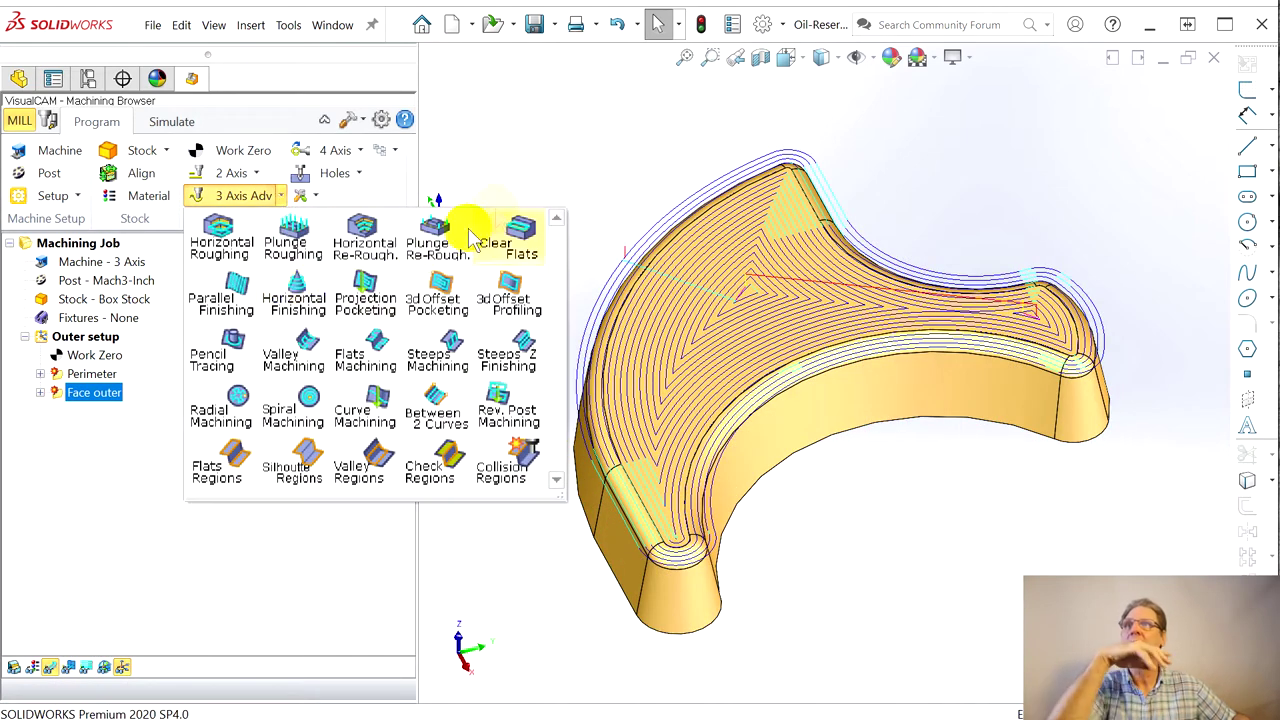
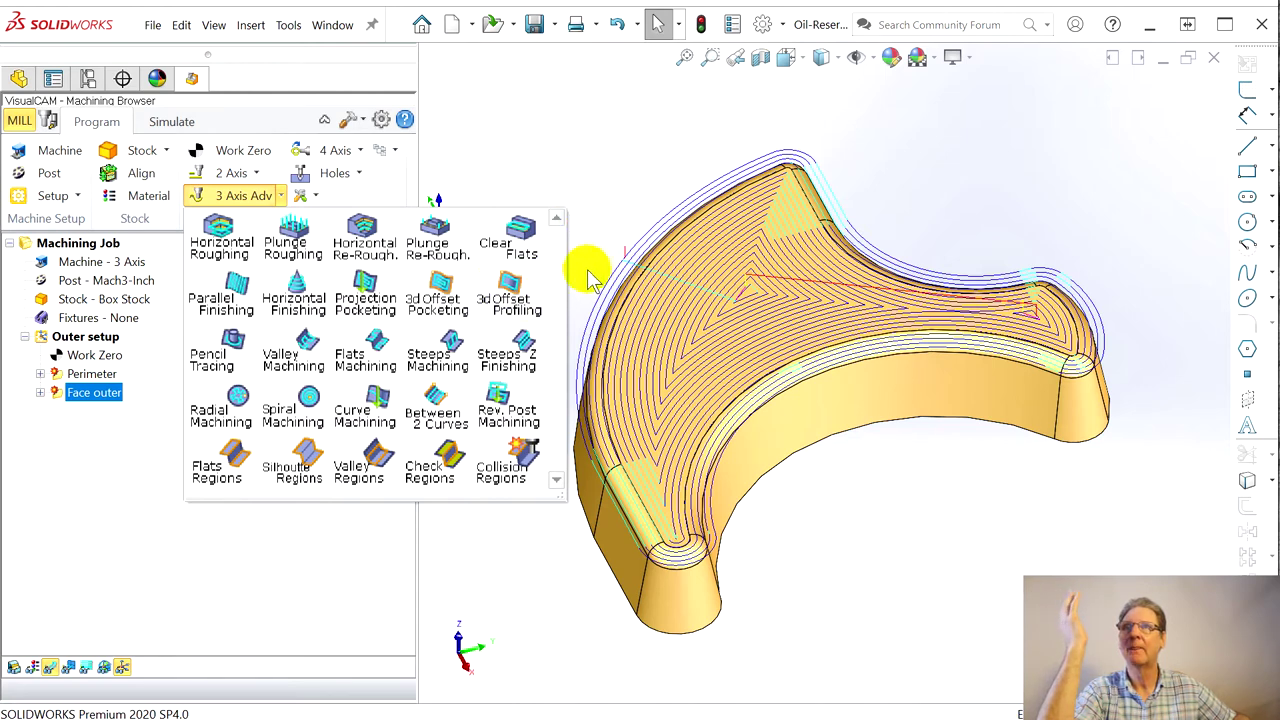
Start a 3D Offset Profiling operation and pick its first side-wall part face
click(507, 290)
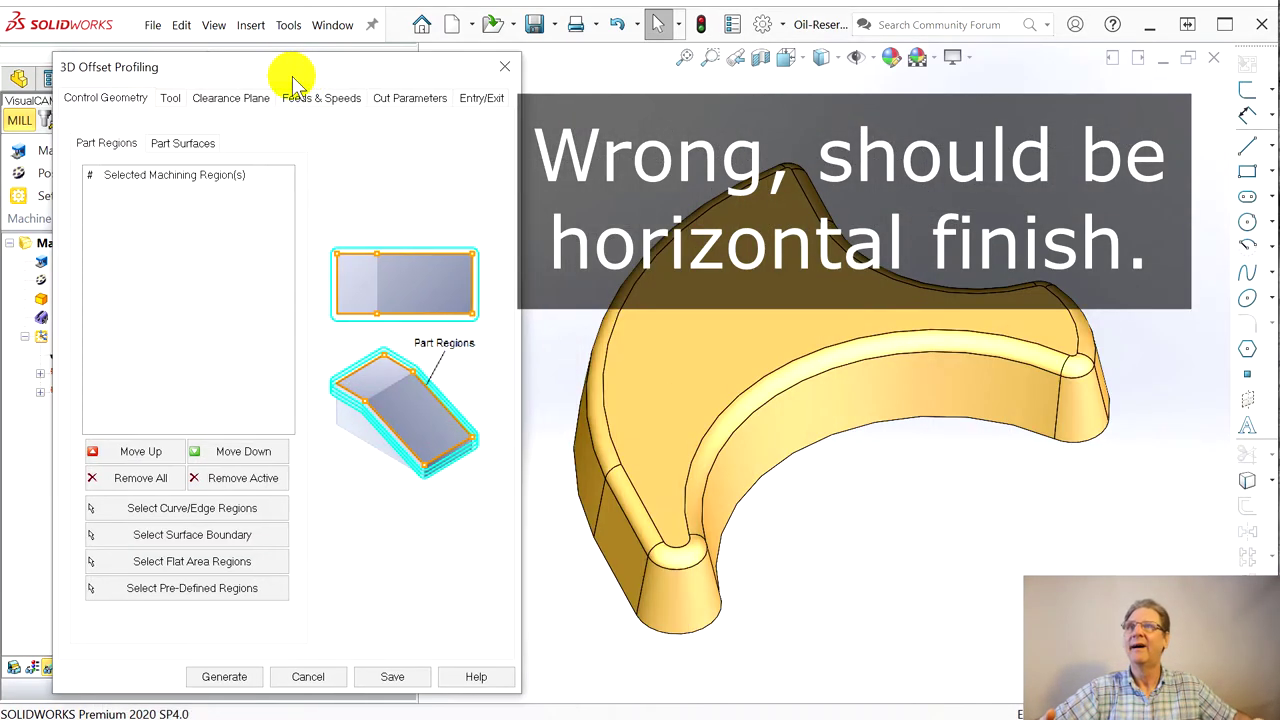
click(182, 145)
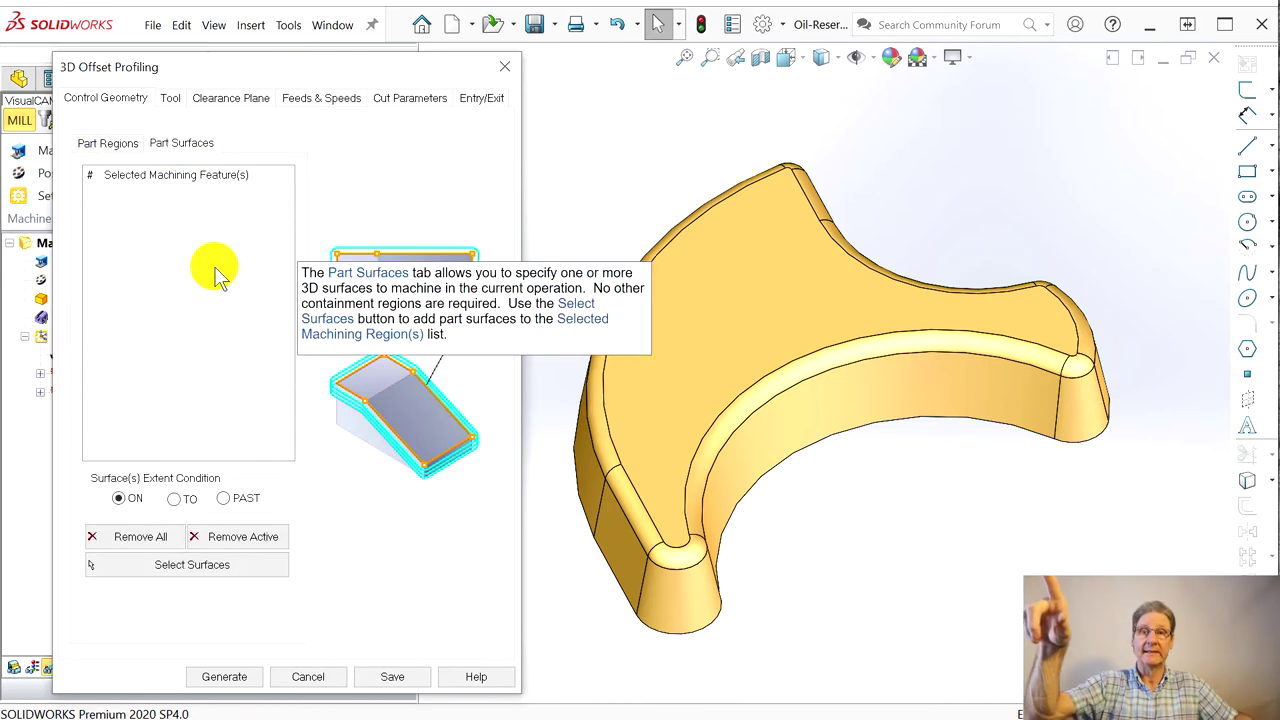
click(150, 566)
click(628, 510)
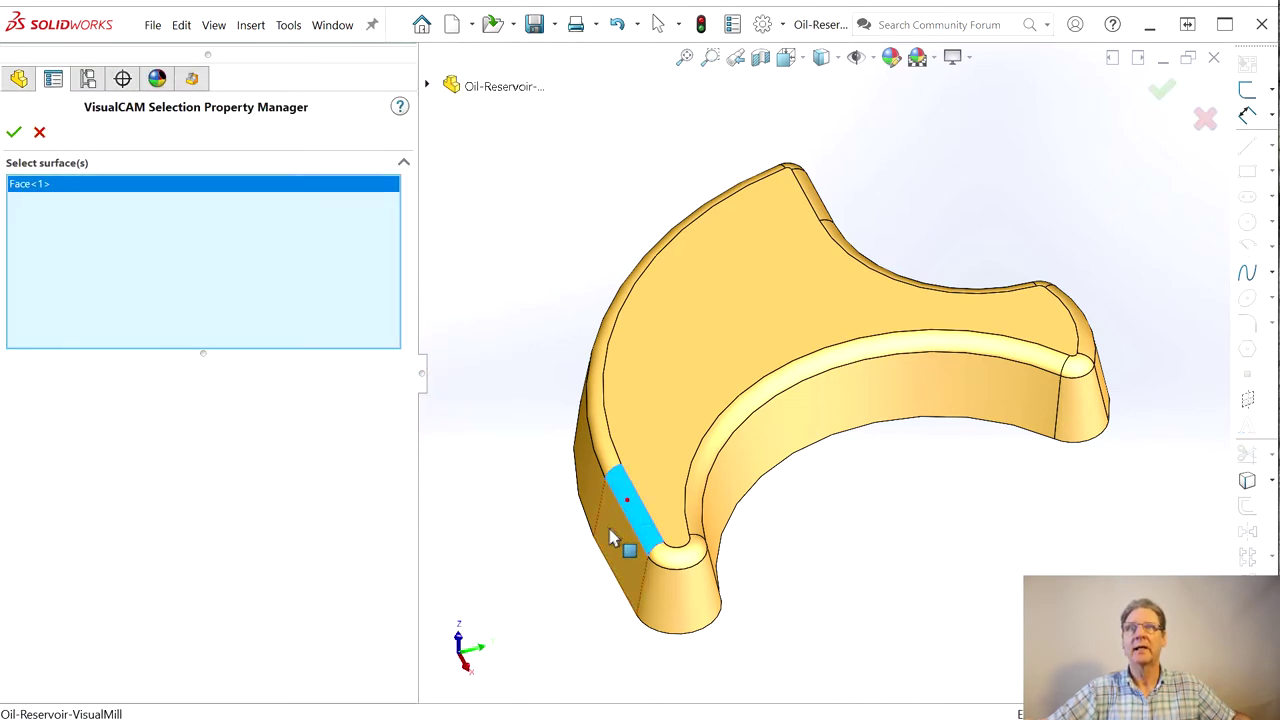
Add another side wall plus the inner curved strip and outer curved wall faces
click(614, 535)
middle_drag(500, 492, 597, 537)
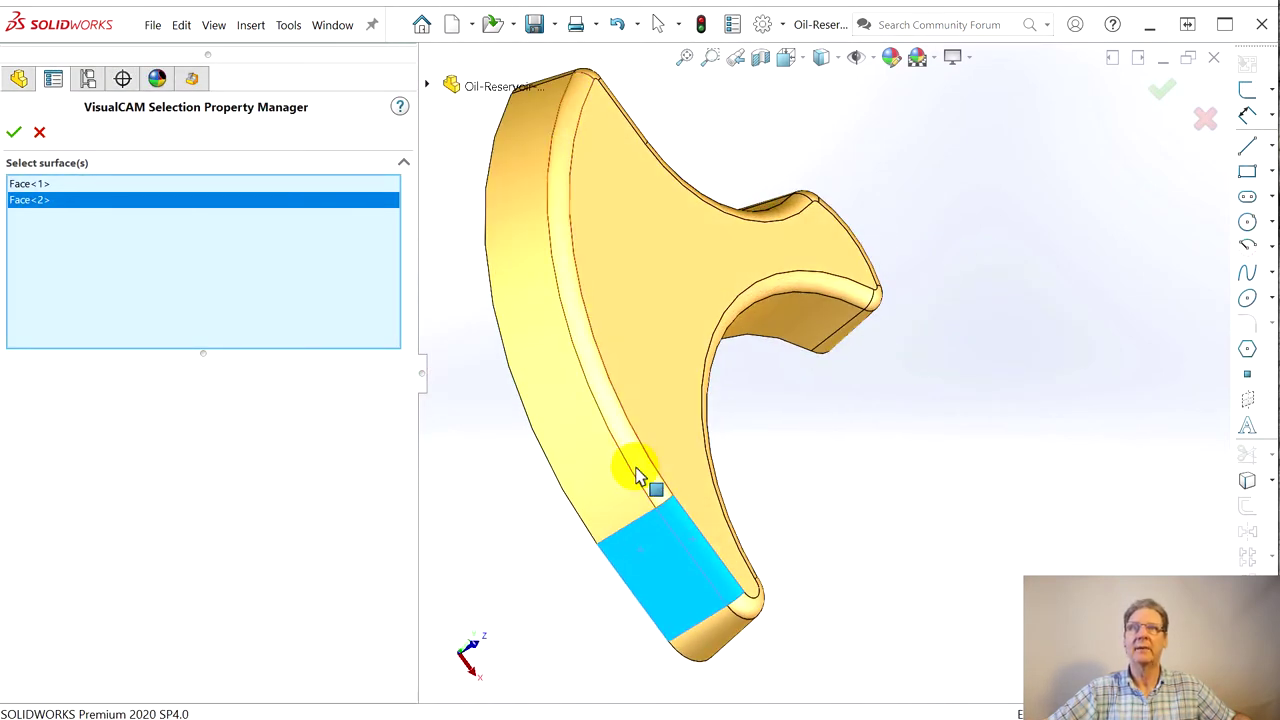
click(637, 466)
click(597, 478)
middle_drag(423, 291, 468, 405)
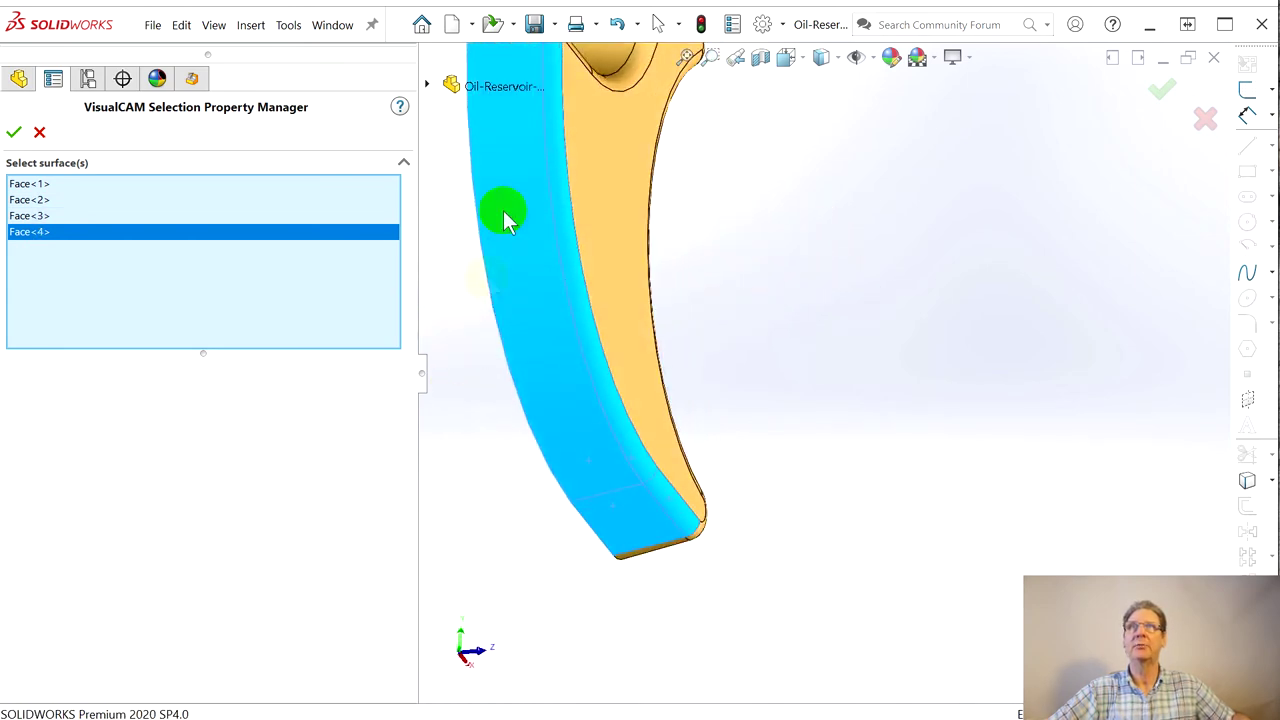
key(f)
middle_drag(934, 220, 905, 455)
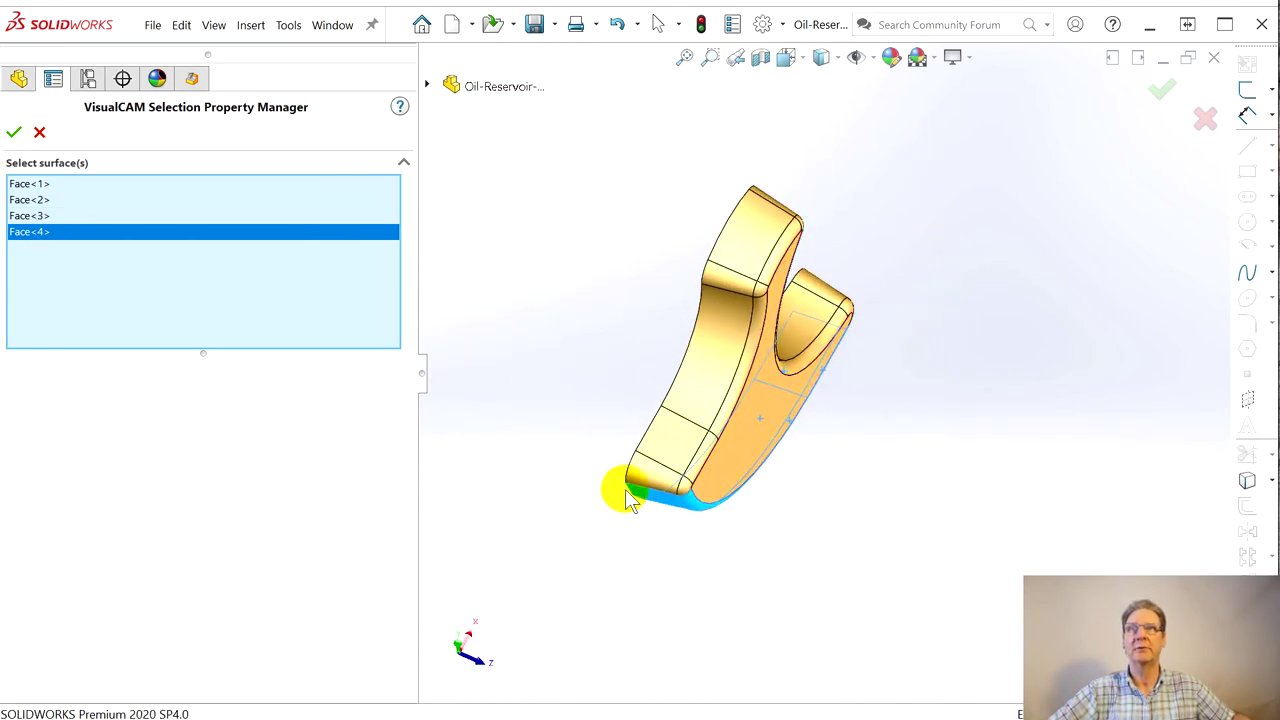
Add the bottom side faces and the run of wall faces along the part
click(685, 490)
click(690, 466)
click(698, 459)
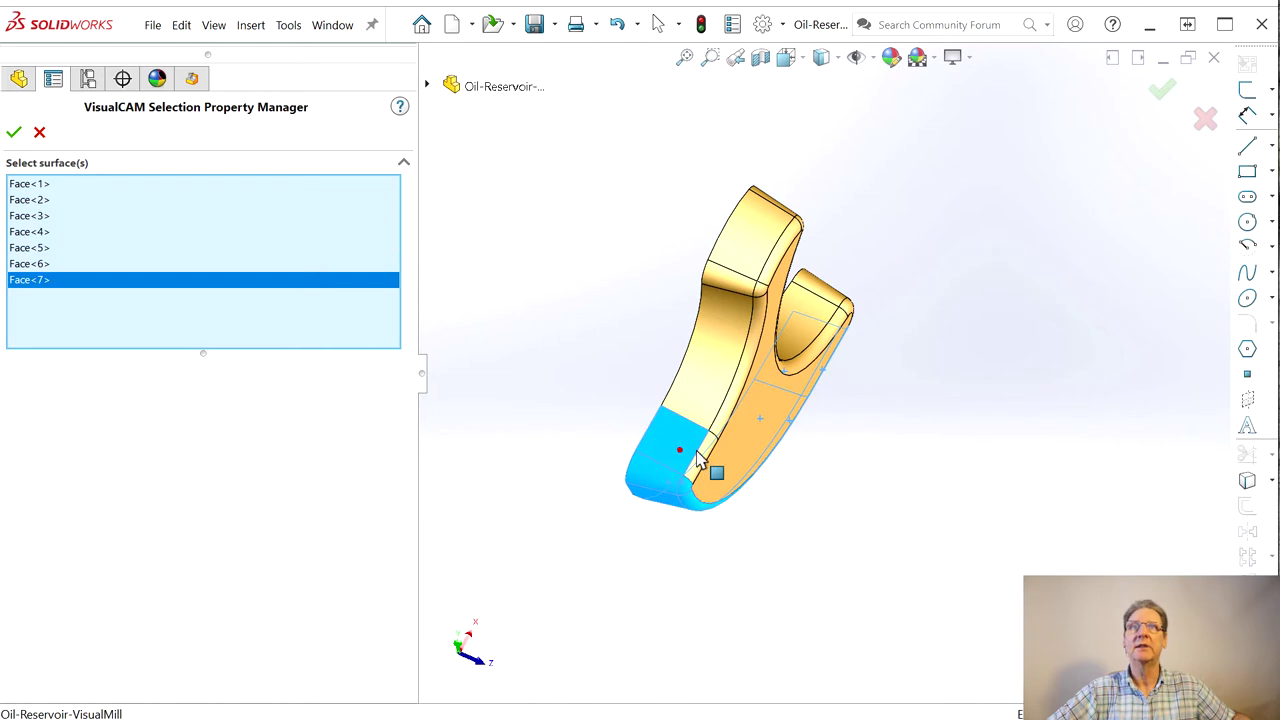
click(740, 425)
click(714, 400)
click(745, 300)
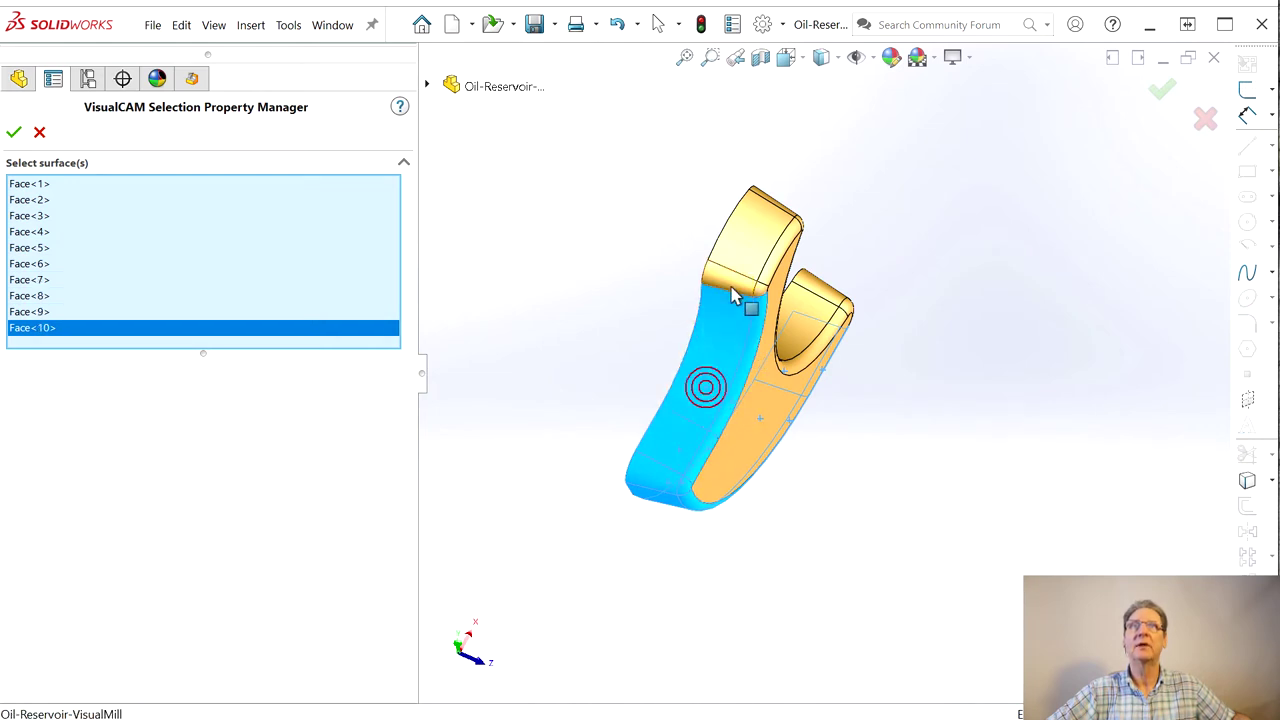
click(740, 291)
click(785, 280)
click(757, 257)
Add the end and inner wall faces to reach Face<20>, then confirm the surfaces
middle_drag(757, 257, 826, 387)
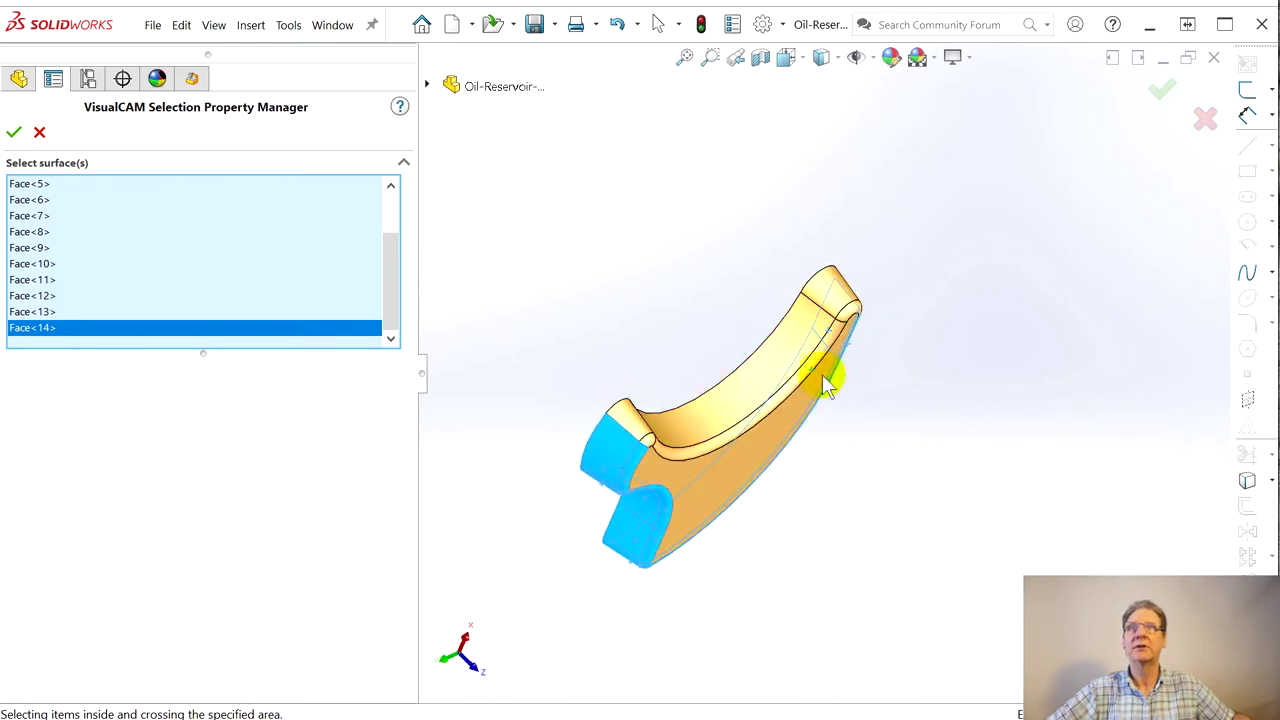
click(645, 448)
click(676, 461)
click(672, 455)
click(673, 456)
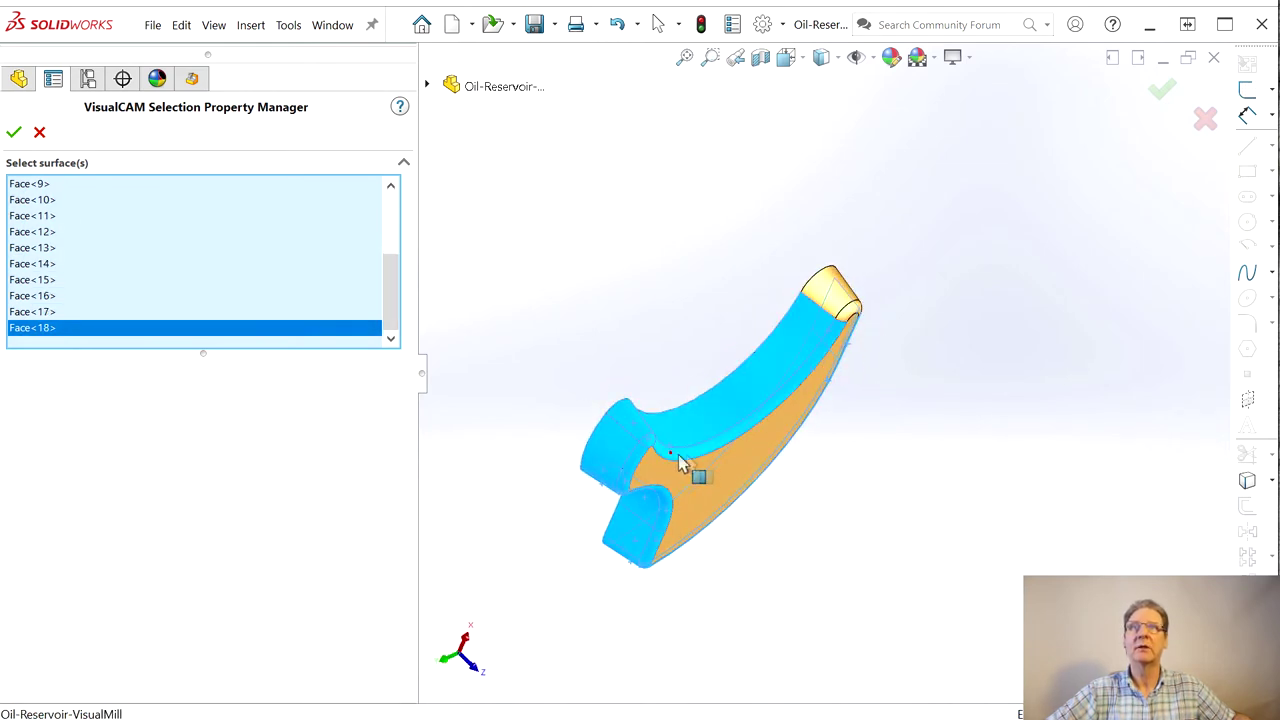
middle_drag(869, 340, 777, 466)
click(758, 372)
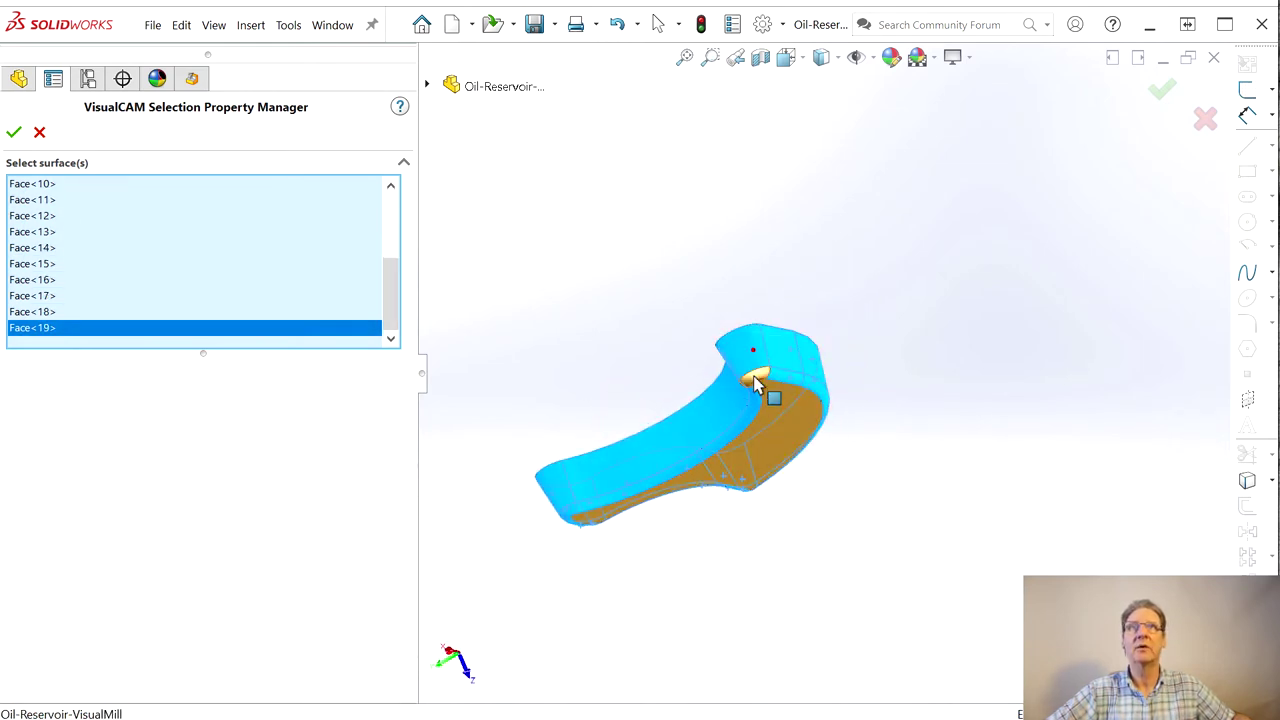
middle_drag(758, 390, 714, 163)
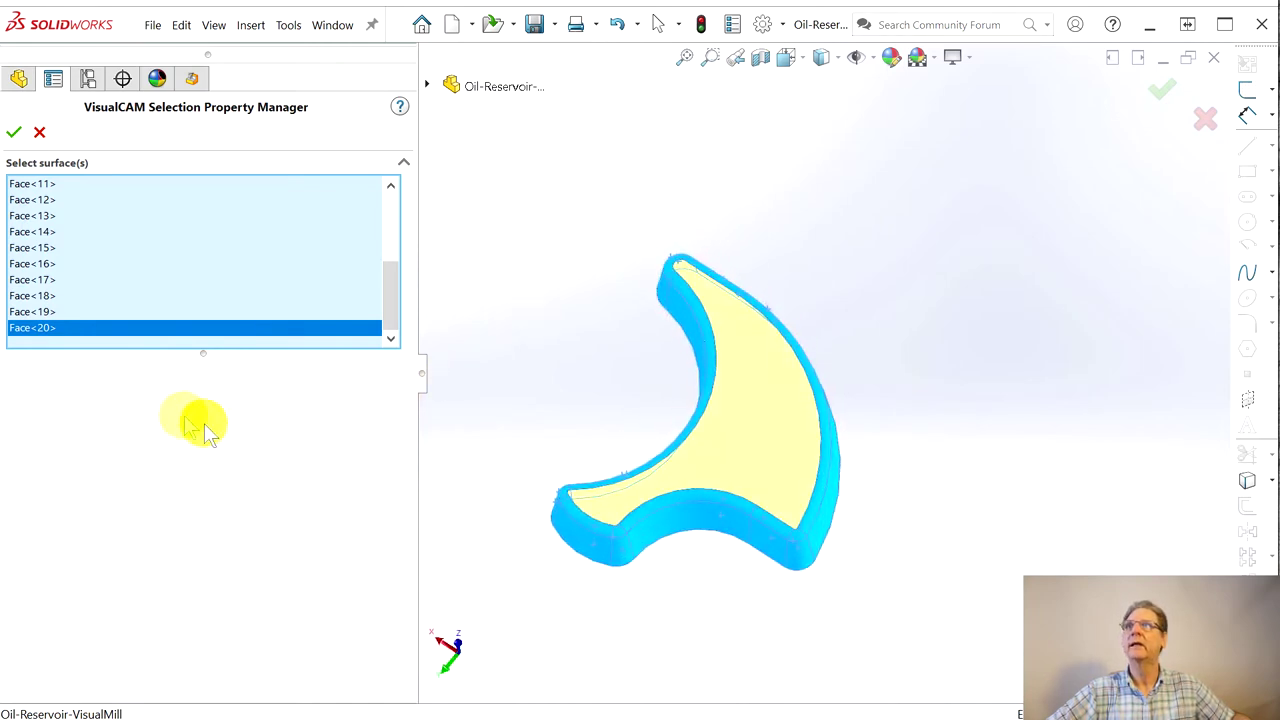
click(13, 132)
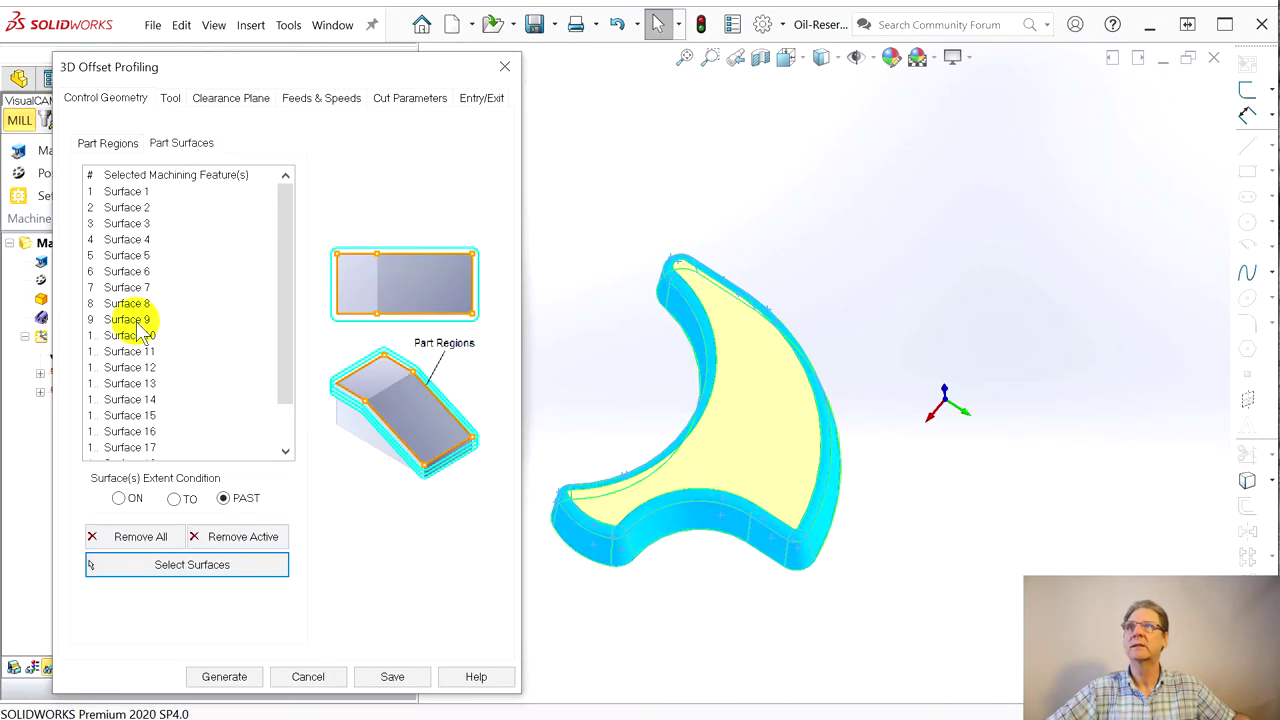
Assign the 250 2 FL (.750 Loc) tool, checking its flute length in the tool editor
click(170, 97)
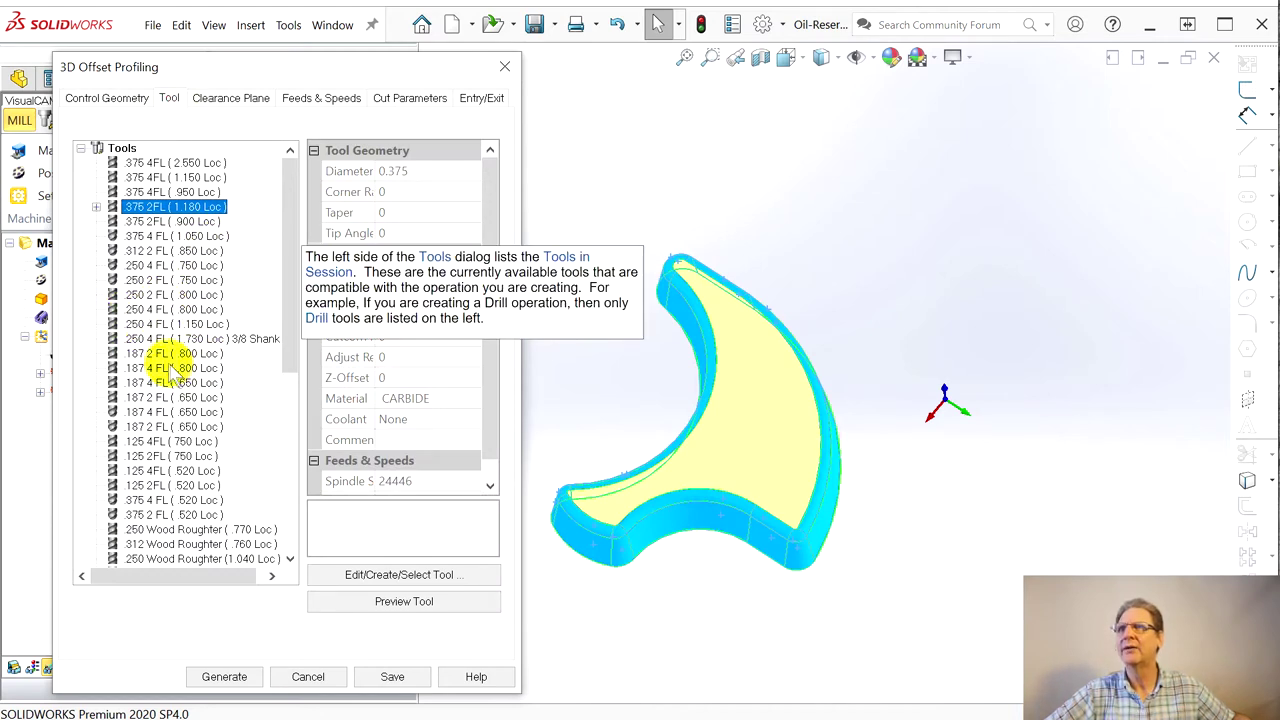
click(147, 281)
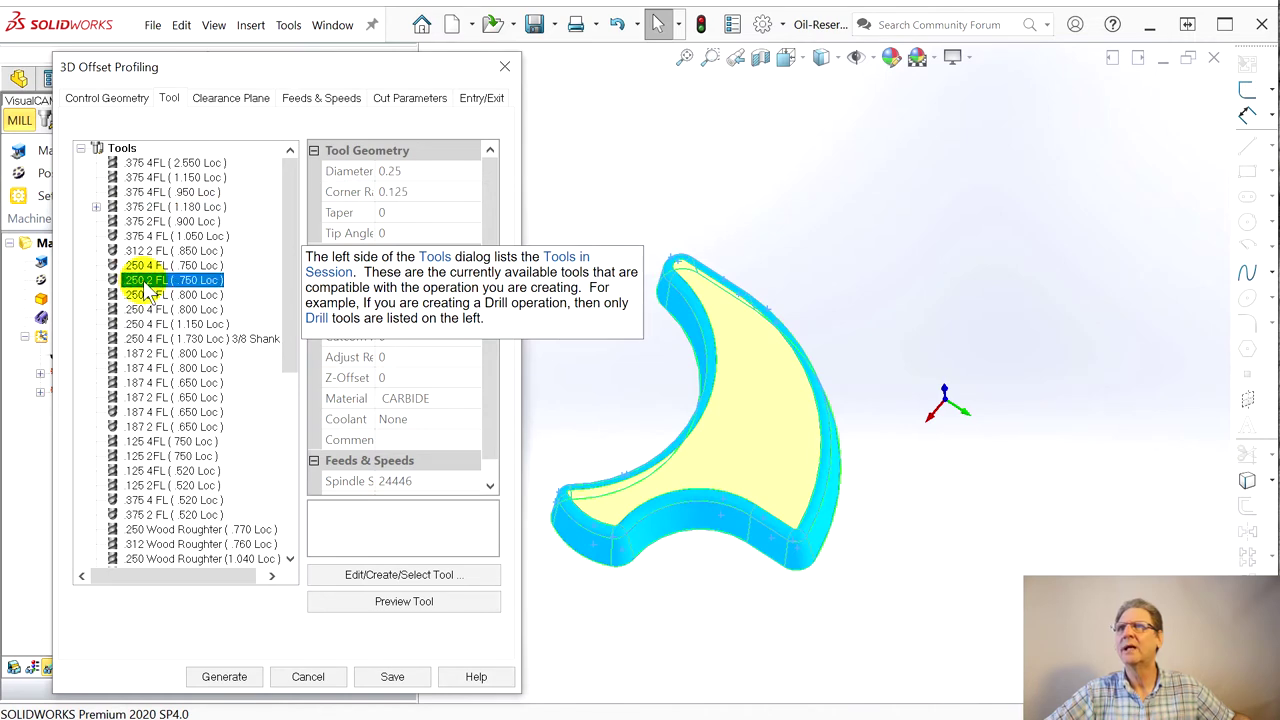
click(388, 578)
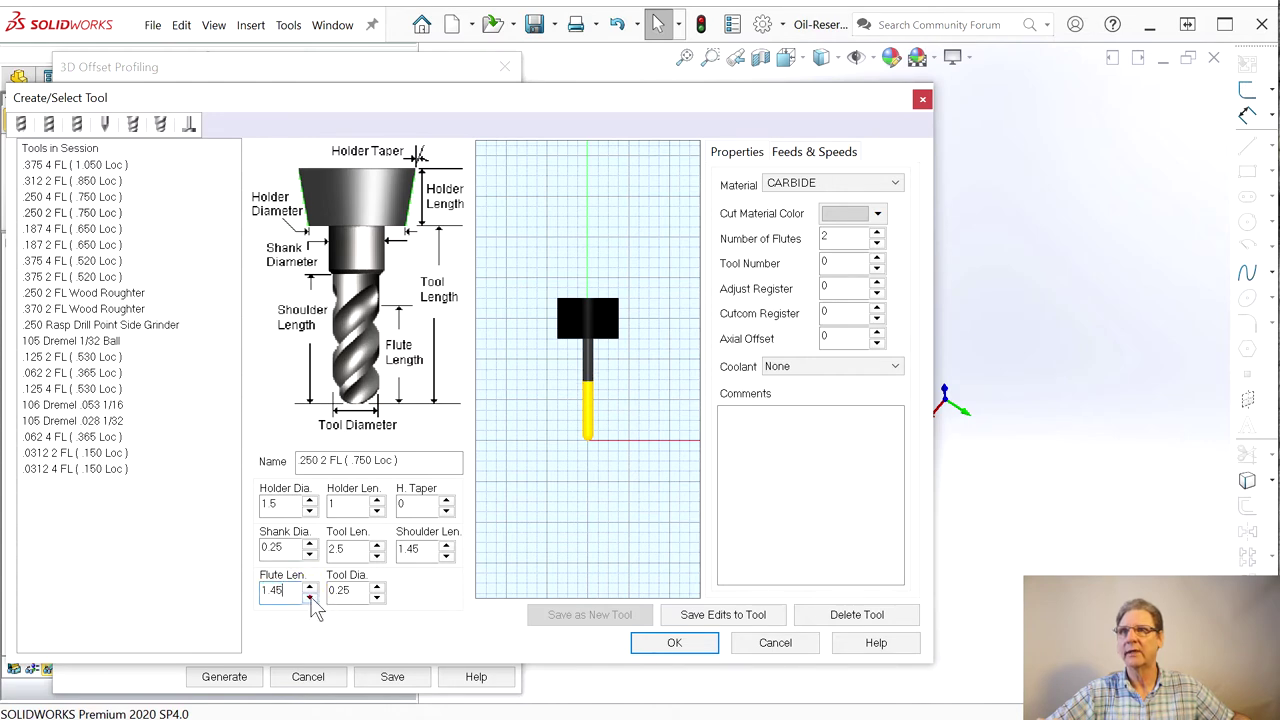
double_click(270, 600)
click(674, 643)
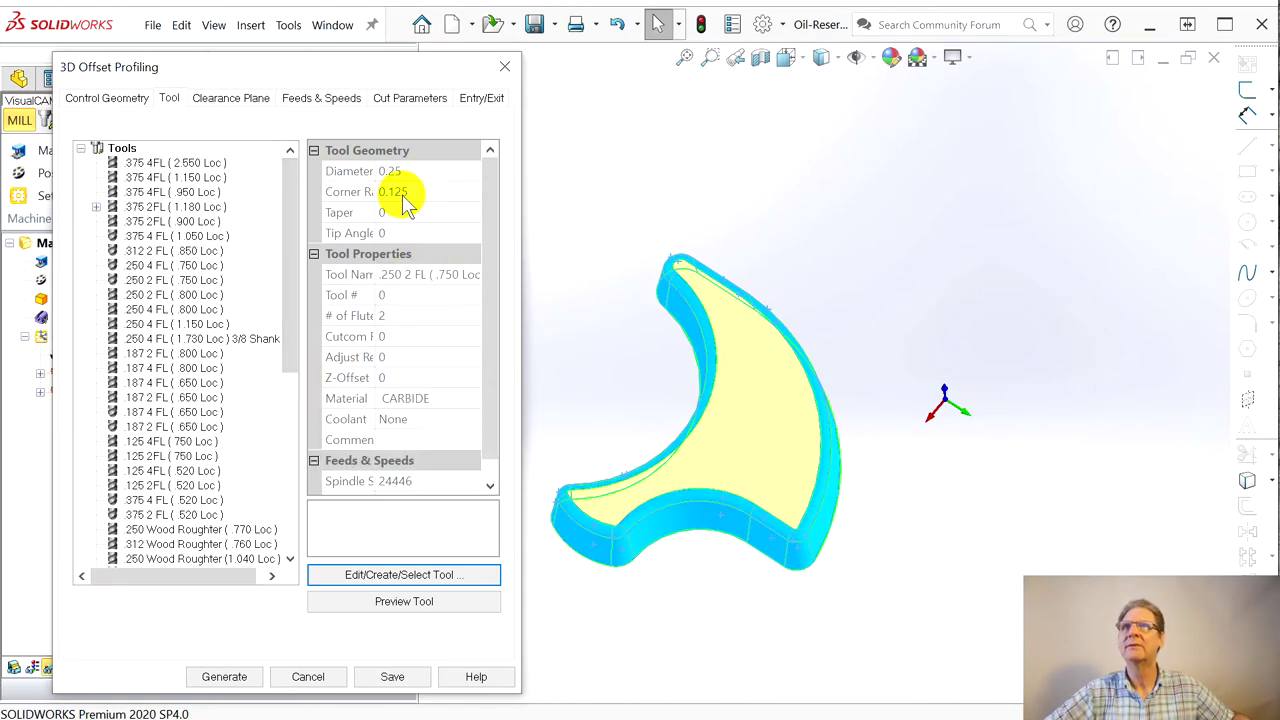
Review the tool sections, clearance plane and feeds and speeds (24446 RPM, 14.667 in/min)
click(313, 254)
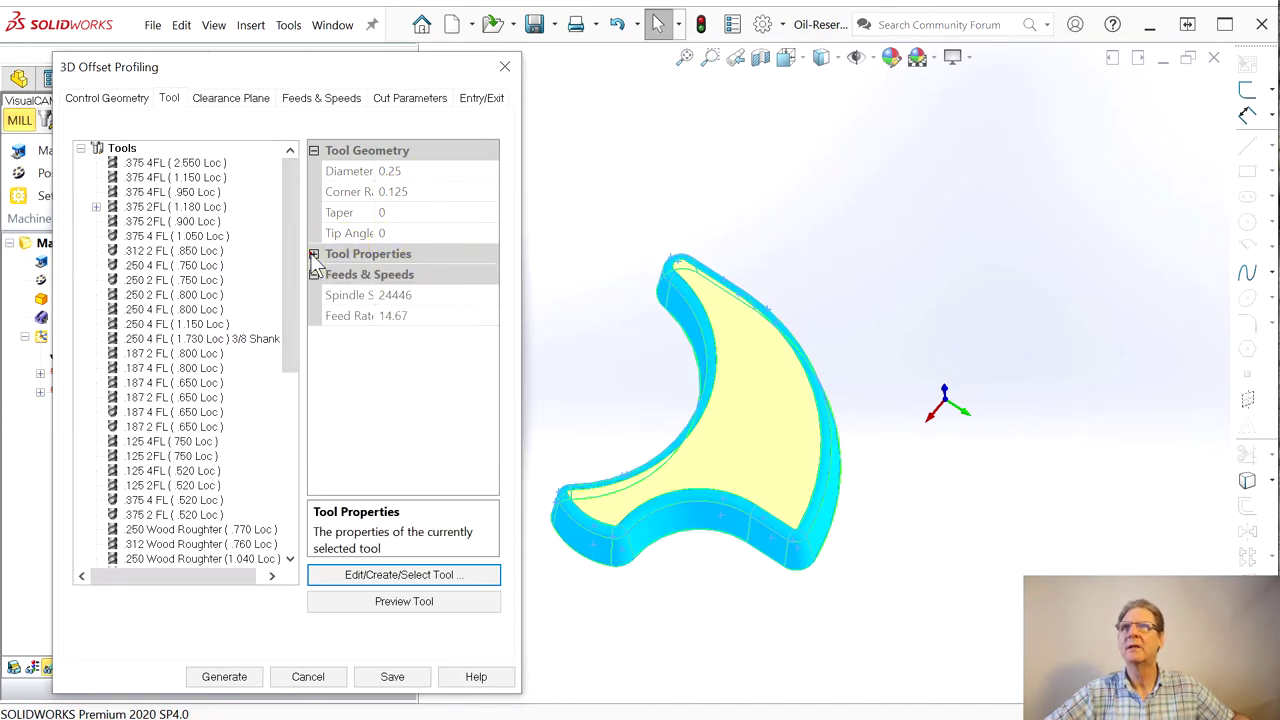
click(313, 254)
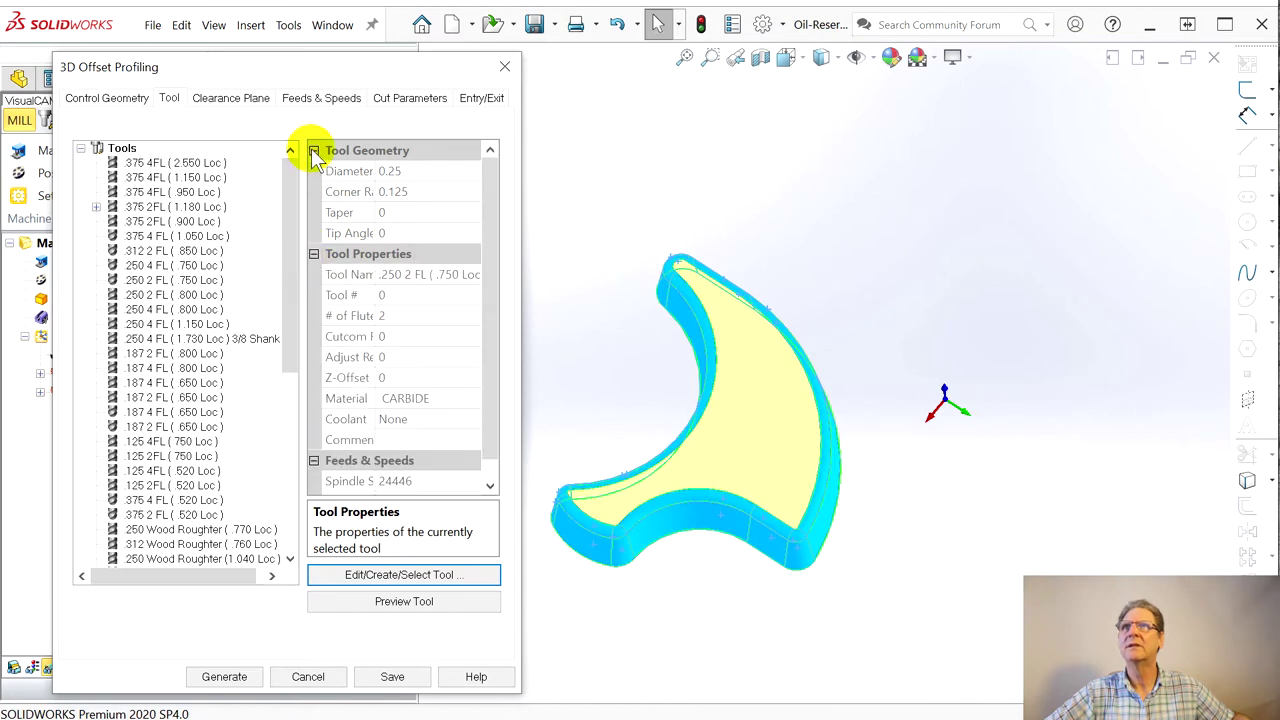
click(313, 150)
click(313, 150)
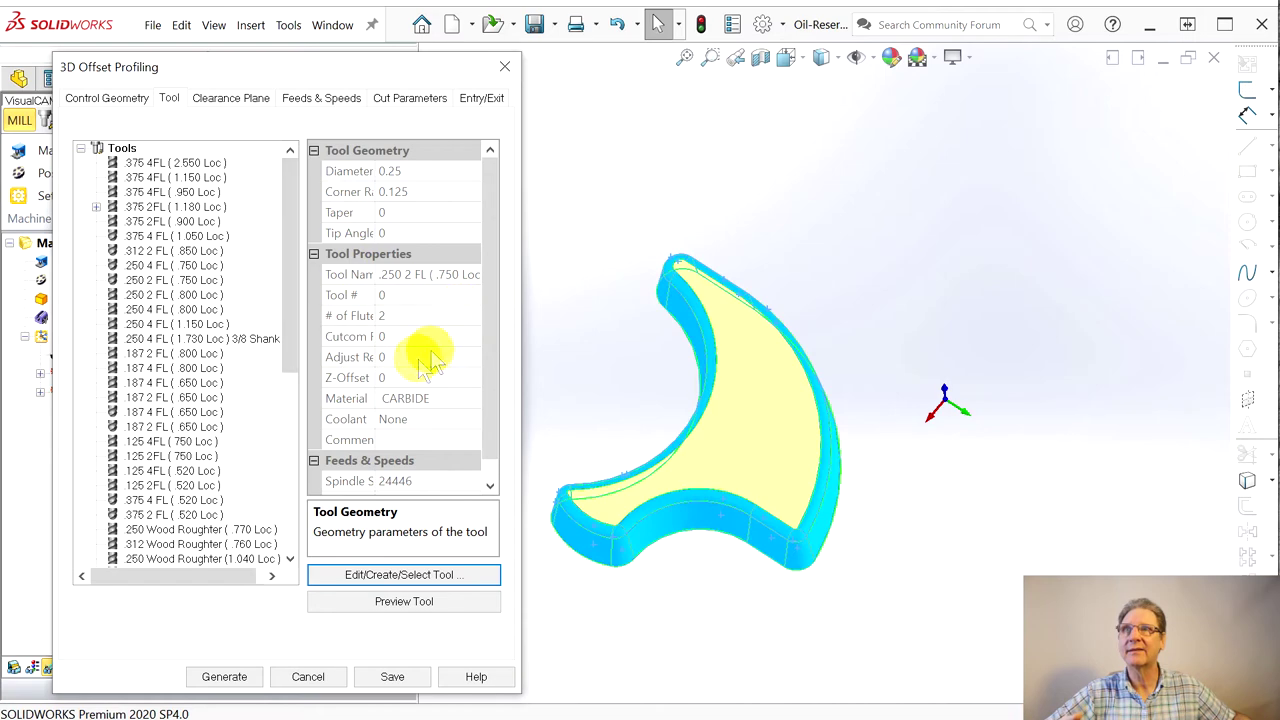
click(238, 97)
click(340, 98)
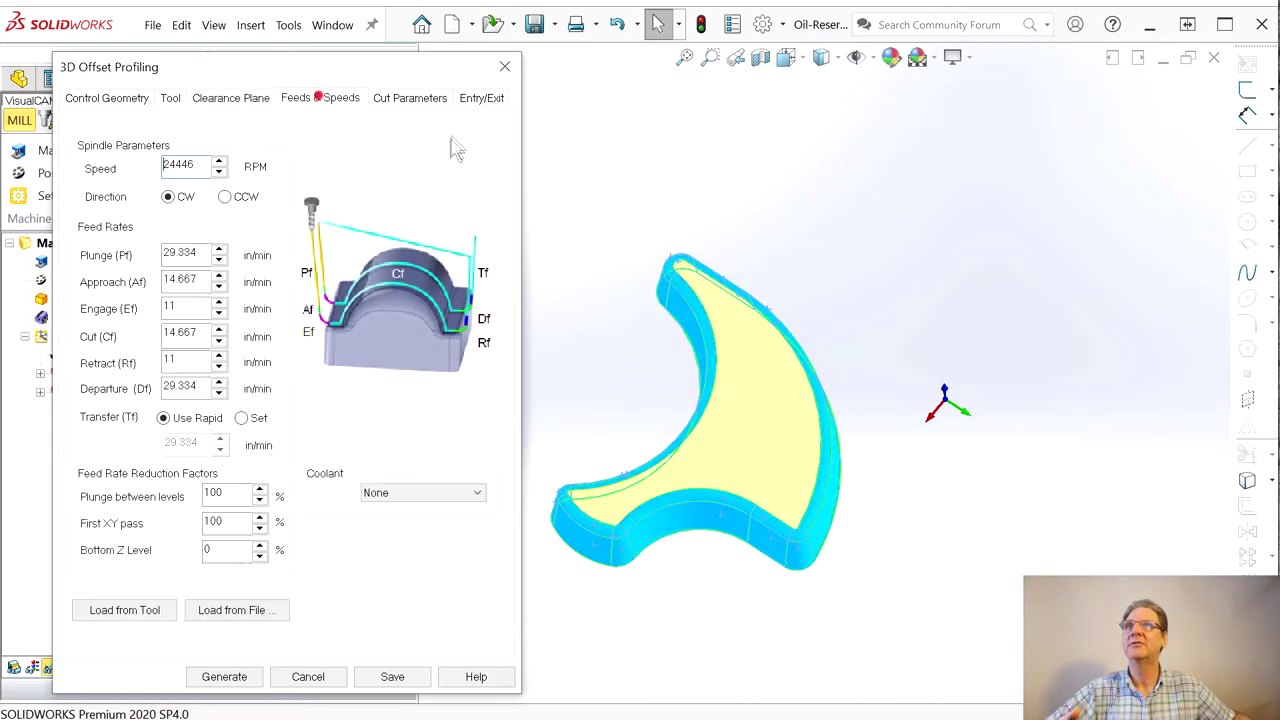
Set a Zig one-sided cut with a 0.02 stepover distance and generate the profiling toolpath
click(415, 103)
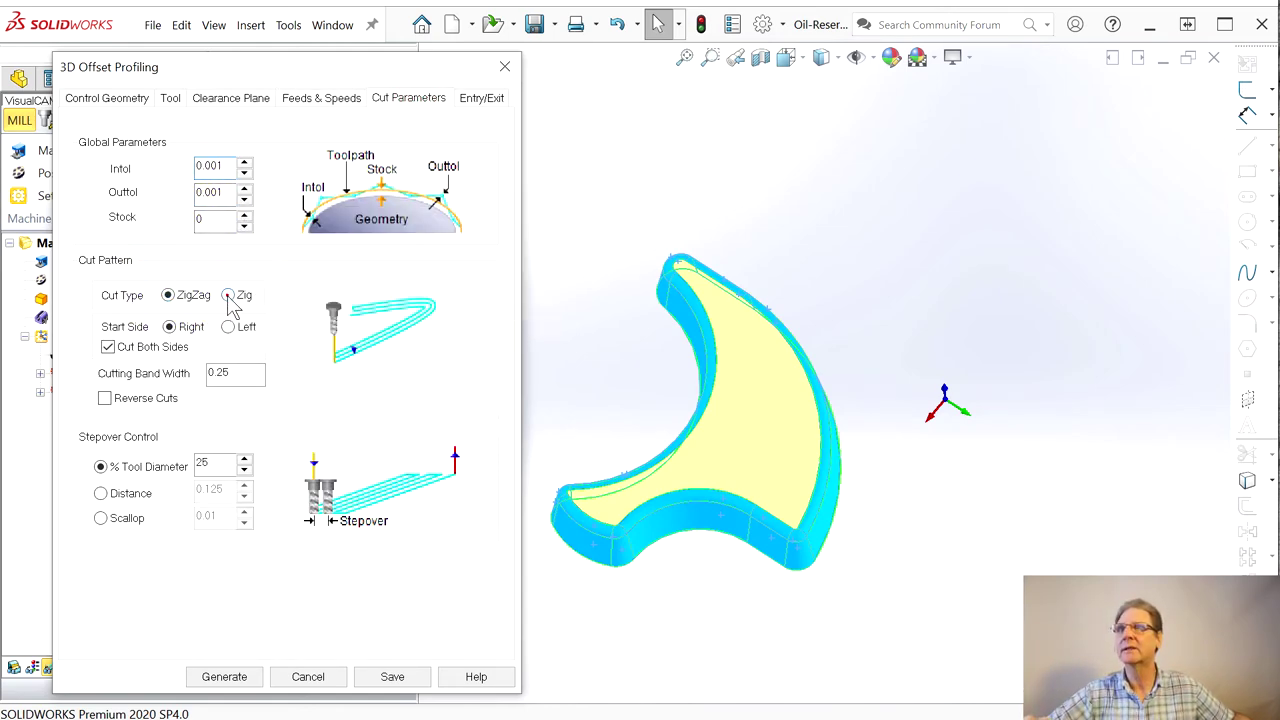
click(229, 296)
click(107, 347)
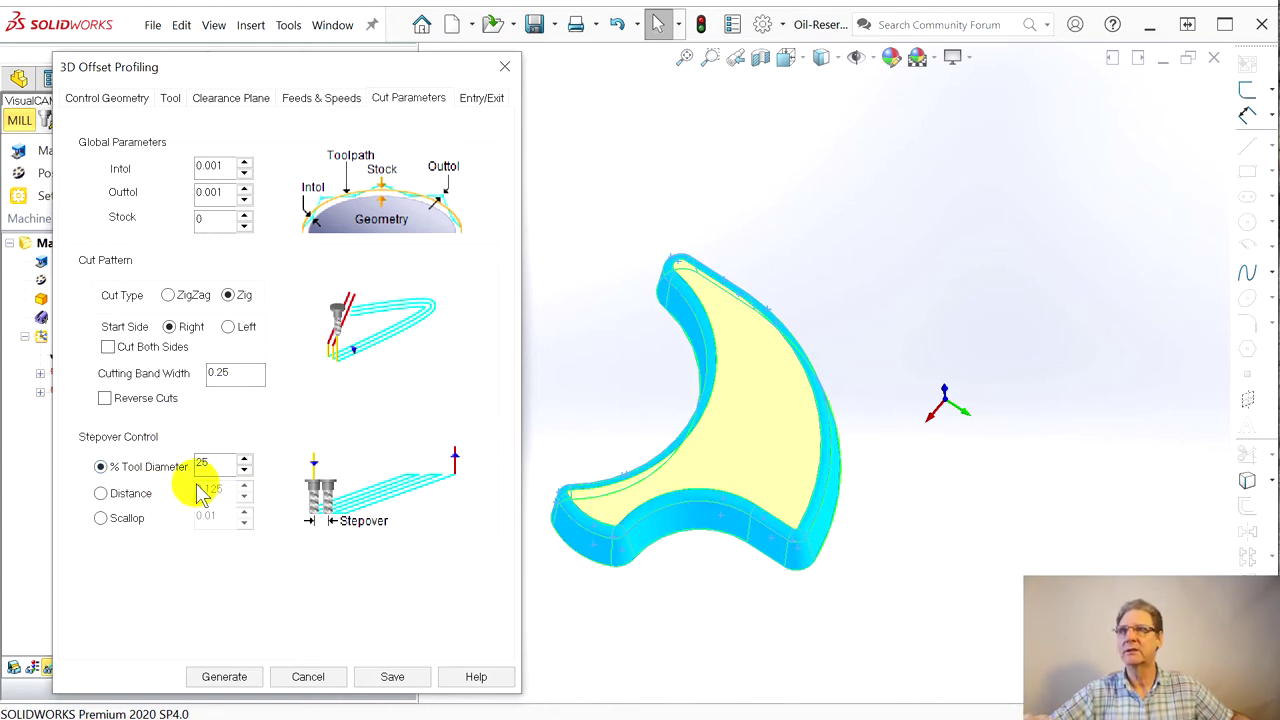
click(108, 493)
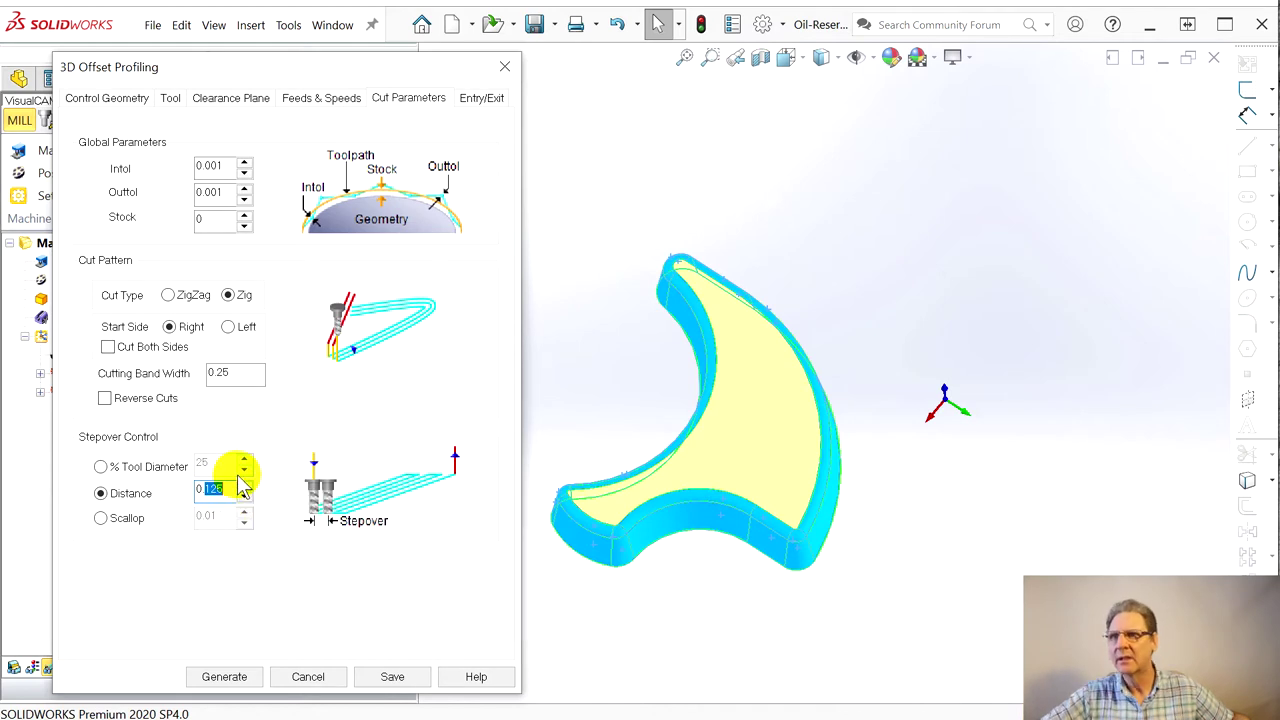
text(0)
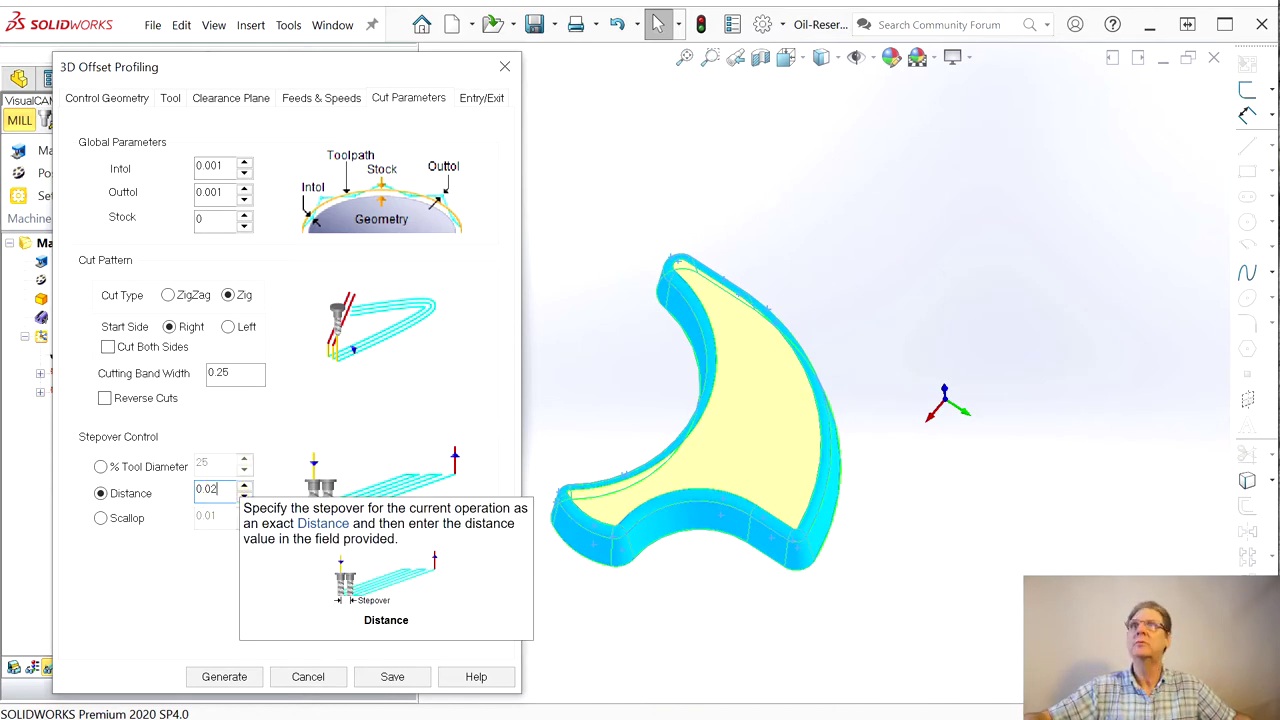
click(480, 100)
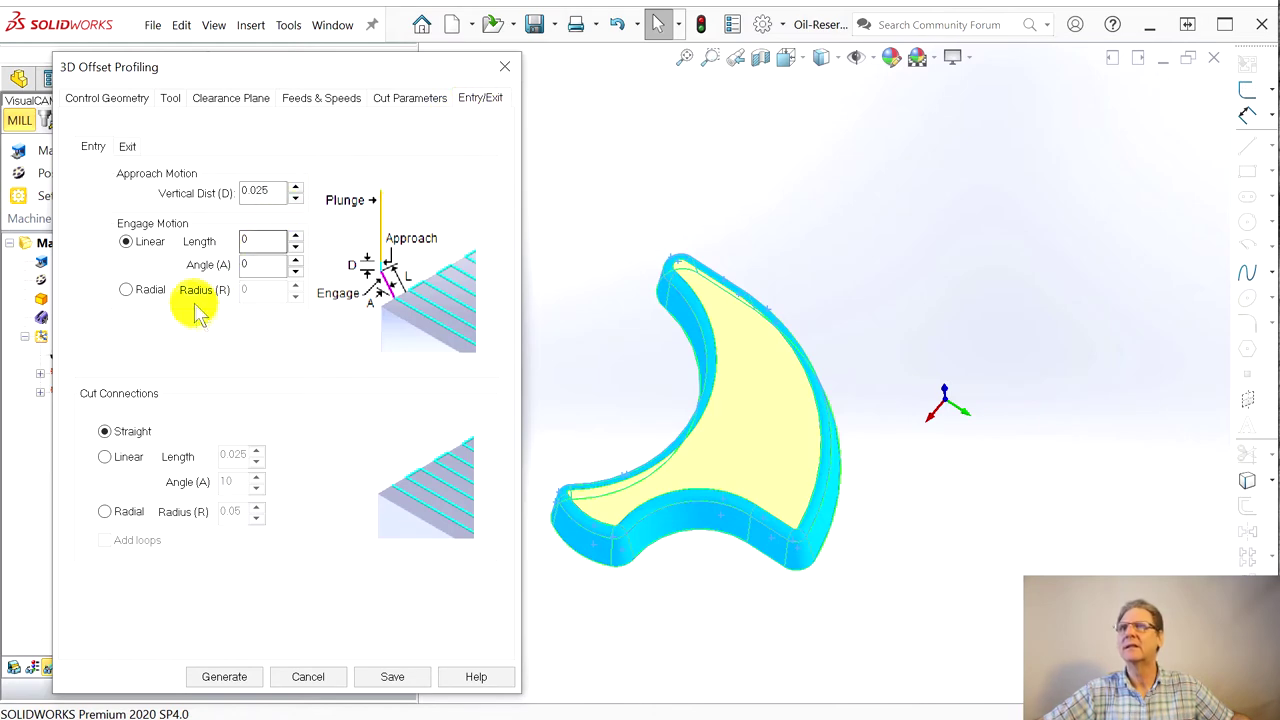
click(222, 677)
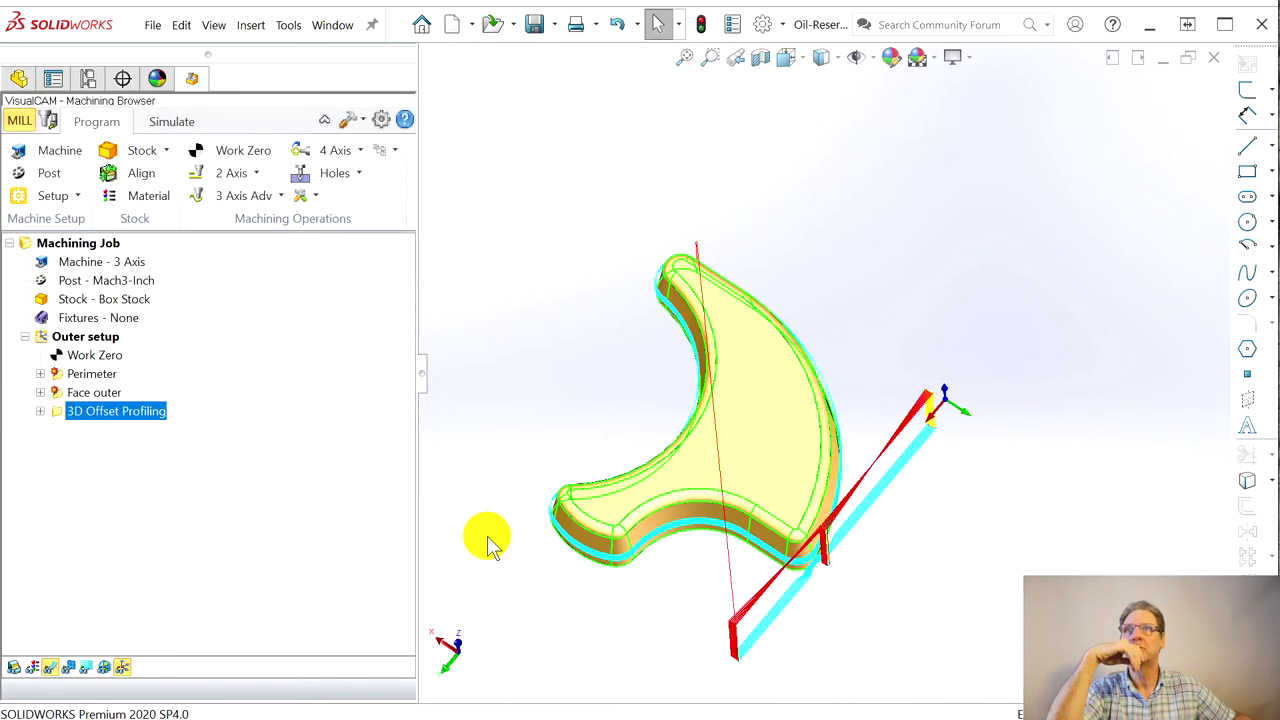
Inspect and regenerate the profiling toolpath, then delete the 3D Offset Profiling operation
middle_drag(737, 571, 843, 522)
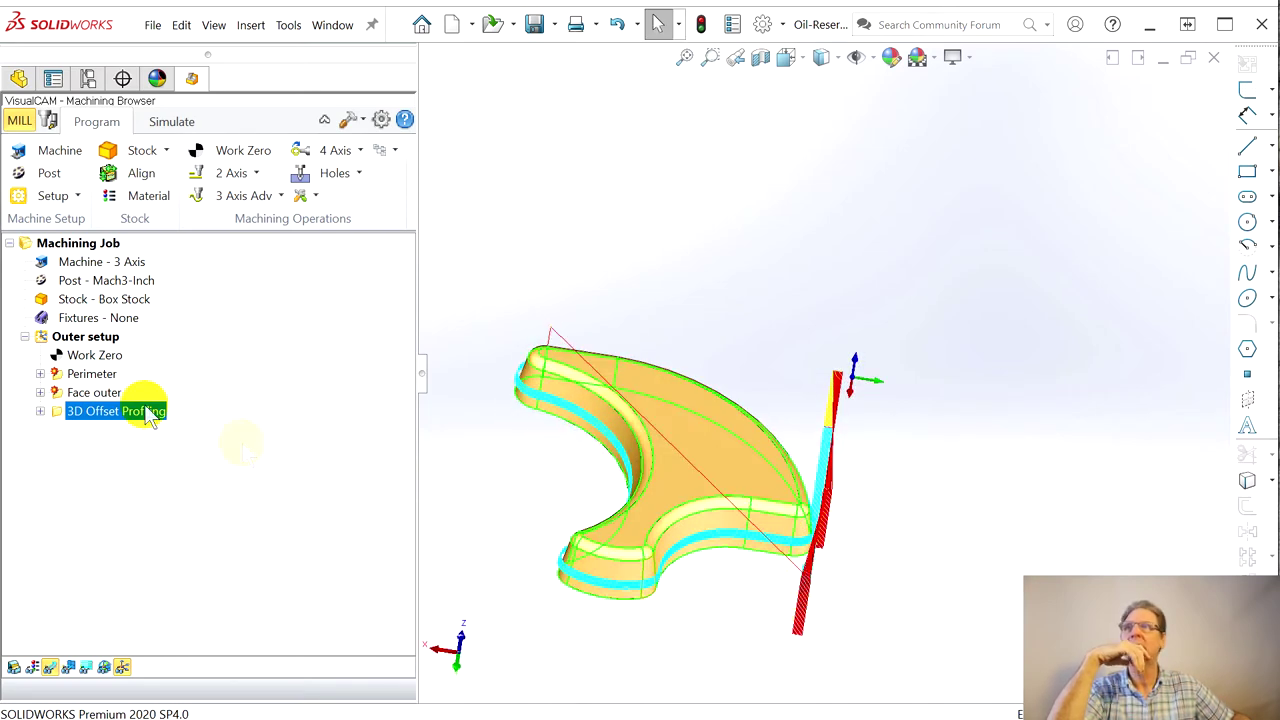
middle_drag(457, 443, 840, 417)
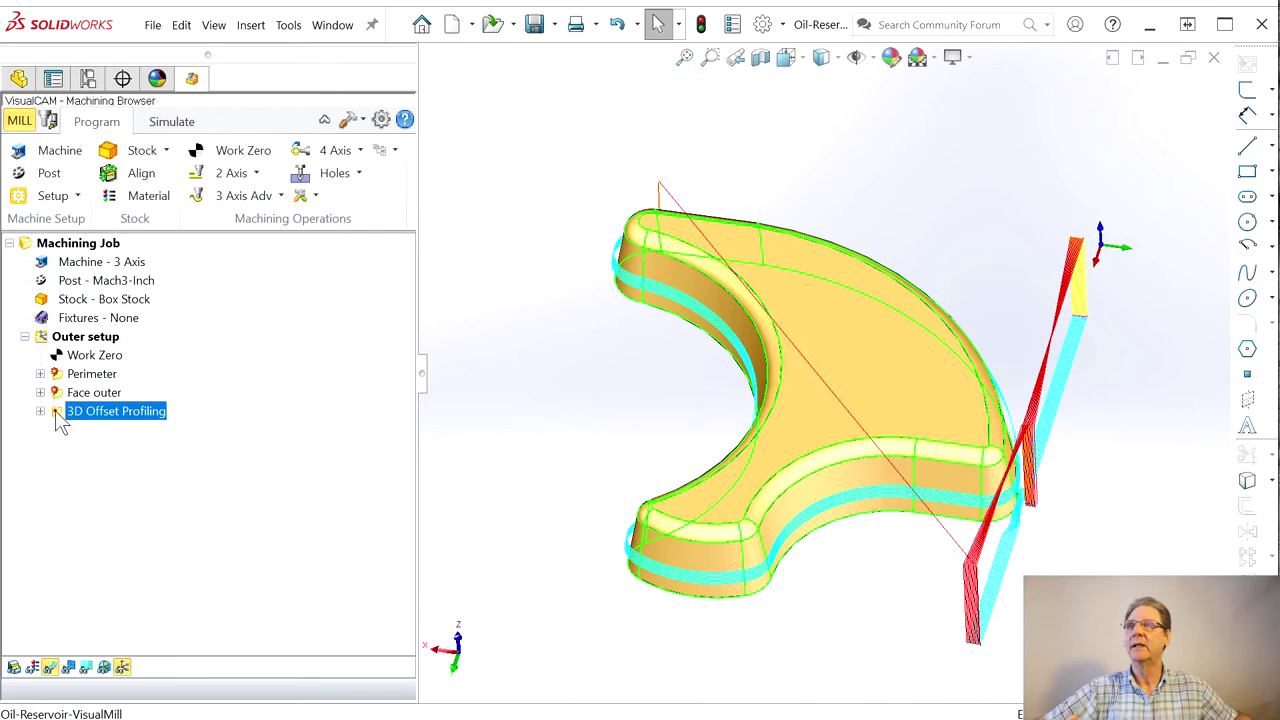
click(1211, 241)
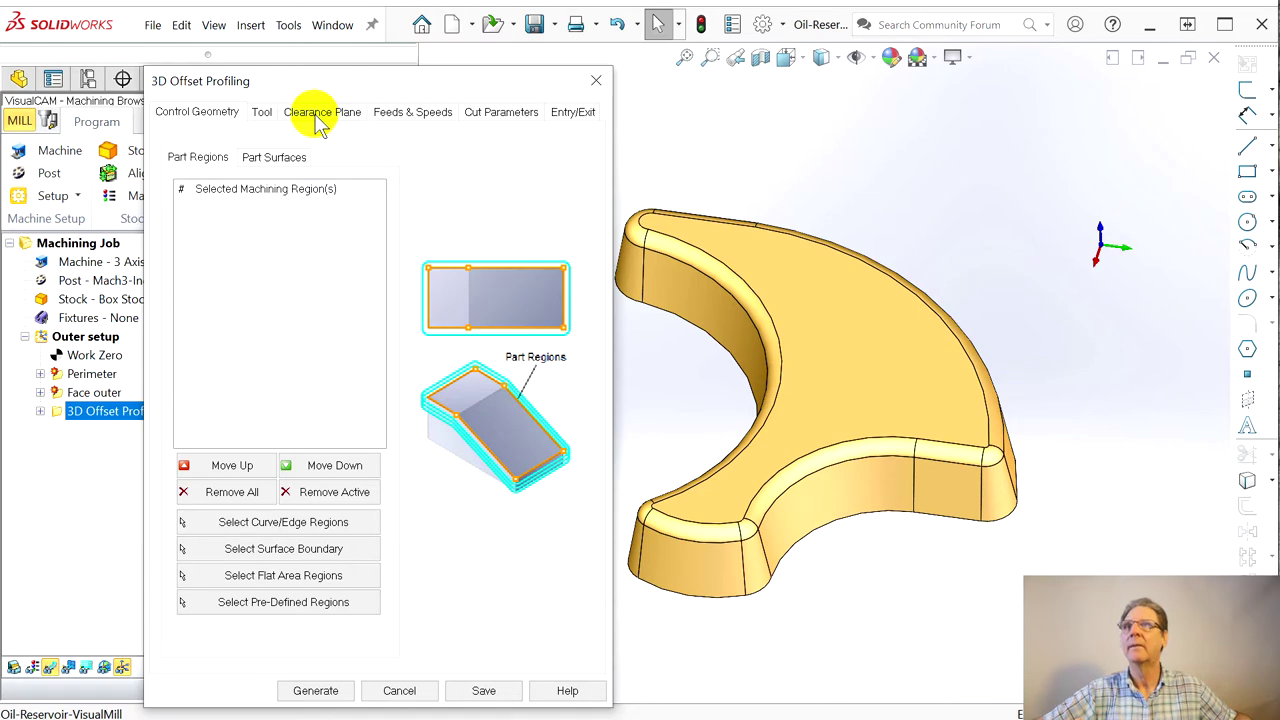
click(274, 157)
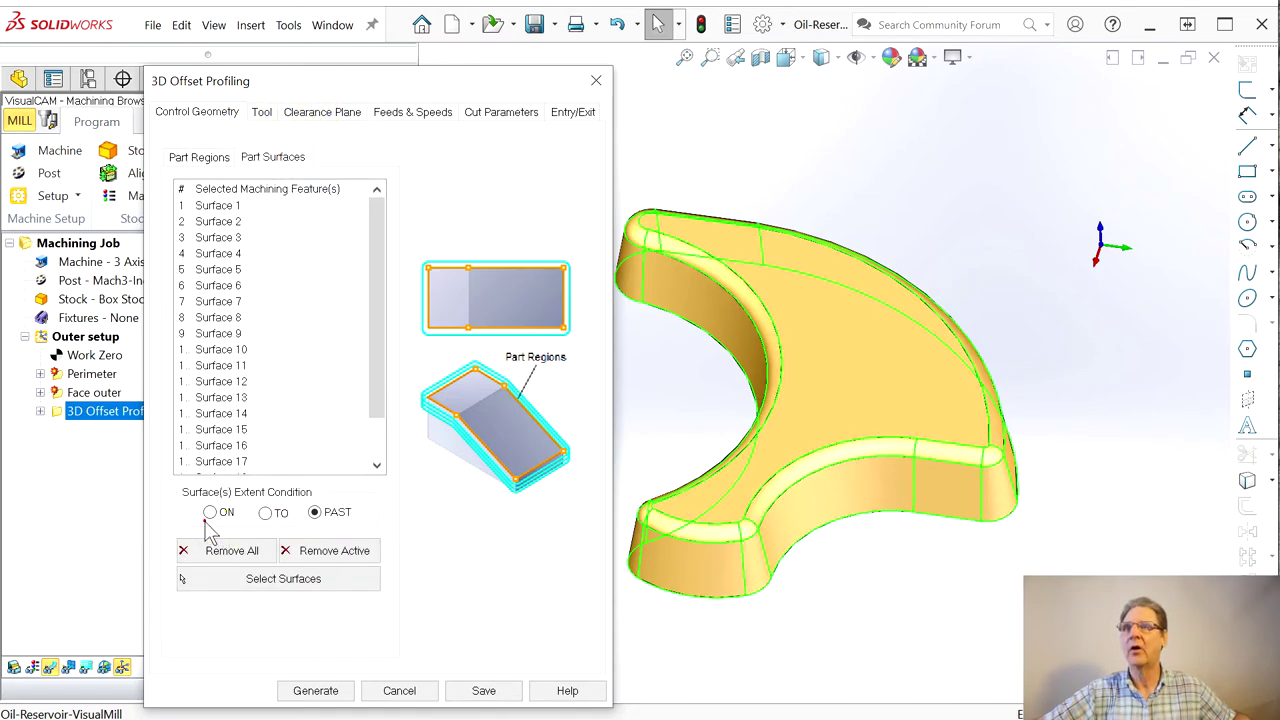
click(302, 690)
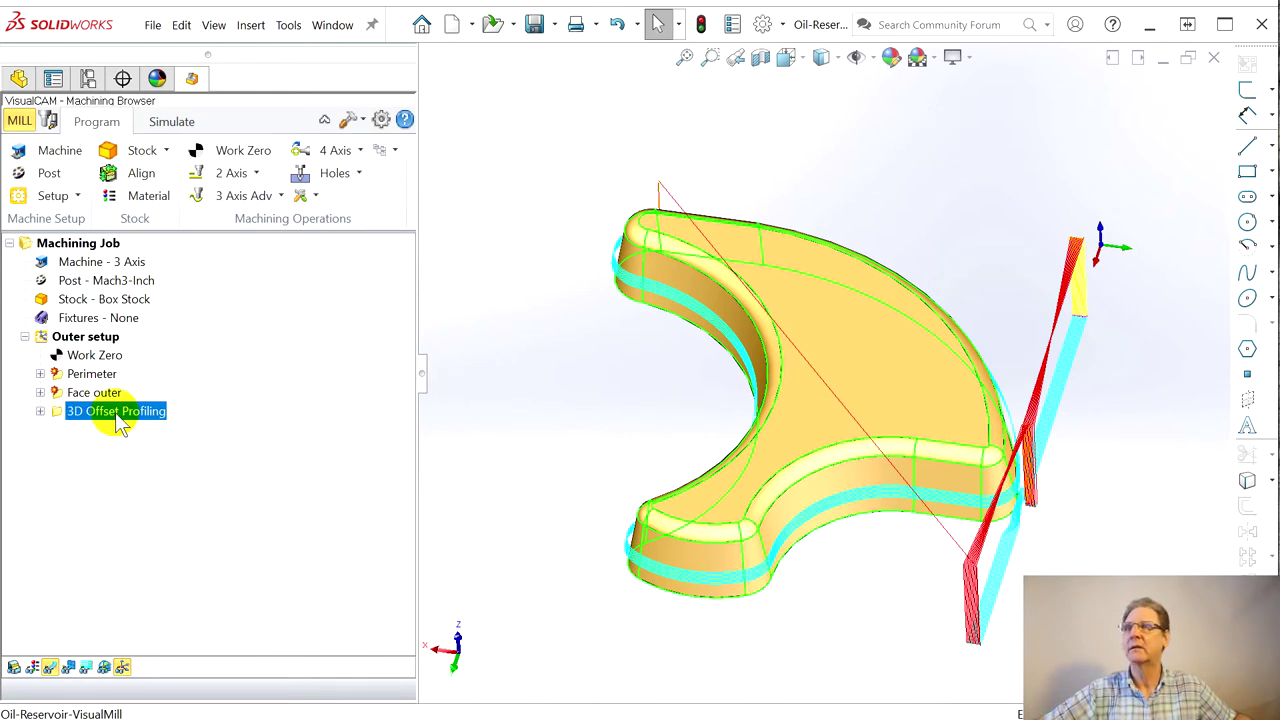
right_click(80, 420)
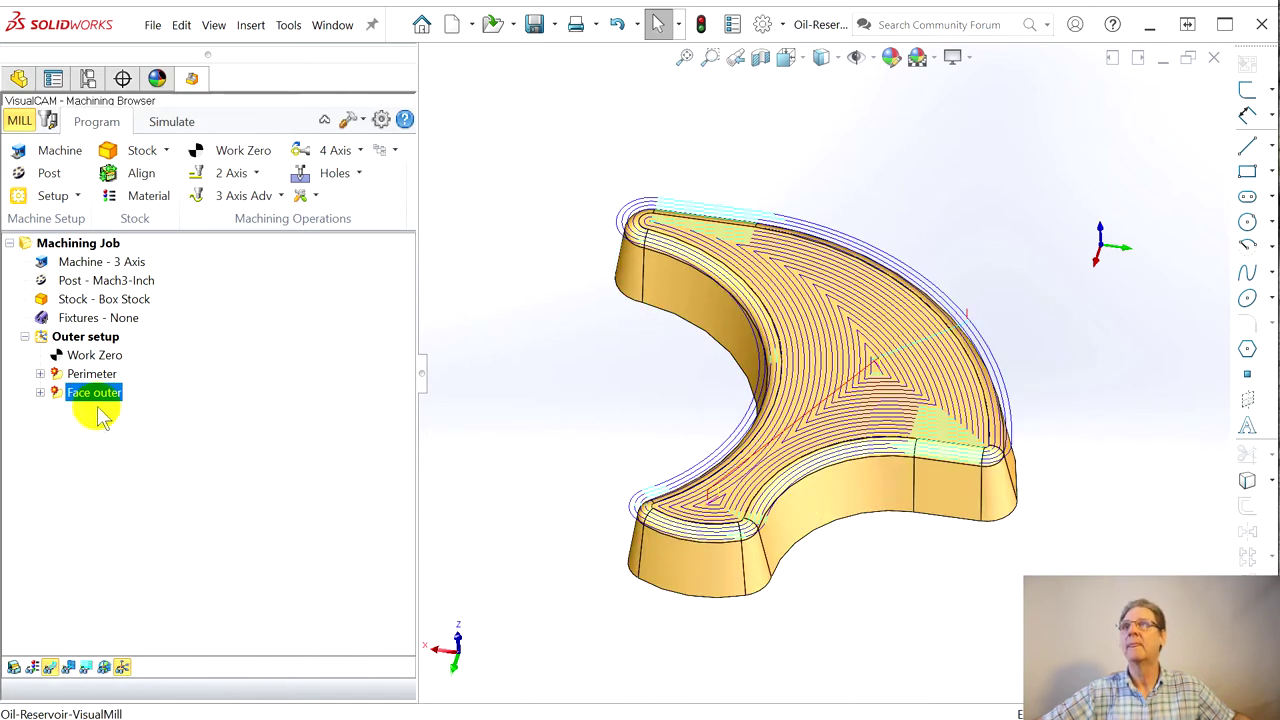
Create a Horizontal Finishing operation with PAST extent and start picking part surfaces
click(283, 195)
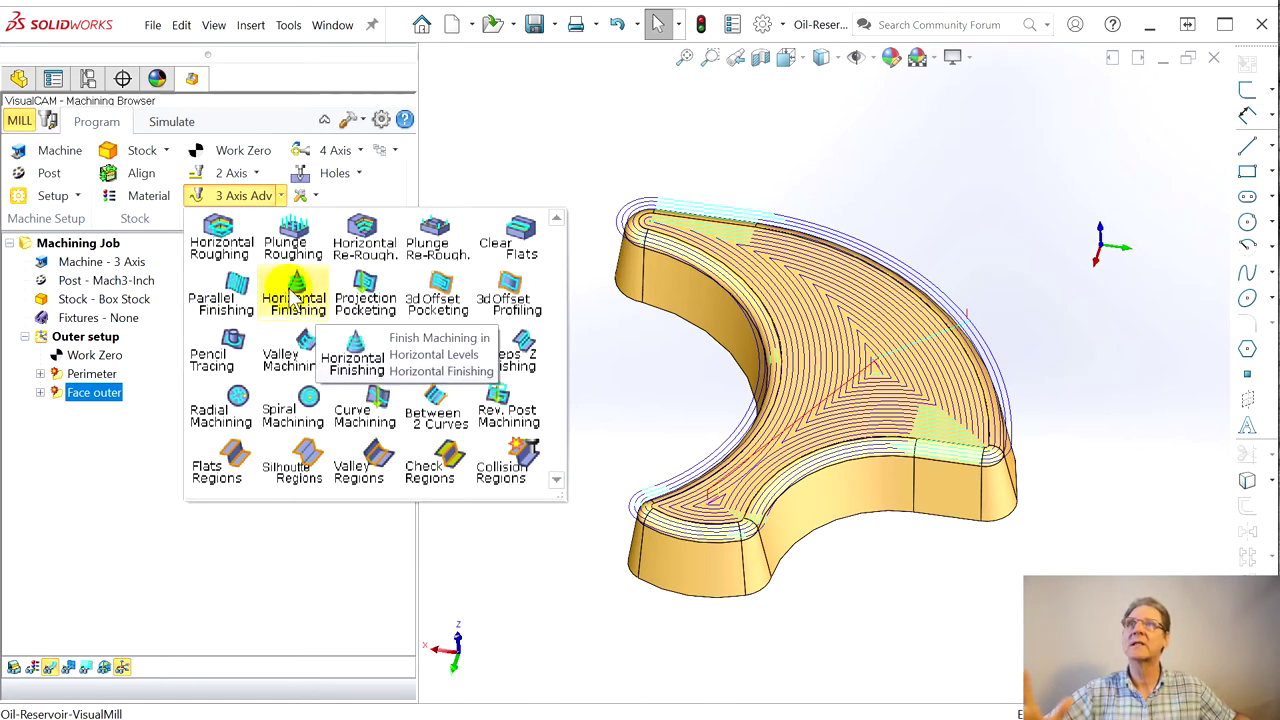
click(288, 296)
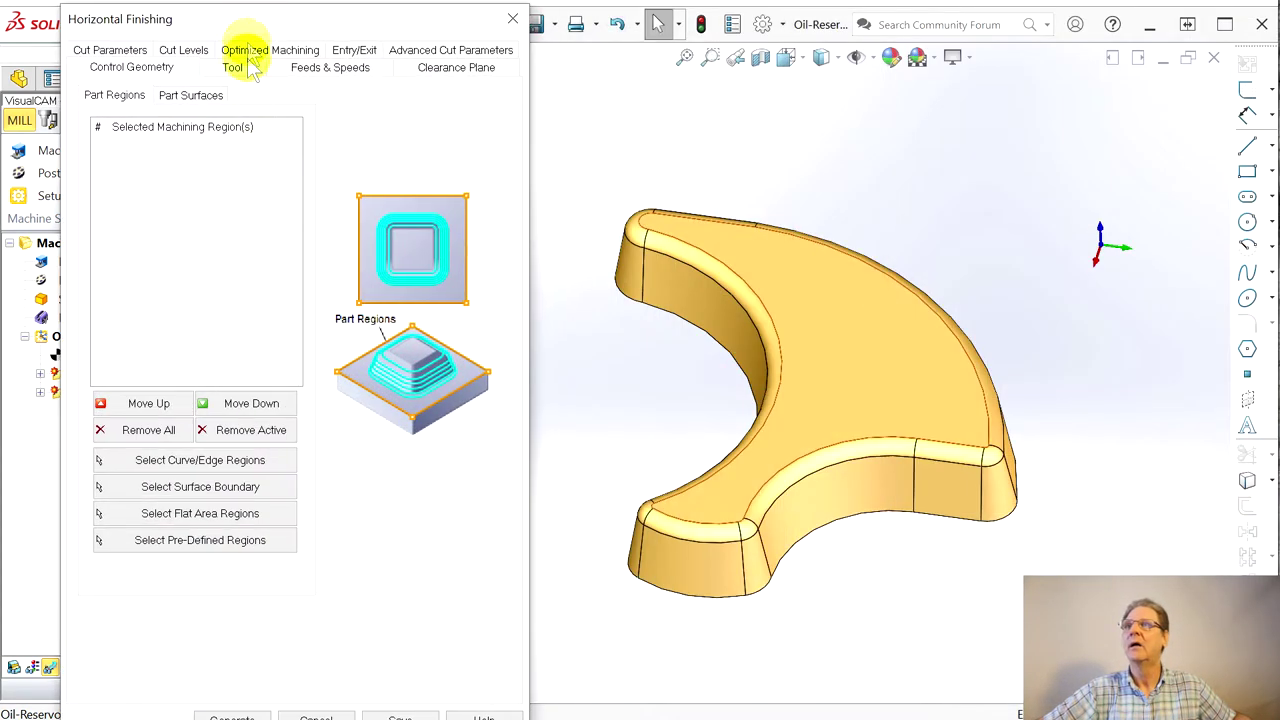
click(191, 96)
click(234, 451)
click(200, 526)
Select the first wall faces, the end faces and the long side wall of the part
middle_drag(651, 323, 700, 420)
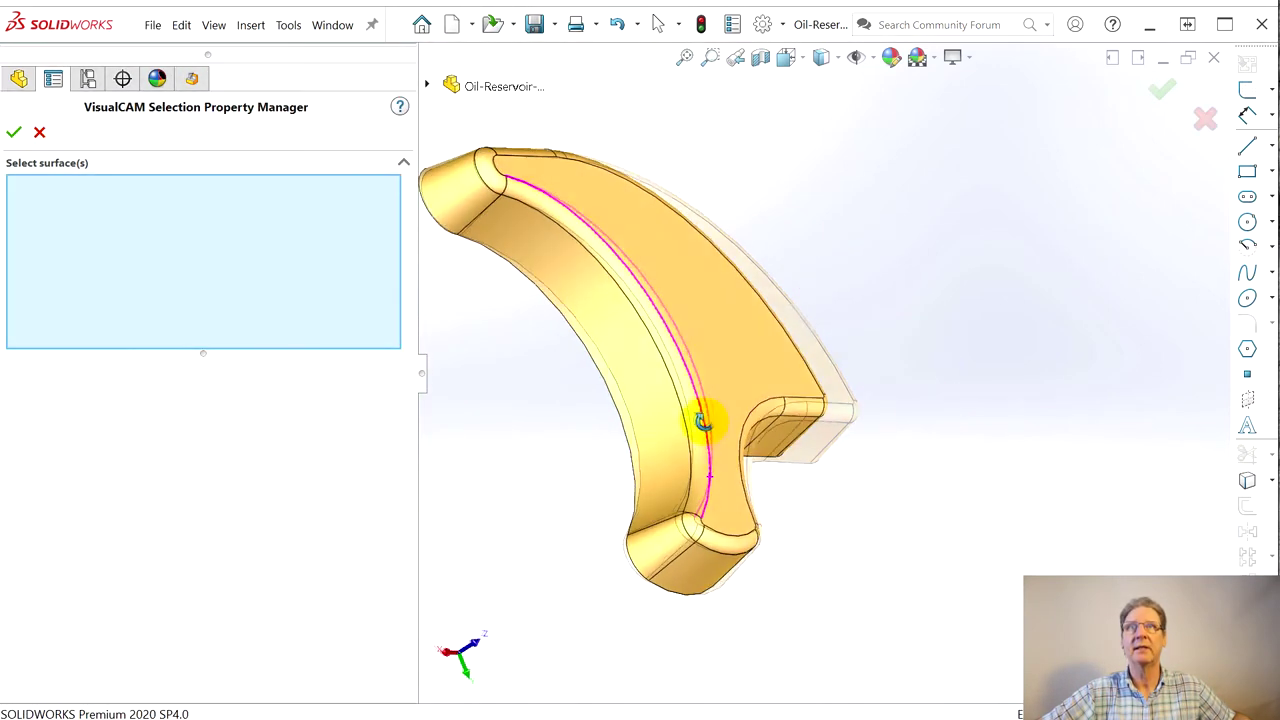
click(618, 305)
click(610, 290)
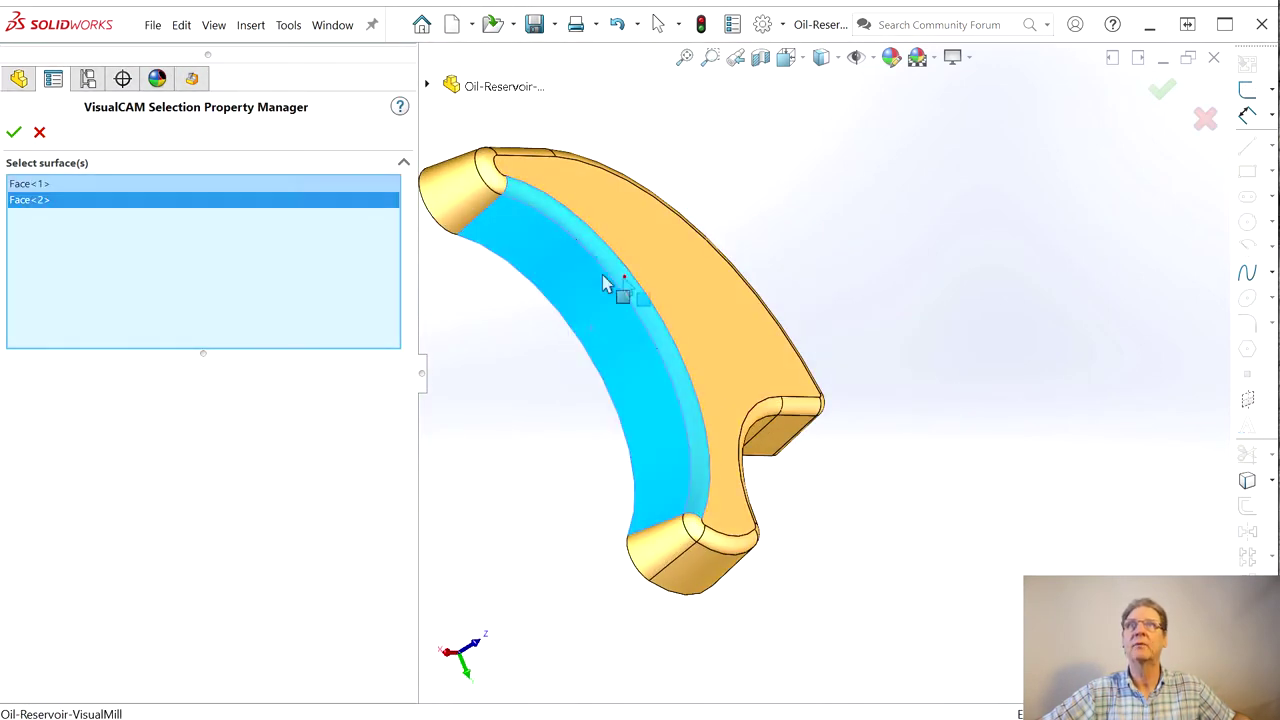
click(474, 198)
click(461, 197)
middle_drag(461, 197, 531, 247)
middle_drag(716, 248, 677, 286)
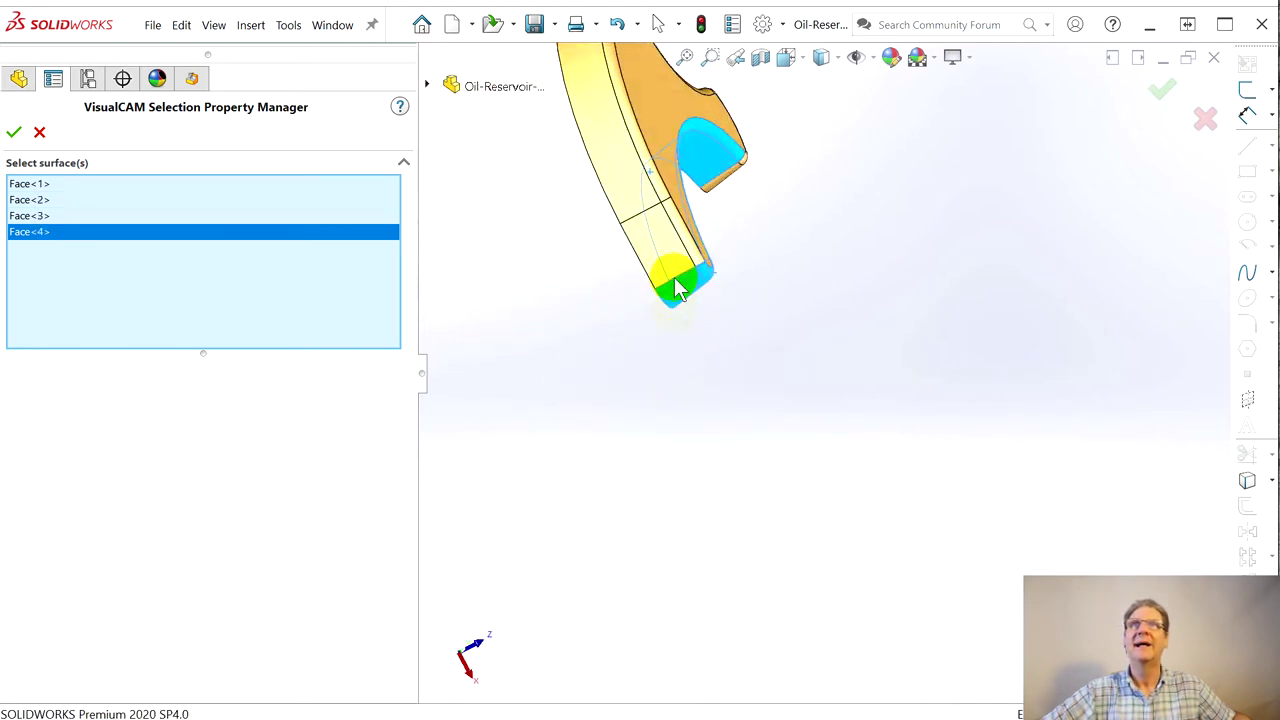
click(677, 243)
click(684, 234)
click(630, 160)
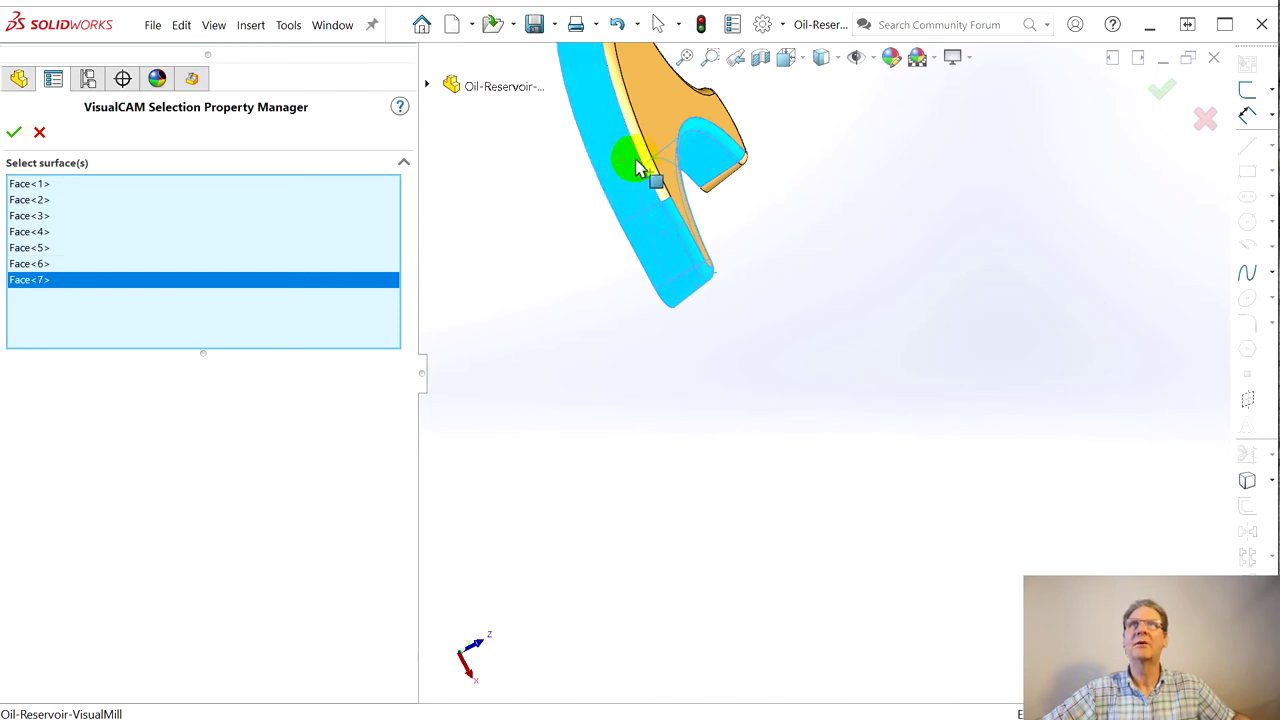
click(660, 176)
scroll(650, 160, down, 2)
scroll(650, 160, up, 3)
Add the remaining wall, fillet and end faces for 20 surfaces, and confirm the selection
middle_drag(714, 200, 800, 600)
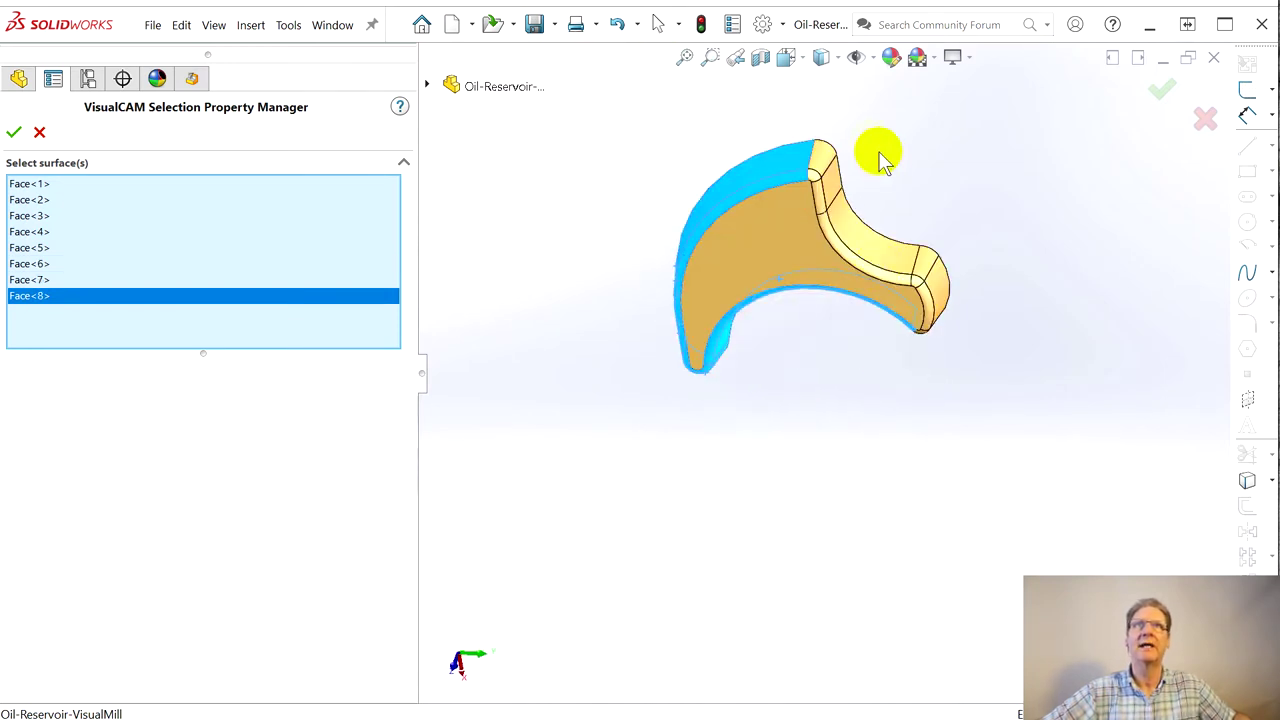
click(814, 178)
click(825, 200)
click(845, 217)
click(851, 235)
click(855, 250)
click(858, 246)
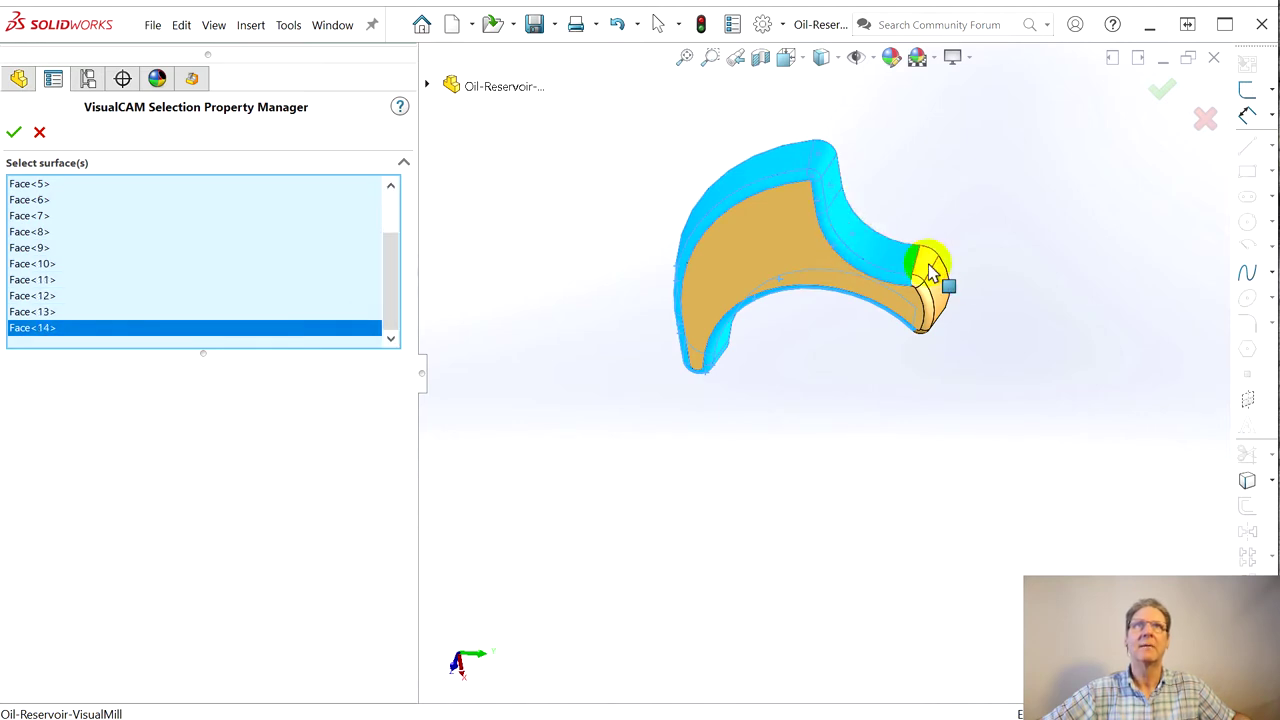
click(925, 268)
click(946, 300)
middle_drag(946, 297, 680, 566)
click(900, 270)
click(910, 278)
click(14, 131)
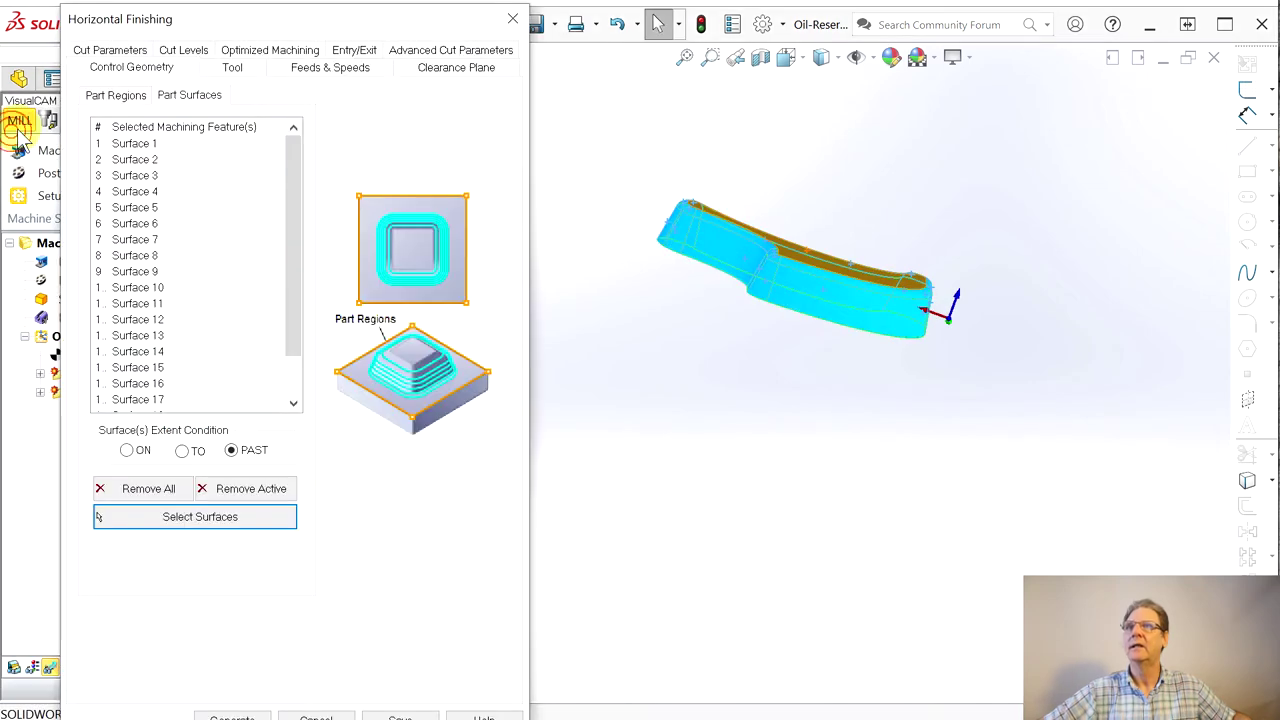
Select the 250 2 FL (.750 Loc) tool for the Horizontal Finishing operation
click(232, 60)
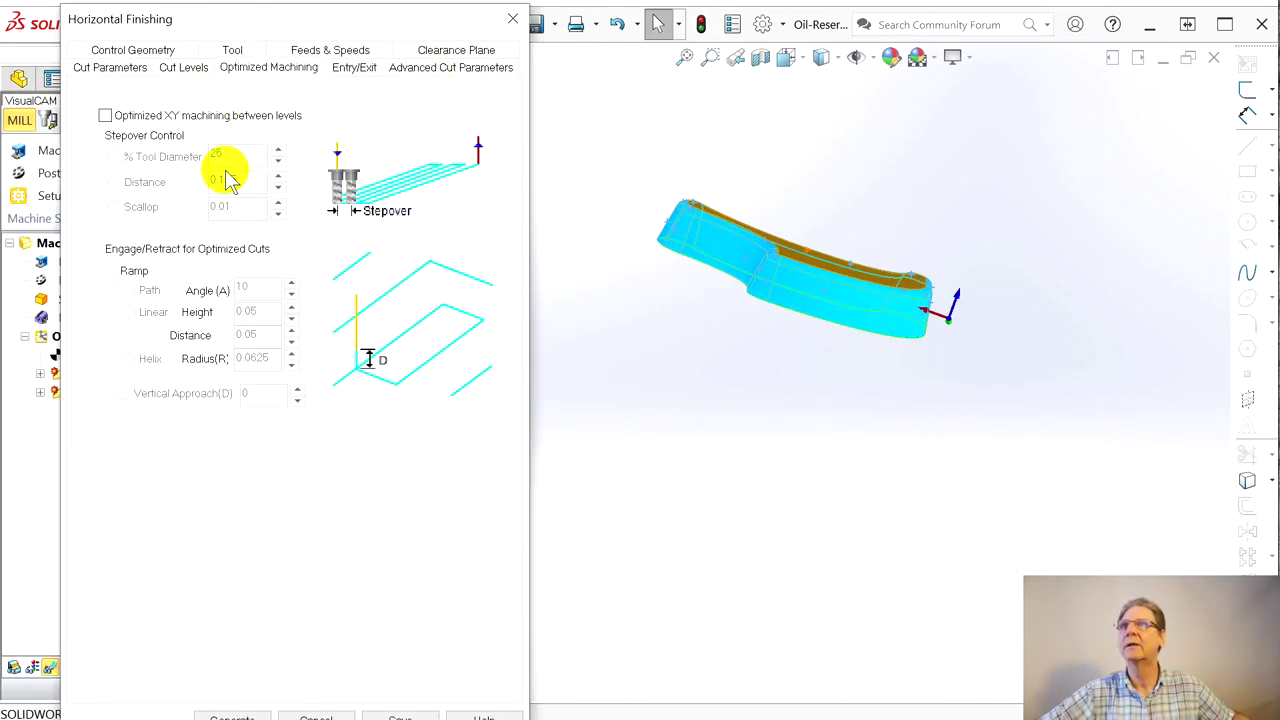
click(232, 50)
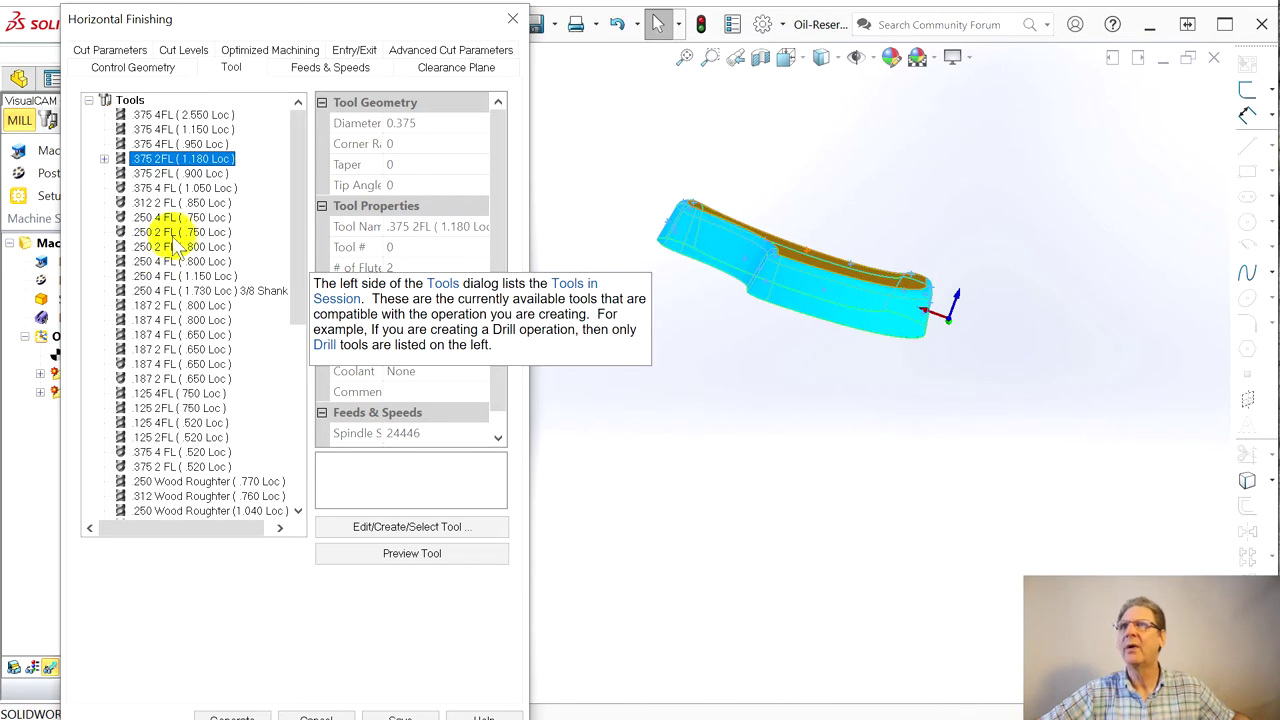
click(160, 232)
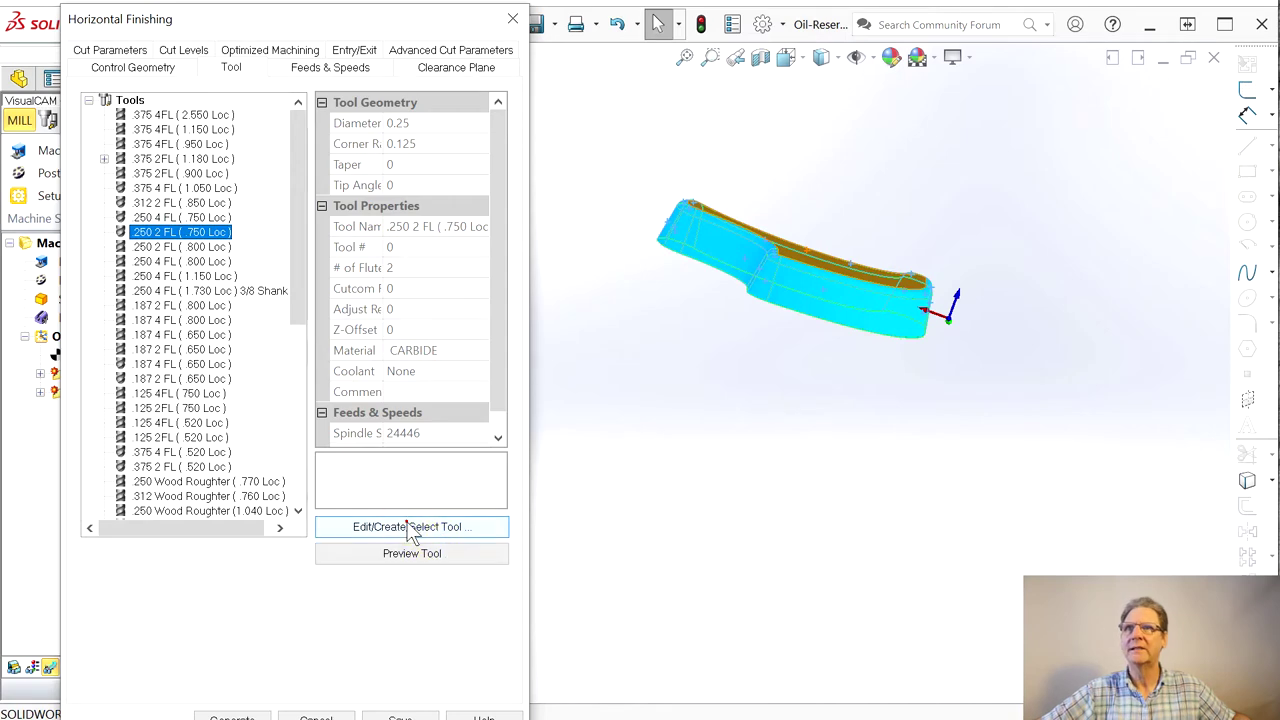
Rename the tool to 250 2 FL ( 1.45 Loc ), save it, and review feeds and clearance
double_click(432, 232)
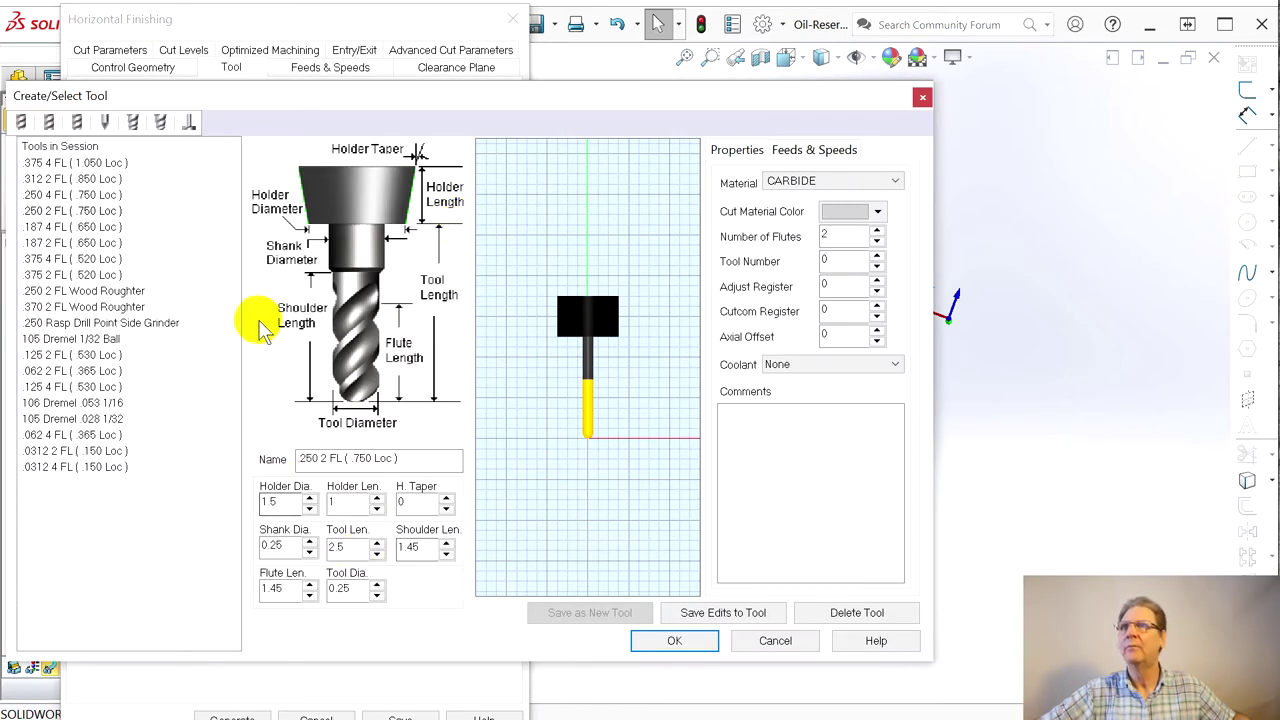
double_click(352, 458)
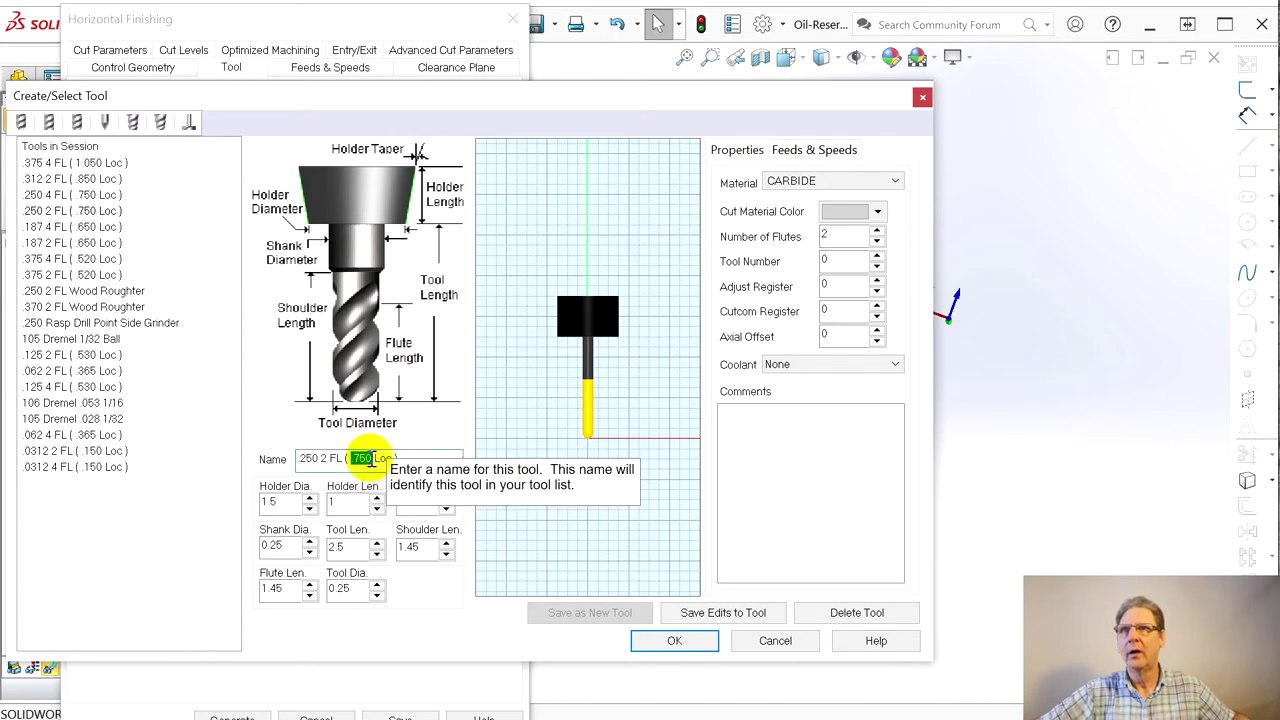
text(1)
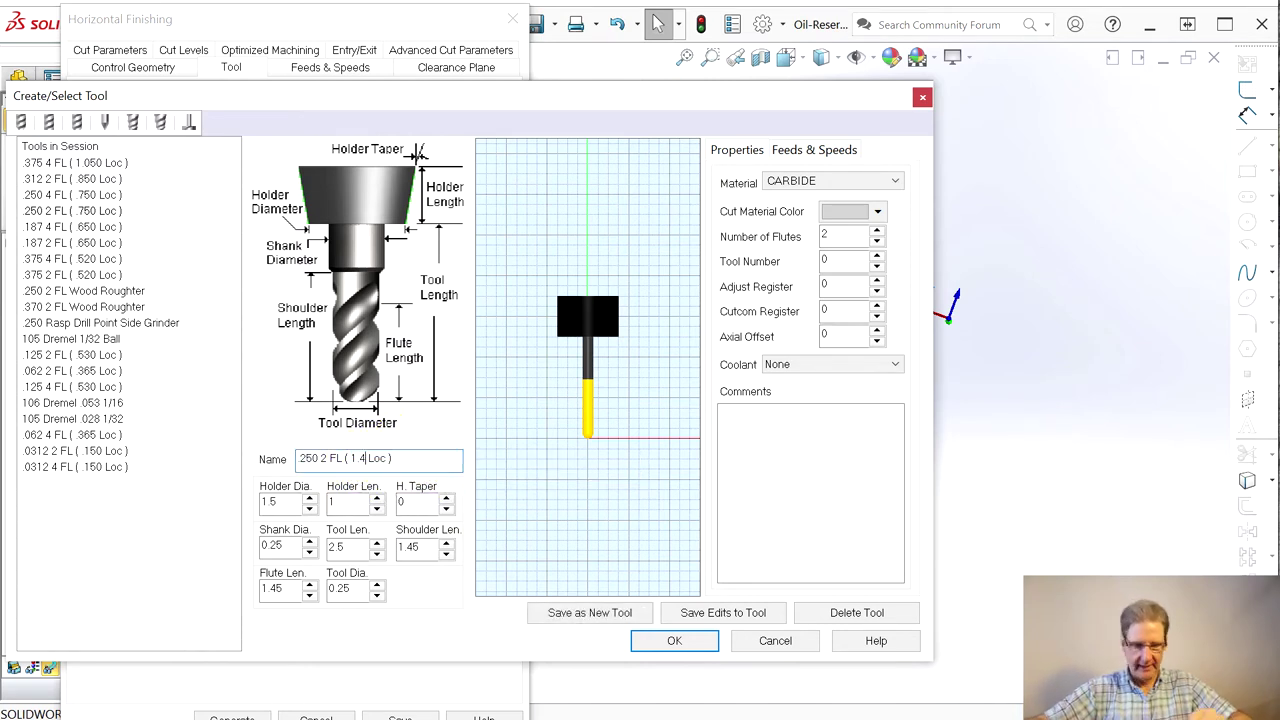
click(700, 612)
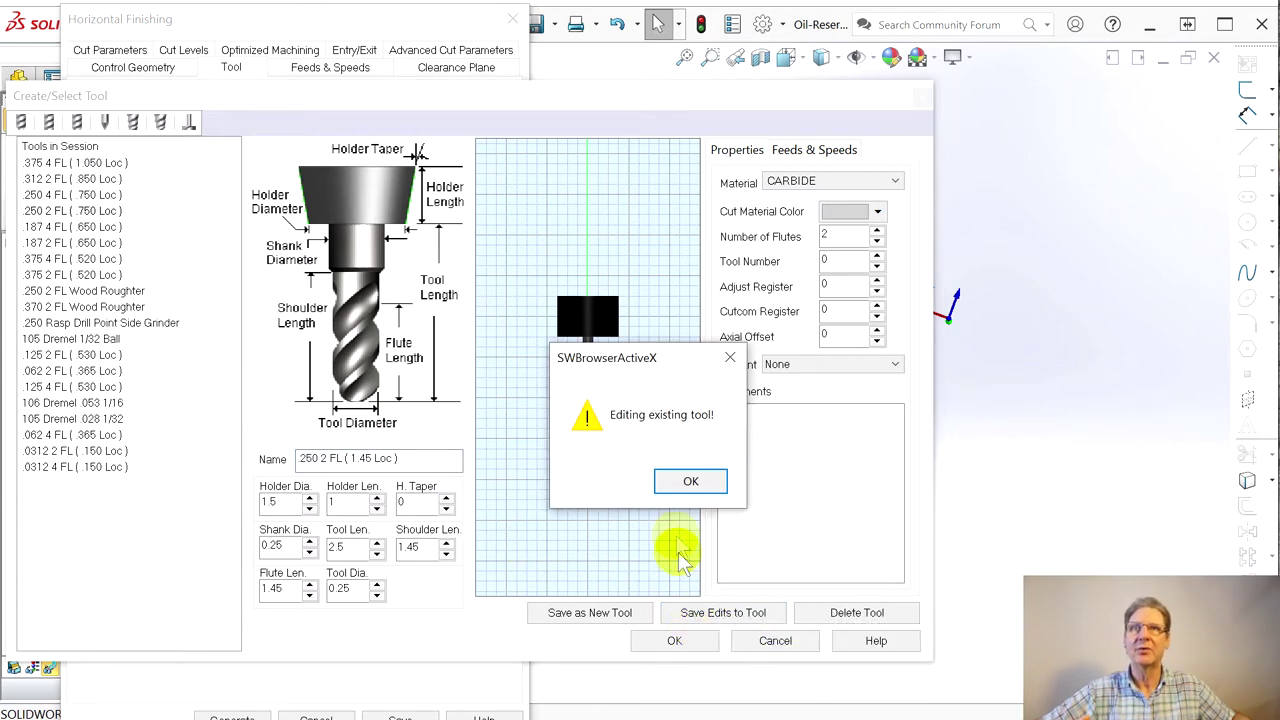
click(690, 484)
click(690, 642)
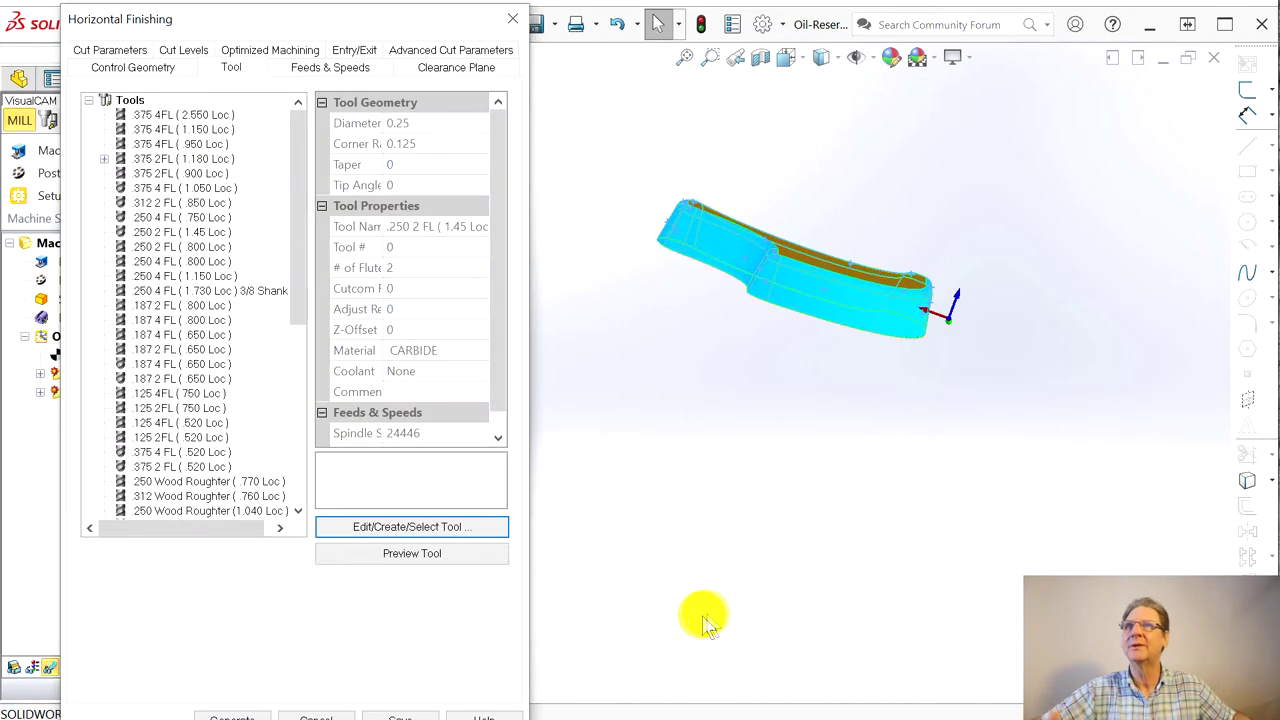
click(322, 68)
click(455, 68)
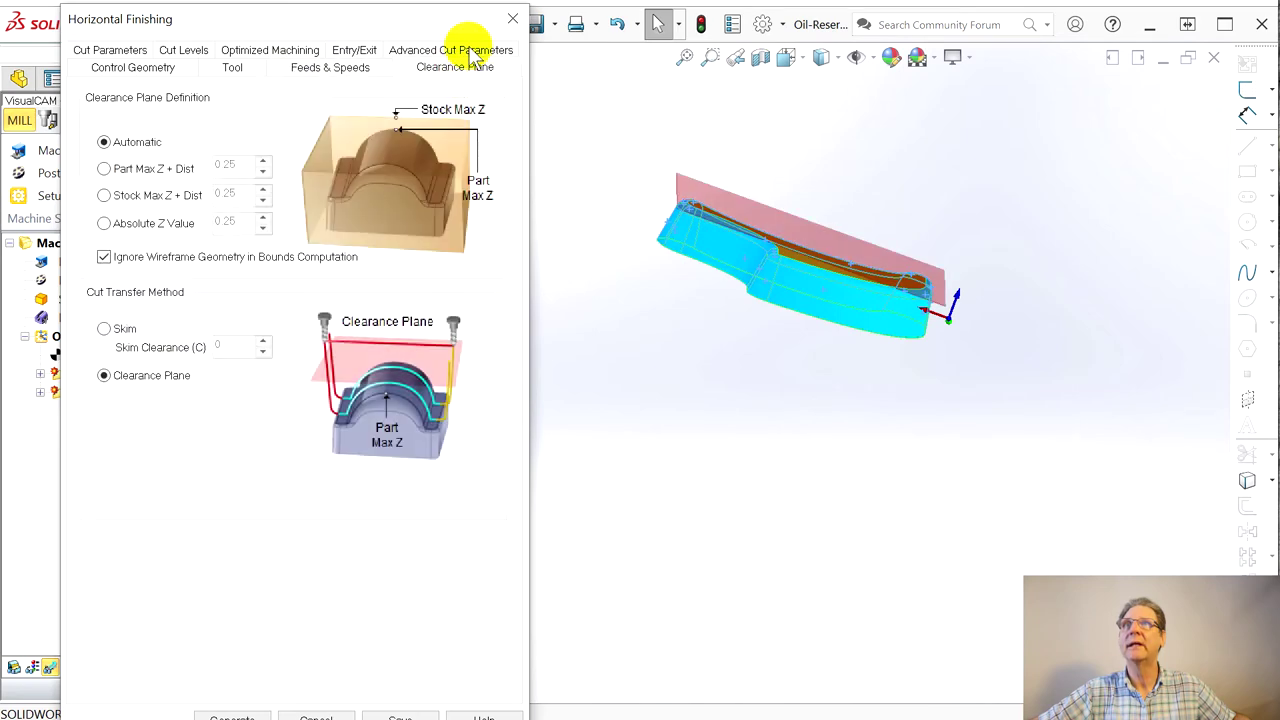
Turn on arc fitting with a 0.0001 tolerance in the advanced cut parameters
click(468, 50)
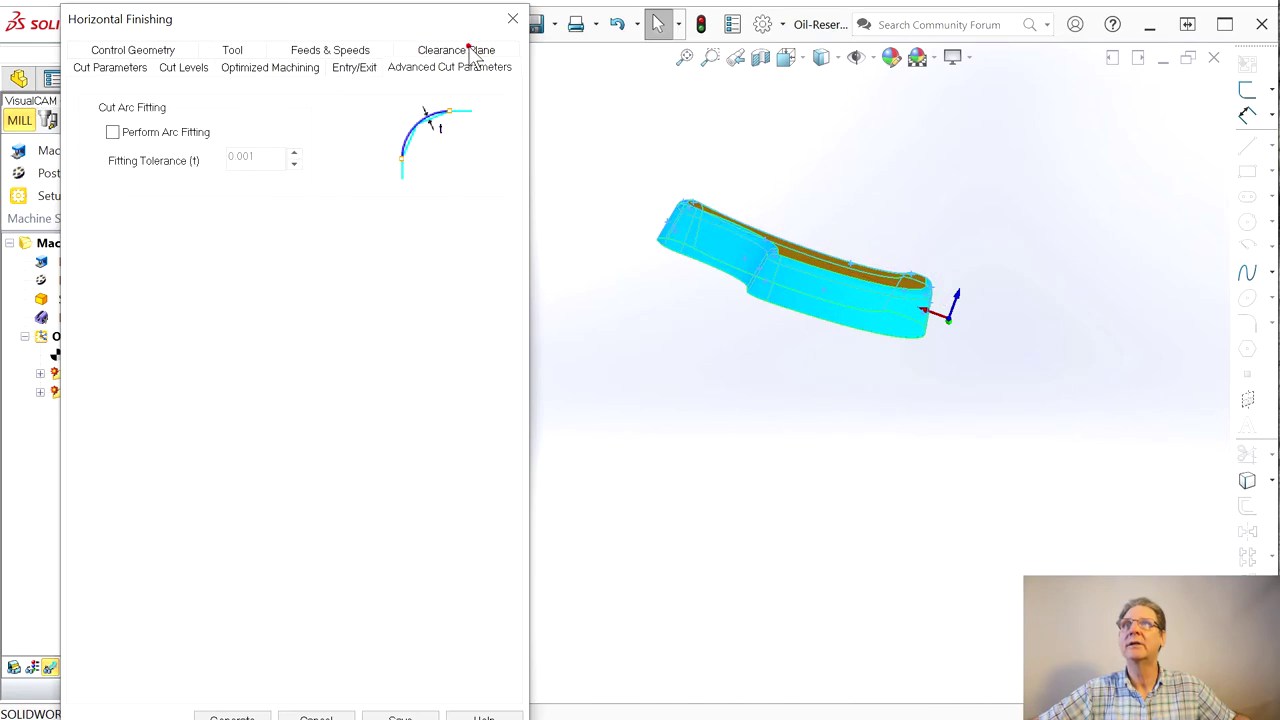
click(113, 133)
click(252, 156)
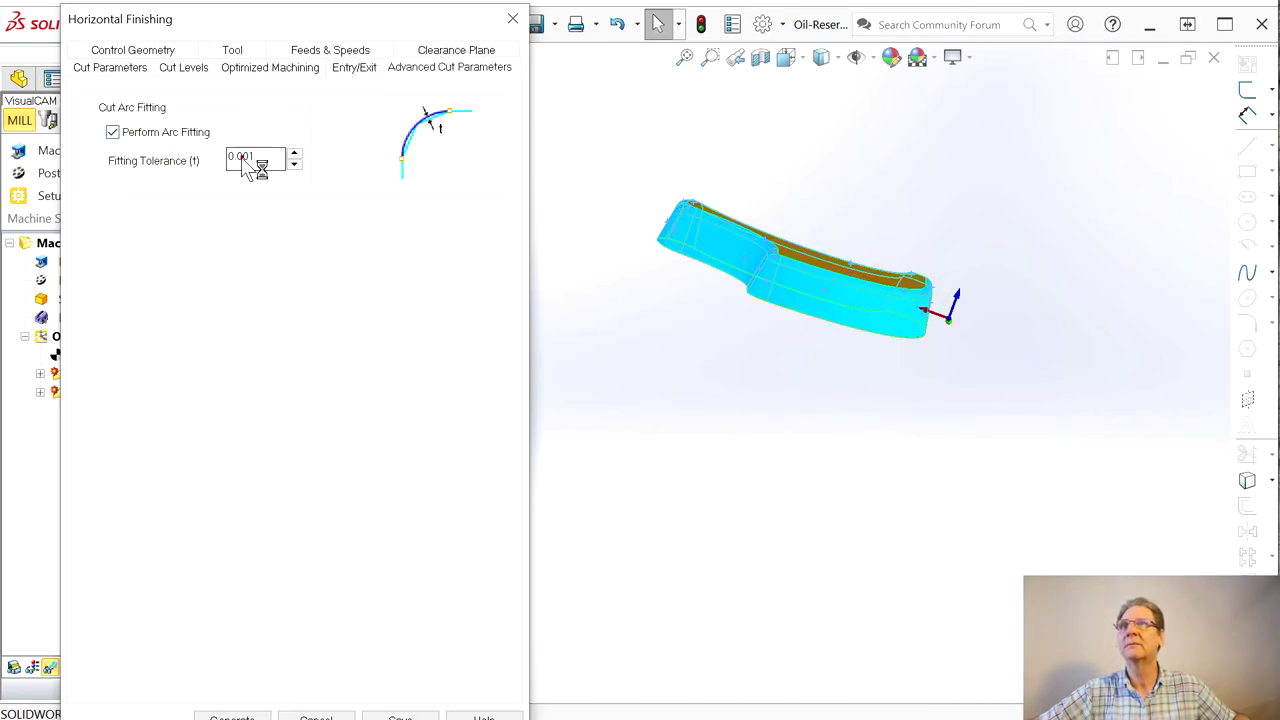
Review entry/exit, optimized machining and cut levels (25% stepdown, Depth First) settings
click(360, 70)
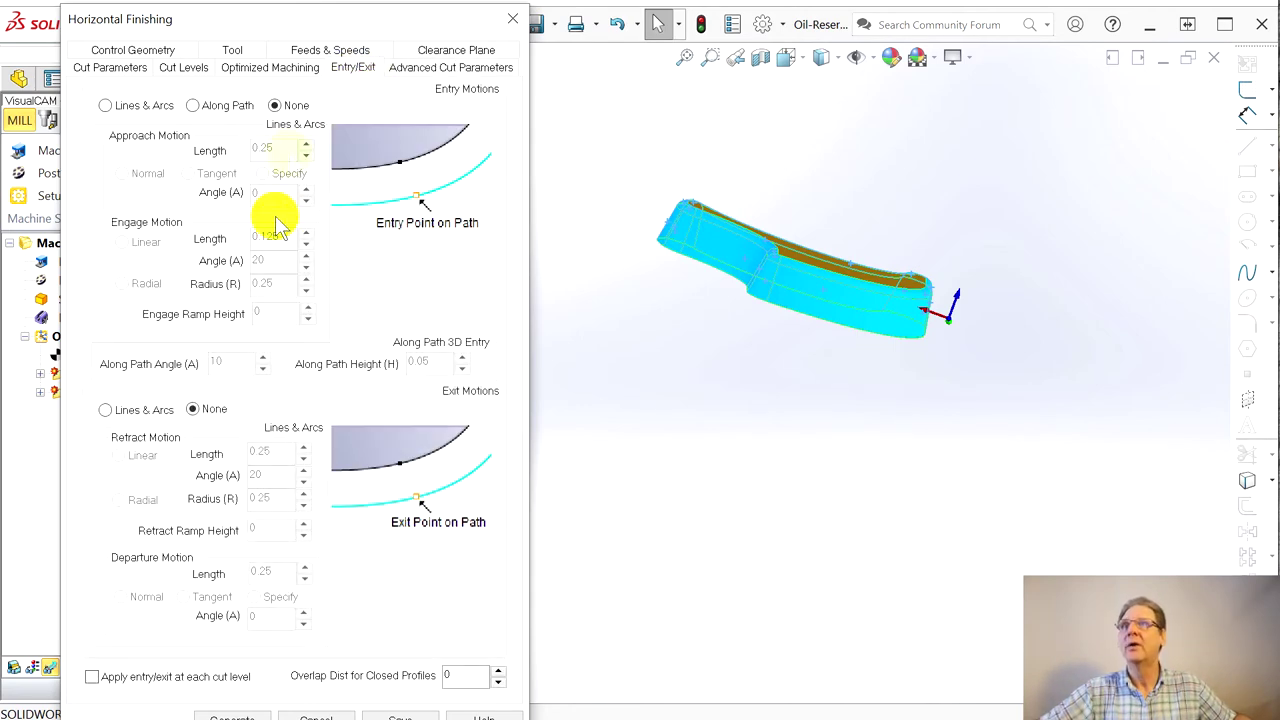
click(282, 67)
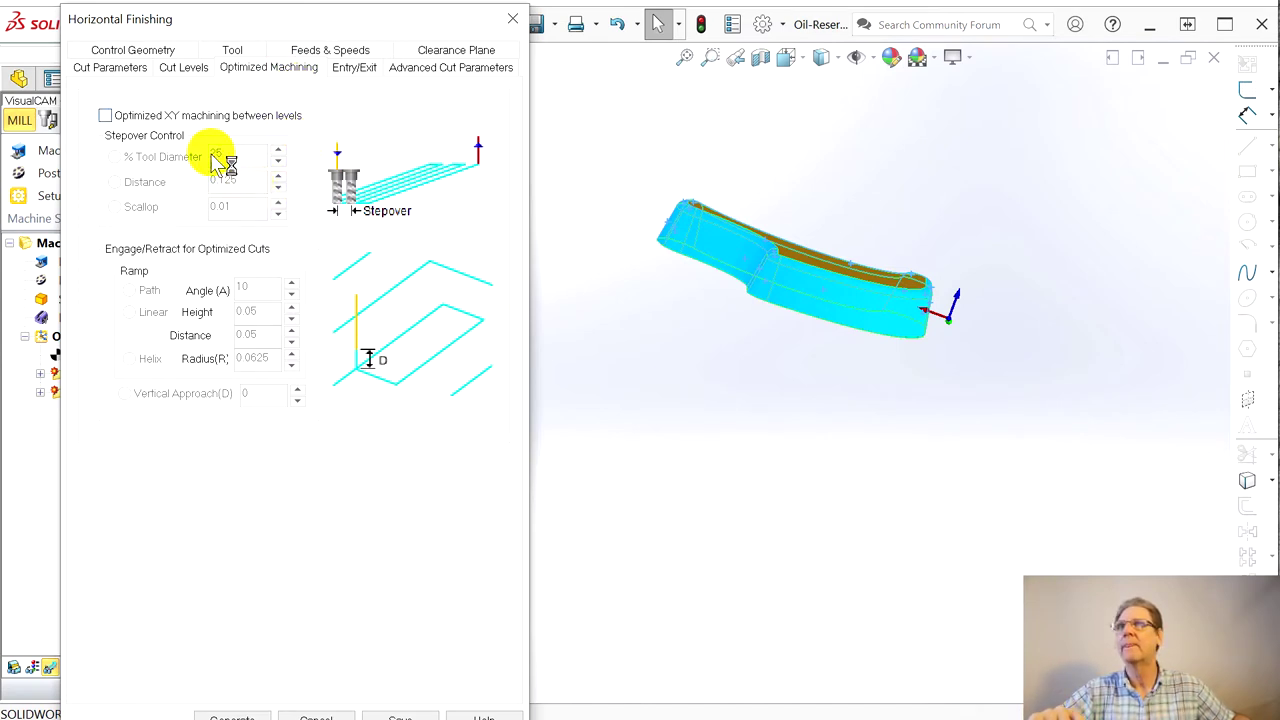
click(183, 67)
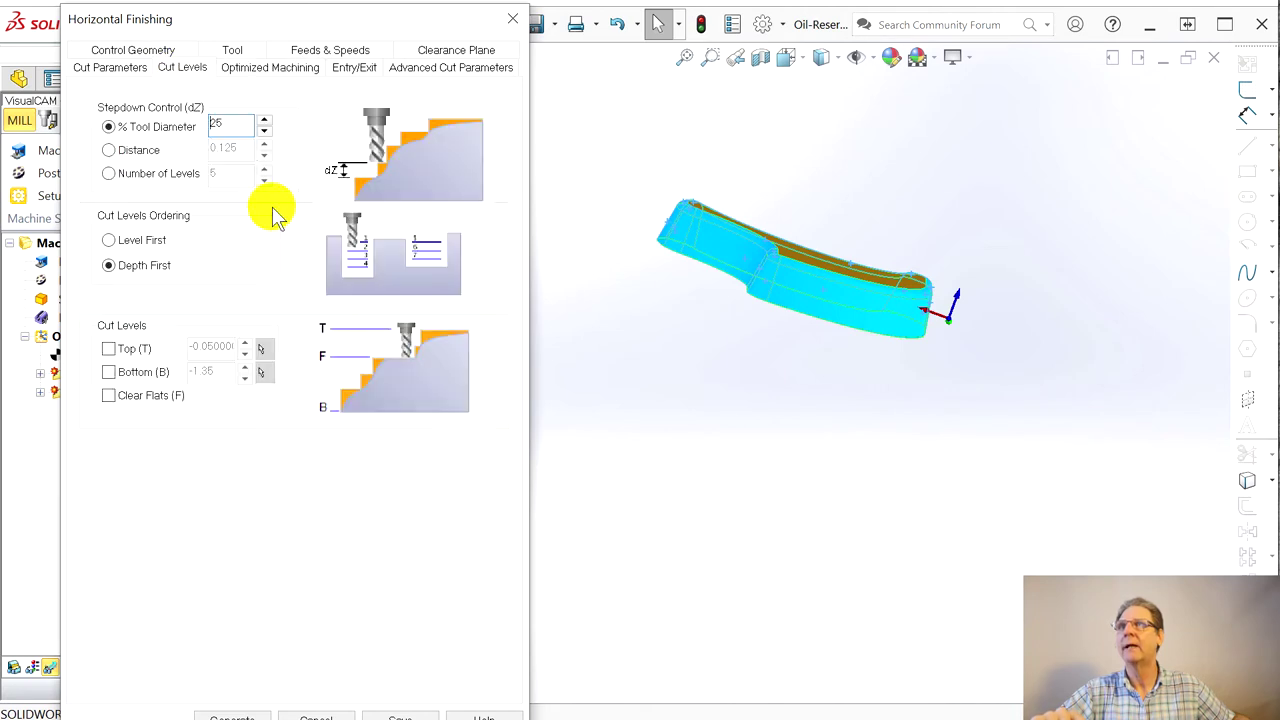
middle_drag(634, 368, 660, 414)
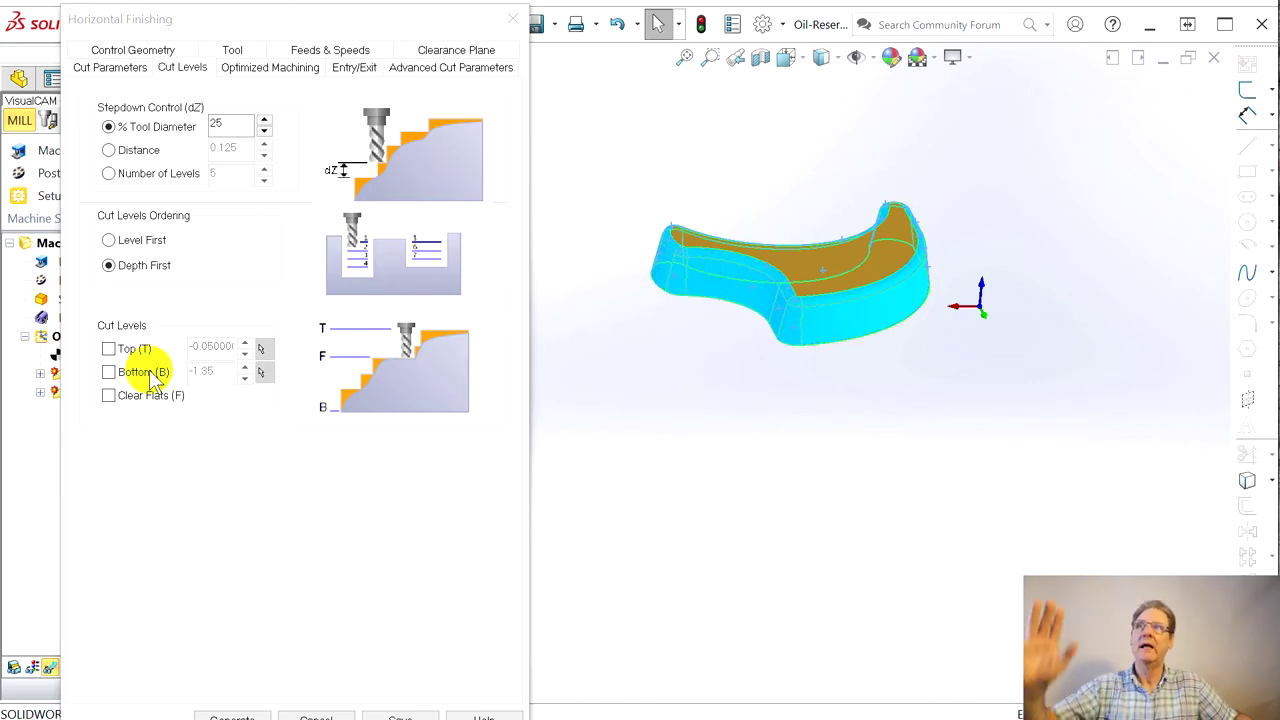
click(120, 52)
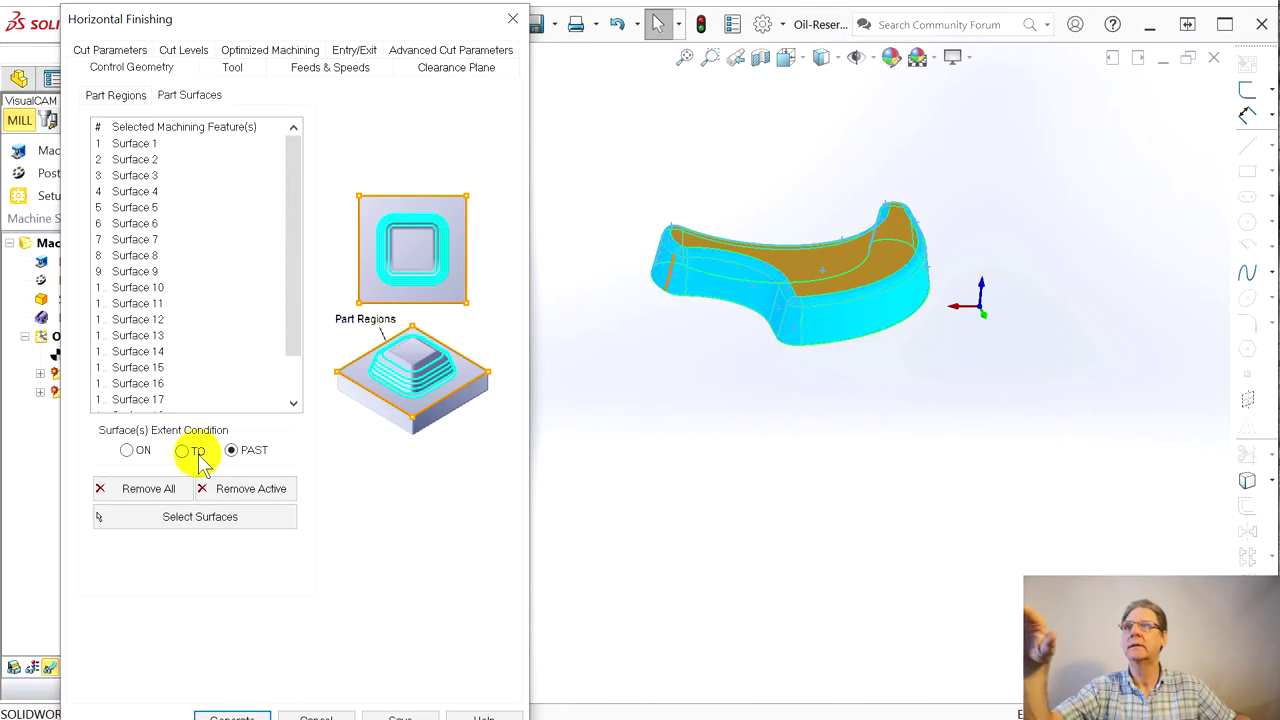
Limit the top cut level to Z -0.05, picked from the part's top edge
click(182, 50)
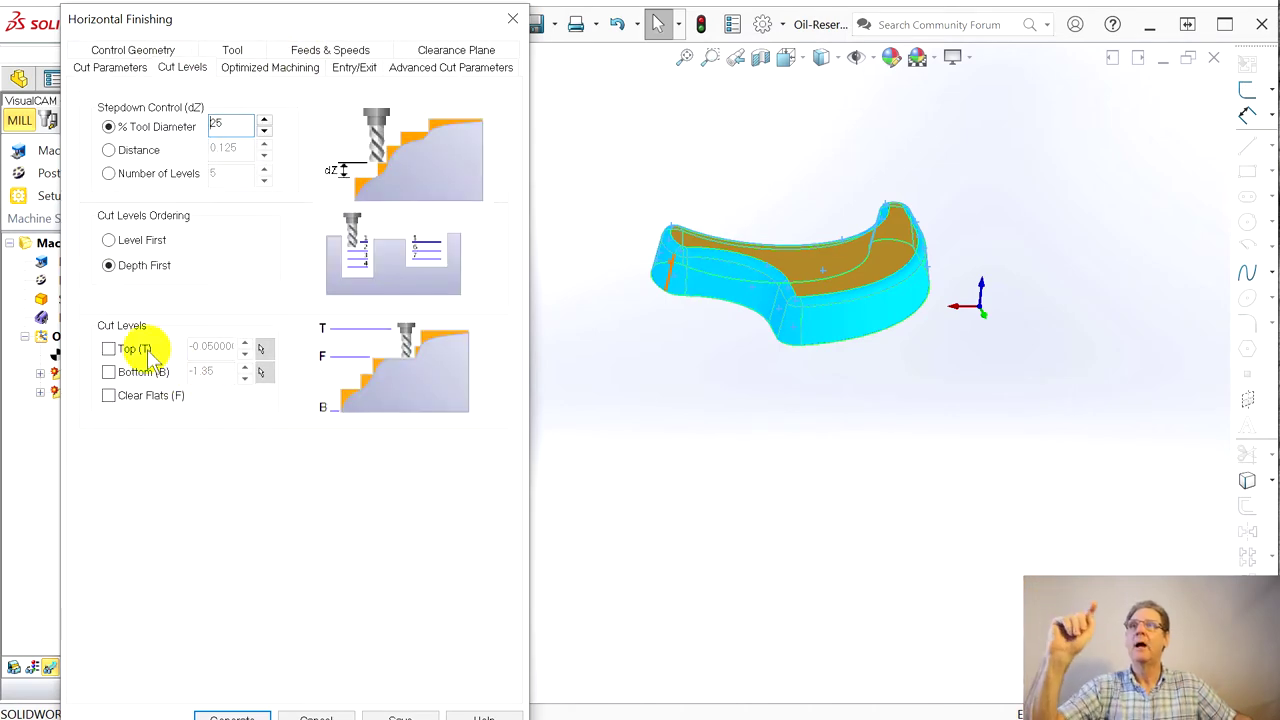
mouse_move(112, 384)
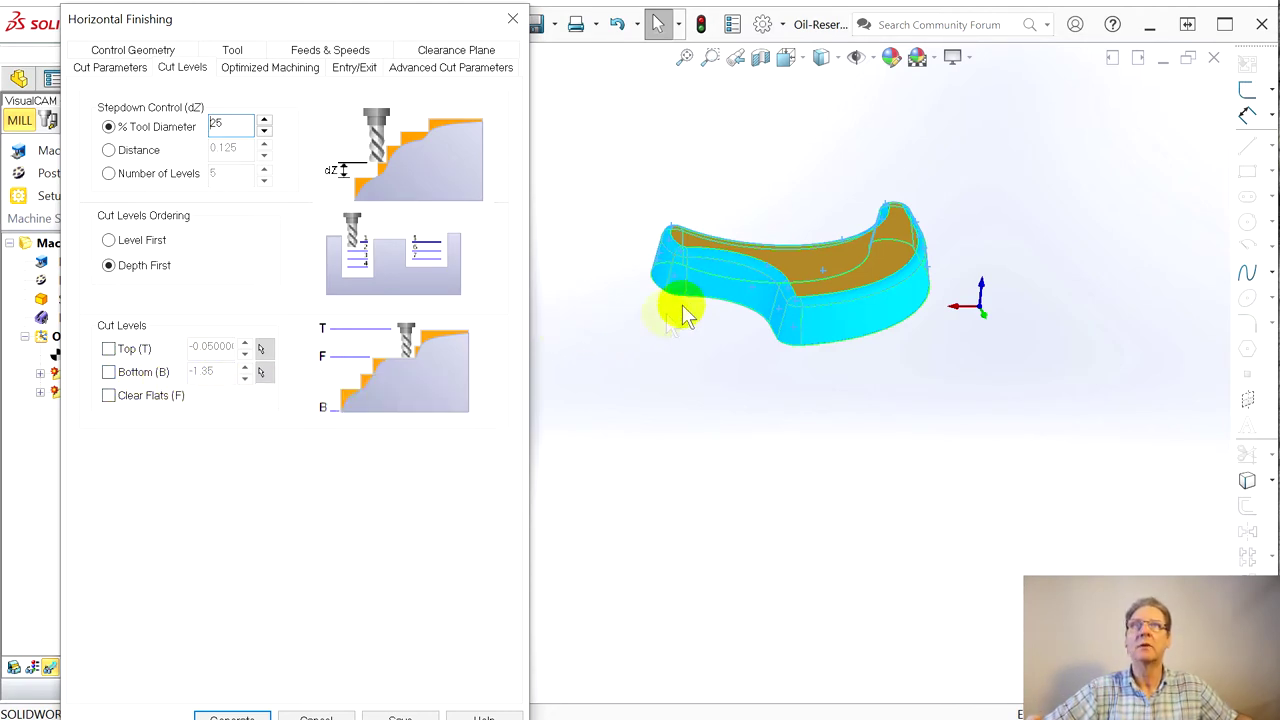
middle_drag(698, 332, 659, 365)
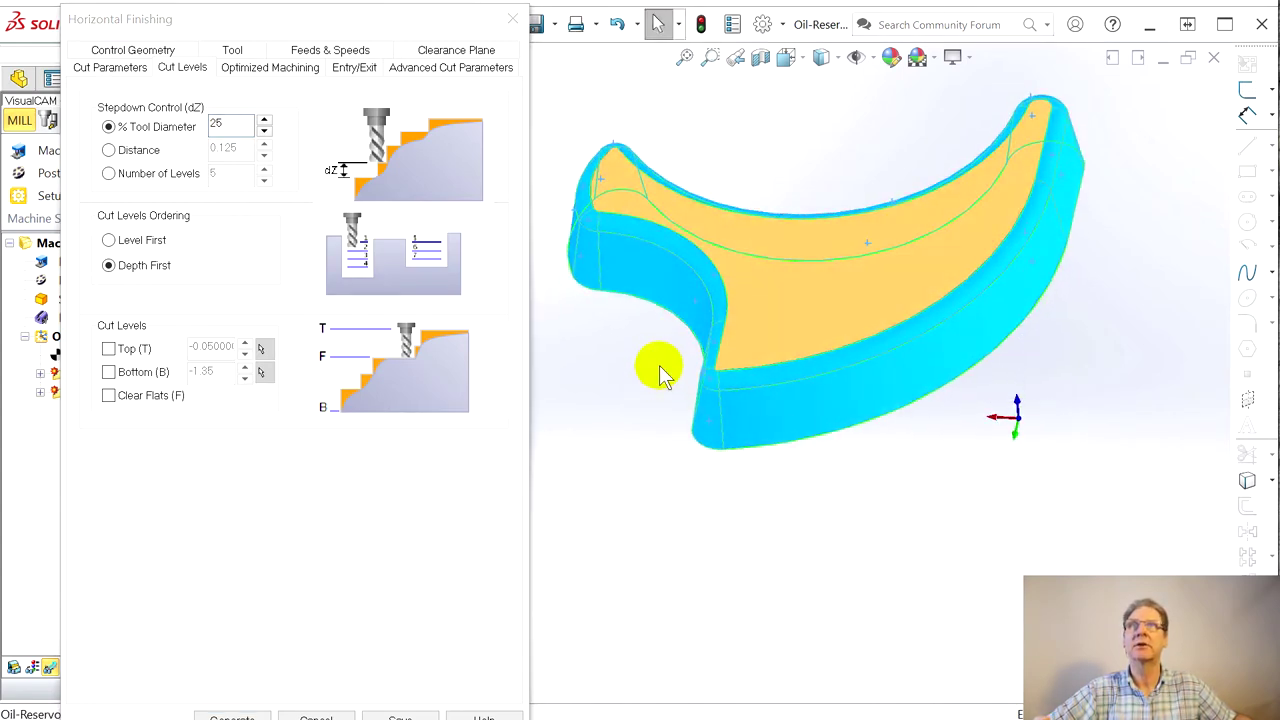
mouse_move(113, 358)
click(109, 349)
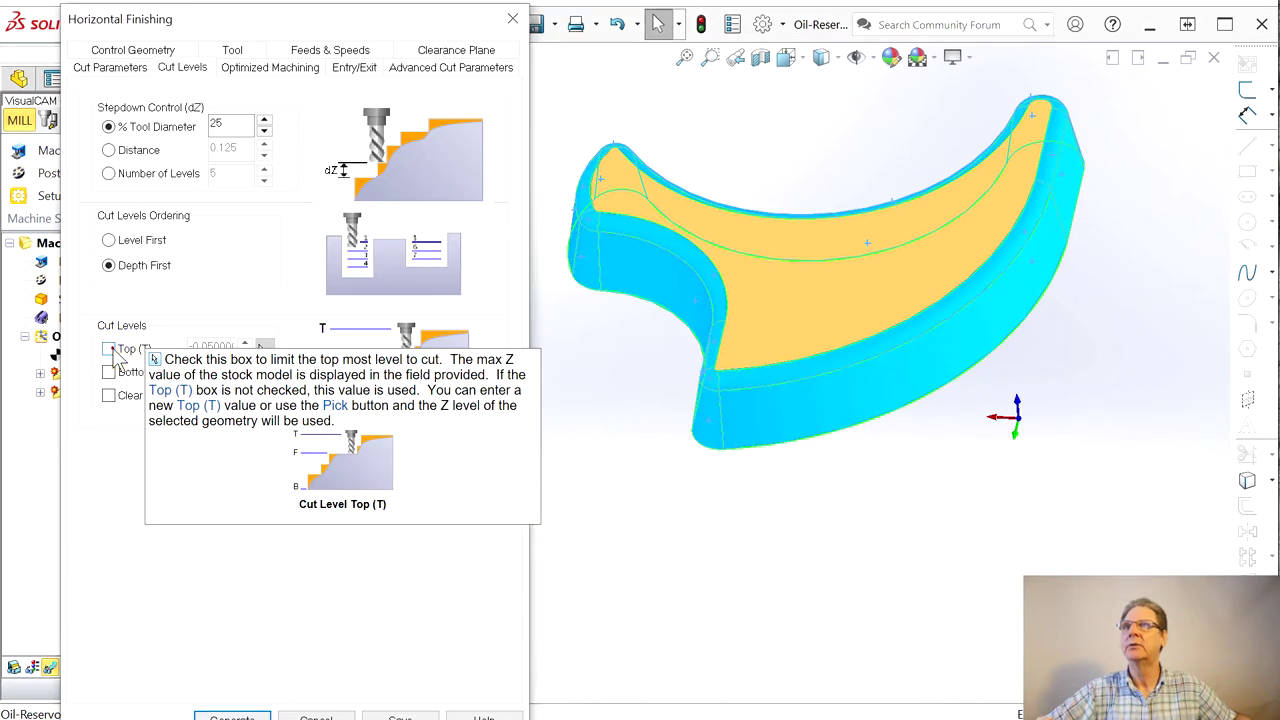
click(263, 348)
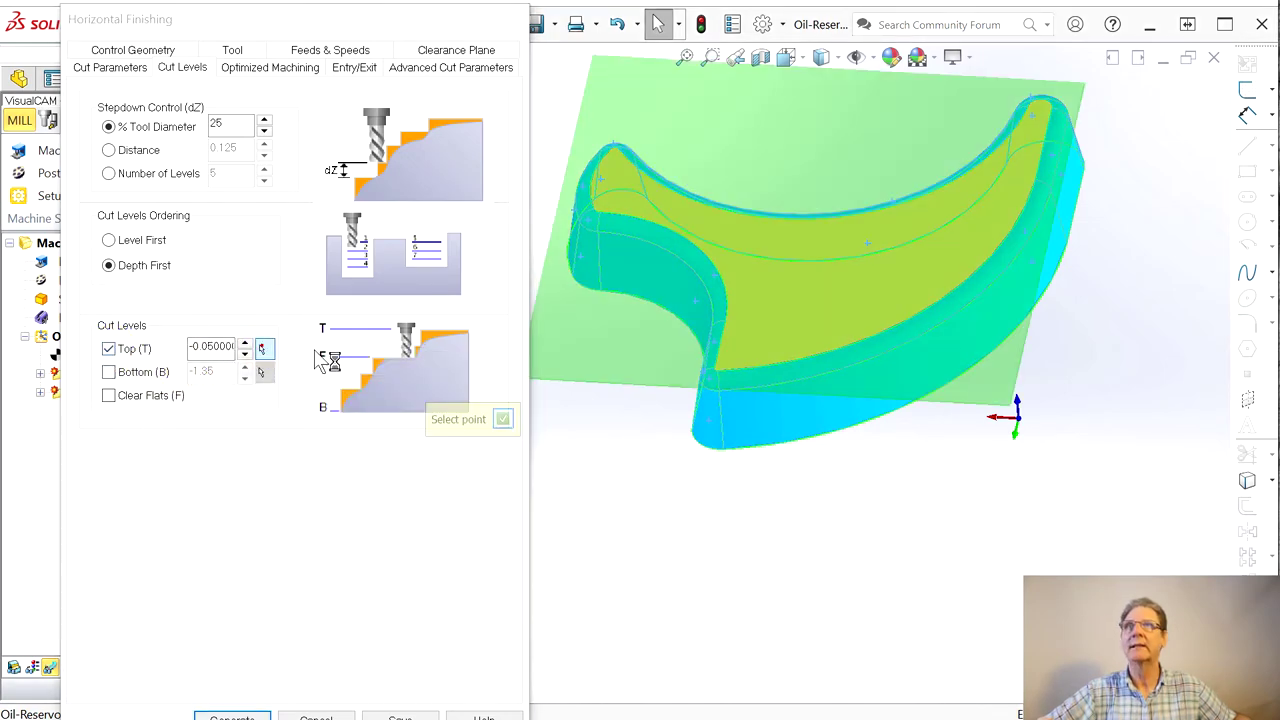
click(620, 225)
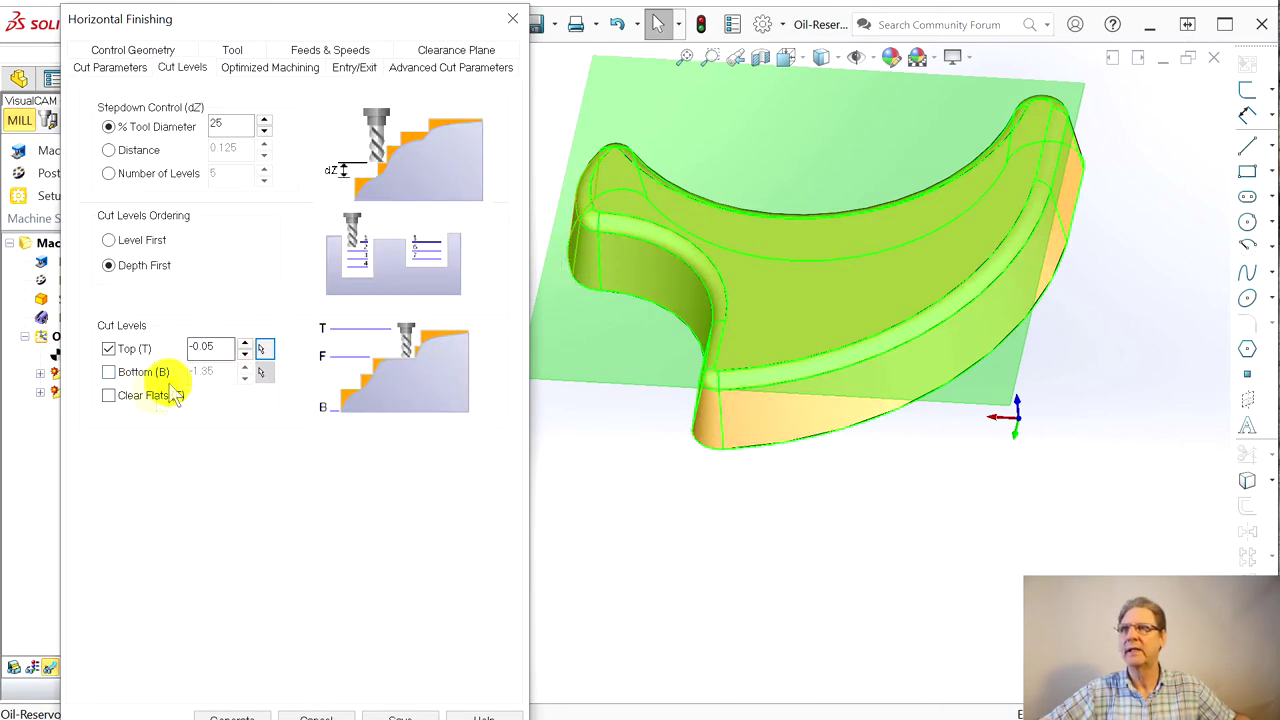
Limit the bottom cut level, picked from the model and set to -1.475
click(108, 372)
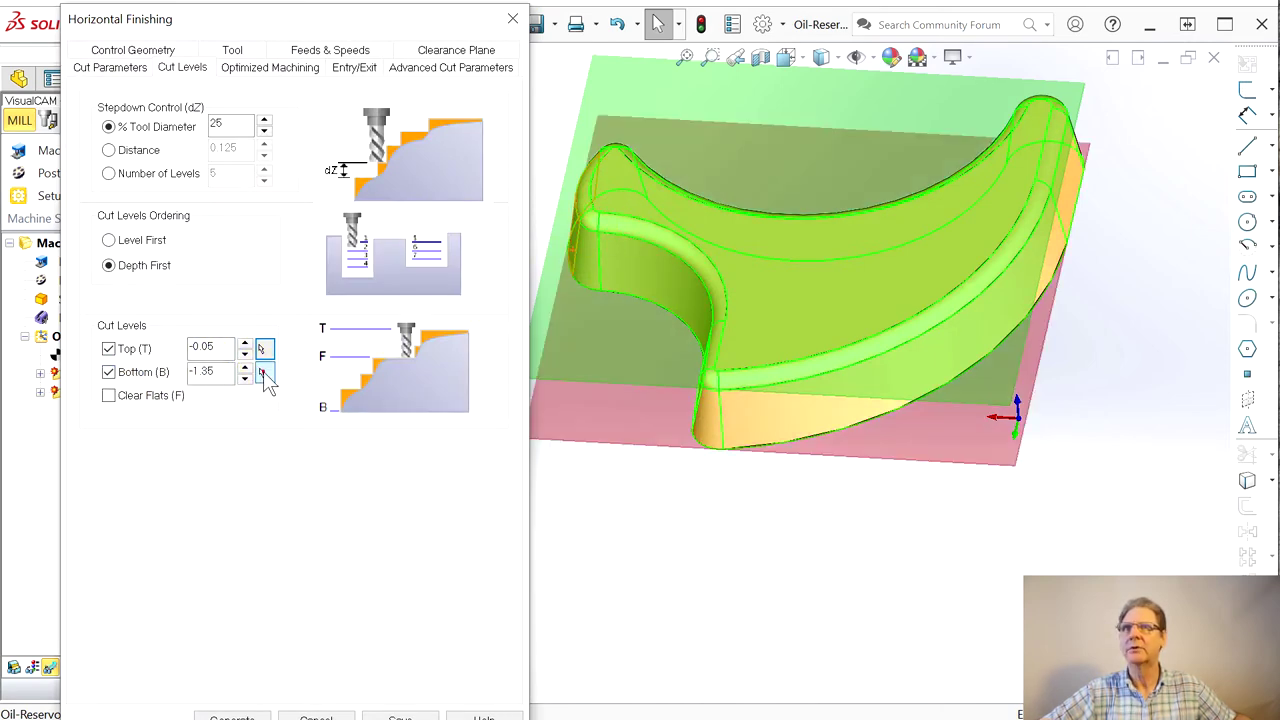
click(262, 372)
middle_drag(677, 580, 693, 368)
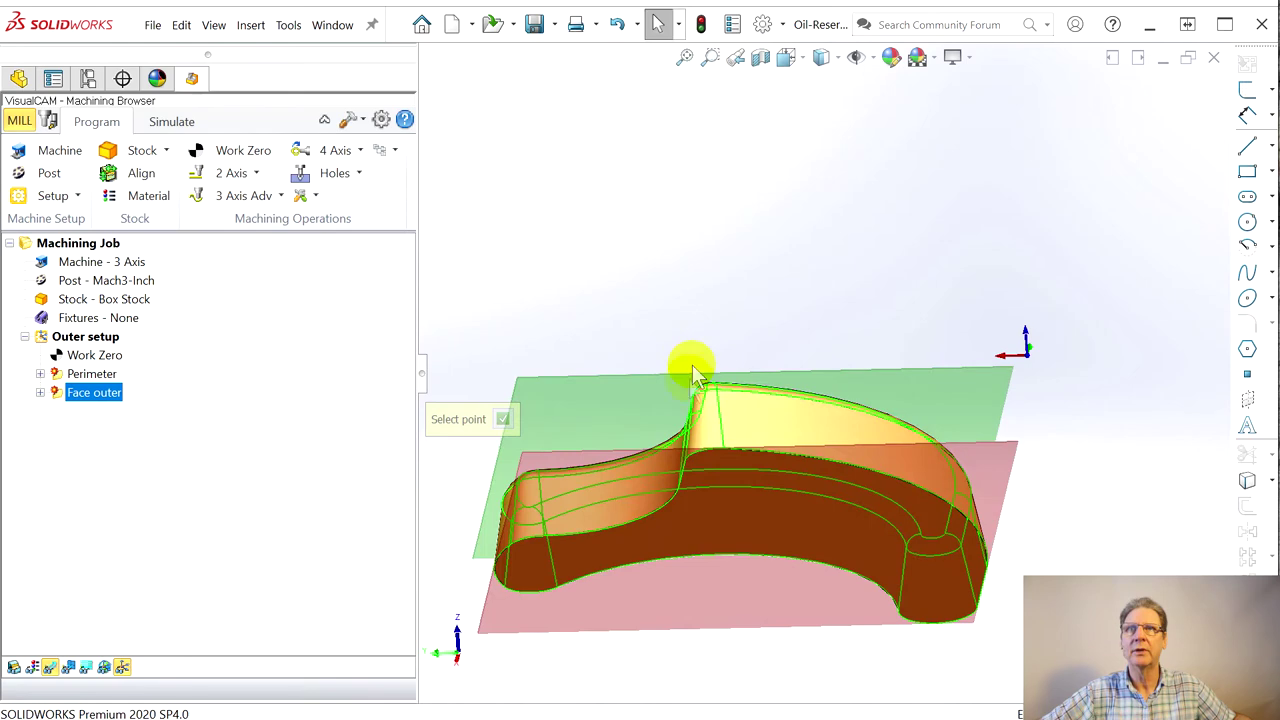
click(577, 545)
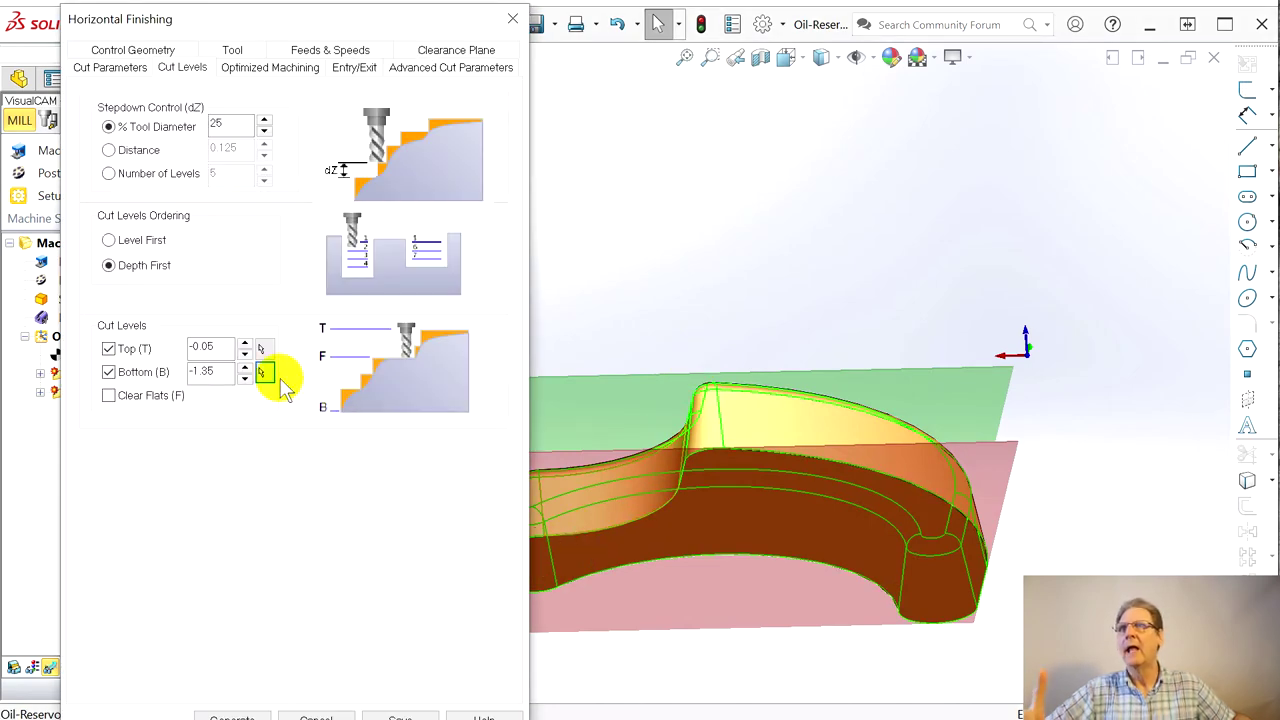
mouse_move(215, 371)
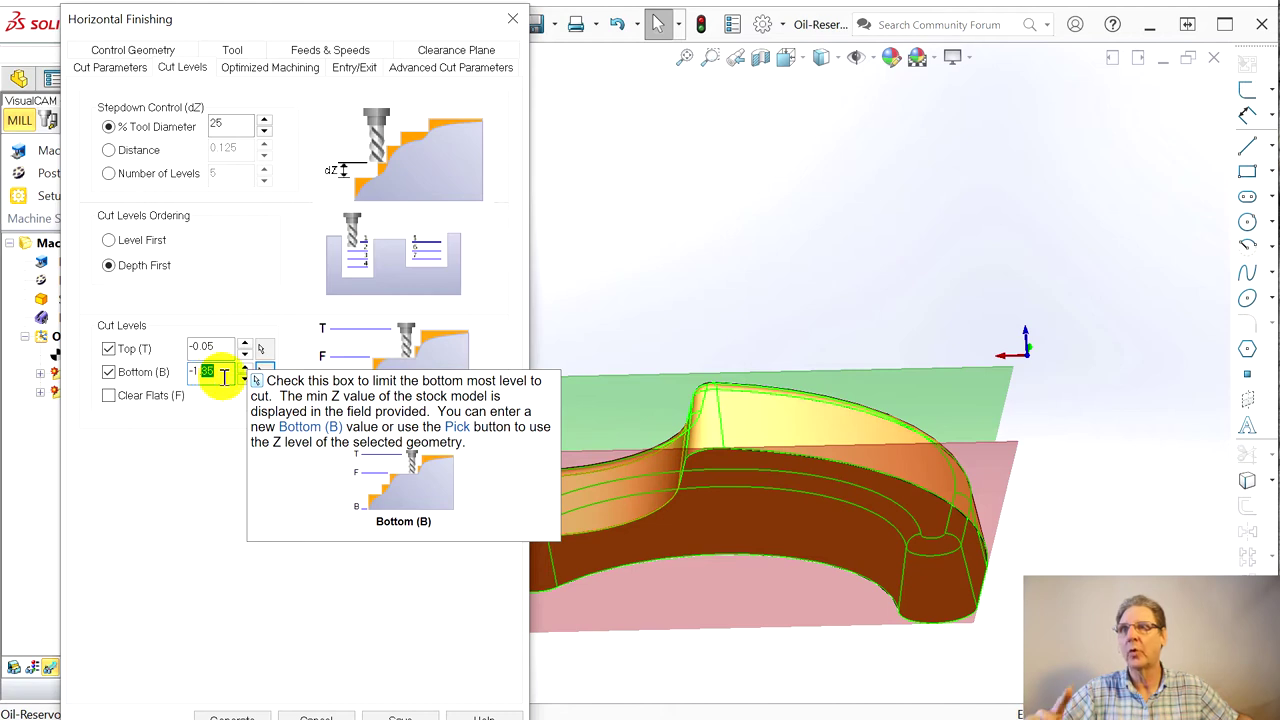
text(475)
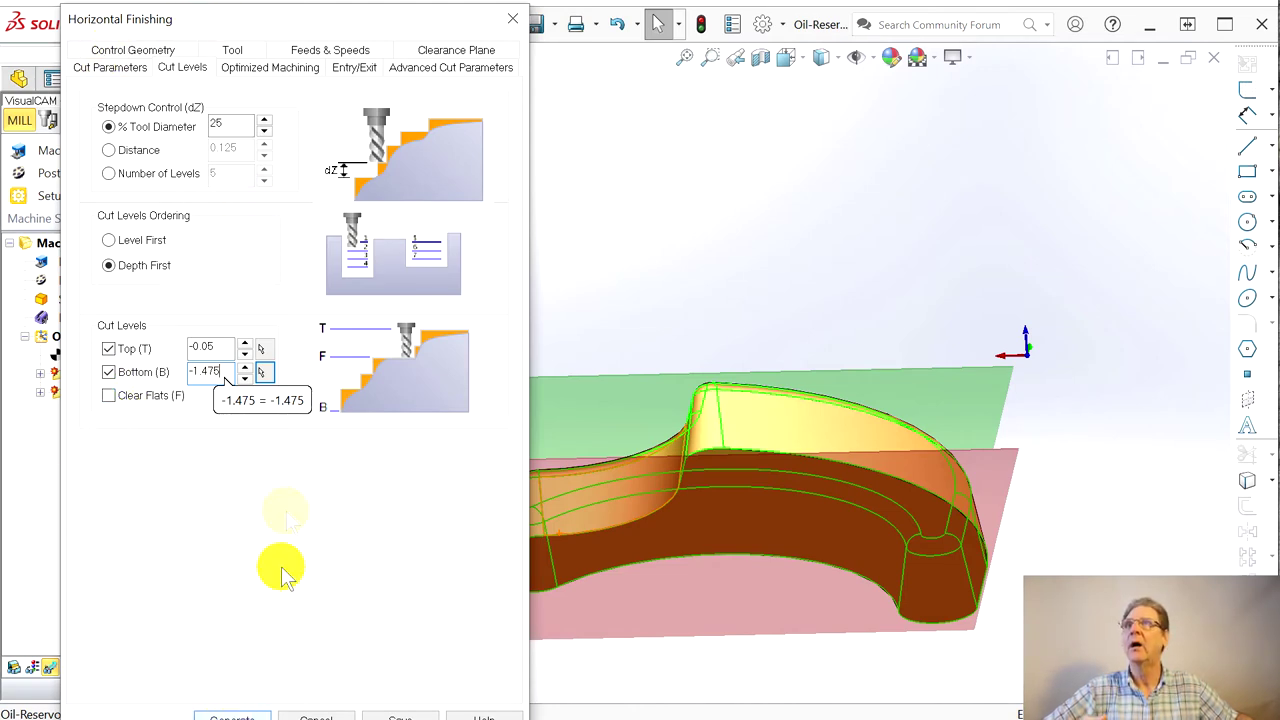
Set a 0.02 fixed stepdown distance and generate the Horizontal Finishing toolpath
click(108, 150)
click(217, 150)
drag(217, 150, 241, 150)
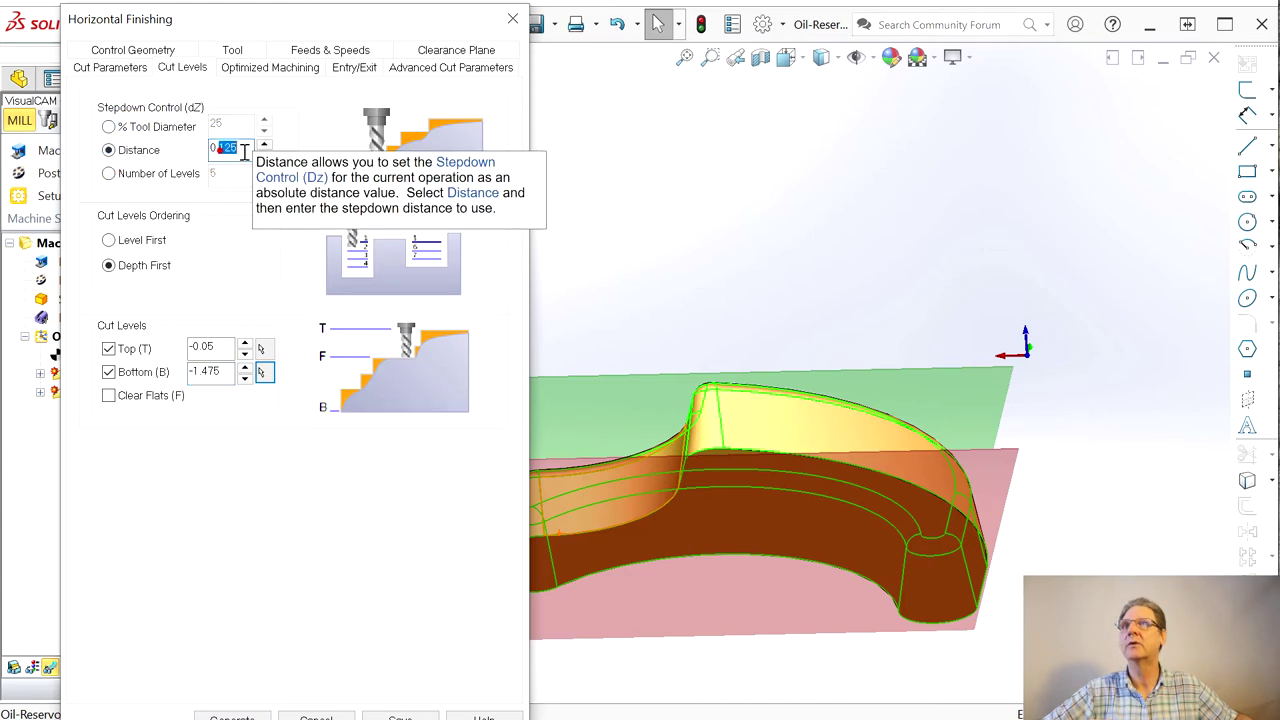
text(.02)
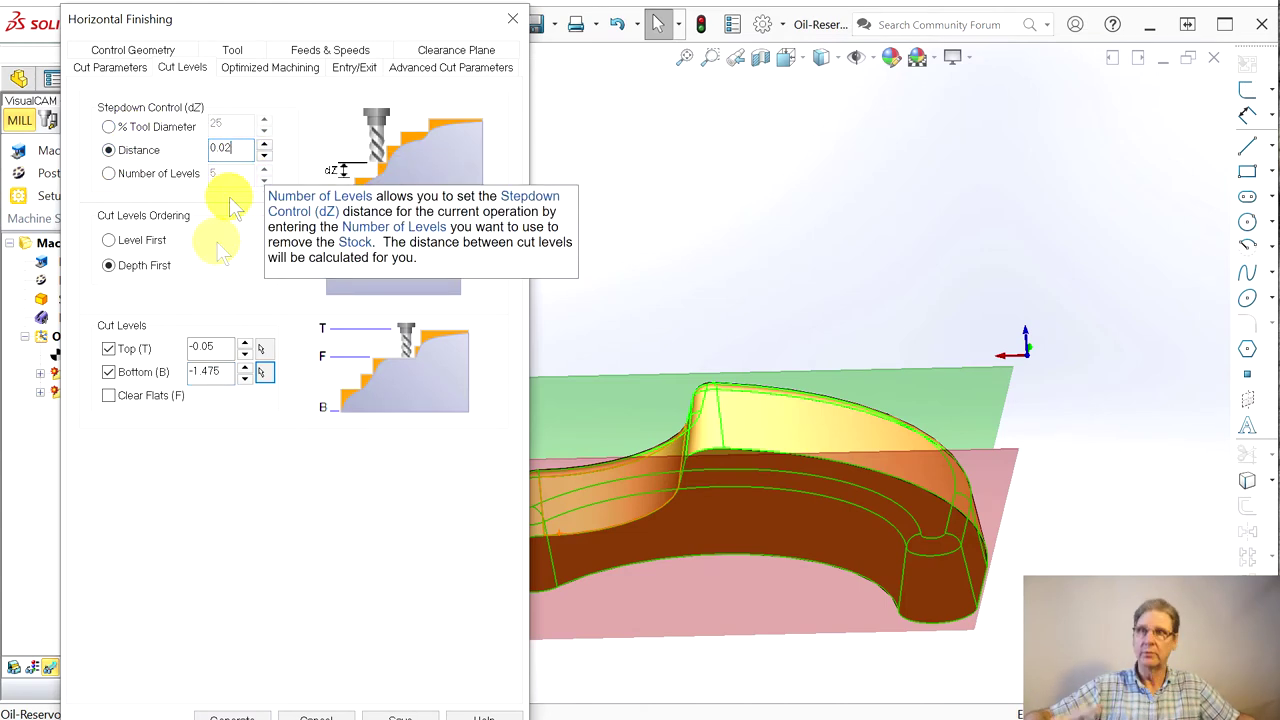
click(245, 714)
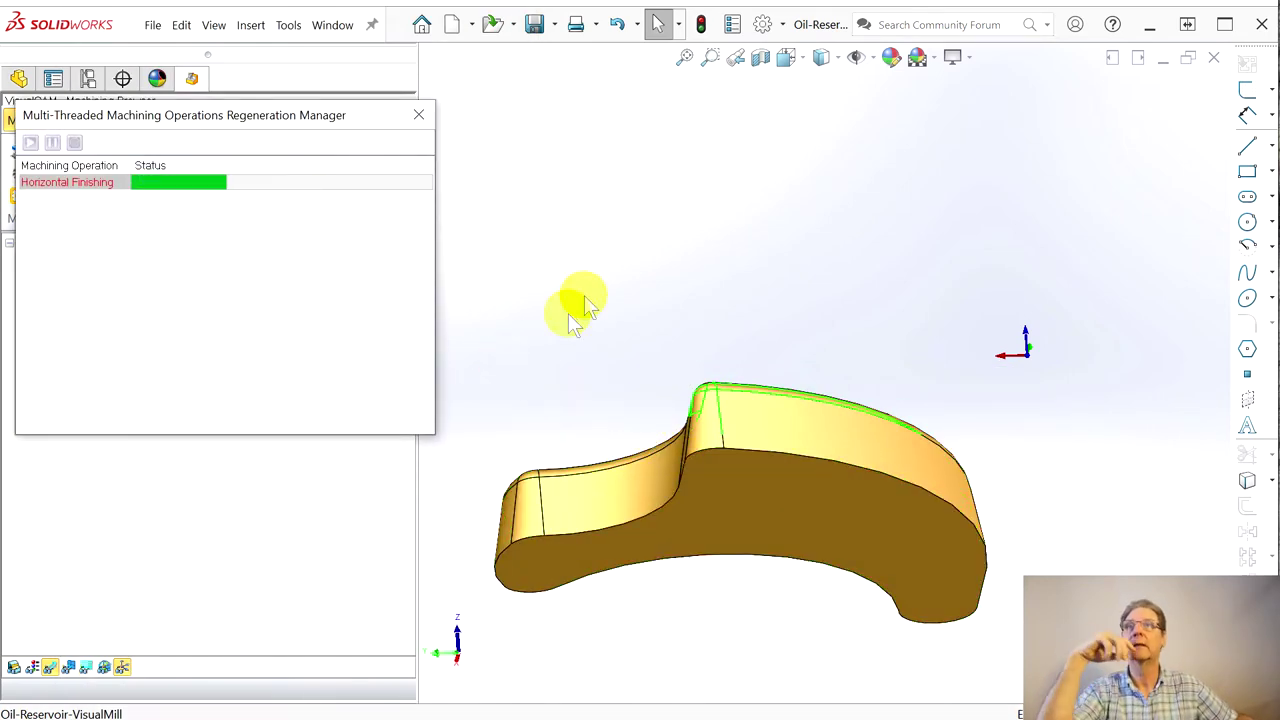
Orbit around the part to inspect the generated wall toolpath, then bring up the simulation controls
middle_drag(622, 257, 606, 357)
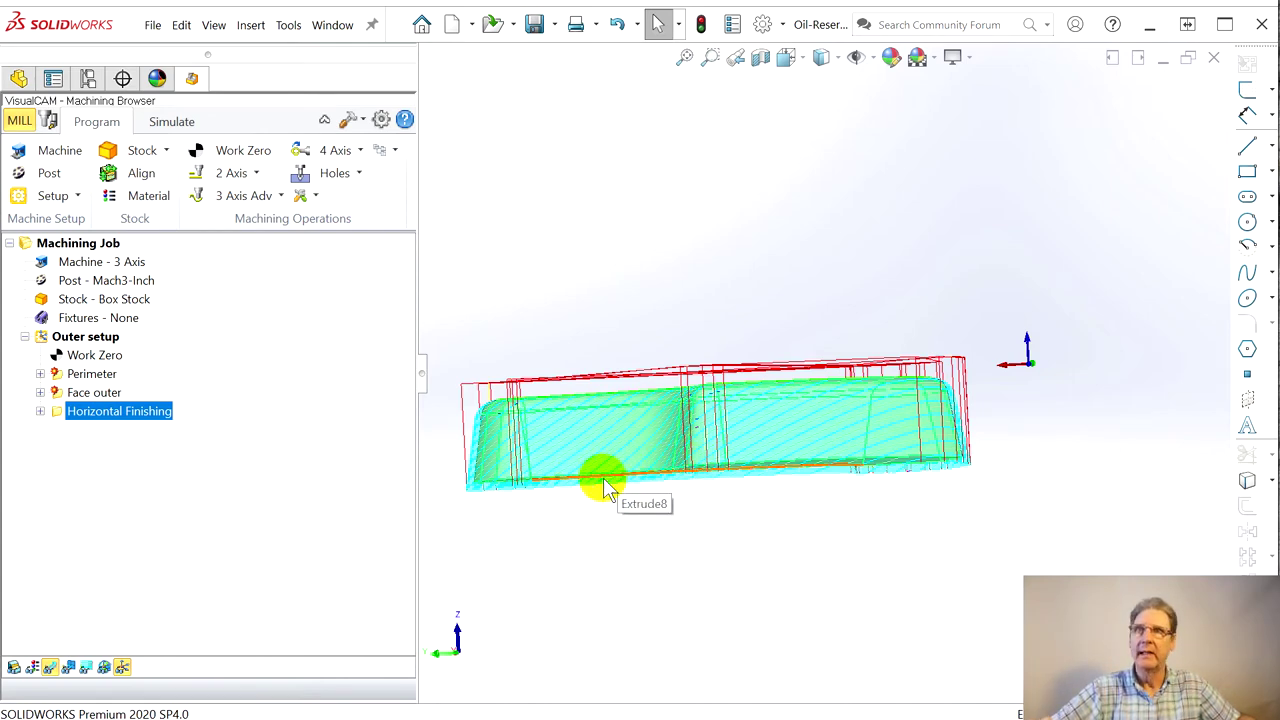
middle_drag(614, 491, 567, 474)
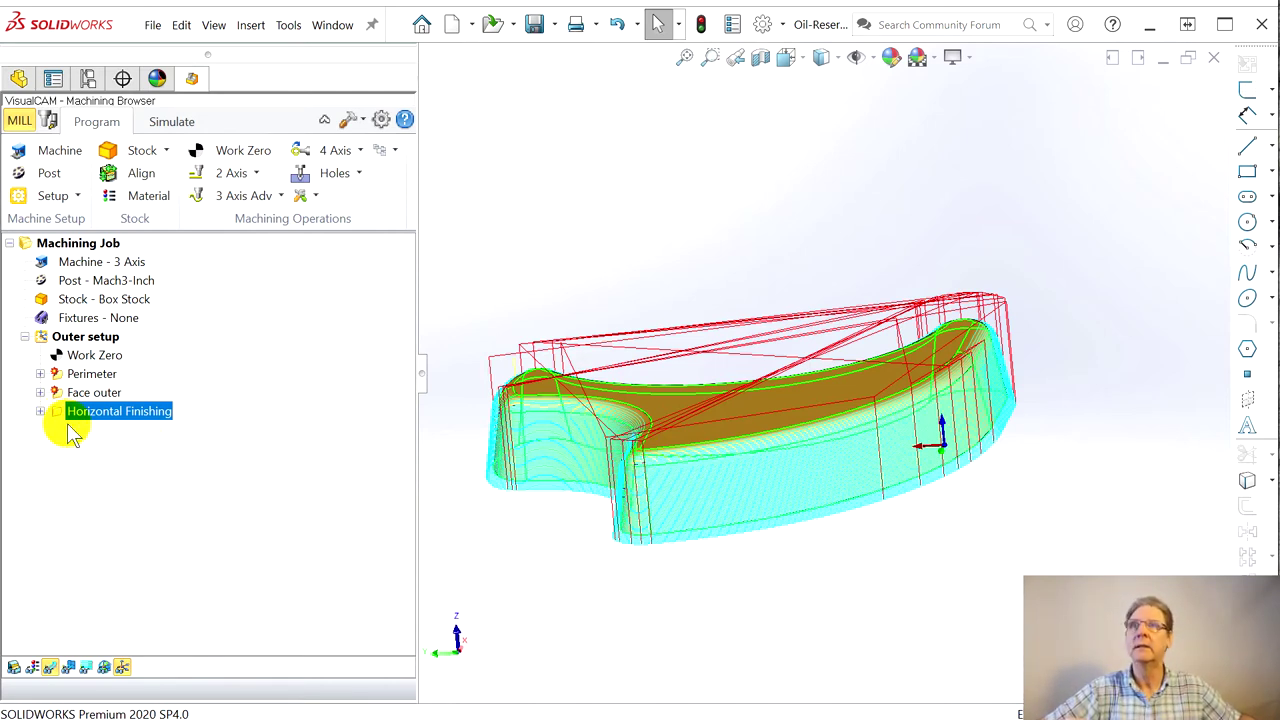
middle_drag(608, 486, 600, 531)
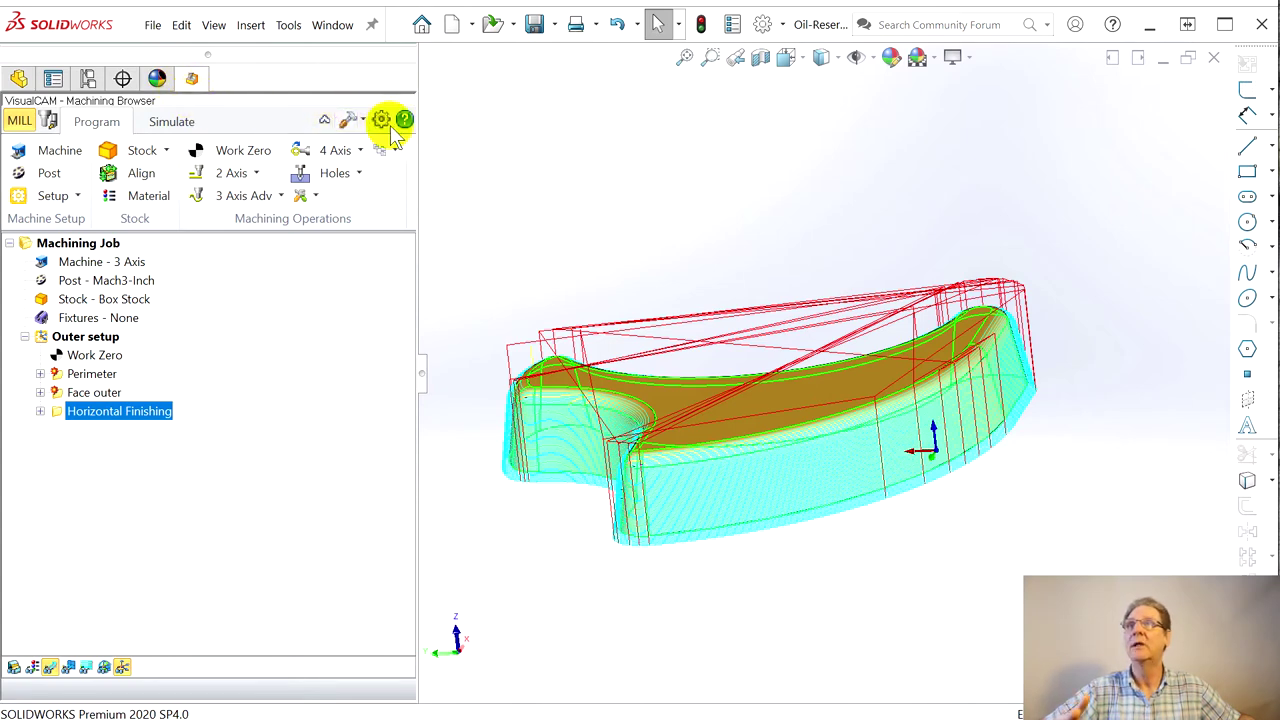
click(170, 124)
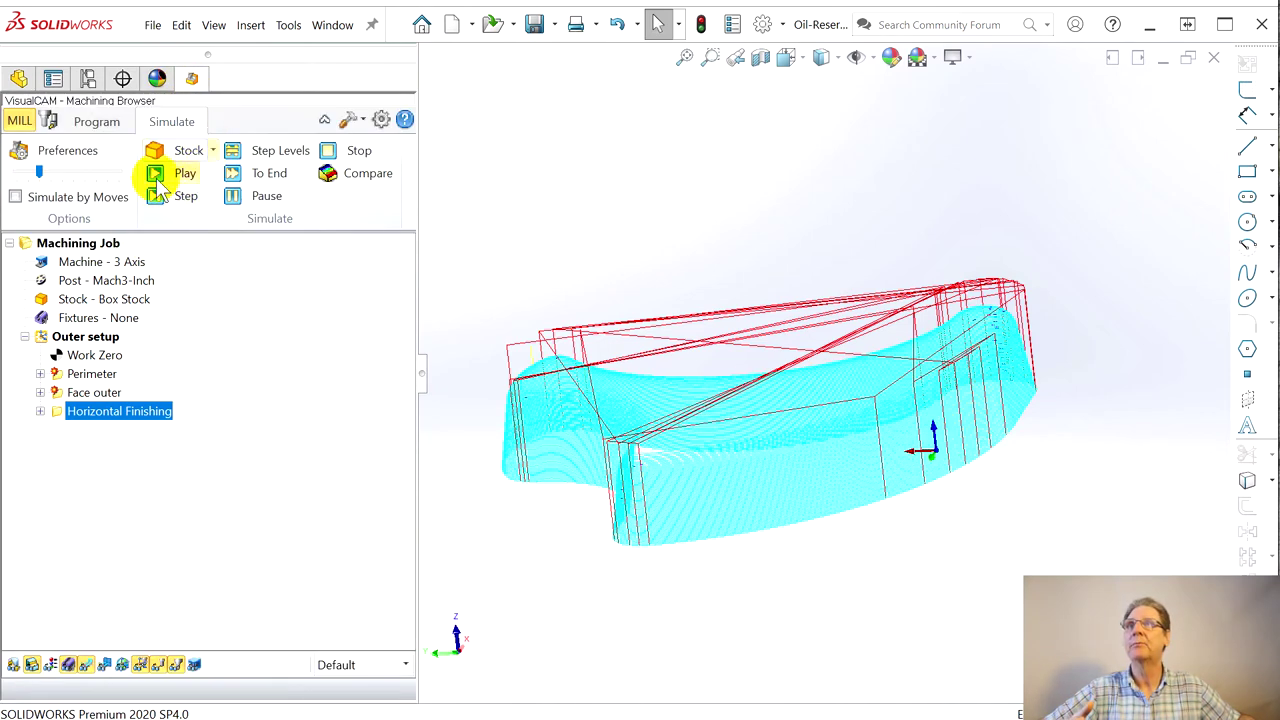
Simulate the Horizontal Finishing toolpath with the solid part shown
click(156, 174)
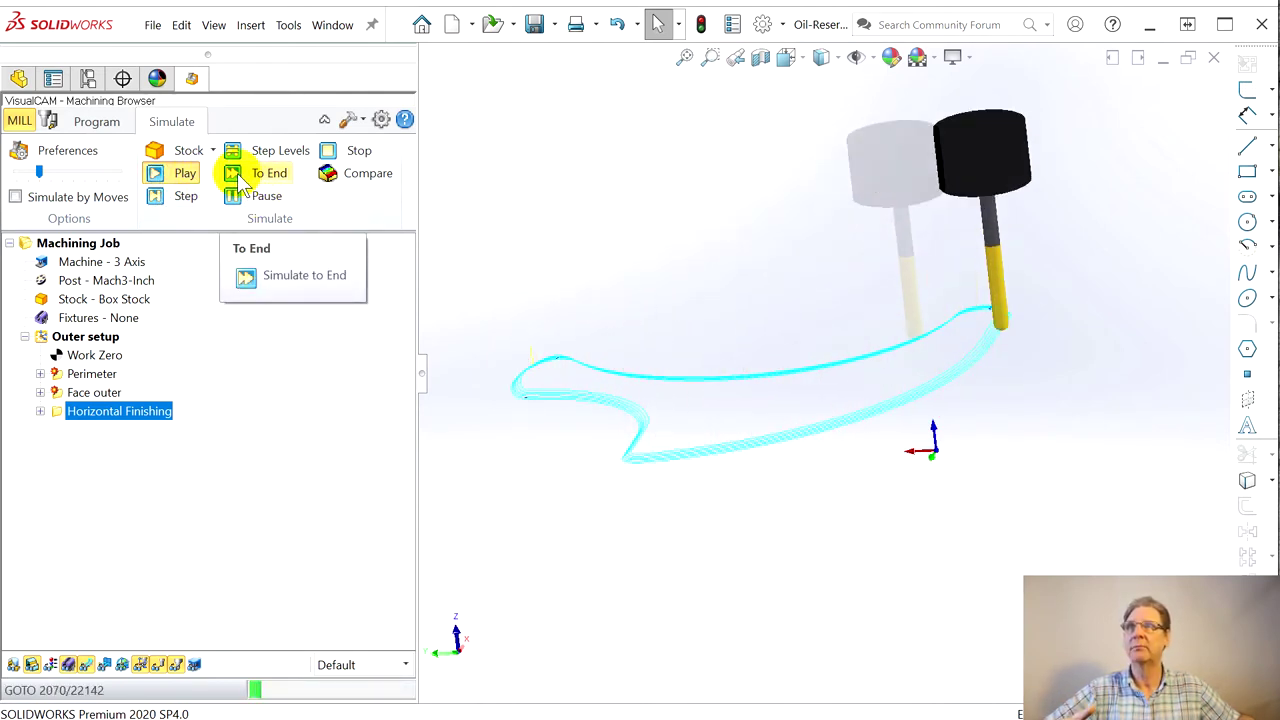
click(13, 664)
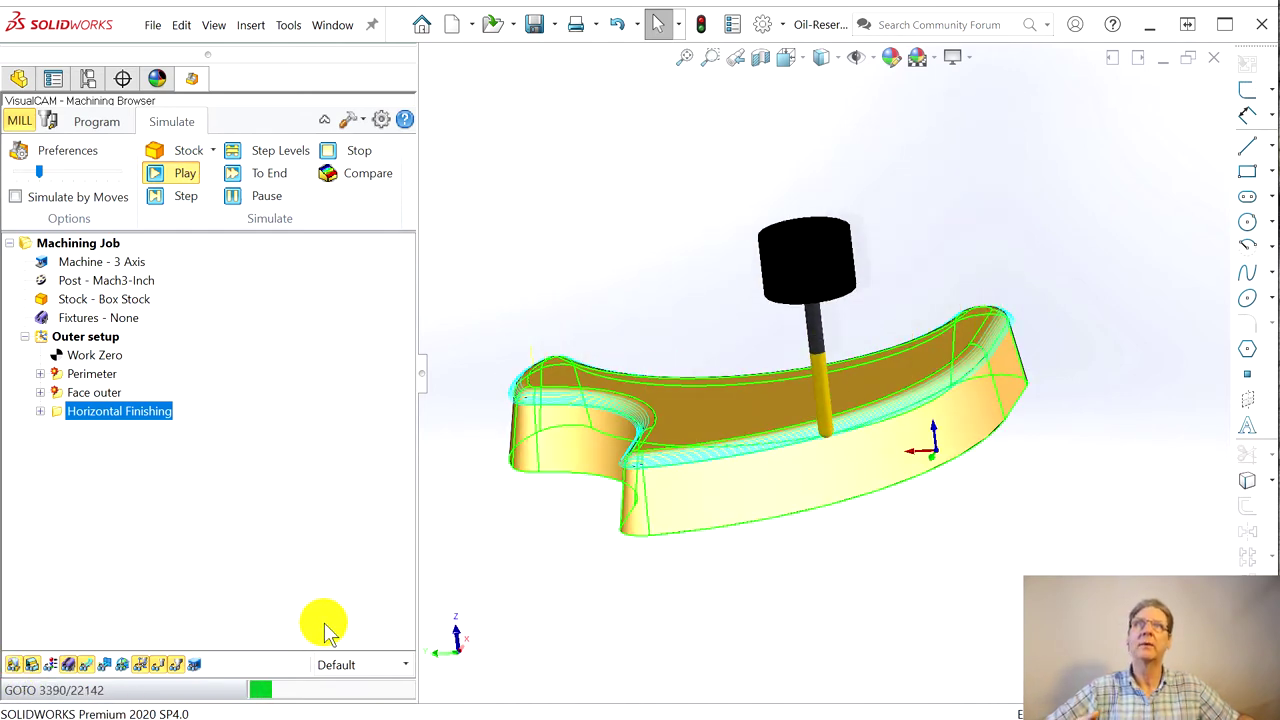
middle_drag(509, 614, 509, 651)
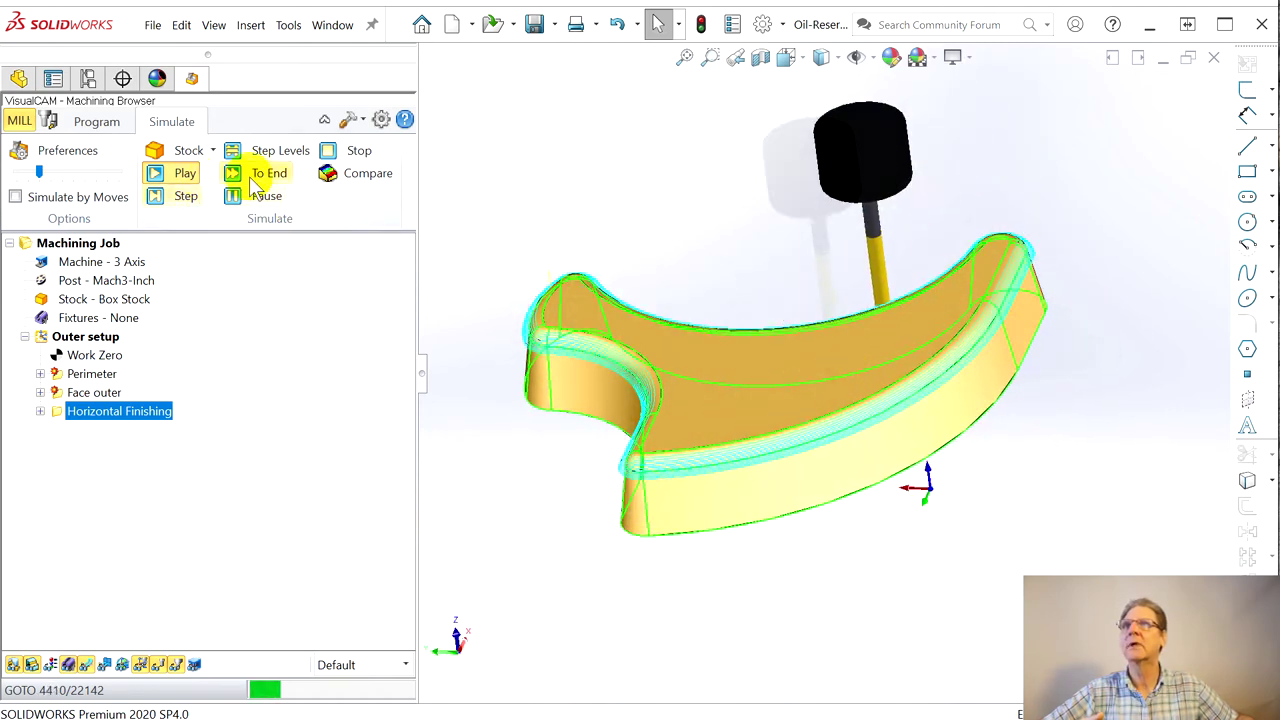
click(329, 172)
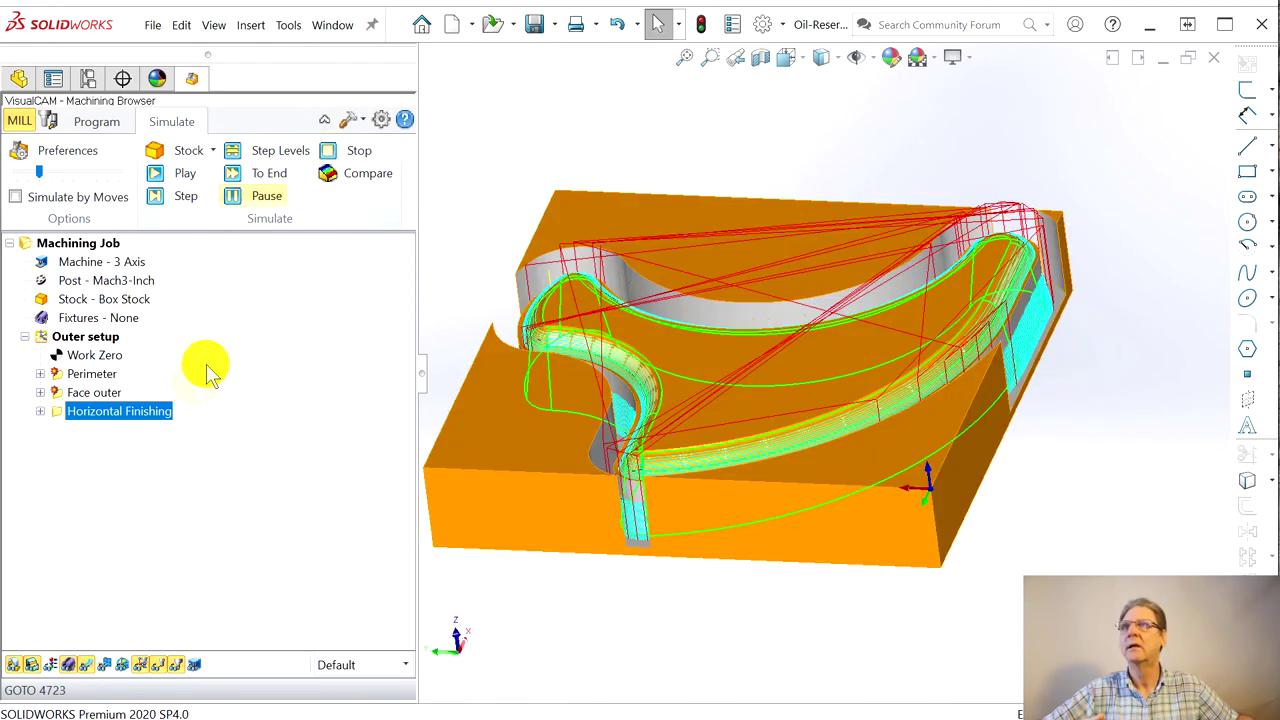
Simulate all Outer setup operations at higher speed and jump to the final cut stock
click(100, 337)
click(184, 170)
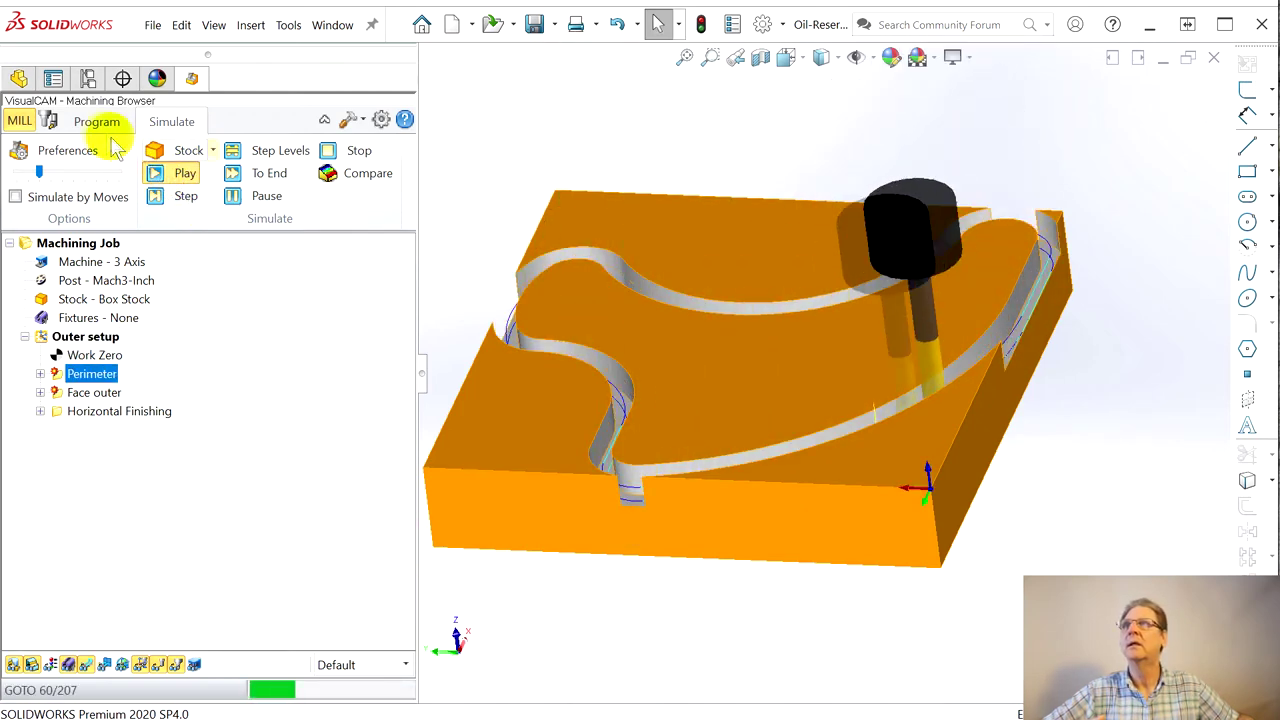
drag(39, 172, 118, 172)
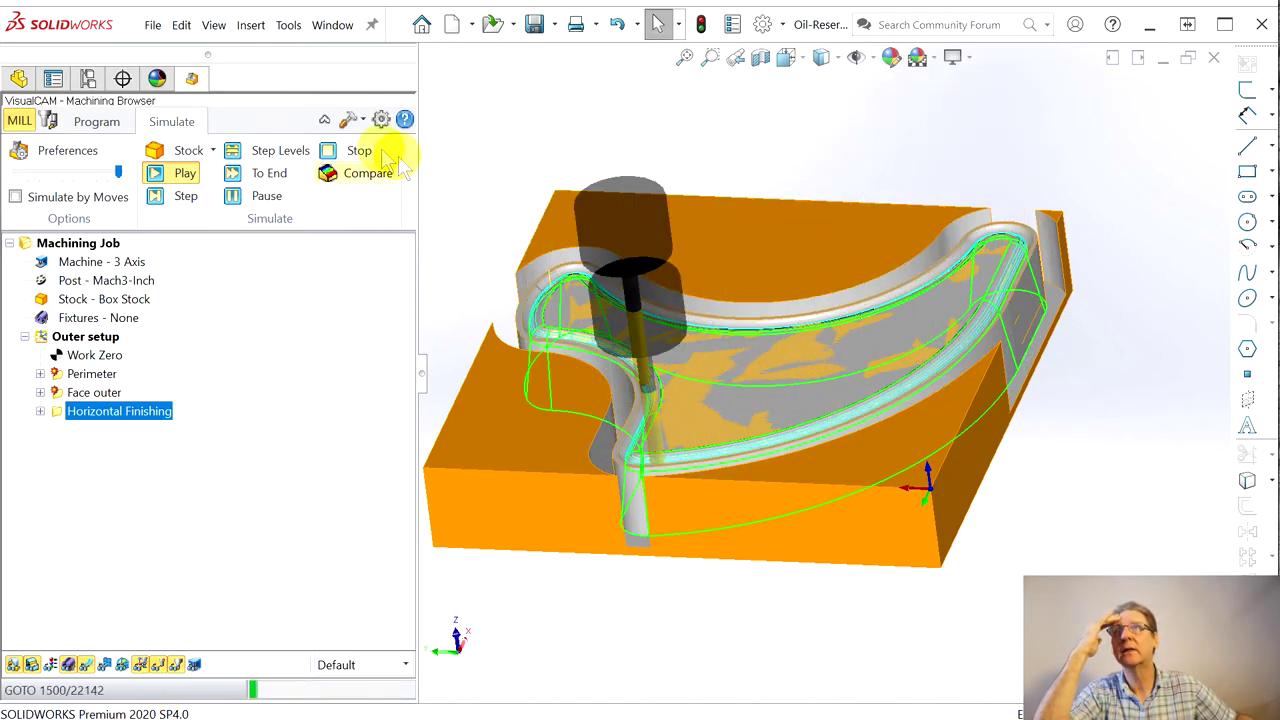
click(329, 150)
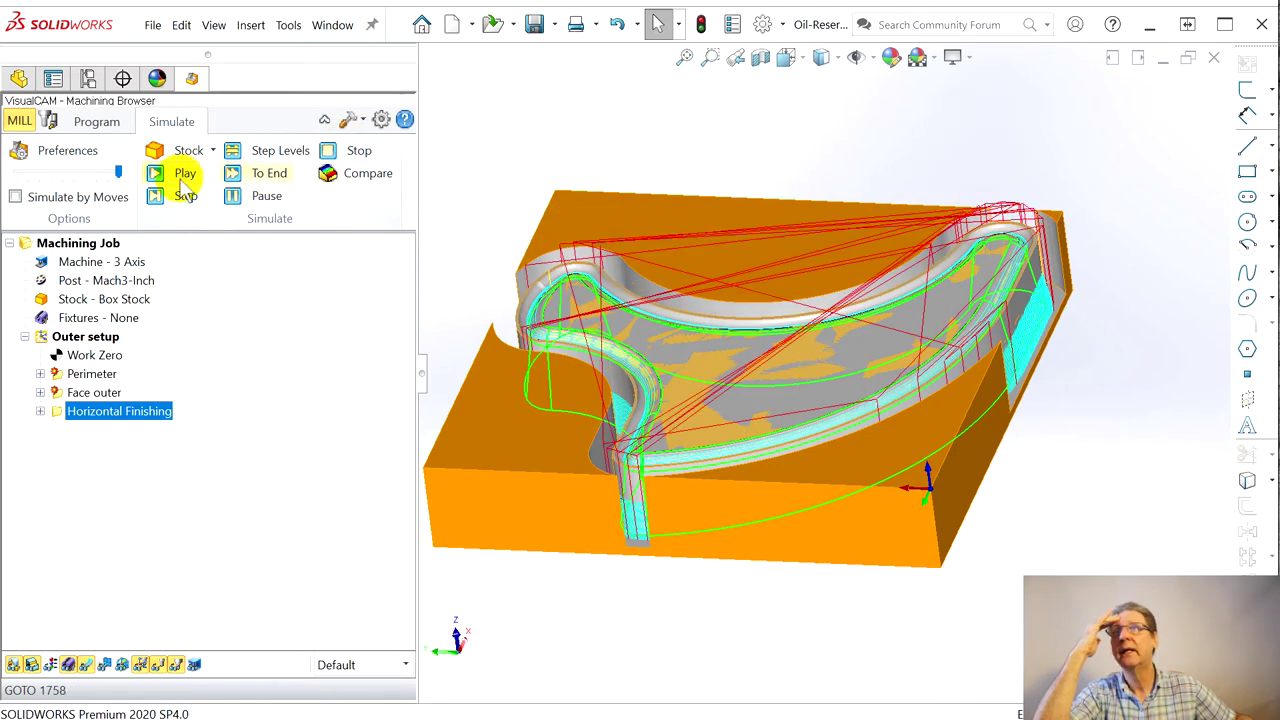
click(236, 175)
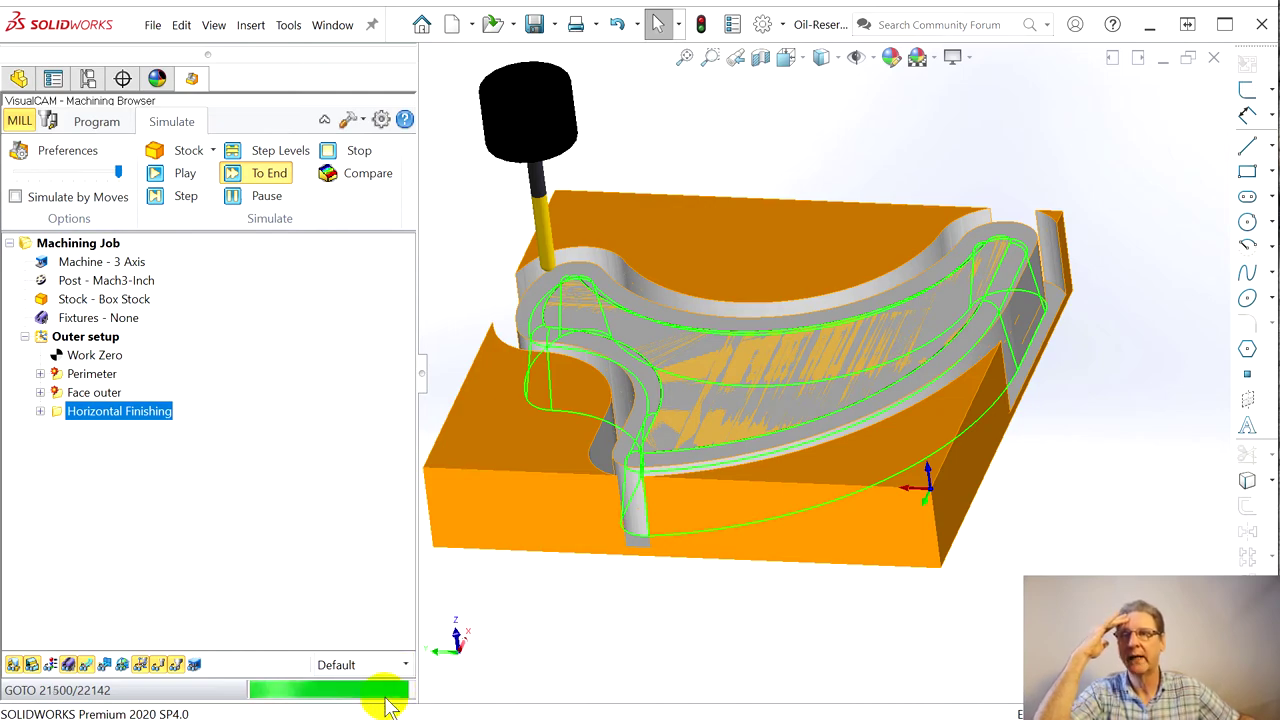
Inspect the machined pocket wall and tool up close with toolpath lines hidden
middle_drag(466, 501, 457, 397)
scroll(503, 320, down, 6)
middle_drag(558, 362, 717, 309)
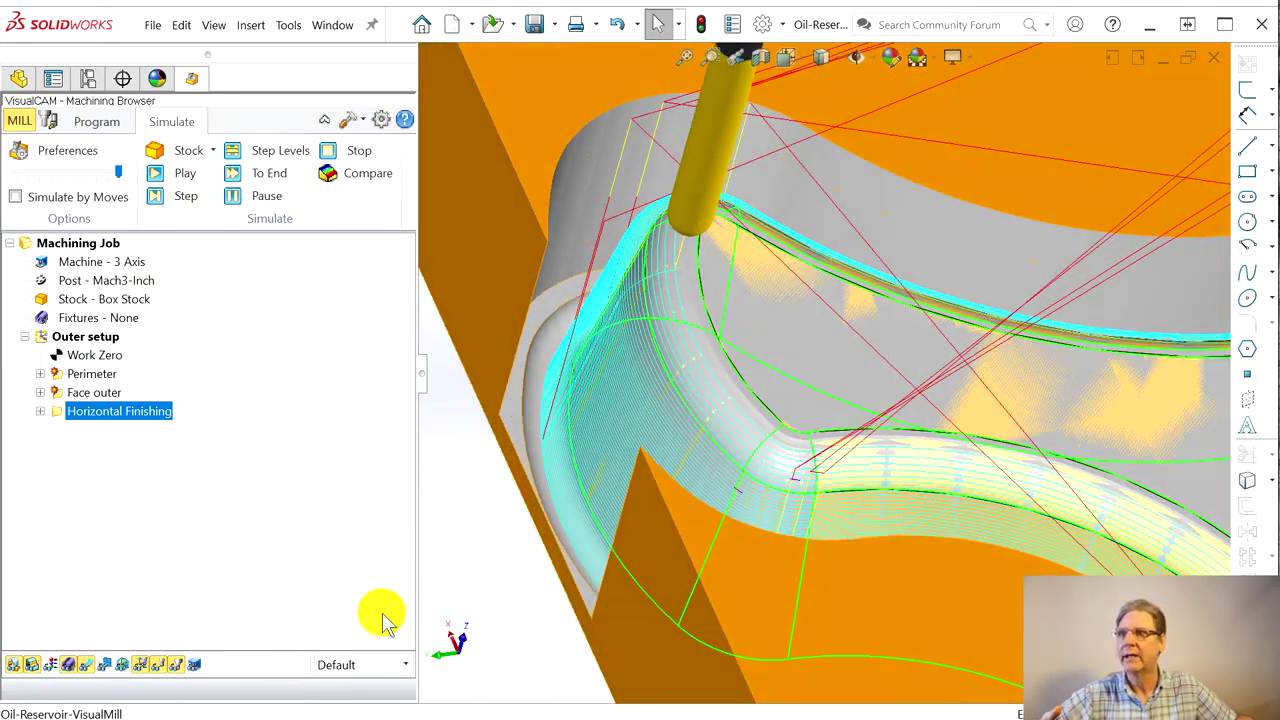
click(87, 666)
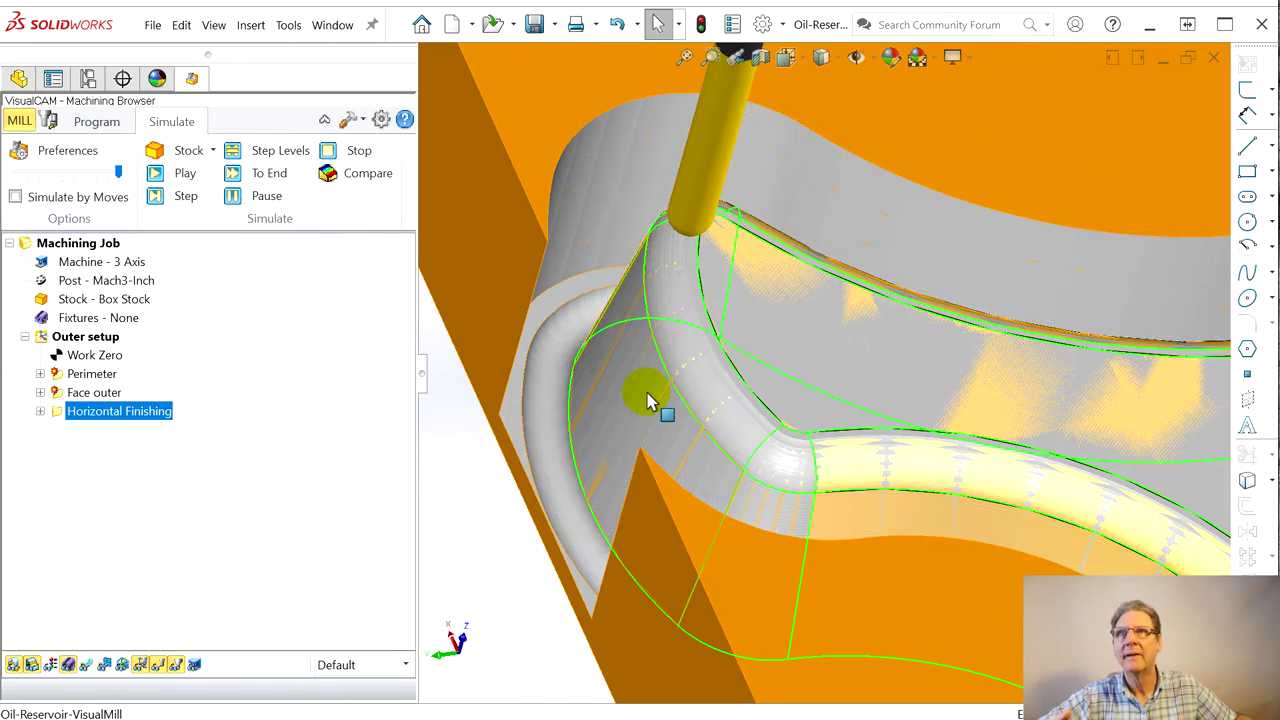
middle_drag(623, 443, 550, 390)
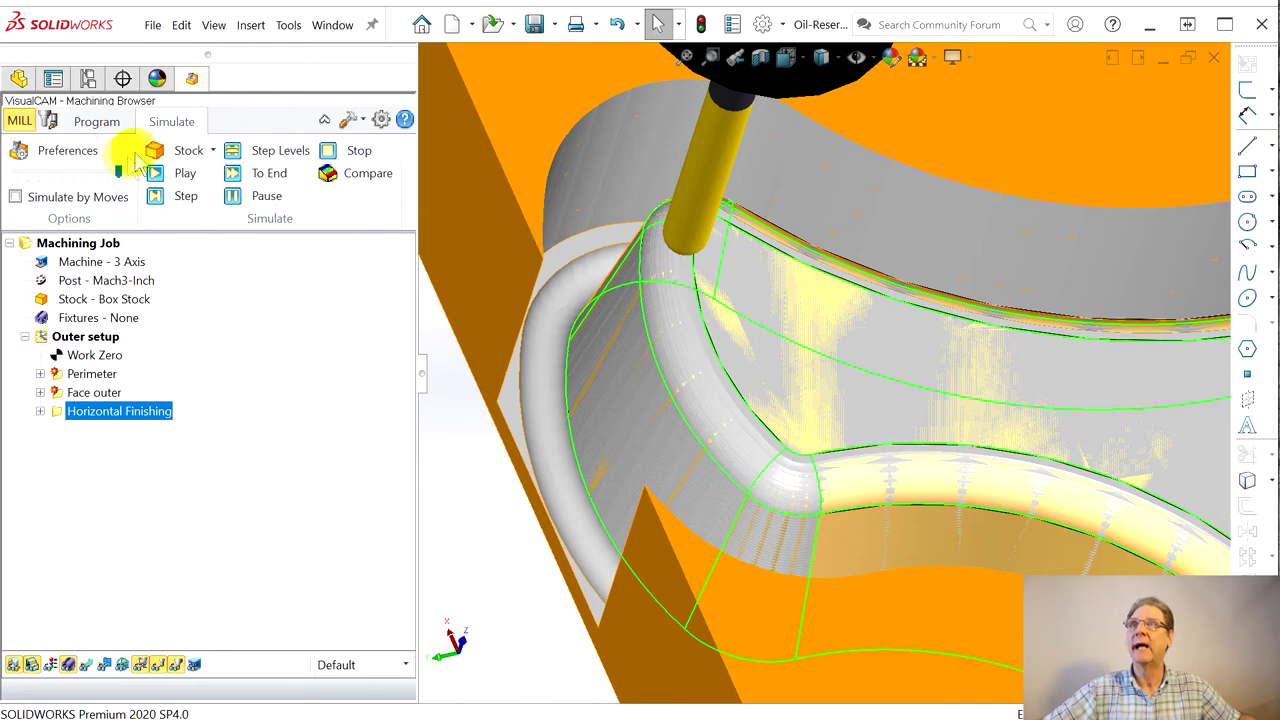
Leave the simulation for the Program tab and turn toolpath visibility back on
click(214, 152)
click(100, 121)
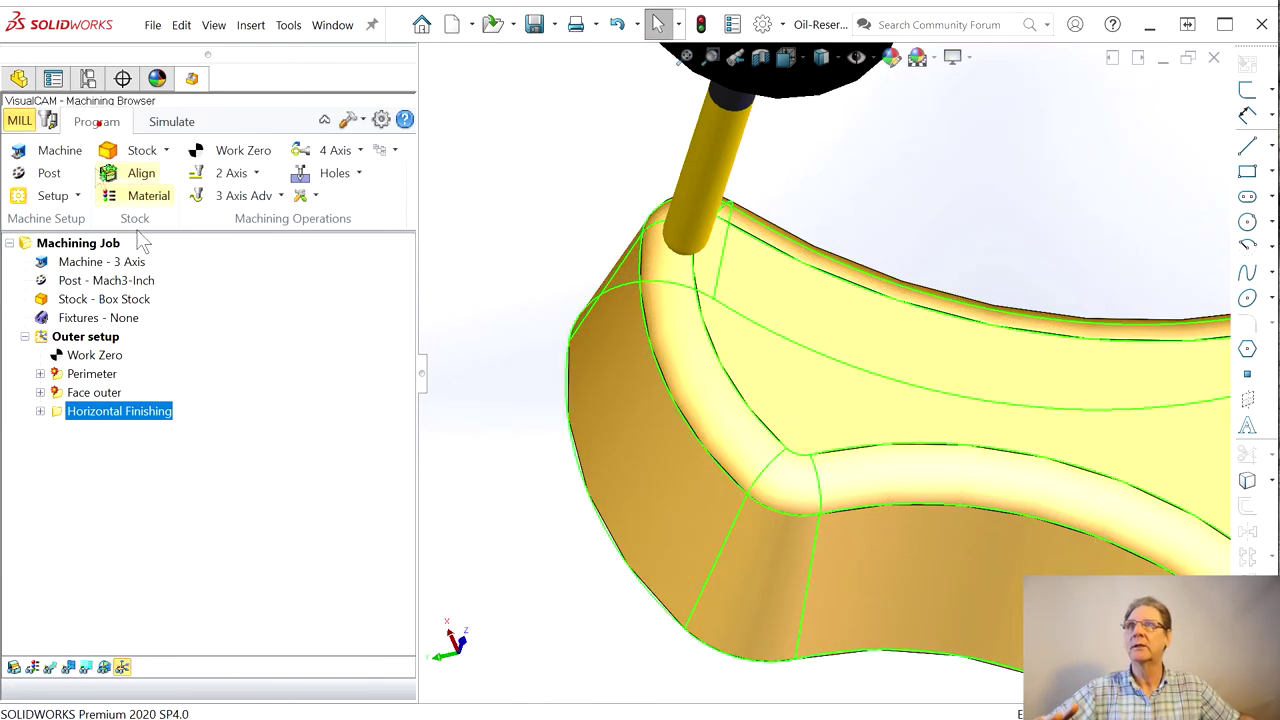
scroll(945, 470, up, 3)
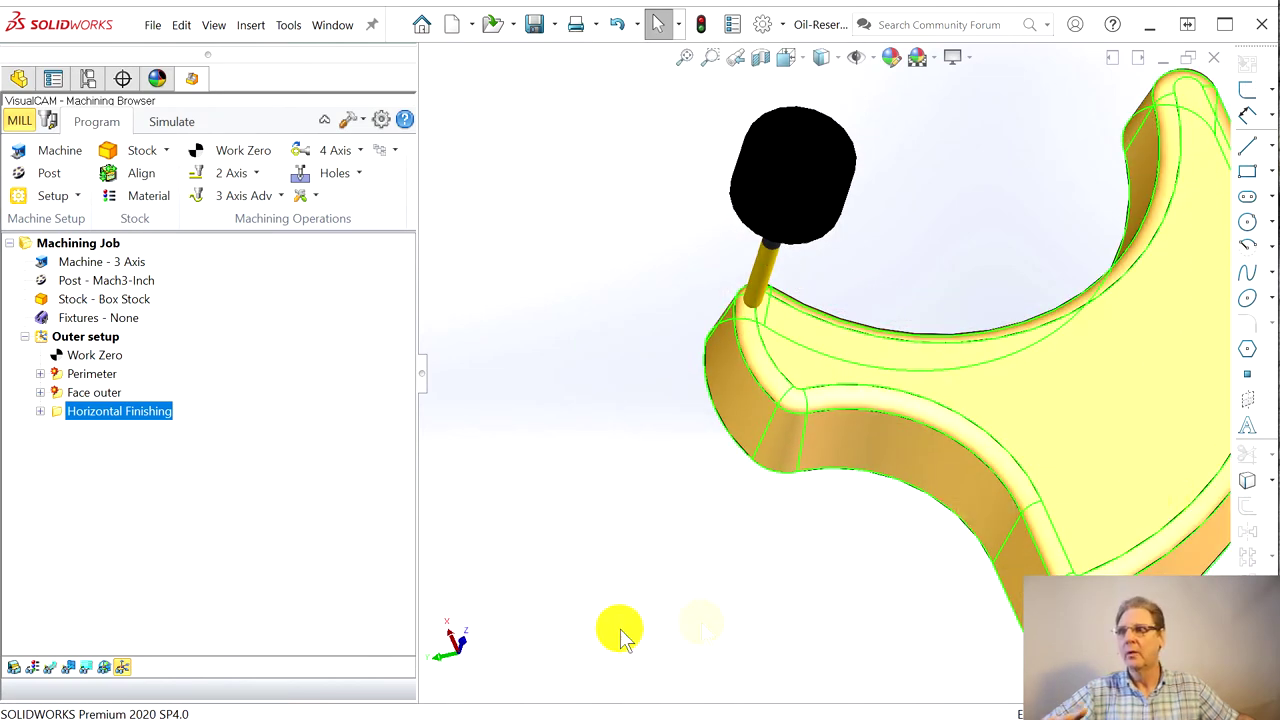
click(50, 670)
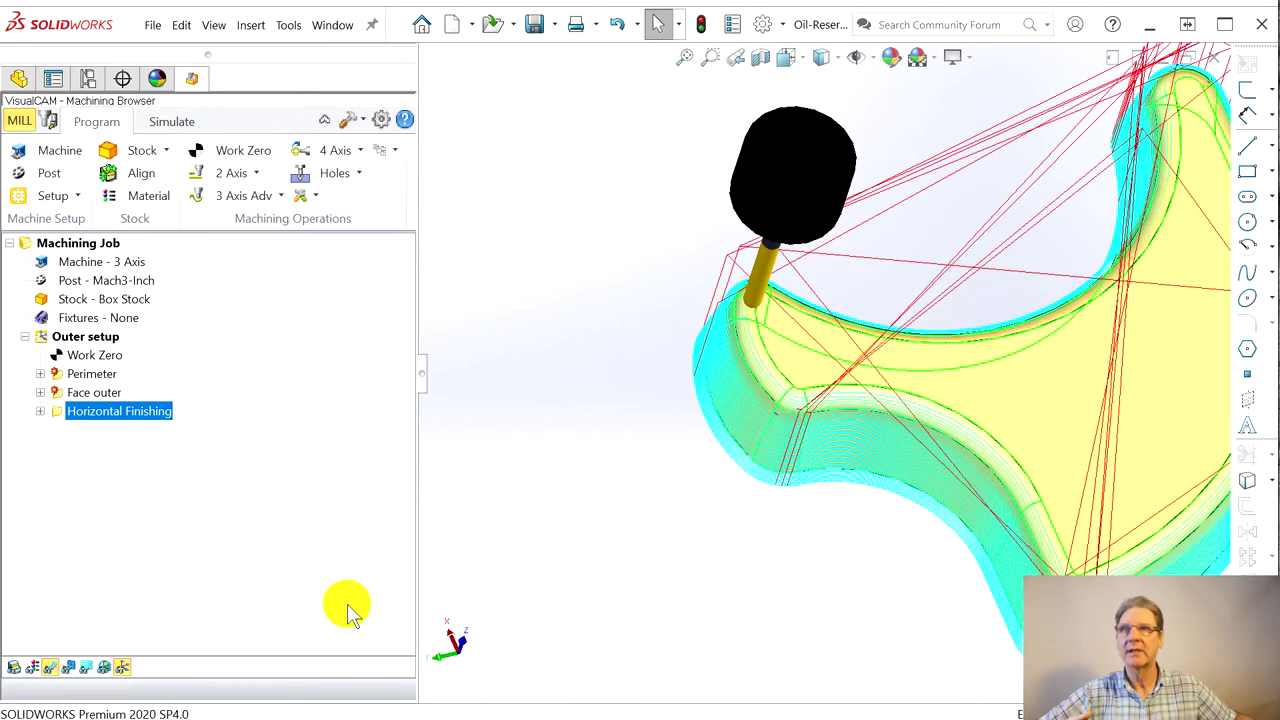
Review the outer toolpaths and bring up the context menu for Outer setup
middle_drag(1053, 510, 850, 362)
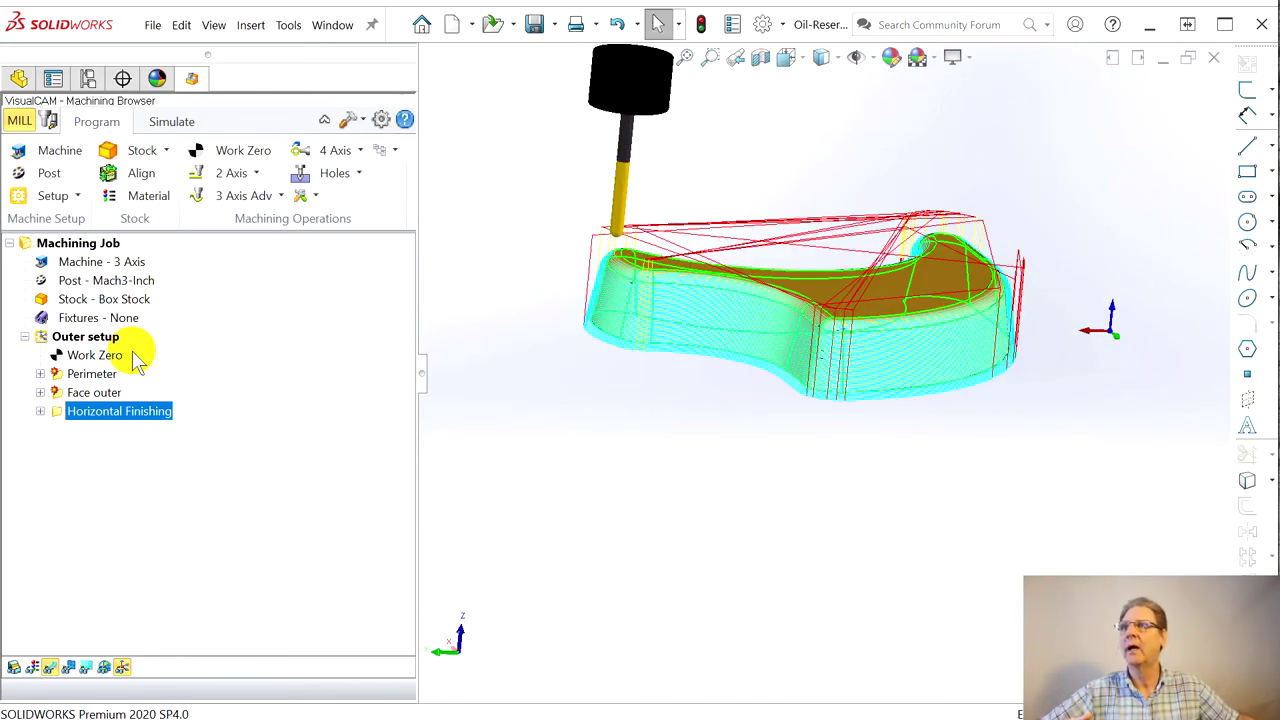
click(80, 338)
right_click(80, 340)
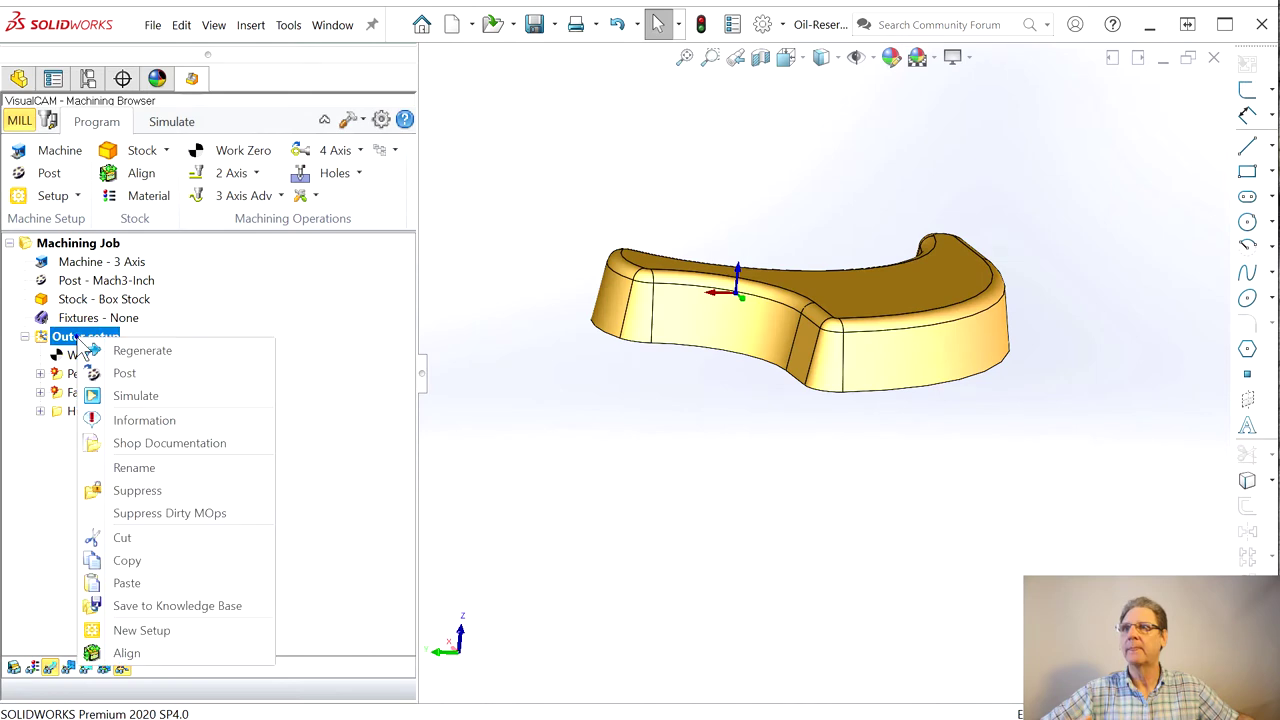
Create Setup 2 with its orientation spun 90° about the X axis
click(148, 632)
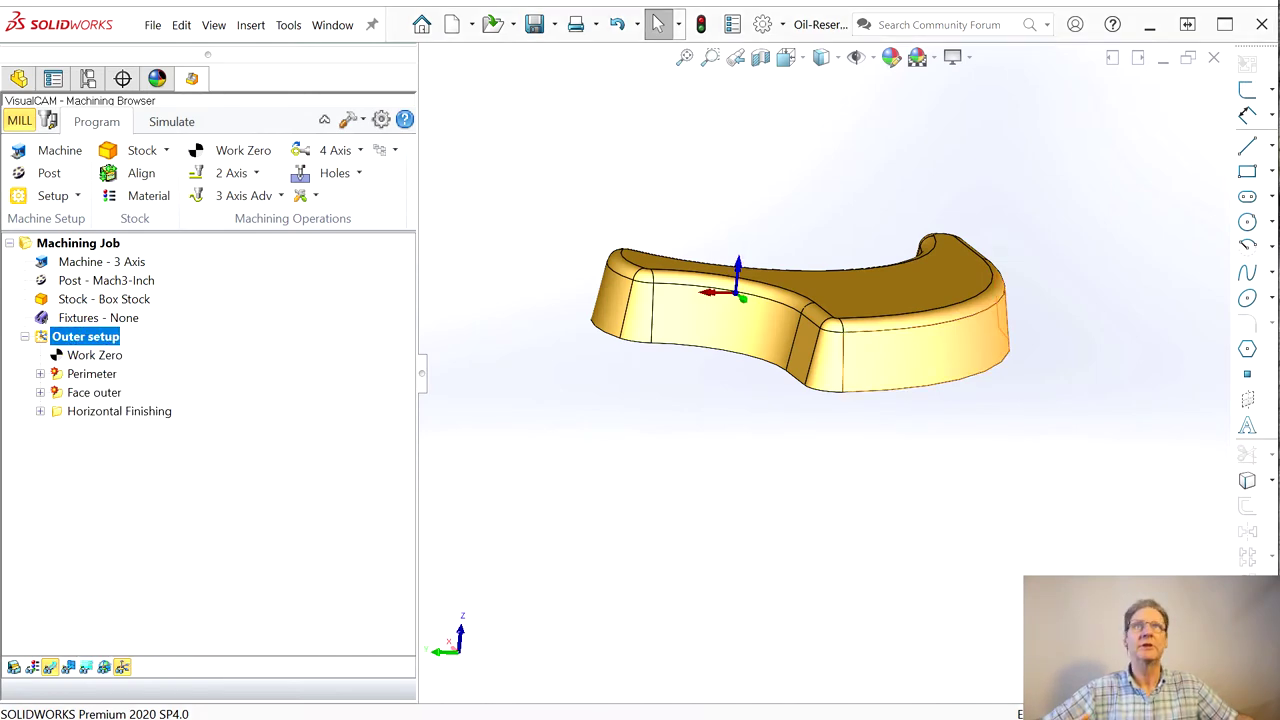
middle_drag(836, 262, 829, 400)
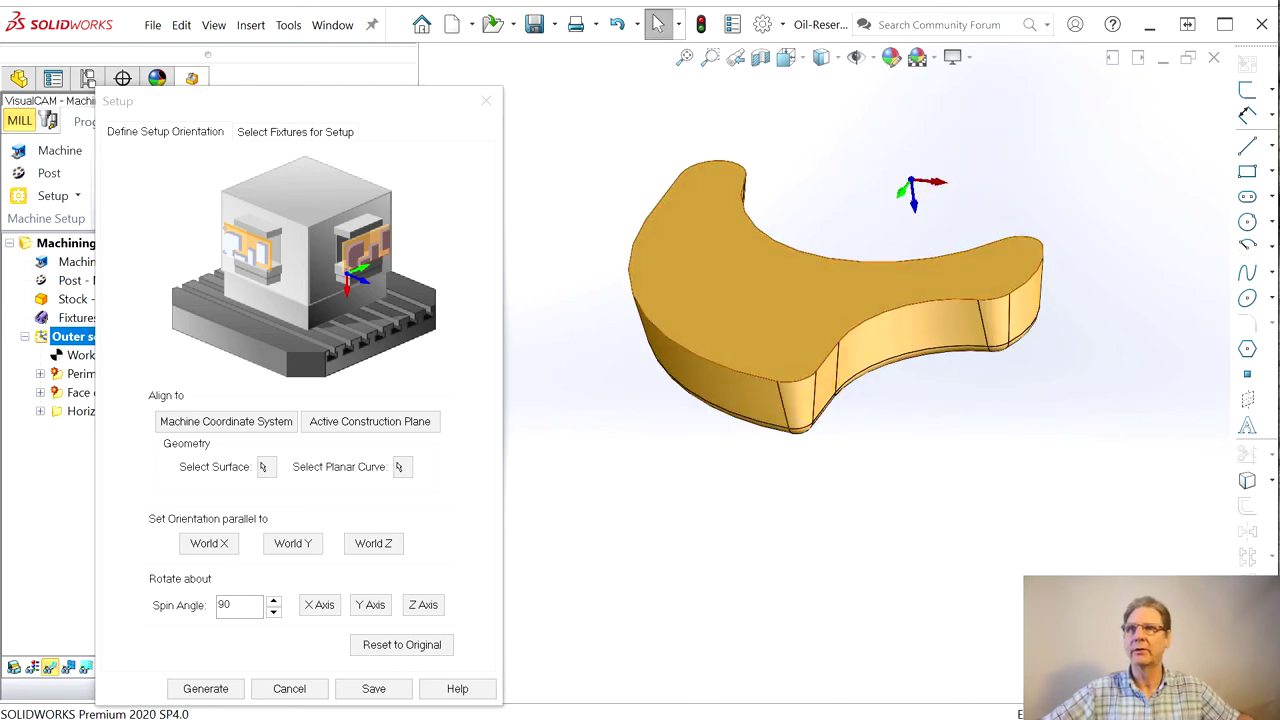
click(318, 606)
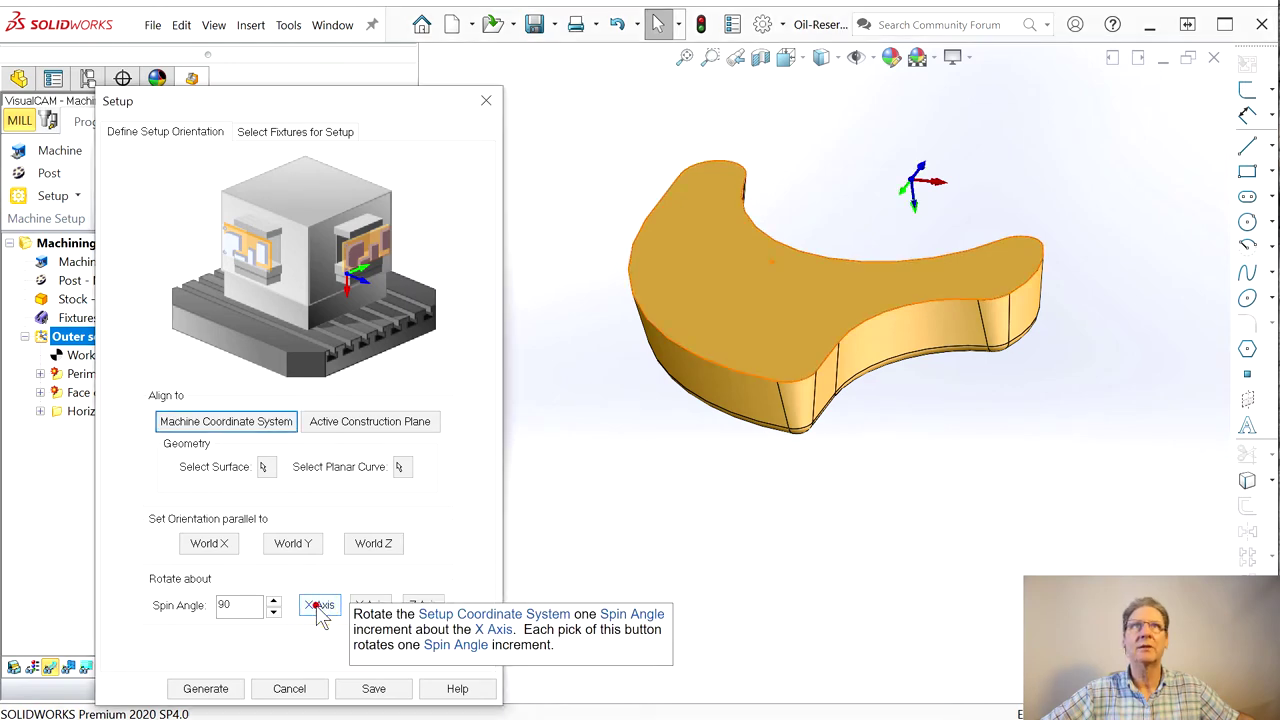
click(206, 689)
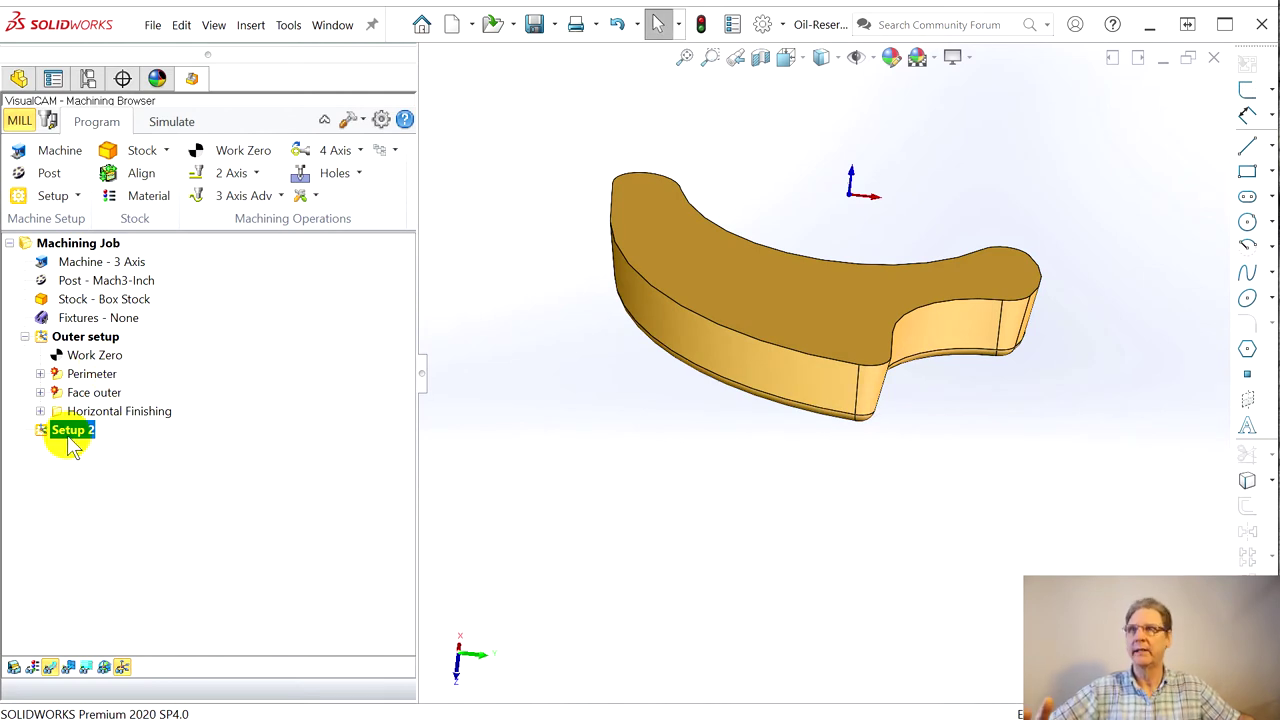
Add a Work Zero to Setup 2 at the stock box's Lowest Z, South West corner
click(208, 151)
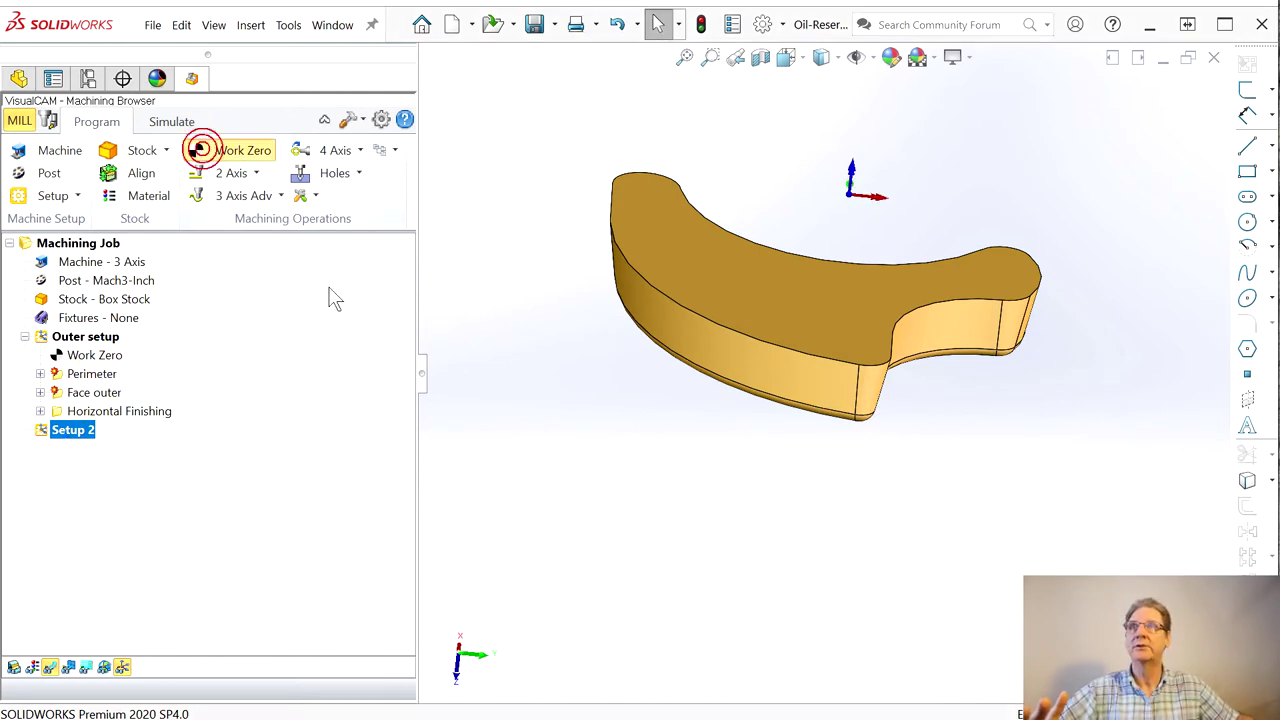
click(986, 328)
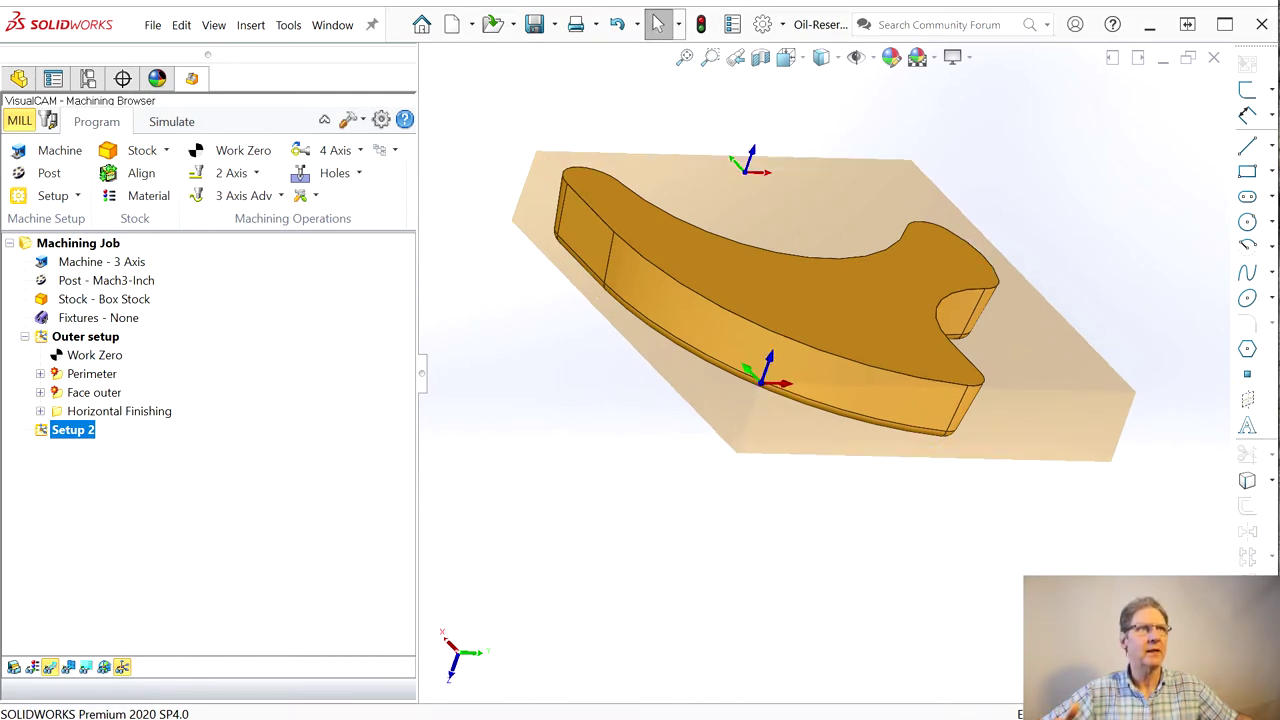
click(243, 150)
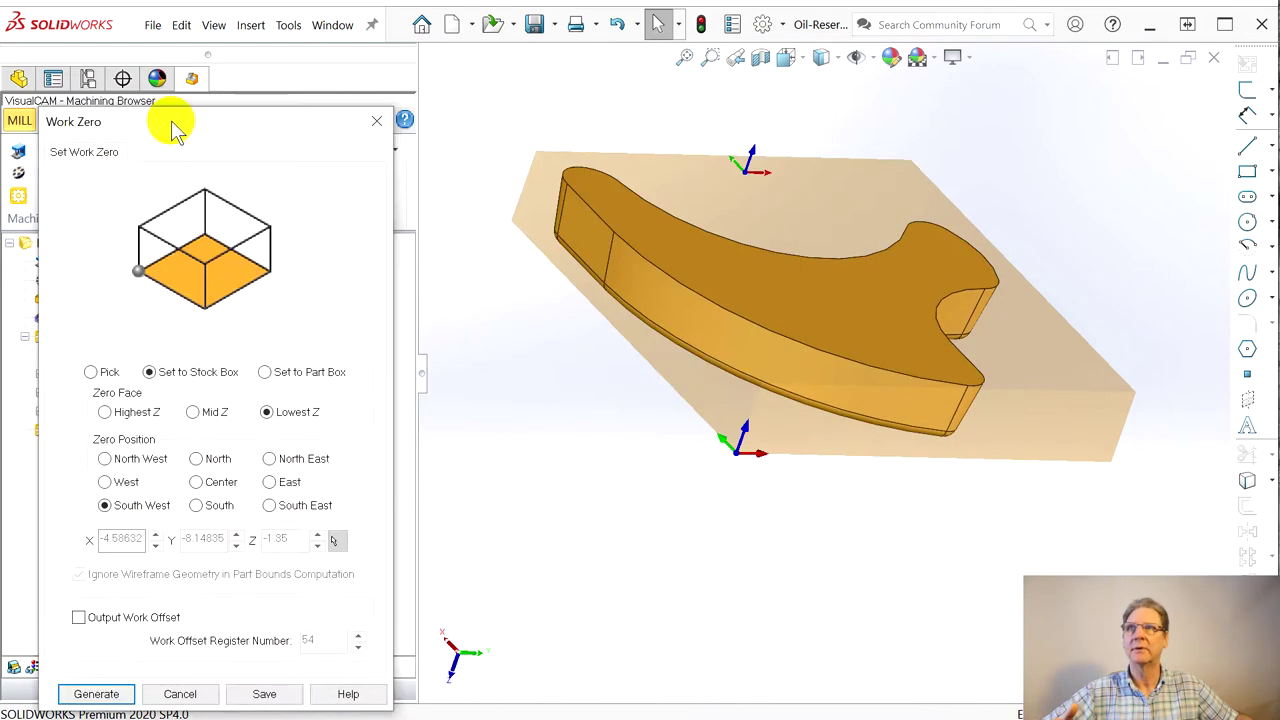
middle_drag(634, 349, 591, 306)
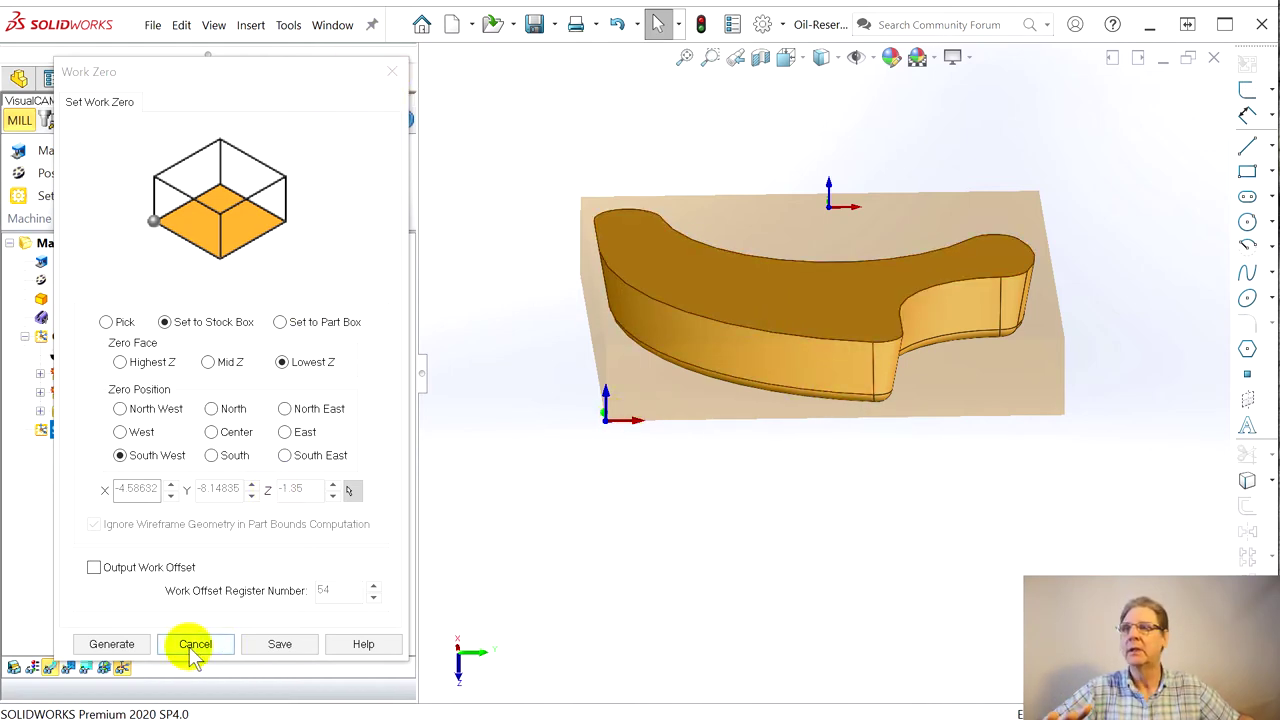
click(104, 643)
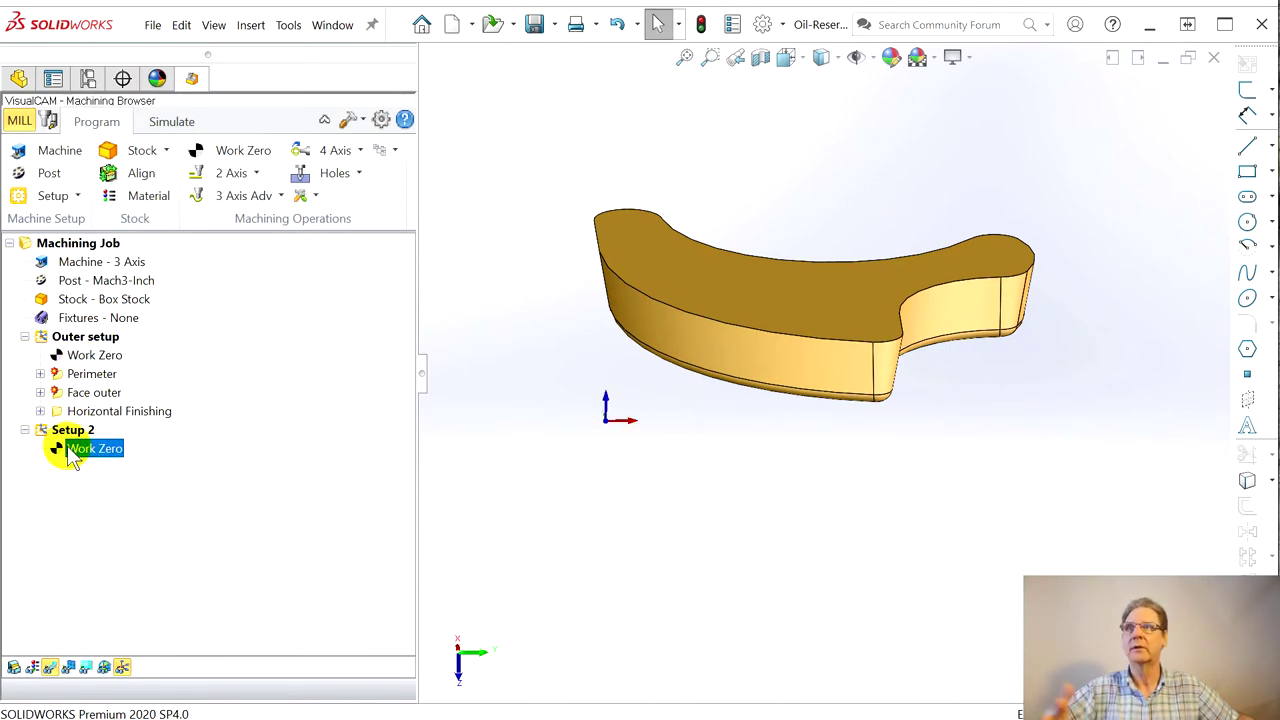
Drag the rollback bar to the bottom of the FeatureManager tree so the pocket and bolt holes reappear
middle_drag(909, 411, 876, 446)
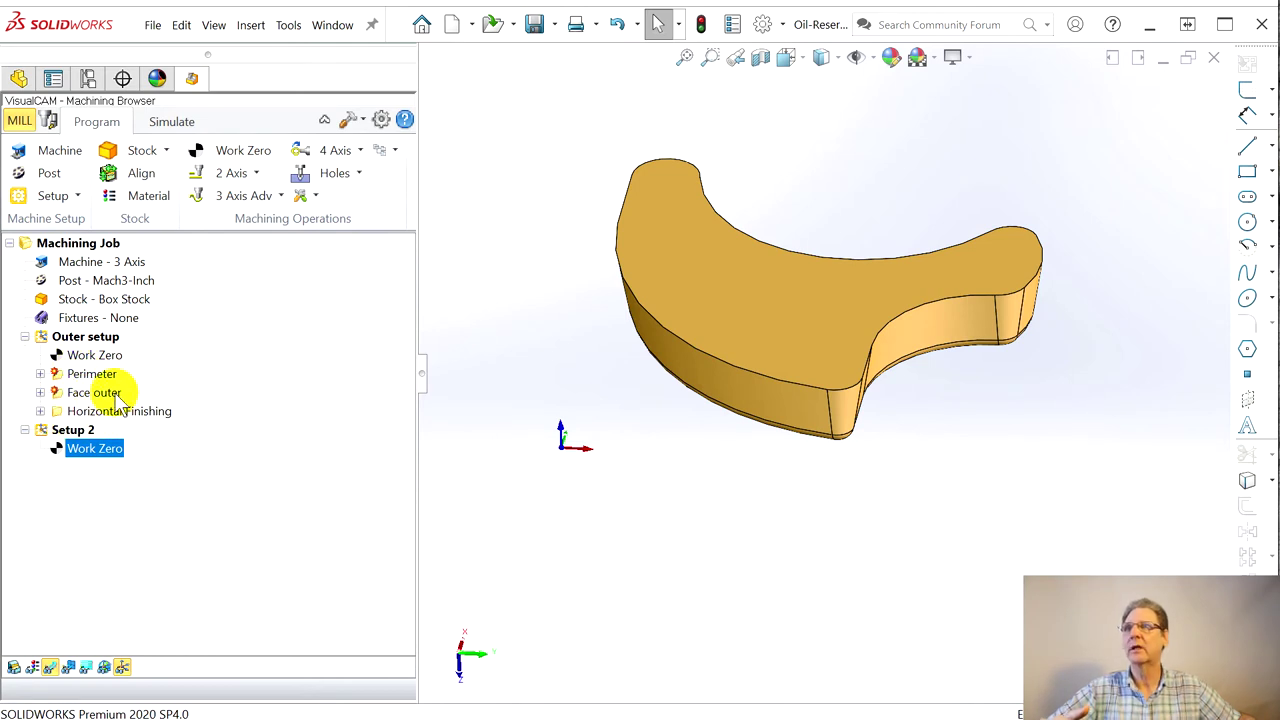
click(20, 78)
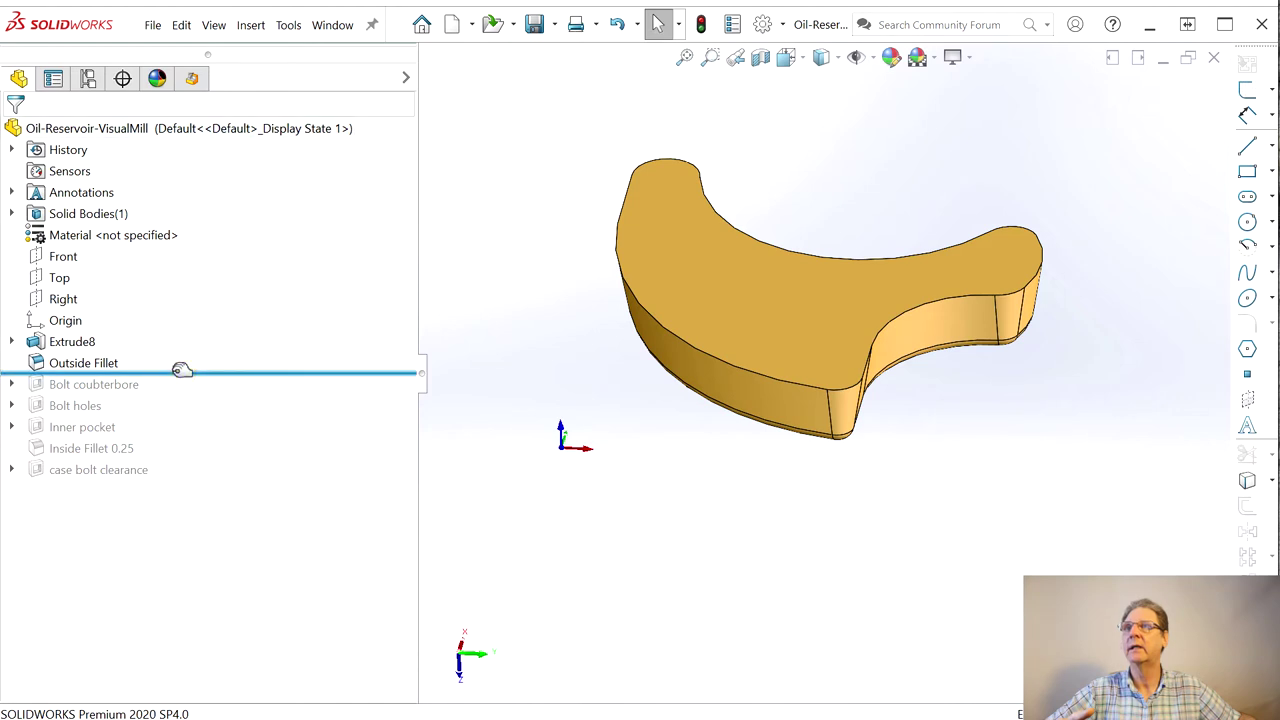
drag(181, 370, 157, 520)
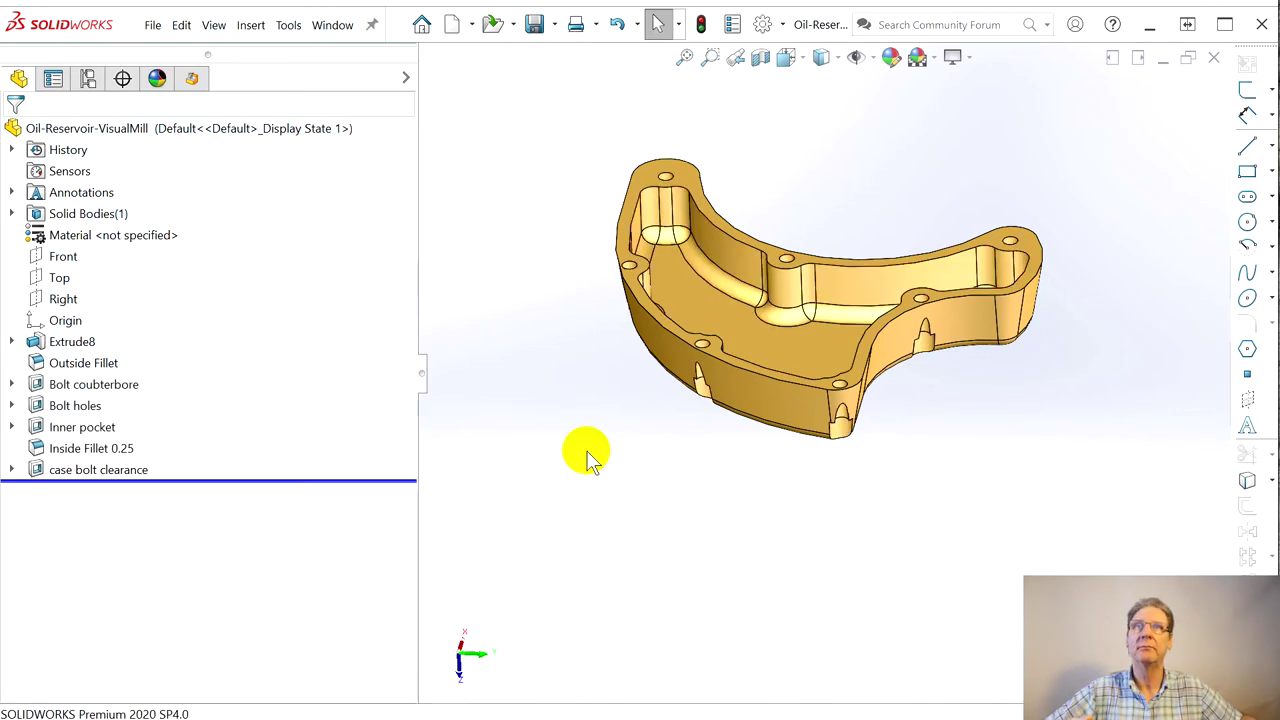
click(192, 79)
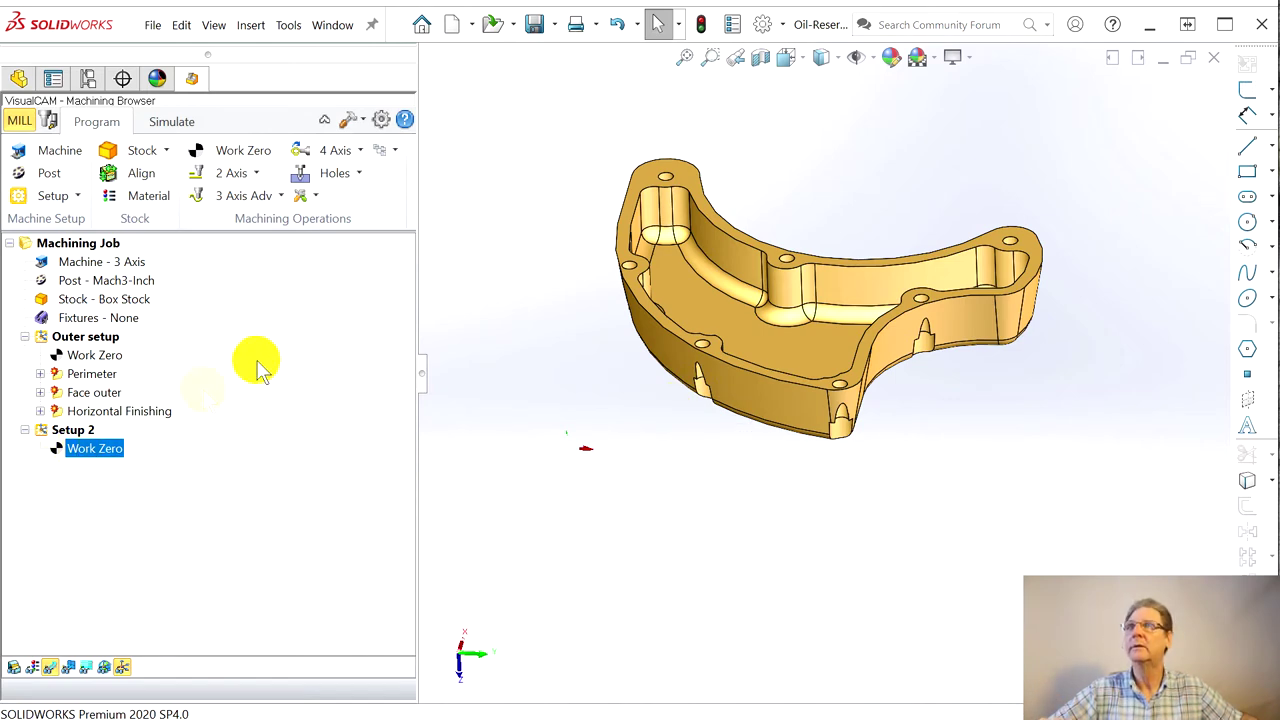
click(280, 195)
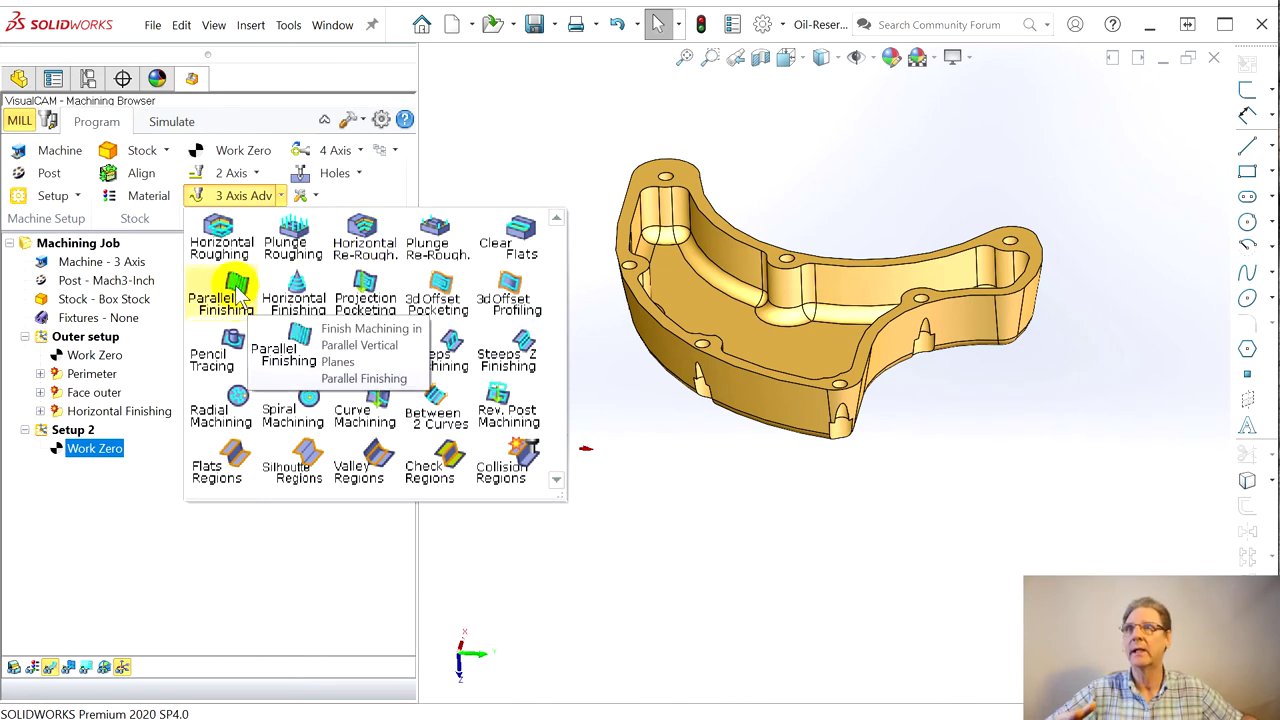
Start a Horizontal Roughing operation with Part Surfaces extent set to PAST and begin surface picking
click(219, 232)
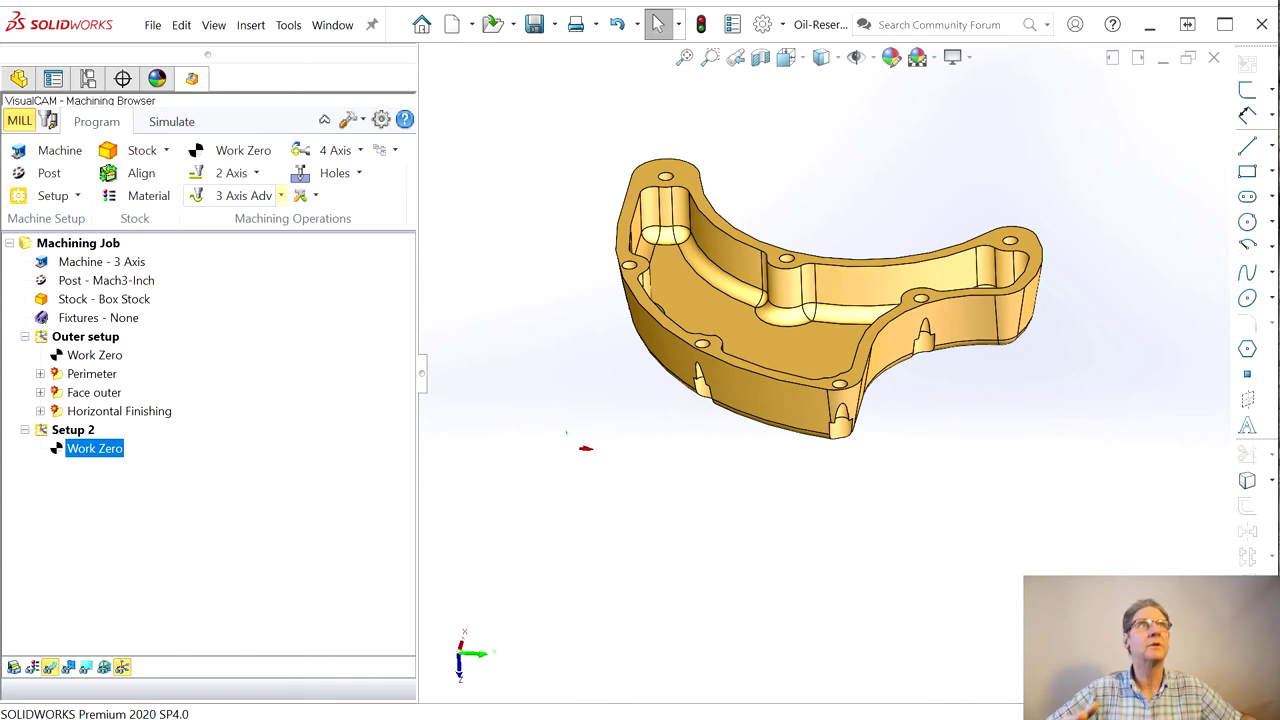
drag(349, 58, 191, 63)
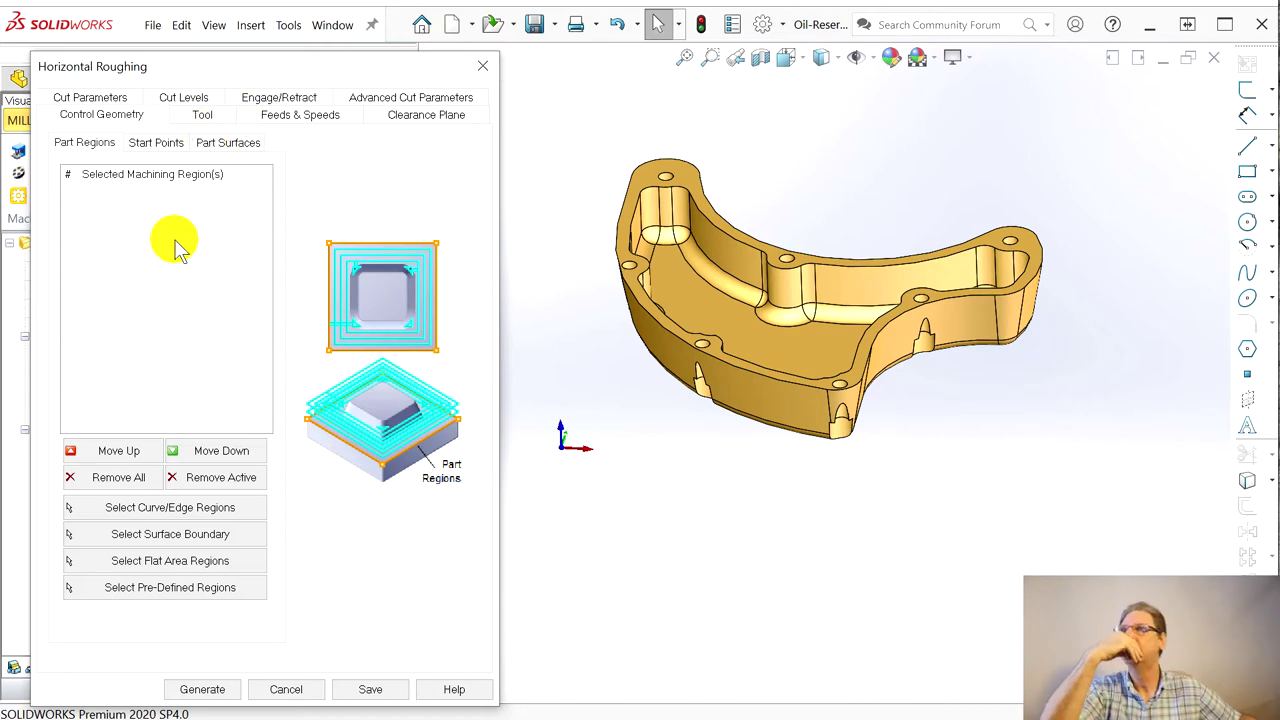
click(205, 143)
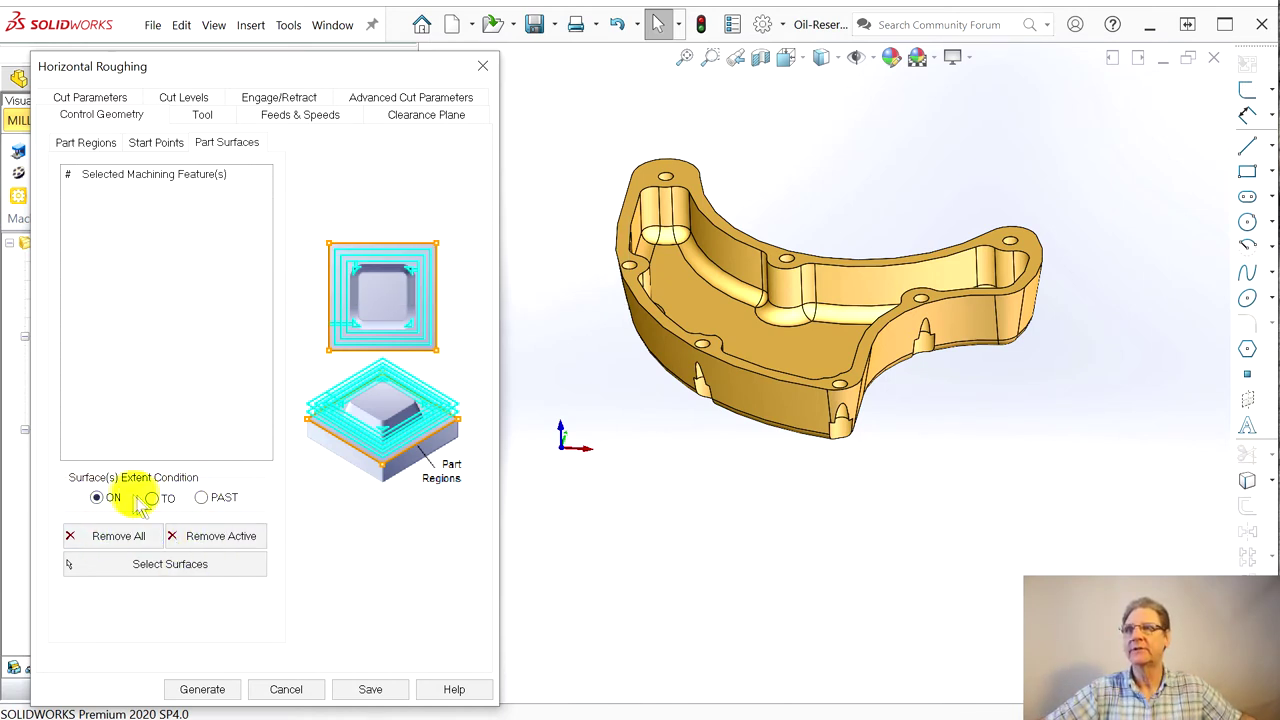
click(203, 498)
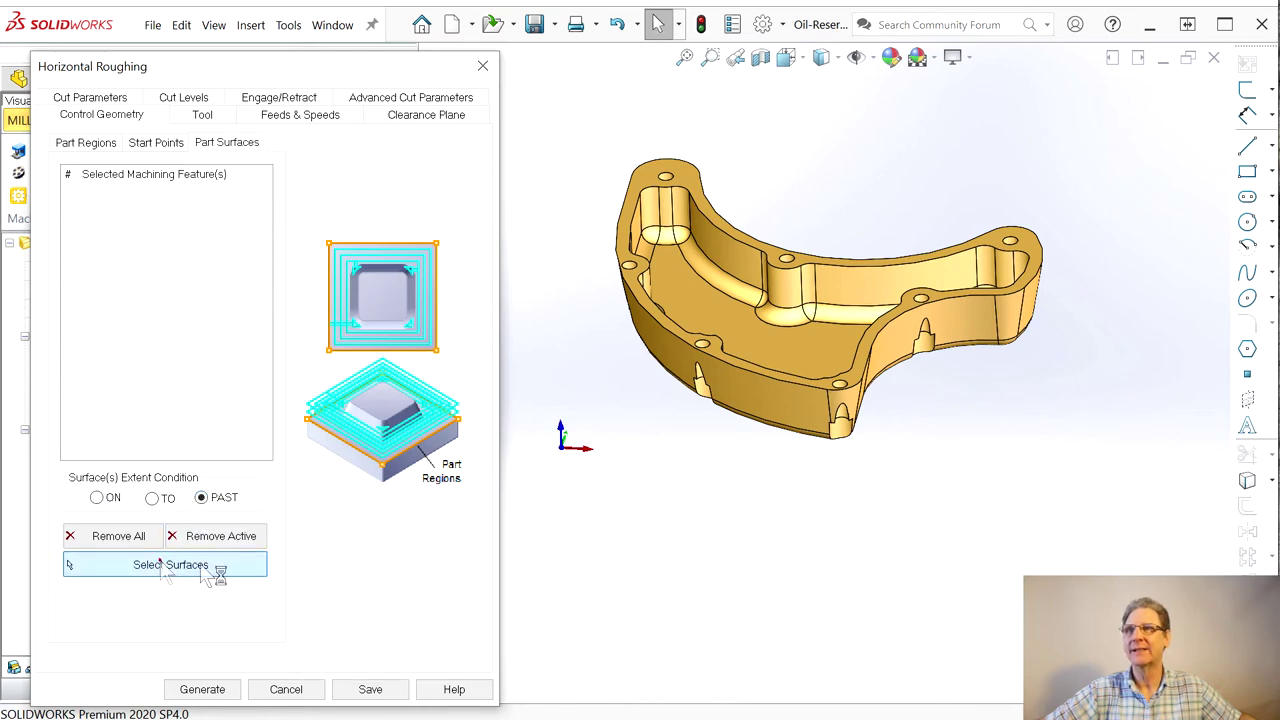
click(165, 565)
middle_drag(628, 503, 610, 590)
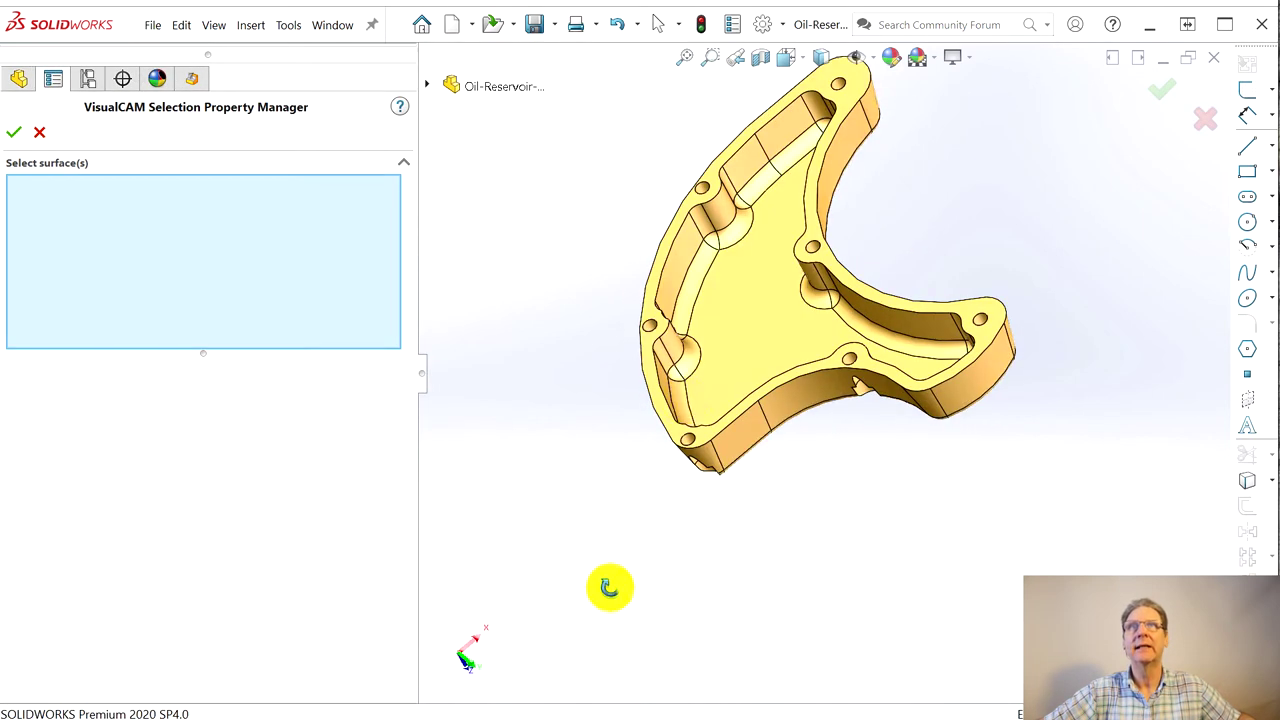
Select the first pocket wall faces as roughing part surfaces
click(789, 129)
middle_drag(791, 160, 791, 165)
click(785, 165)
click(772, 190)
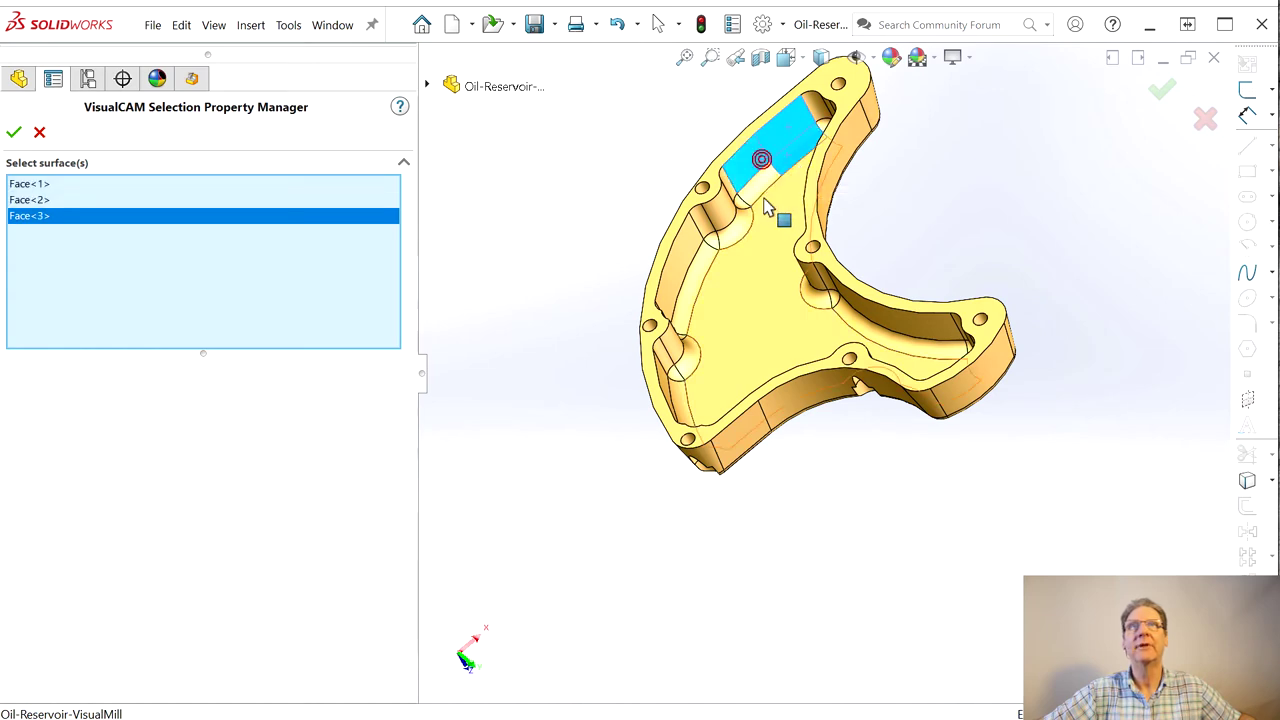
click(744, 197)
click(735, 197)
middle_drag(791, 196, 766, 264)
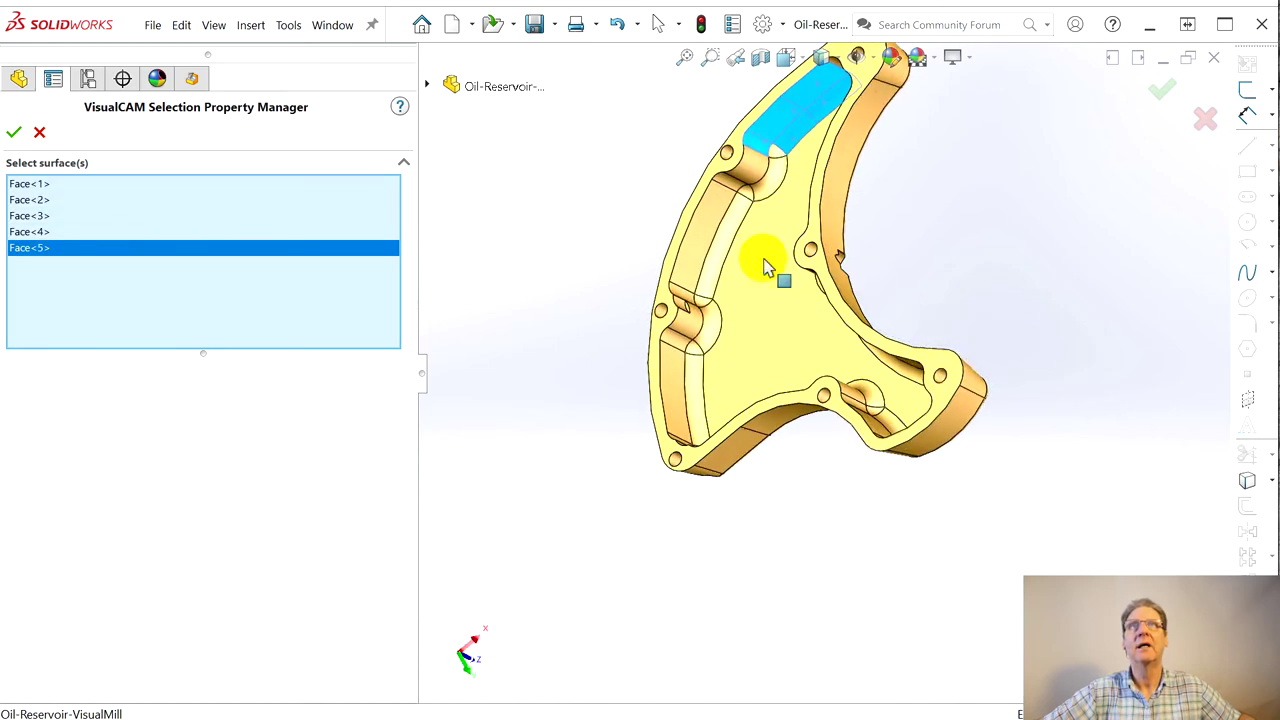
click(780, 187)
click(770, 185)
click(758, 192)
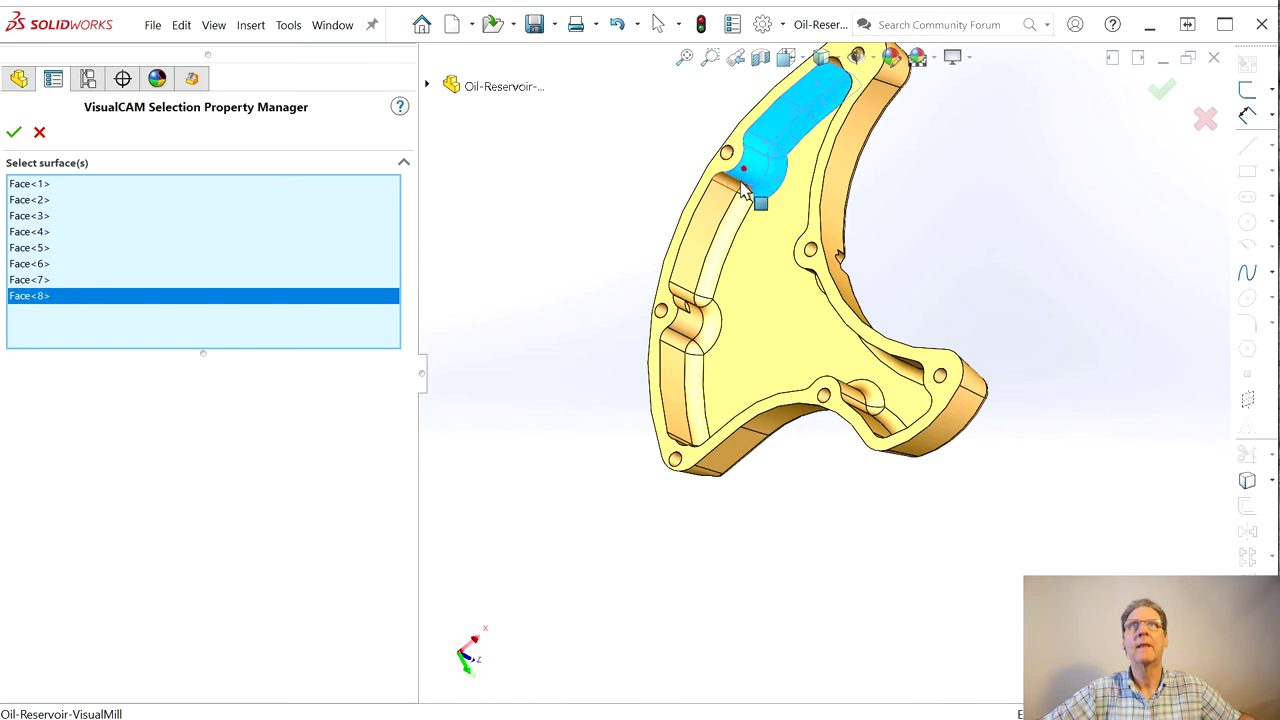
click(750, 198)
click(745, 200)
click(718, 212)
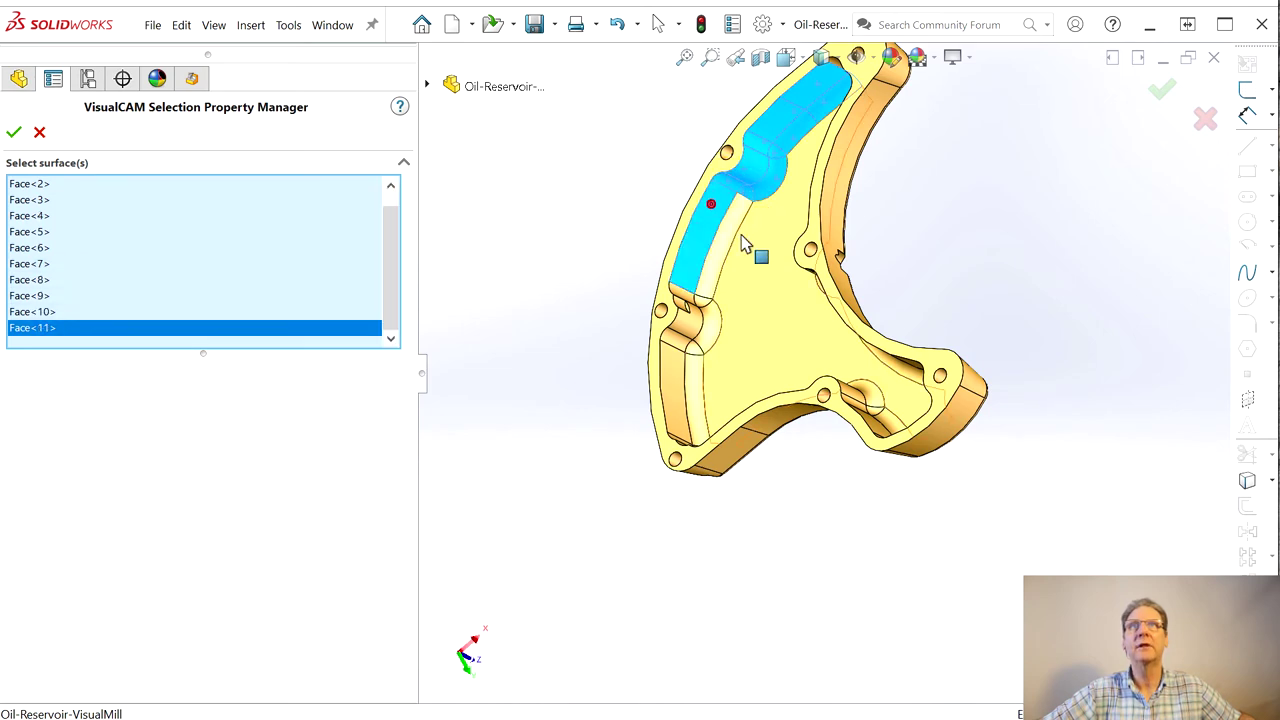
click(742, 252)
click(680, 303)
Add the pocket faces beside the boss and the small faces at the pocket bottom
middle_drag(680, 305, 733, 288)
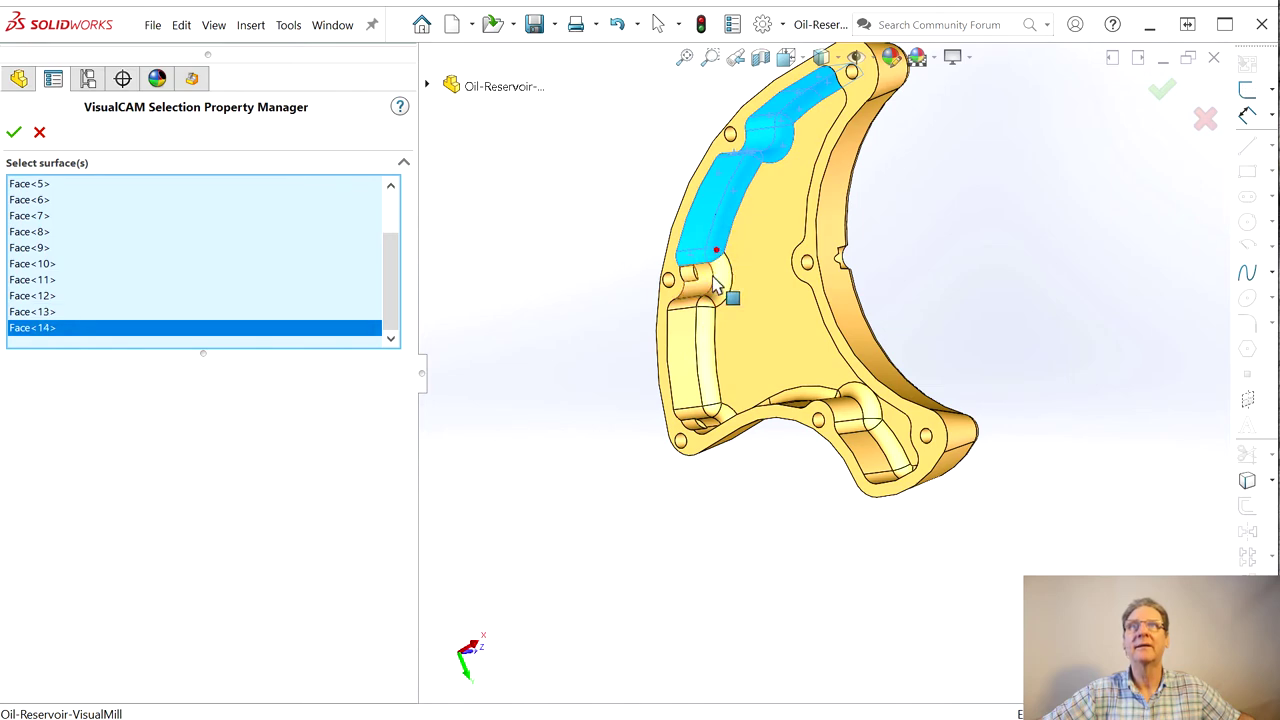
scroll(680, 266, up, 3)
scroll(771, 334, down, 10)
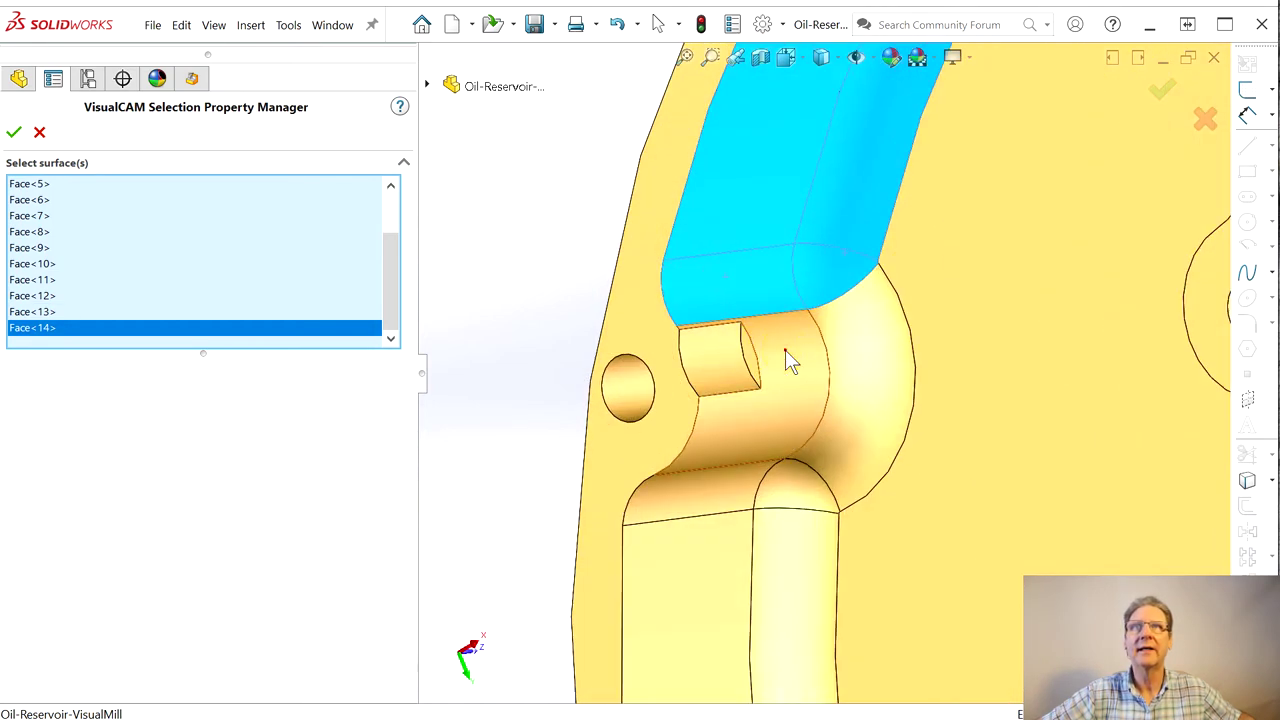
click(788, 360)
click(737, 360)
click(749, 358)
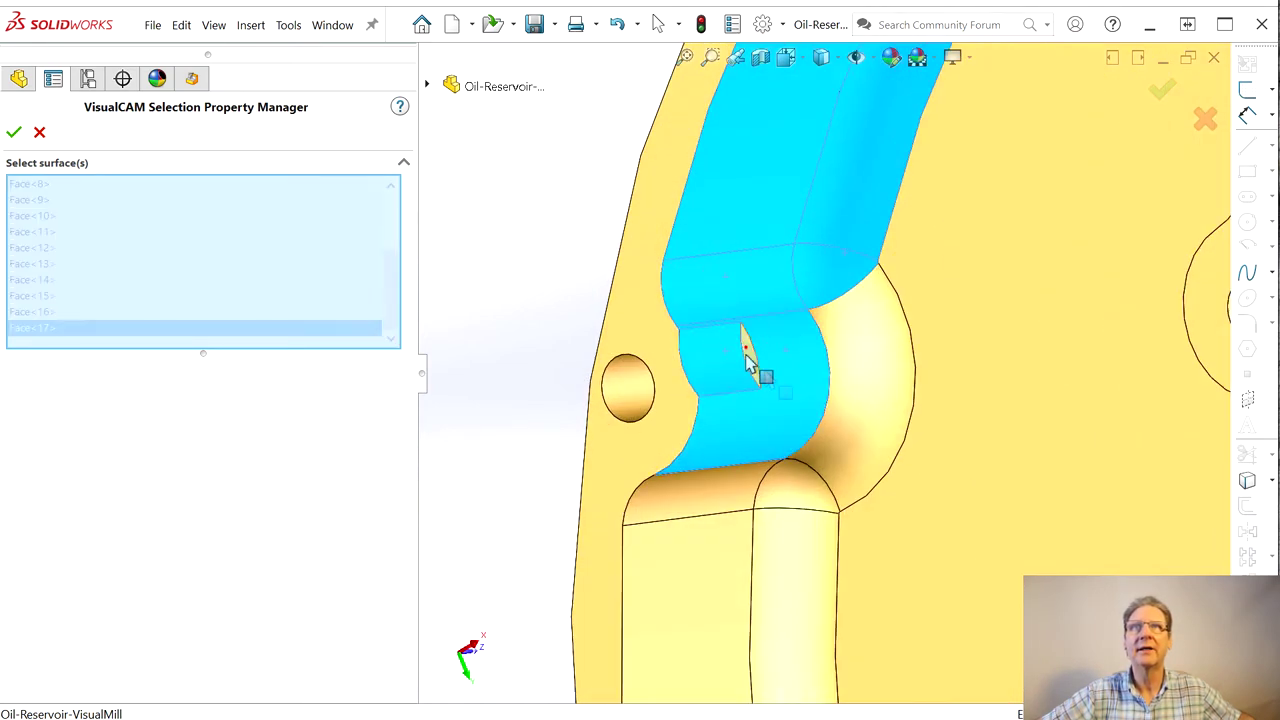
click(826, 388)
middle_drag(837, 414, 820, 338)
click(814, 420)
click(777, 403)
middle_drag(920, 391, 857, 526)
click(780, 400)
click(748, 470)
click(745, 494)
click(784, 515)
click(745, 518)
click(731, 533)
click(743, 526)
click(760, 538)
click(790, 546)
click(805, 545)
Add the inner wall, lower pocket and fillet faces of the pocket
middle_drag(835, 540, 937, 449)
click(748, 363)
click(802, 404)
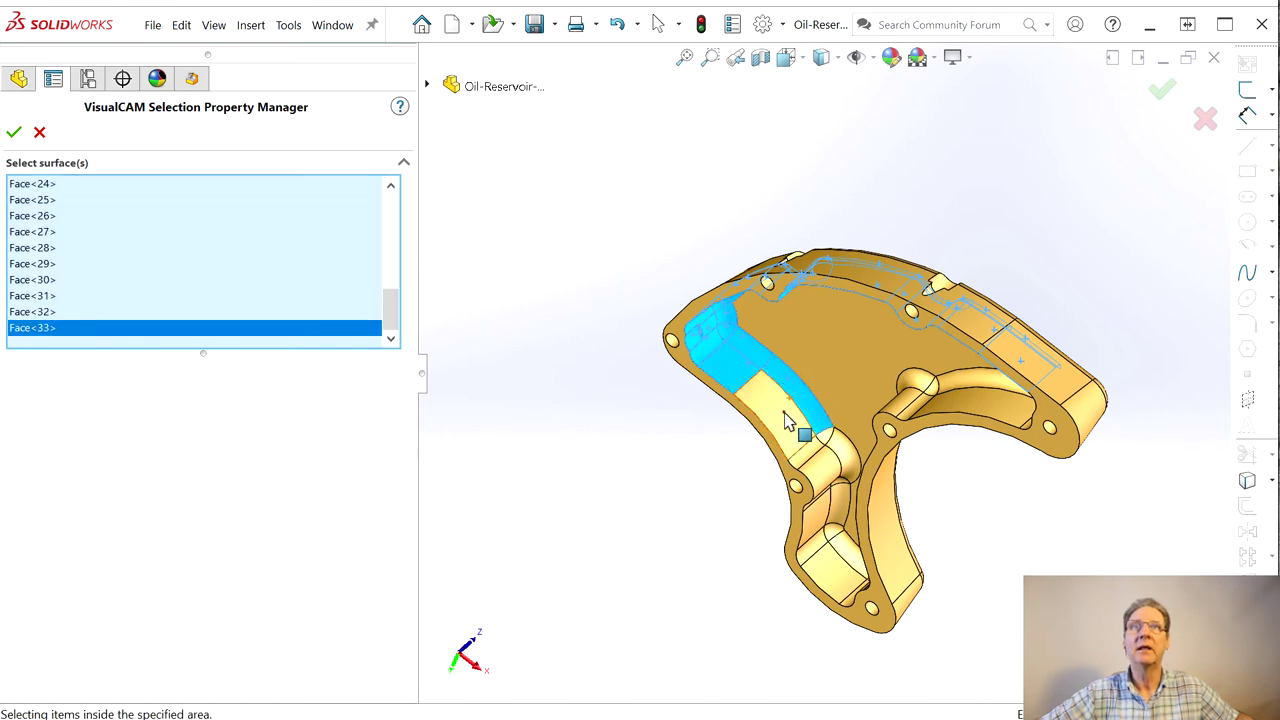
click(790, 421)
click(818, 452)
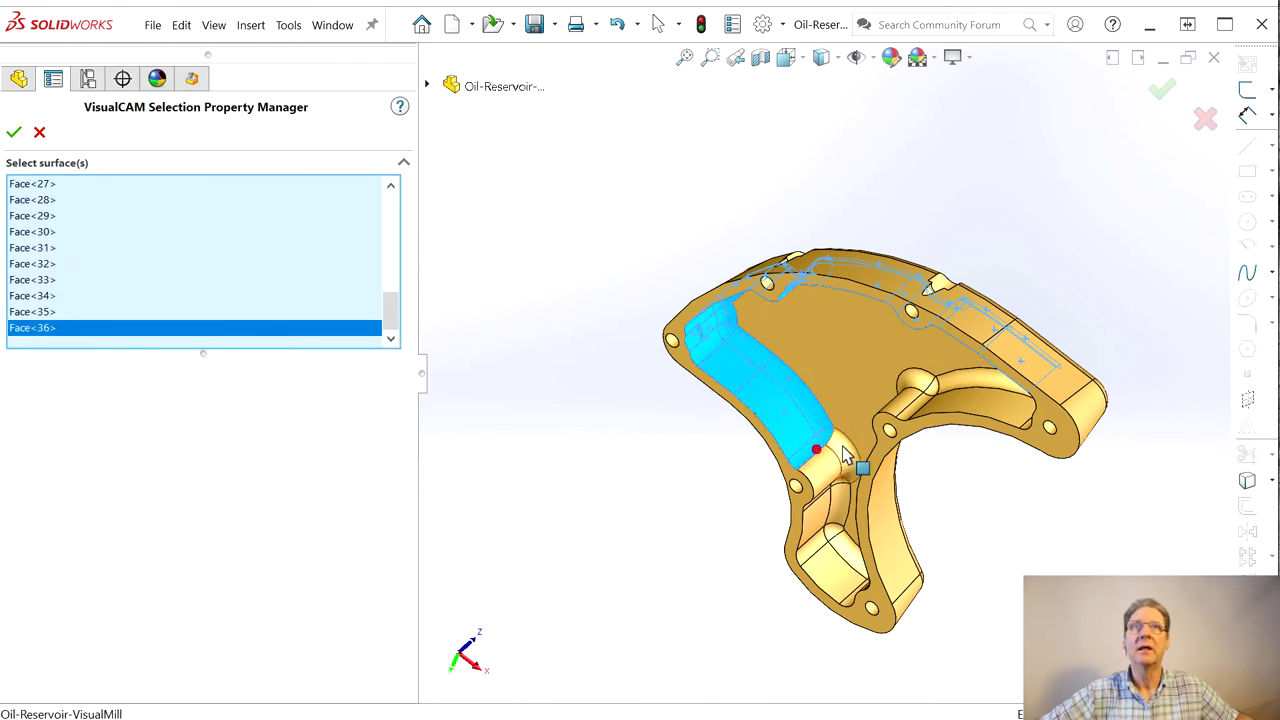
click(845, 480)
middle_drag(850, 525, 889, 383)
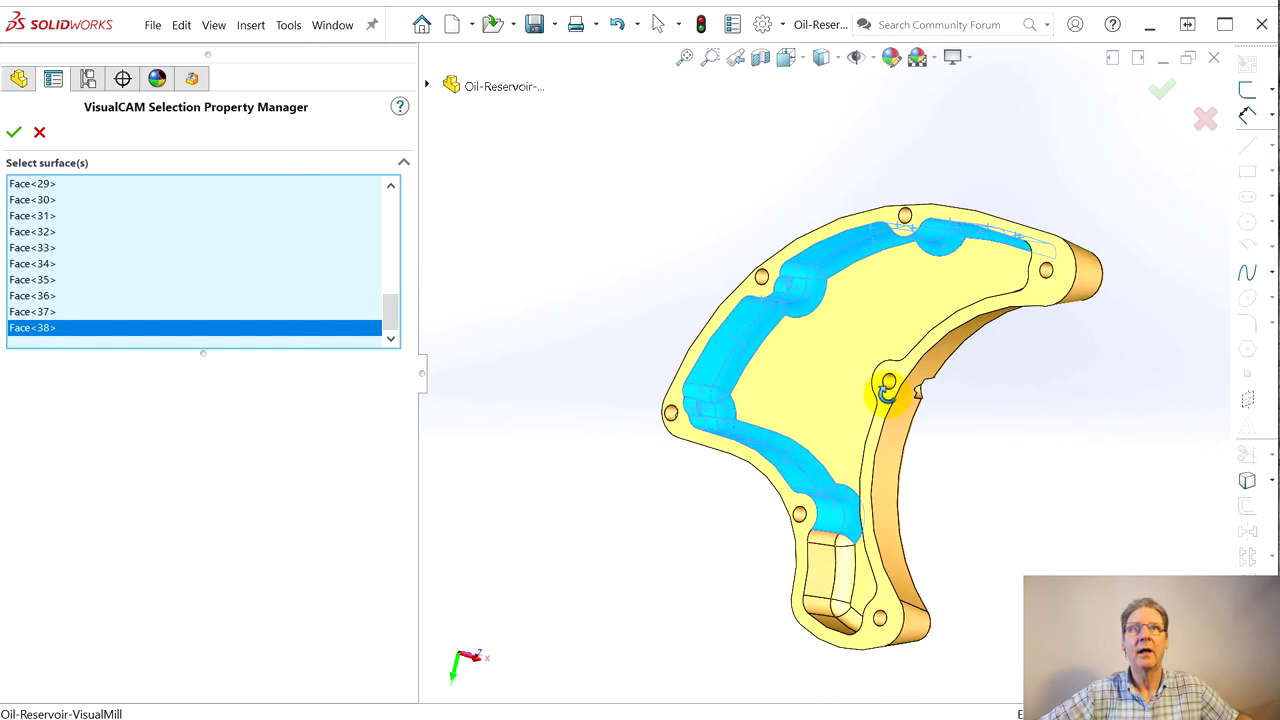
click(848, 557)
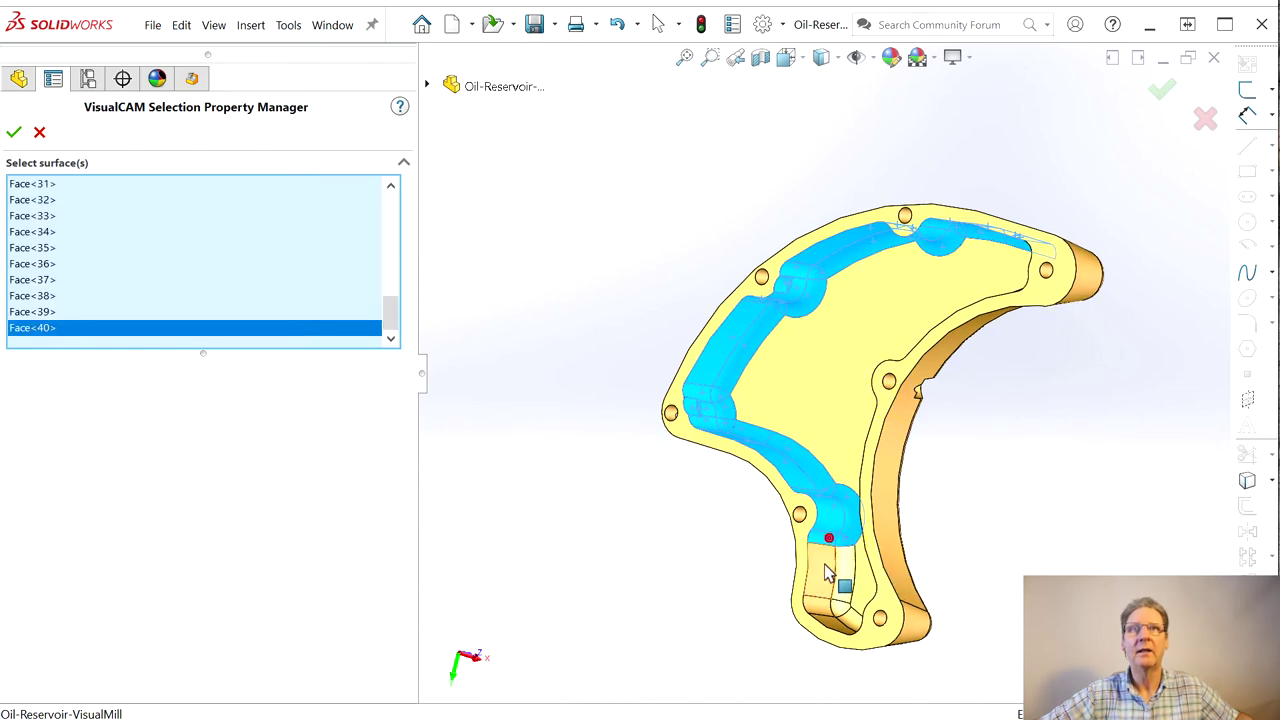
click(834, 549)
click(843, 575)
click(845, 572)
middle_drag(914, 537, 891, 623)
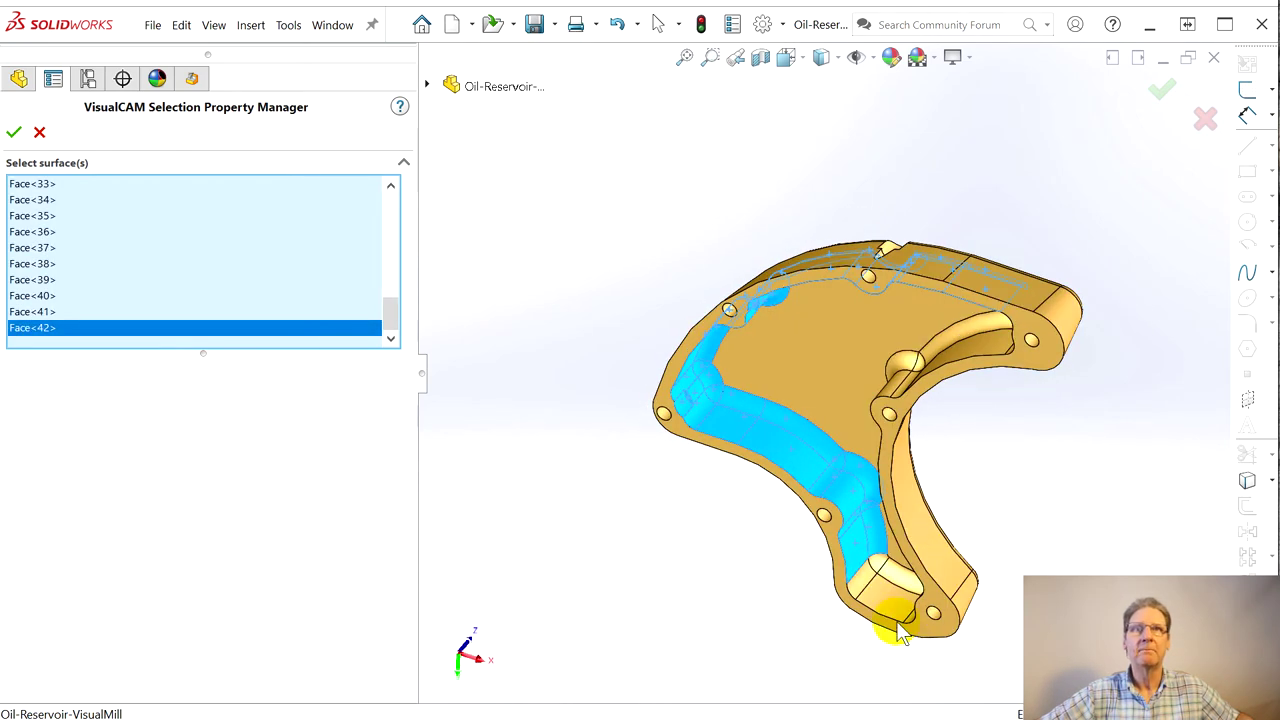
click(863, 587)
click(893, 598)
middle_drag(968, 553, 1071, 571)
click(793, 565)
click(818, 543)
click(824, 542)
click(833, 554)
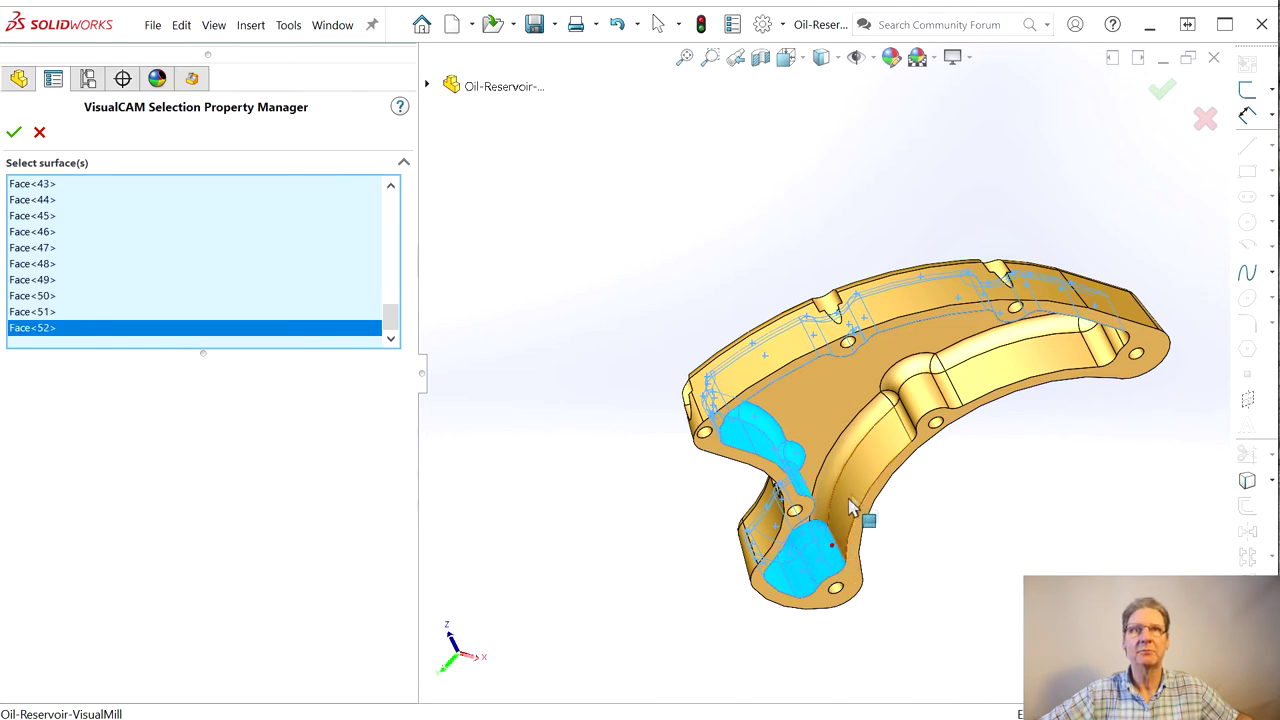
click(853, 488)
click(838, 465)
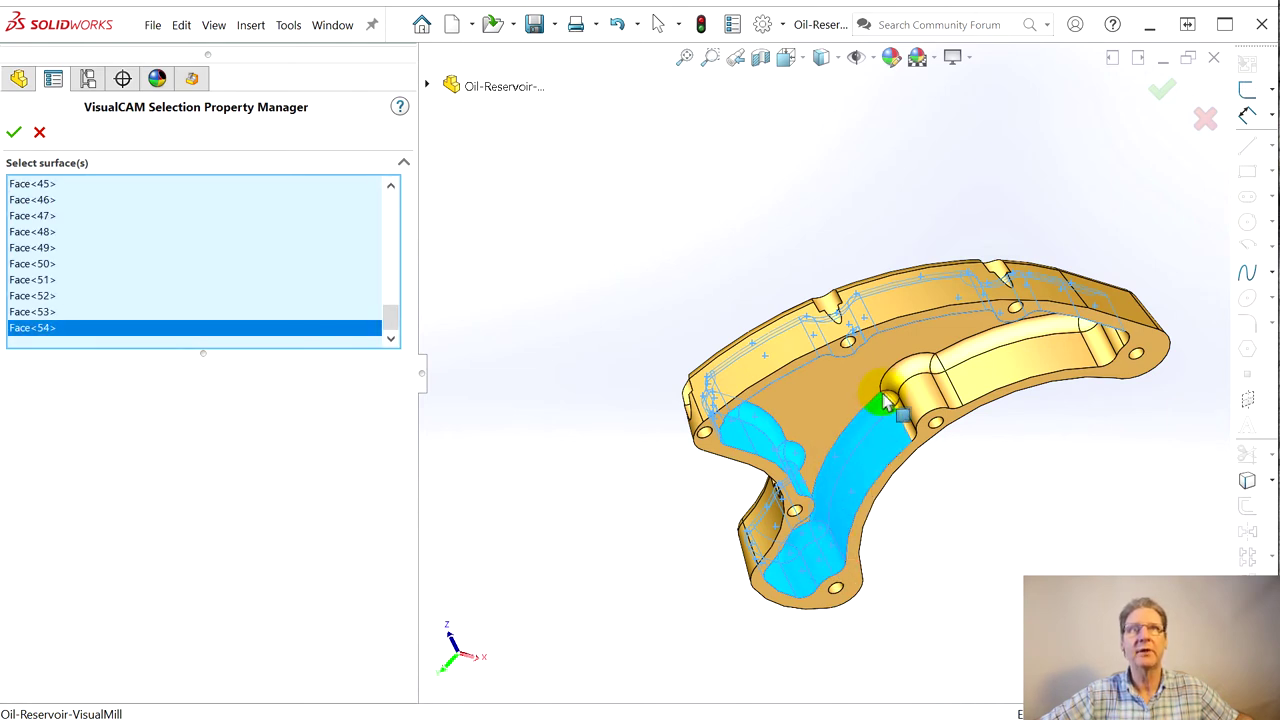
click(893, 403)
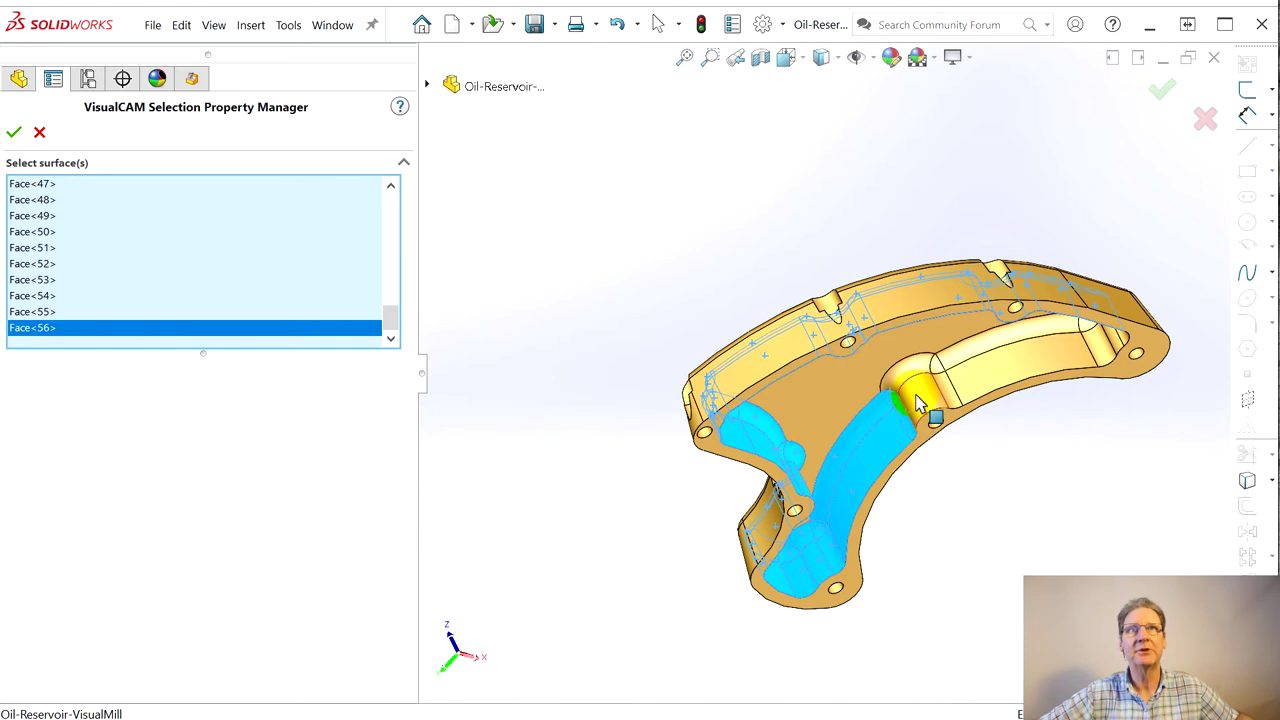
click(910, 378)
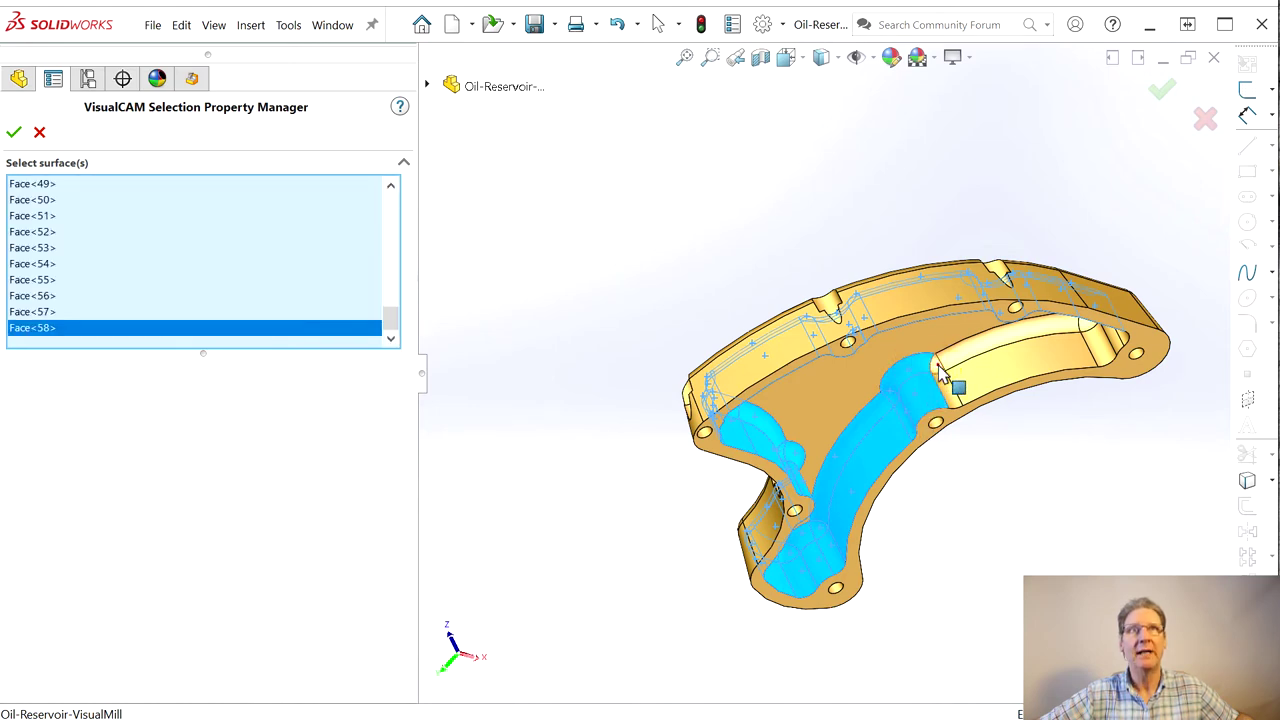
click(953, 385)
click(972, 368)
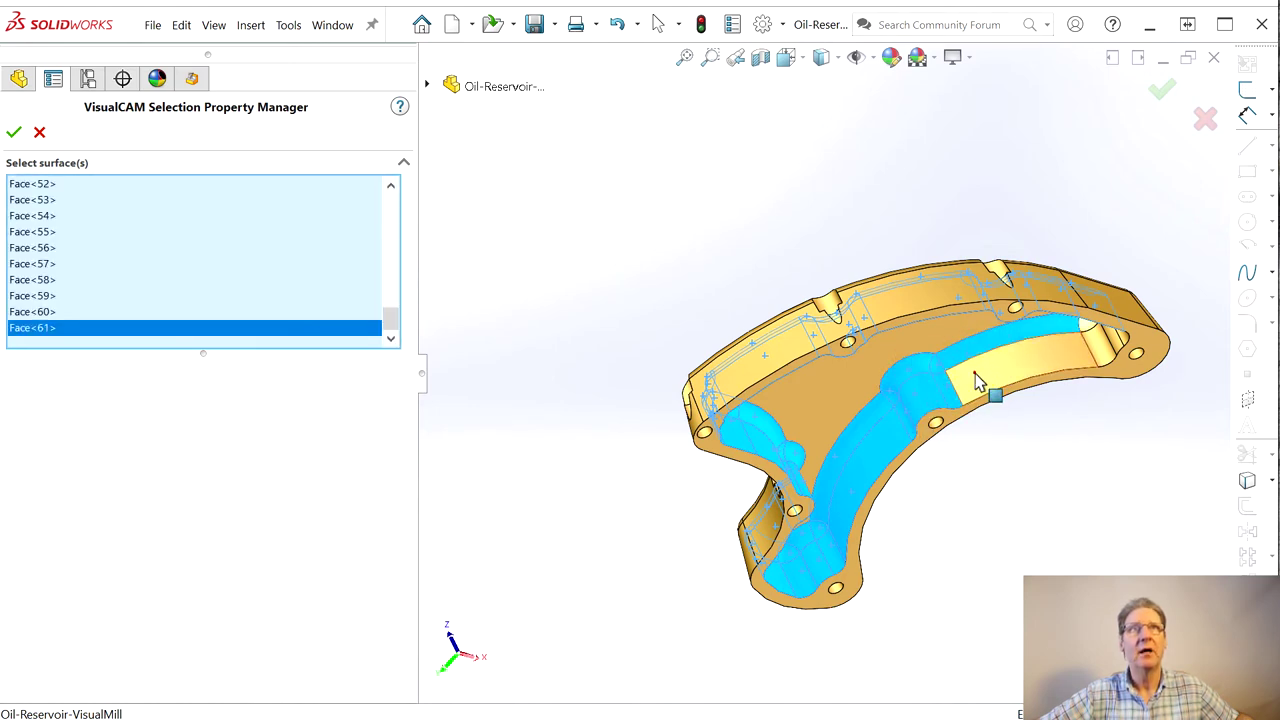
click(985, 380)
Add the faces around the end boss and the pocket floor, then confirm all 69 faces
middle_drag(1100, 420, 1094, 363)
scroll(1040, 345, down, 3)
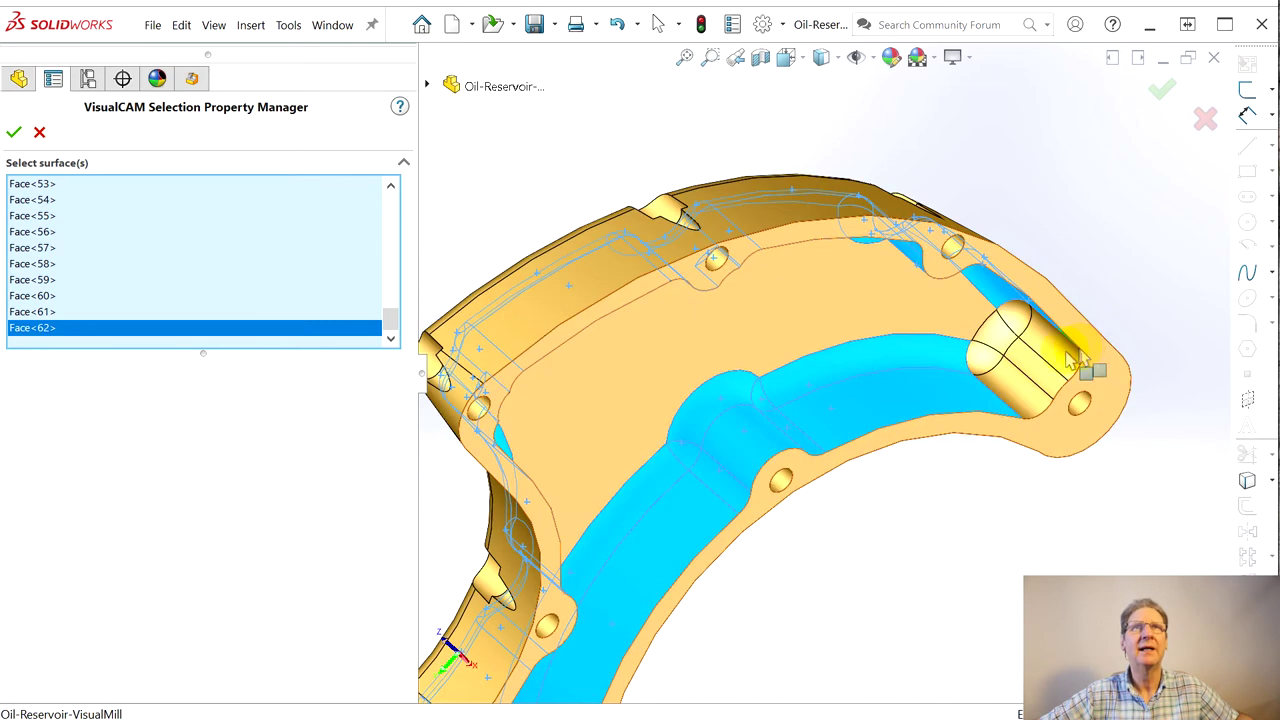
click(1010, 364)
click(1033, 375)
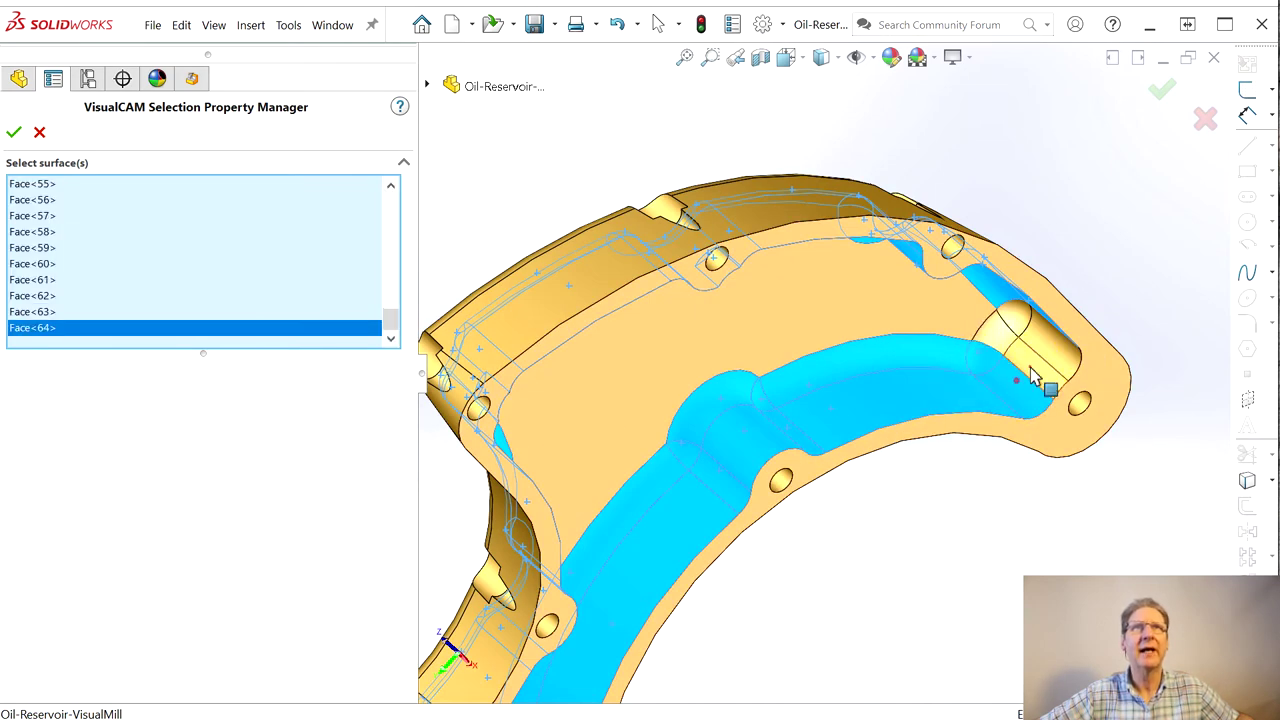
click(1013, 357)
middle_drag(1020, 354, 1040, 378)
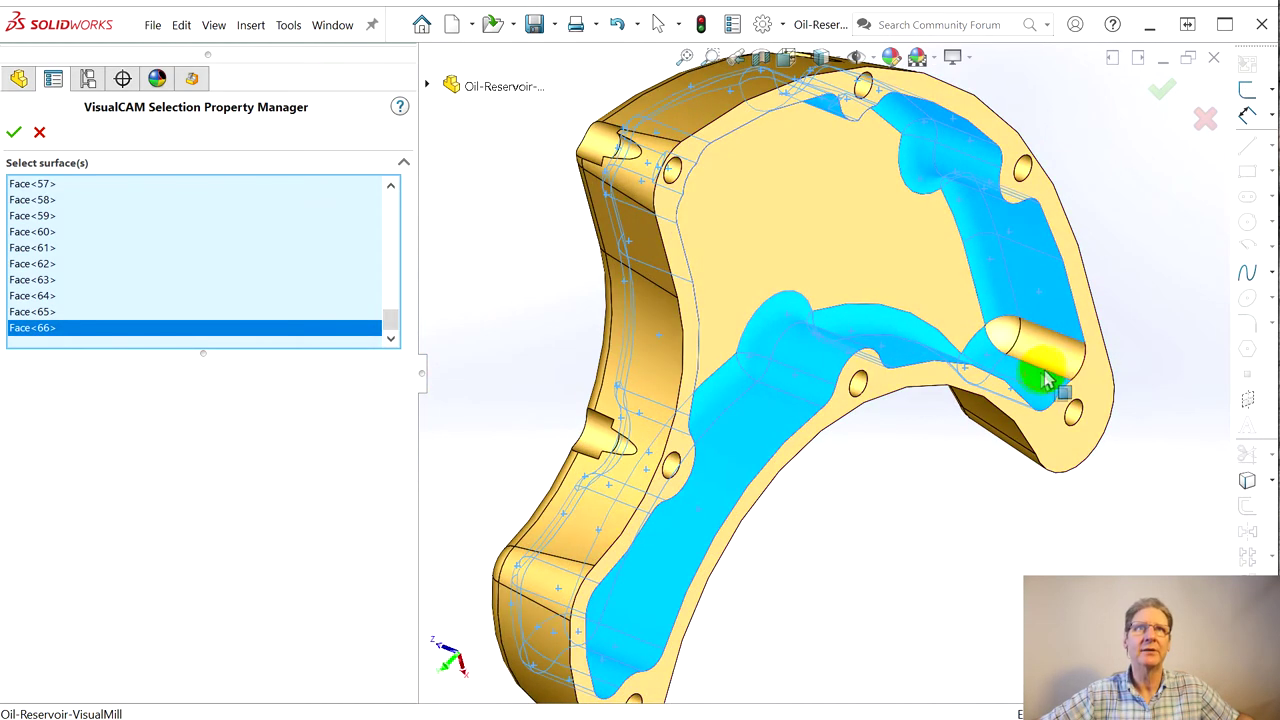
click(1045, 357)
click(1000, 335)
scroll(646, 417, up, 5)
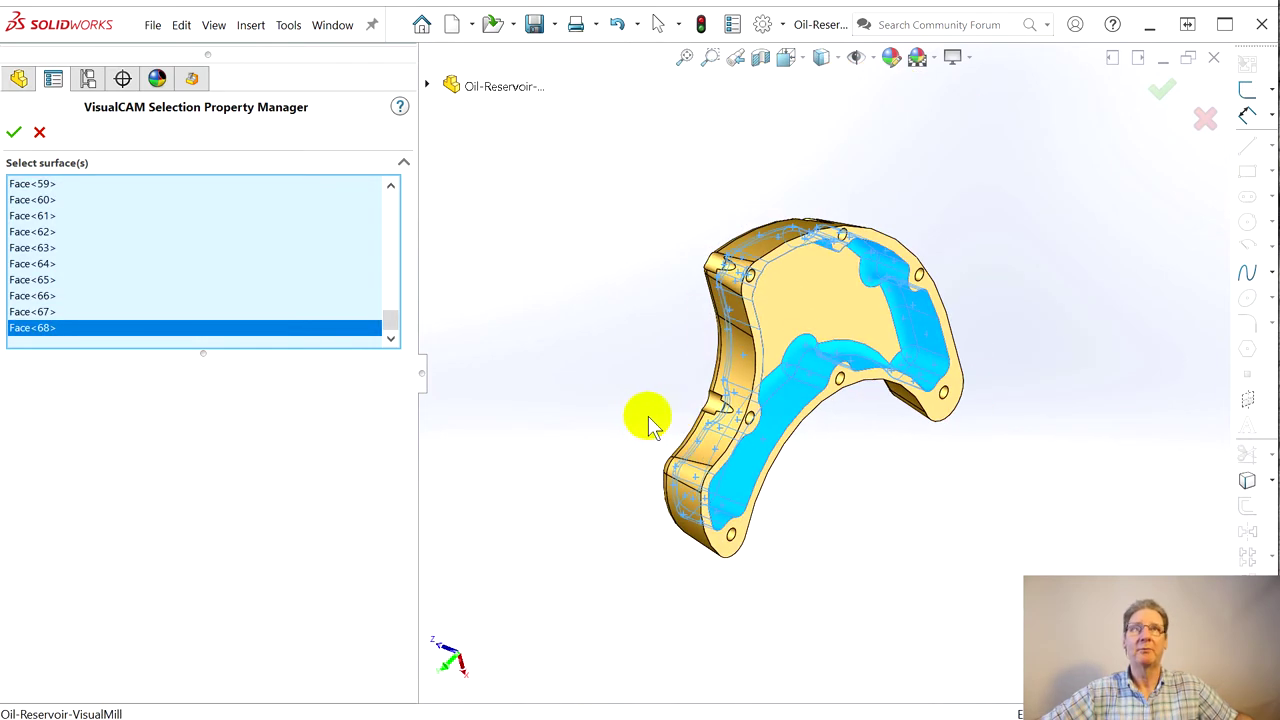
middle_drag(750, 565, 737, 397)
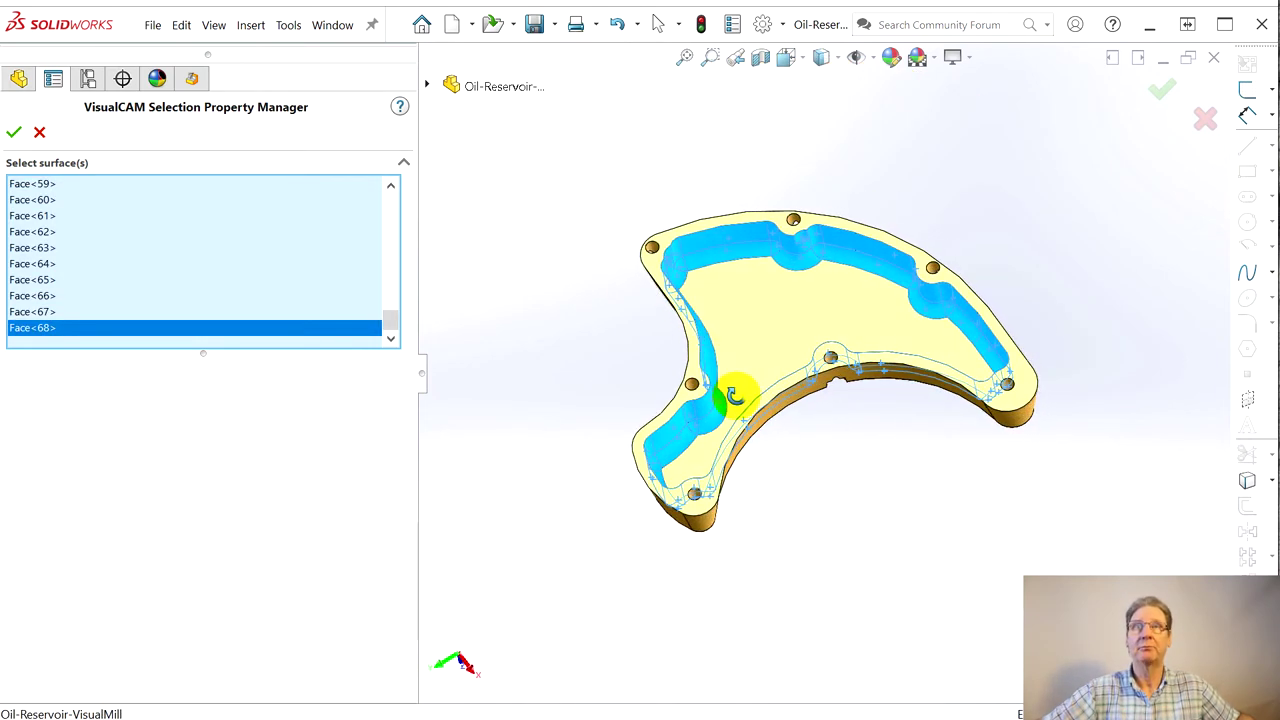
click(764, 303)
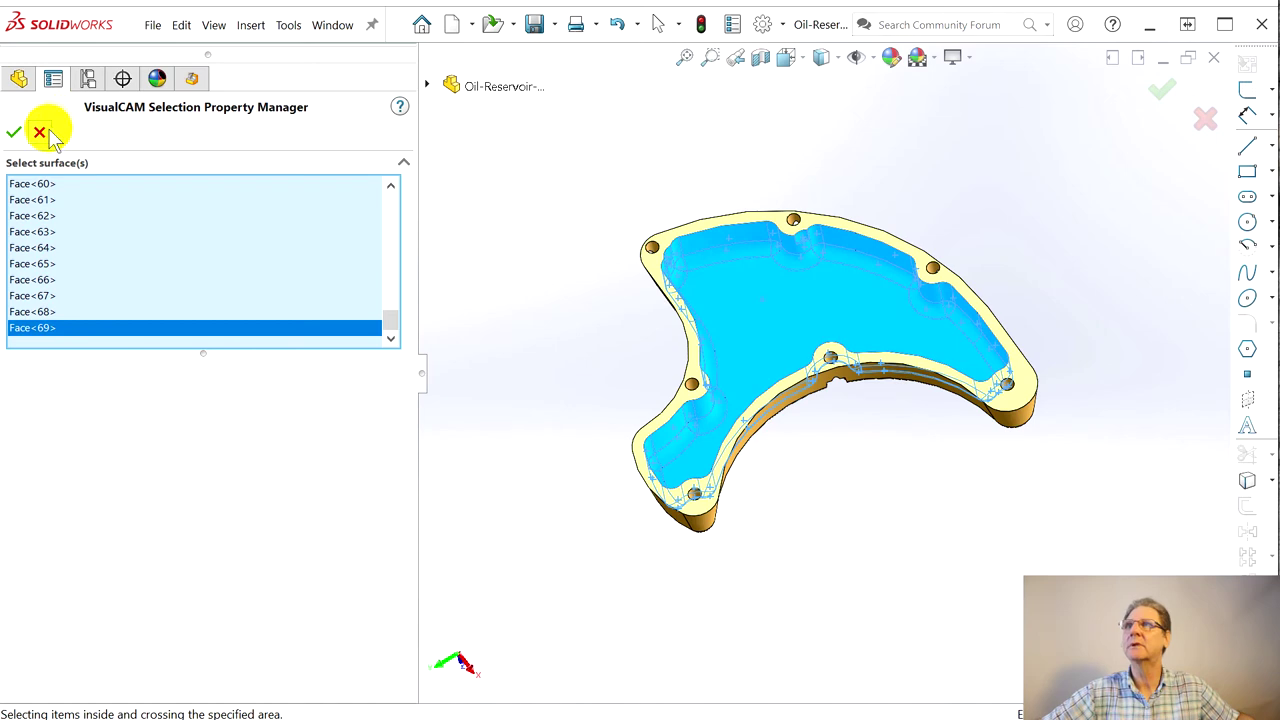
click(15, 134)
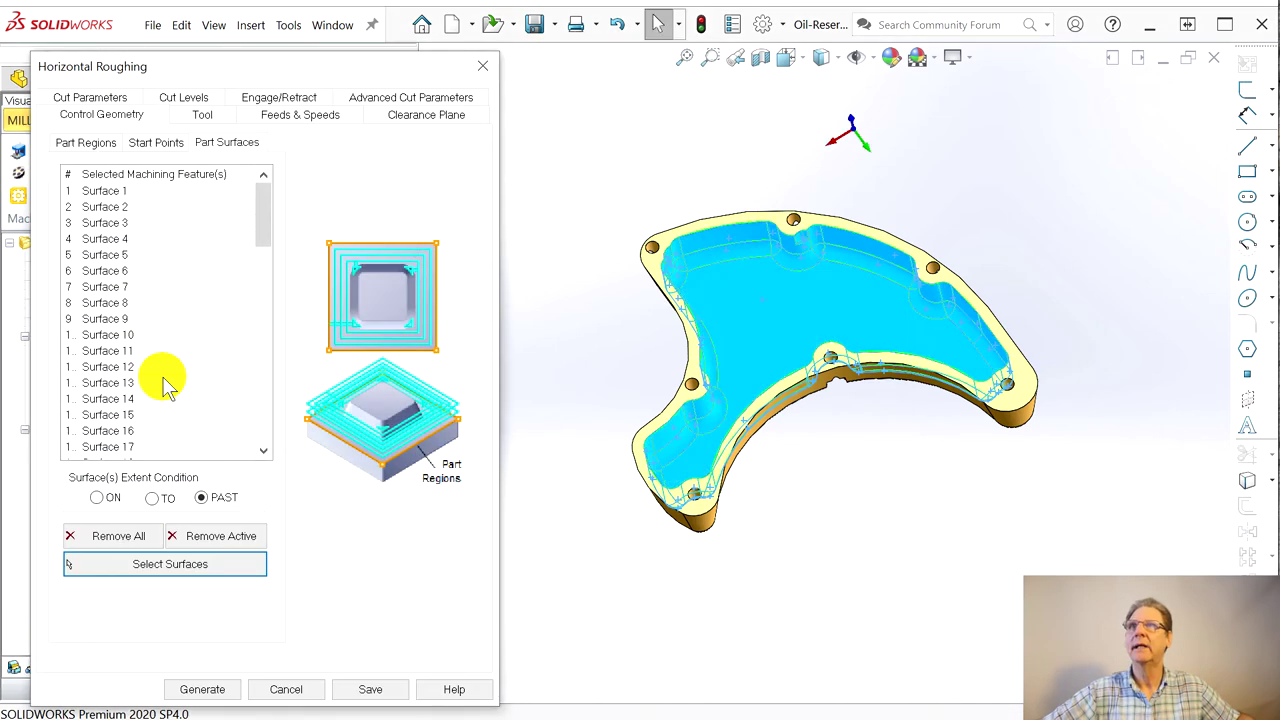
Pick the .375 2FL ( 1.180 Loc ) cutter and enter 0 for the arc fitting tolerance
click(203, 116)
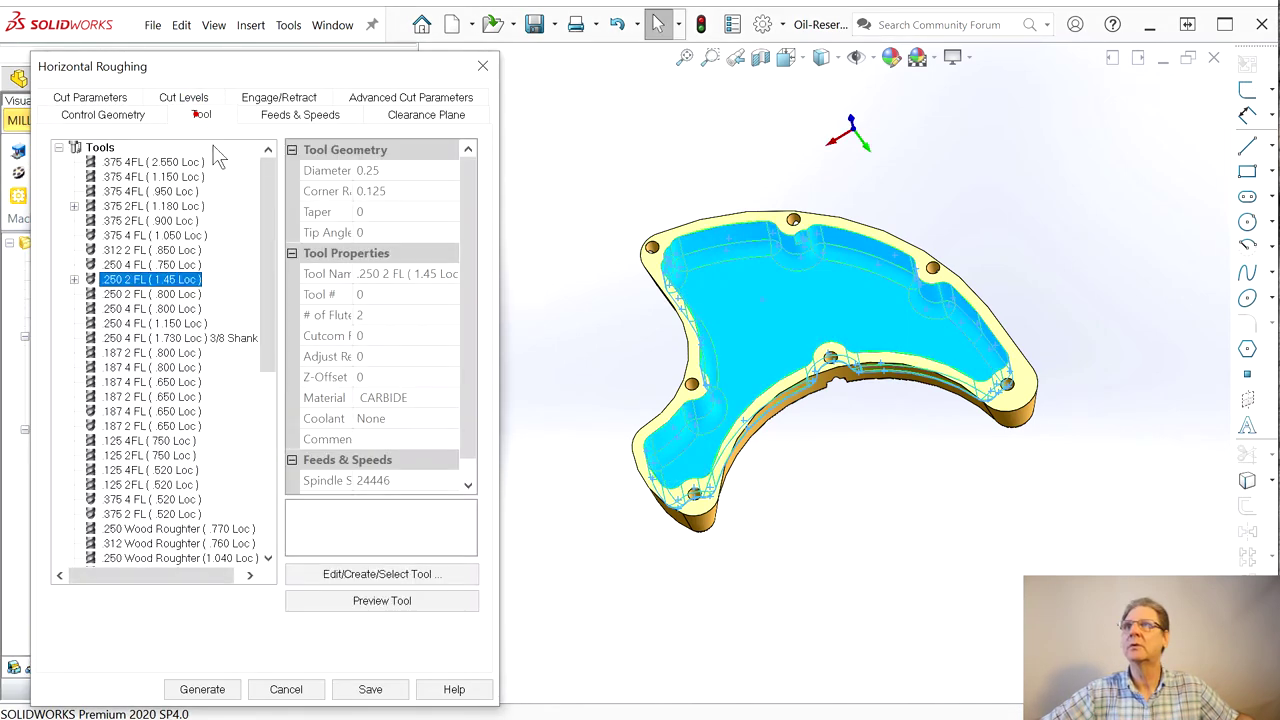
click(117, 207)
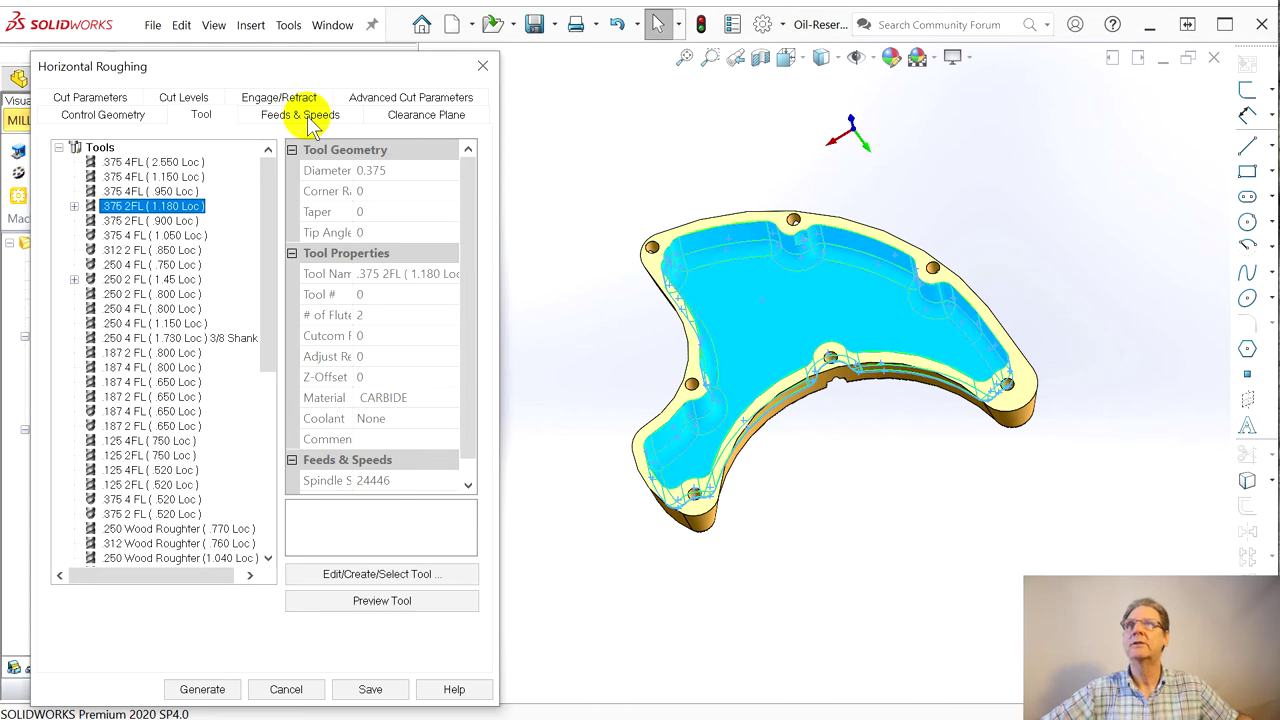
click(392, 115)
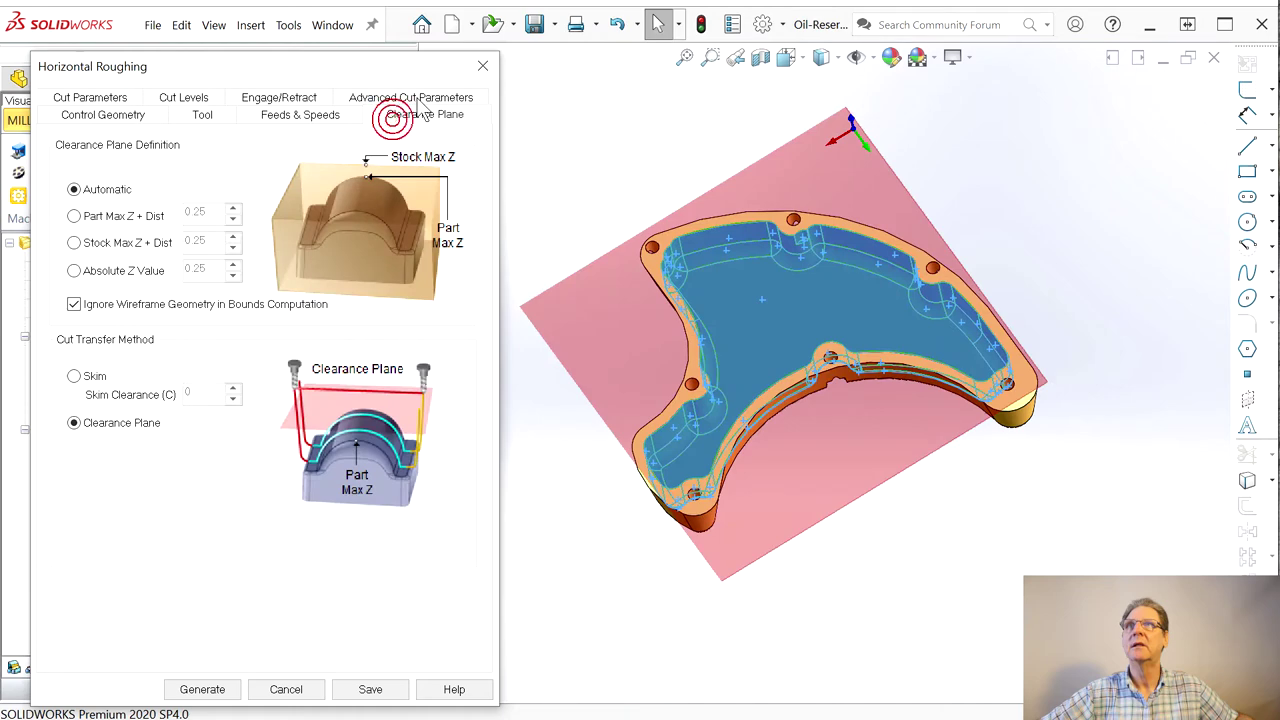
click(411, 97)
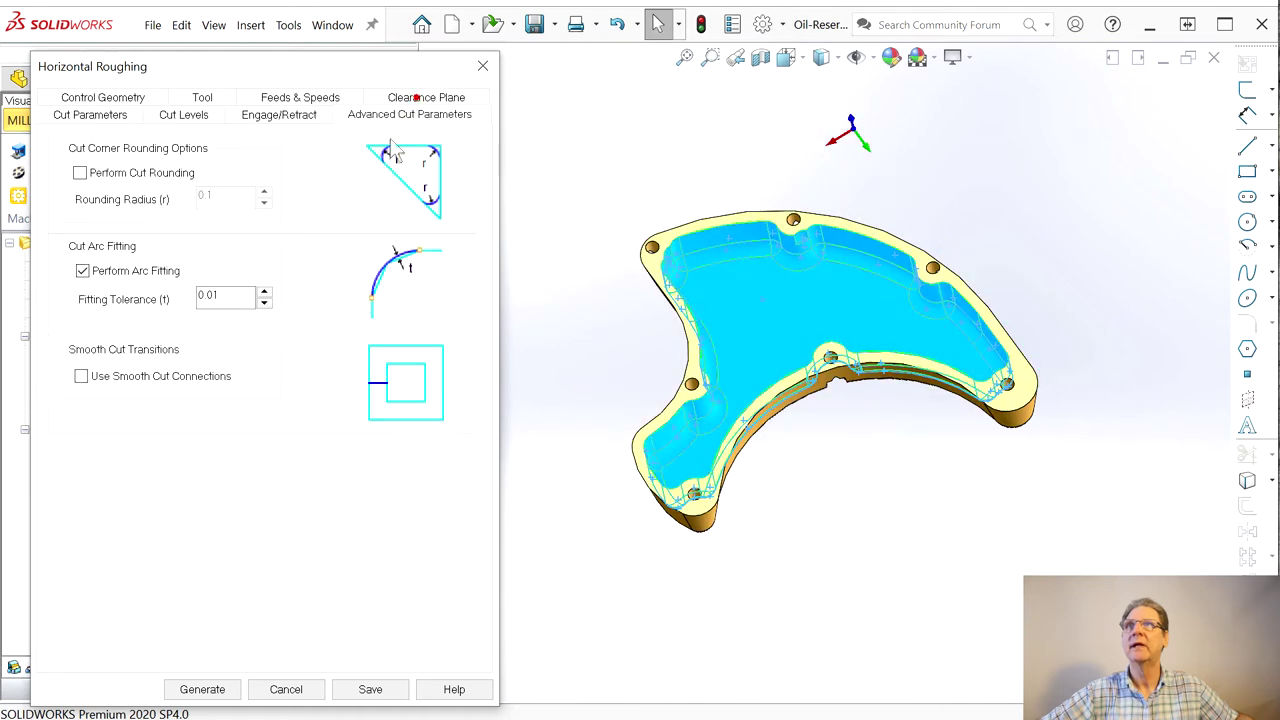
click(210, 294)
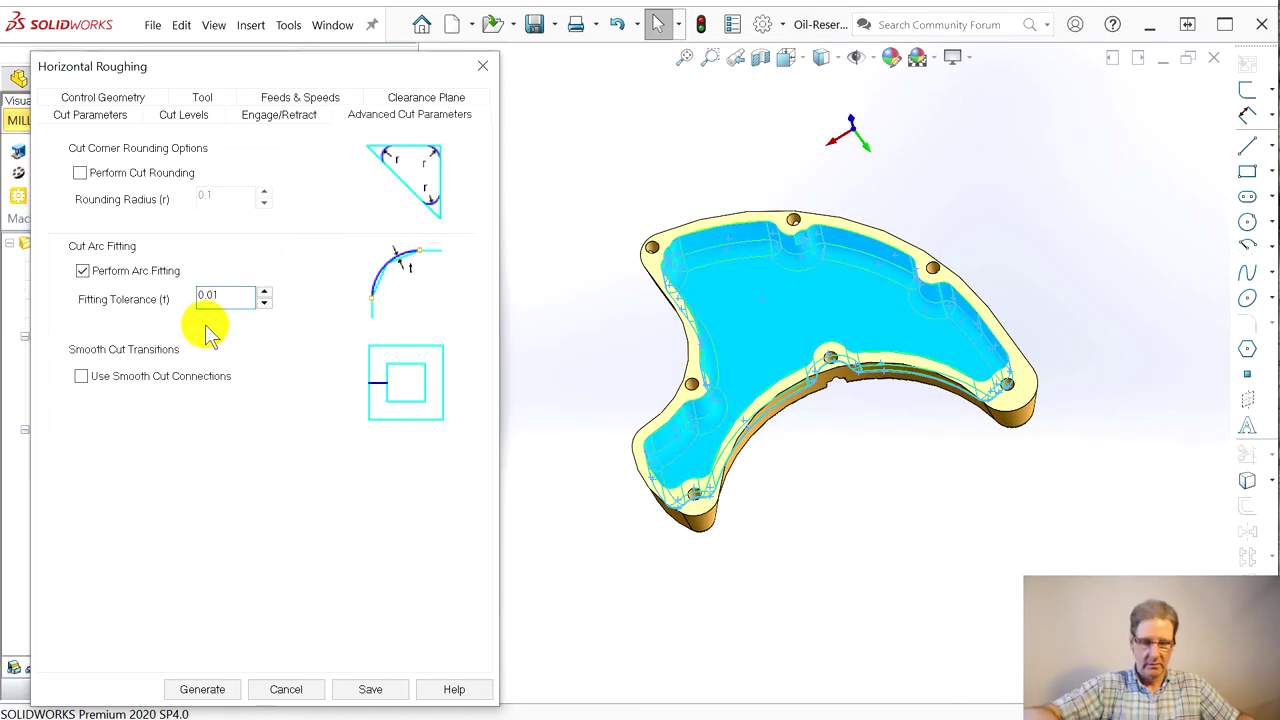
text(00)
Review the engage/retract and cut level settings, then switch the cut pattern to High Speed
click(279, 118)
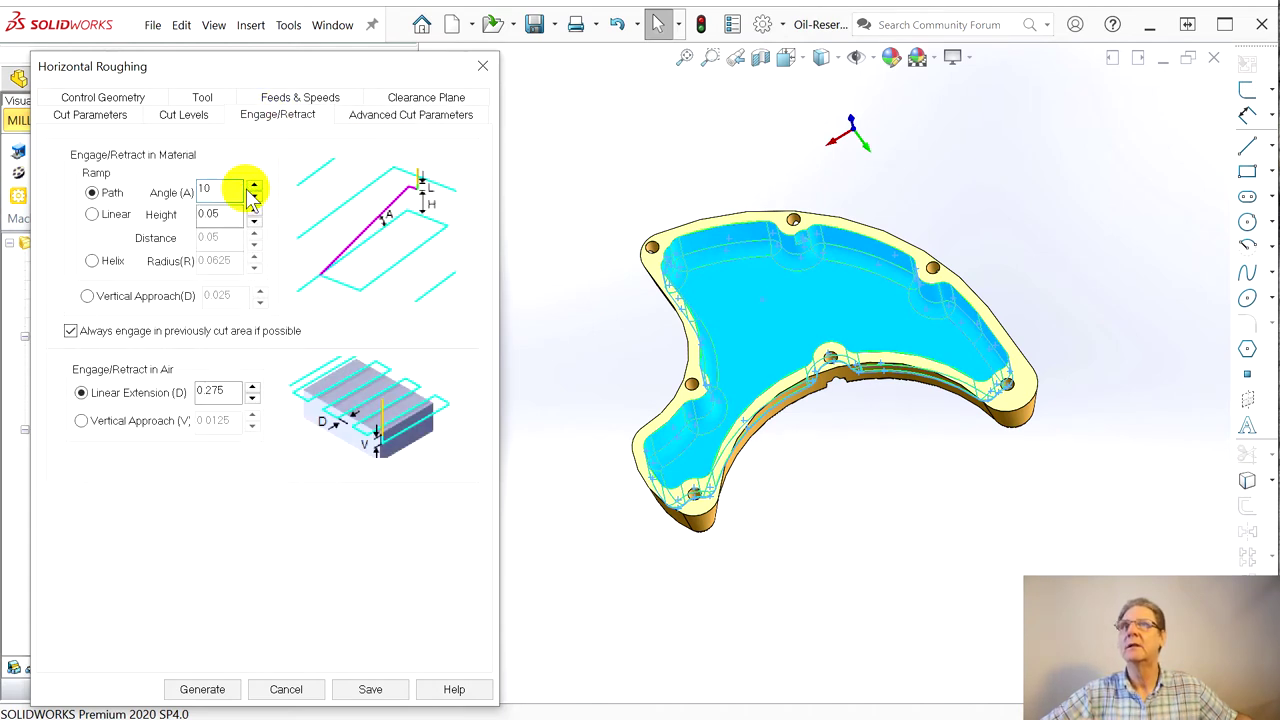
click(185, 117)
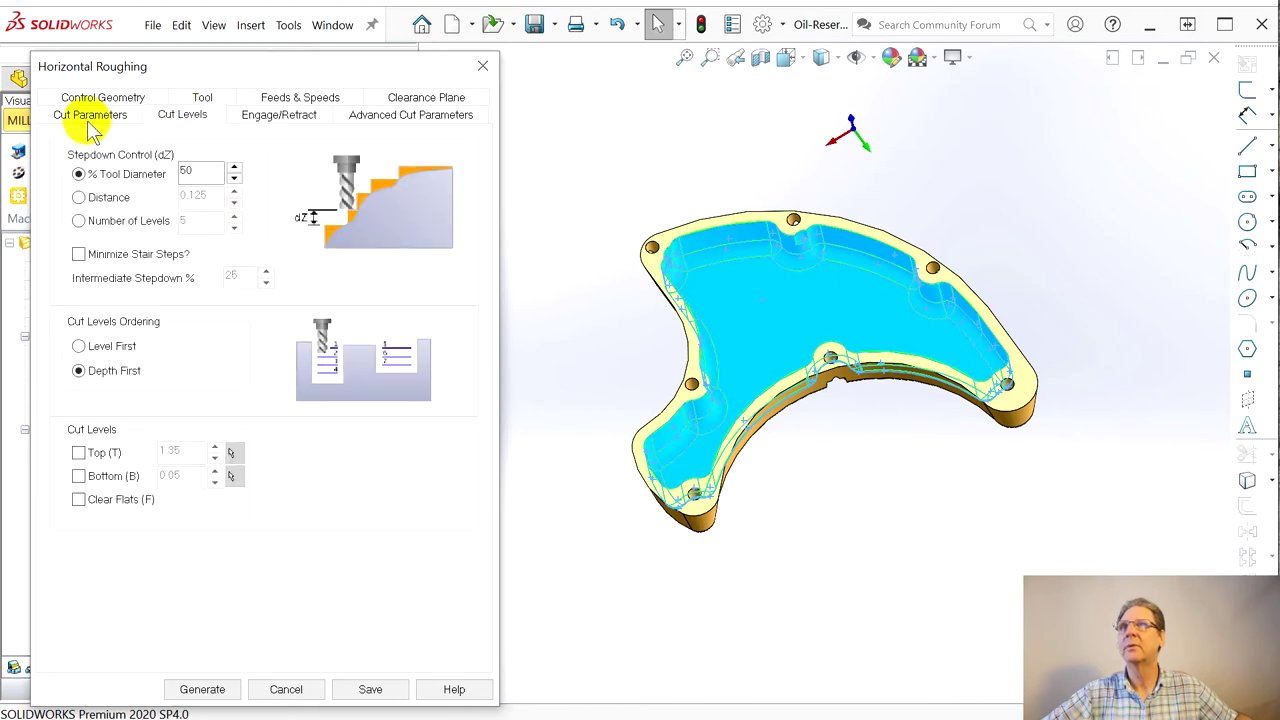
click(90, 116)
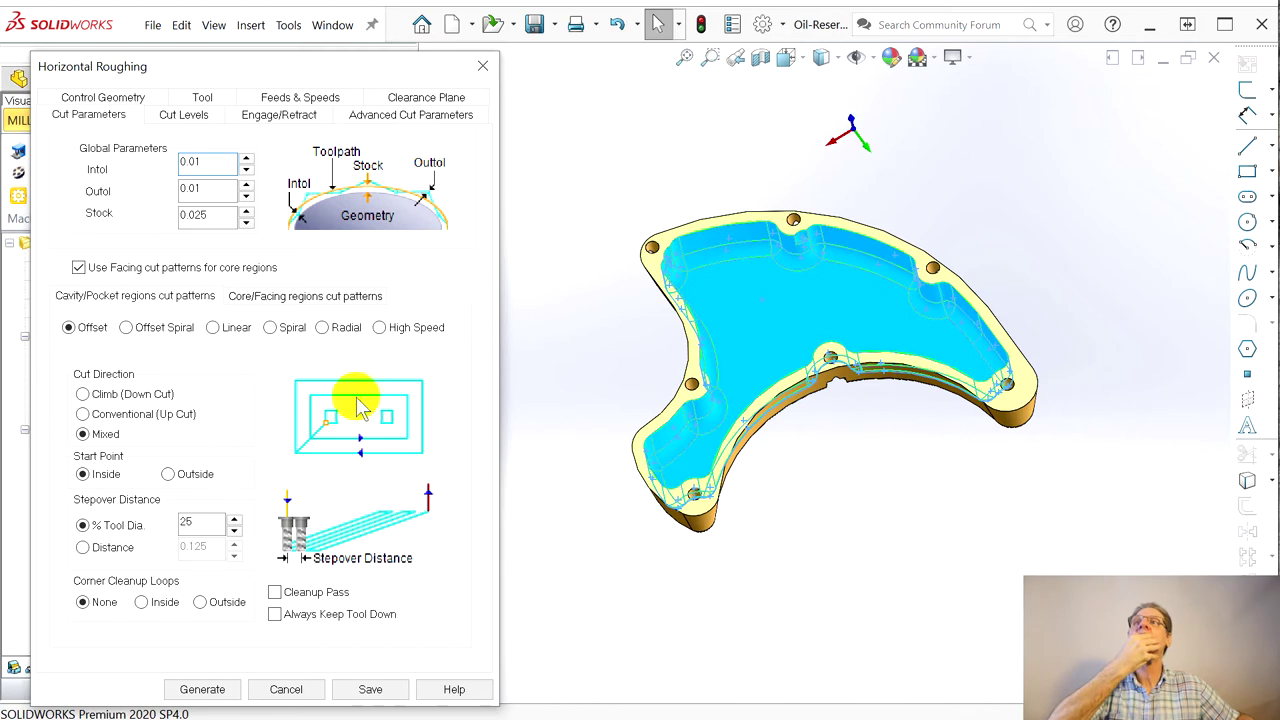
click(380, 328)
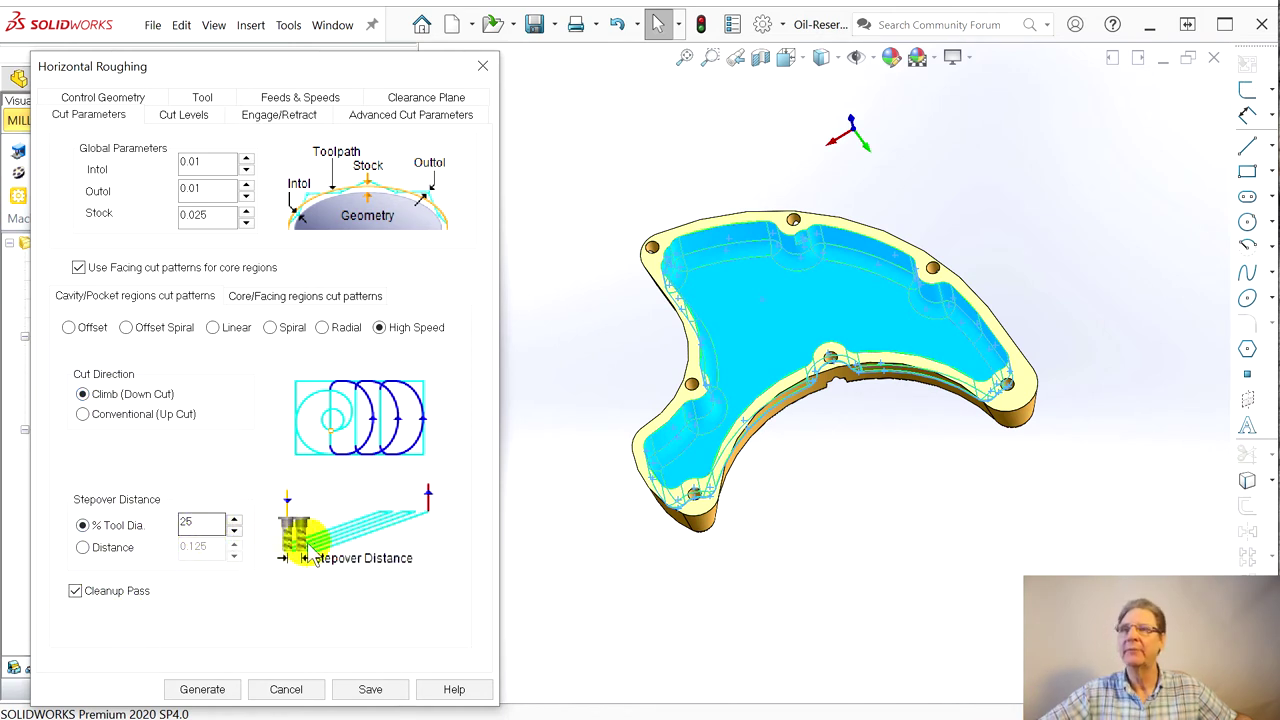
Change the Horizontal Roughing stock allowance from 0.025 to 0
click(204, 216)
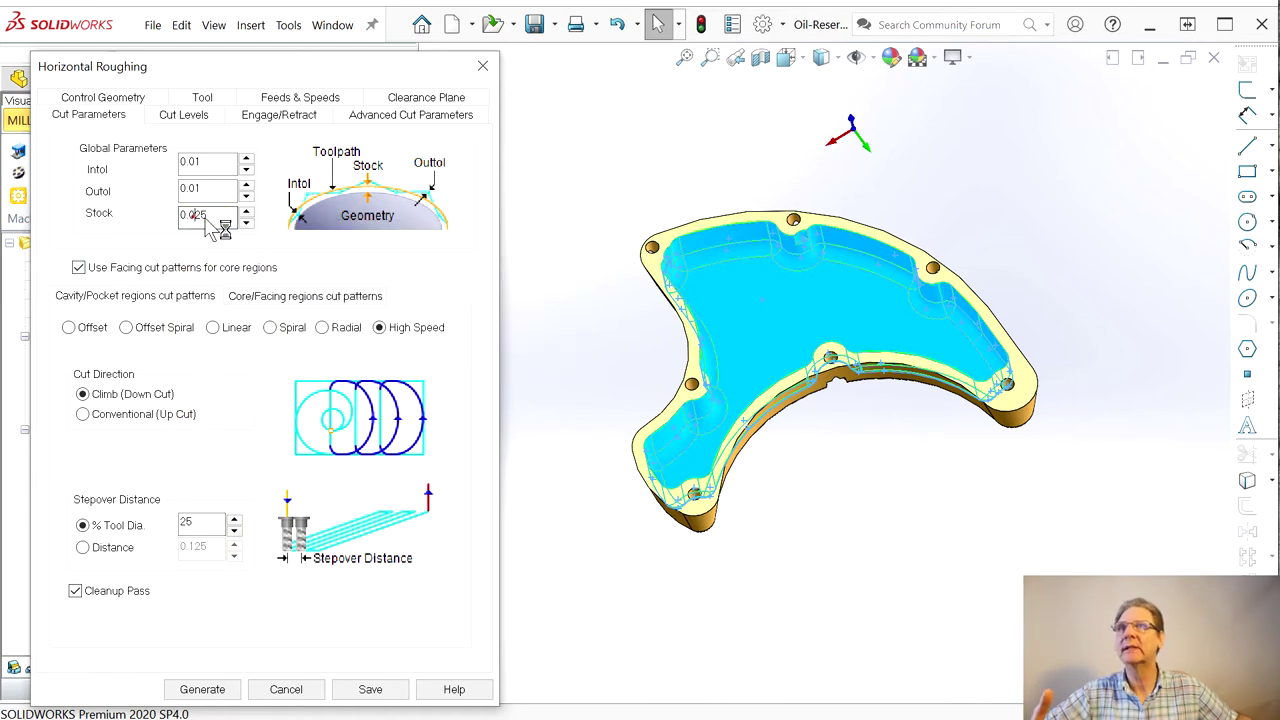
drag(193, 215, 210, 216)
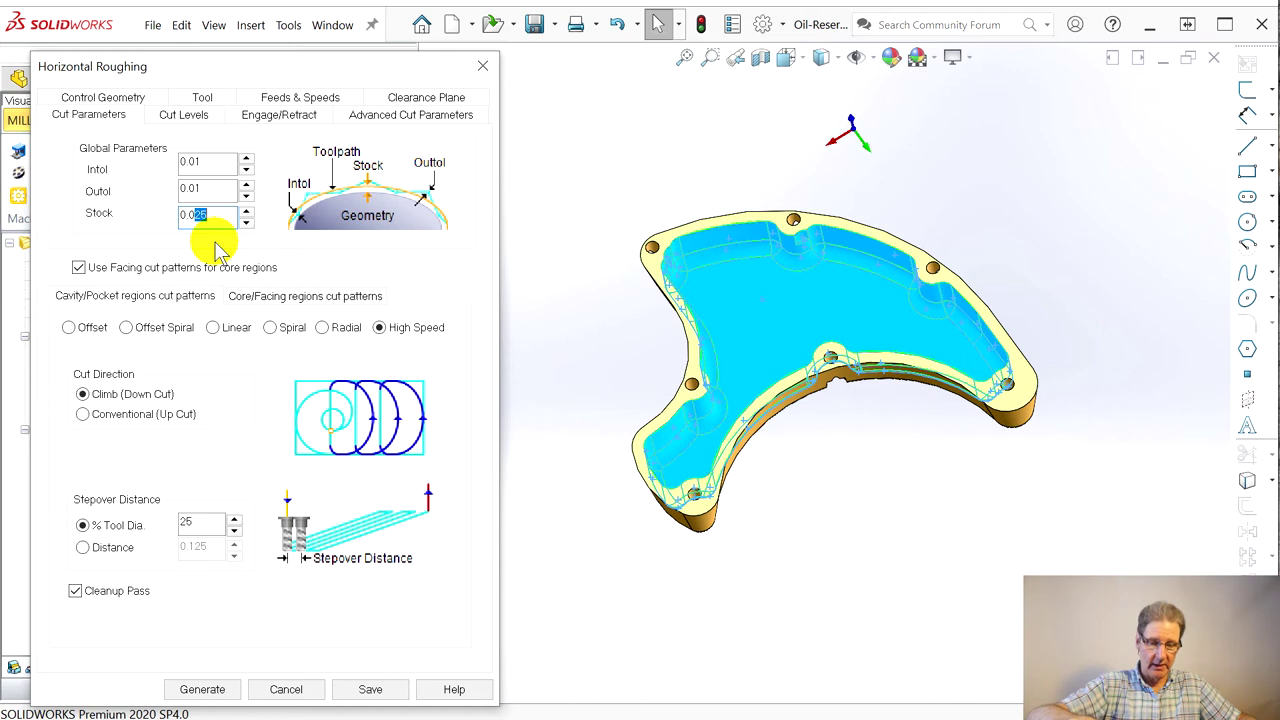
text(0)
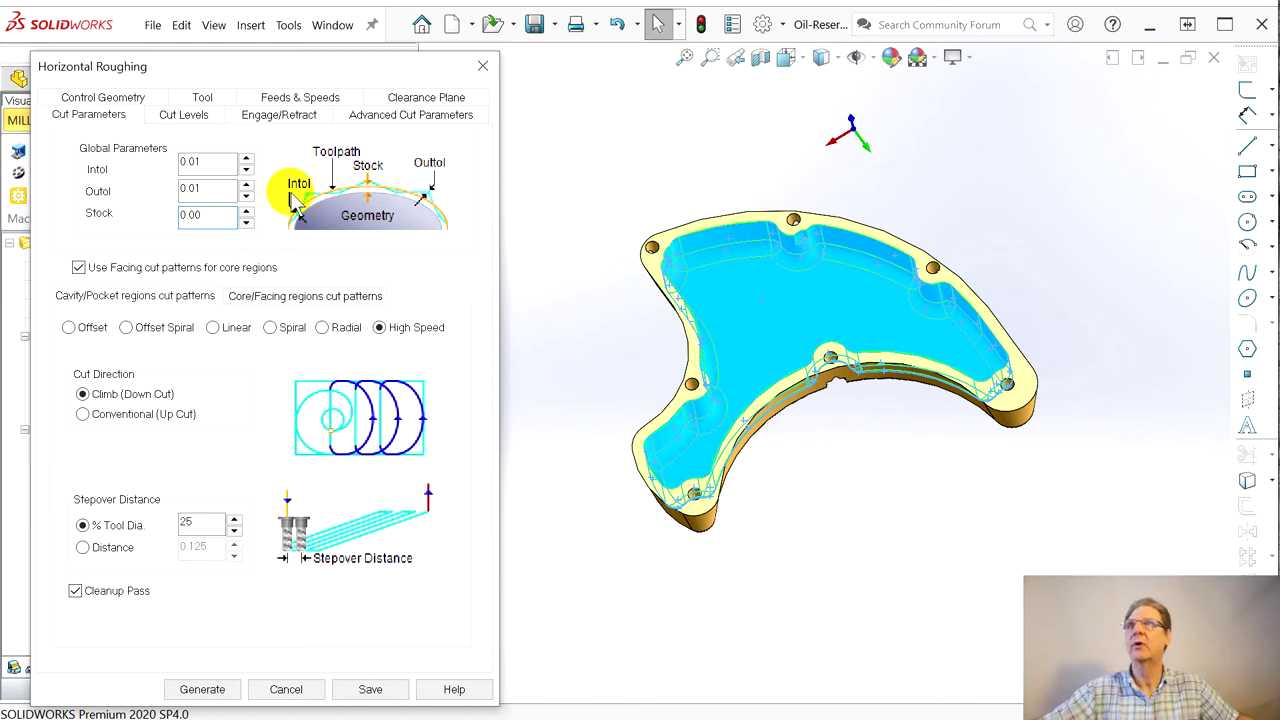
click(203, 116)
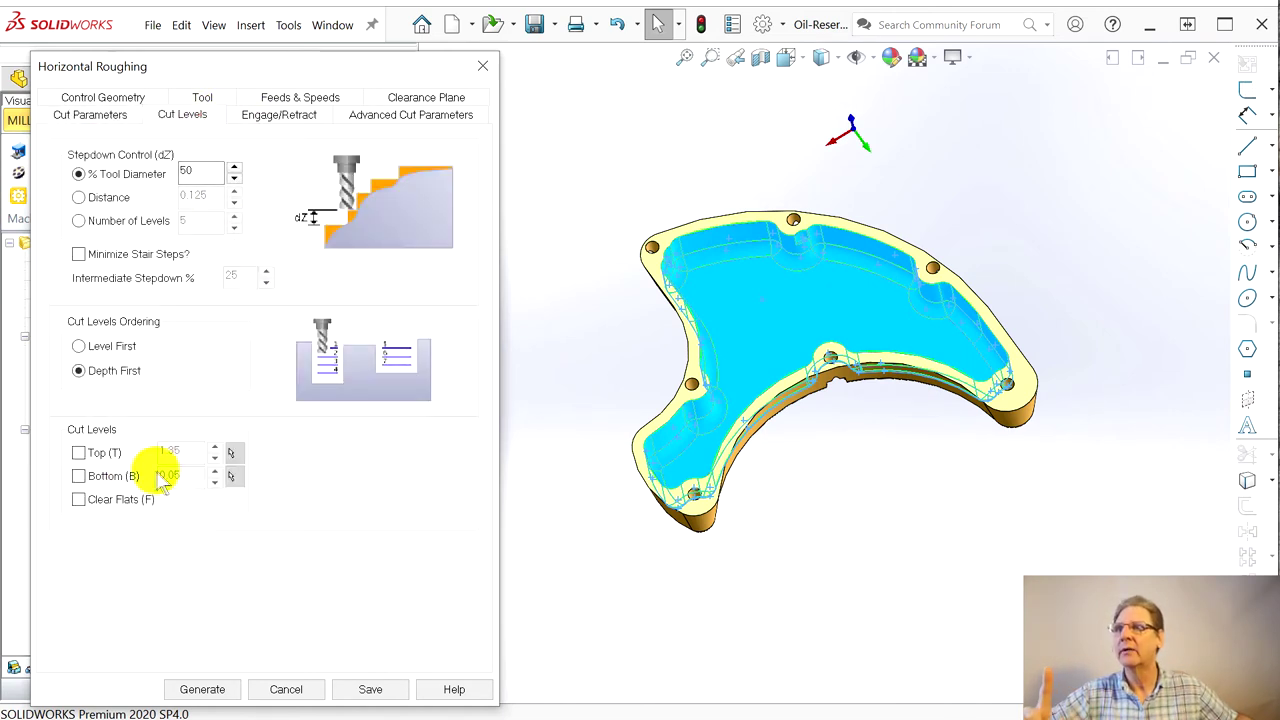
Enable the Top cut-level limit and pick it at 1.35 from the part's top edge
click(78, 455)
middle_drag(629, 391, 764, 397)
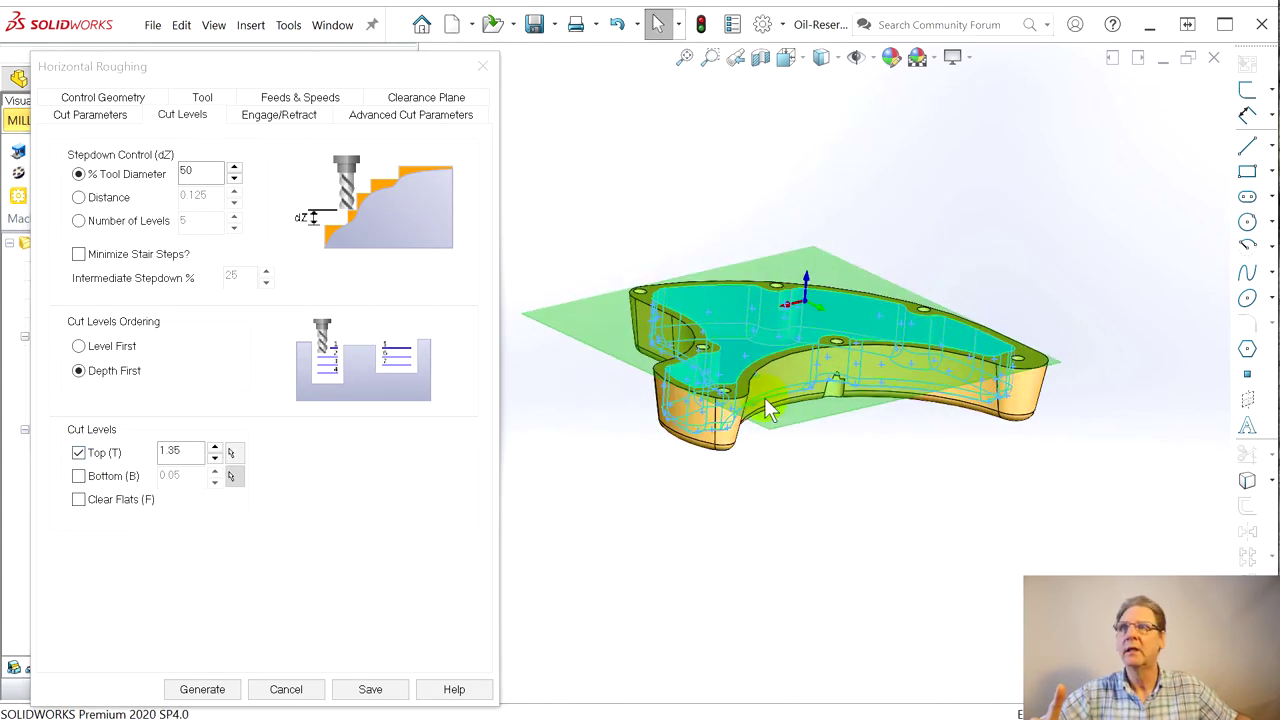
scroll(764, 397, down, 5)
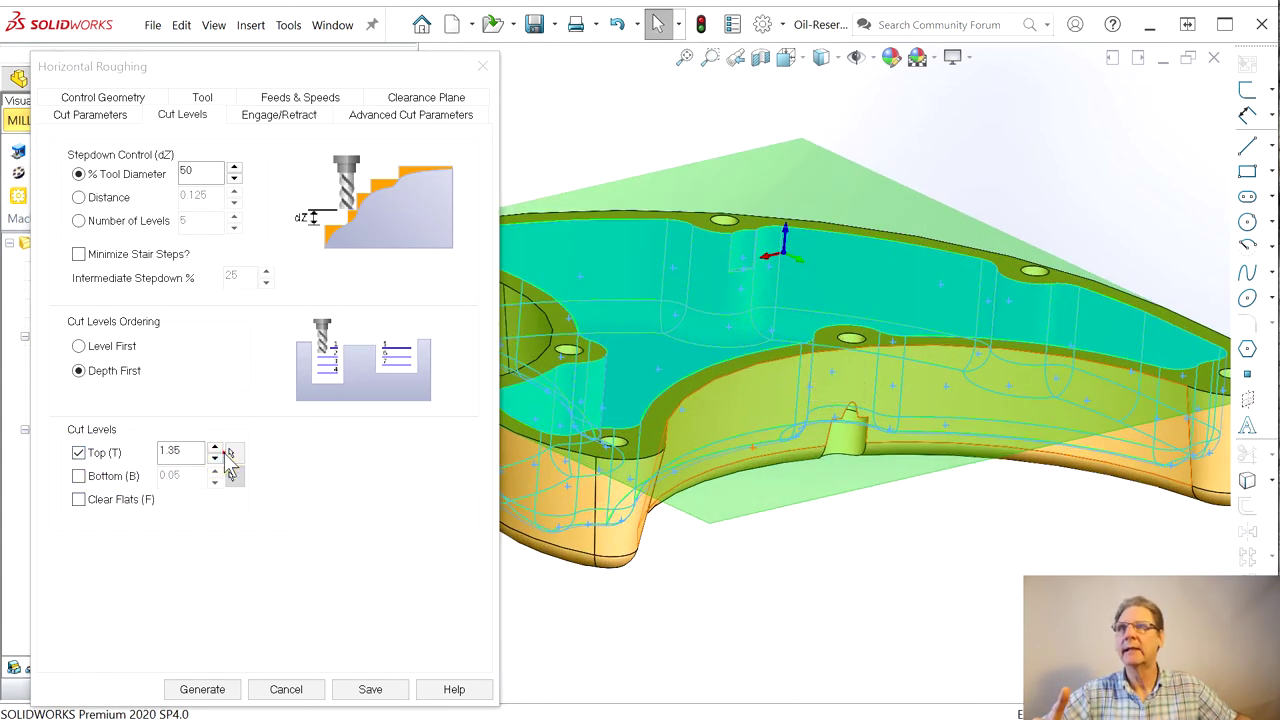
click(230, 455)
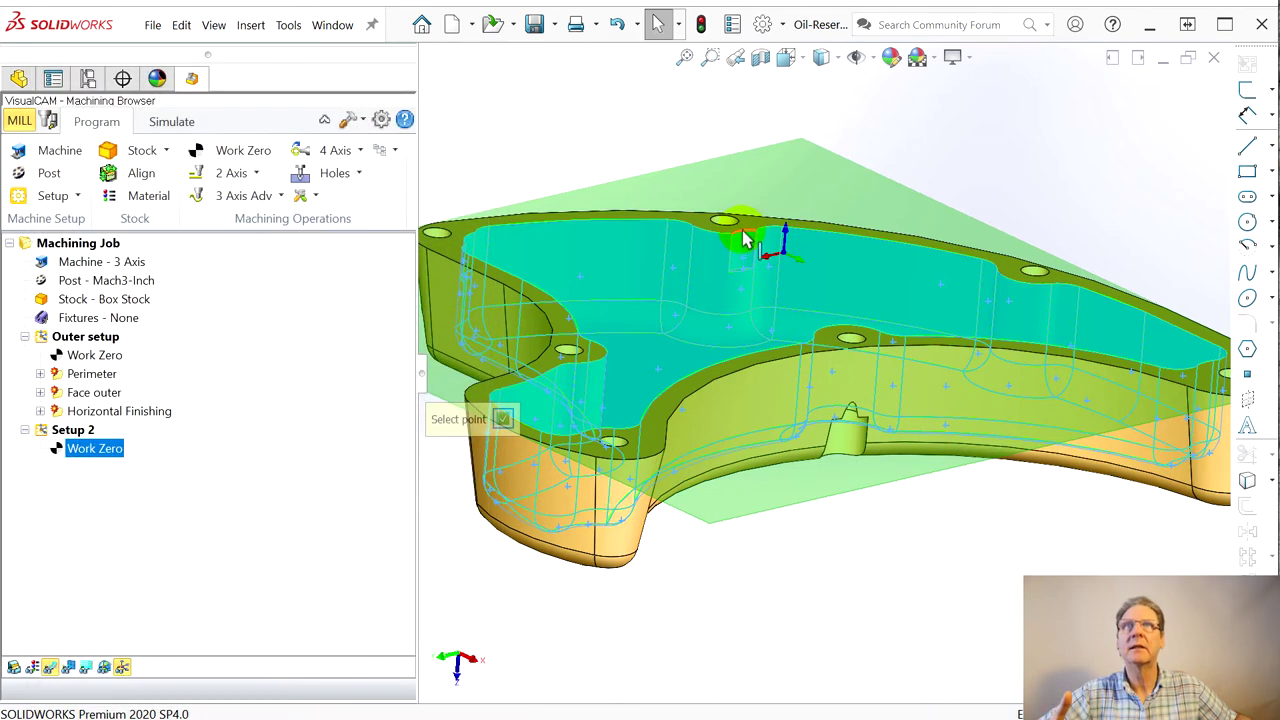
click(741, 241)
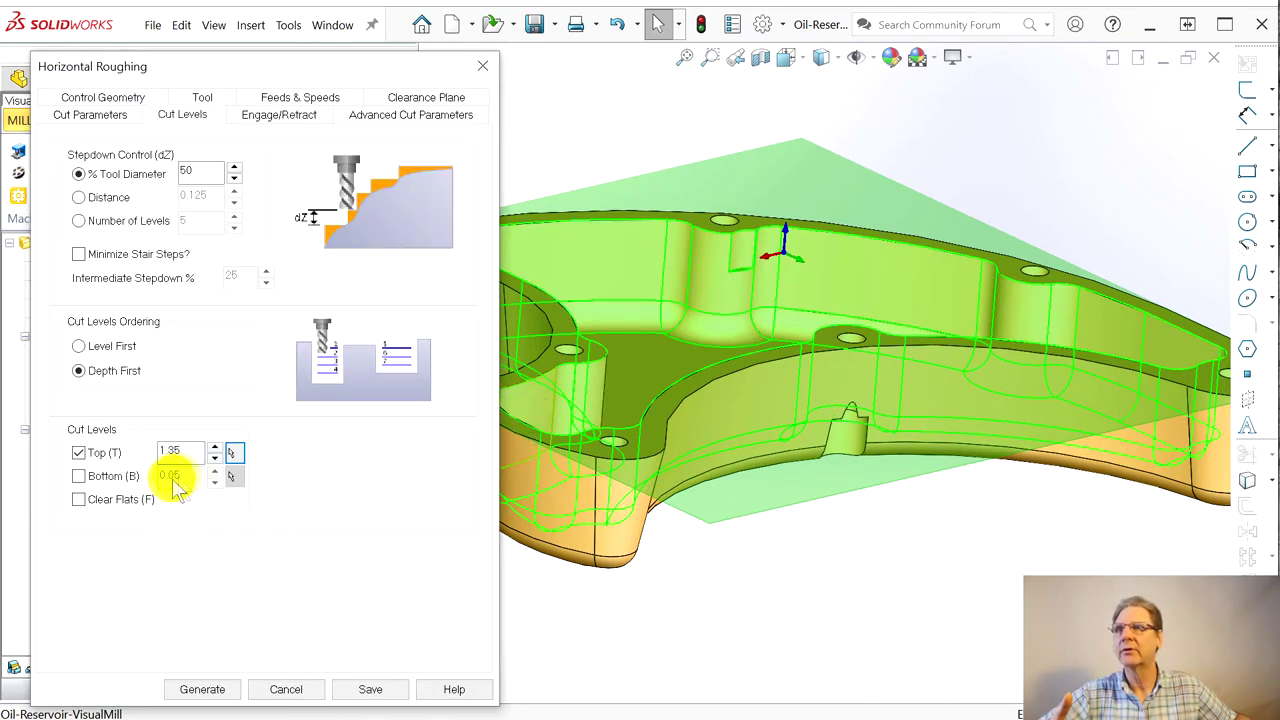
Enable the Bottom cut-level limit and pick it at 0.25 from the pocket floor edge
click(79, 476)
click(232, 478)
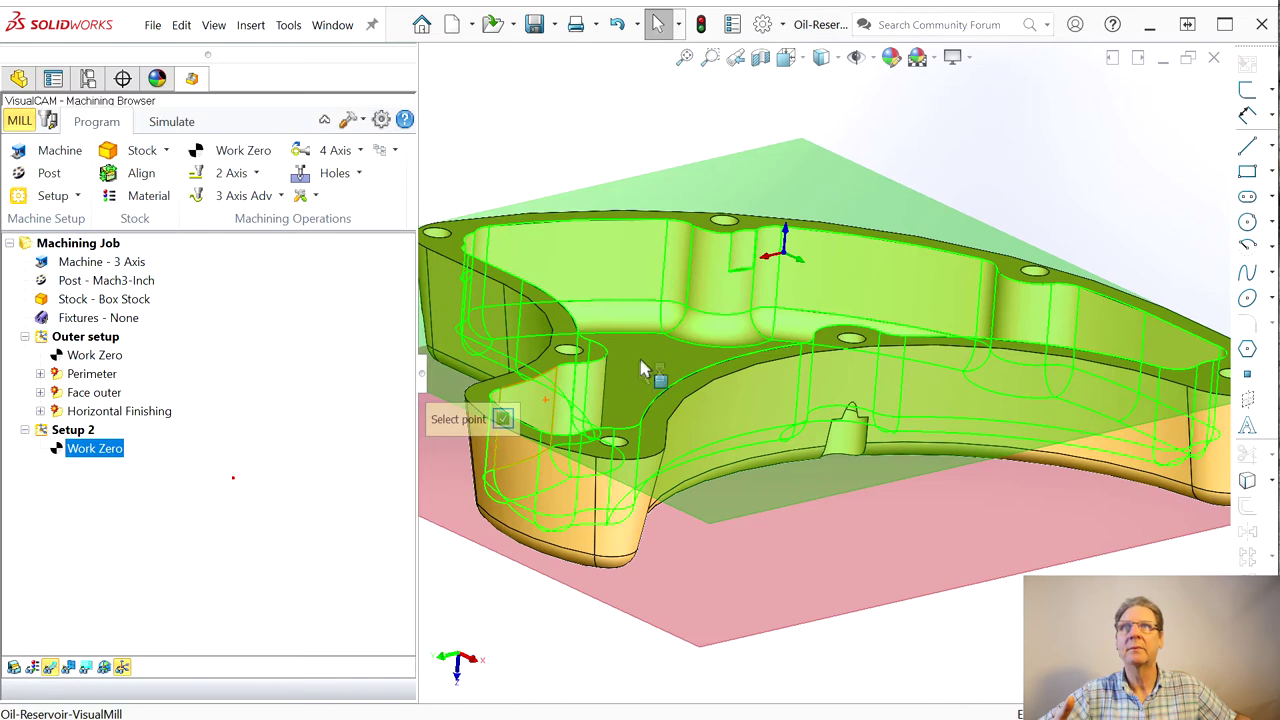
middle_drag(657, 320, 634, 400)
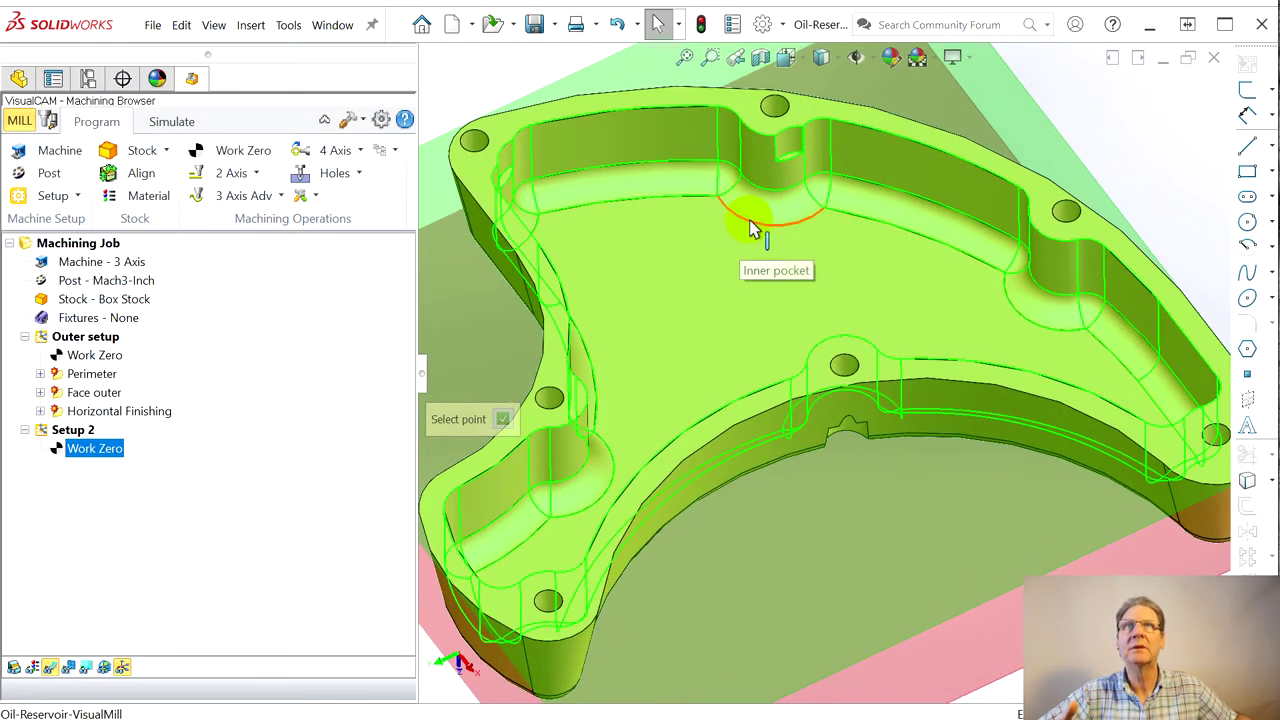
click(752, 228)
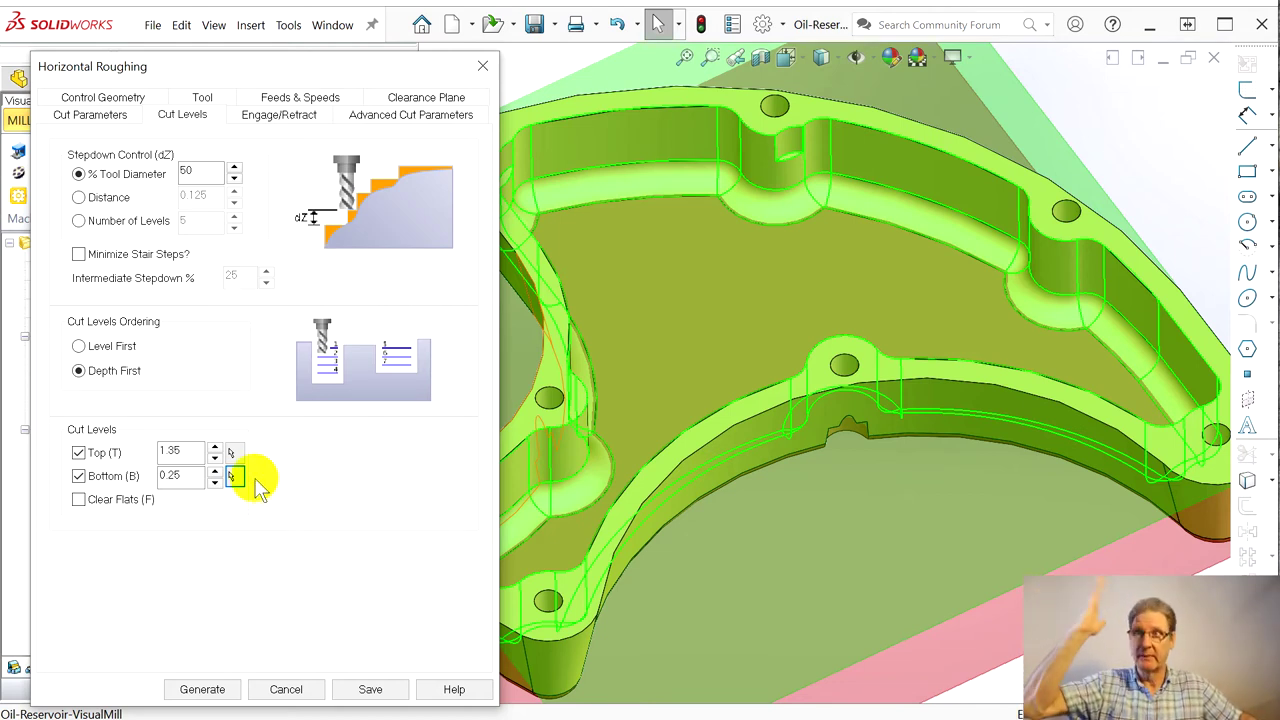
click(80, 116)
Generate the inner-pocket Horizontal Roughing toolpath, inspect it from several angles, and switch to Simulate
click(185, 689)
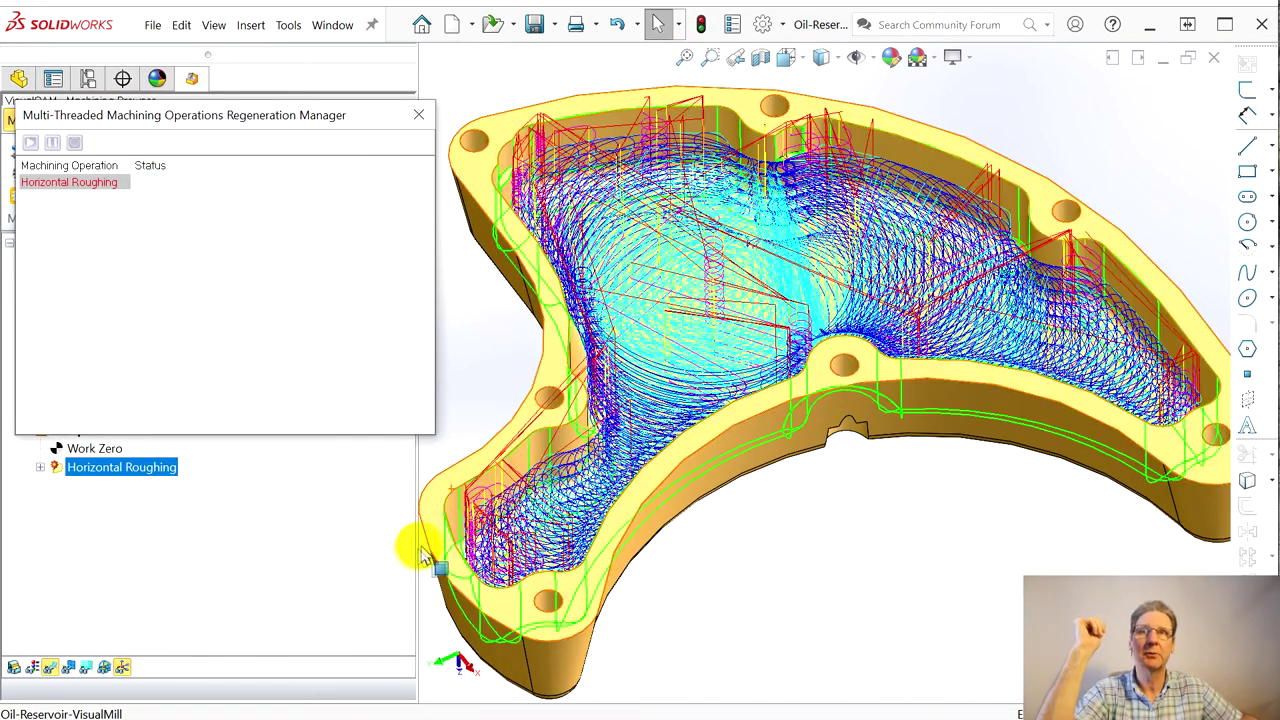
middle_drag(774, 474, 535, 320)
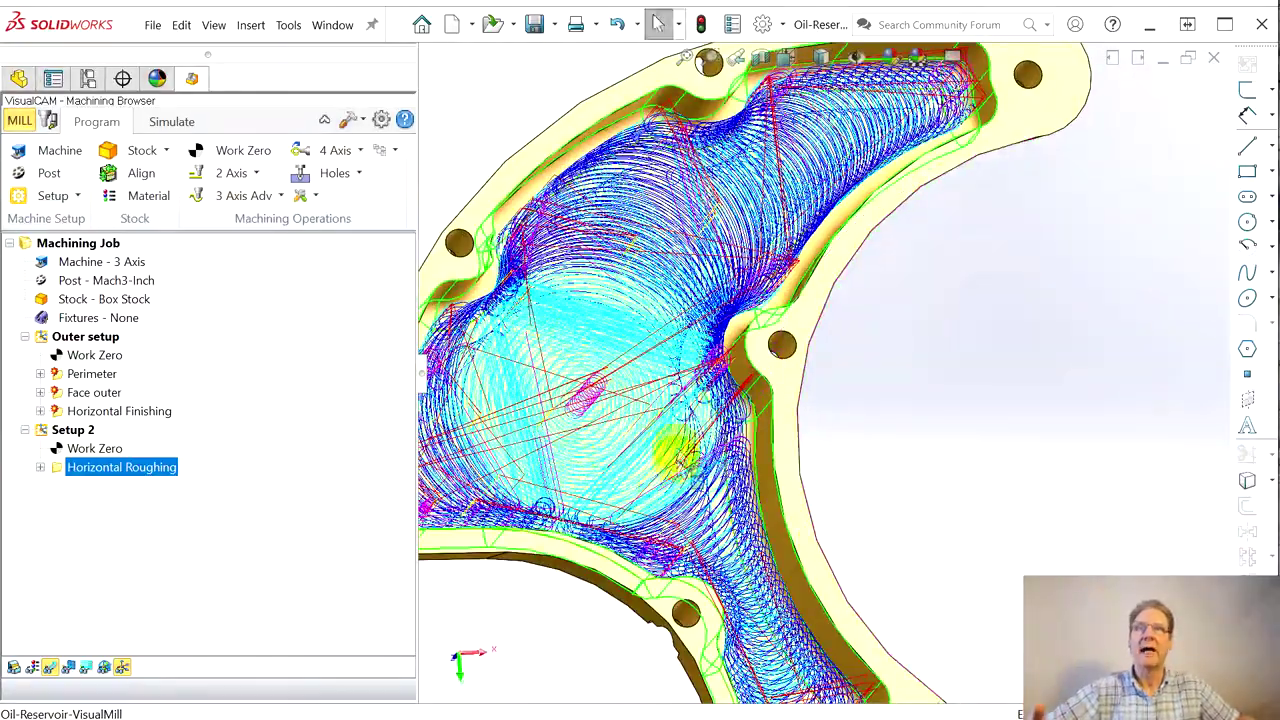
scroll(600, 450, up, 3)
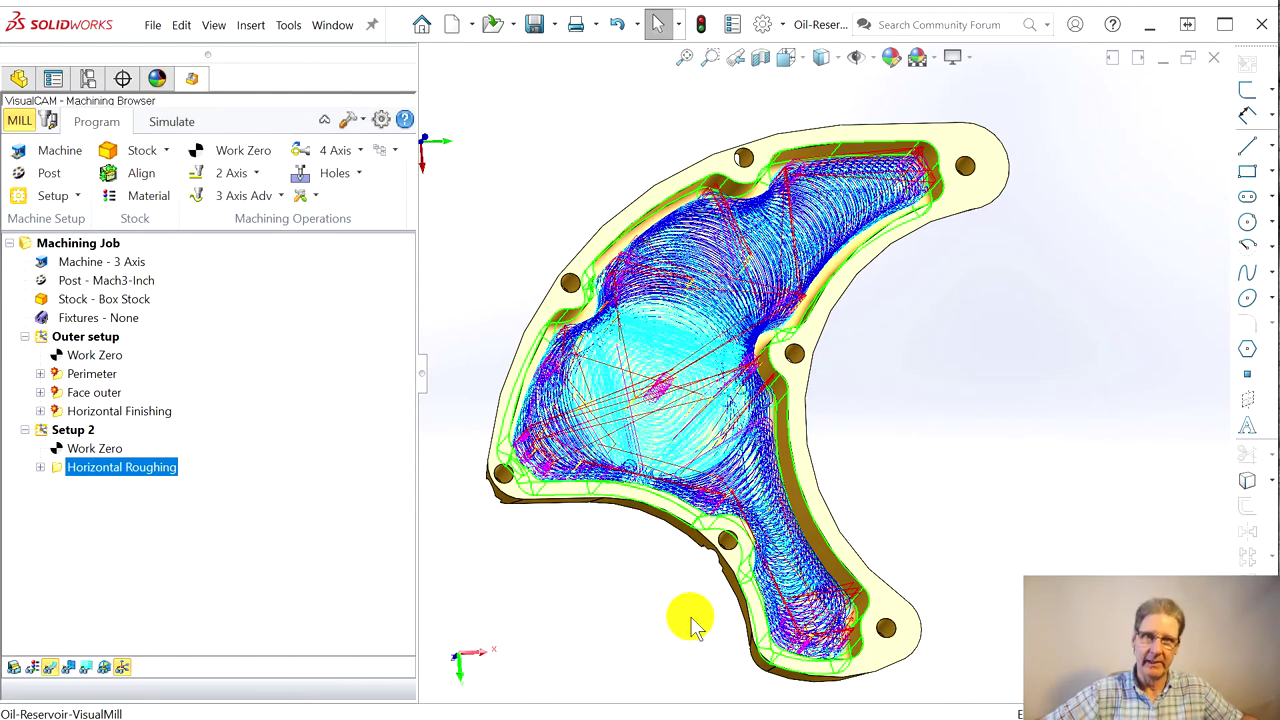
middle_drag(650, 648, 610, 557)
middle_drag(686, 462, 510, 355)
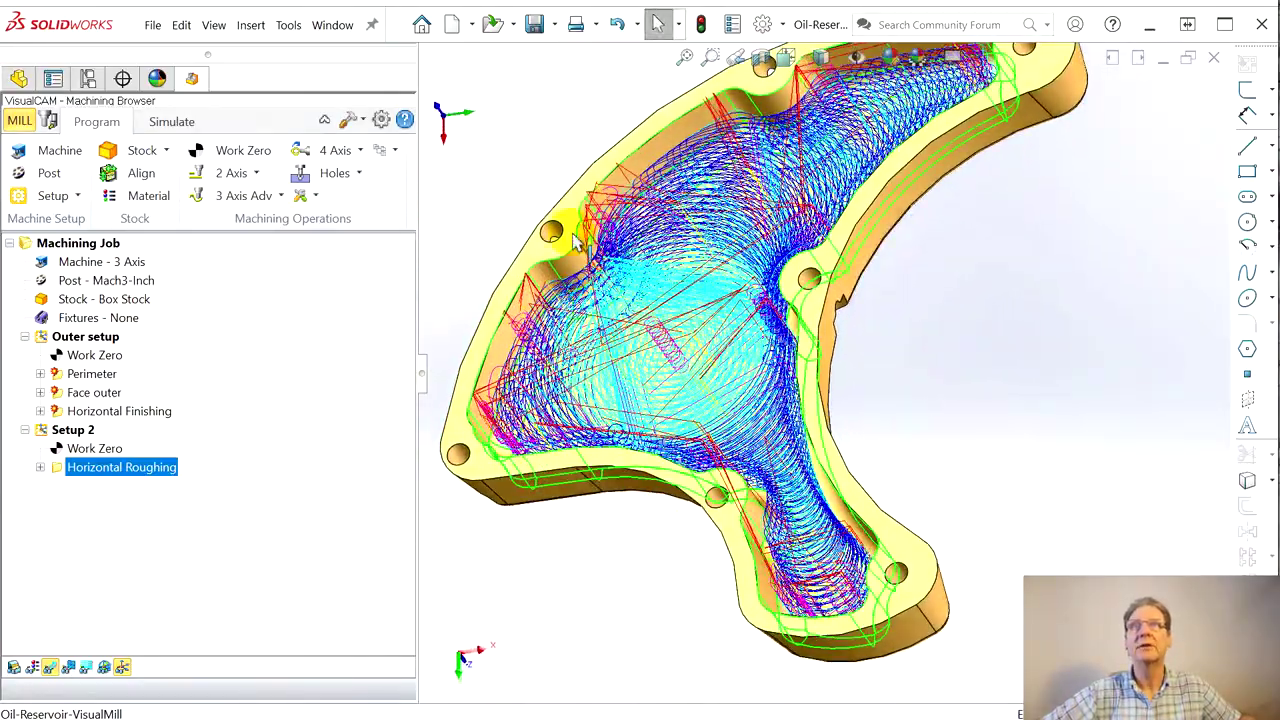
middle_drag(595, 255, 590, 140)
click(171, 121)
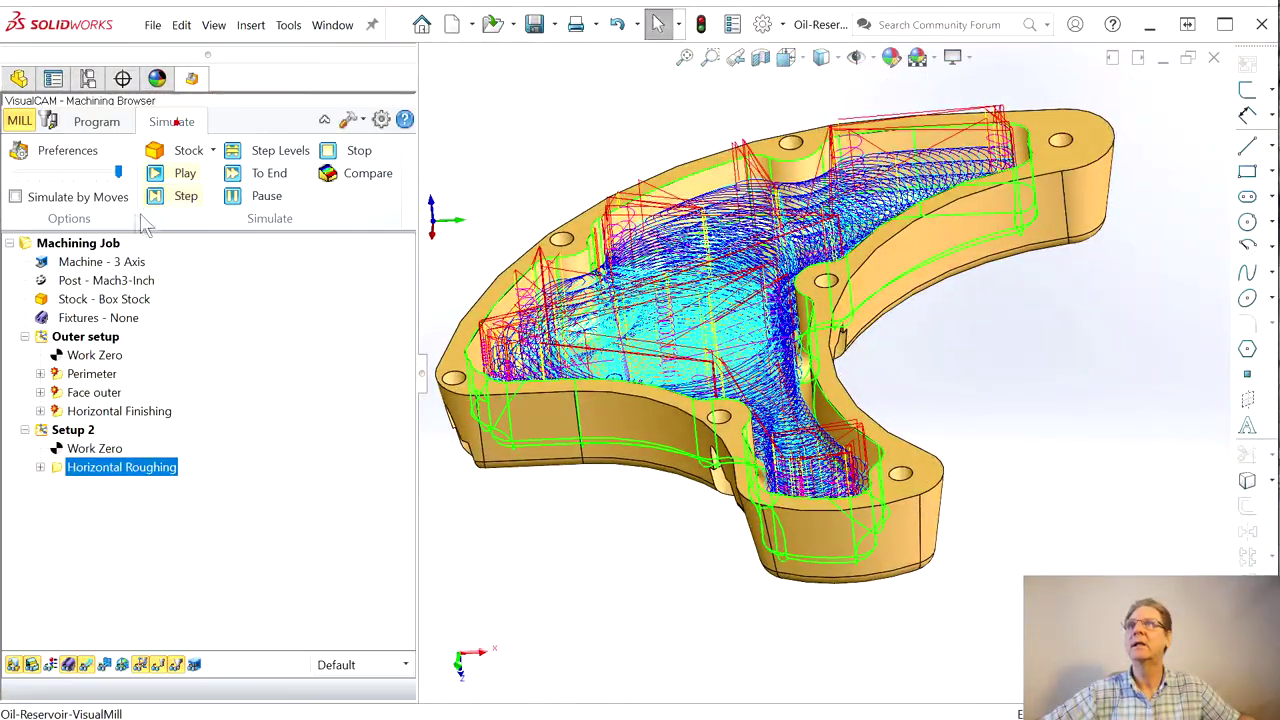
Run the roughing simulation, following the cut from above, then jump it to the end
click(165, 177)
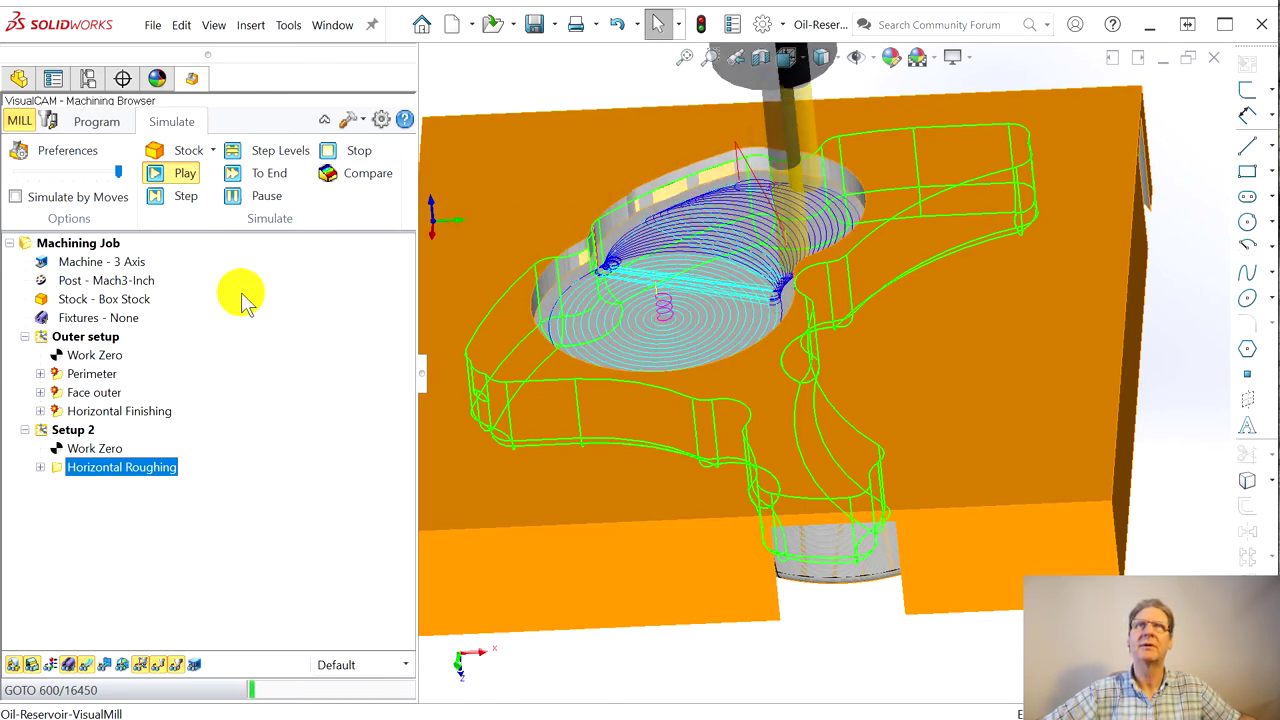
middle_drag(520, 340, 512, 433)
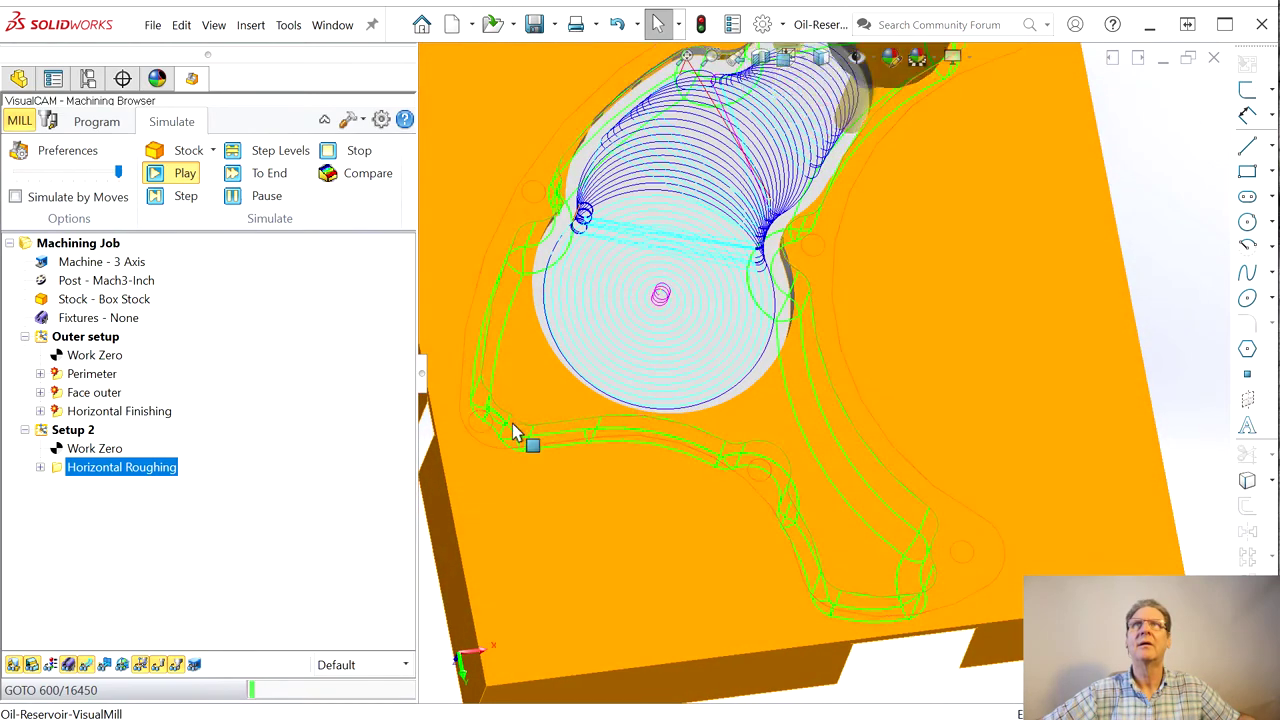
middle_drag(560, 372, 530, 335)
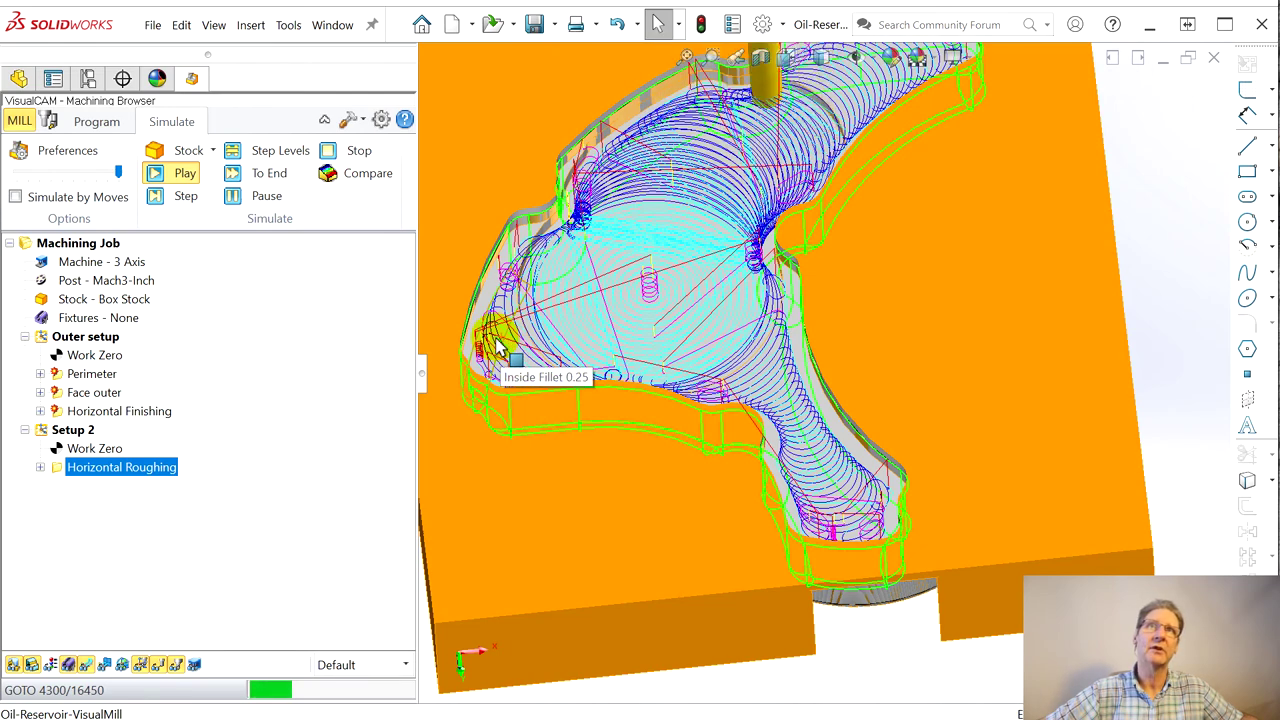
middle_drag(497, 347, 680, 349)
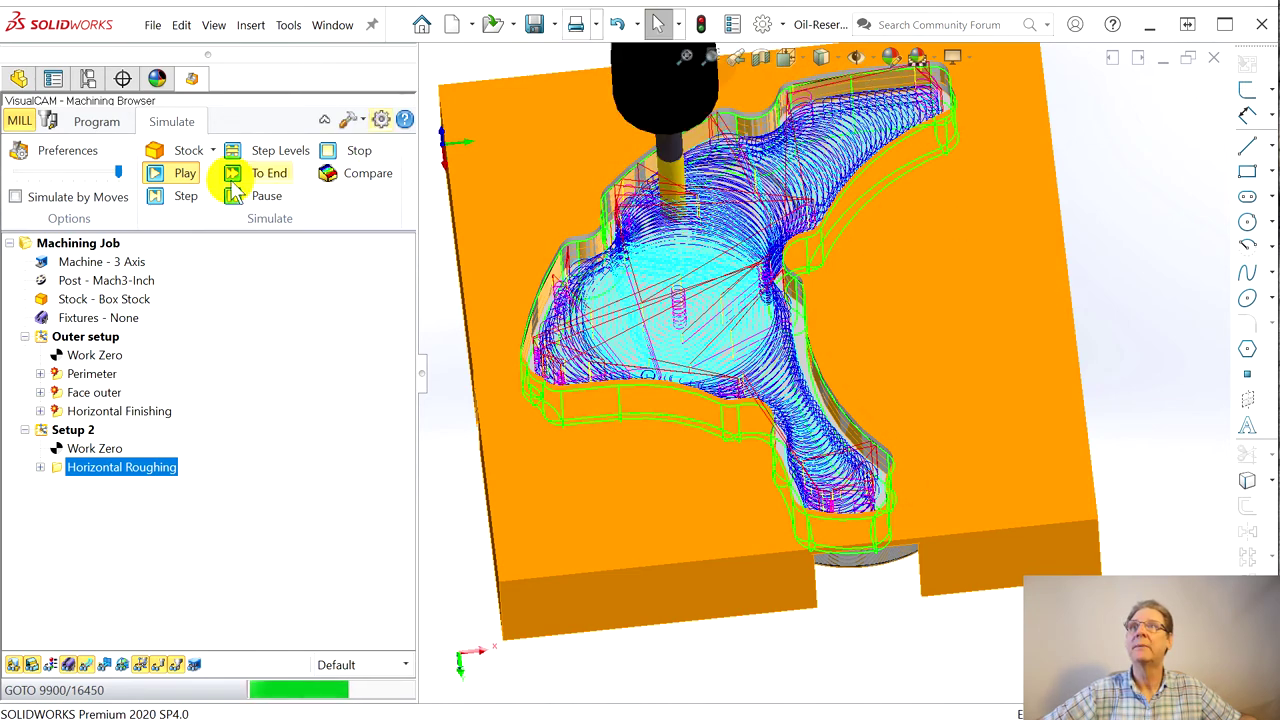
click(333, 148)
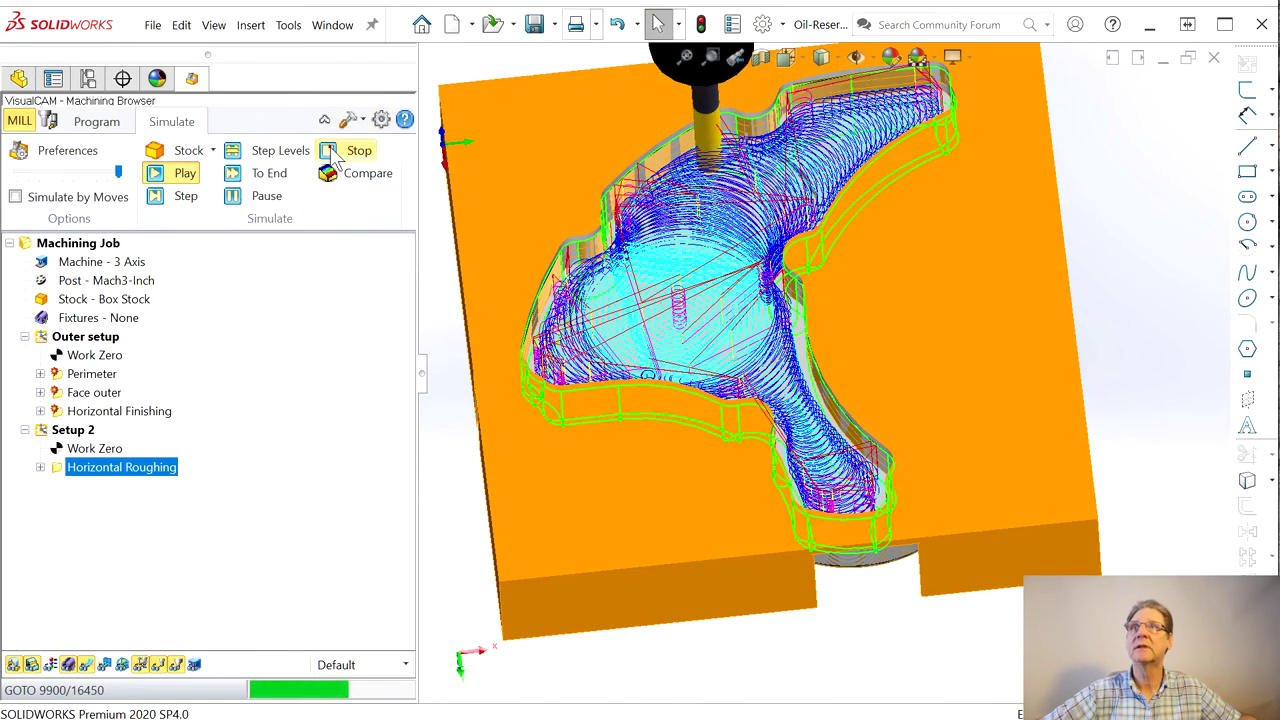
click(237, 178)
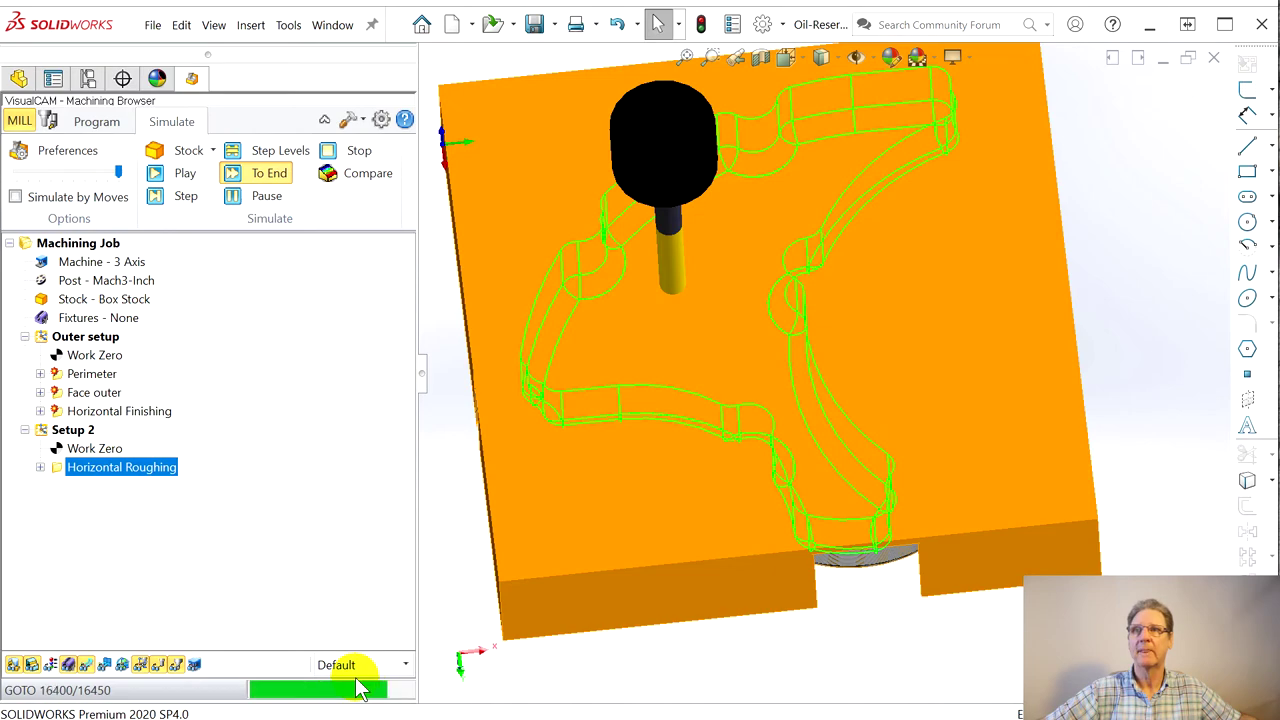
Hide the toolpath lines and inspect the roughed-out pocket walls
middle_drag(695, 447, 705, 428)
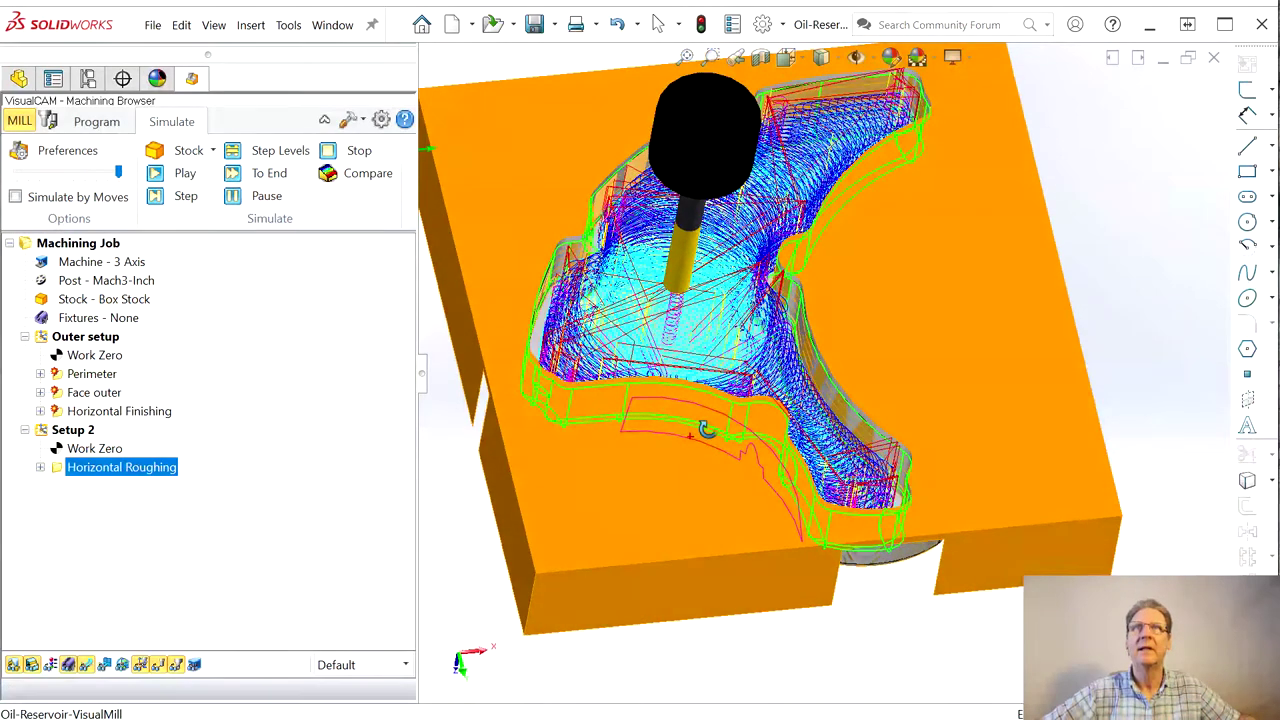
click(105, 668)
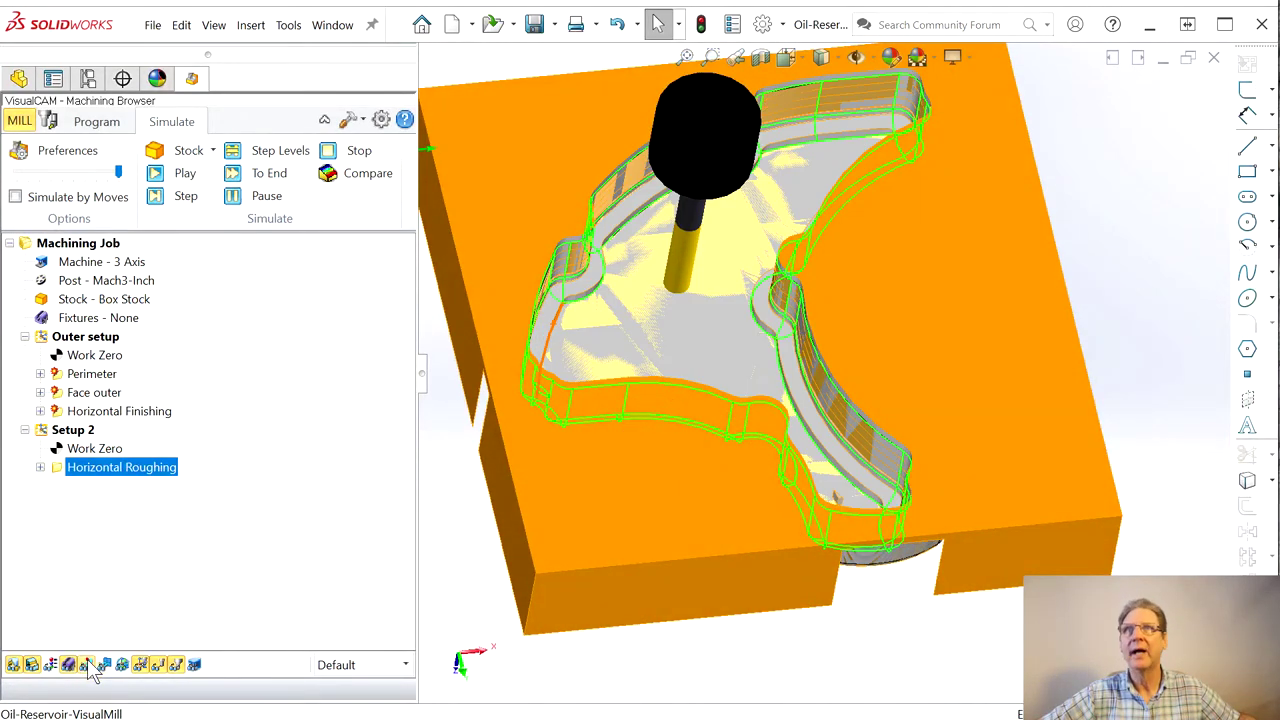
scroll(752, 375, down, 5)
middle_drag(943, 344, 957, 318)
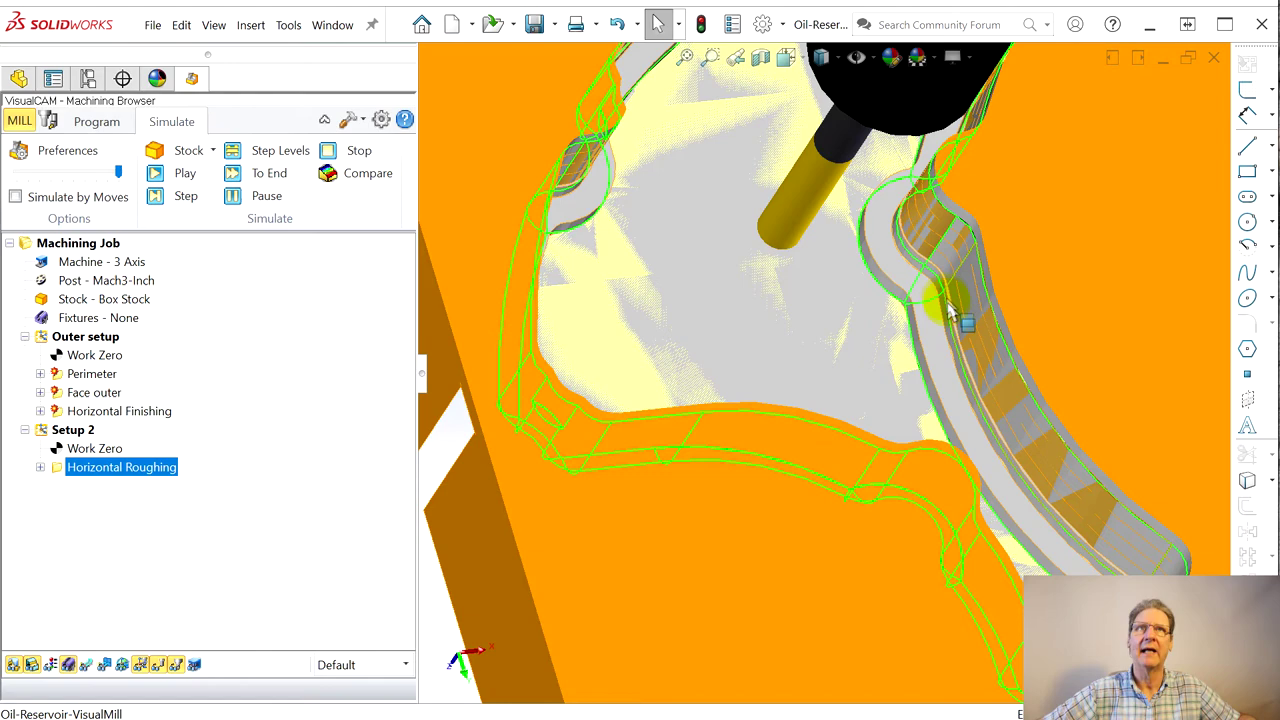
middle_drag(845, 330, 786, 294)
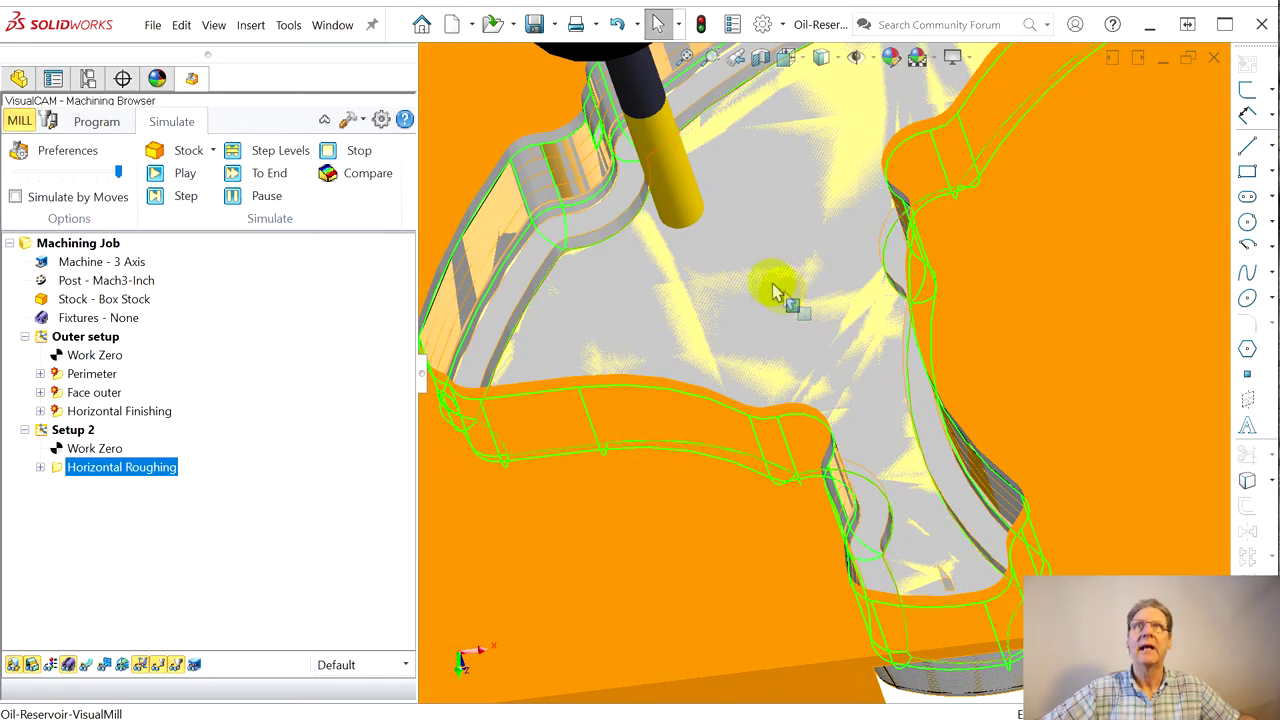
click(327, 178)
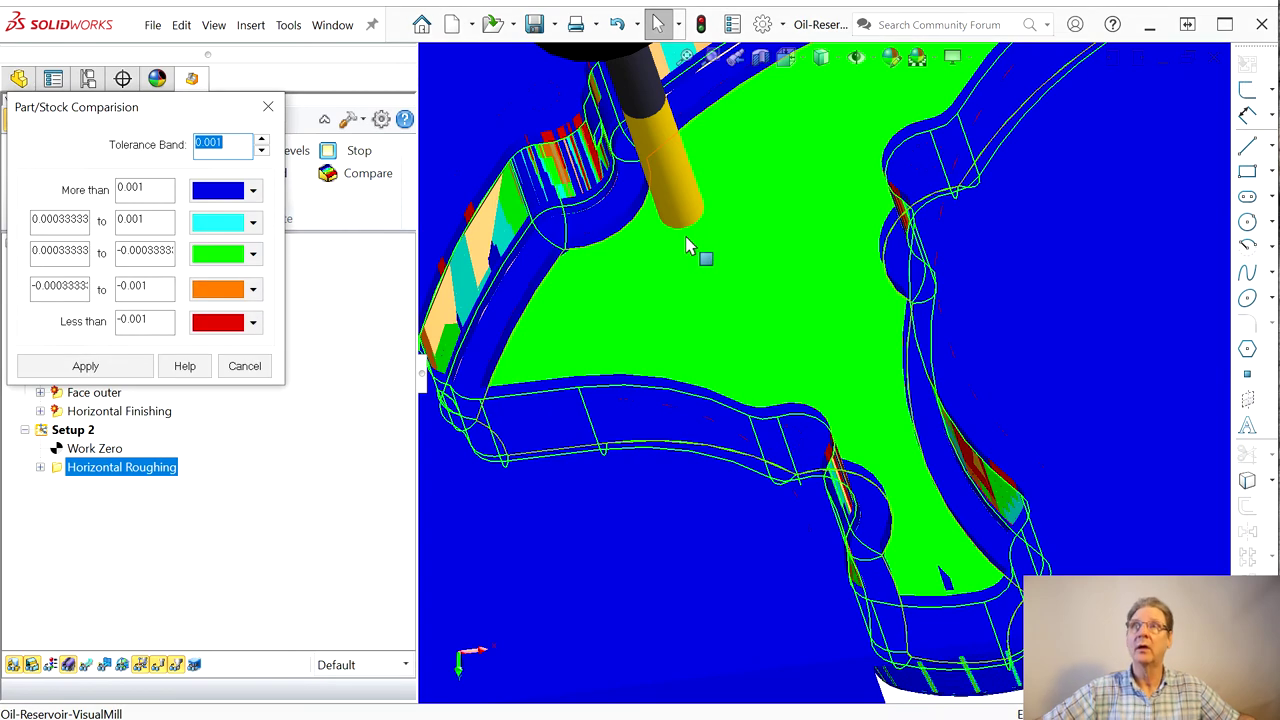
click(270, 107)
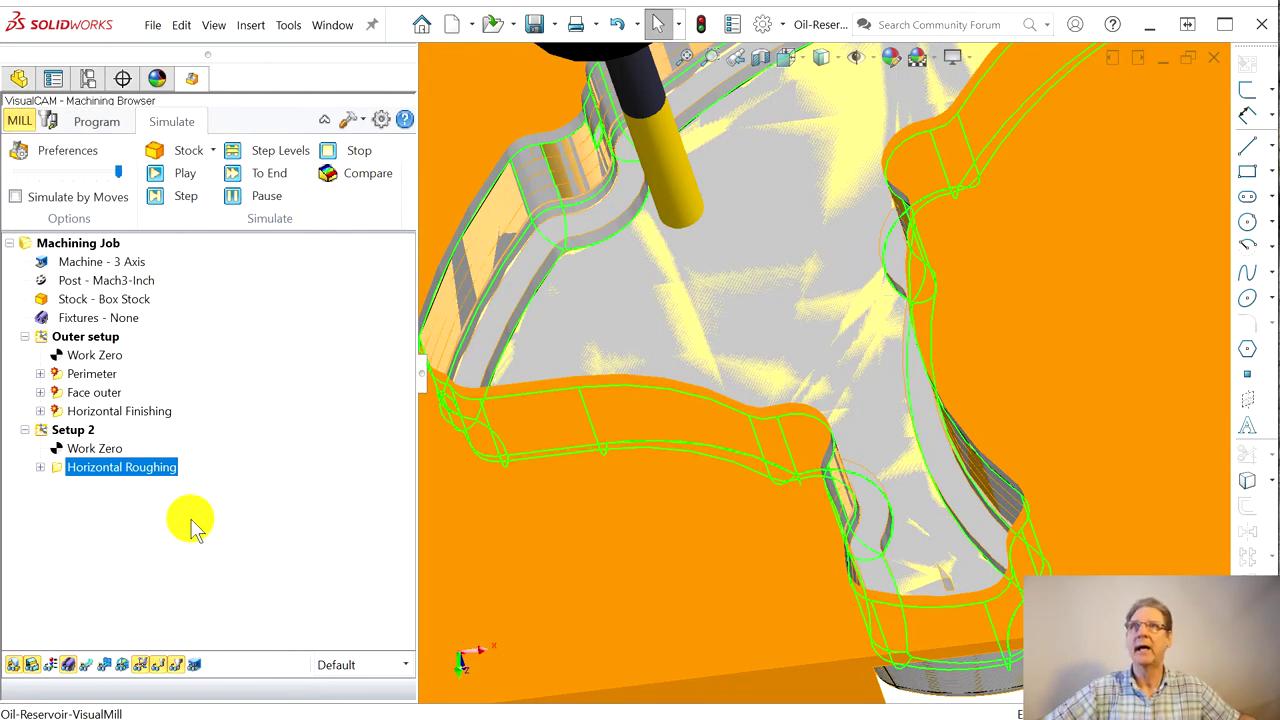
middle_drag(532, 425, 716, 222)
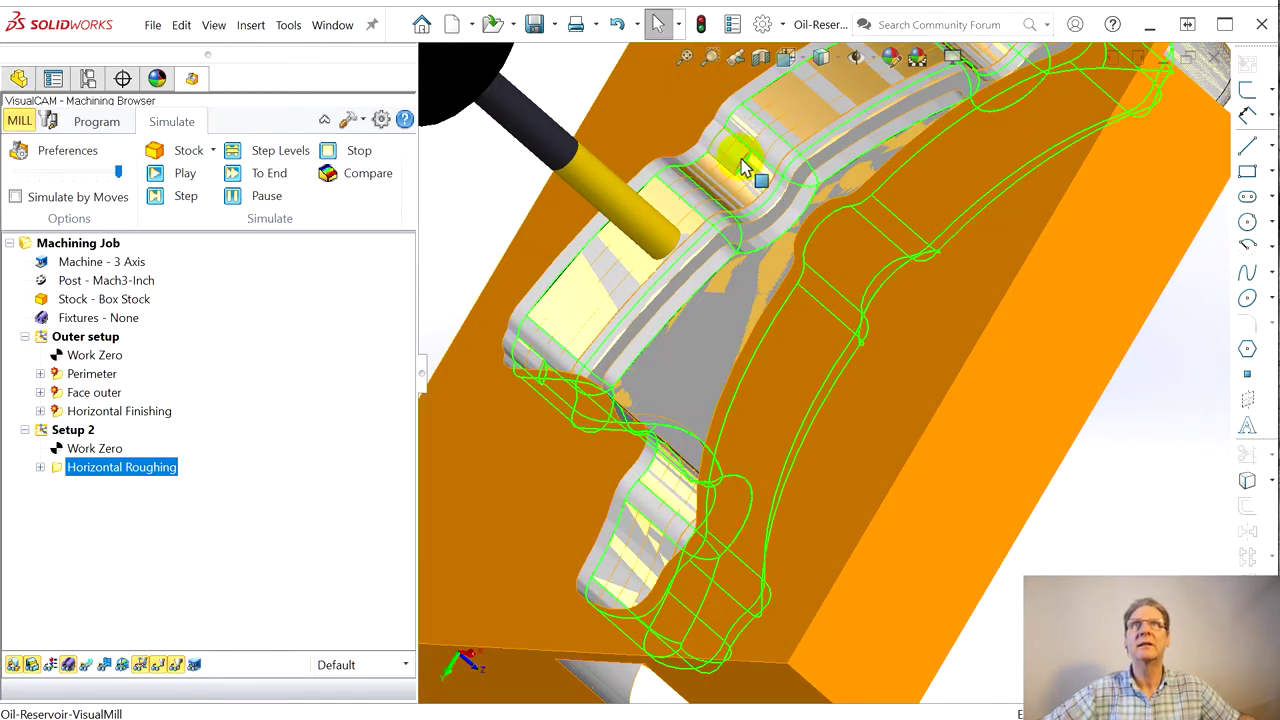
middle_drag(531, 489, 1088, 354)
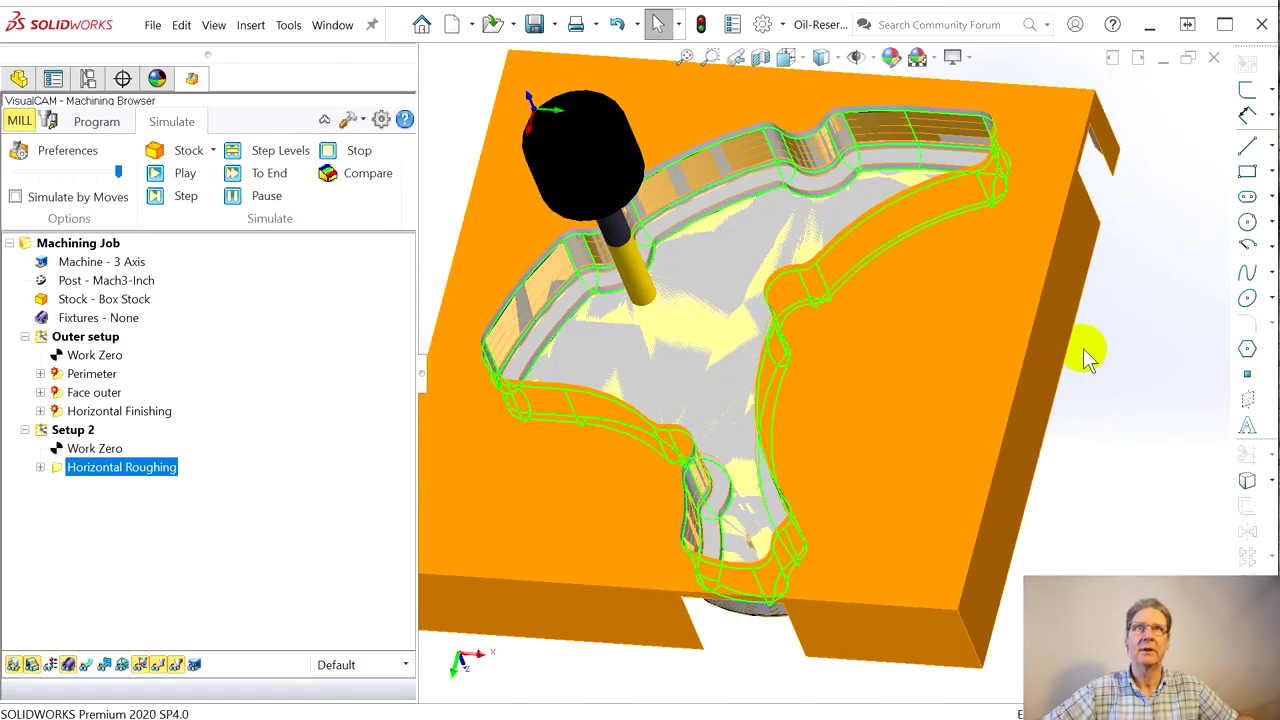
middle_drag(728, 386, 612, 430)
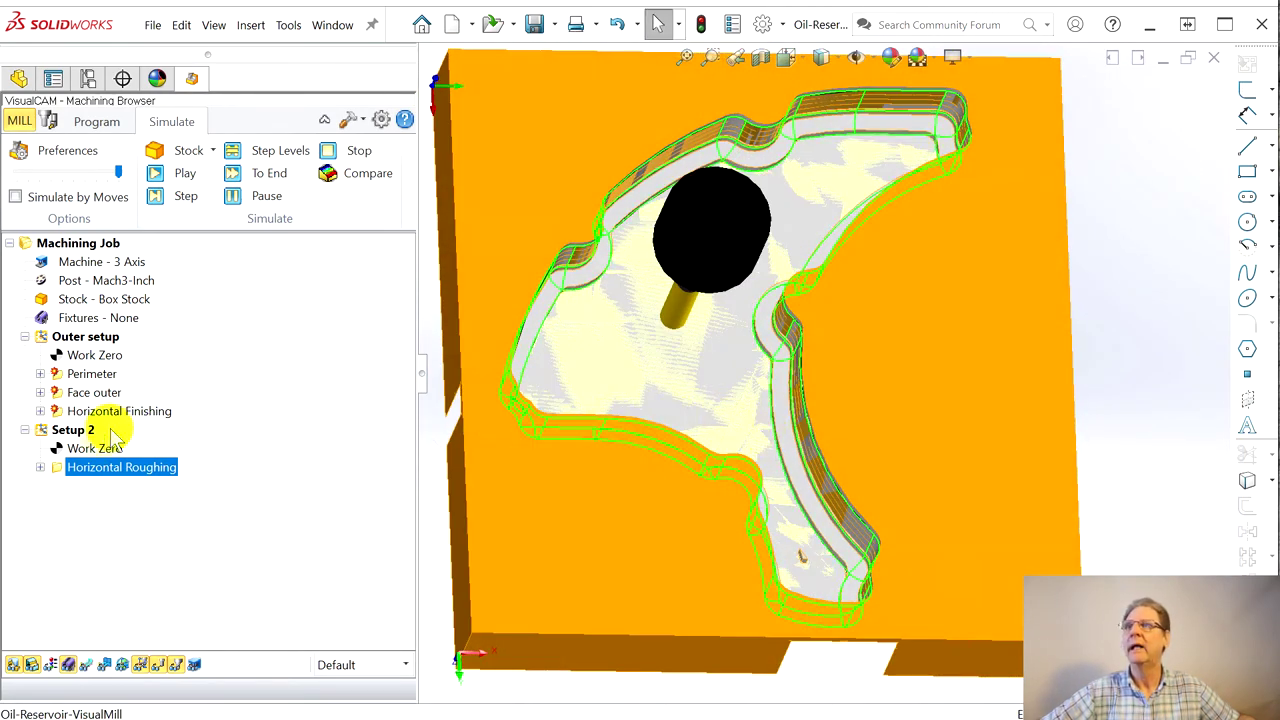
middle_drag(557, 325, 510, 290)
Return to the Program tab and start a new Horizontal Finishing operation from 3 Axis Adv
click(90, 124)
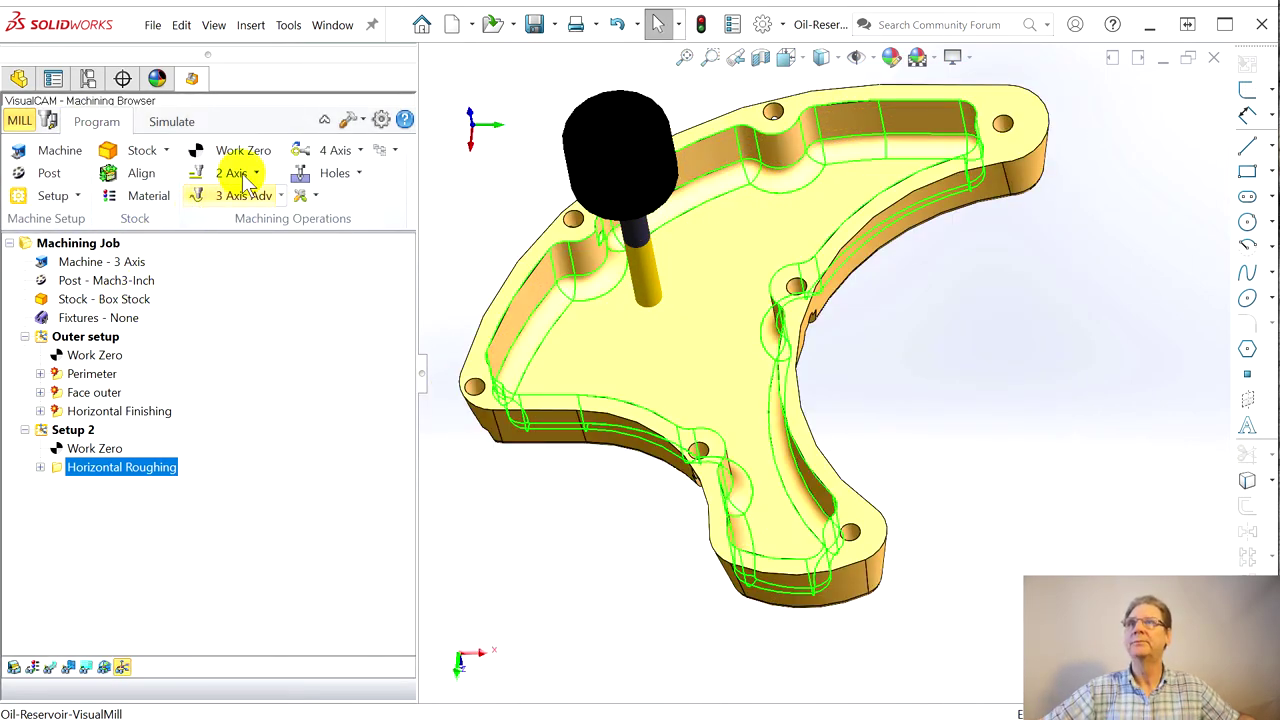
click(280, 196)
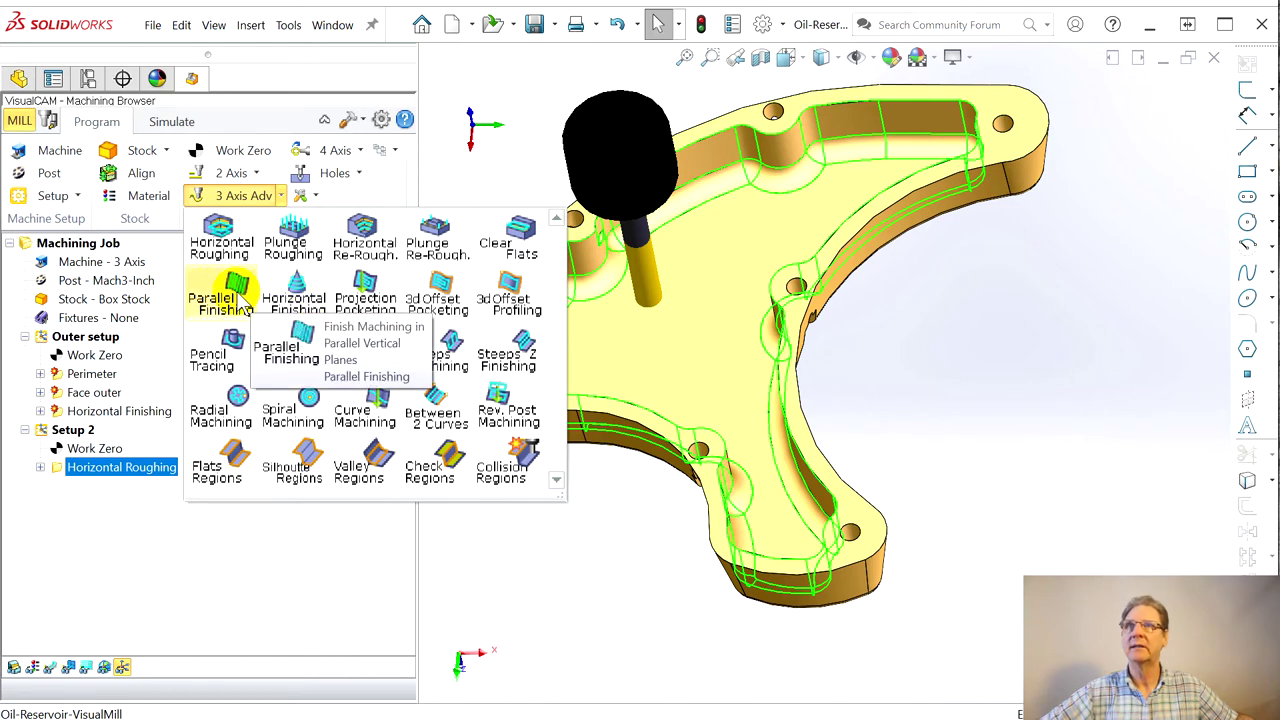
click(296, 291)
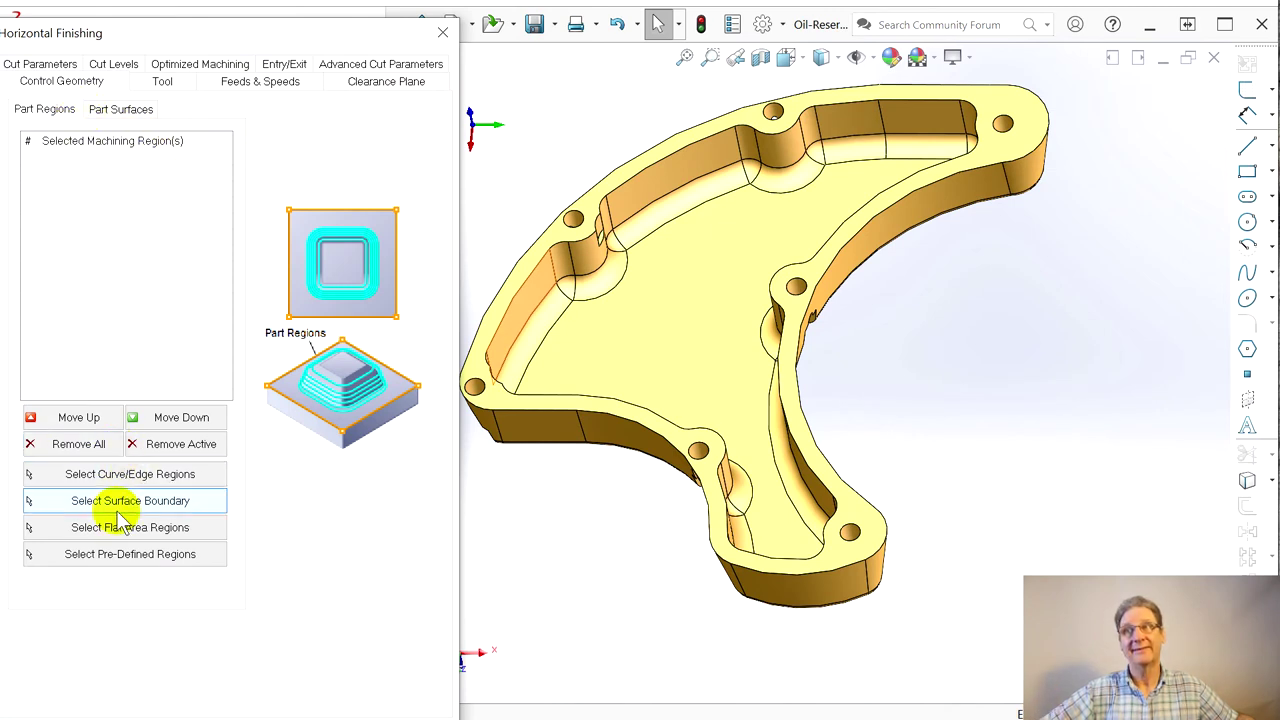
Begin part-surface selection and pick the nearest pocket wall faces
click(112, 112)
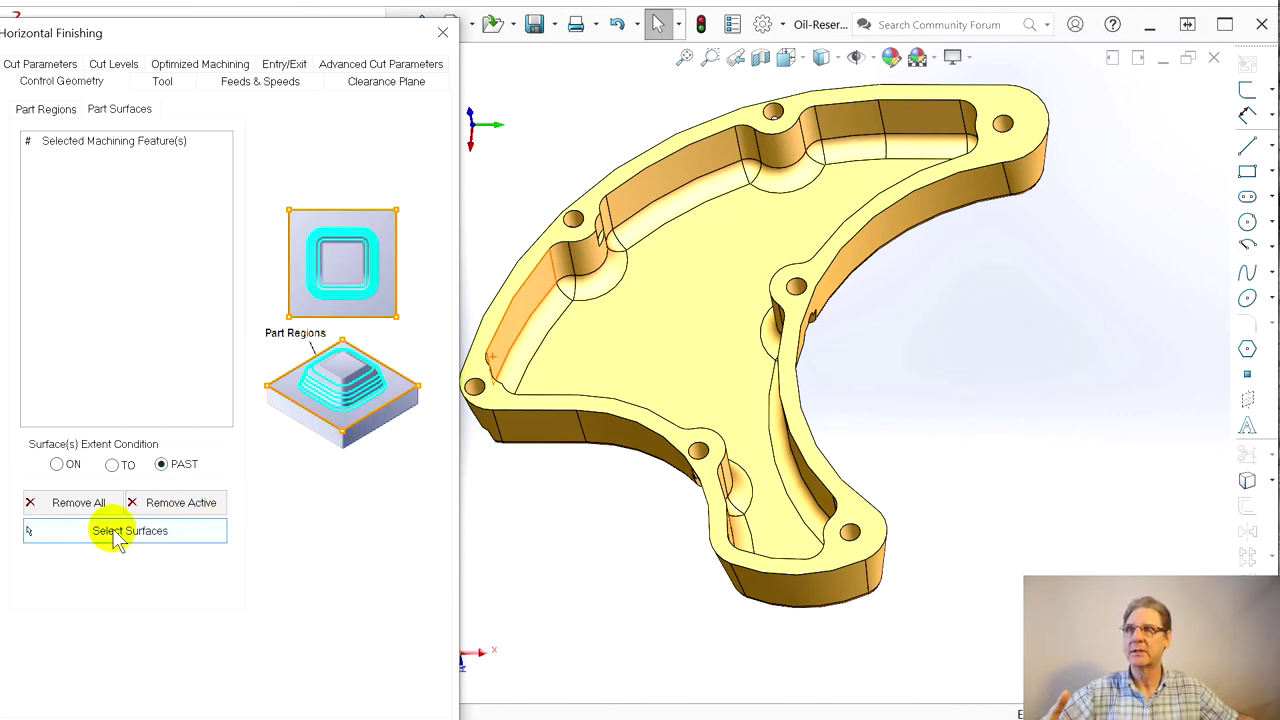
click(557, 324)
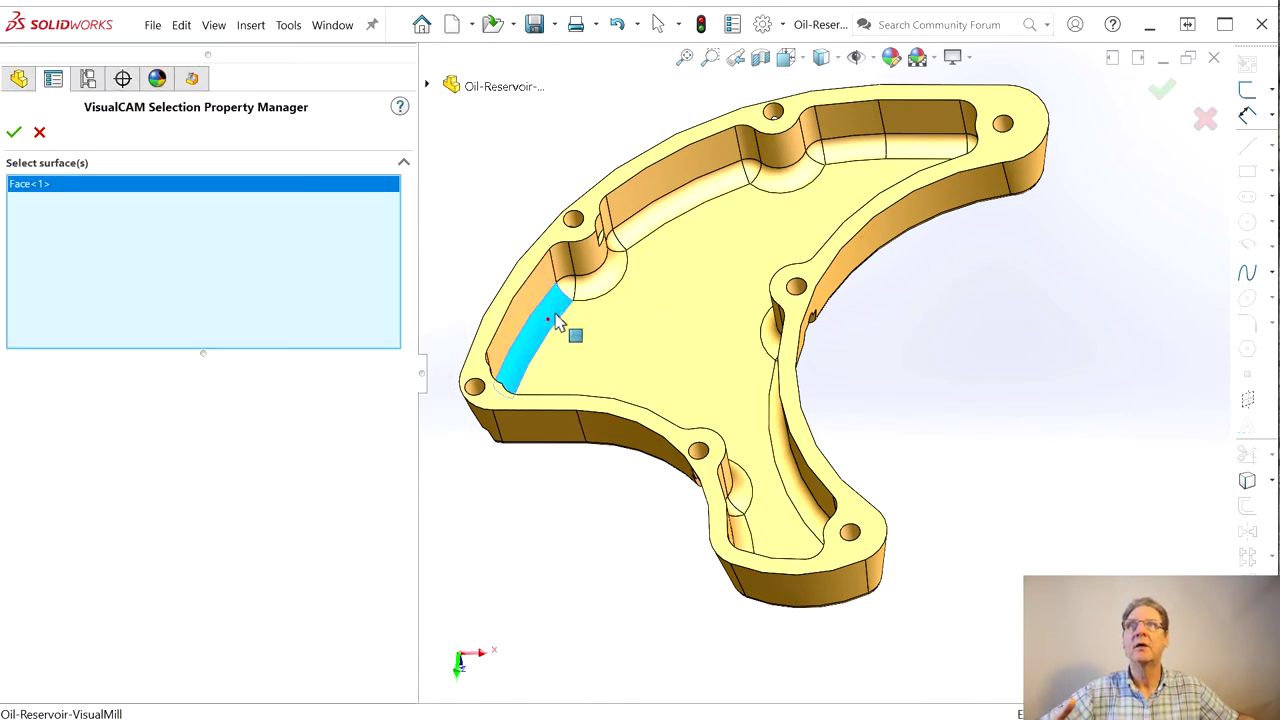
click(586, 287)
click(612, 252)
click(622, 251)
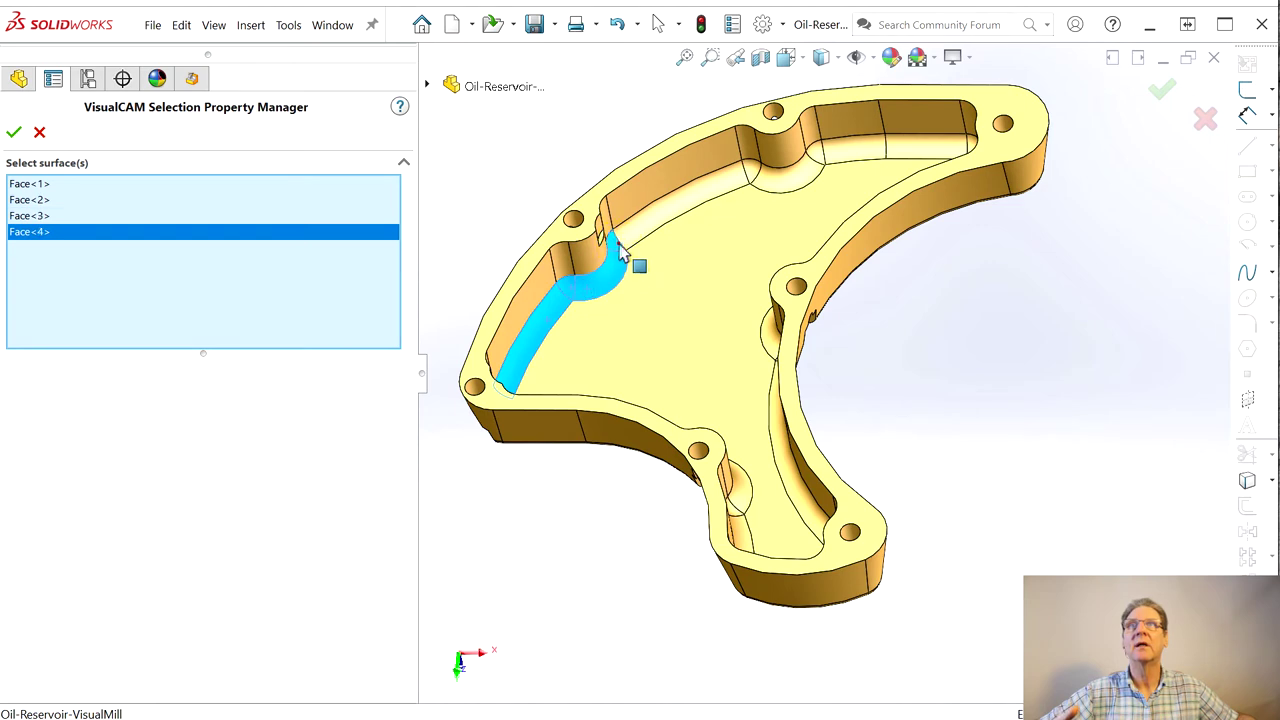
click(635, 245)
click(755, 177)
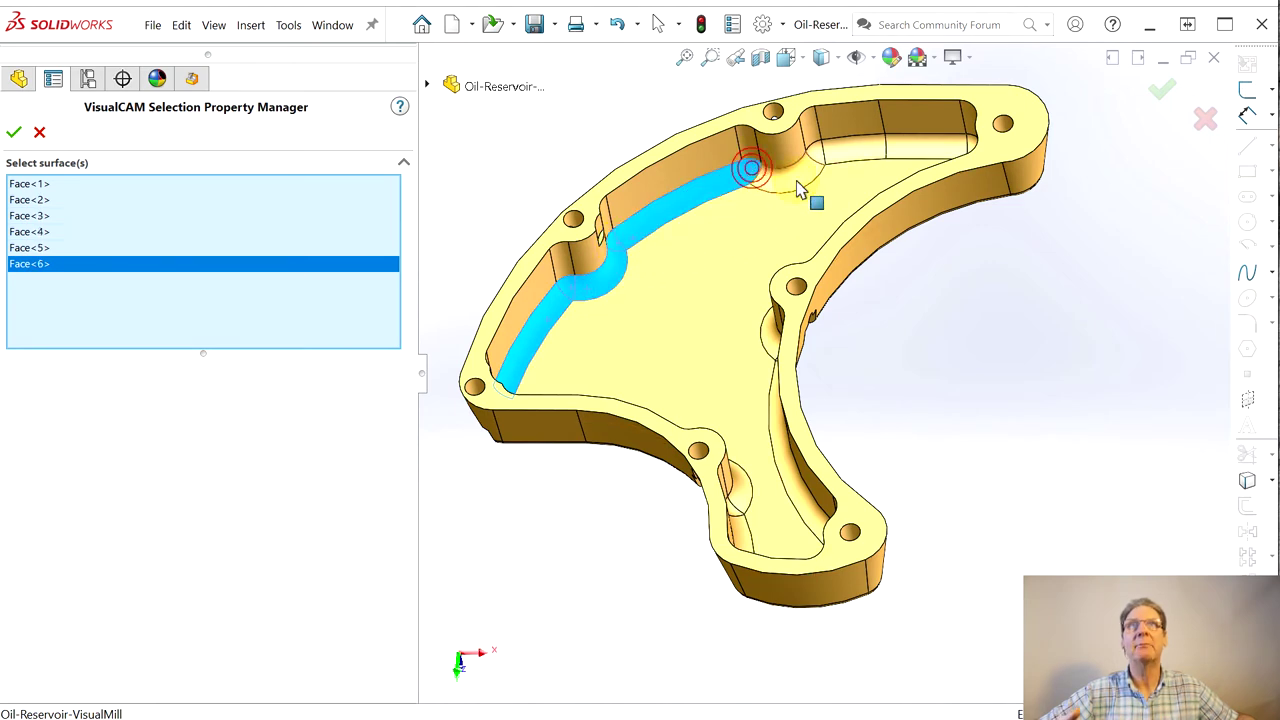
click(812, 171)
click(850, 162)
click(865, 158)
Orbit around the part and add the far and side pocket wall faces
middle_drag(763, 251, 830, 293)
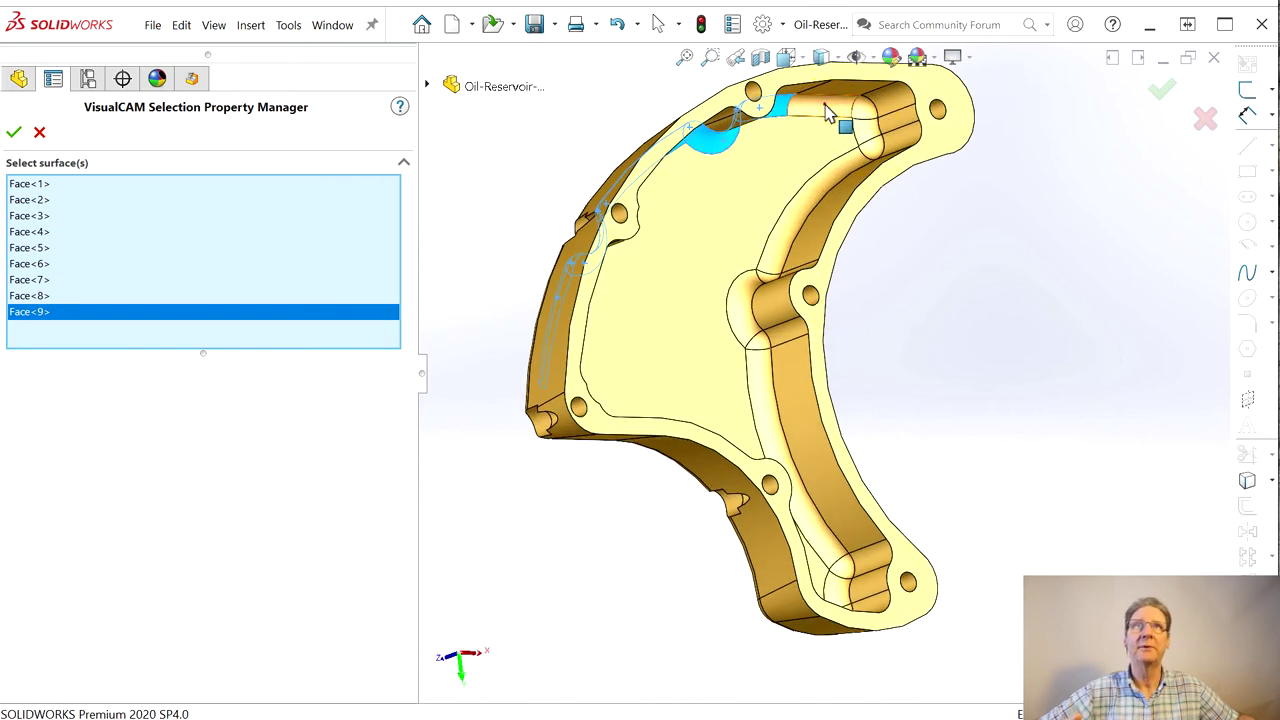
click(864, 120)
click(866, 126)
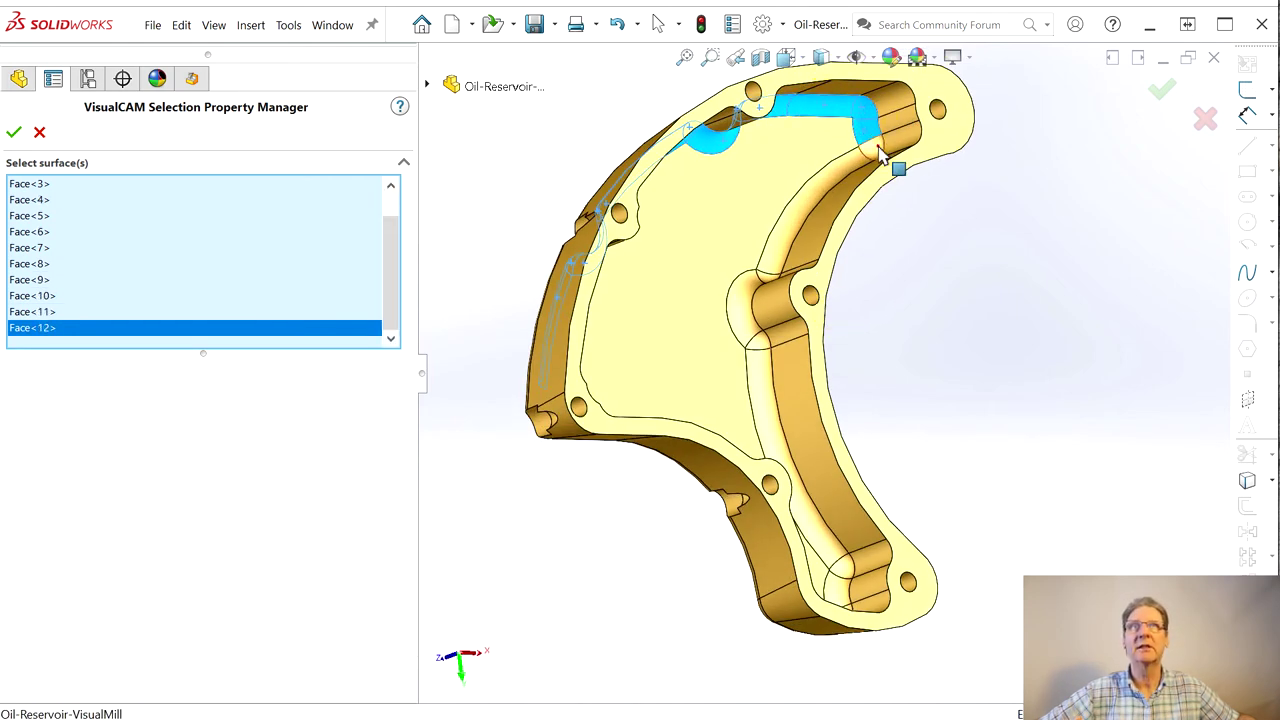
middle_drag(826, 208, 820, 294)
click(840, 145)
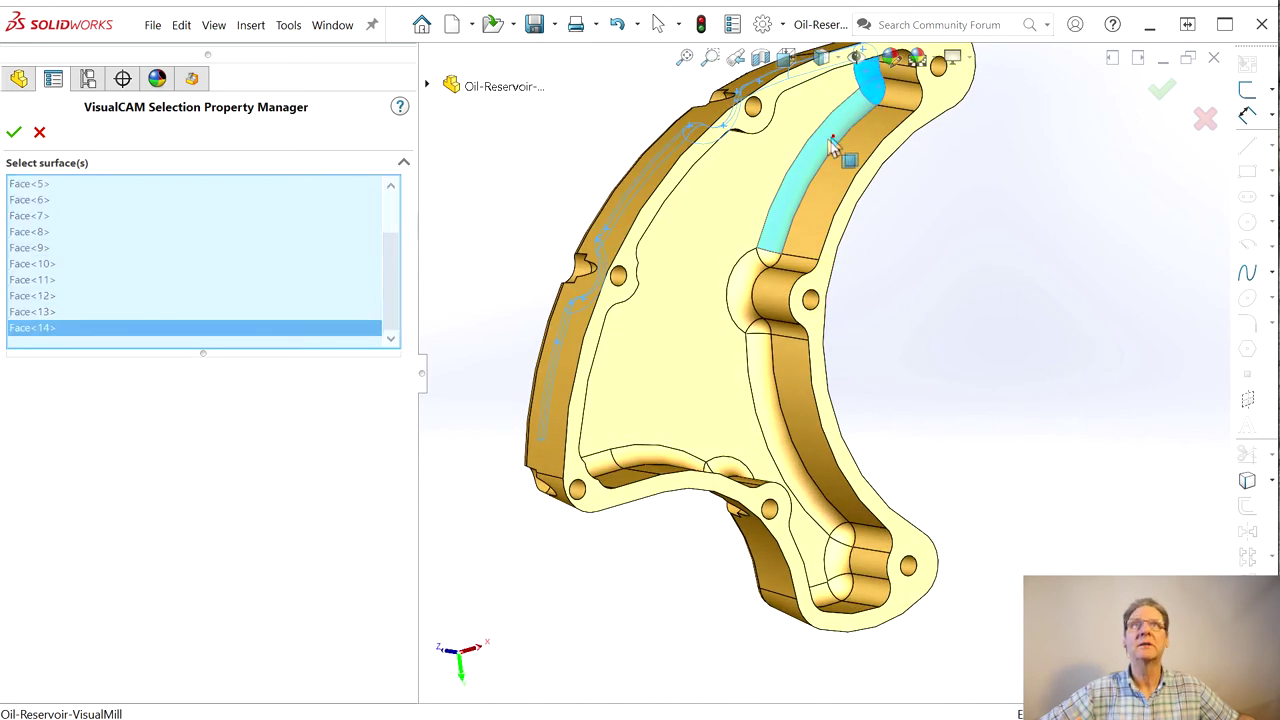
click(765, 298)
click(762, 364)
middle_drag(770, 410, 775, 462)
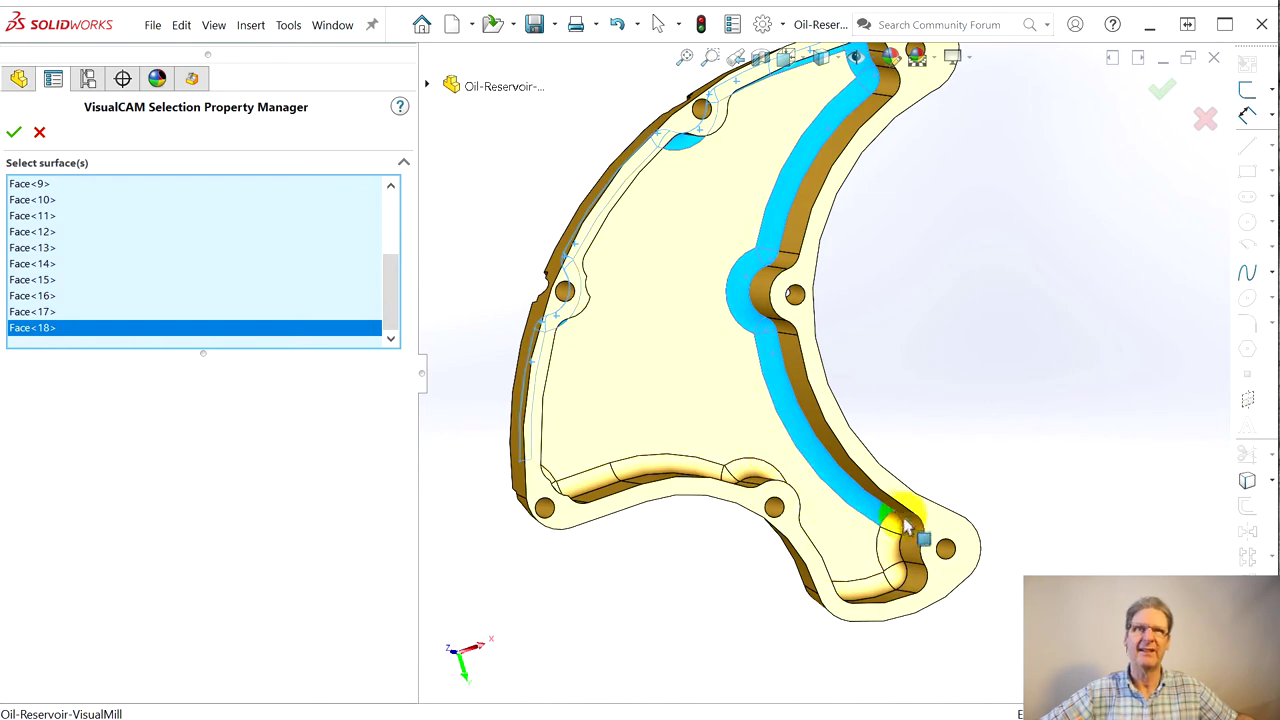
click(891, 566)
click(893, 576)
Add the lower walls, the inside fillet and remaining faces, then confirm all 32 surfaces
middle_drag(940, 519, 894, 534)
click(888, 568)
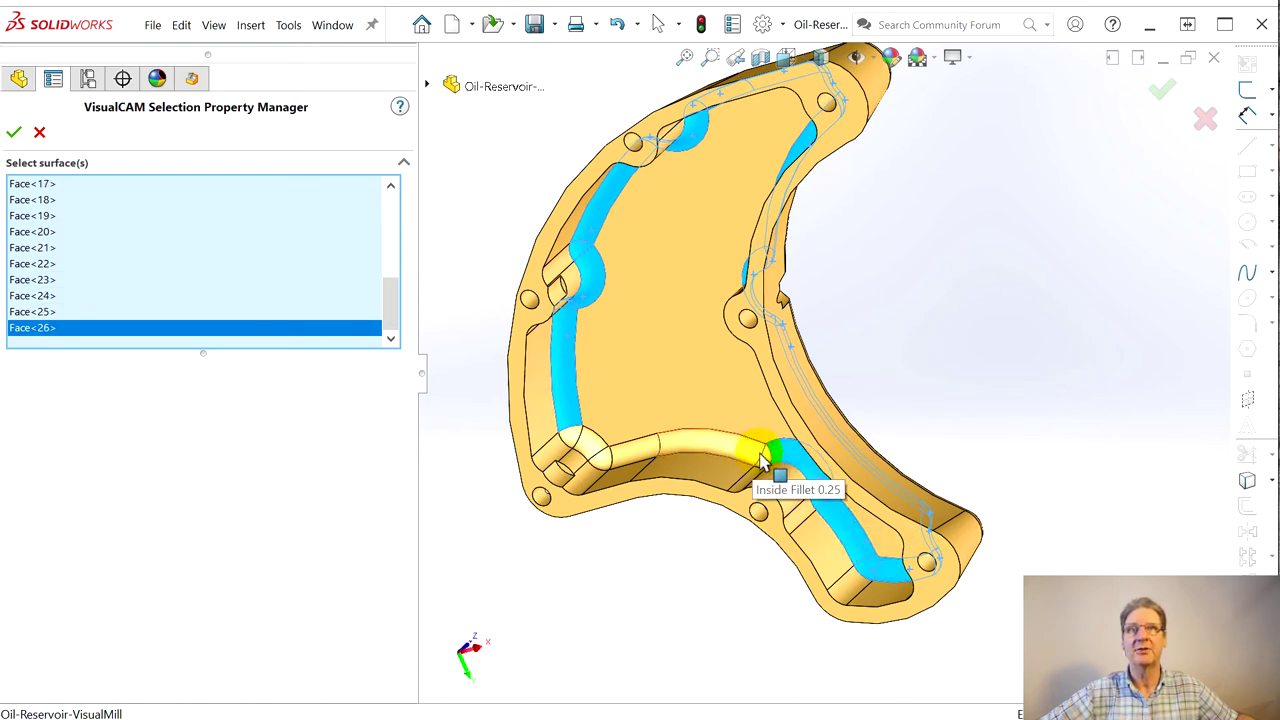
click(737, 460)
middle_drag(651, 374, 683, 422)
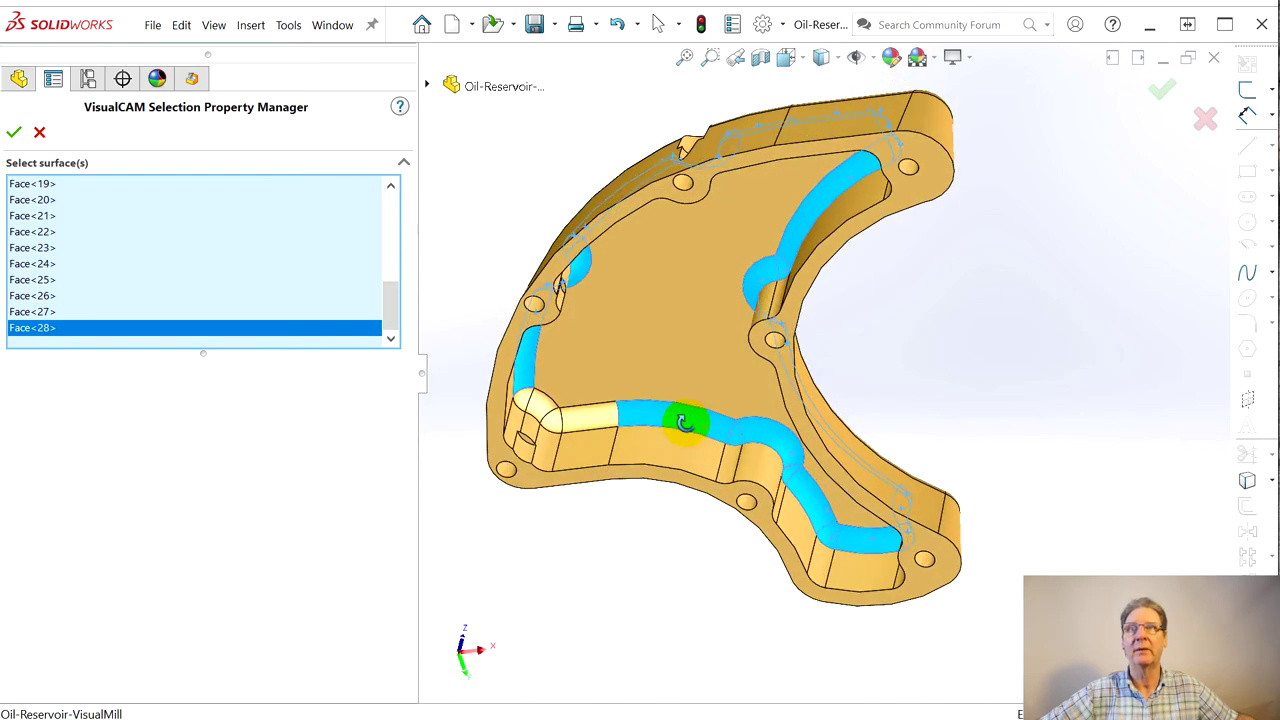
click(594, 421)
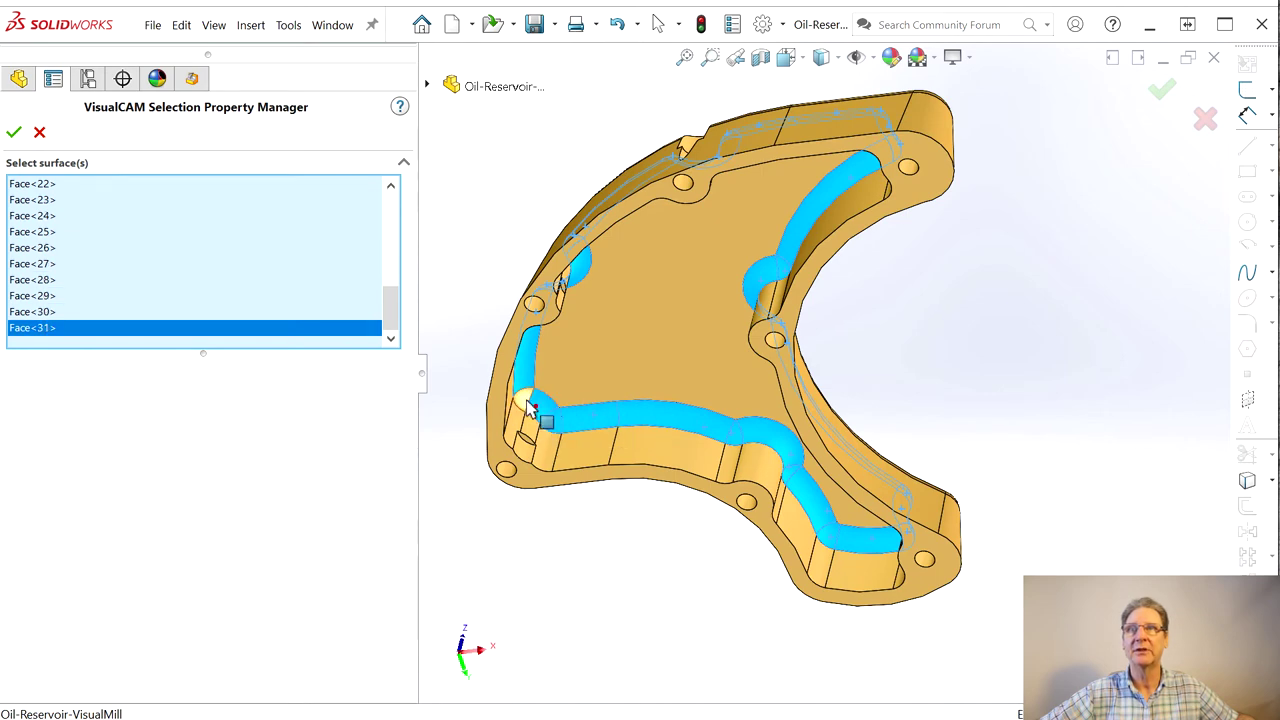
middle_drag(583, 408, 735, 160)
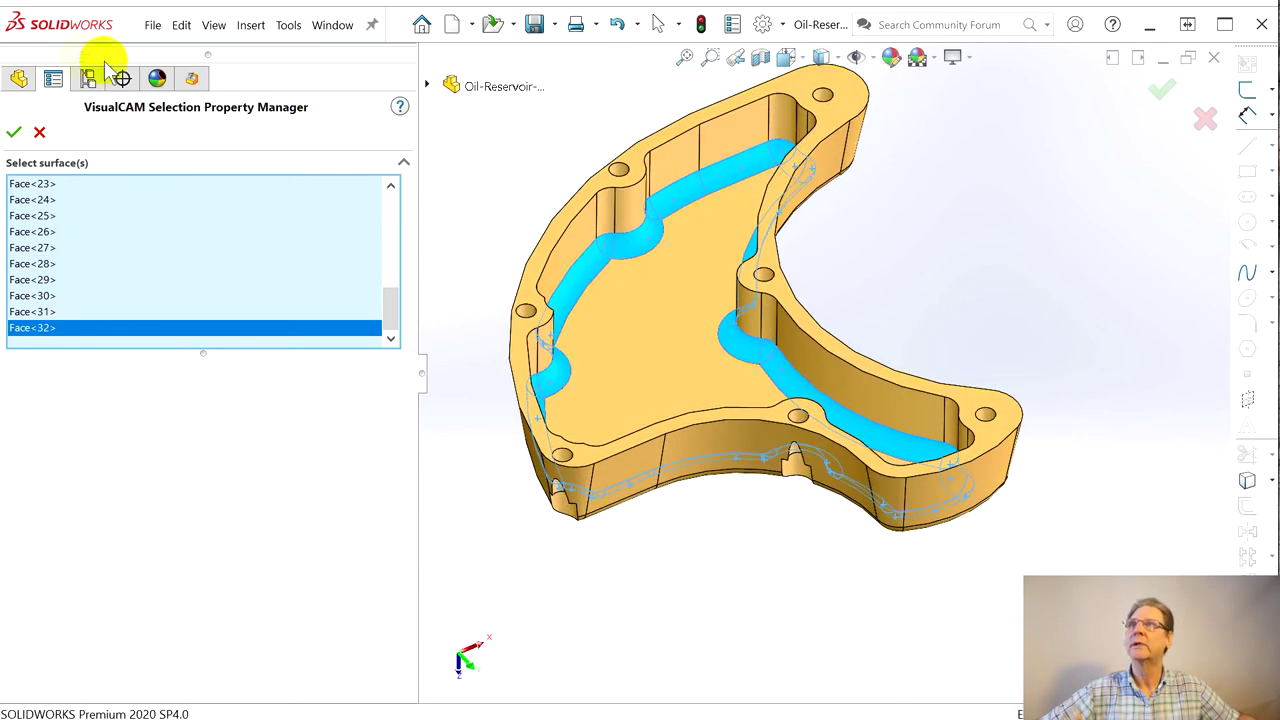
click(14, 136)
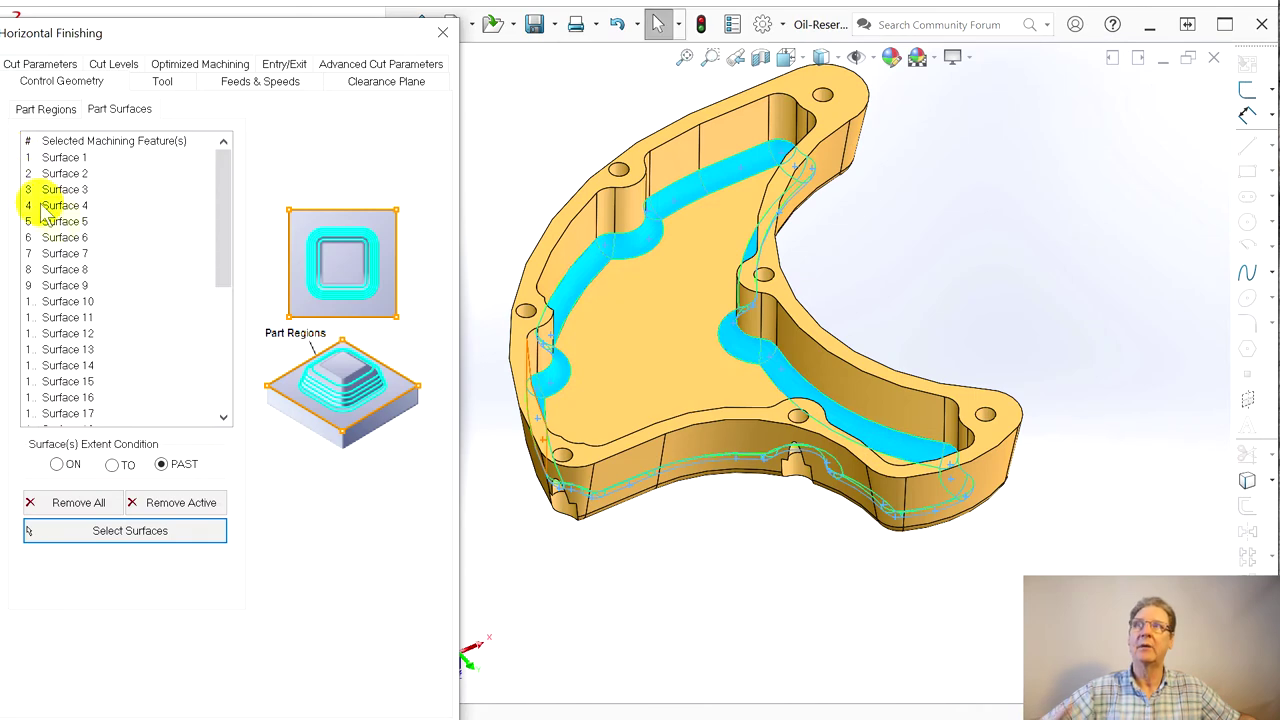
Assign the 250 2 FL (1.45 Loc) tool to the finishing operation
click(158, 80)
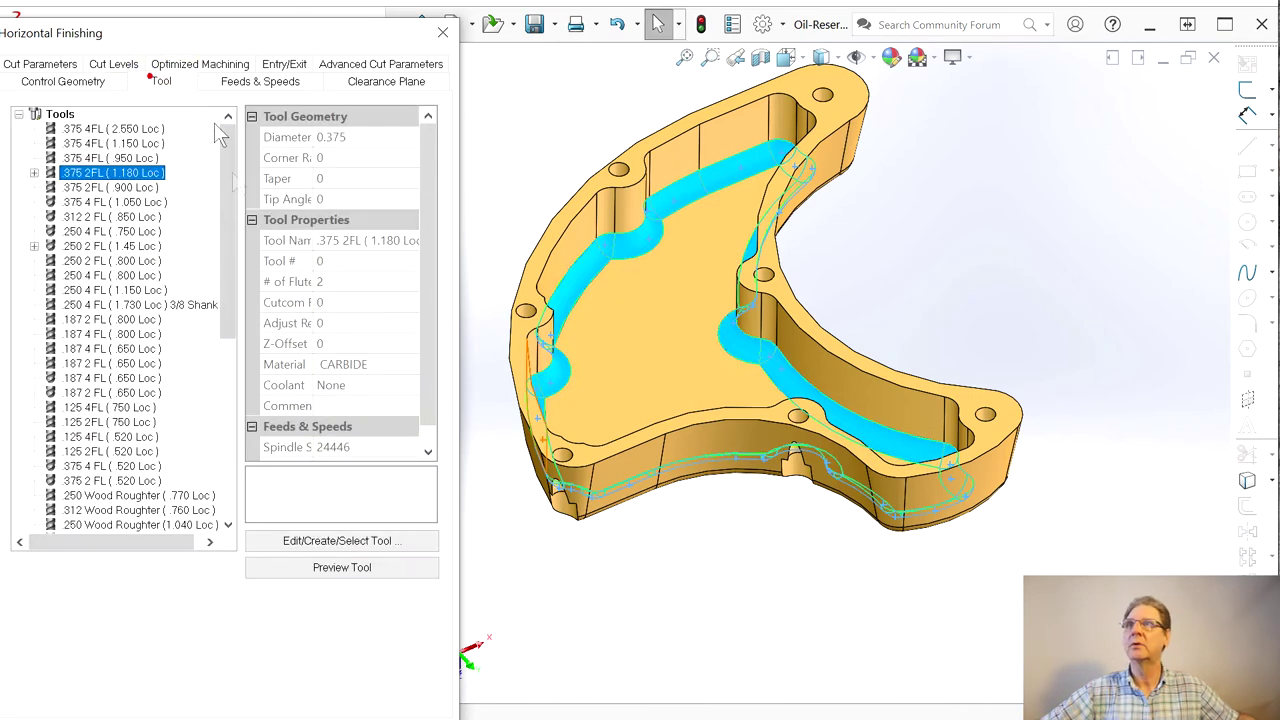
click(100, 246)
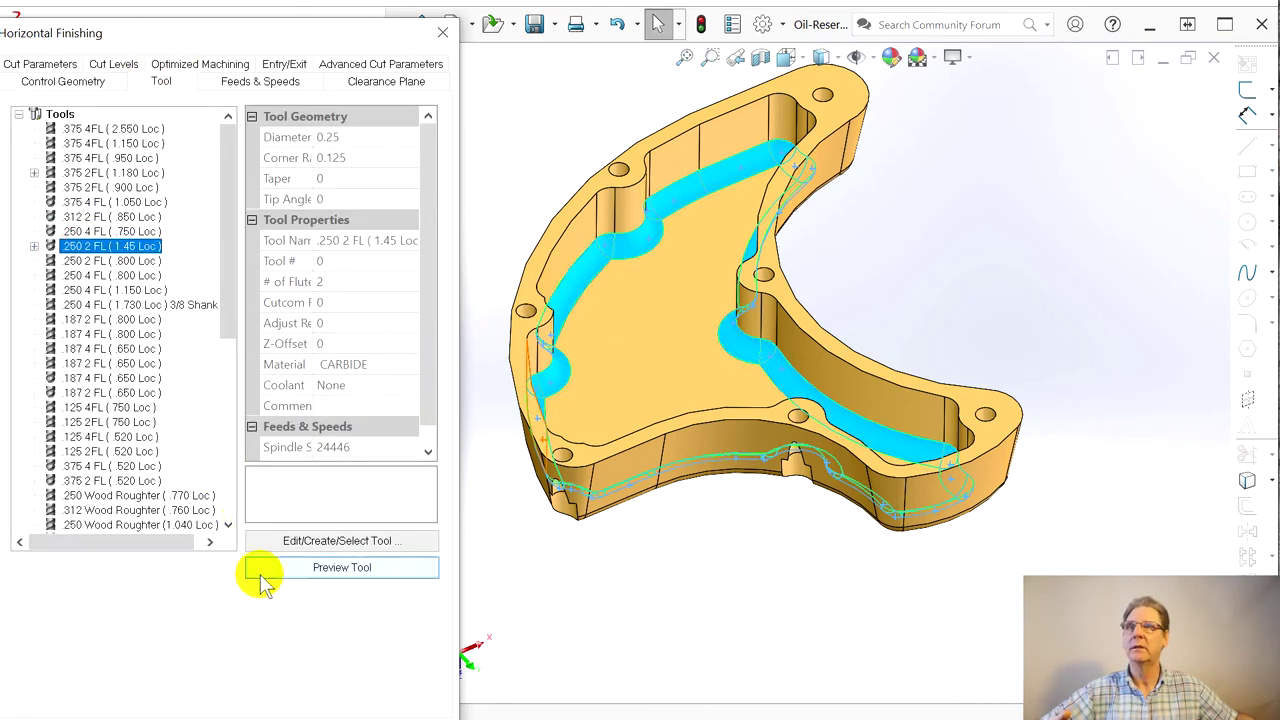
click(258, 81)
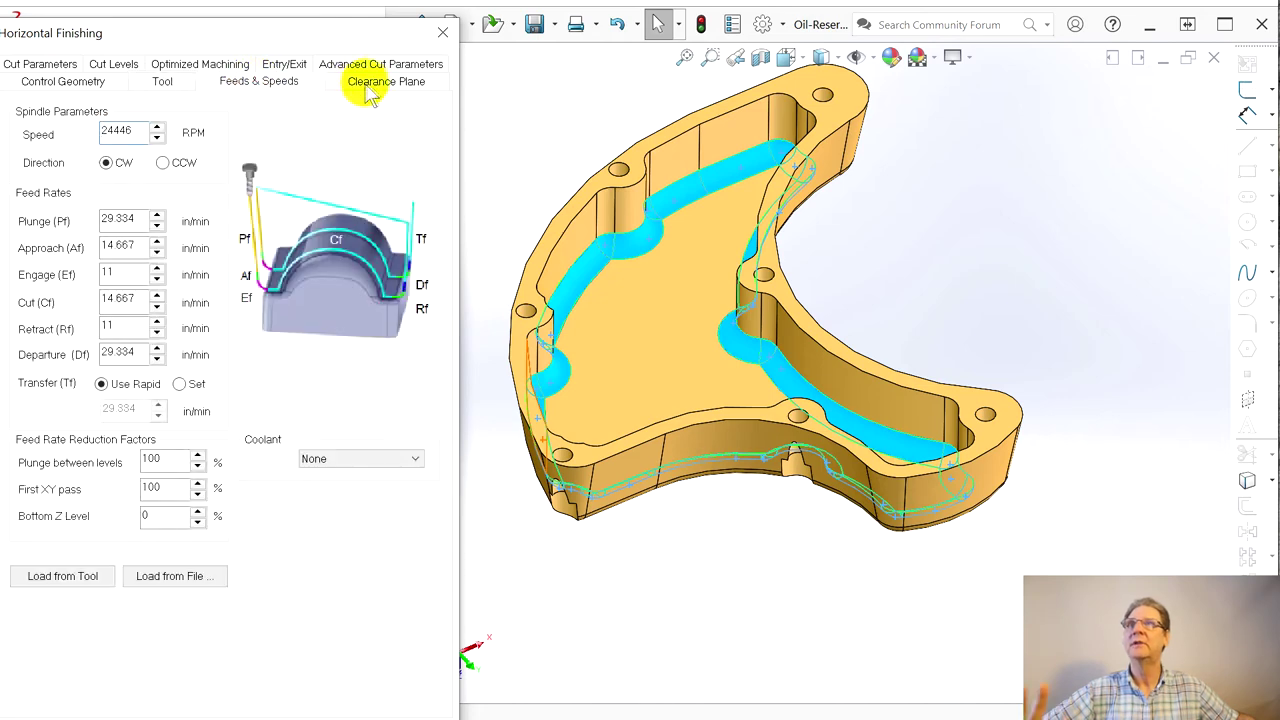
click(370, 84)
Turn on Perform Arc Fitting with a 0.0001 tolerance
click(381, 64)
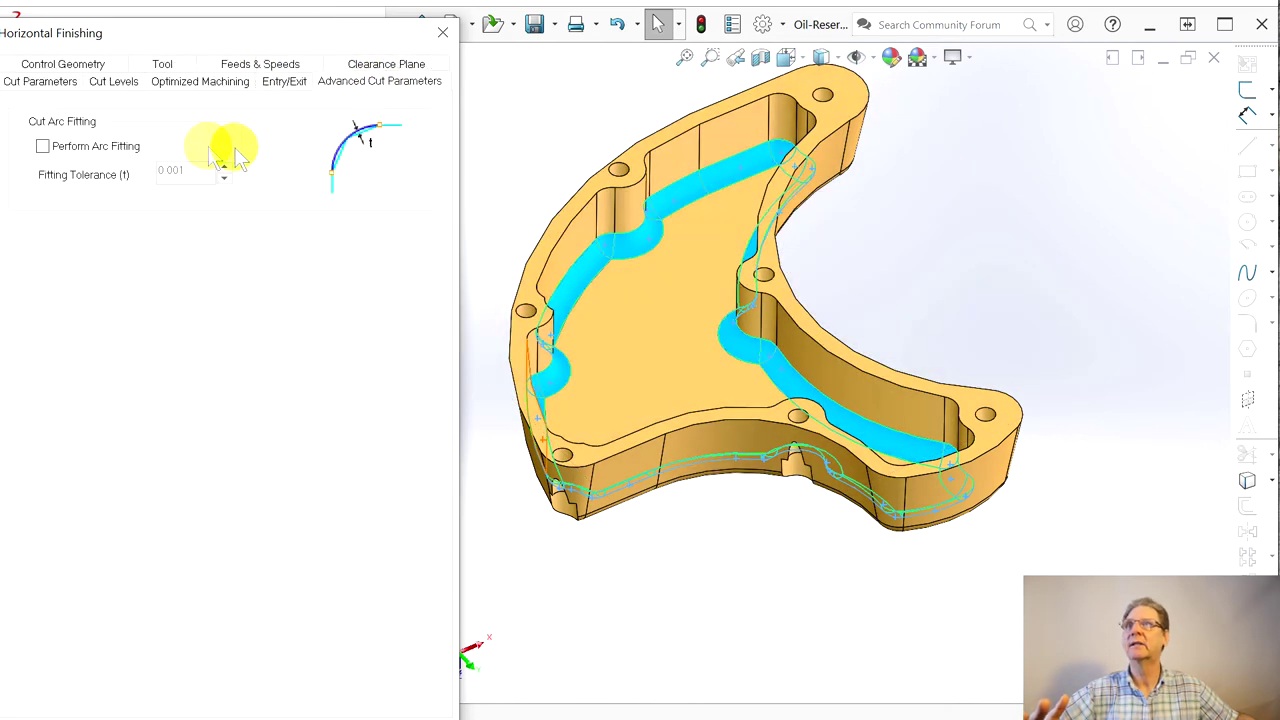
click(43, 143)
click(171, 171)
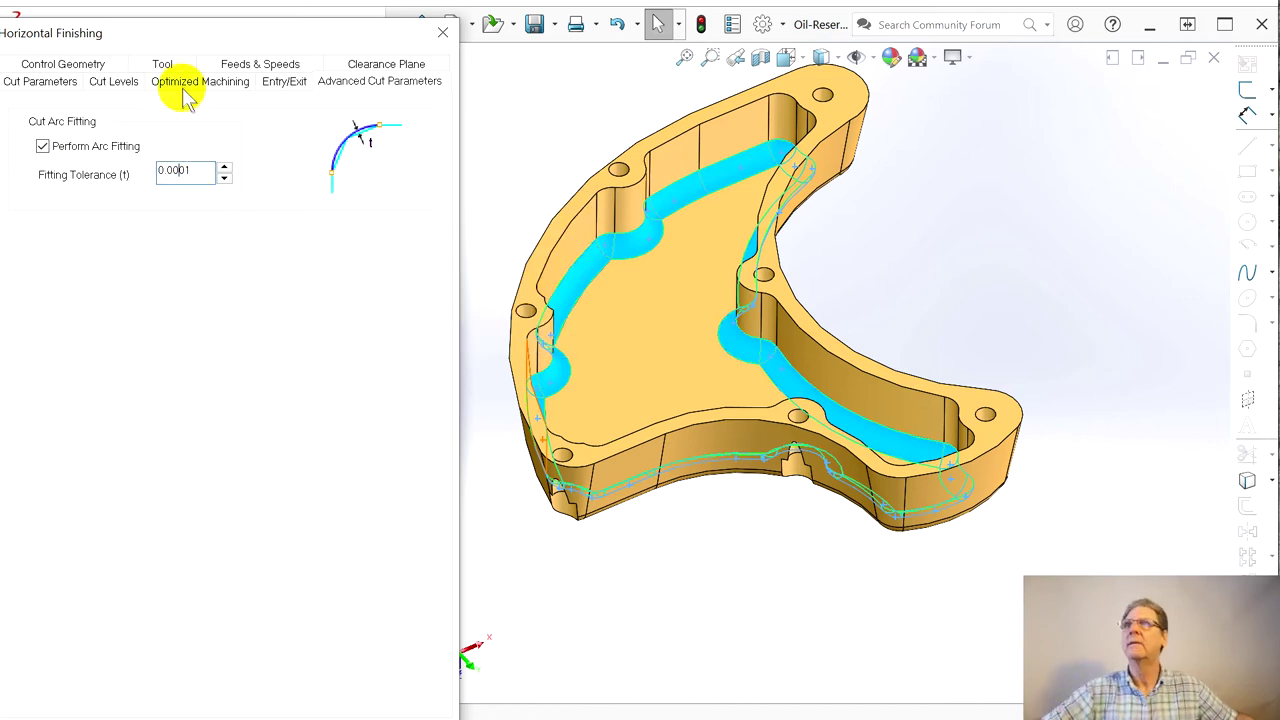
Enable the Top (T) cut level limit
click(281, 84)
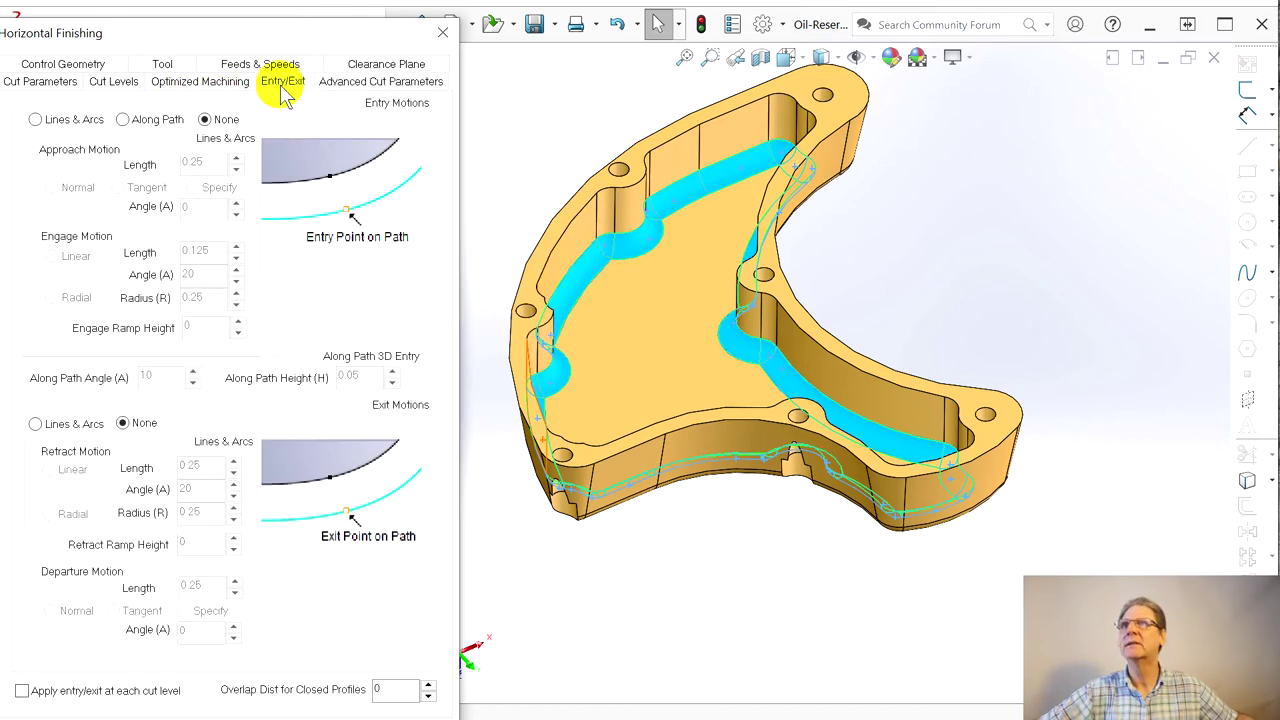
click(196, 86)
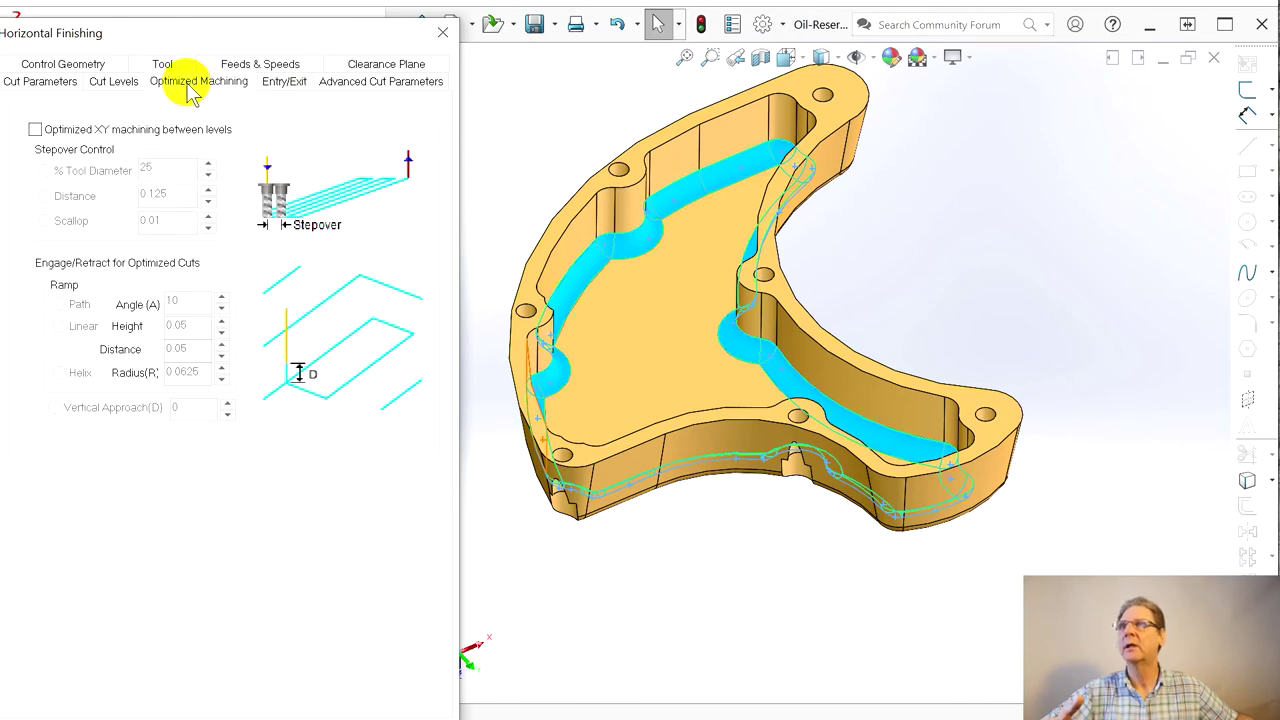
click(122, 81)
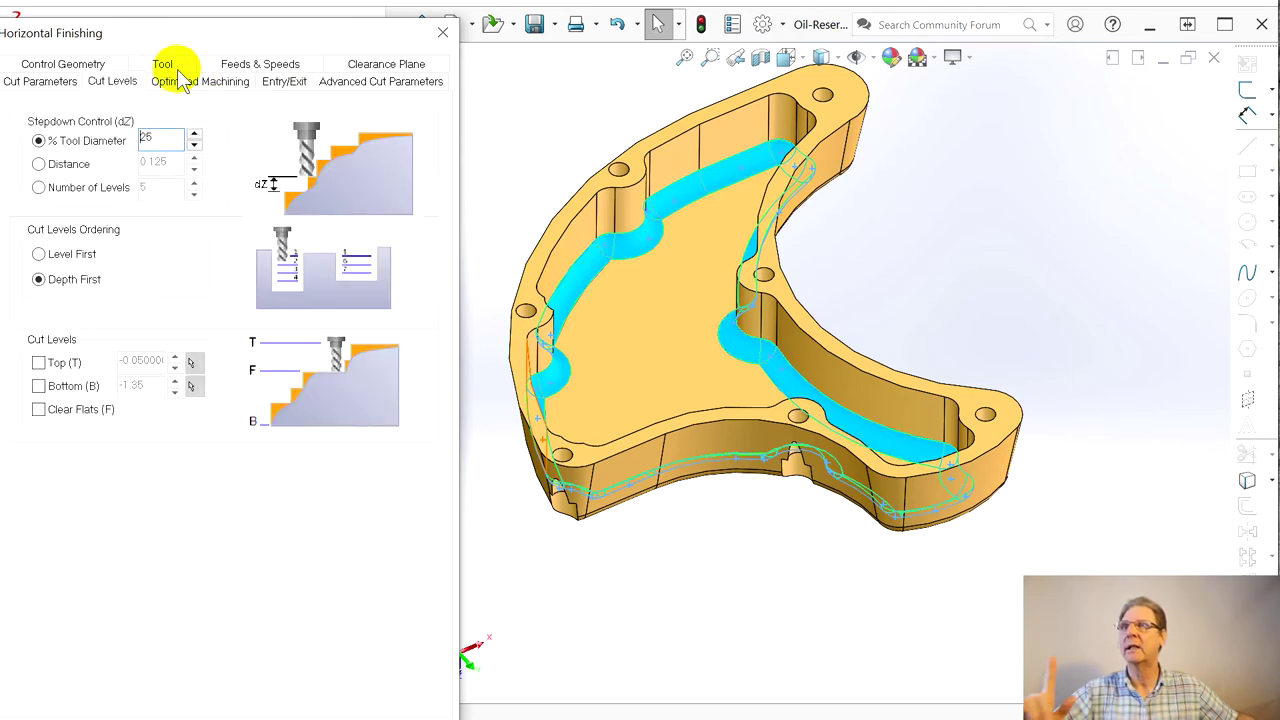
click(38, 363)
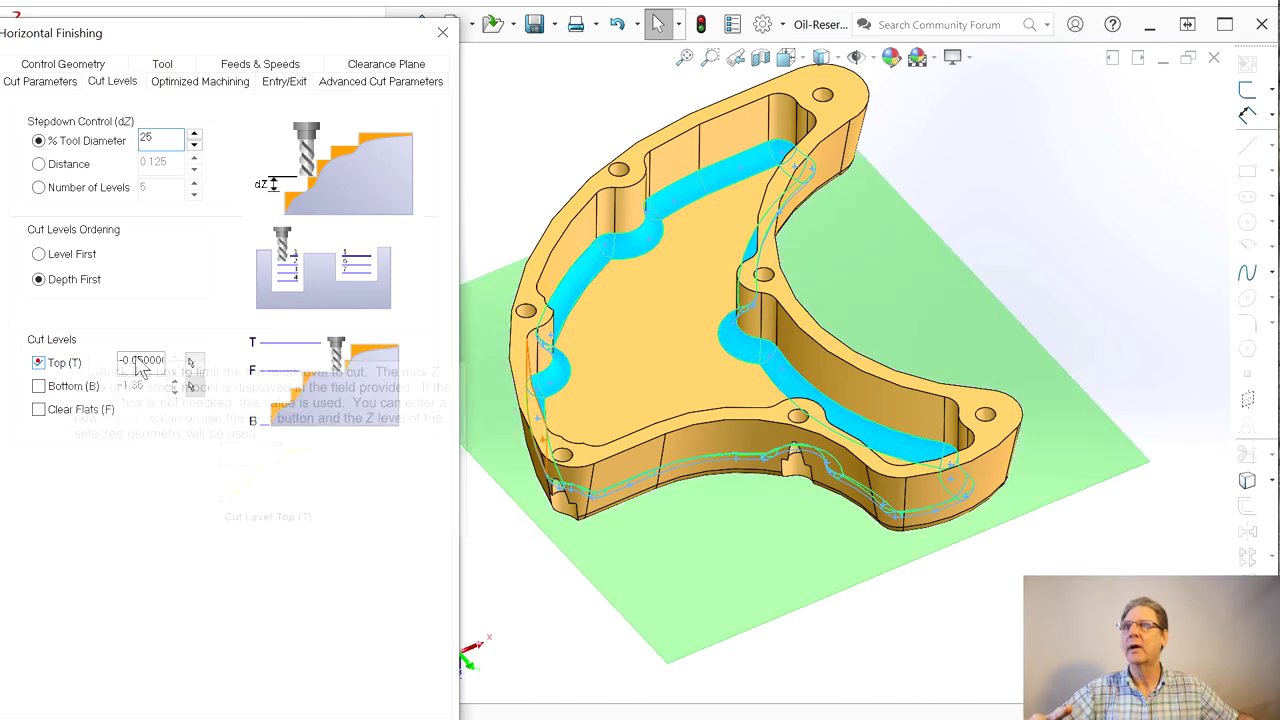
Set the Top cut level to 0.5 by picking a point on the pocket
click(598, 252)
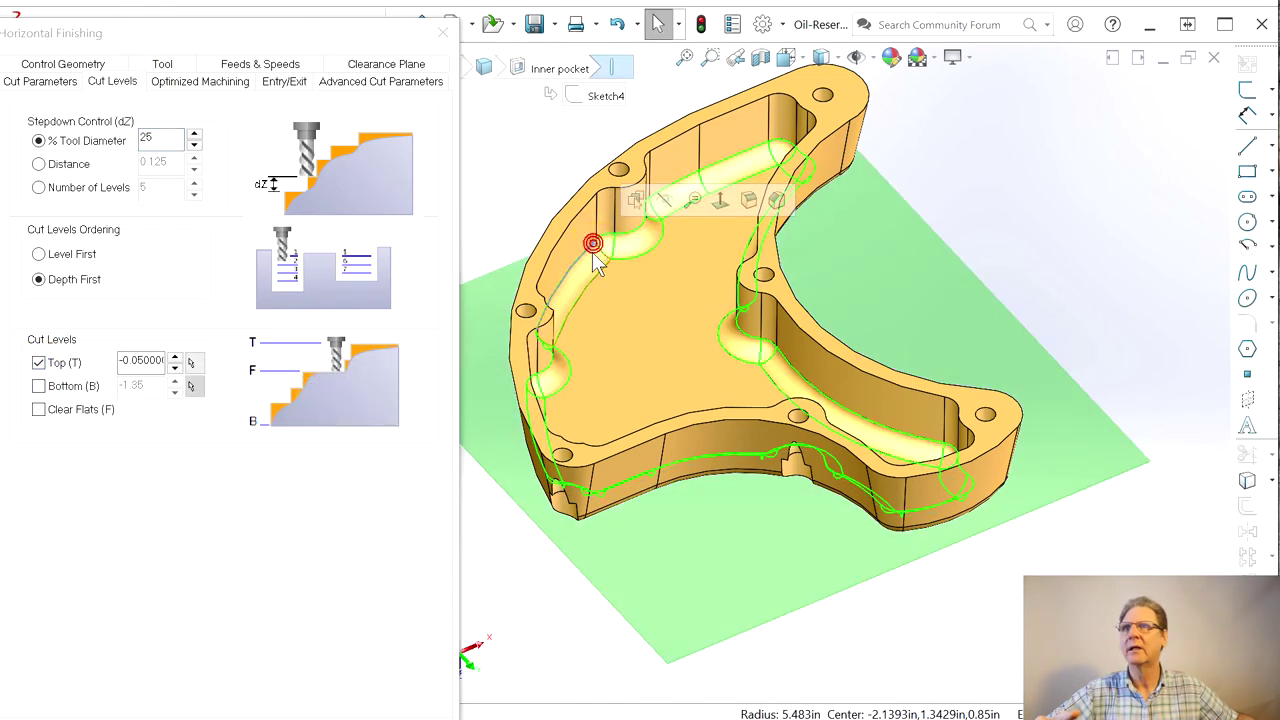
click(191, 362)
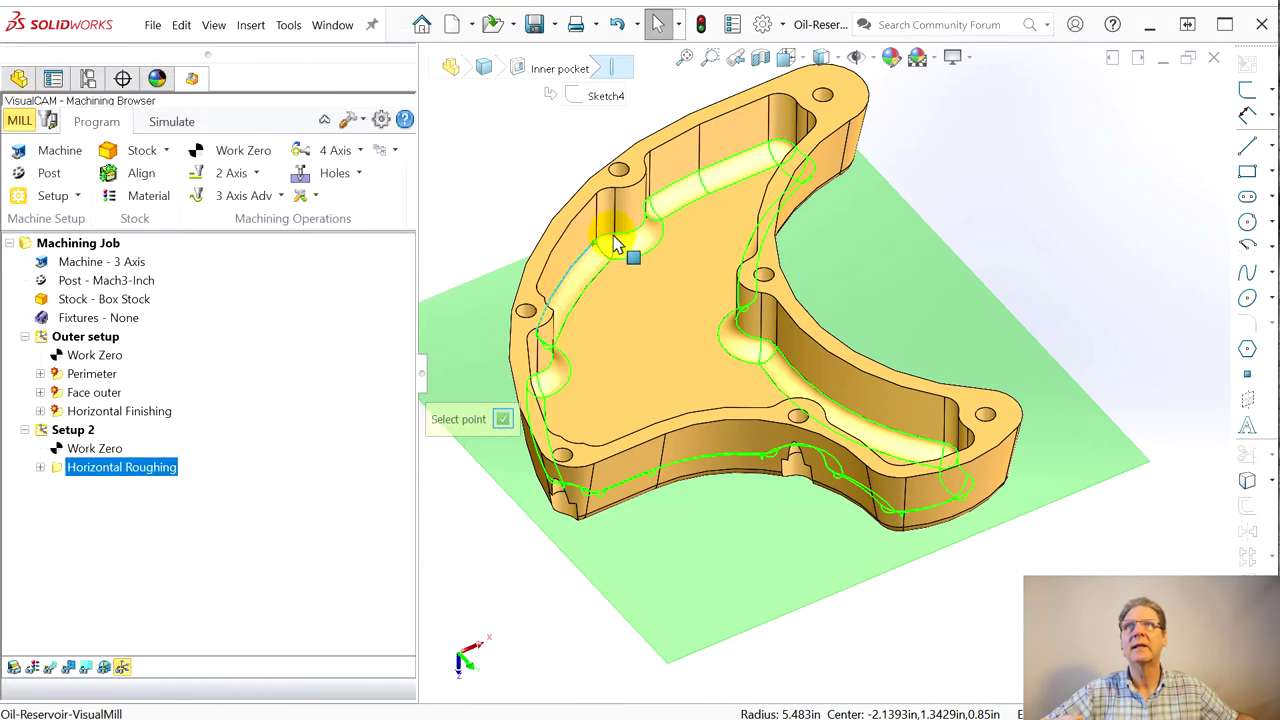
click(601, 243)
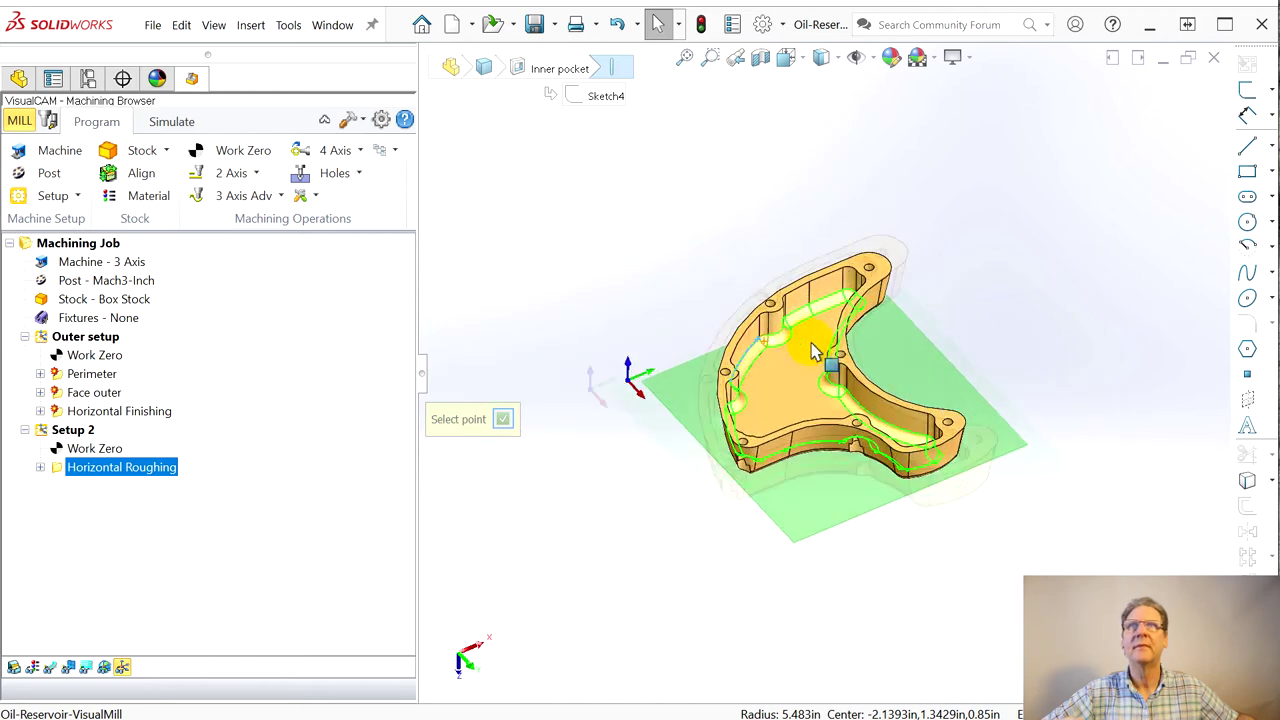
scroll(714, 366, down, 6)
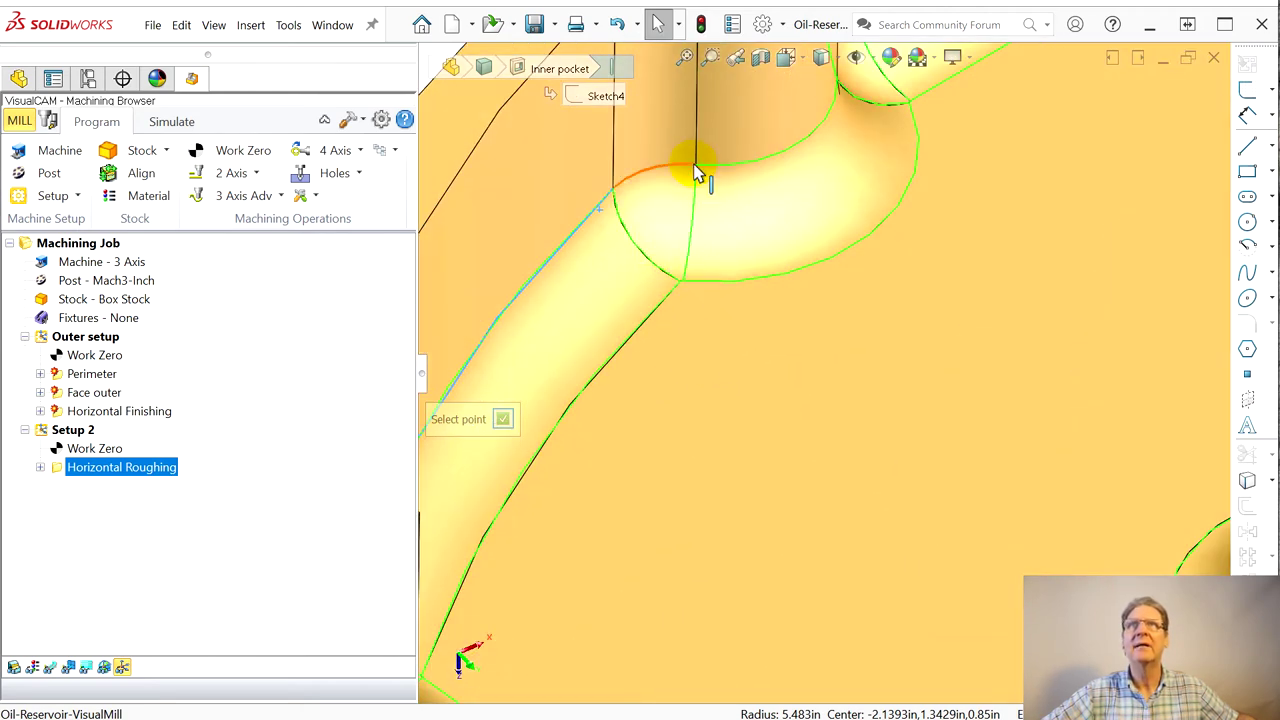
click(698, 172)
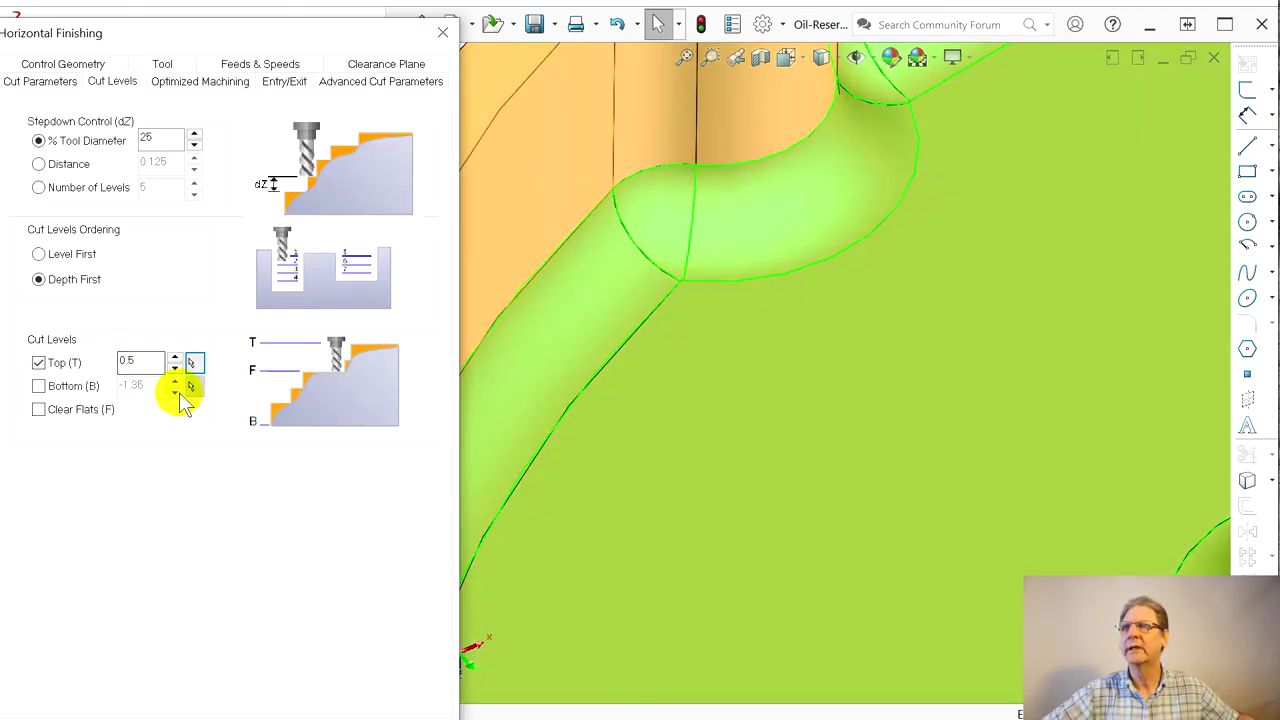
Enable the Bottom cut level and pick a point setting it to 0.25
click(38, 386)
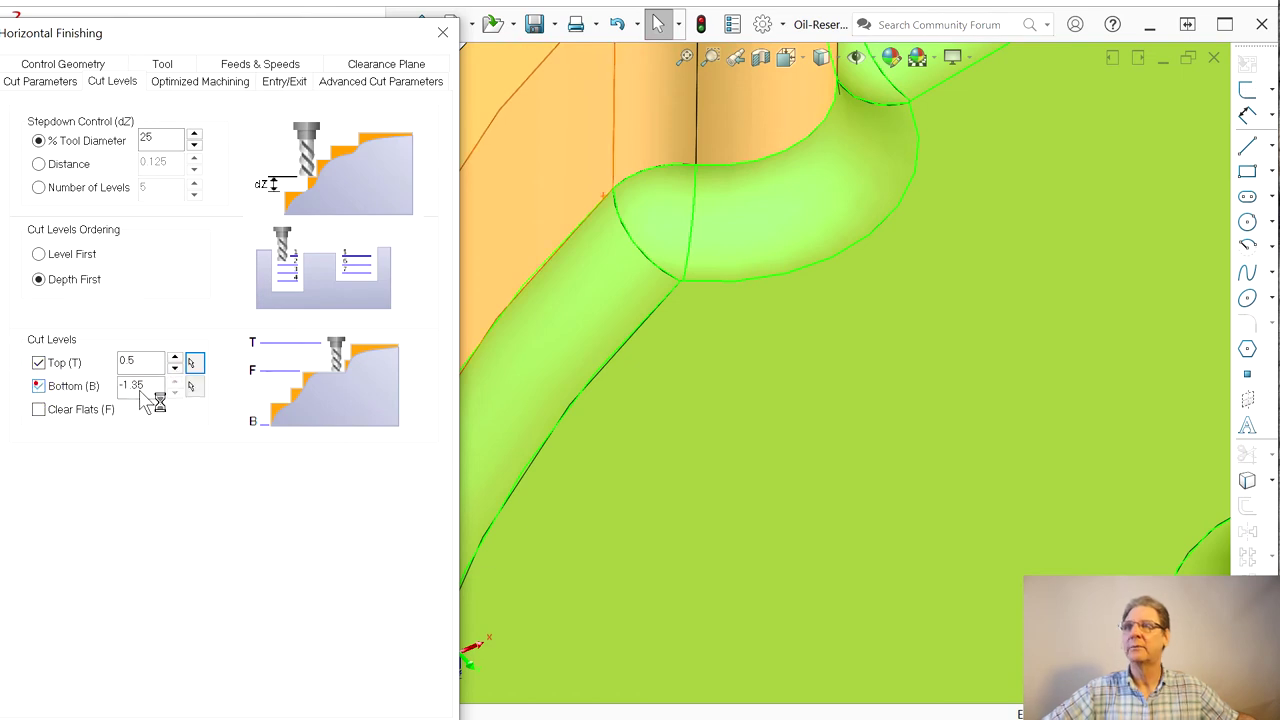
click(201, 390)
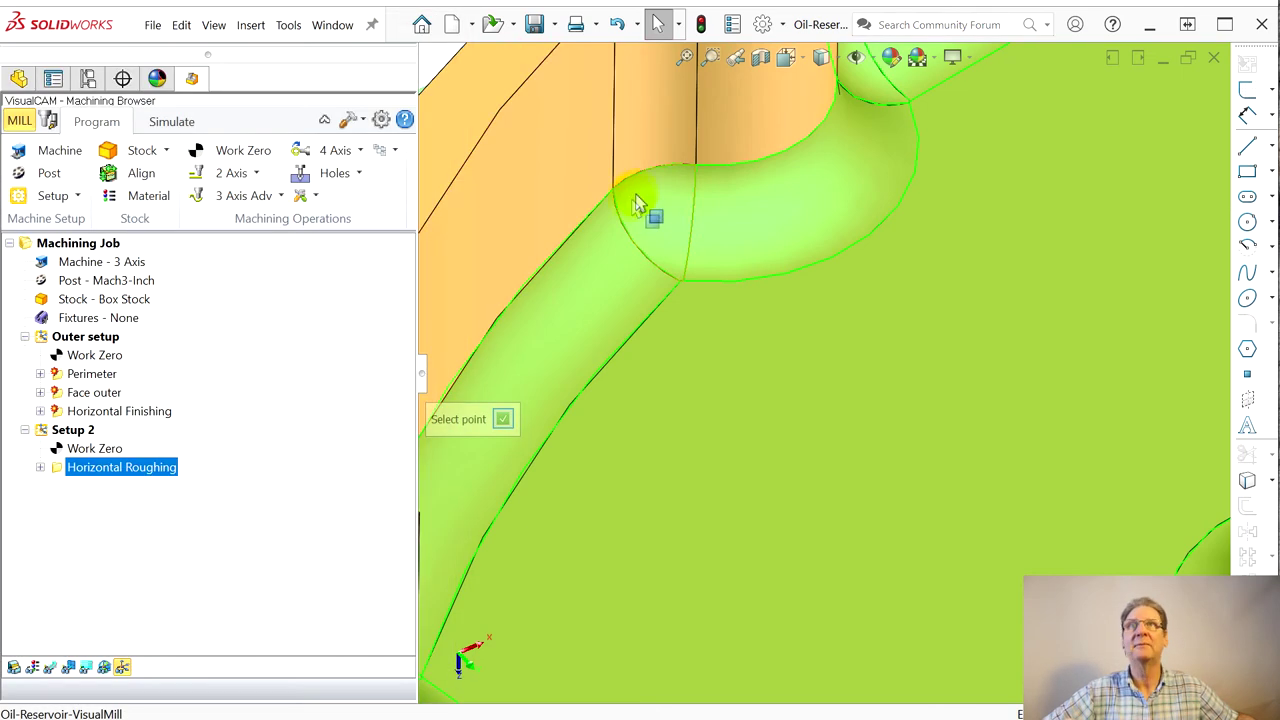
click(628, 348)
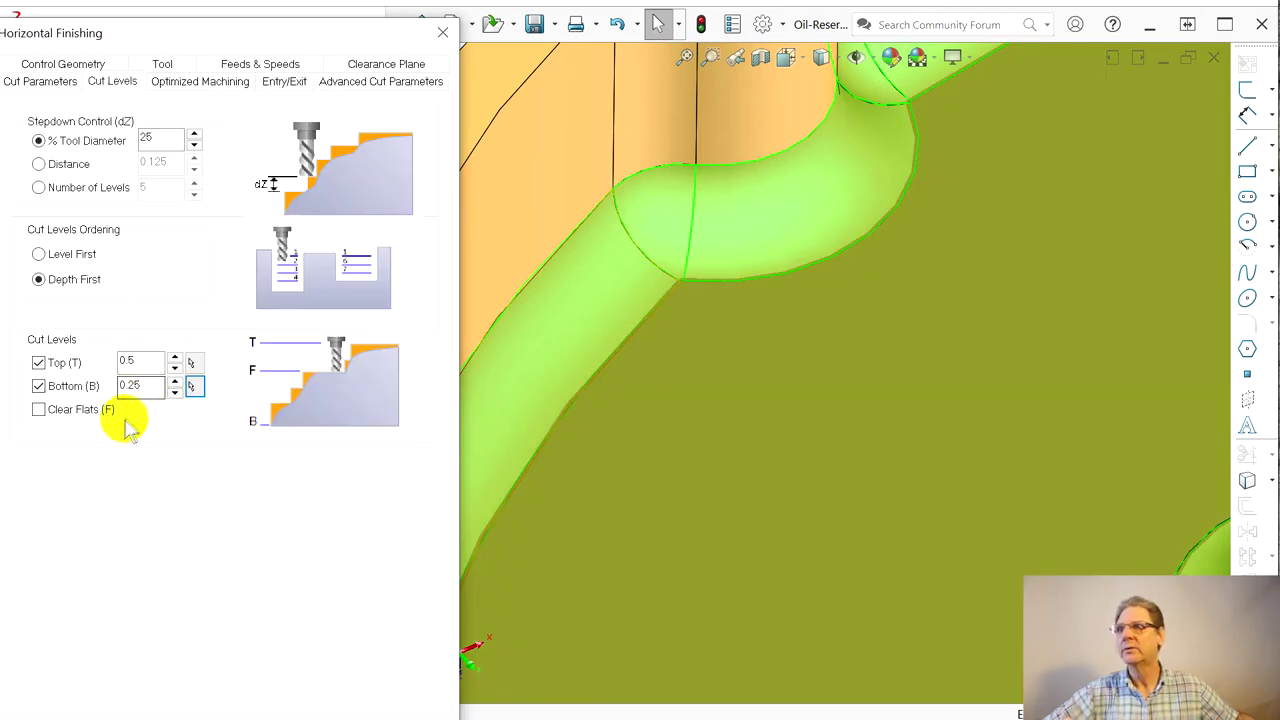
scroll(476, 329, up, 5)
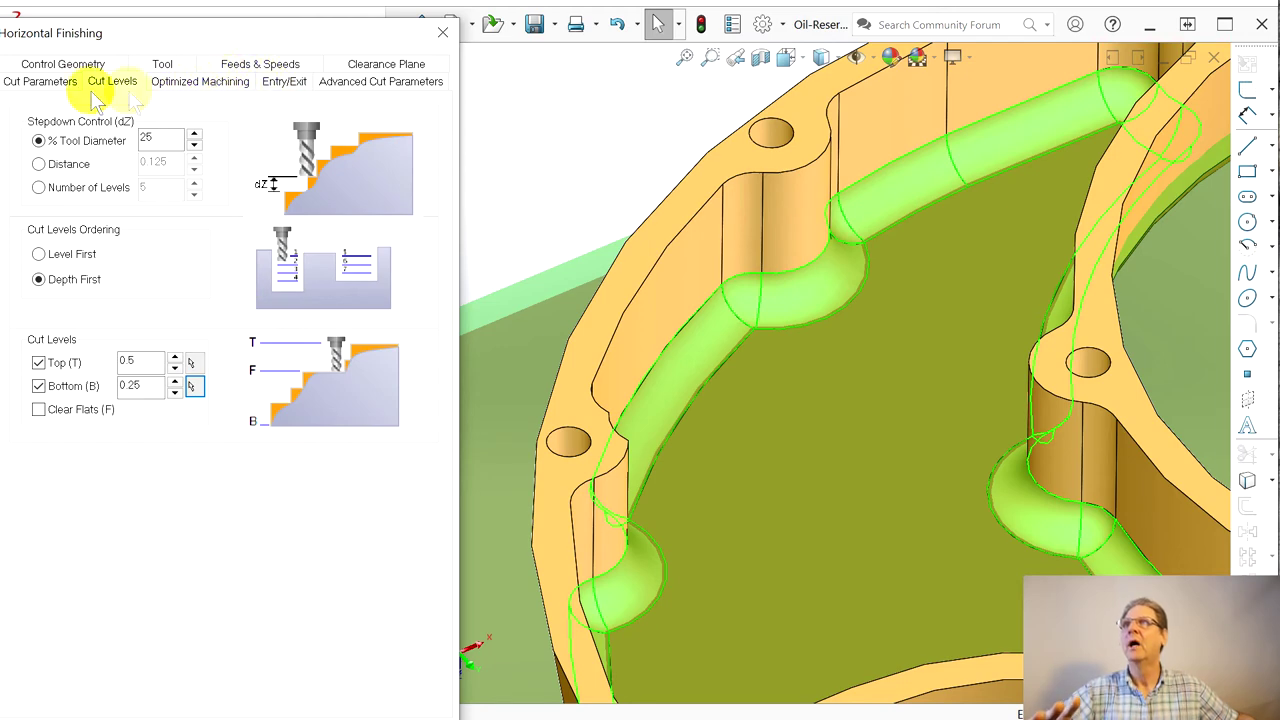
Set Intol and Outtol to 0.0001, cut Climb only, and generate the finishing toolpath
click(44, 86)
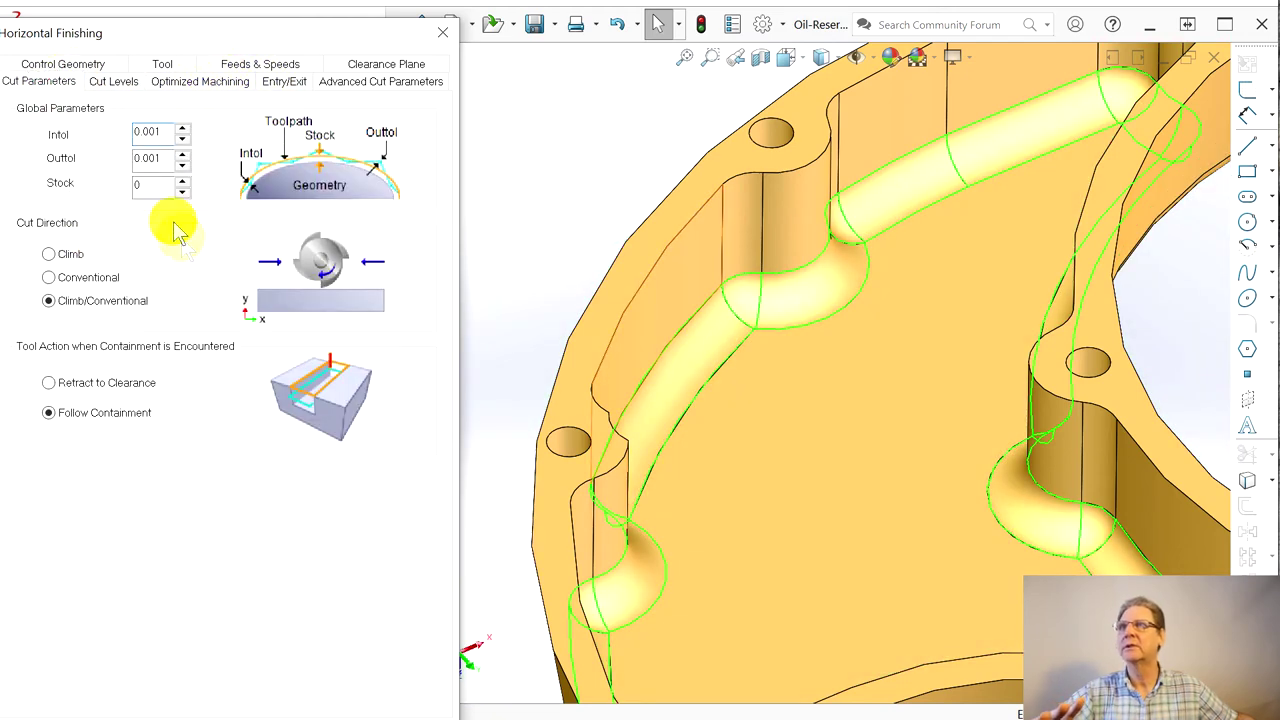
mouse_move(160, 165)
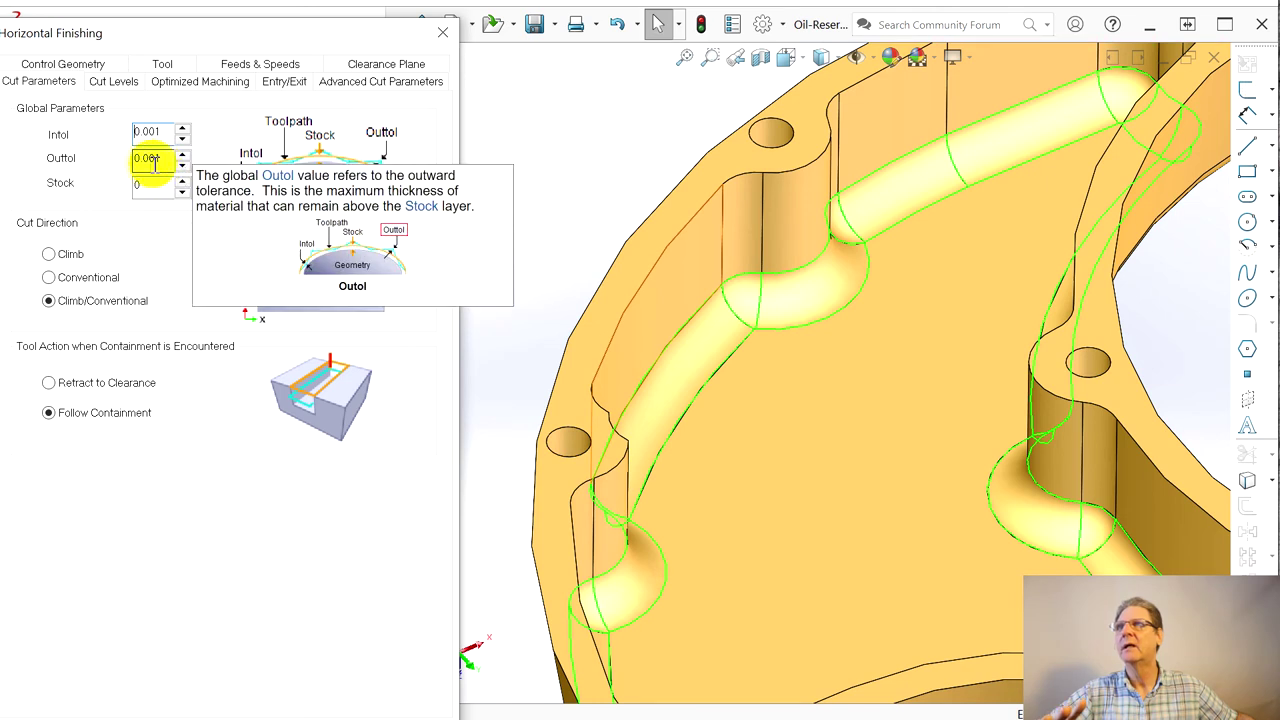
text(0)
click(150, 160)
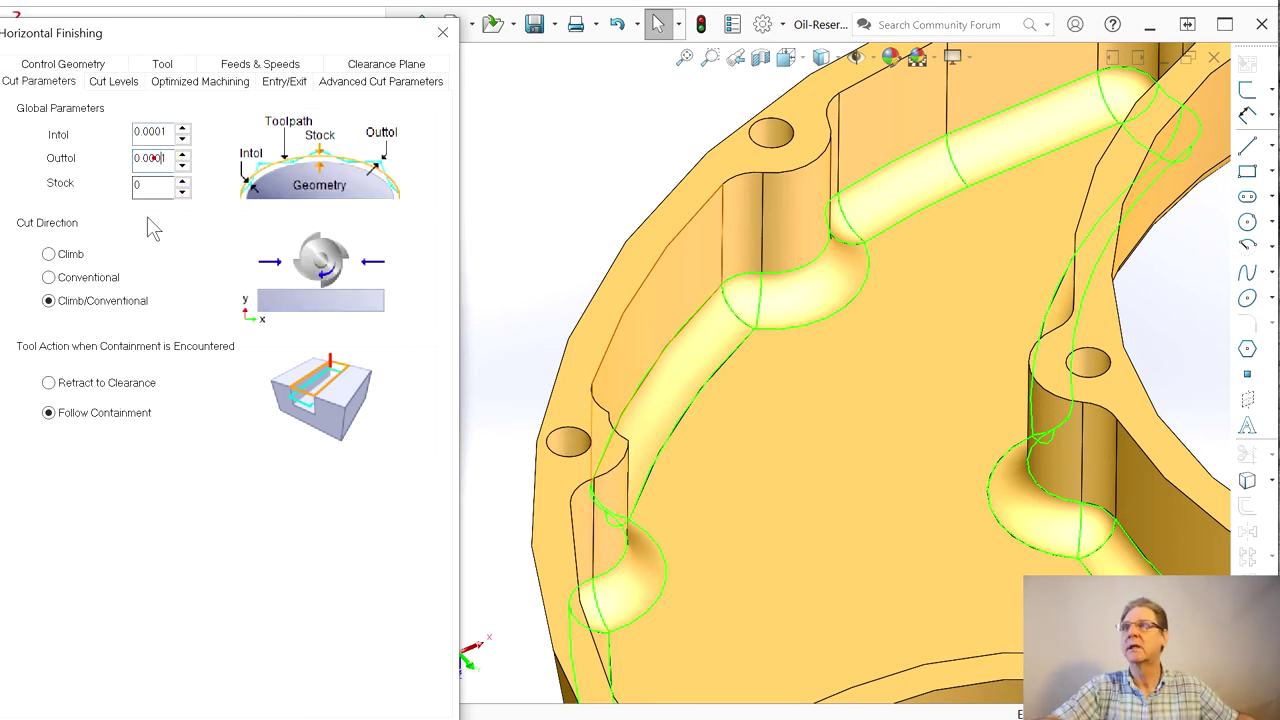
click(49, 255)
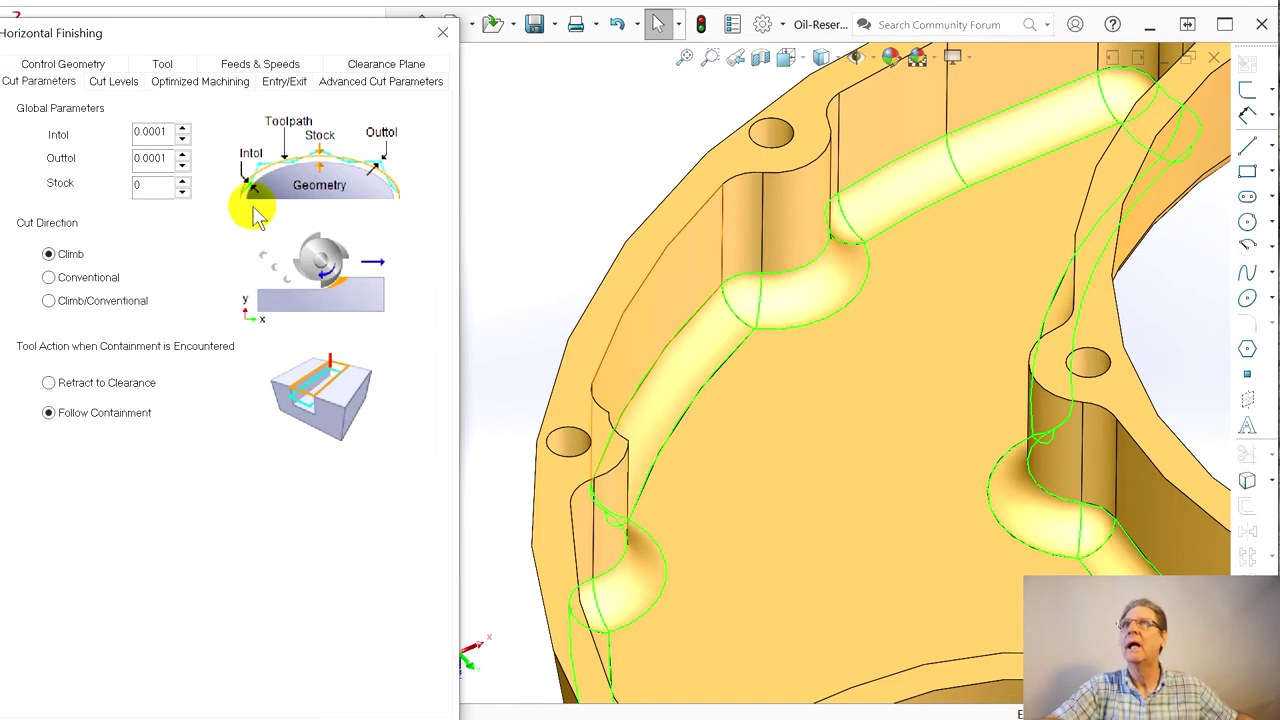
click(369, 70)
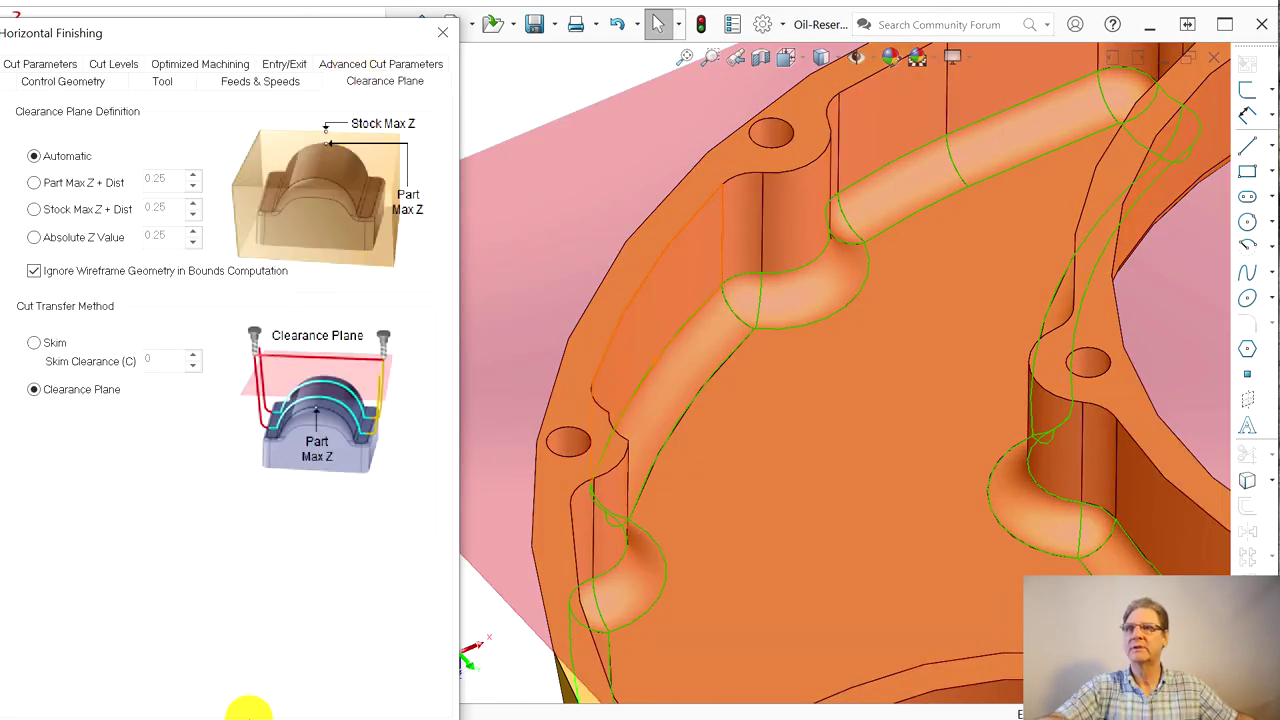
key(Return)
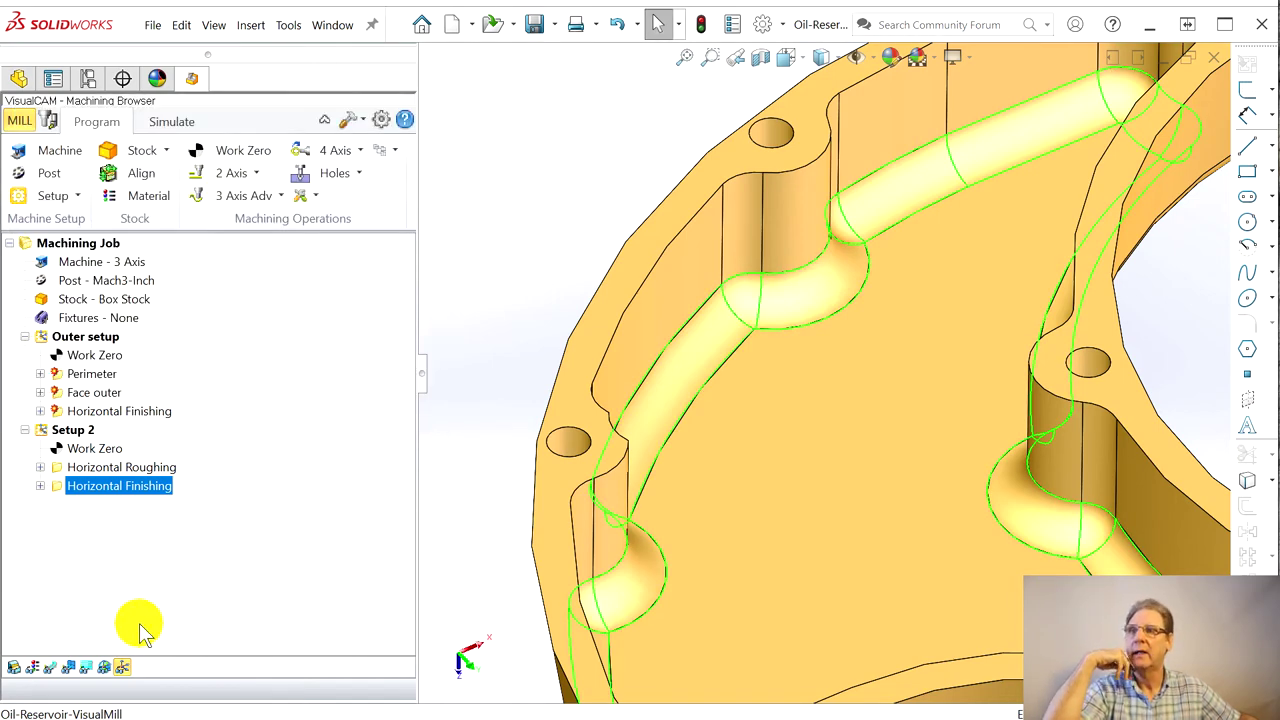
Show the toolpaths and rename Setup 2's roughing operation to 'Rough inner'
click(50, 667)
mouse_move(623, 583)
middle_down()
mouse_move(606, 508)
mouse_move(606, 565)
middle_up()
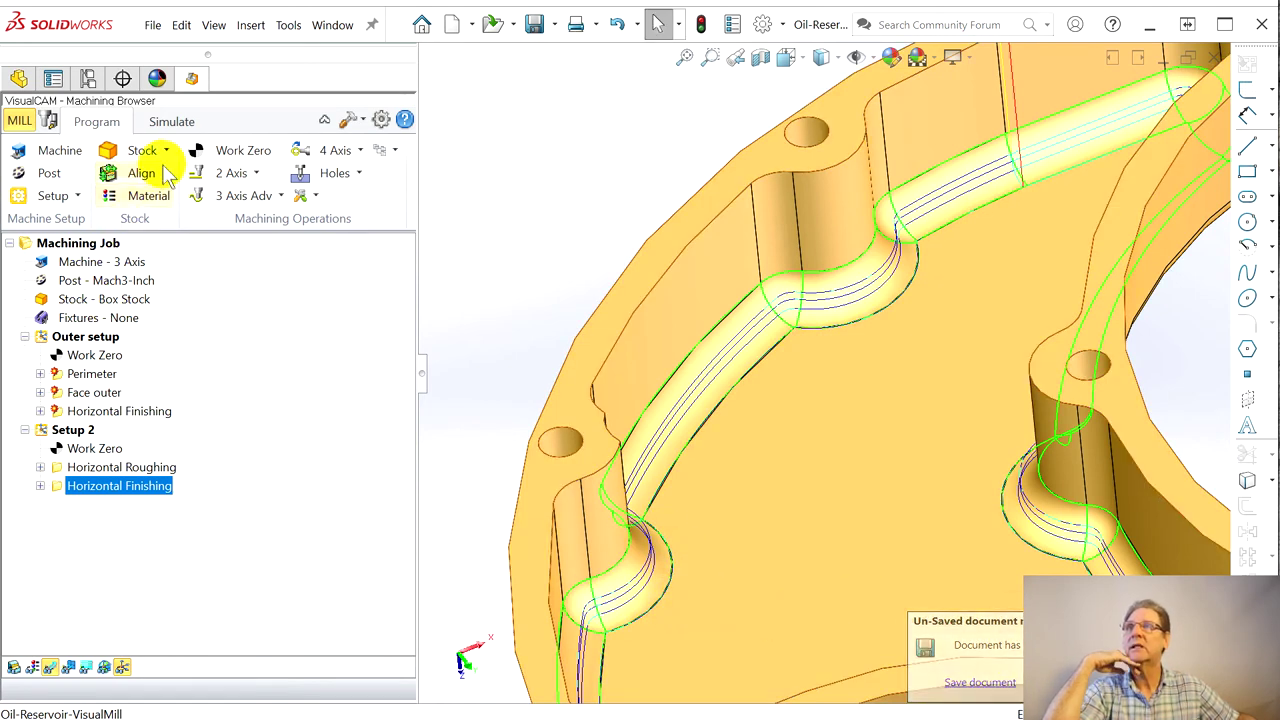
click(119, 467)
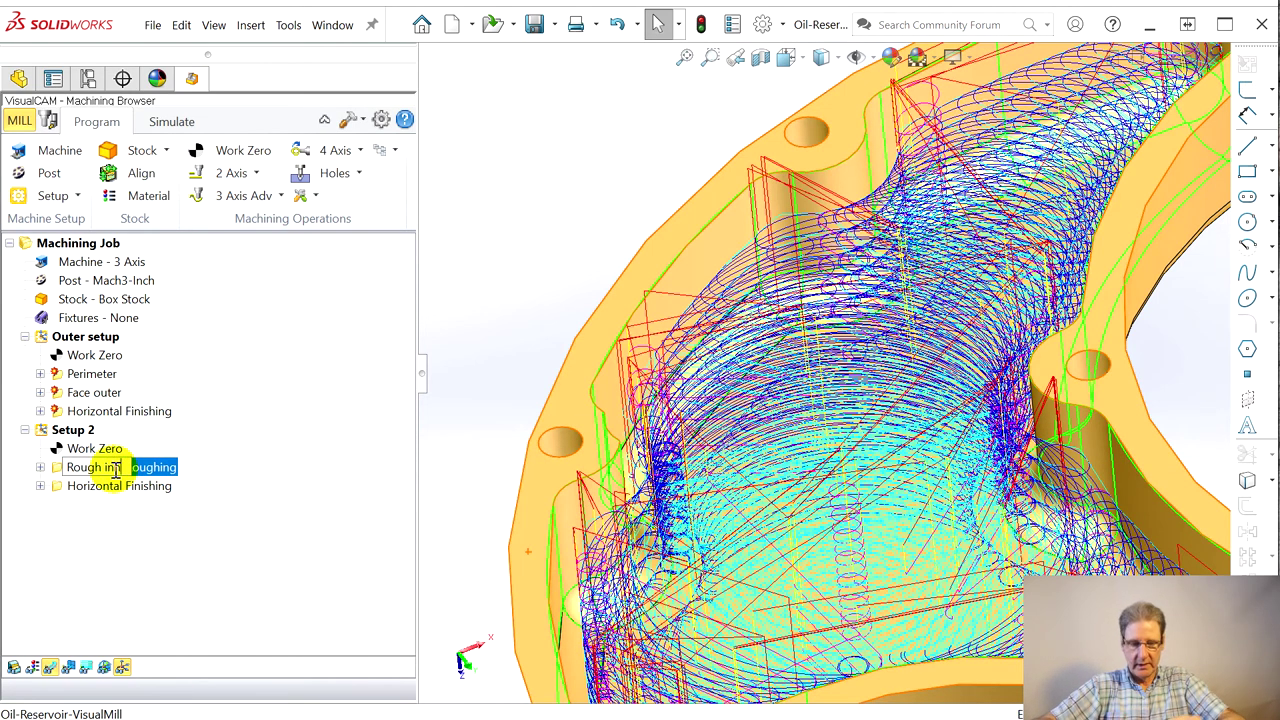
key(Return)
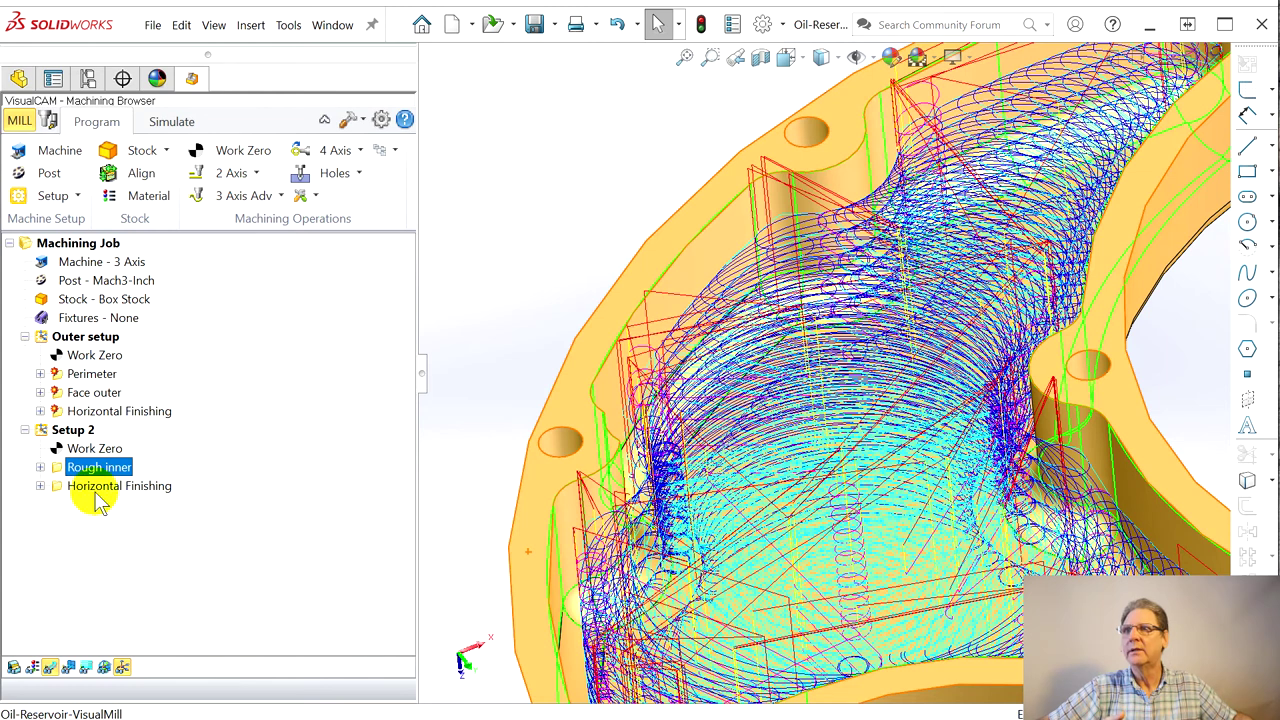
Rename Setup 2's finishing operation to 'Finish inner'
click(100, 487)
click(95, 488)
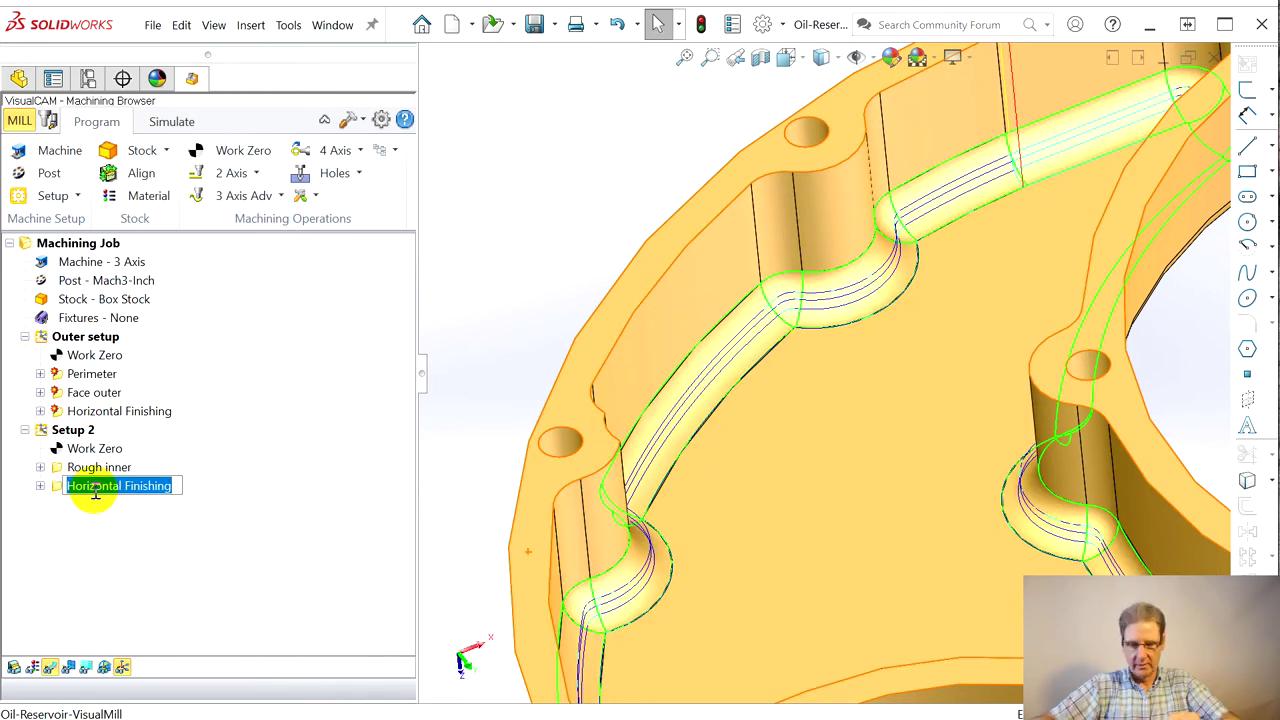
text(Finis)
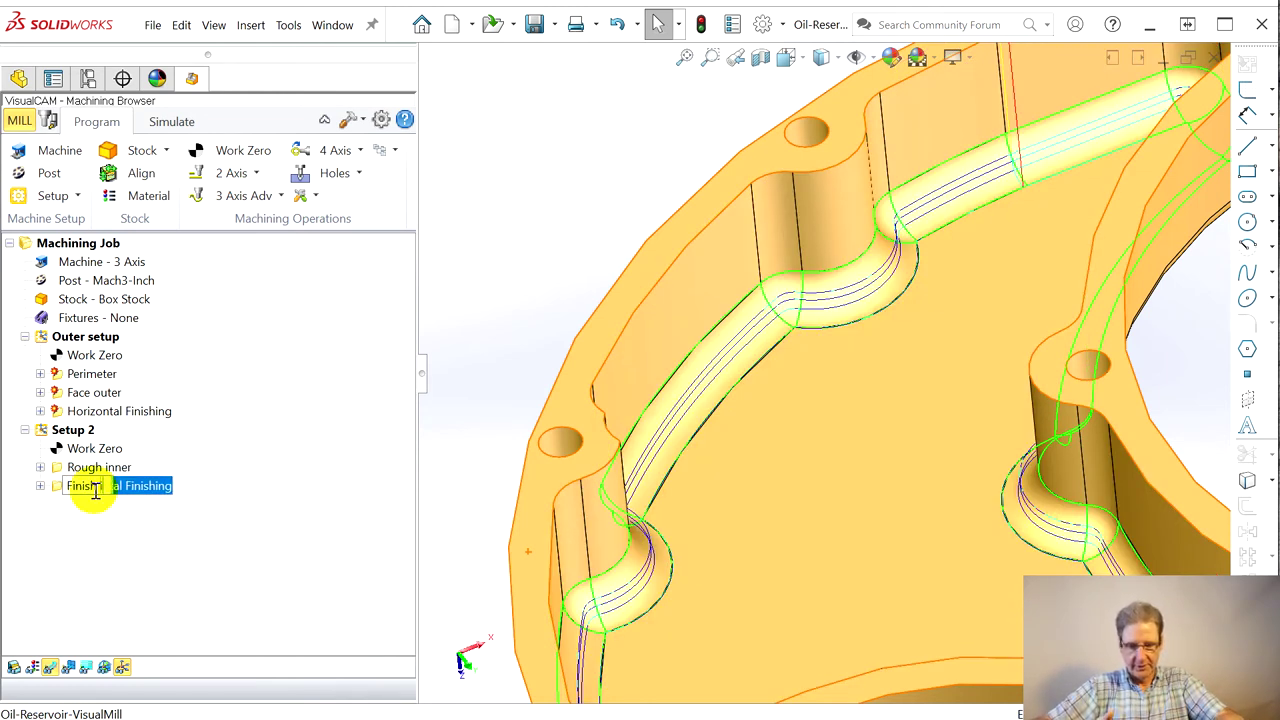
text(h inner)
key(Return)
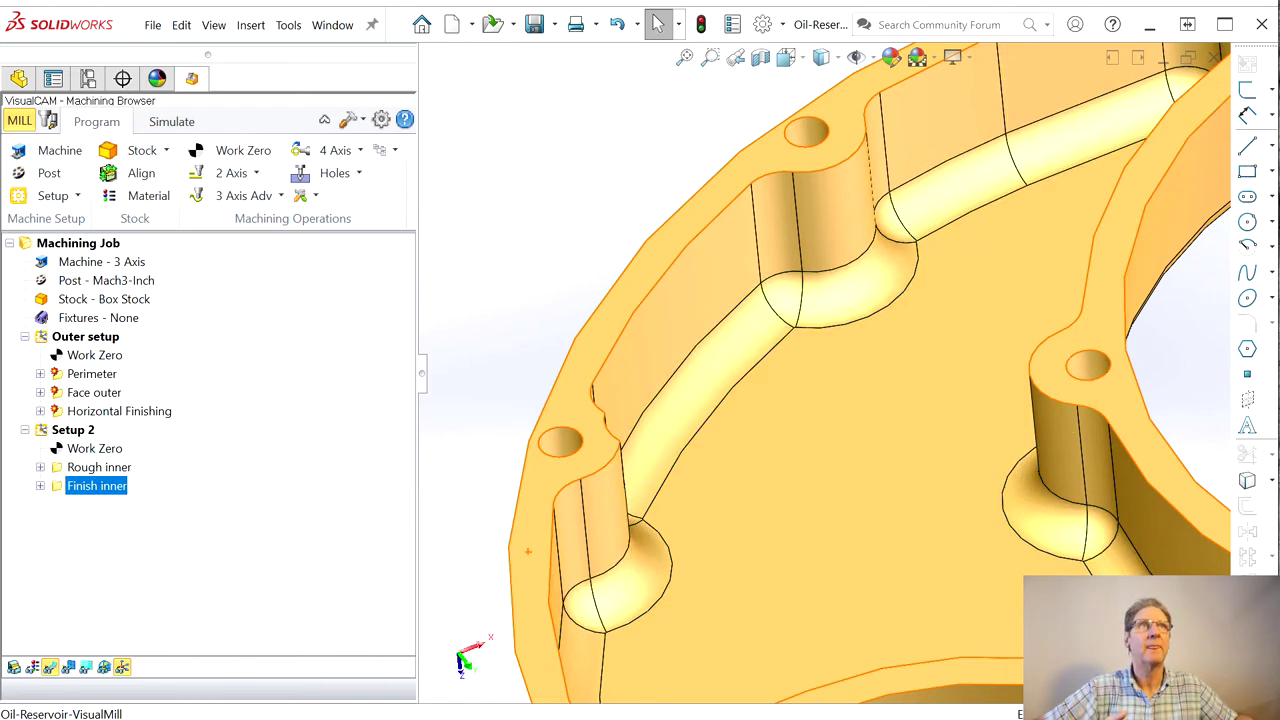
Switch Finish inner's stepdown control to a fixed 0.02 distance and regenerate it
drag(960, 112, 115, 38)
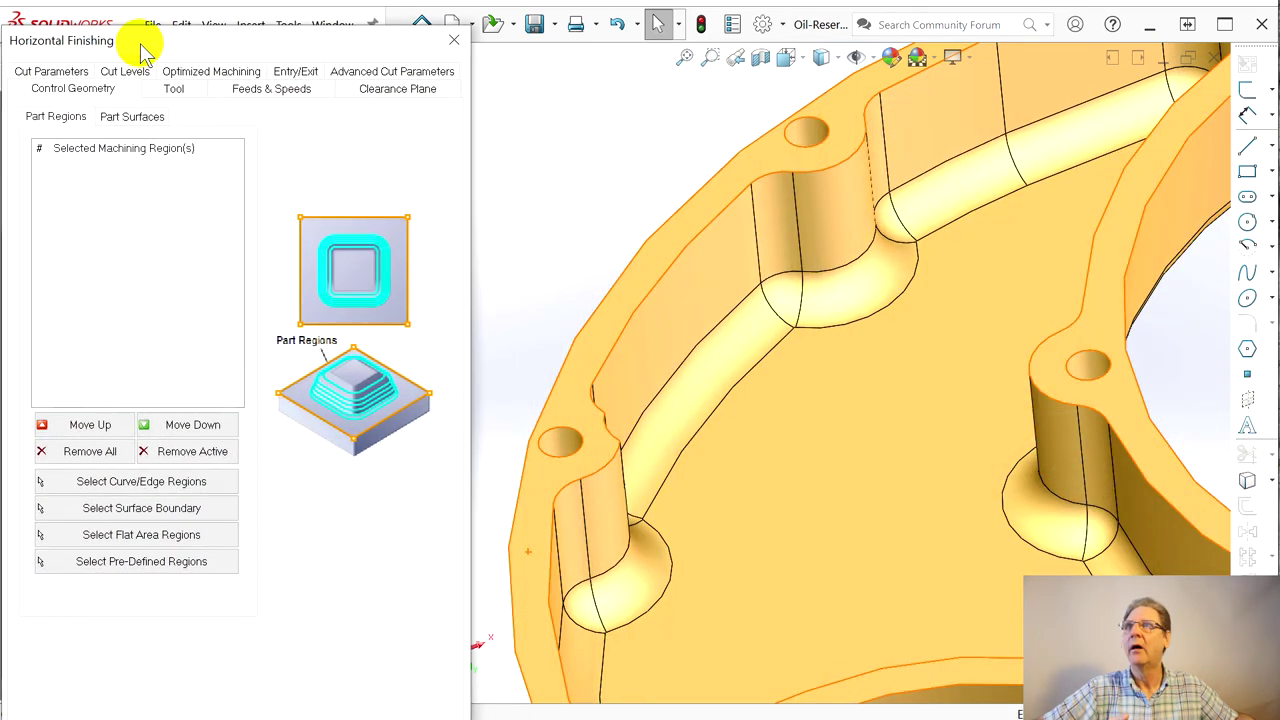
click(136, 76)
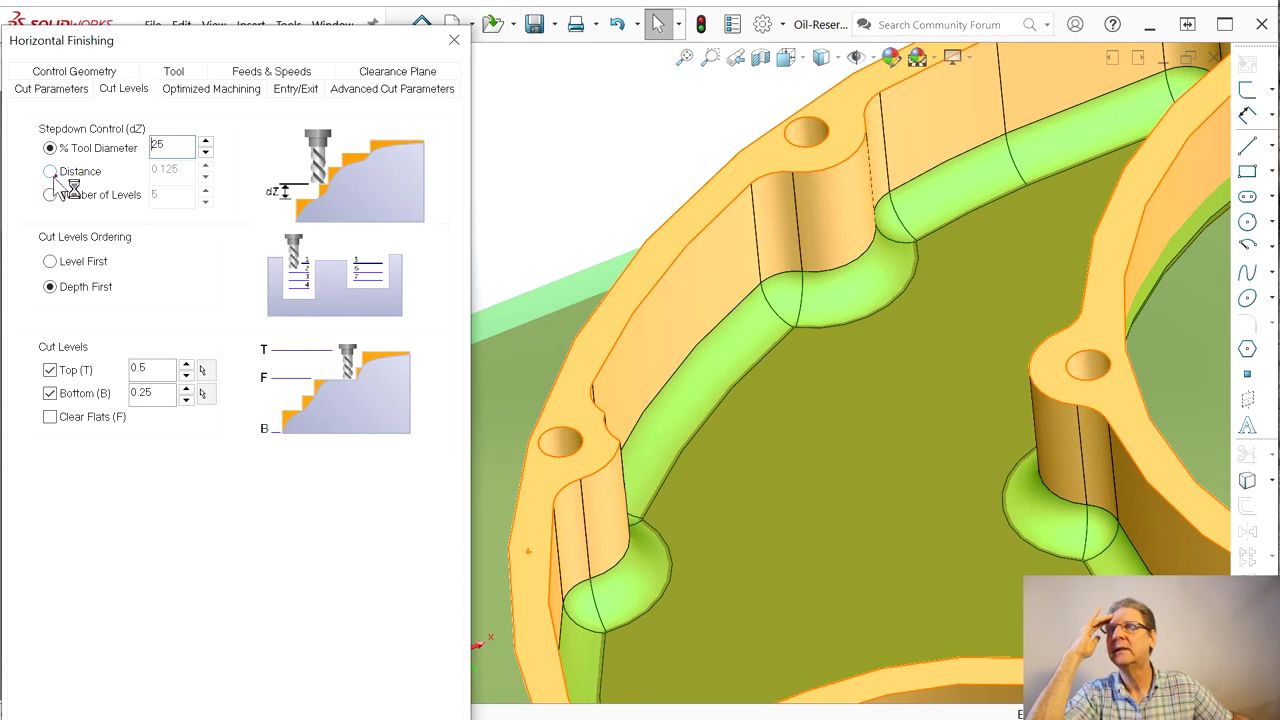
click(166, 171)
double_click(166, 171)
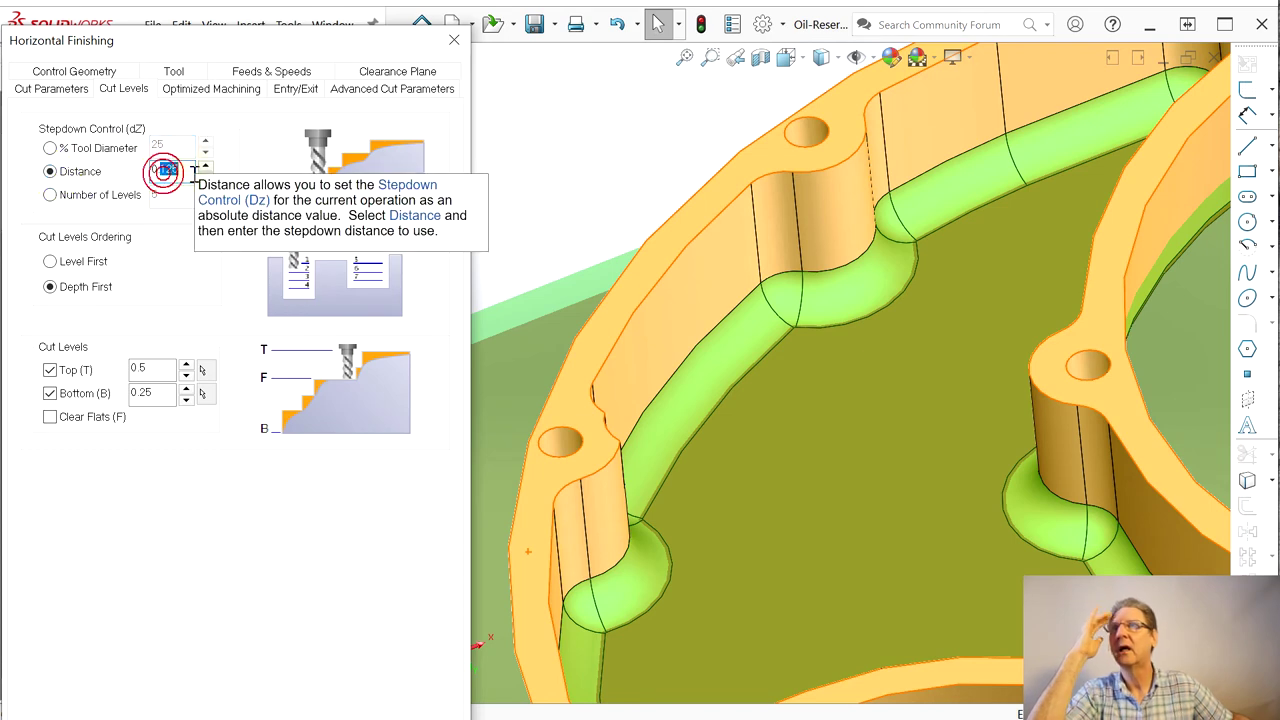
text(0.02)
drag(180, 55, 196, 15)
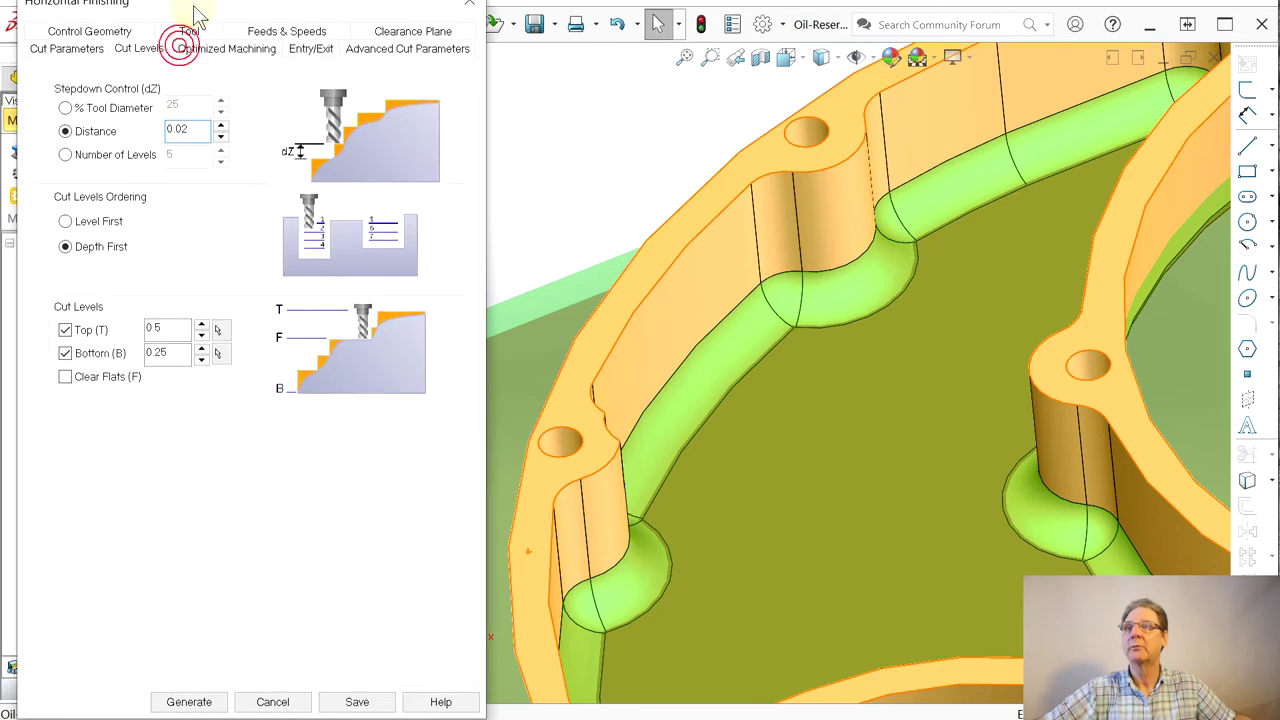
click(189, 701)
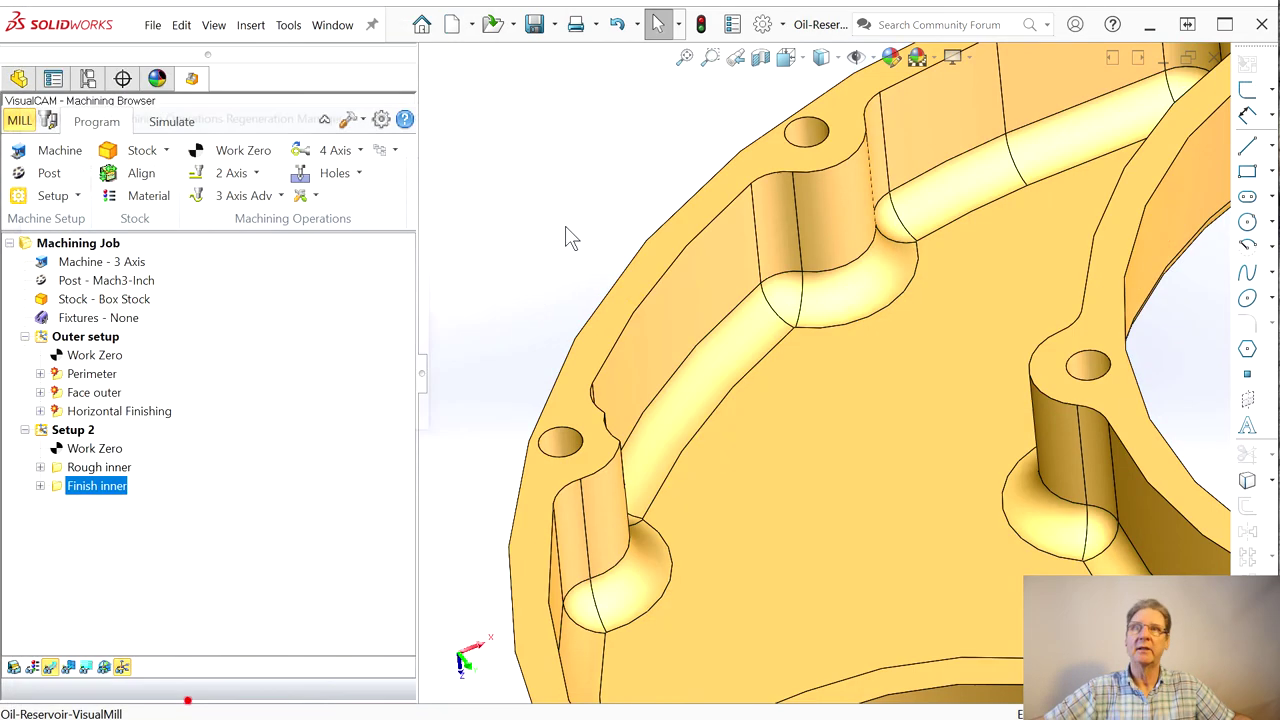
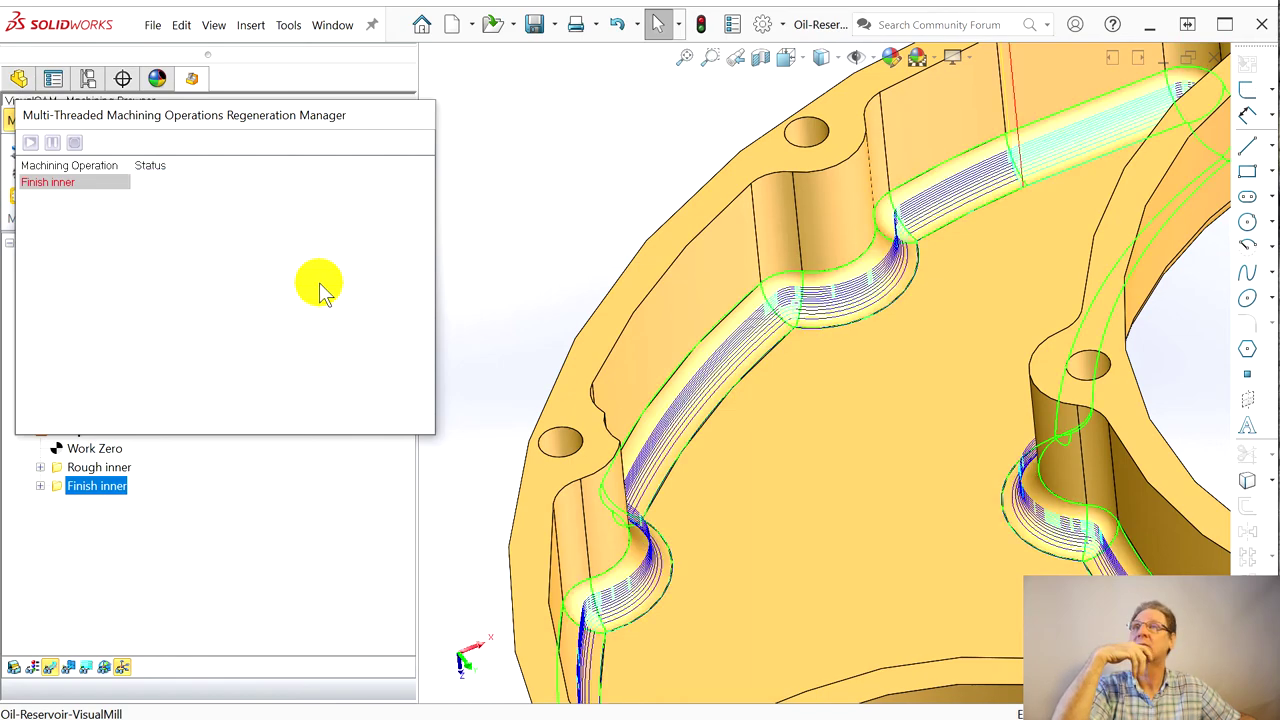
After Finish inner regenerates, start the stock removal simulation from the Simulate controls
mouse_move(815, 313)
middle_down()
mouse_move(814, 363)
mouse_move(820, 300)
middle_up()
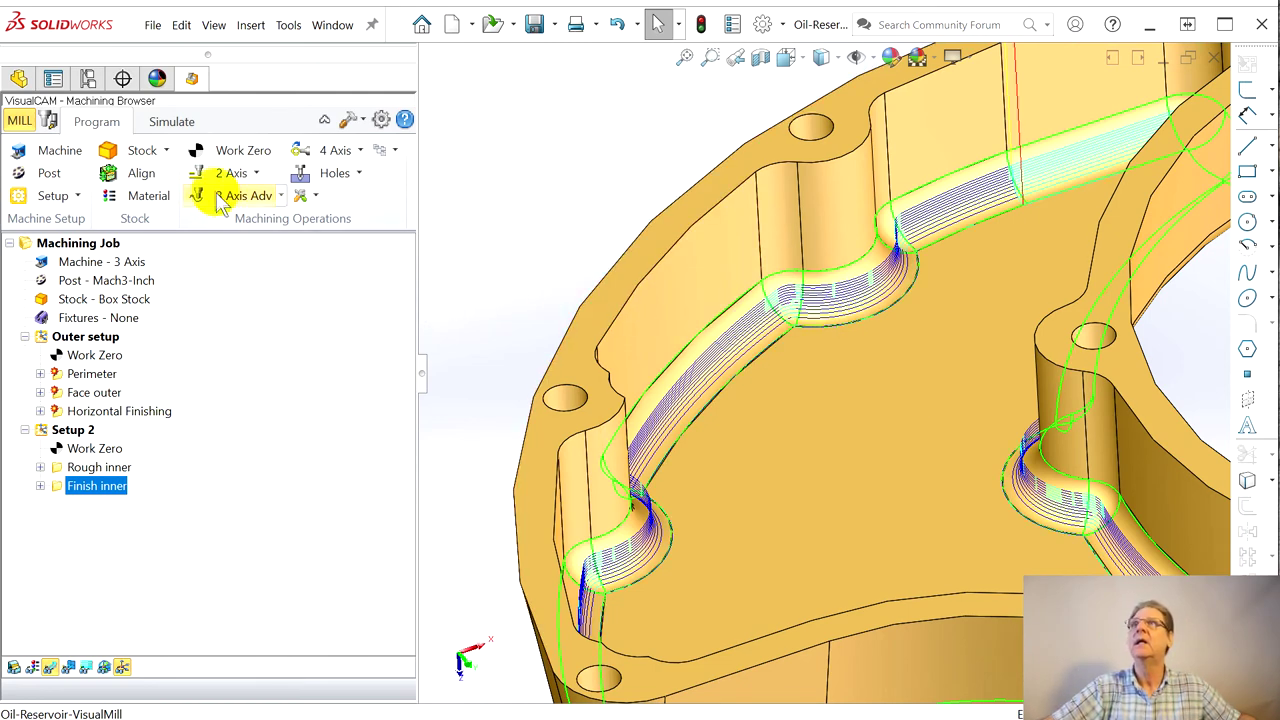
click(171, 120)
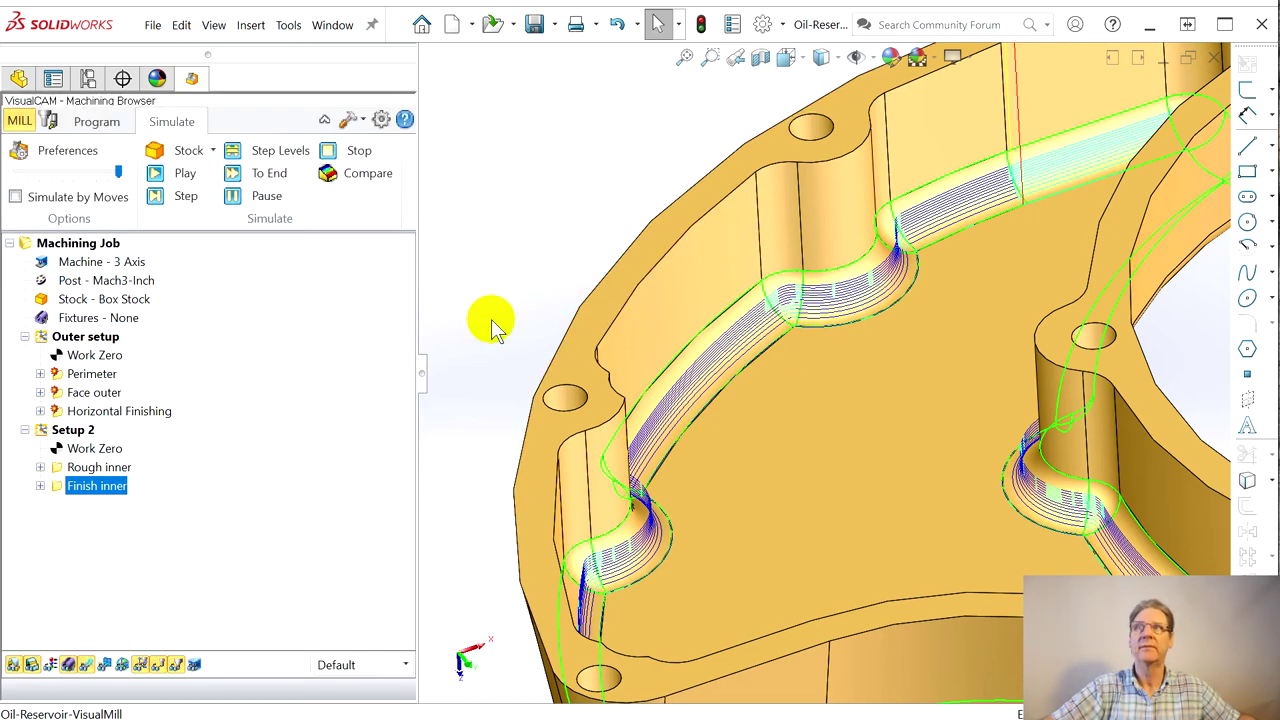
click(165, 180)
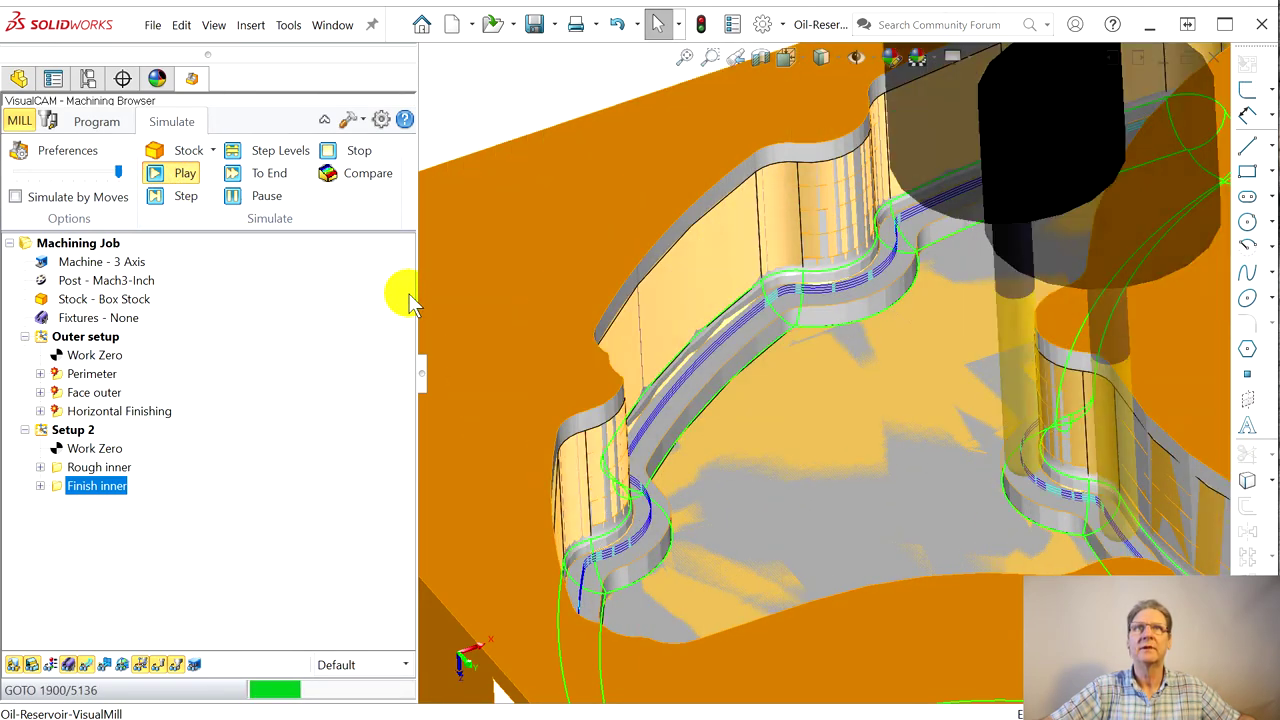
Open and close the Part/Stock Comparison, then hide the toolpath lines
click(337, 180)
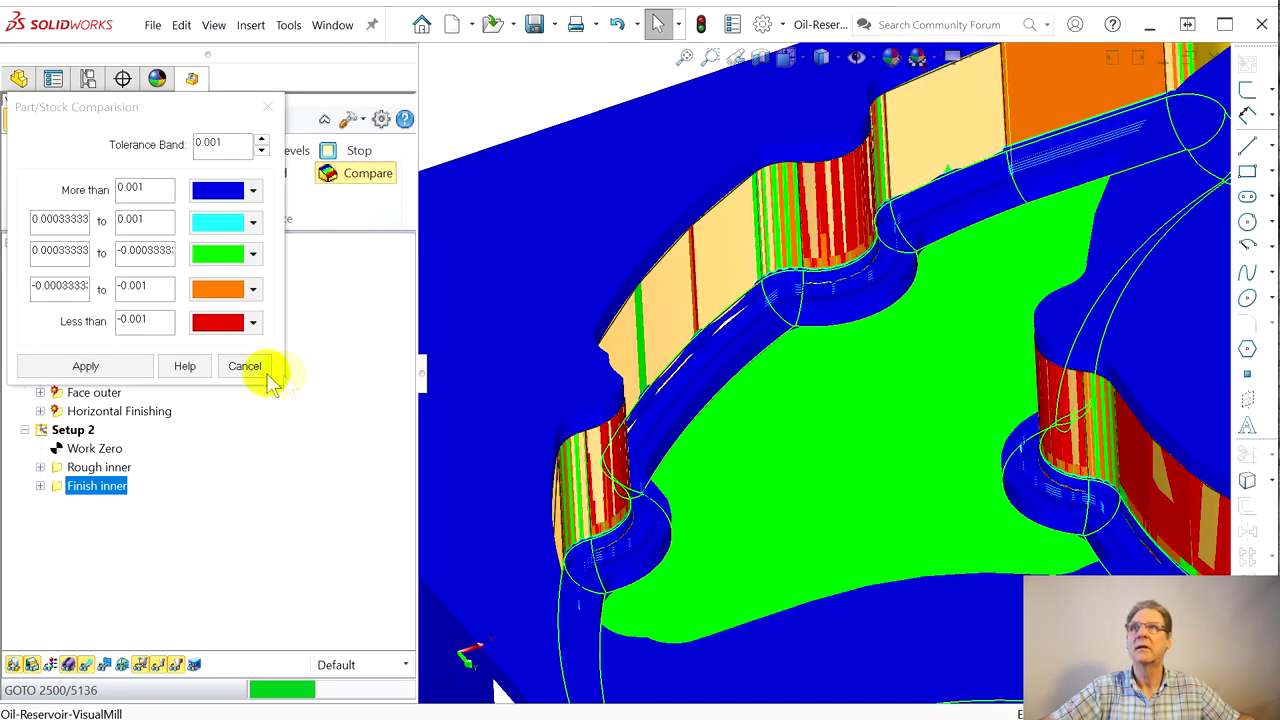
click(244, 368)
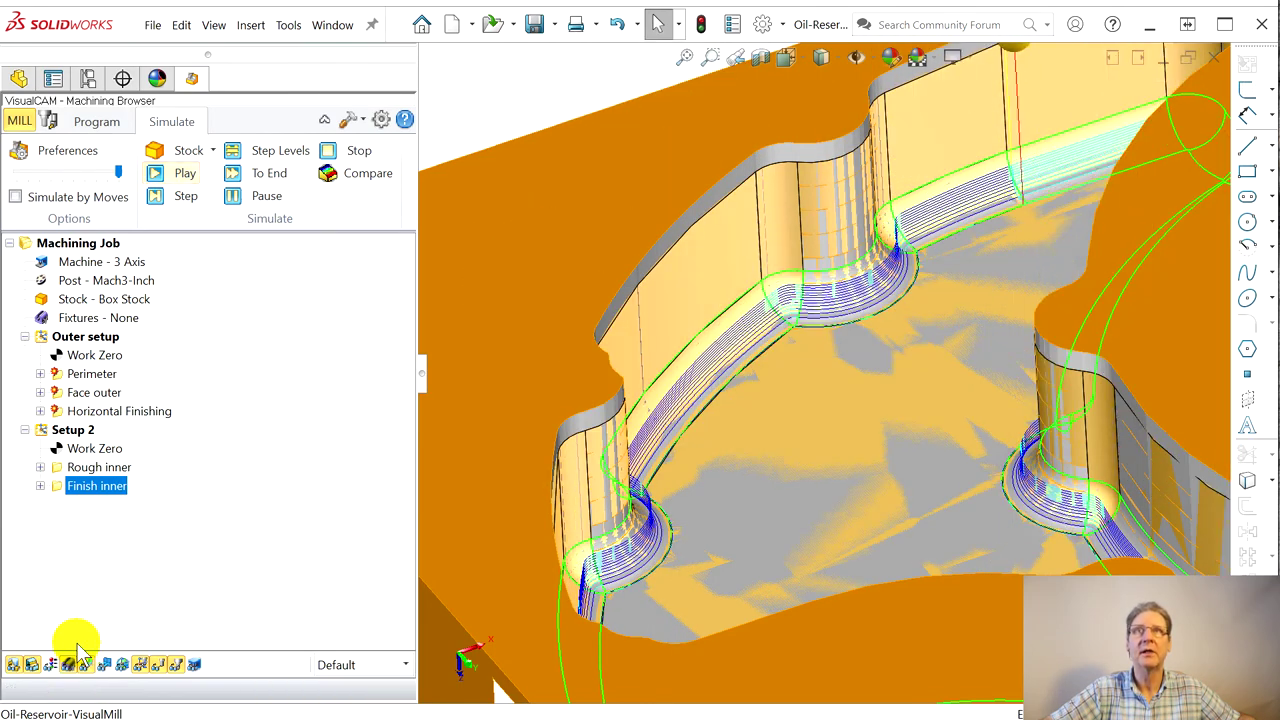
click(87, 666)
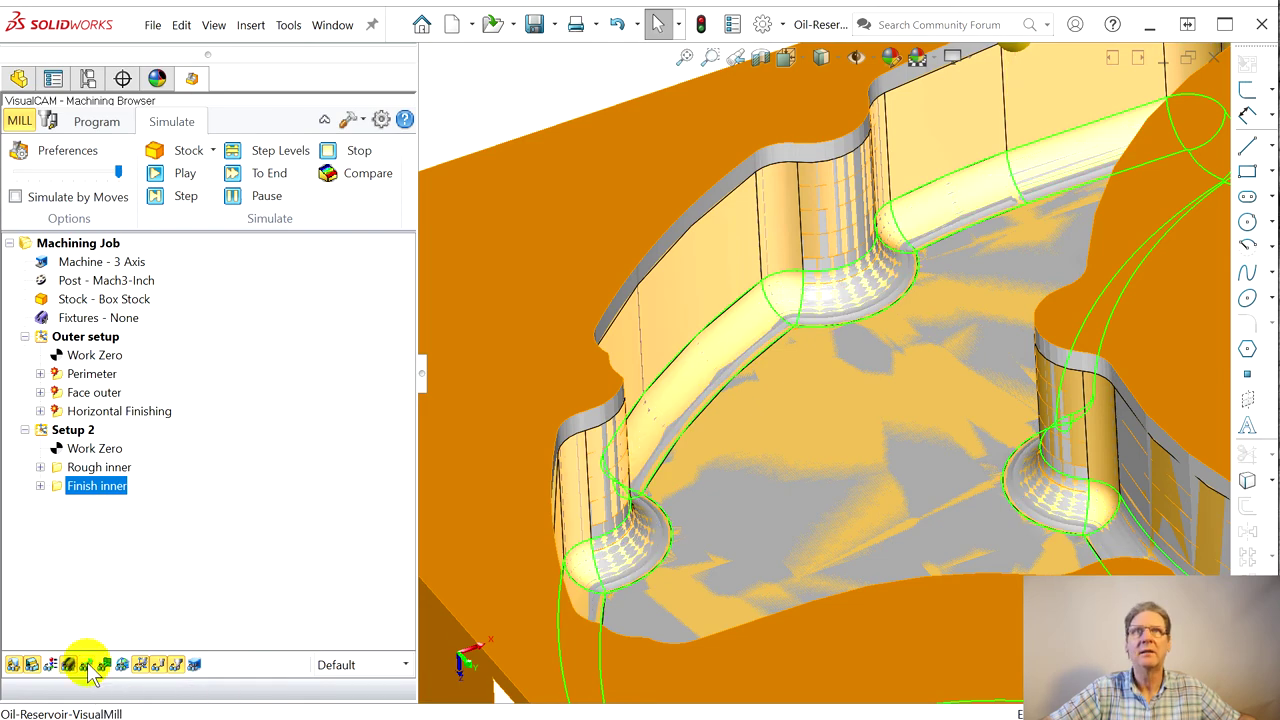
Zoom and orbit around the fillets to check the cut stock, then switch back to programming
scroll(849, 294, up, 5)
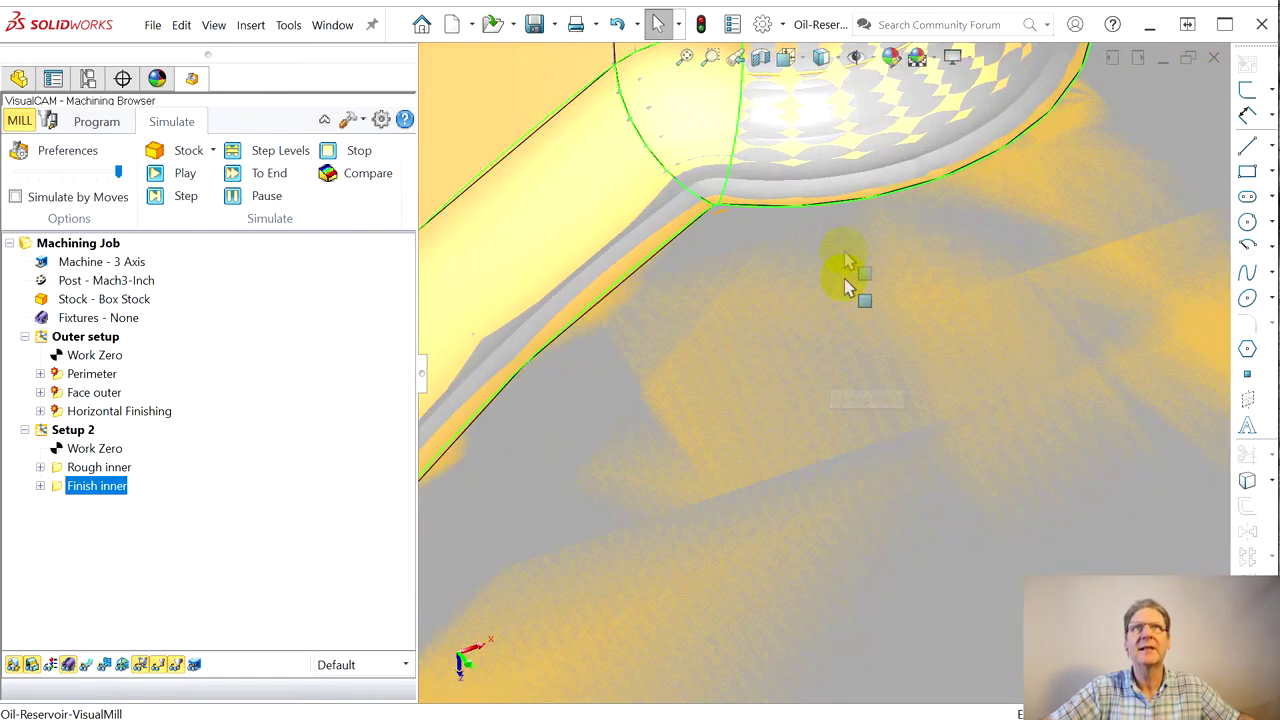
mouse_move(871, 177)
middle_down()
mouse_move(871, 234)
mouse_move(885, 205)
mouse_move(872, 201)
middle_up()
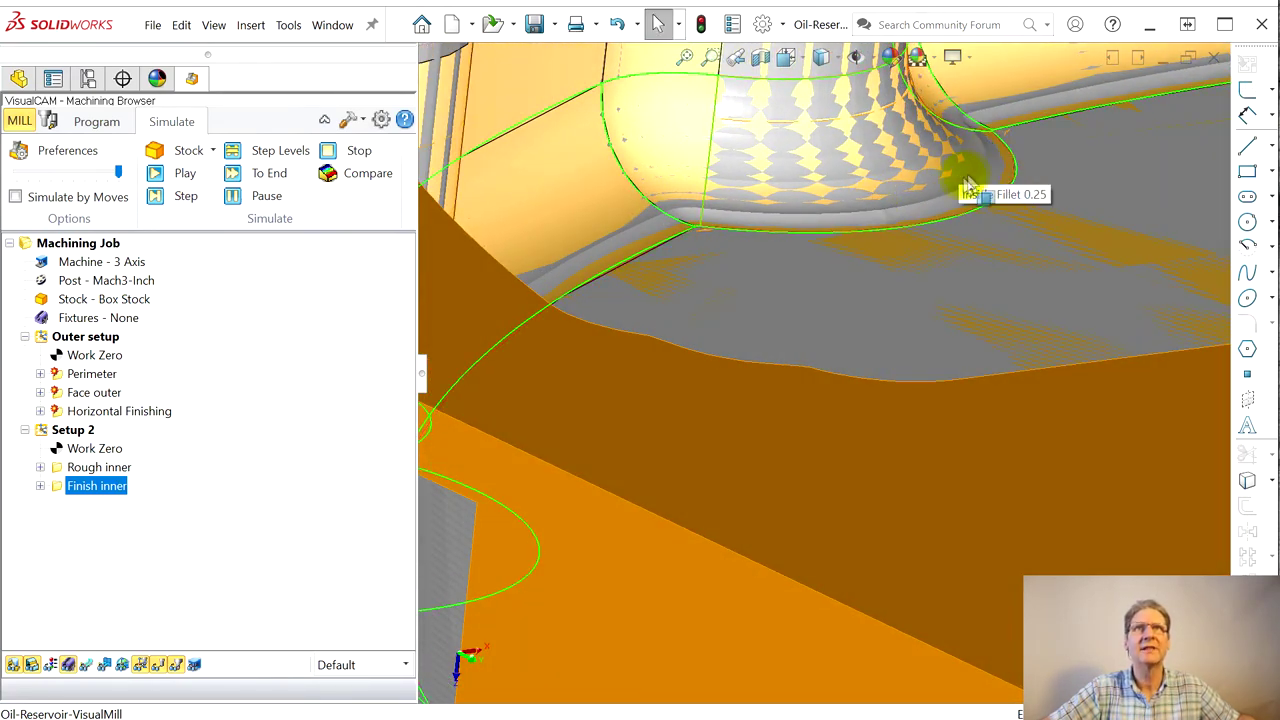
middle_drag(523, 363, 598, 322)
middle_drag(720, 355, 697, 418)
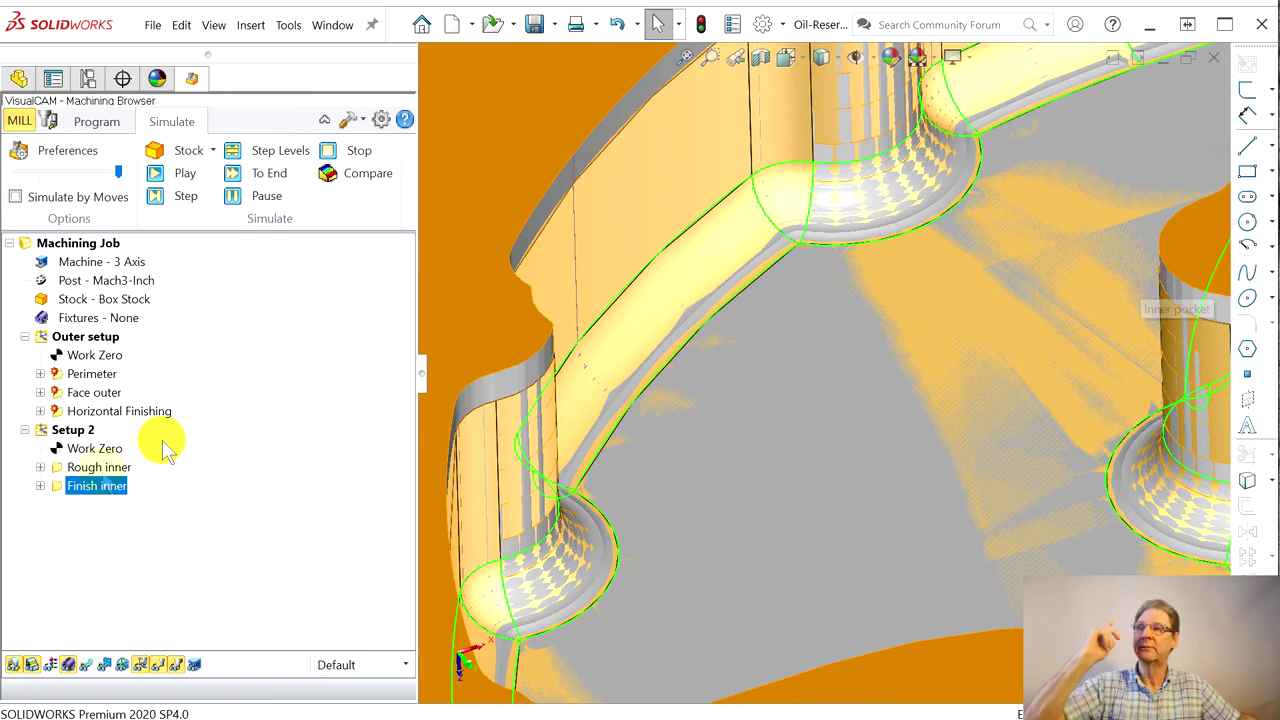
scroll(908, 334, up, 6)
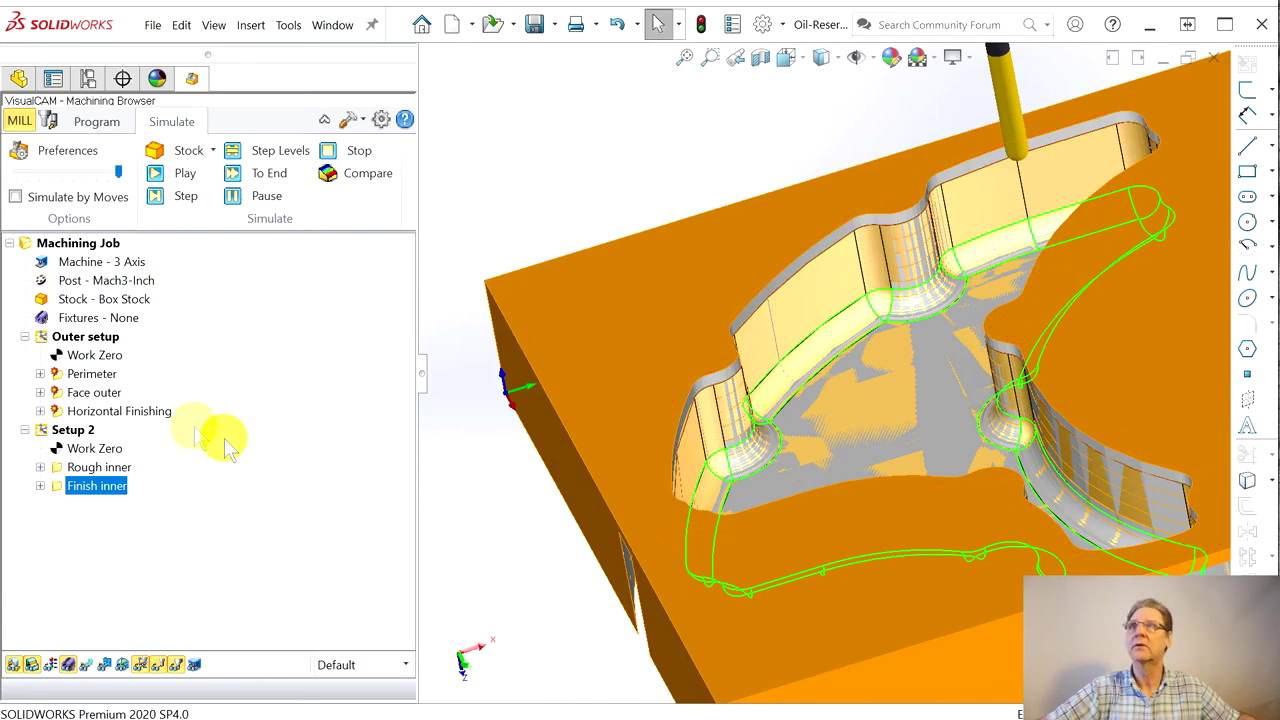
click(96, 121)
scroll(1150, 405, down, 3)
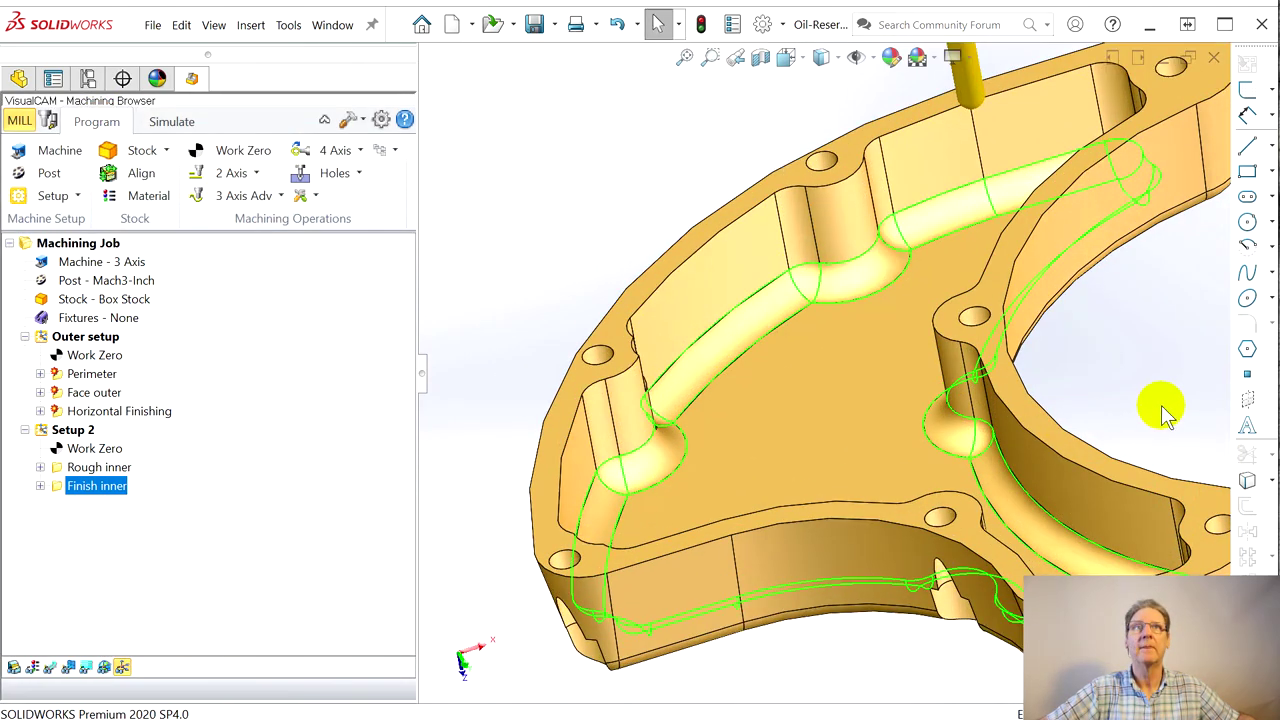
Create a 2½ Axis Profiling operation and move its dialog left, off the part
scroll(1143, 400, up, 5)
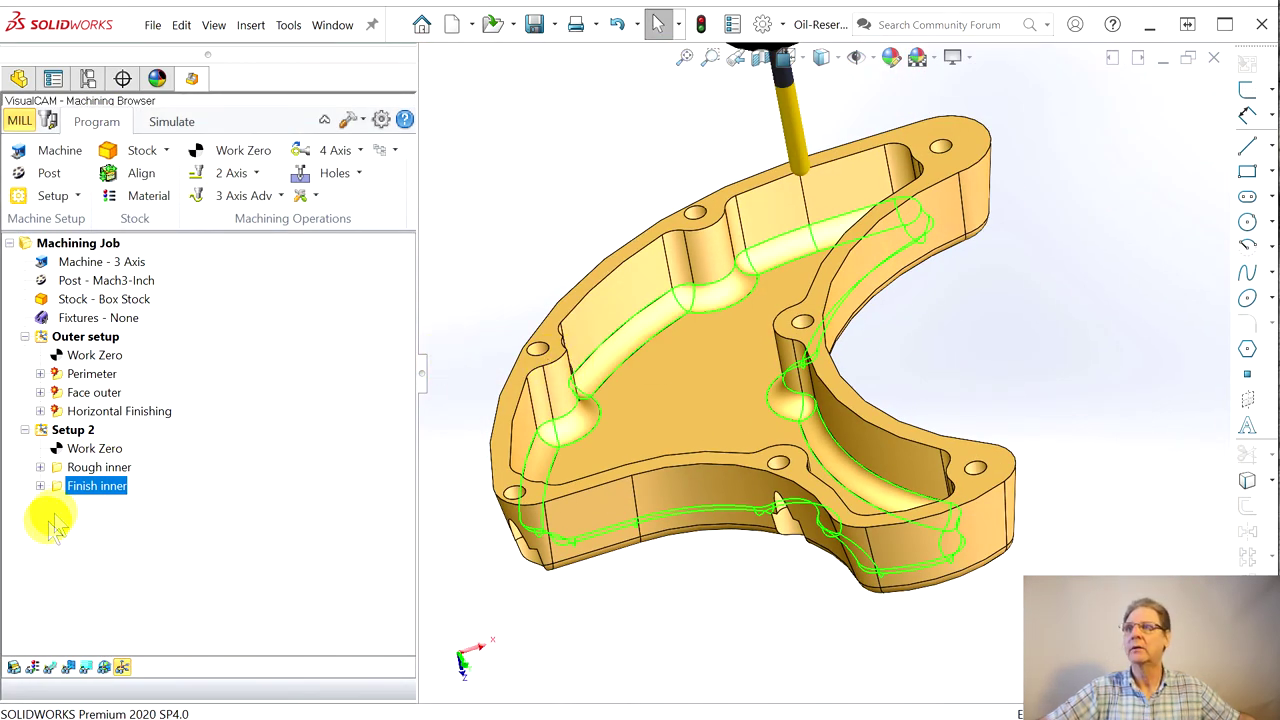
click(256, 176)
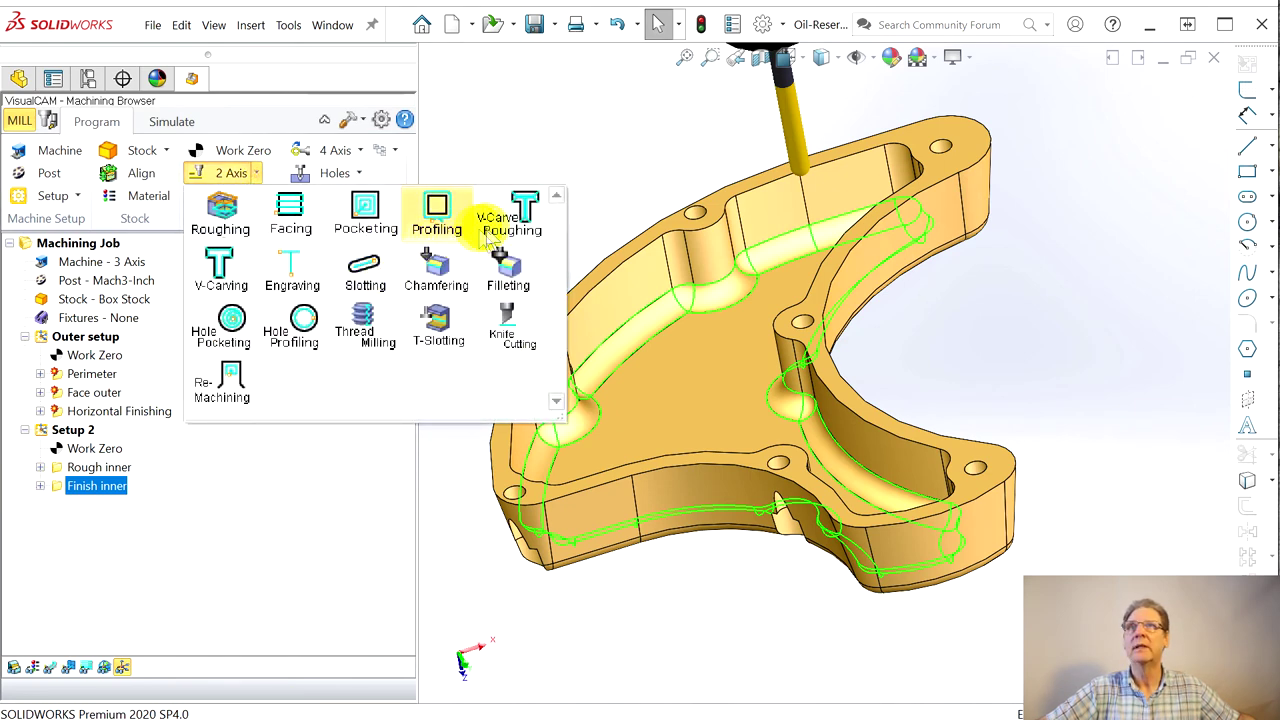
click(440, 212)
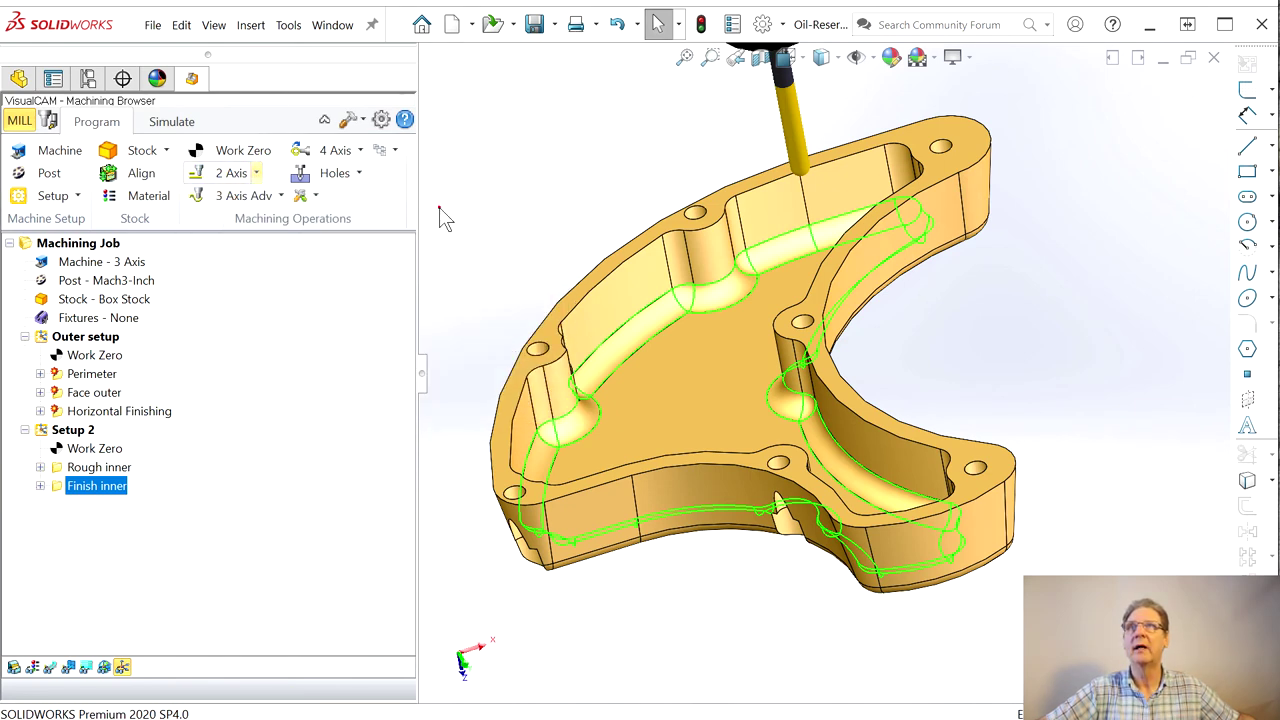
click(455, 455)
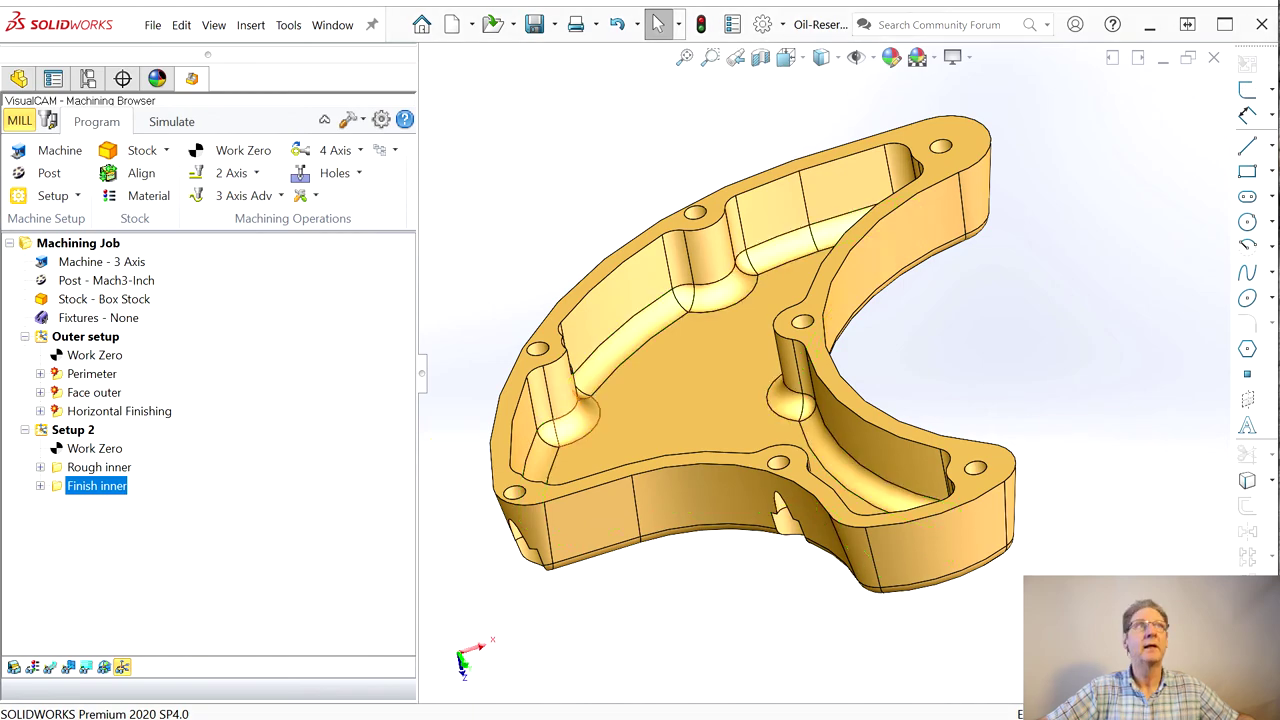
drag(443, 34, 243, 29)
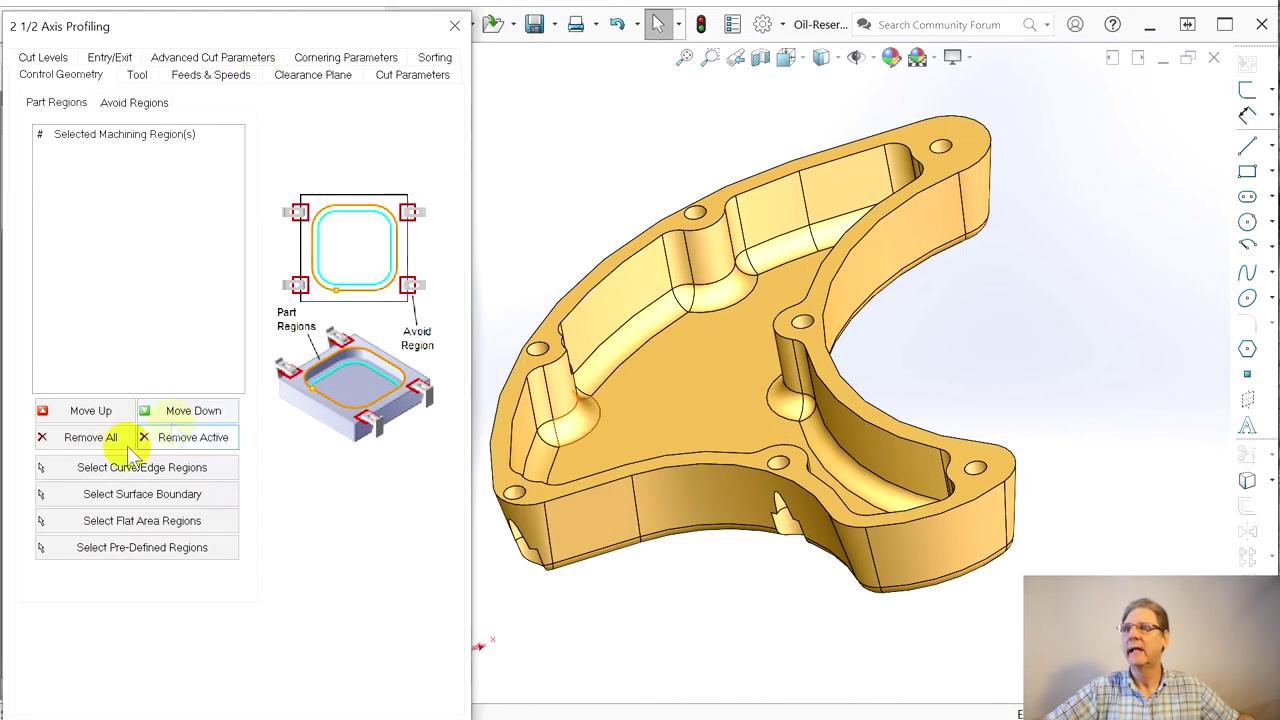
Attempt a surface boundary region pick on the part, then back out of face selection
click(105, 496)
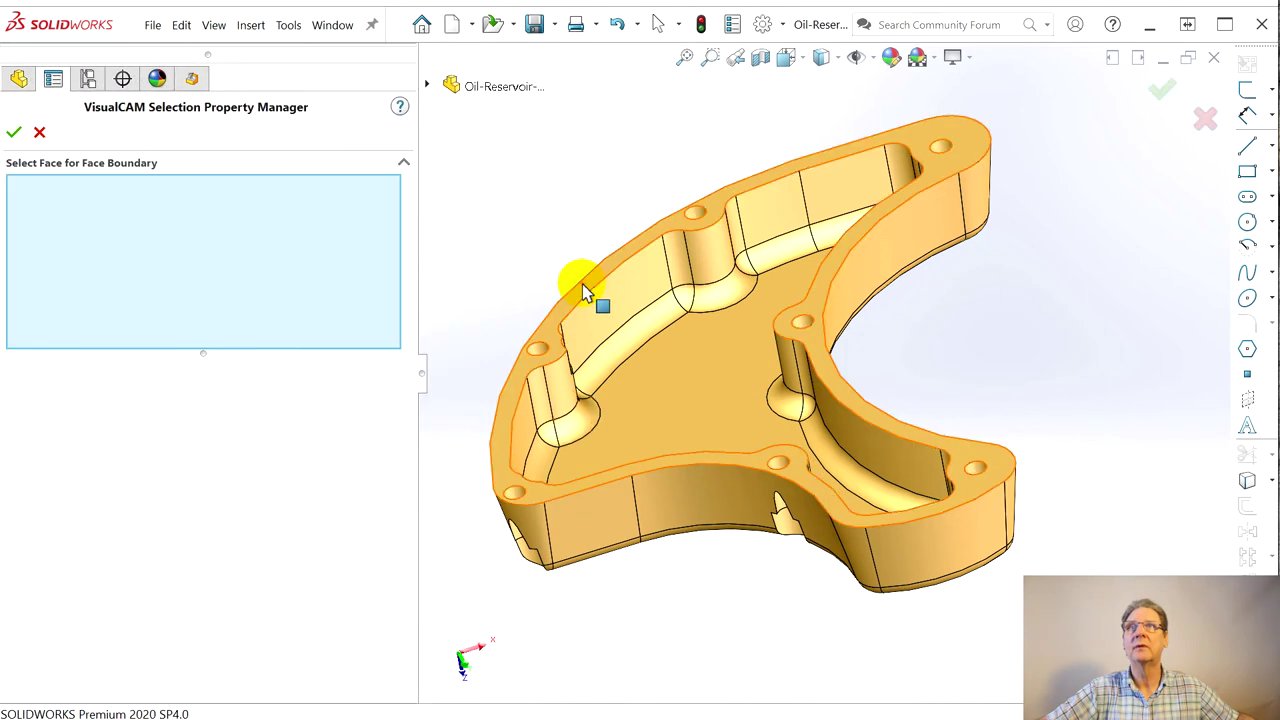
right_click(580, 286)
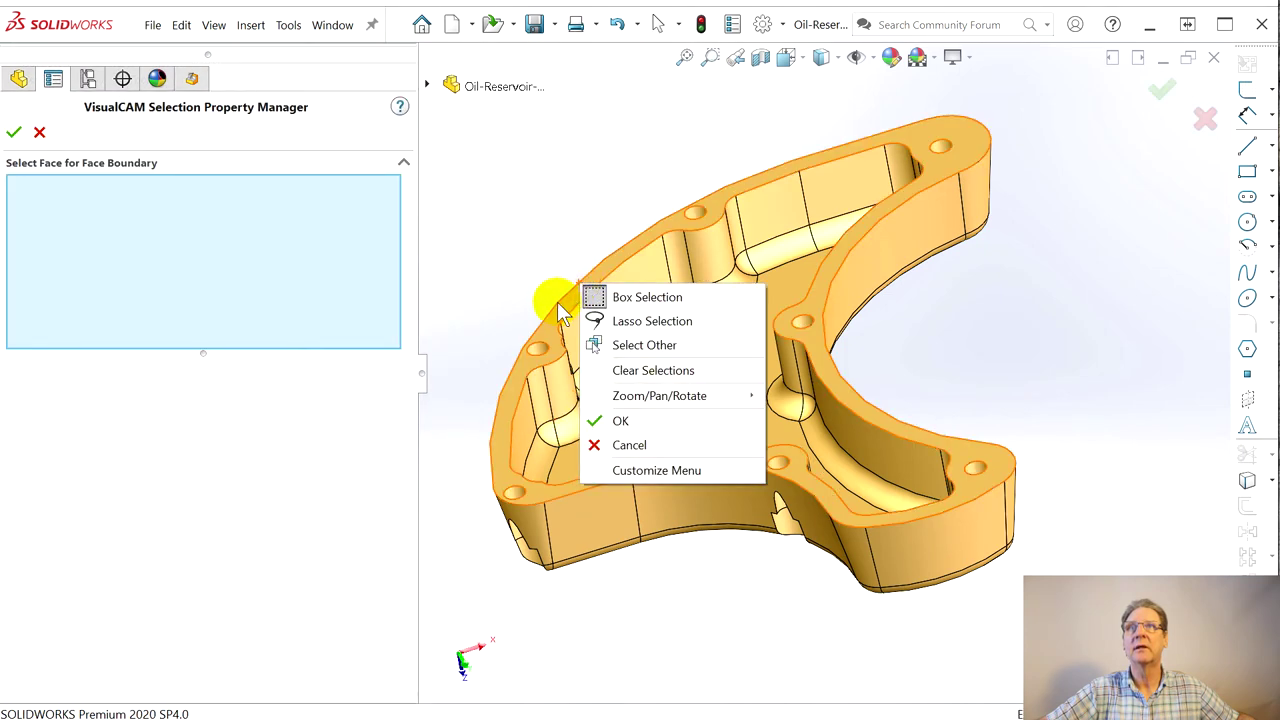
click(503, 224)
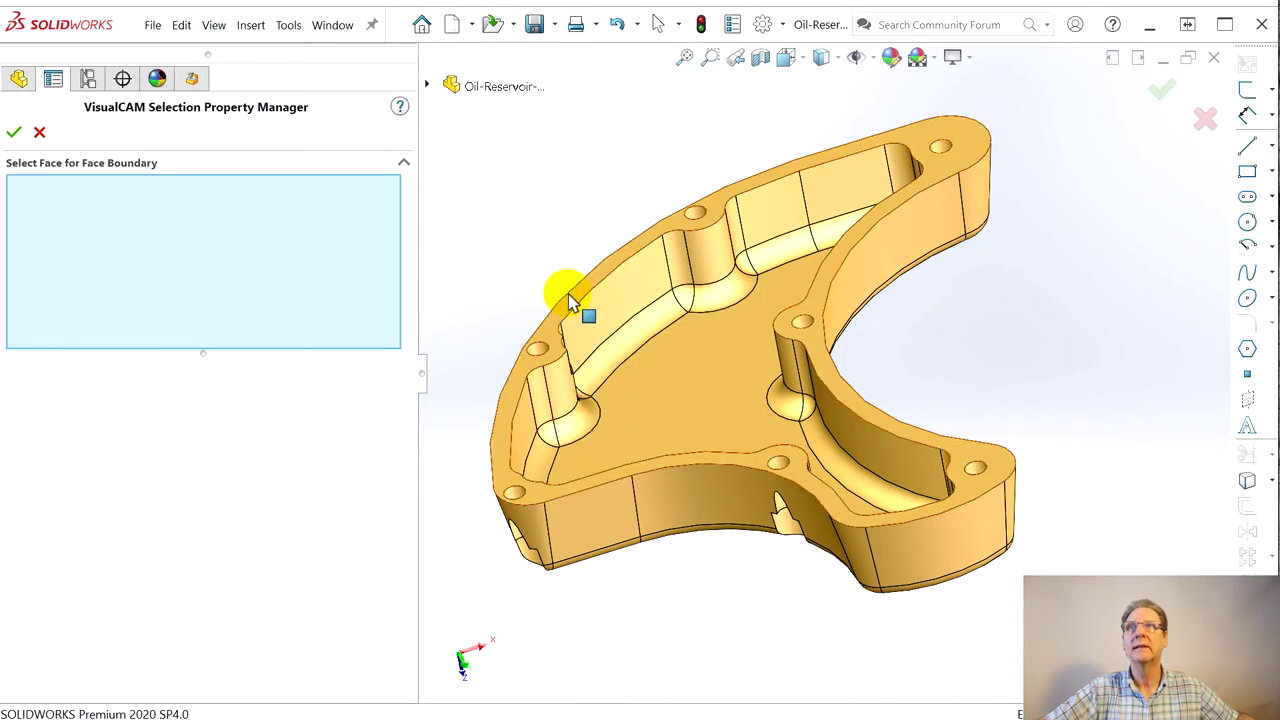
right_click(568, 293)
middle_drag(666, 643, 603, 660)
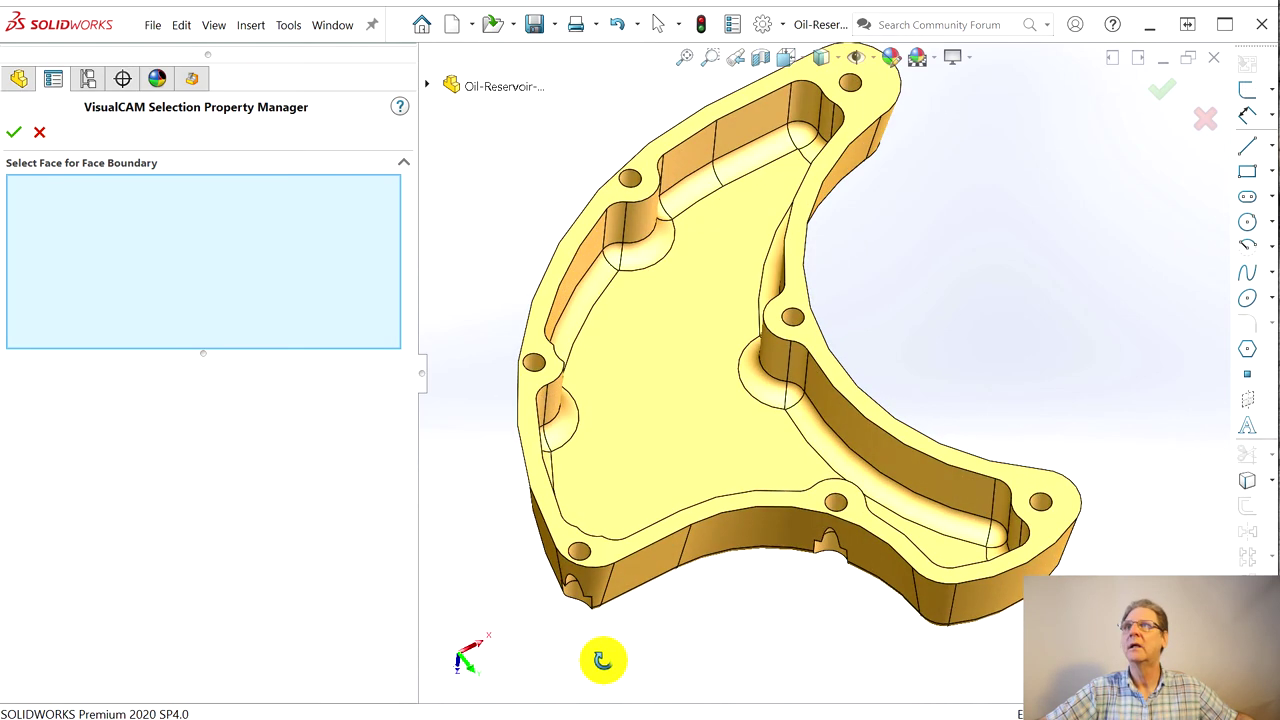
click(40, 133)
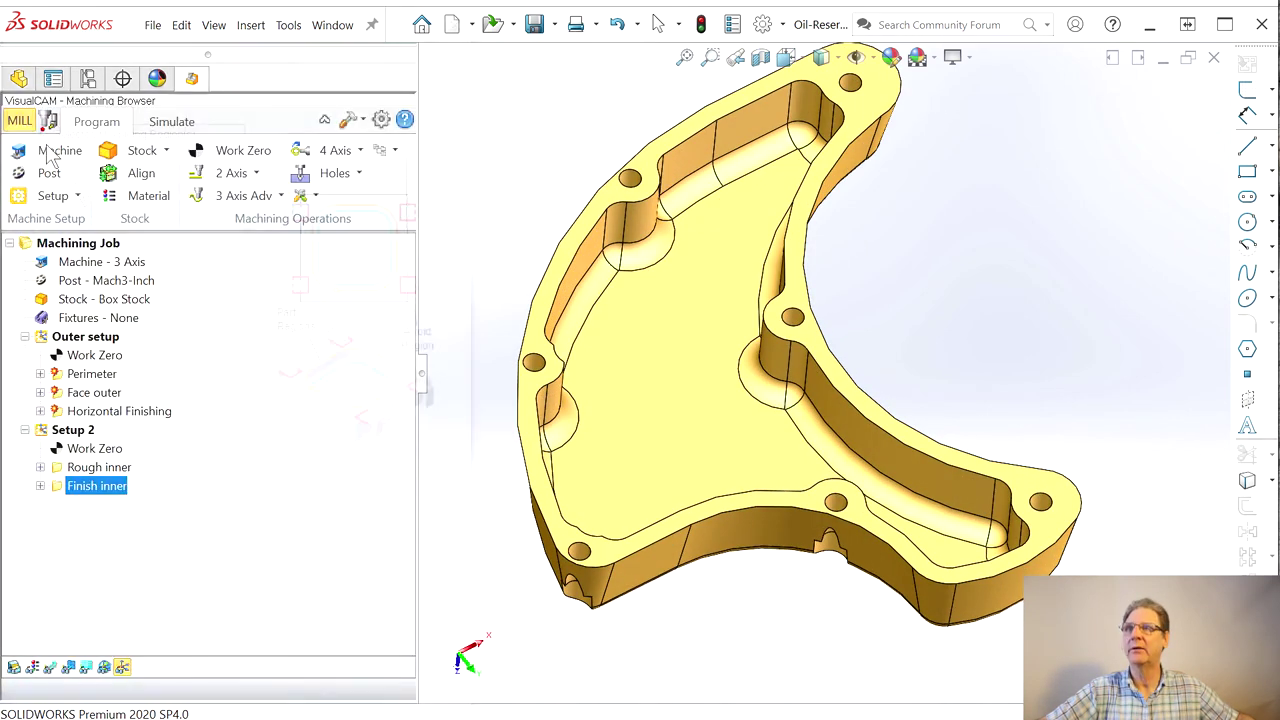
Select the ten tangent outer edges with Select Tangency and accept them as regions
click(115, 467)
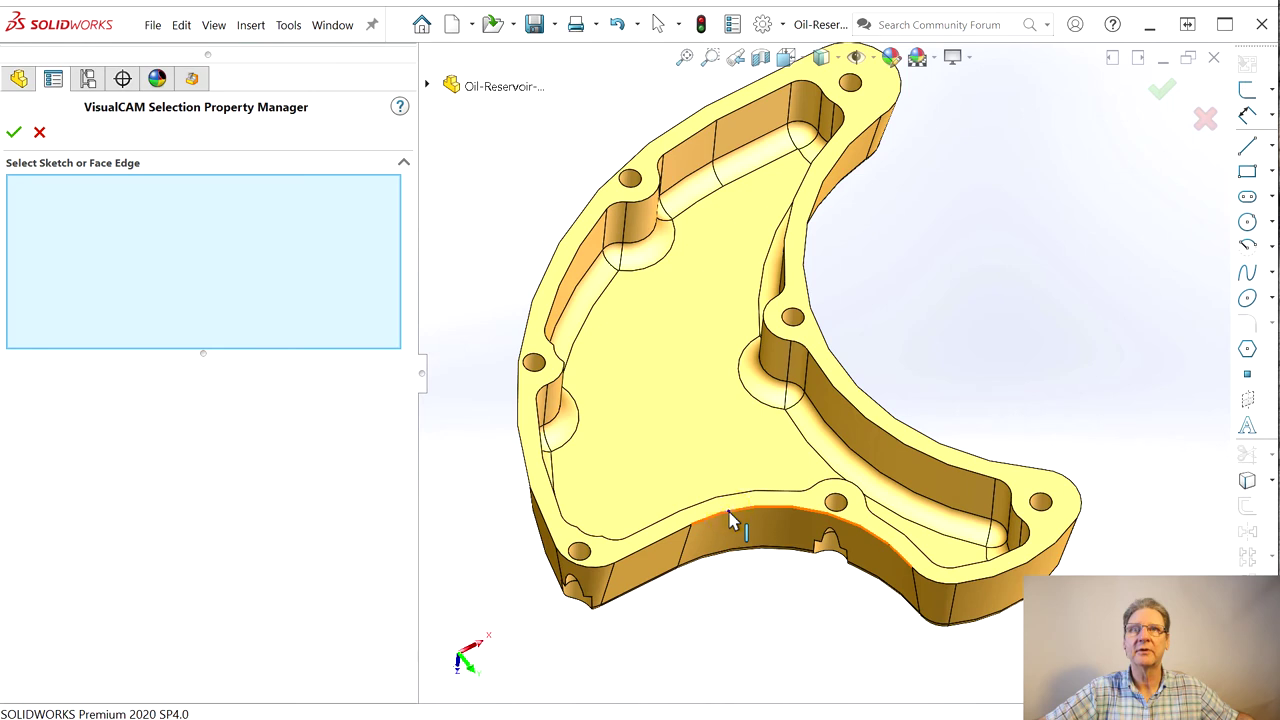
right_click(730, 521)
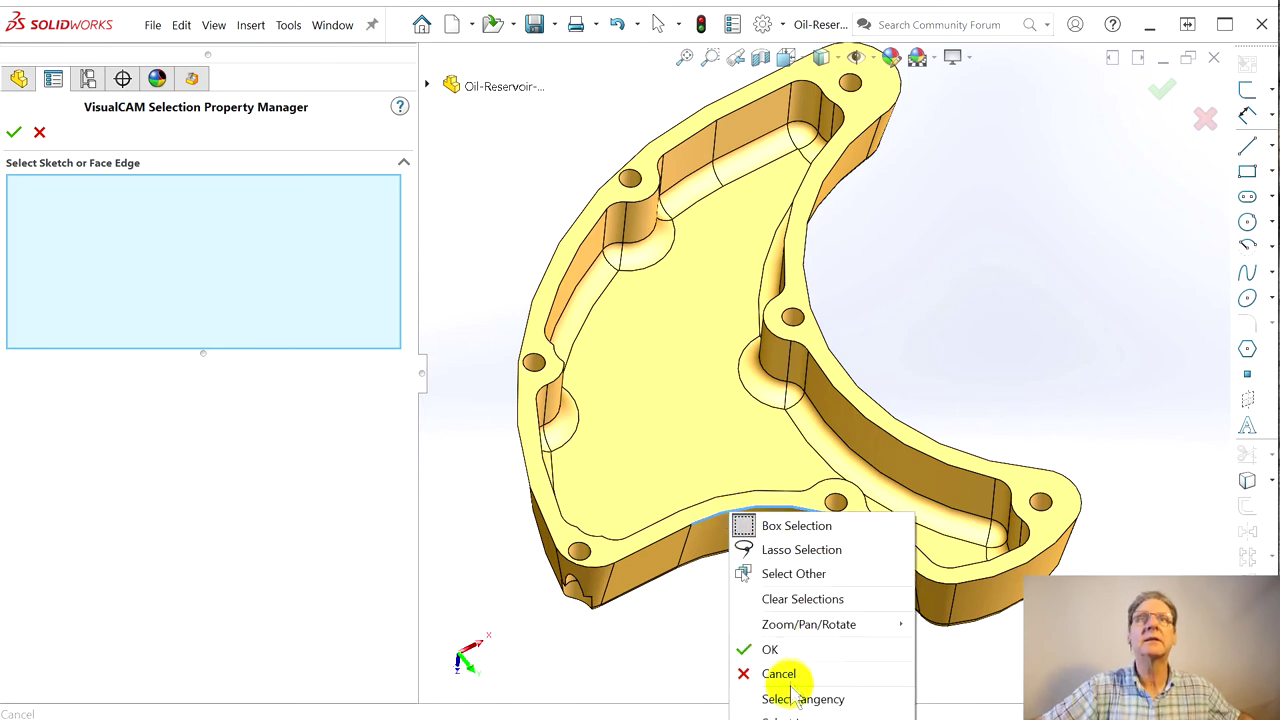
click(562, 150)
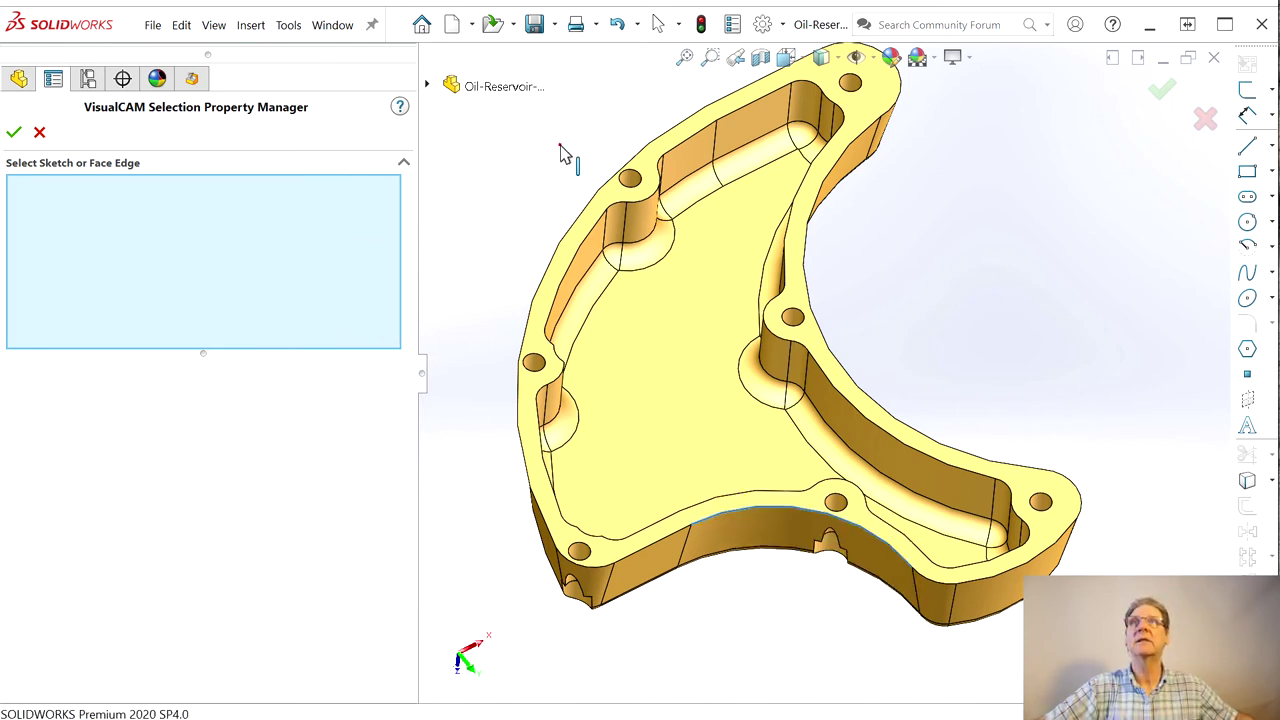
right_click(591, 197)
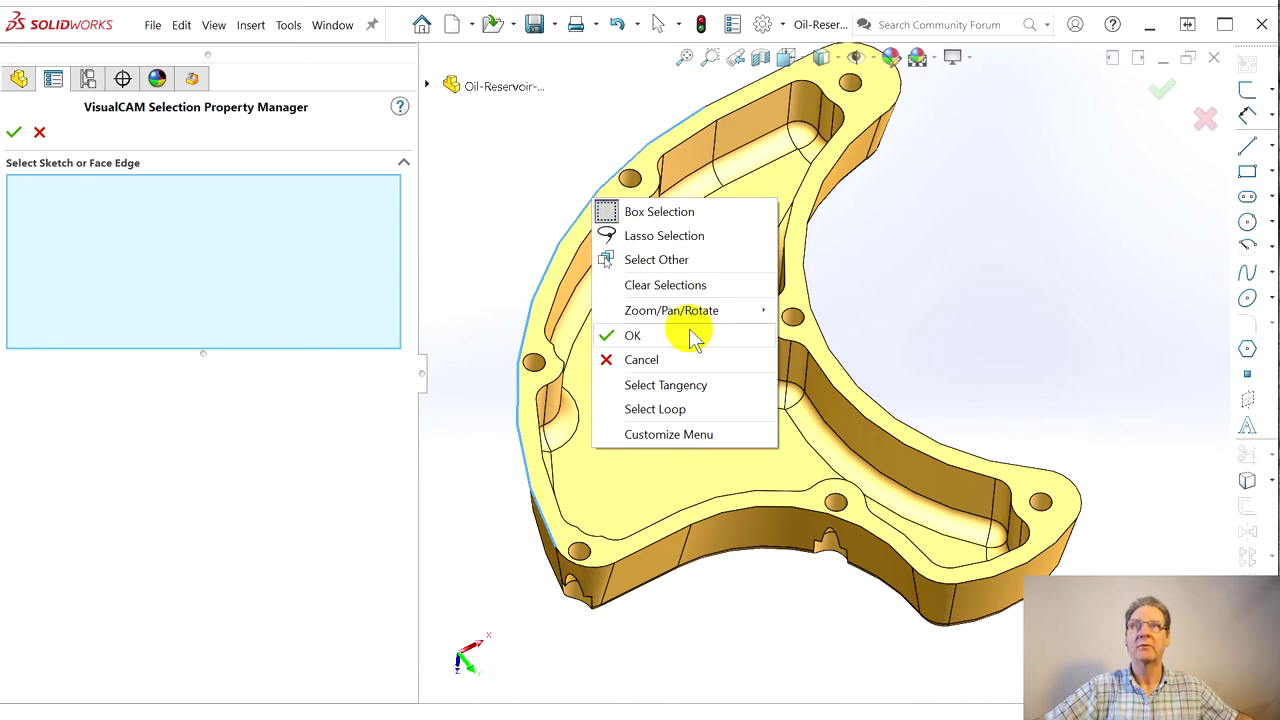
click(665, 385)
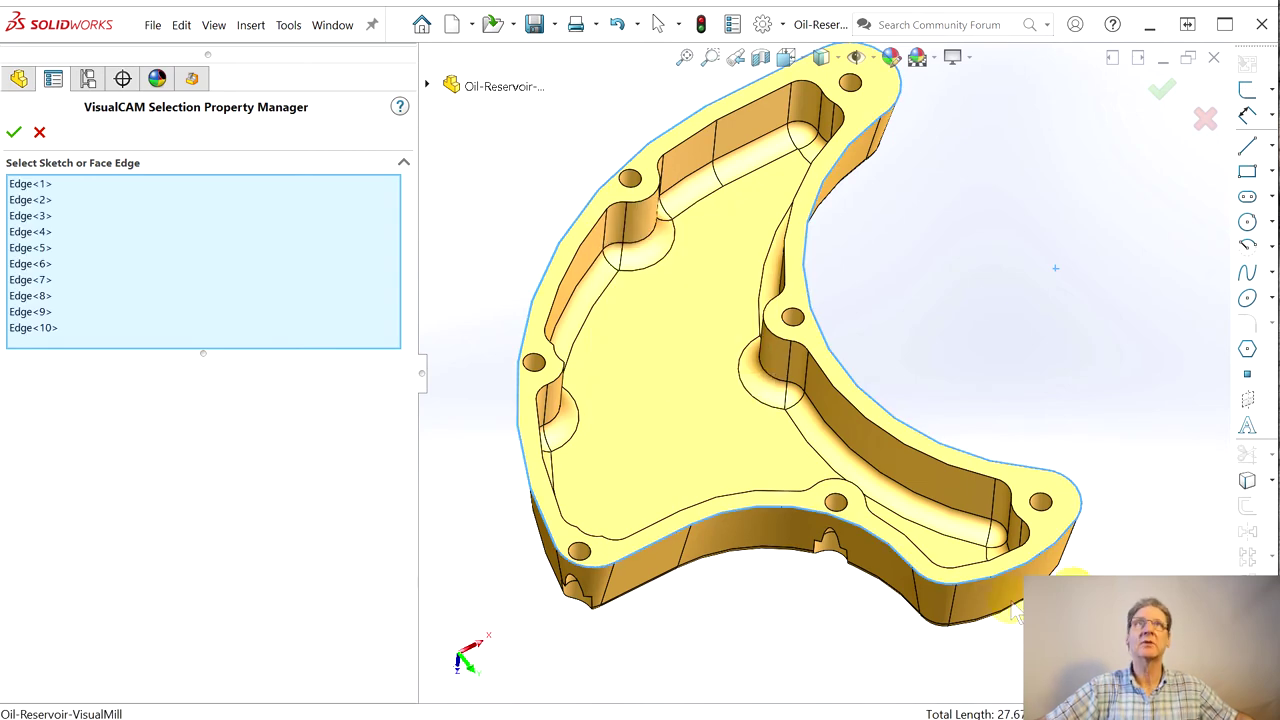
click(15, 132)
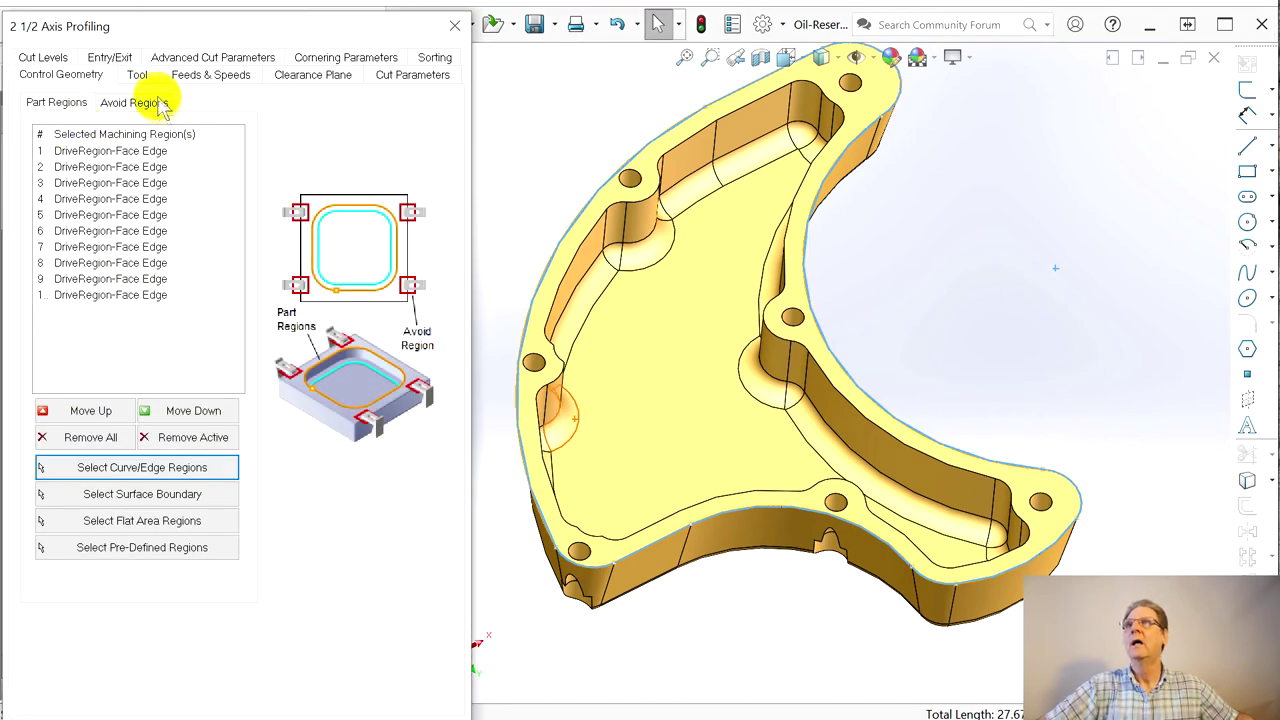
Review the tool, feeds and speeds, and clearance plane settings
click(137, 77)
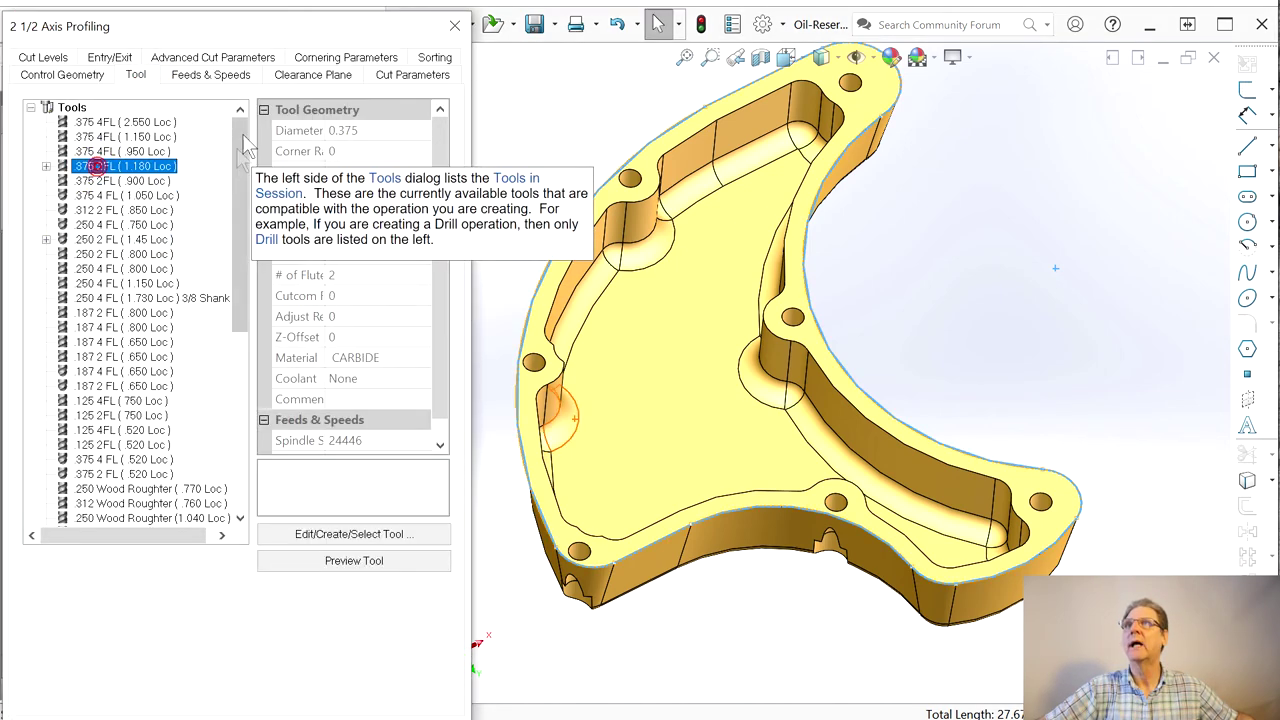
click(213, 78)
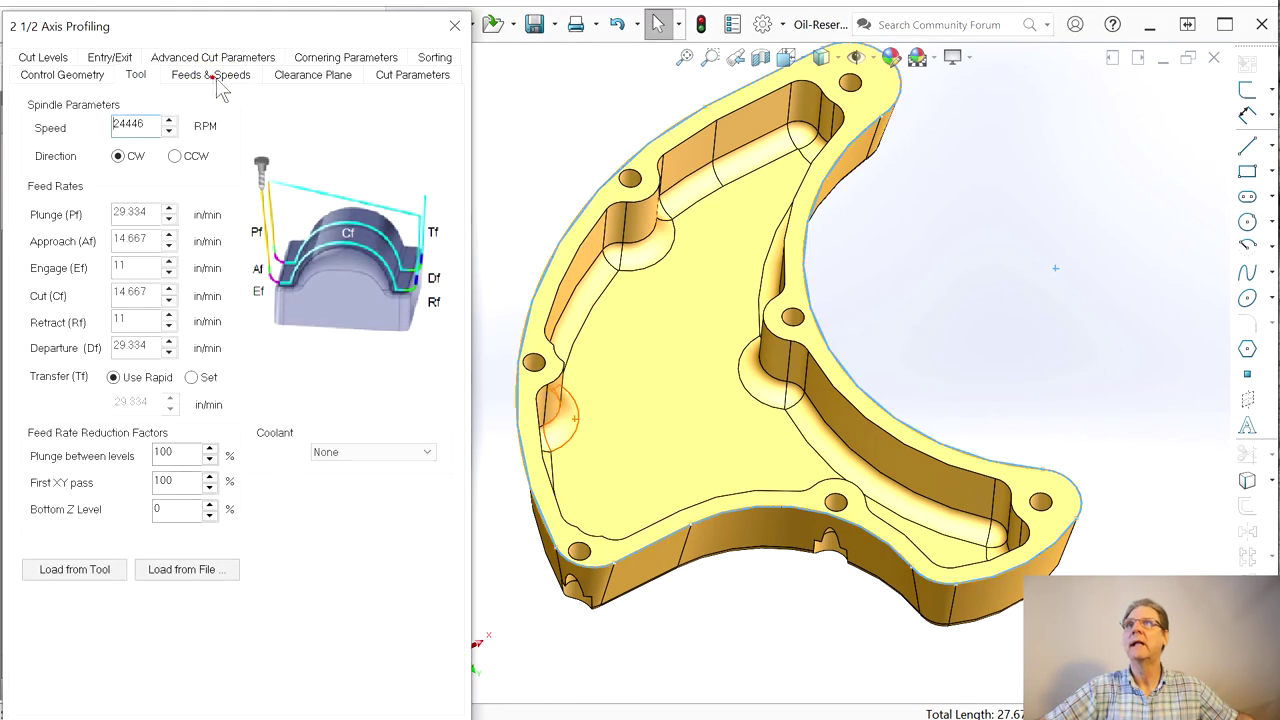
click(318, 78)
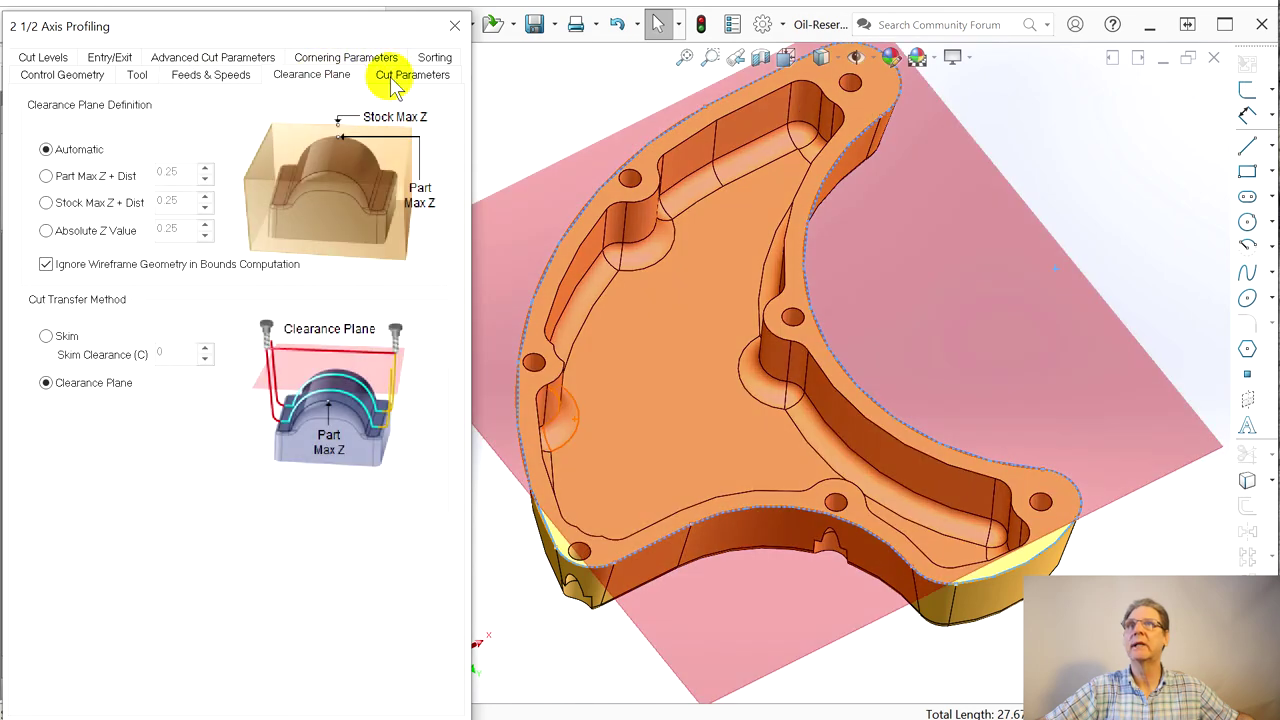
Set the cut parameters to climb milling, total cut width 0.4 and step/cut 0.125
click(395, 80)
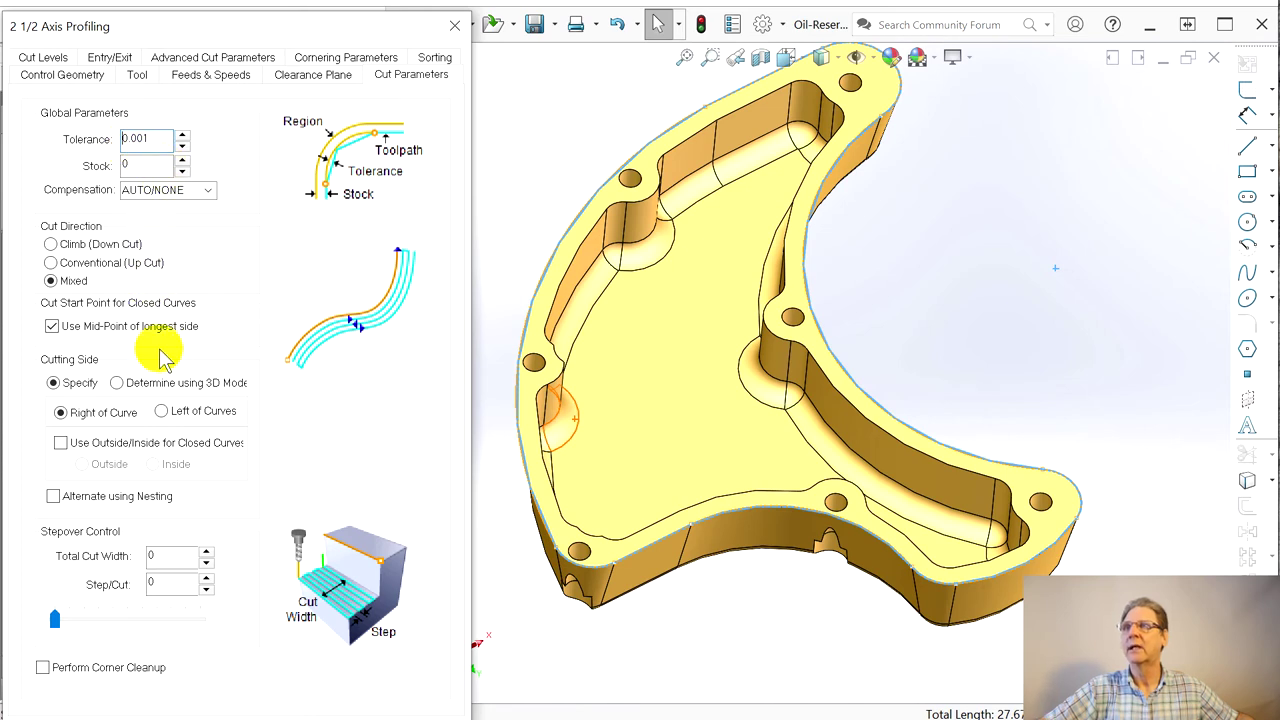
click(64, 246)
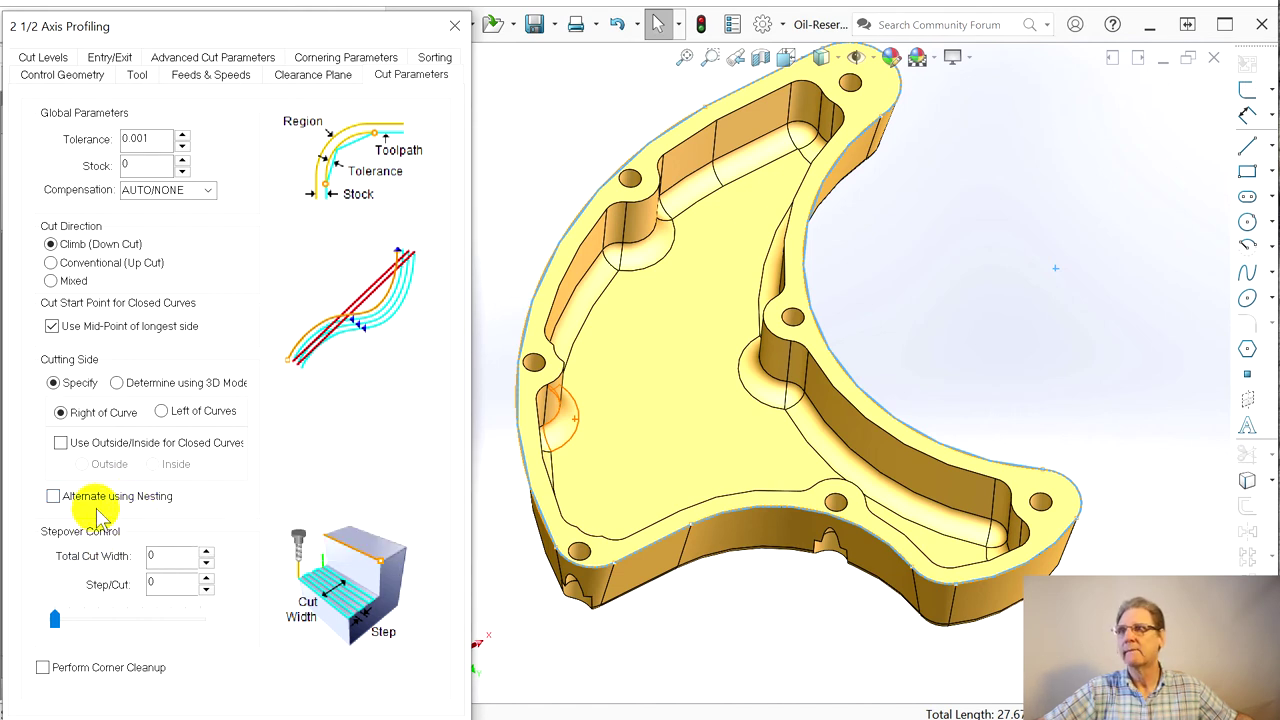
click(156, 555)
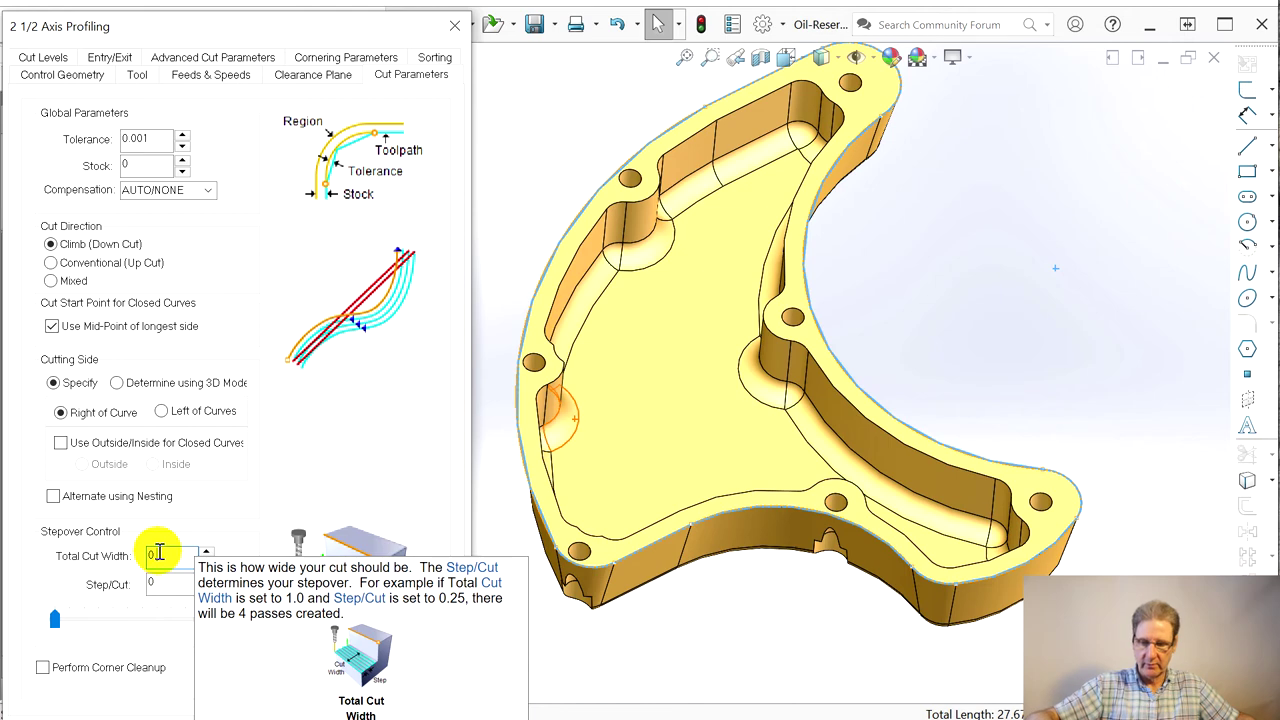
text(.4)
click(172, 588)
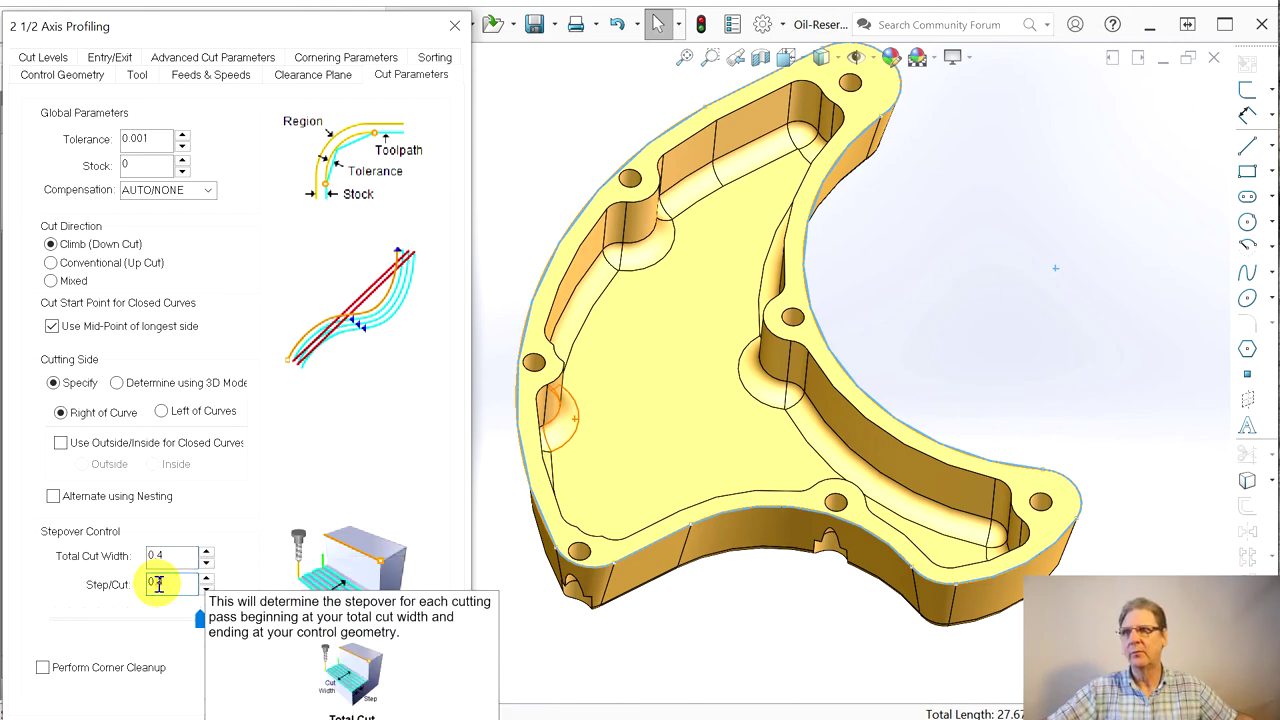
text(12)
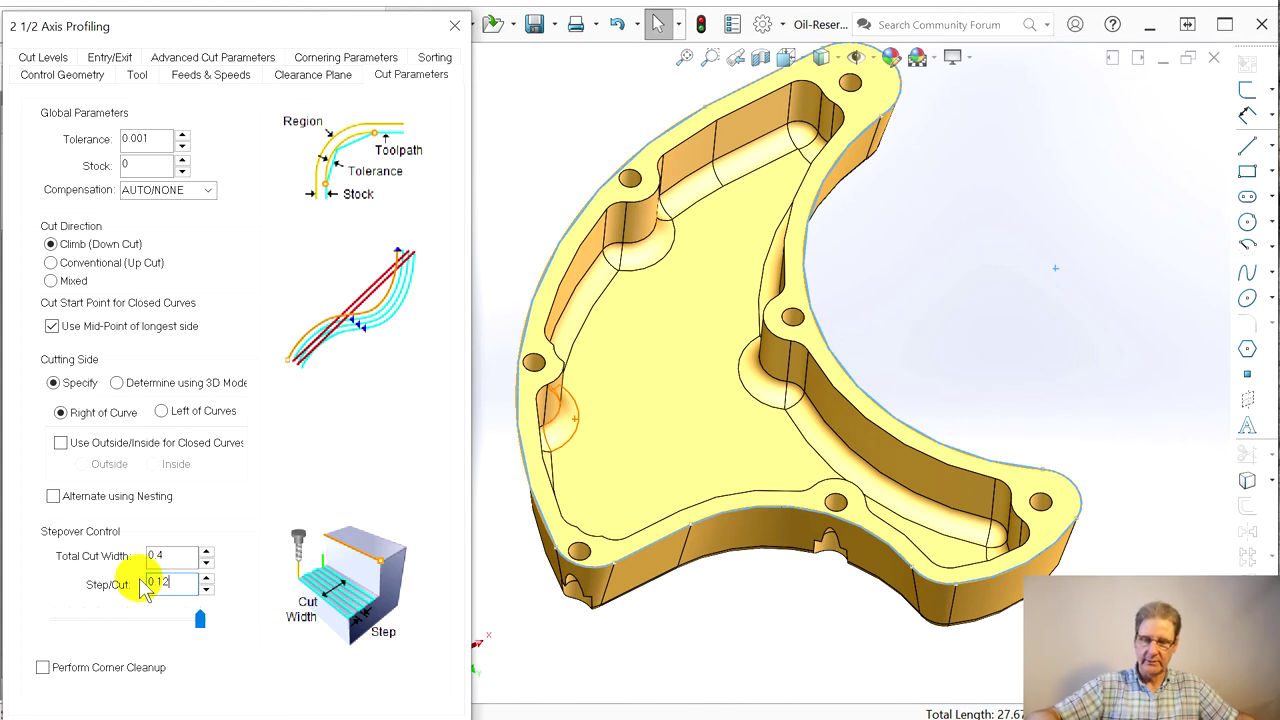
text(5)
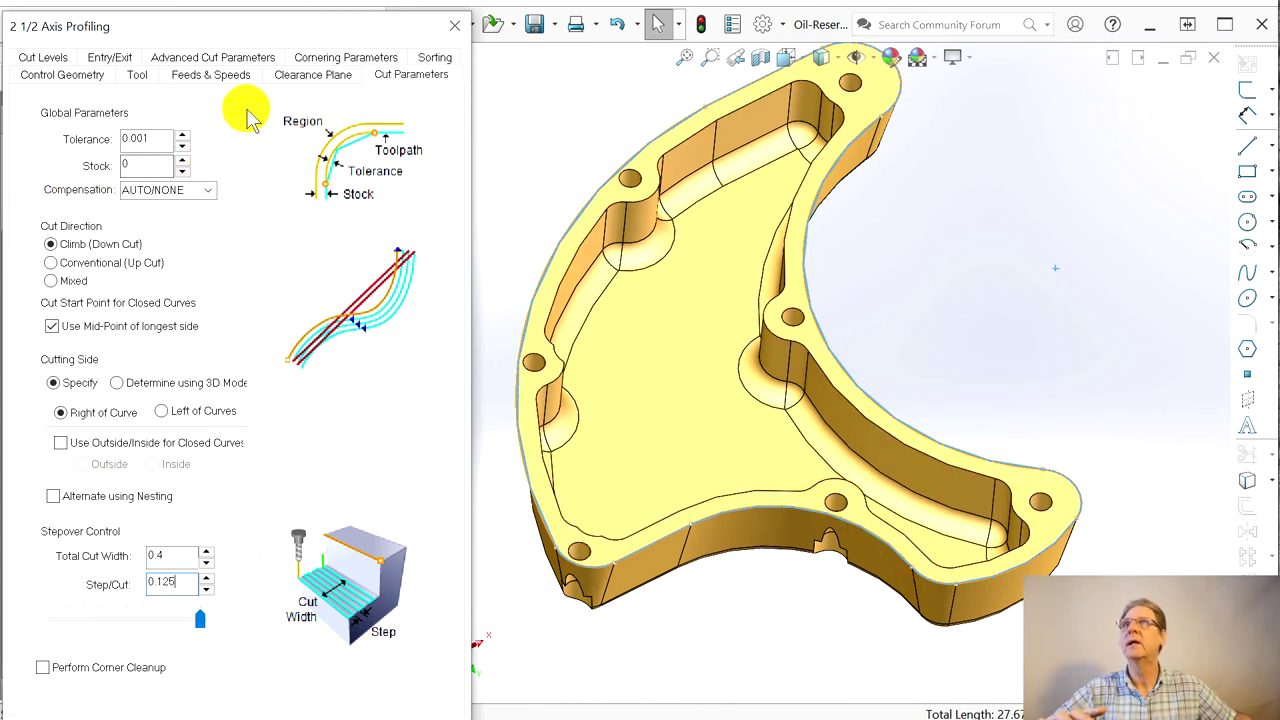
Place the cut geometry at the bottom in Cut Levels and save the operation
click(58, 58)
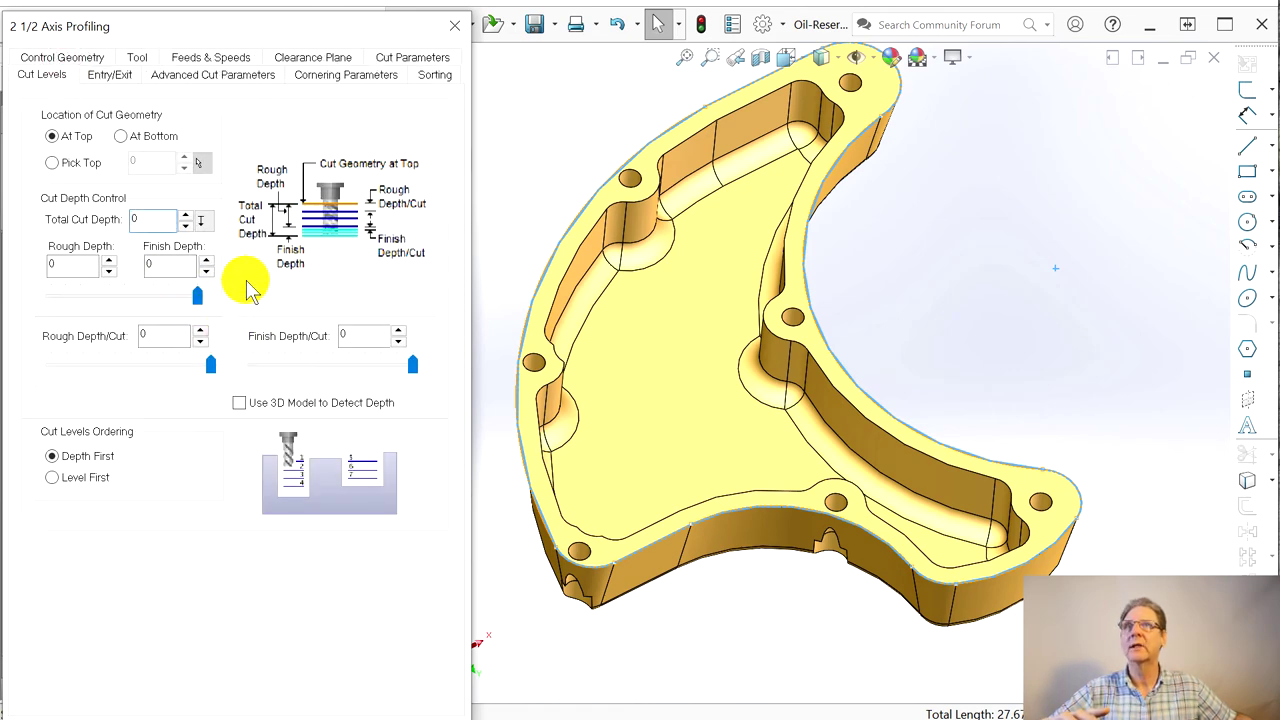
click(128, 139)
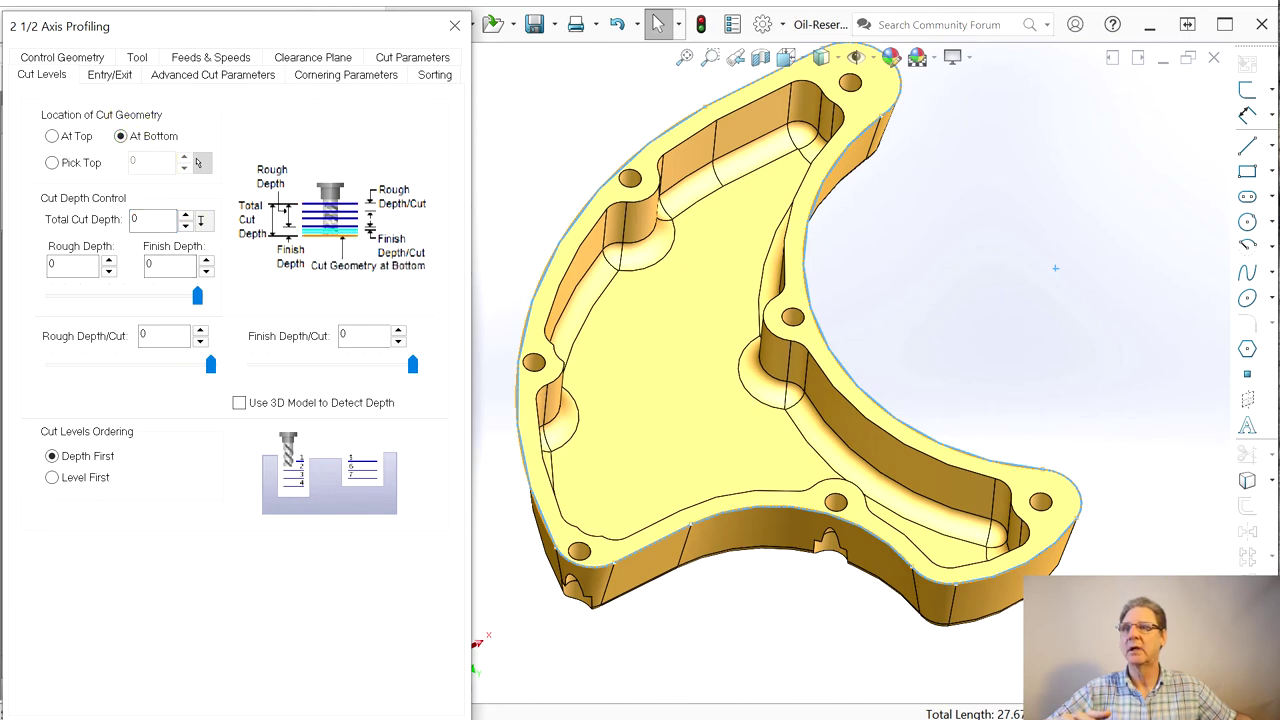
click(200, 712)
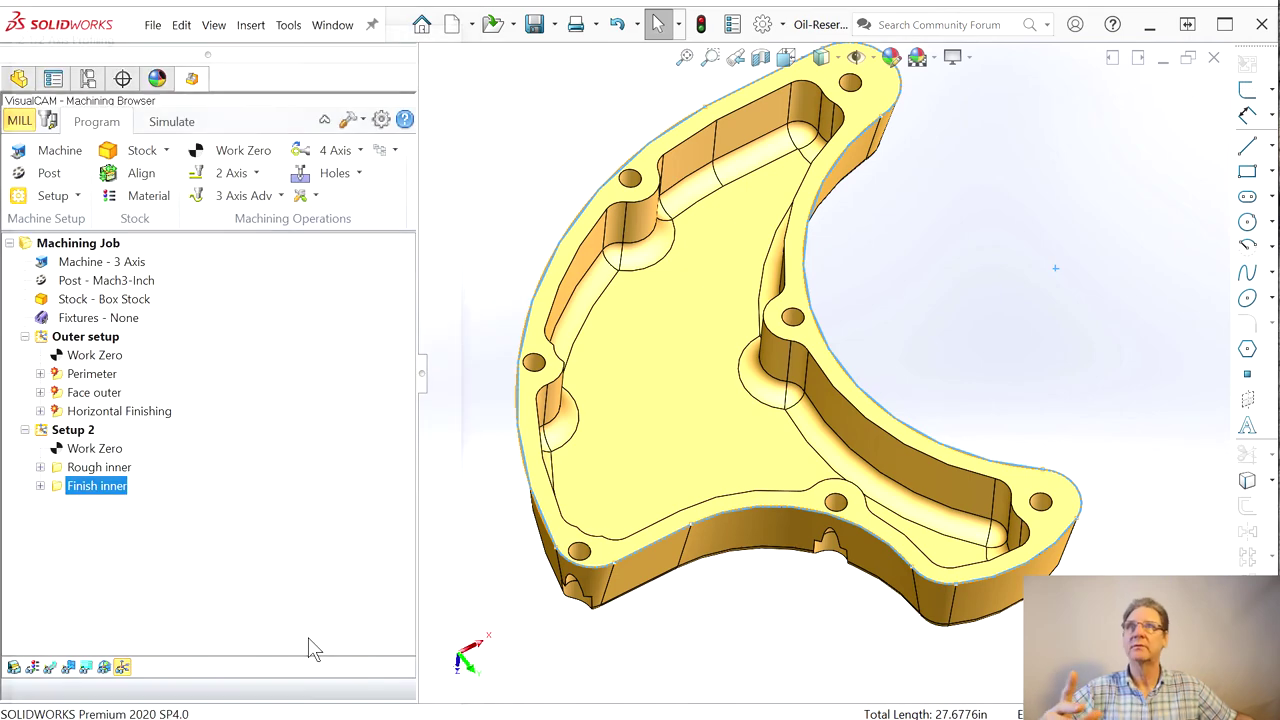
Deselect the part, show the toolpaths, and orbit toward a top-down view
click(536, 622)
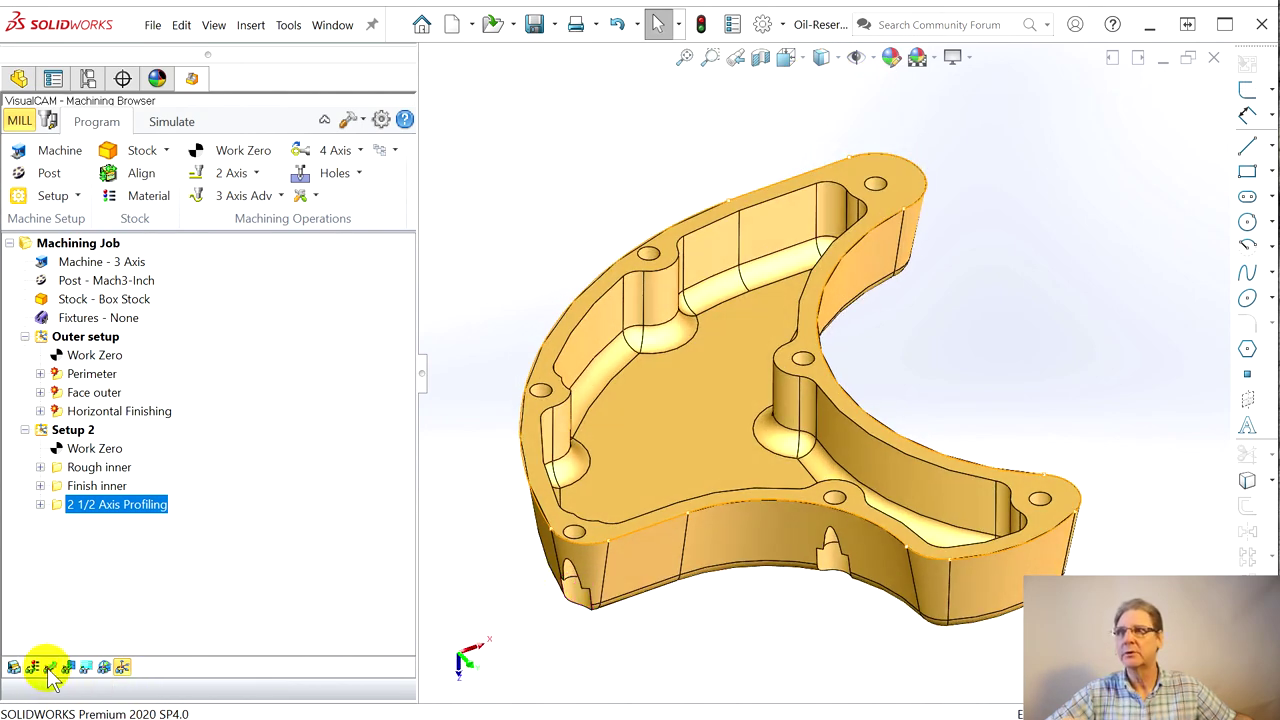
click(50, 668)
middle_drag(615, 580, 688, 620)
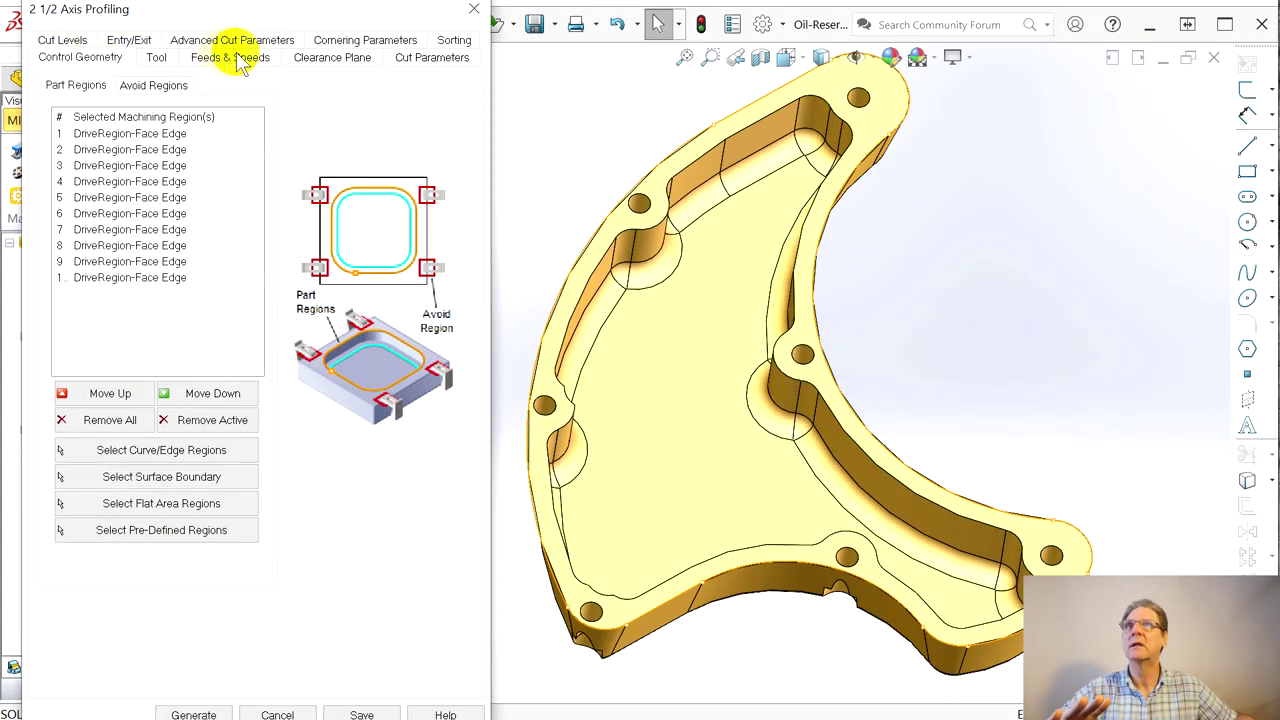
Enter -0.1 as the profiling stock and generate the toolpath
click(428, 60)
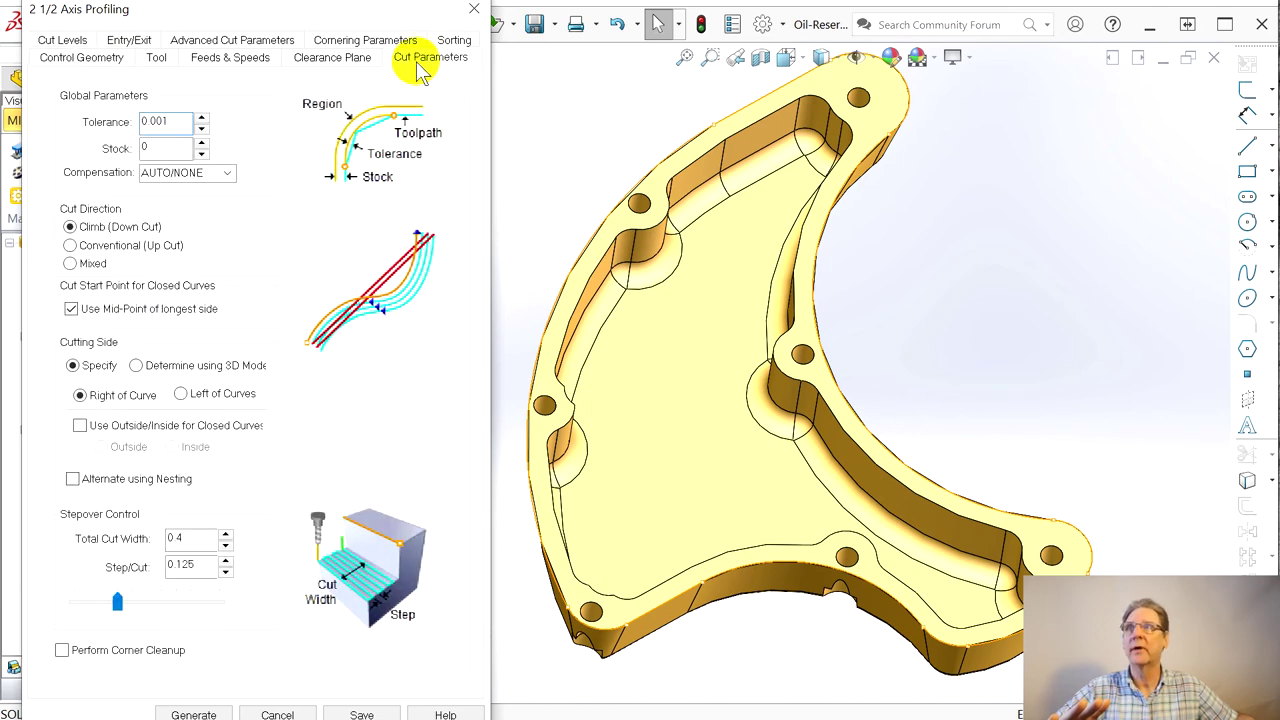
mouse_move(160, 150)
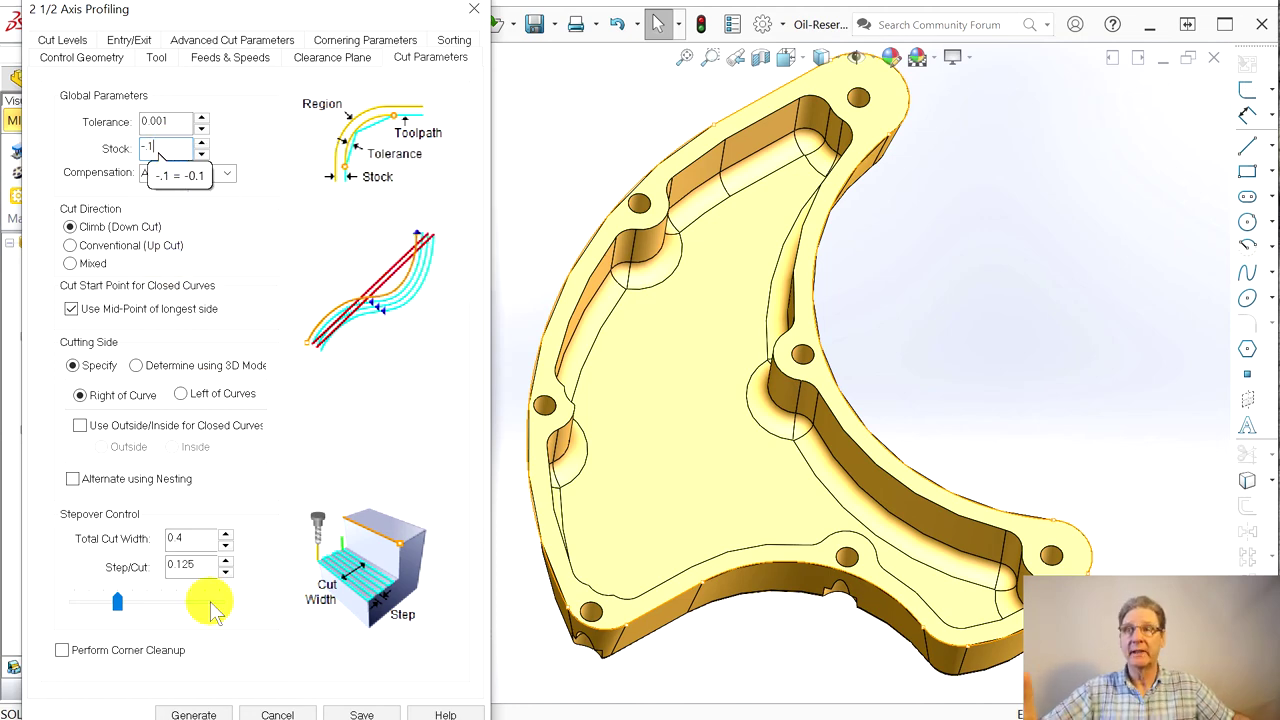
click(193, 714)
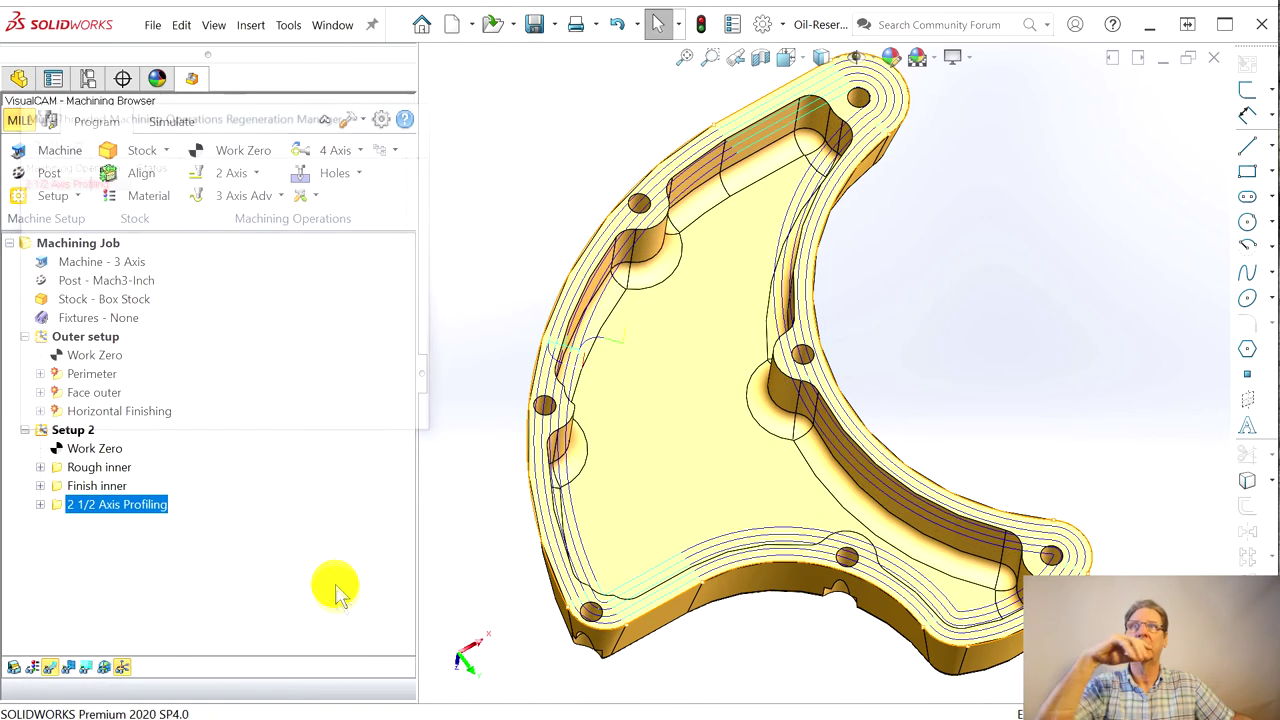
Inspect the new profiling toolpath, clear the highlight, and play the machining simulation
middle_drag(400, 451, 570, 458)
key(Escape)
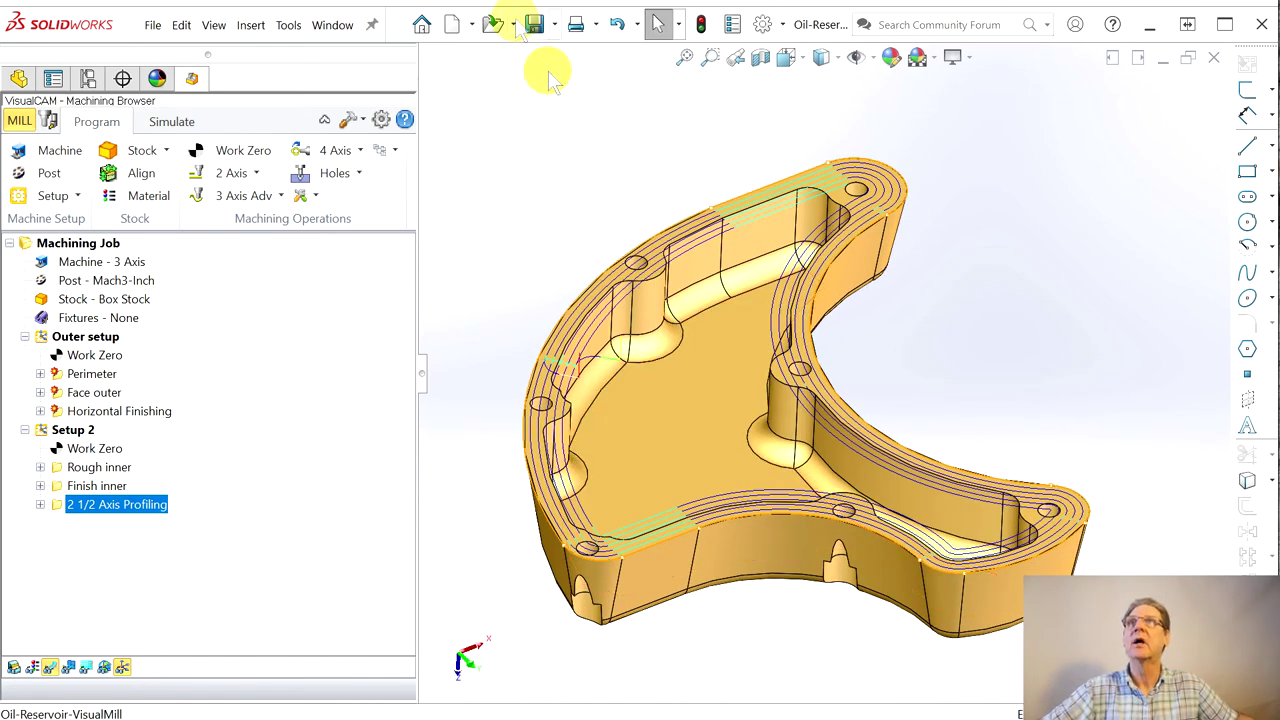
click(171, 121)
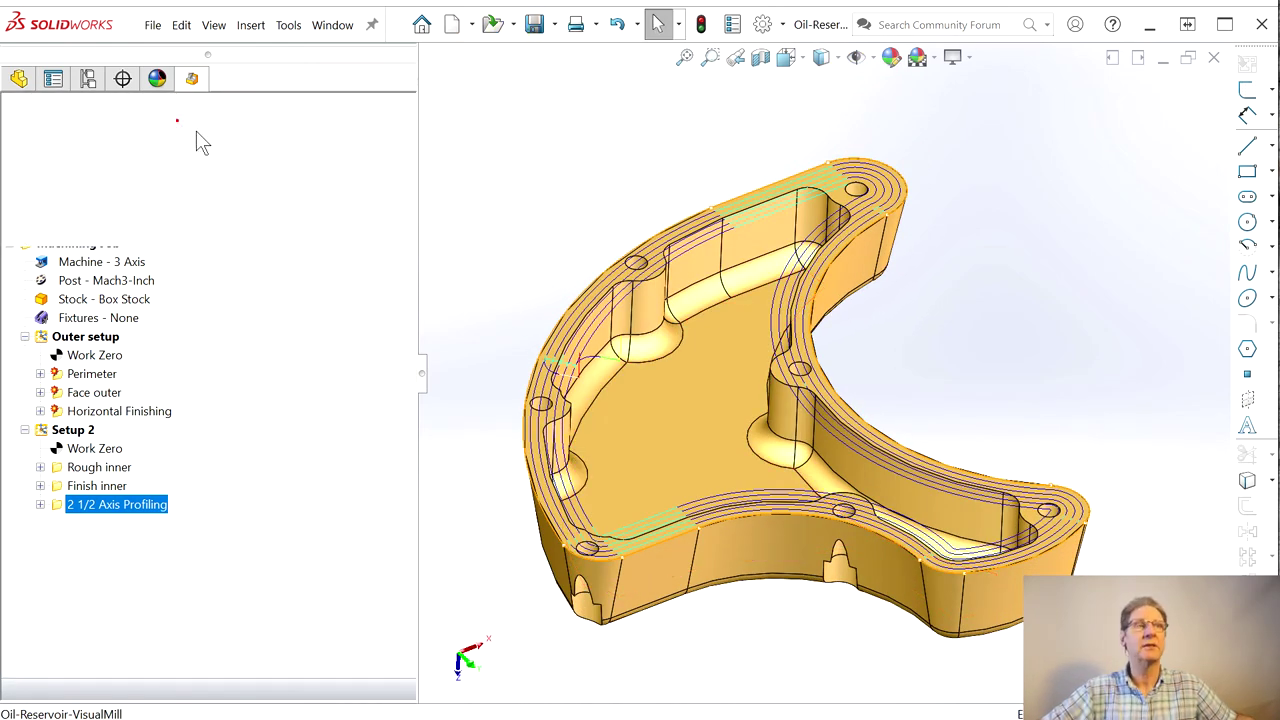
click(160, 177)
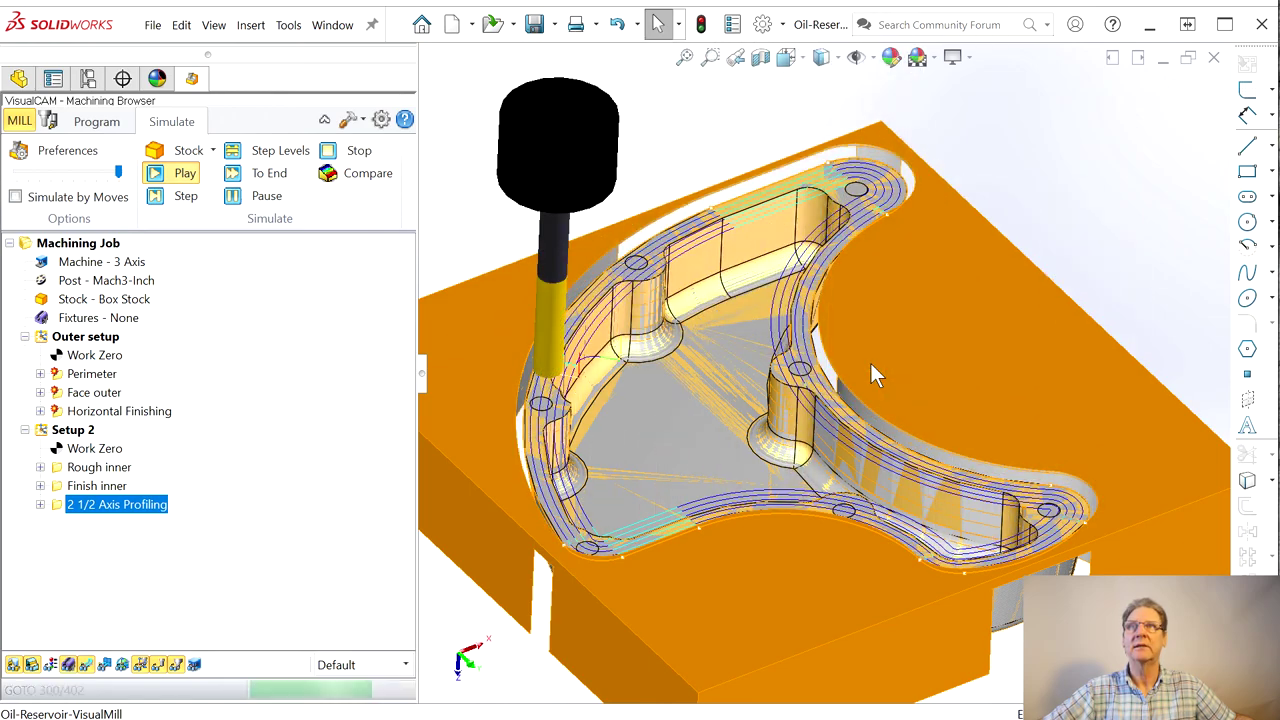
Orbit and zoom to look over the simulated part from top and isometric views
middle_drag(928, 280, 920, 420)
scroll(920, 423, down, 3)
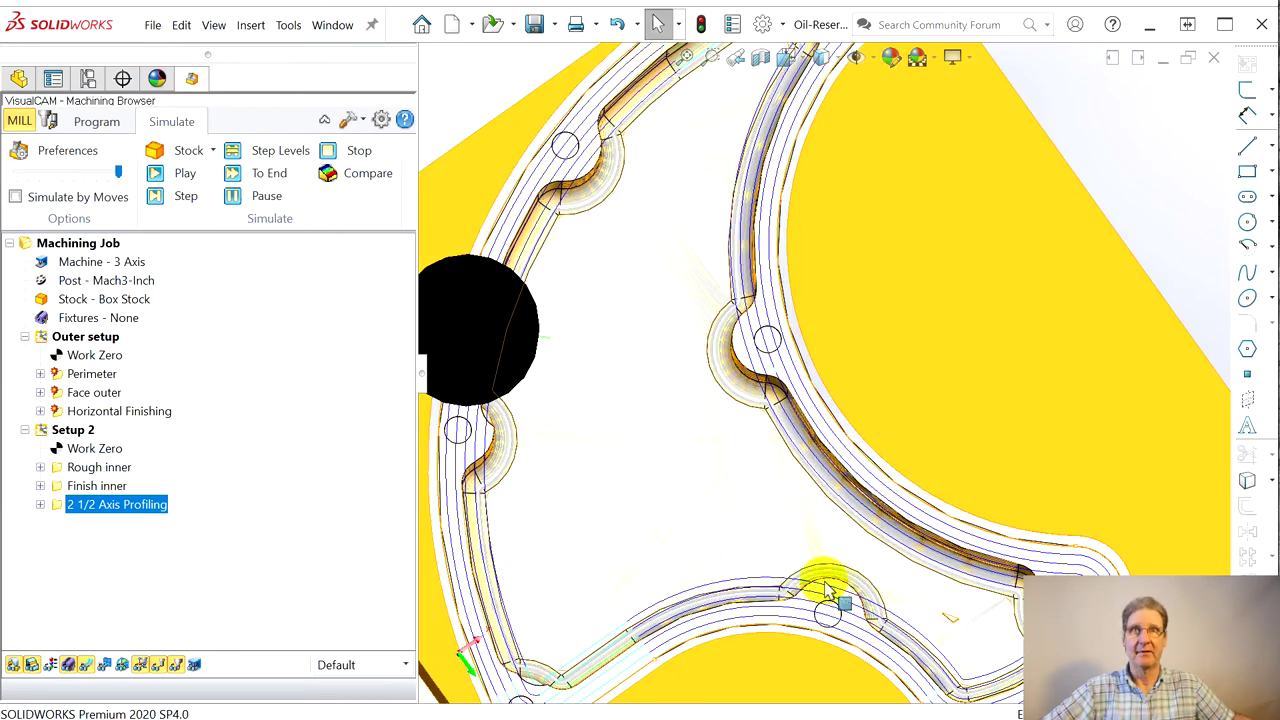
scroll(826, 590, up, 5)
middle_drag(851, 514, 828, 428)
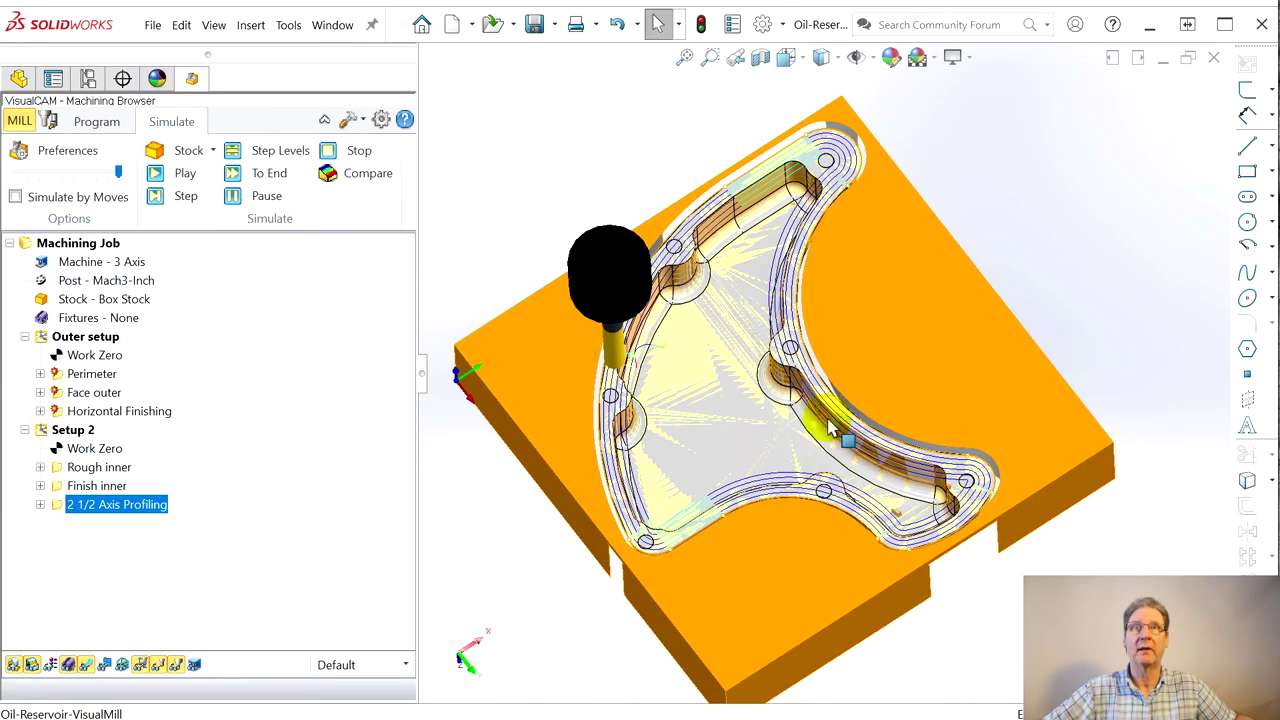
scroll(828, 428, down, 4)
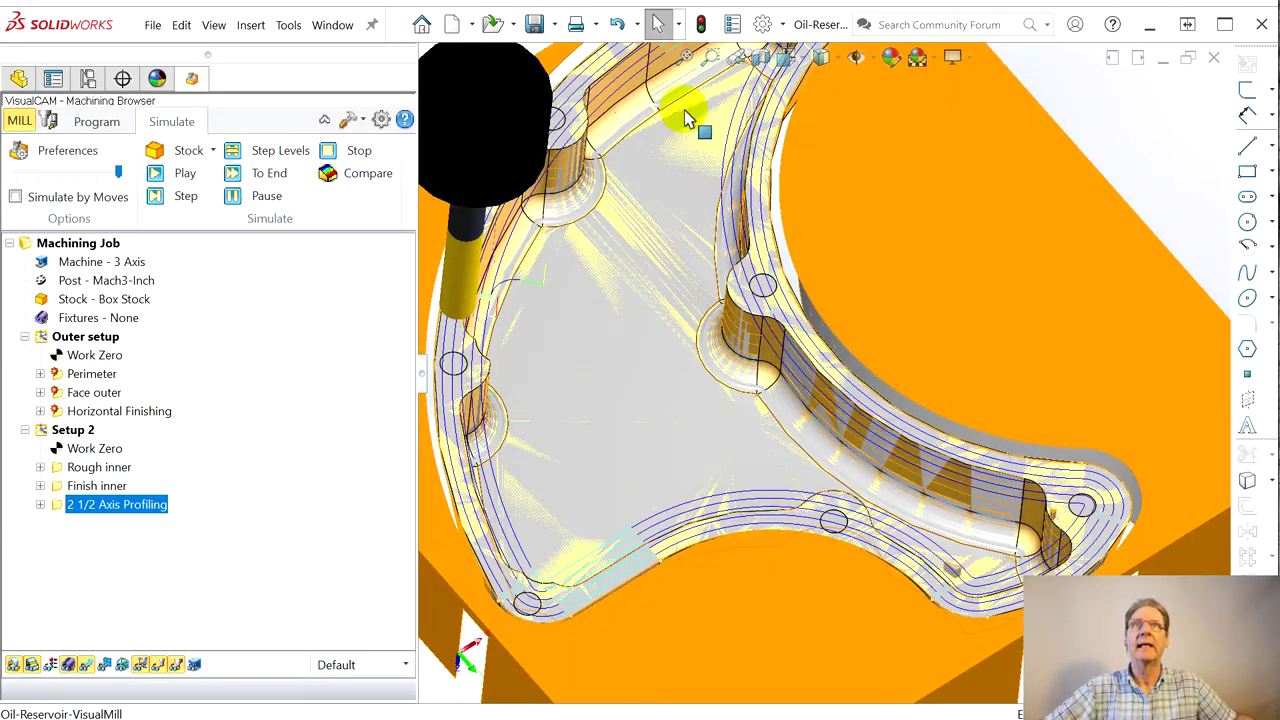
scroll(630, 492, up, 4)
middle_drag(700, 558, 822, 305)
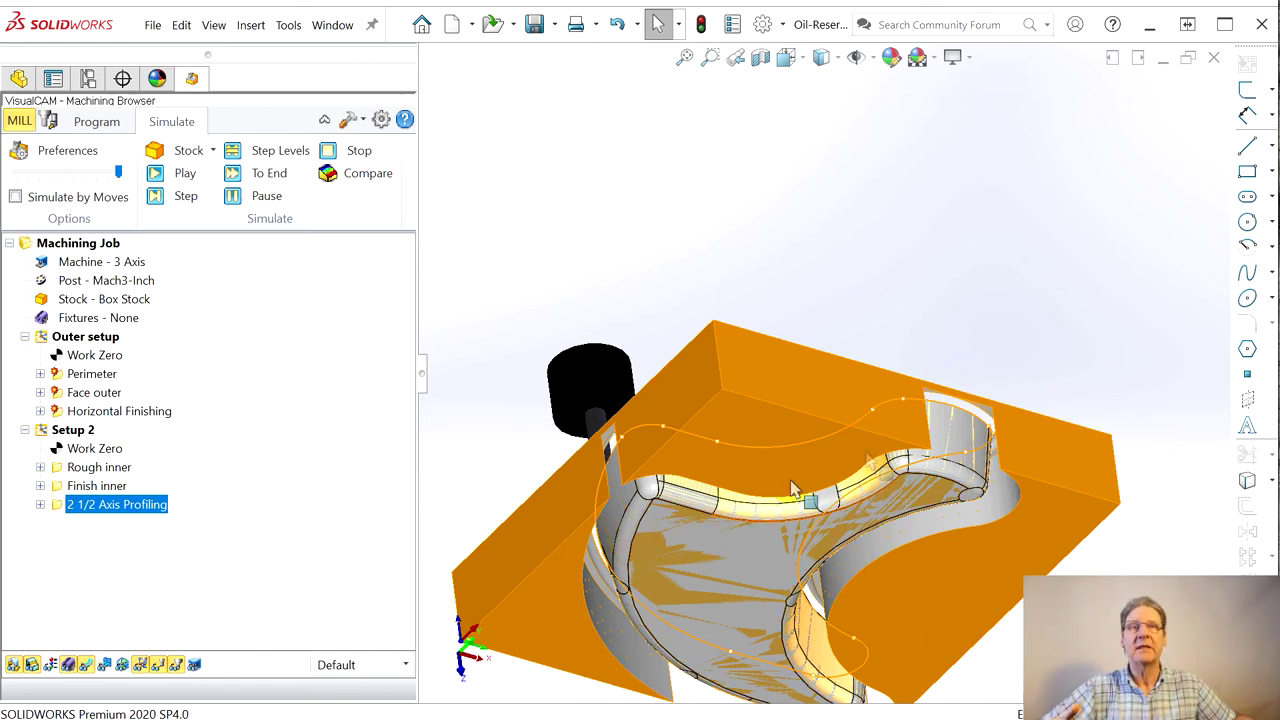
Inspect the machined pocket from several angles, then run Part/Stock Comparison at 0.001 tolerance
click(812, 455)
middle_drag(812, 455, 777, 600)
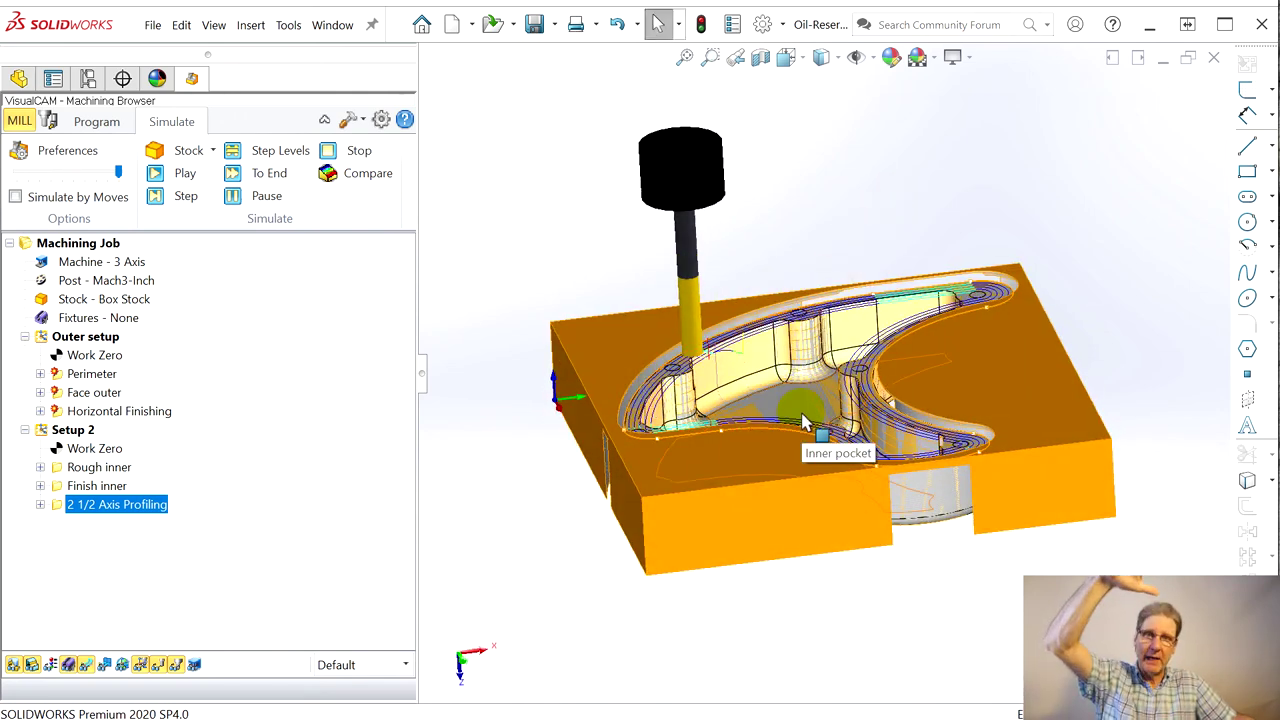
middle_drag(769, 532, 751, 414)
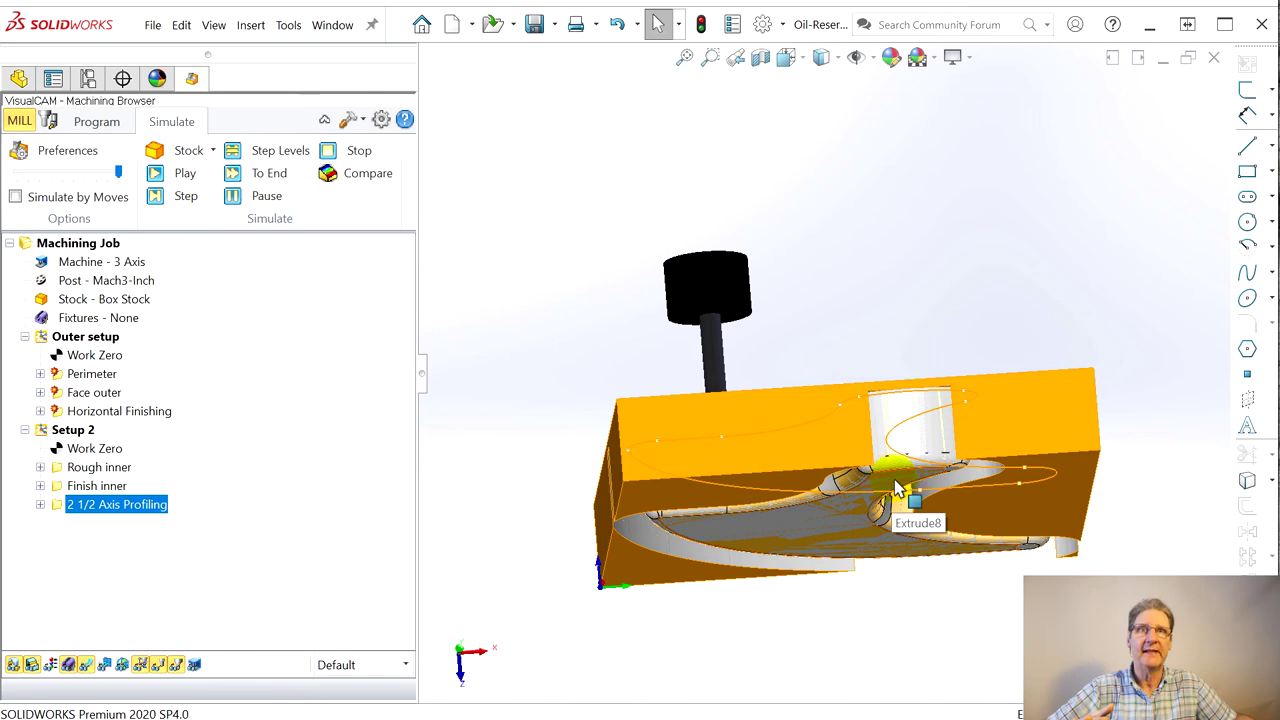
middle_drag(897, 487, 843, 508)
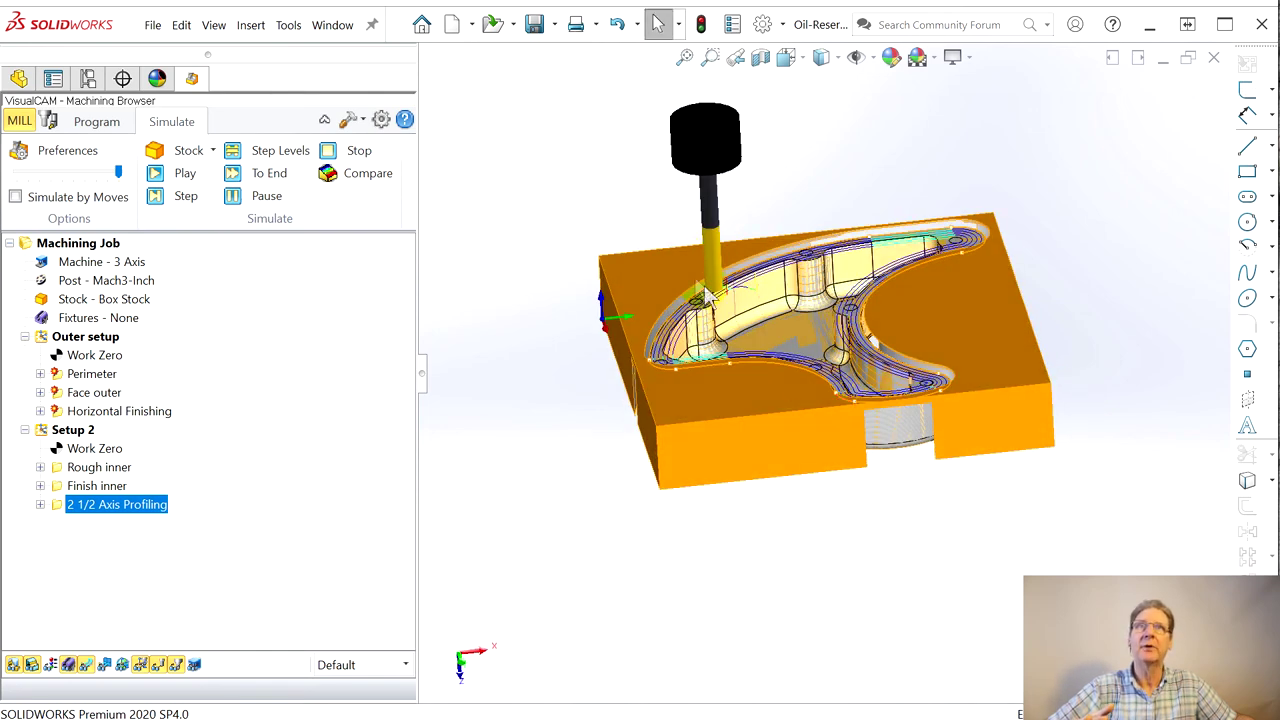
middle_drag(672, 335, 721, 426)
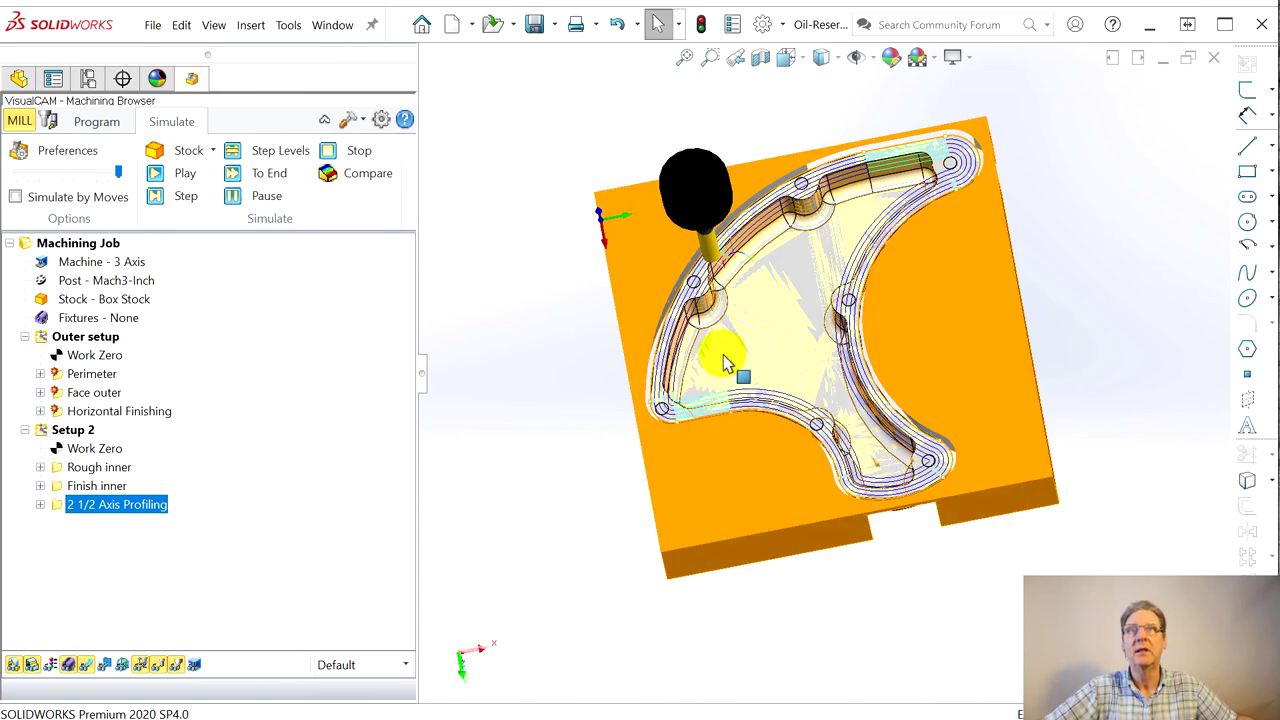
middle_drag(795, 373, 723, 332)
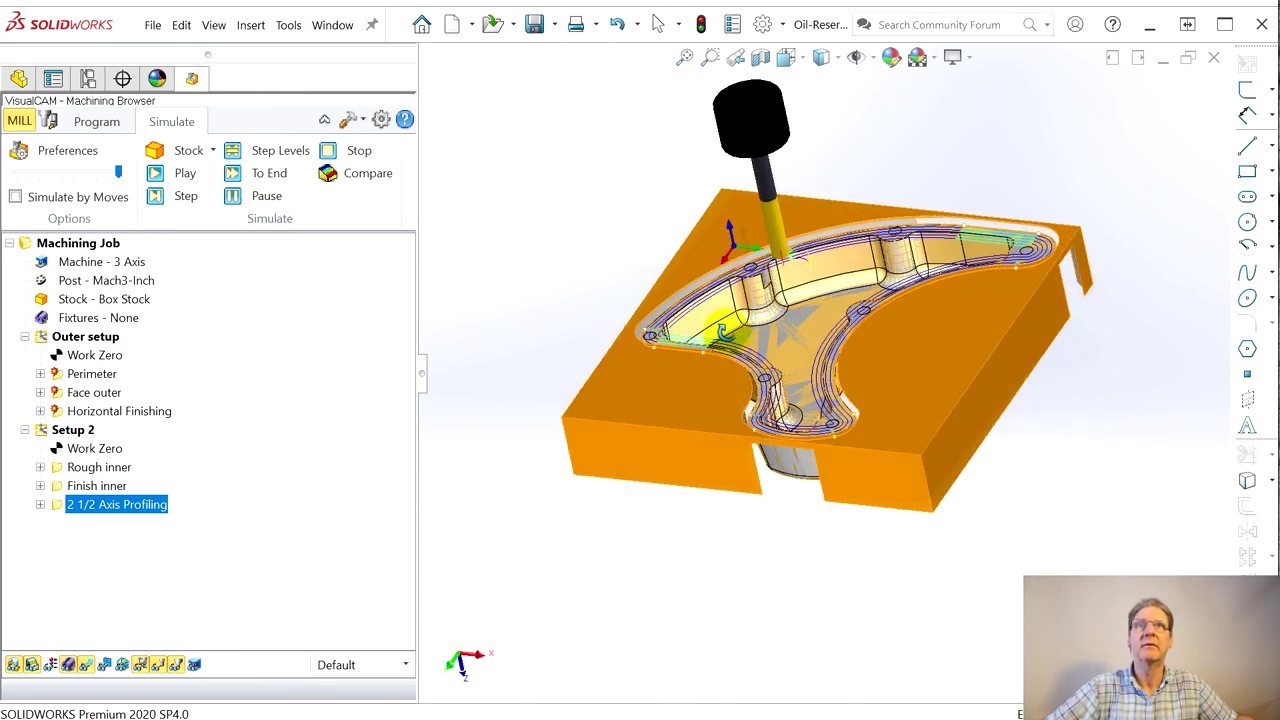
scroll(723, 332, down, 5)
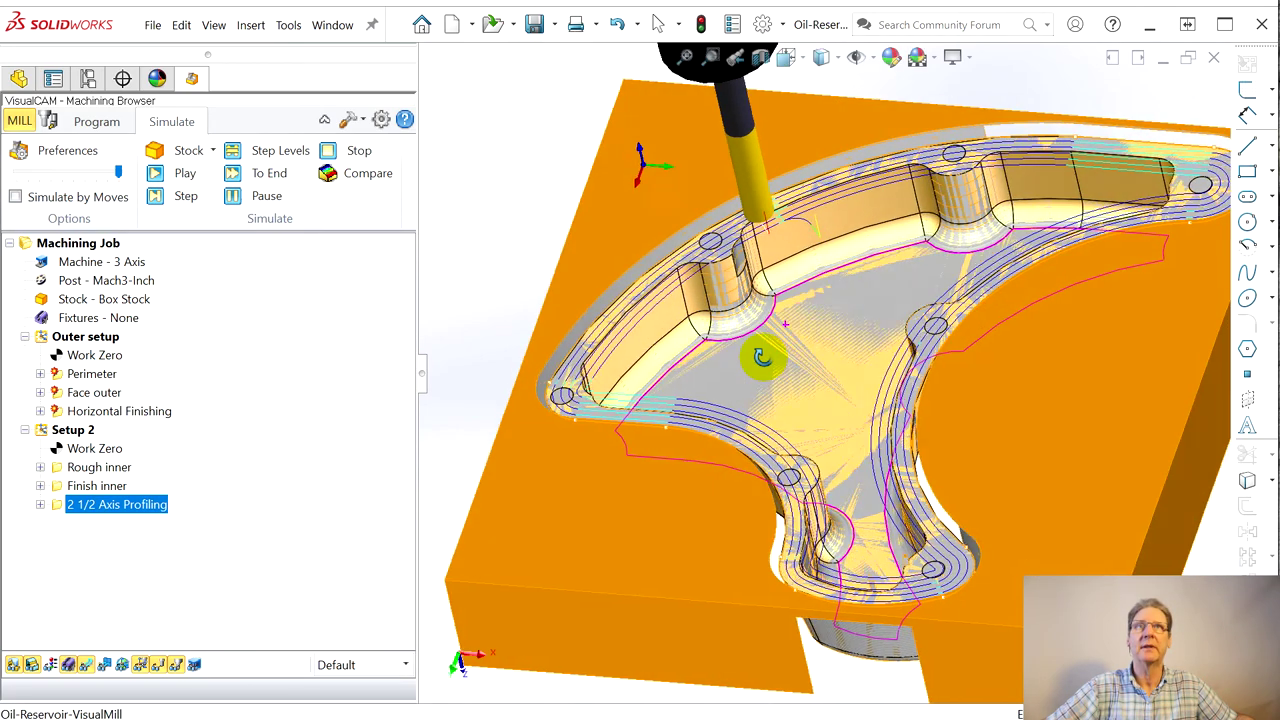
middle_drag(762, 357, 766, 357)
click(338, 185)
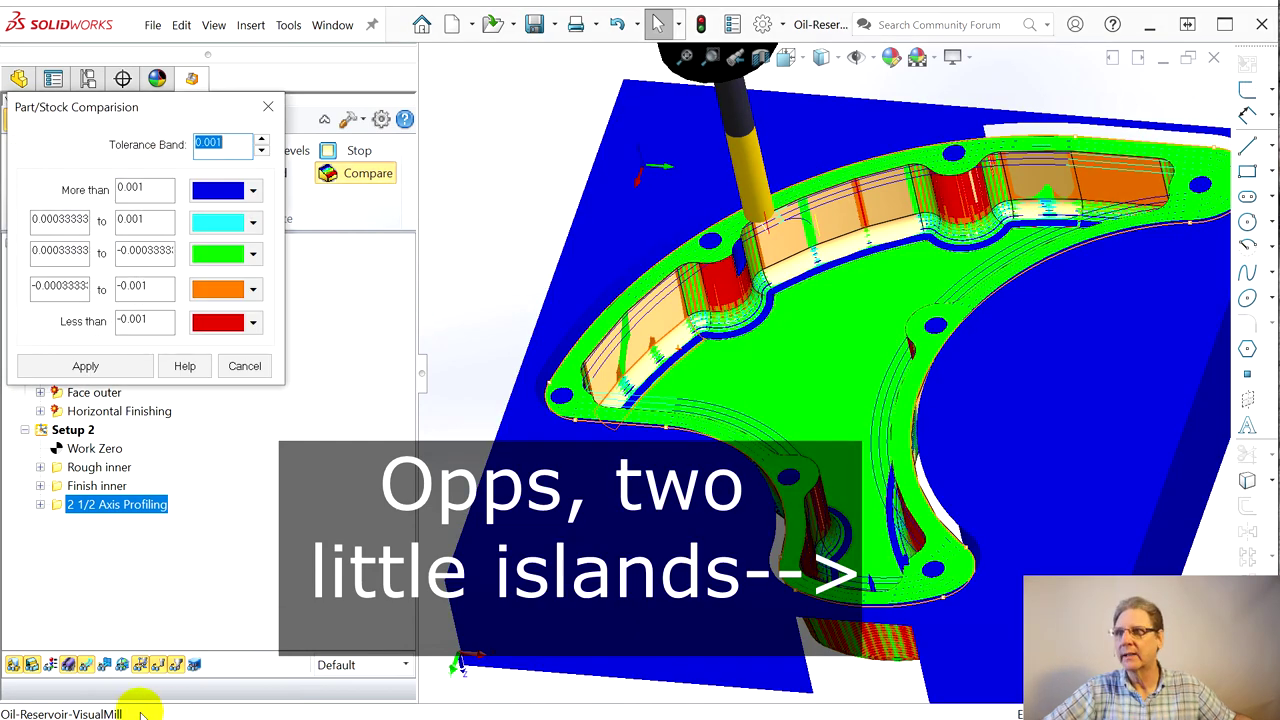
Close the previous comparison, hide the toolpaths, and re-run the part/stock comparison
click(86, 667)
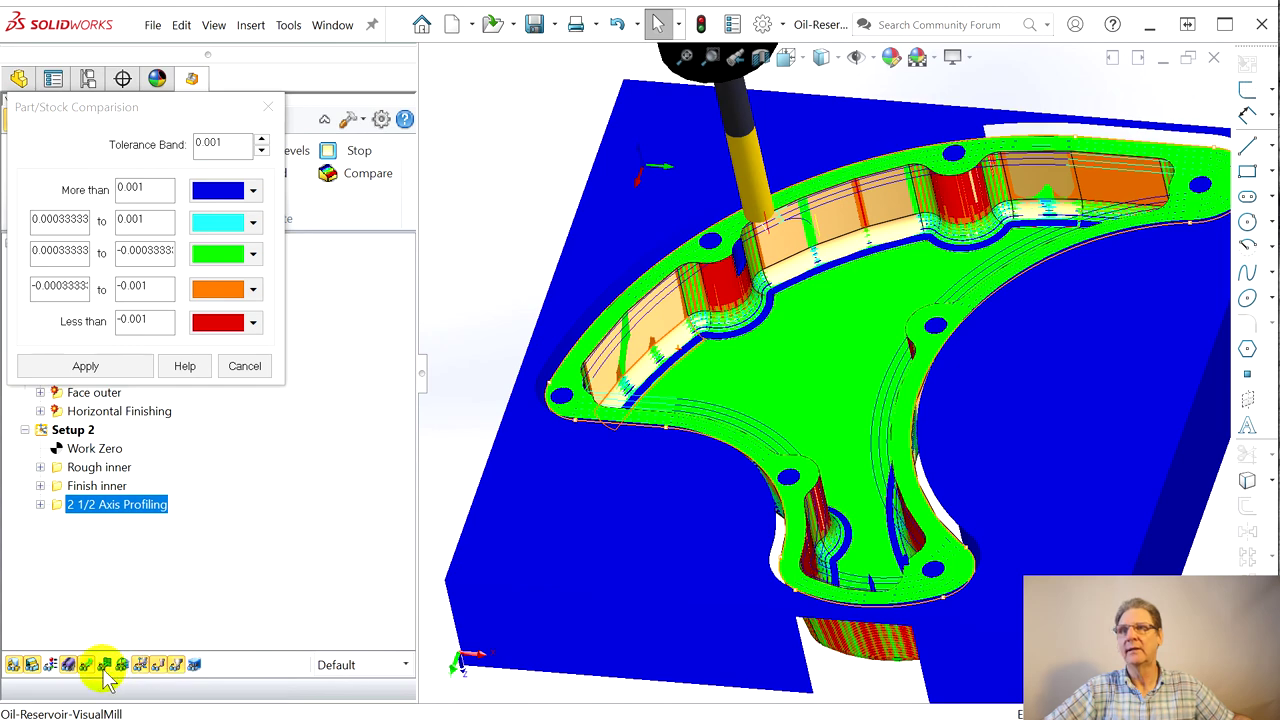
click(258, 108)
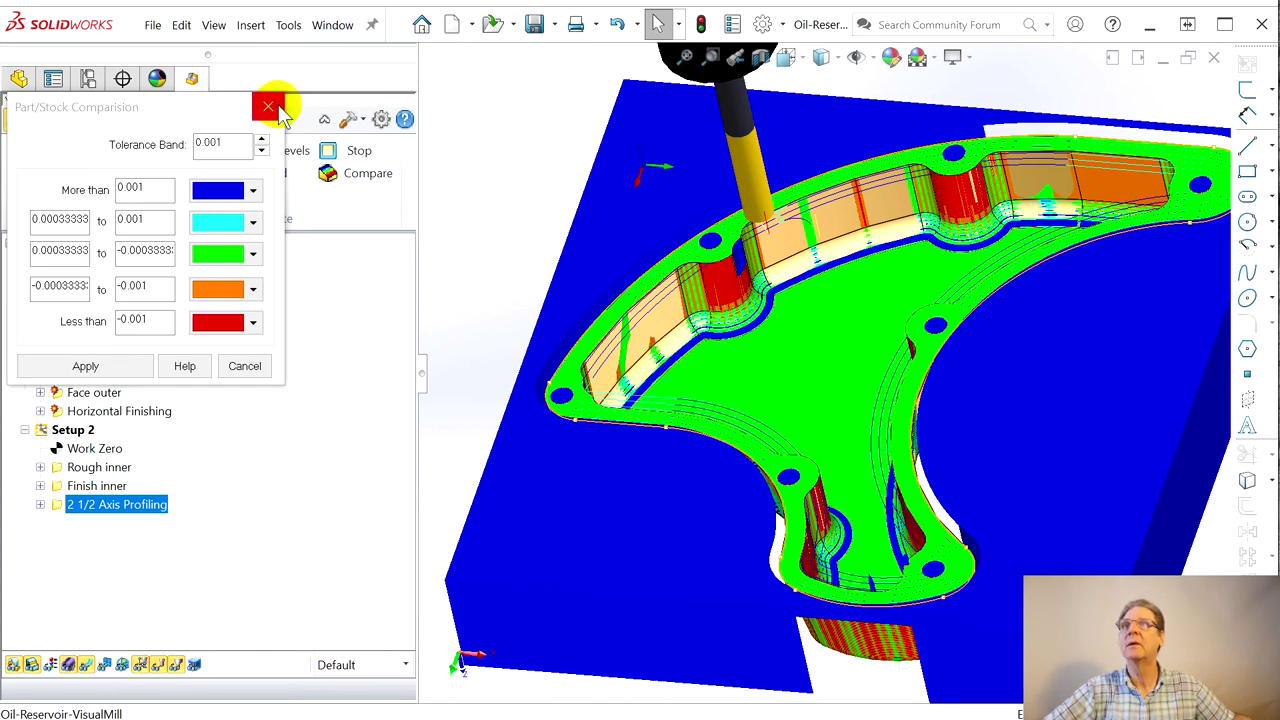
click(228, 366)
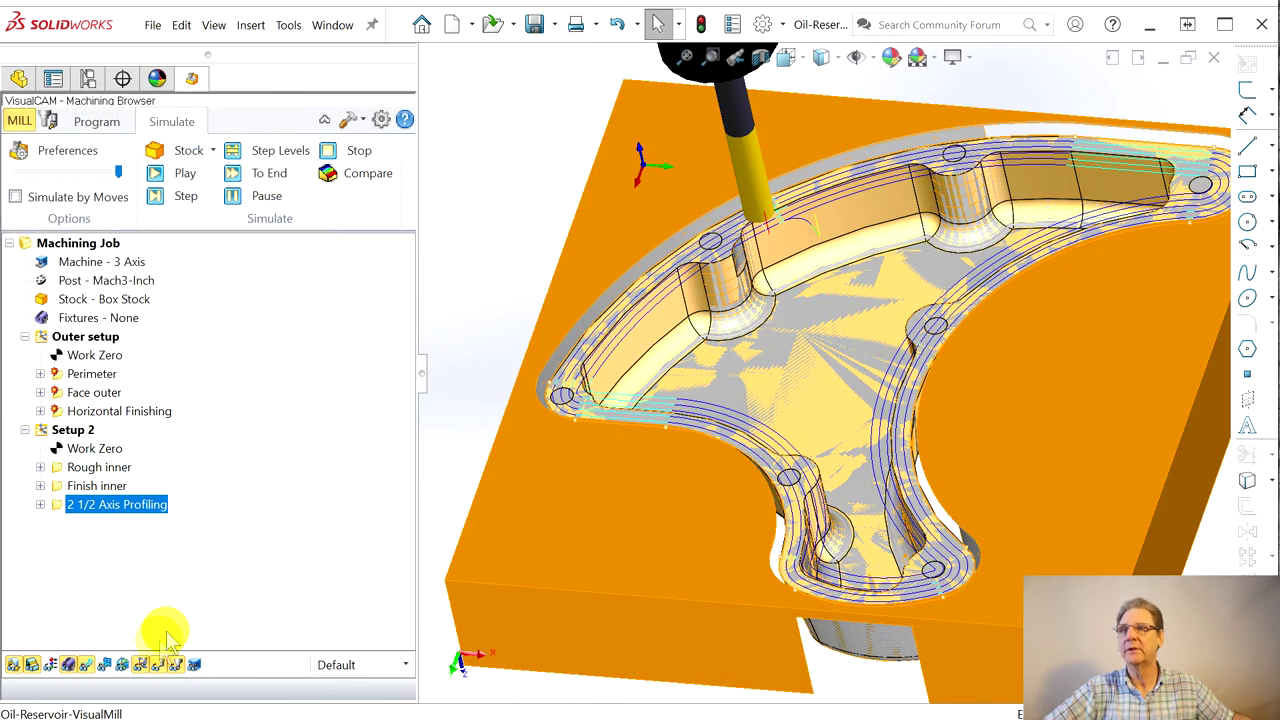
click(86, 666)
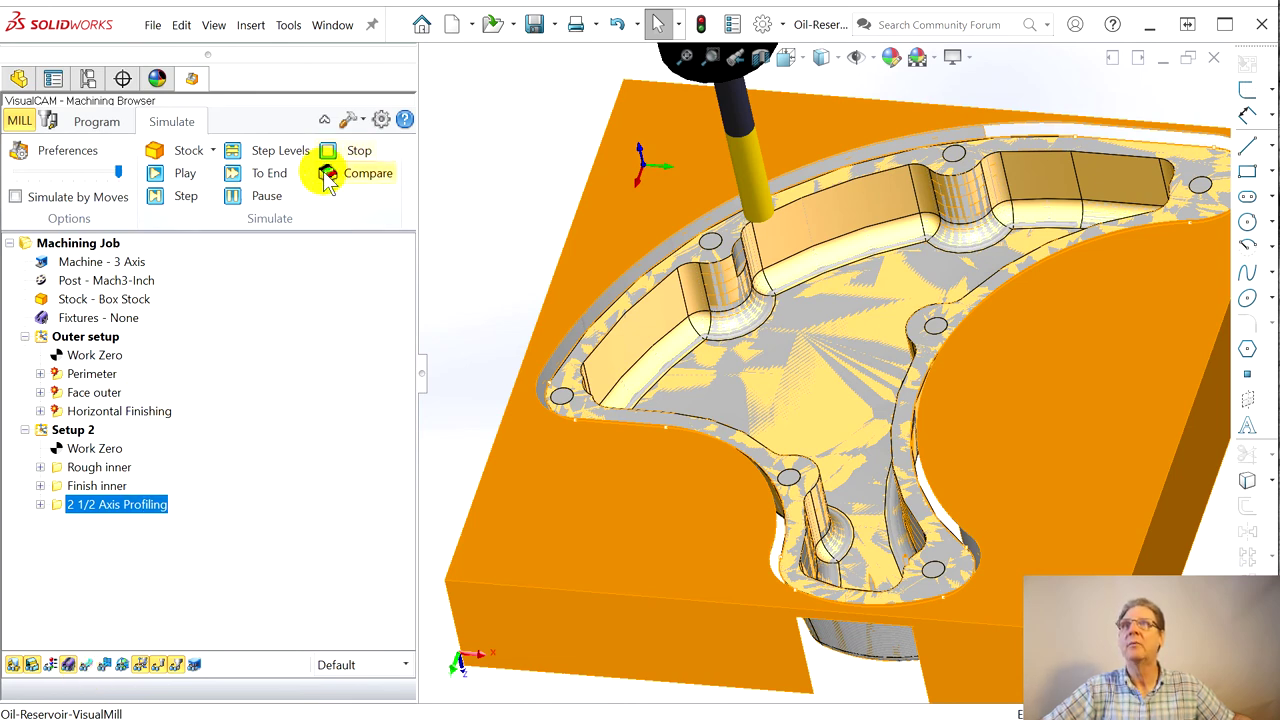
click(842, 410)
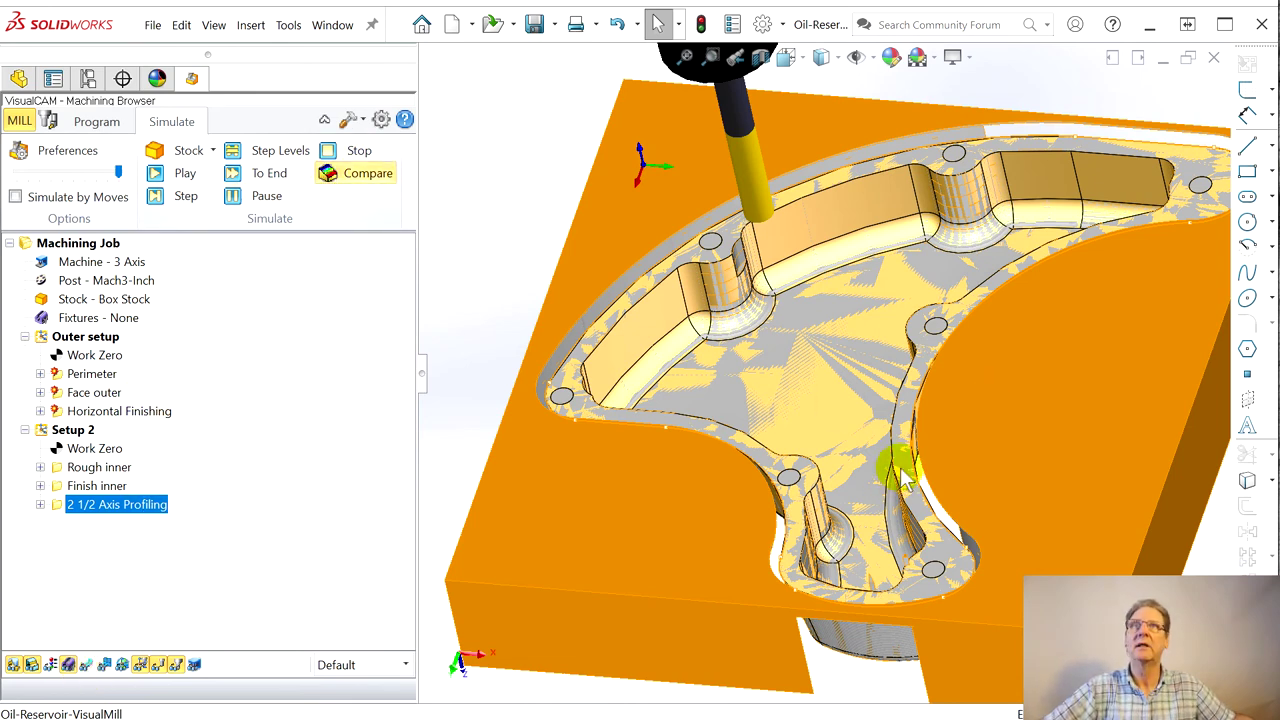
Widen the comparison tolerance band from 0.00125 up to 0.002 and apply the recolouring
scroll(909, 449, down, 2)
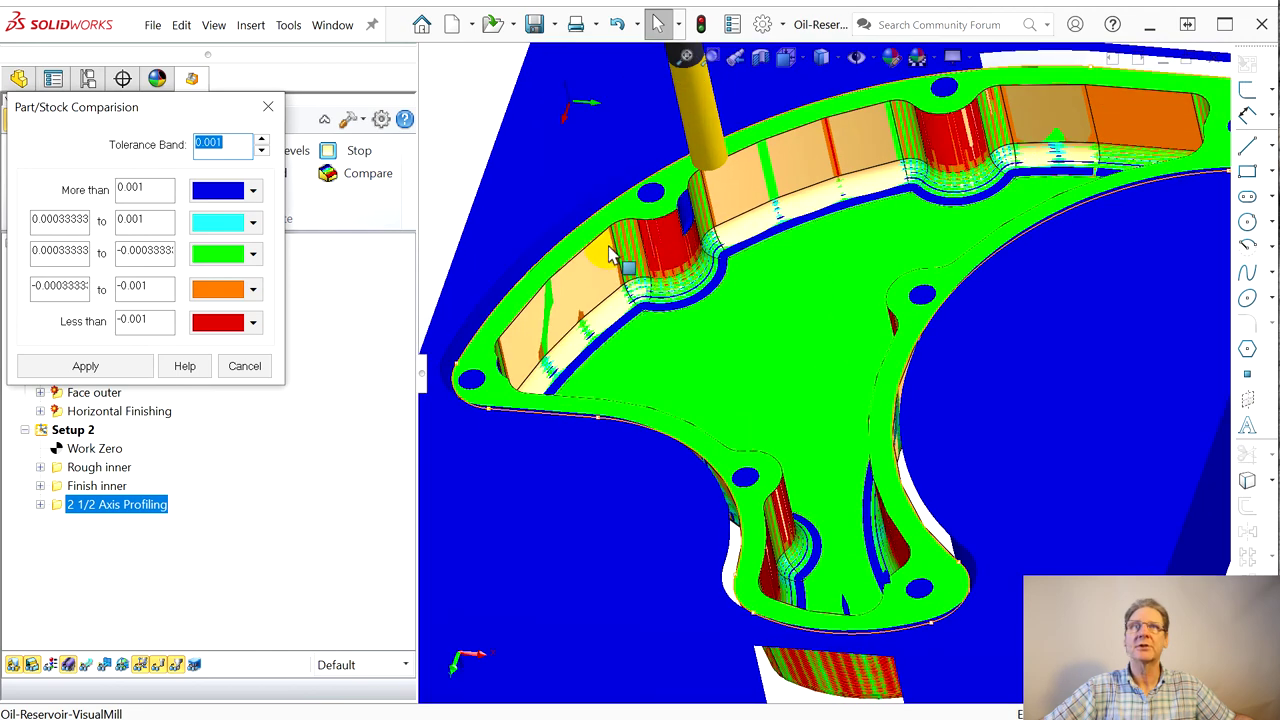
click(142, 192)
click(261, 139)
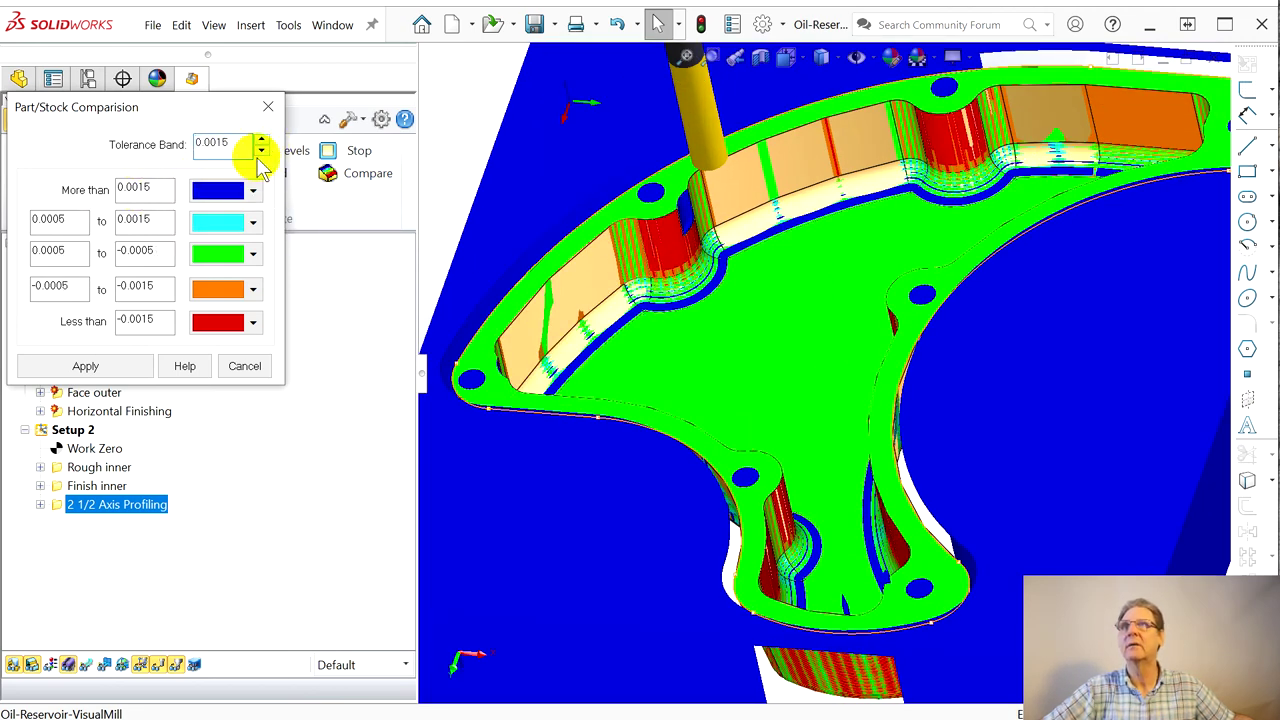
click(261, 140)
click(261, 140)
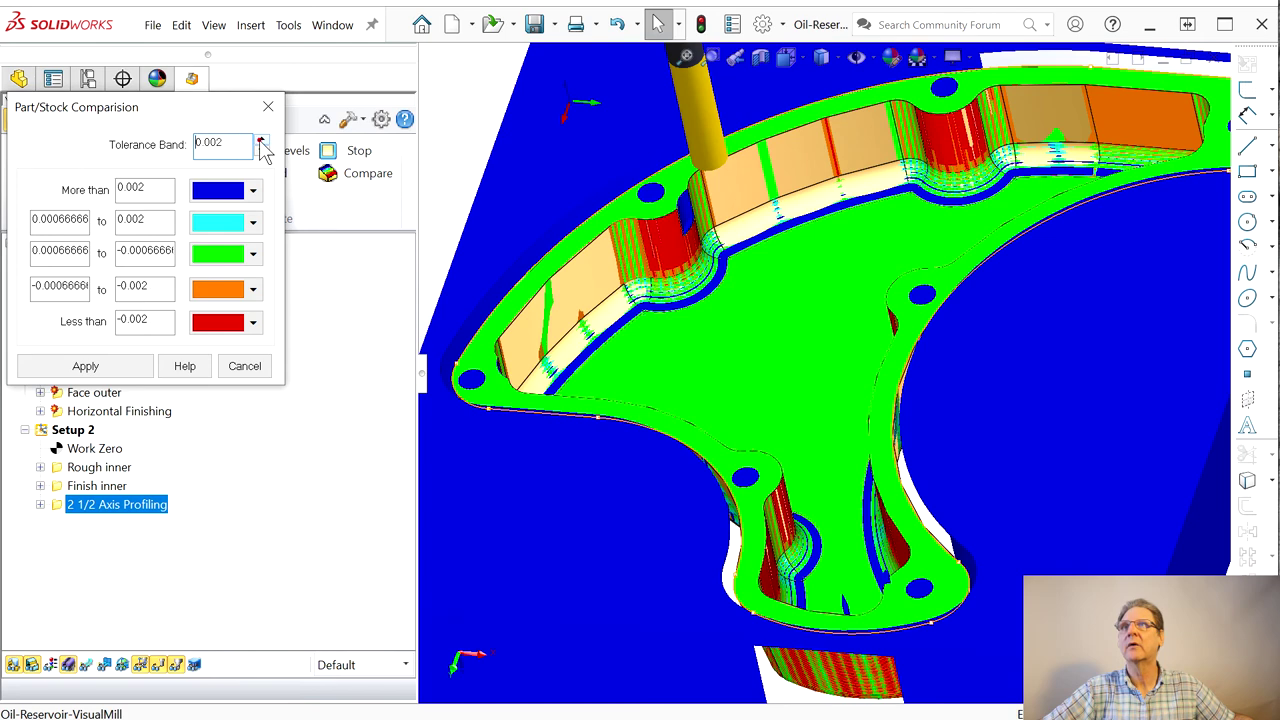
click(90, 366)
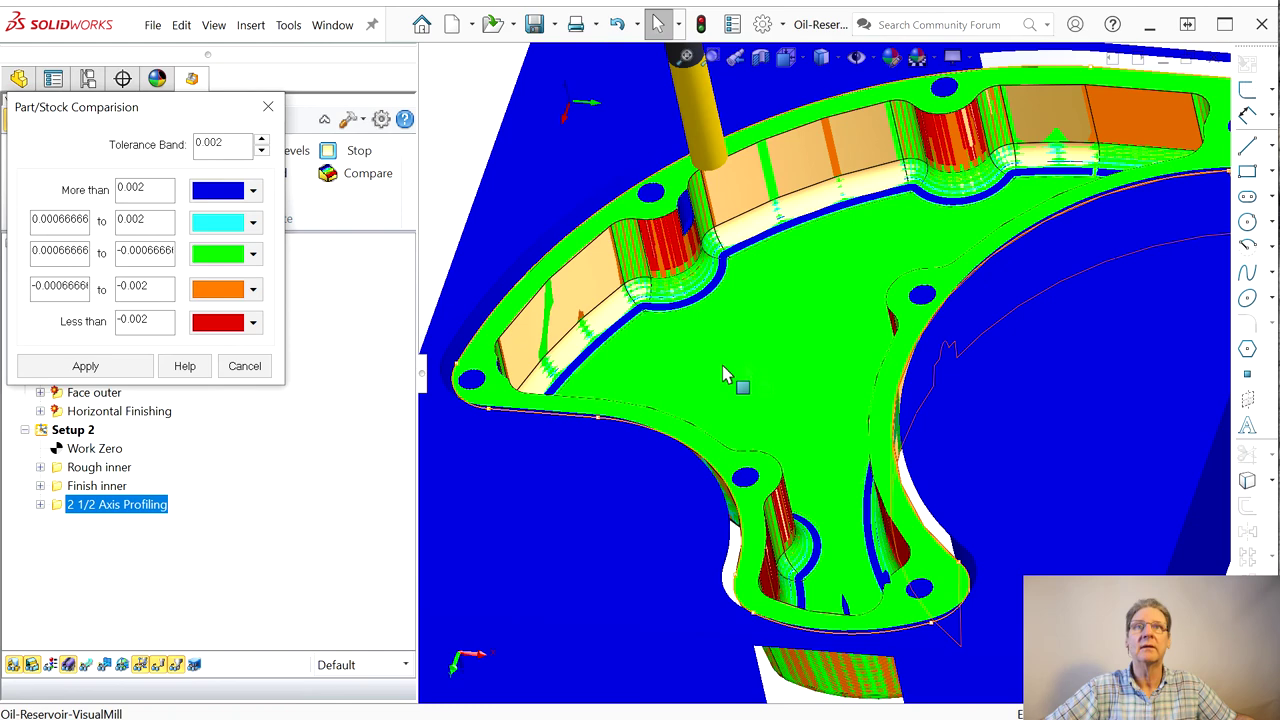
Orbit the recoloured part to a tilted side view to inspect the pocket walls
middle_drag(812, 355, 631, 418)
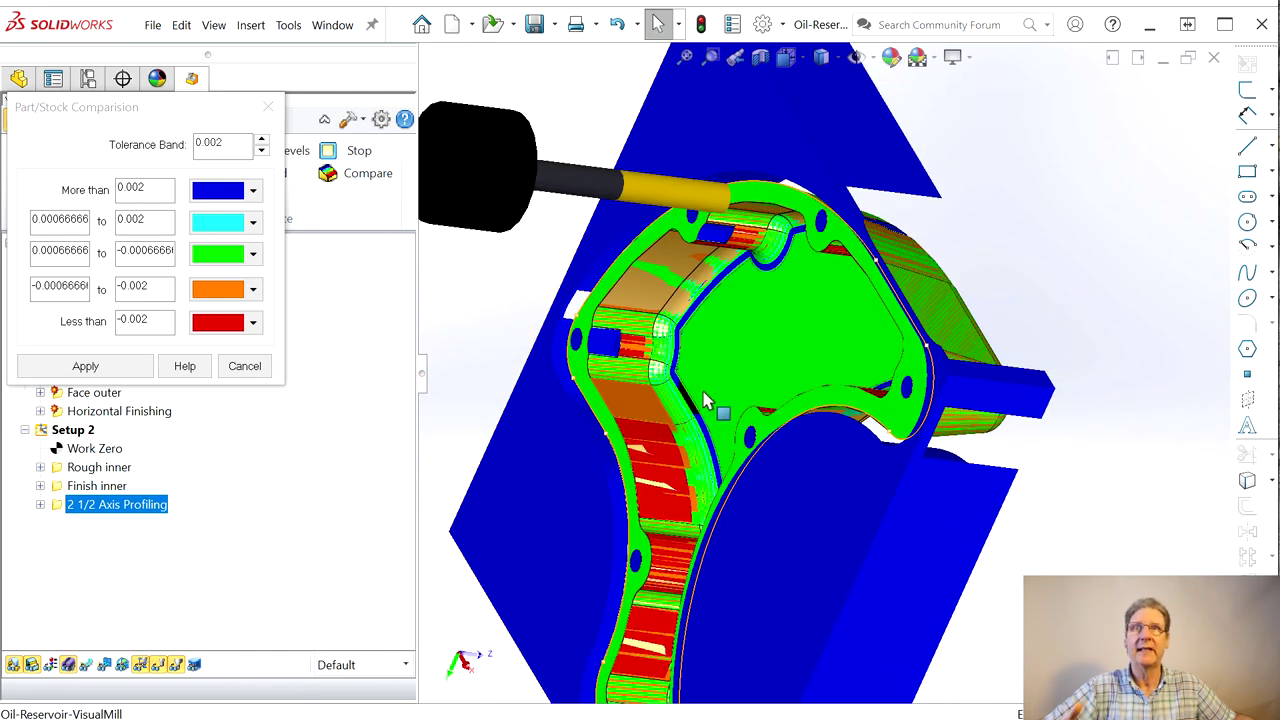
middle_drag(738, 386, 749, 400)
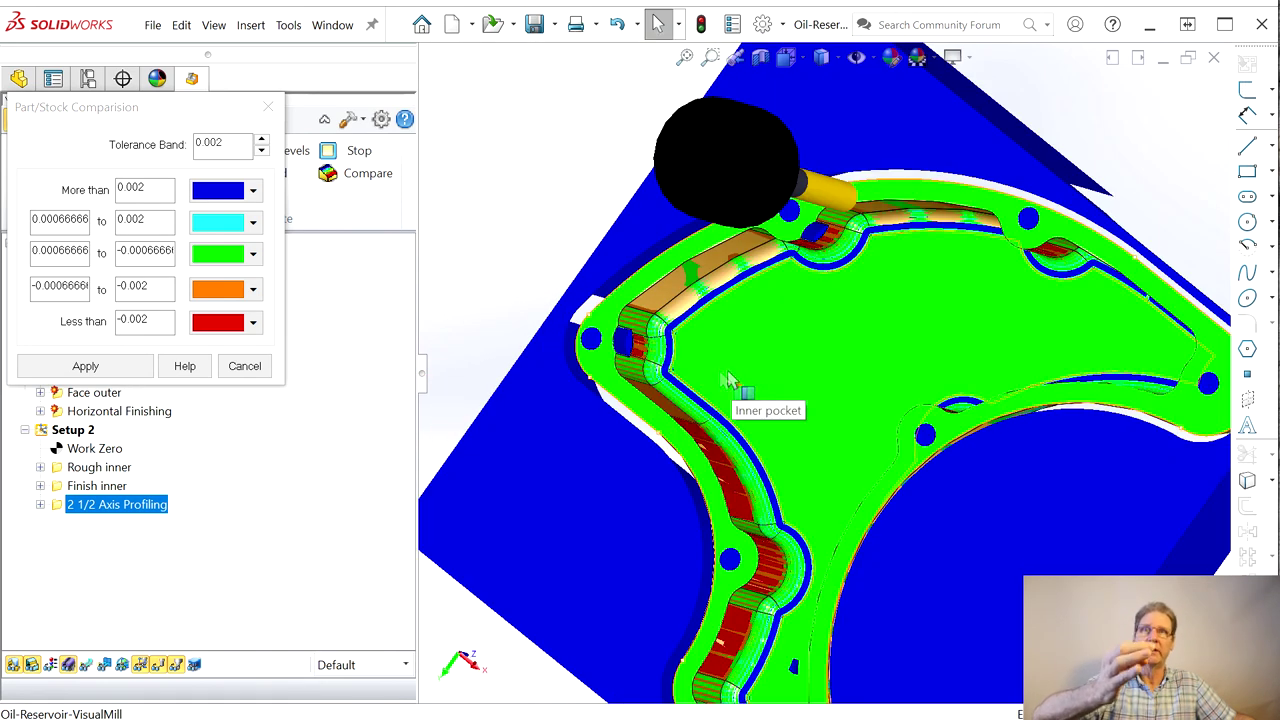
drag(780, 395, 735, 290)
click(770, 408)
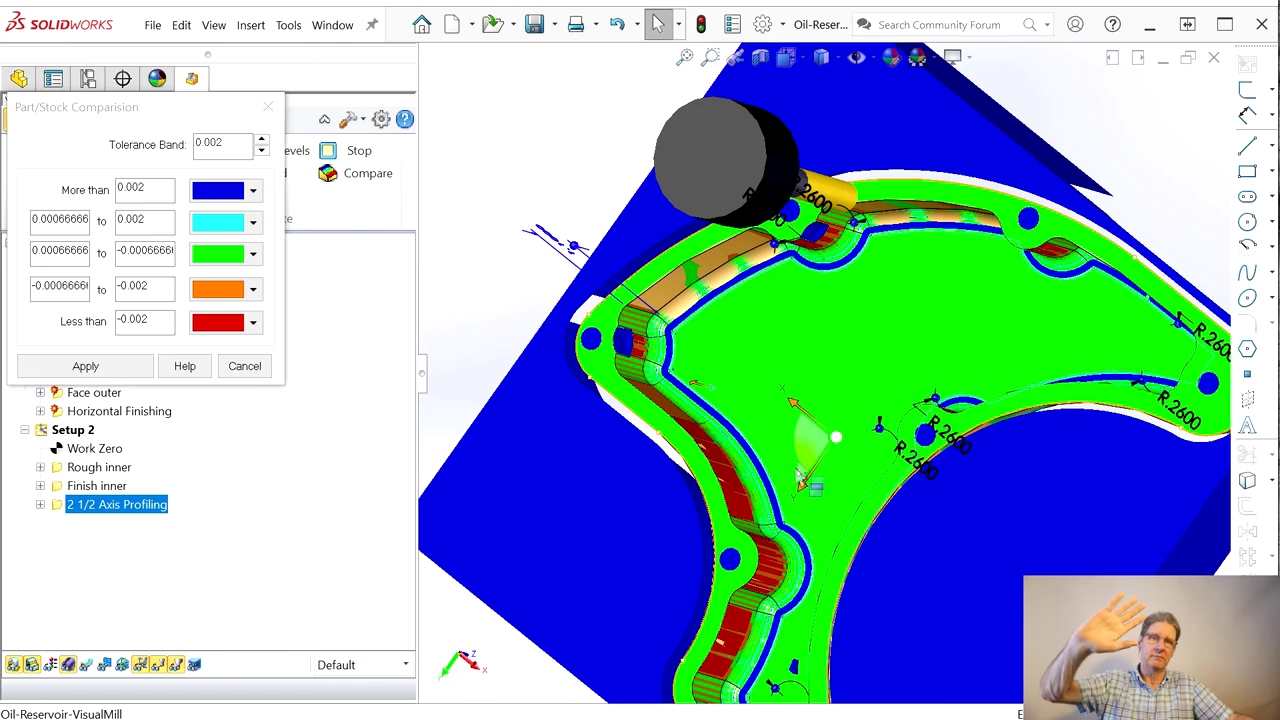
middle_drag(836, 436, 543, 217)
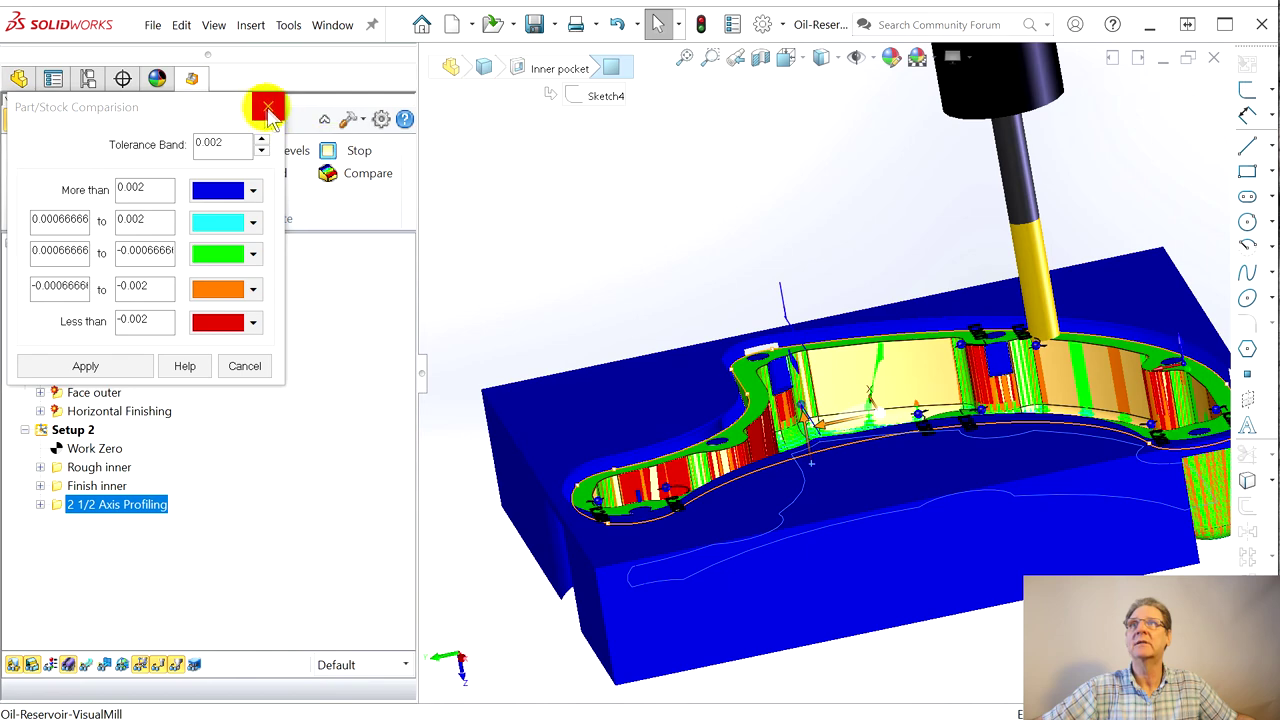
Close the comparison and select the Perimeter operation's Control Geometry in the machining browser
click(268, 107)
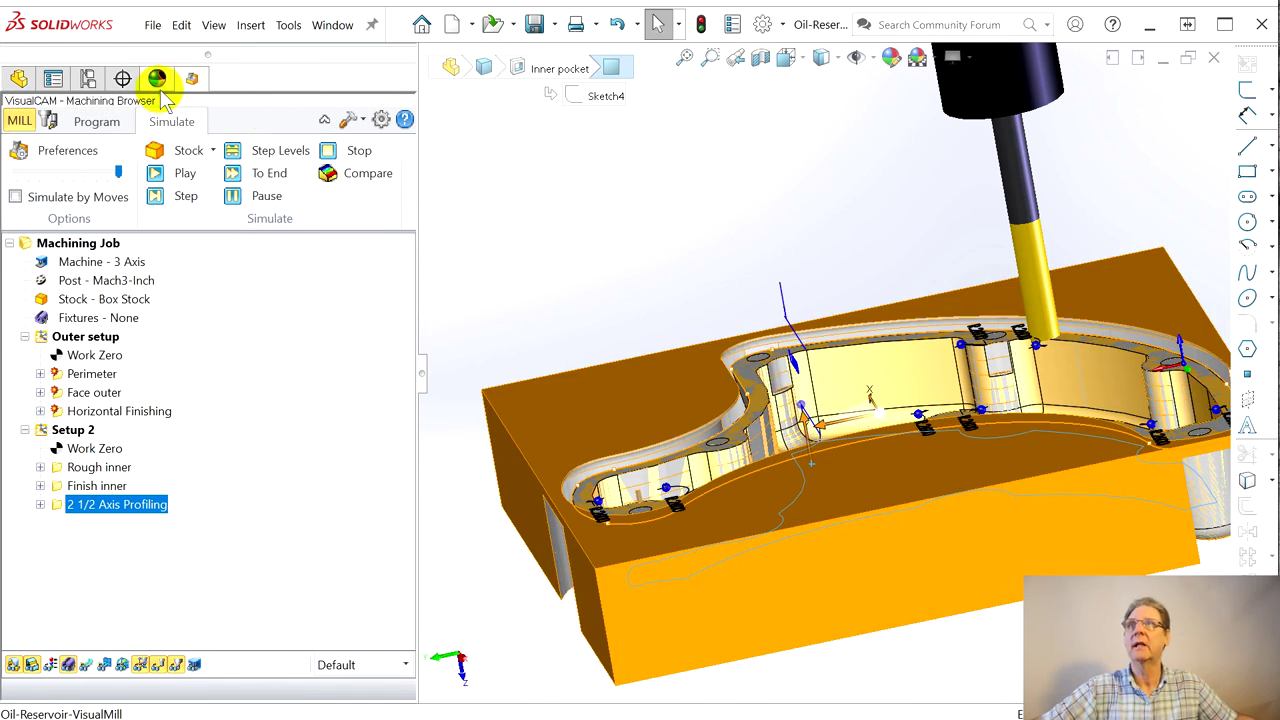
click(94, 121)
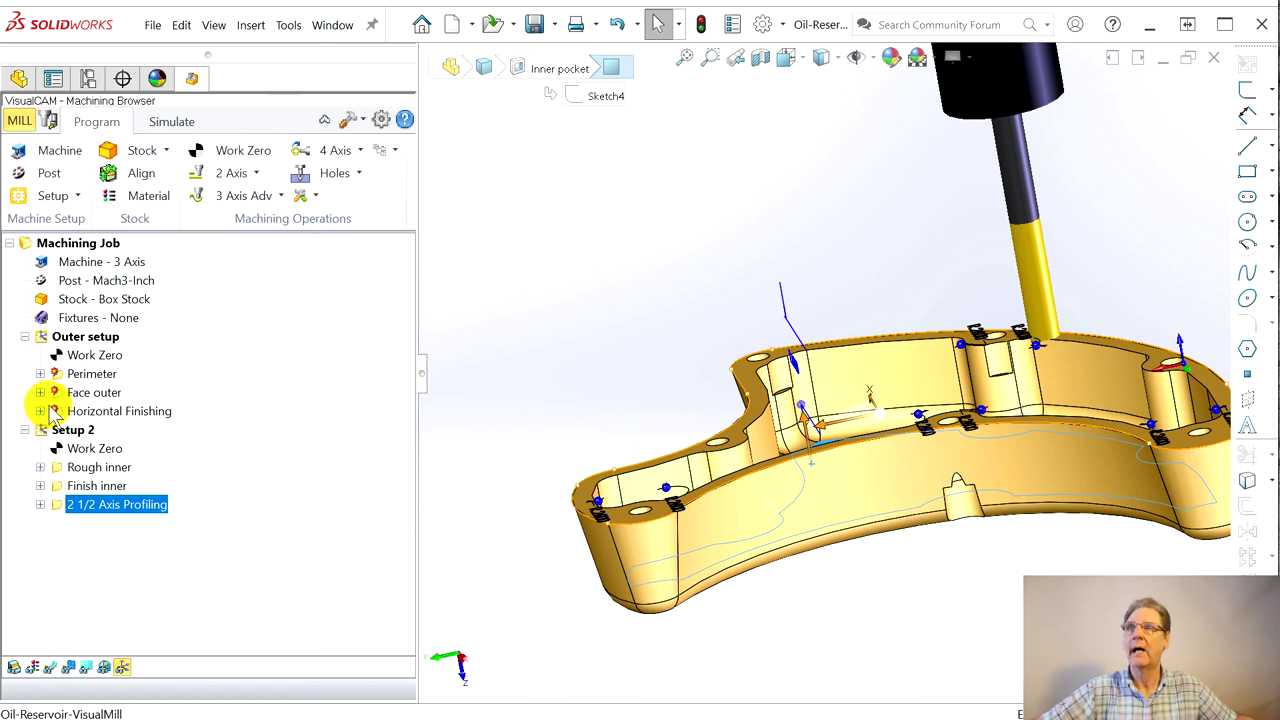
click(90, 375)
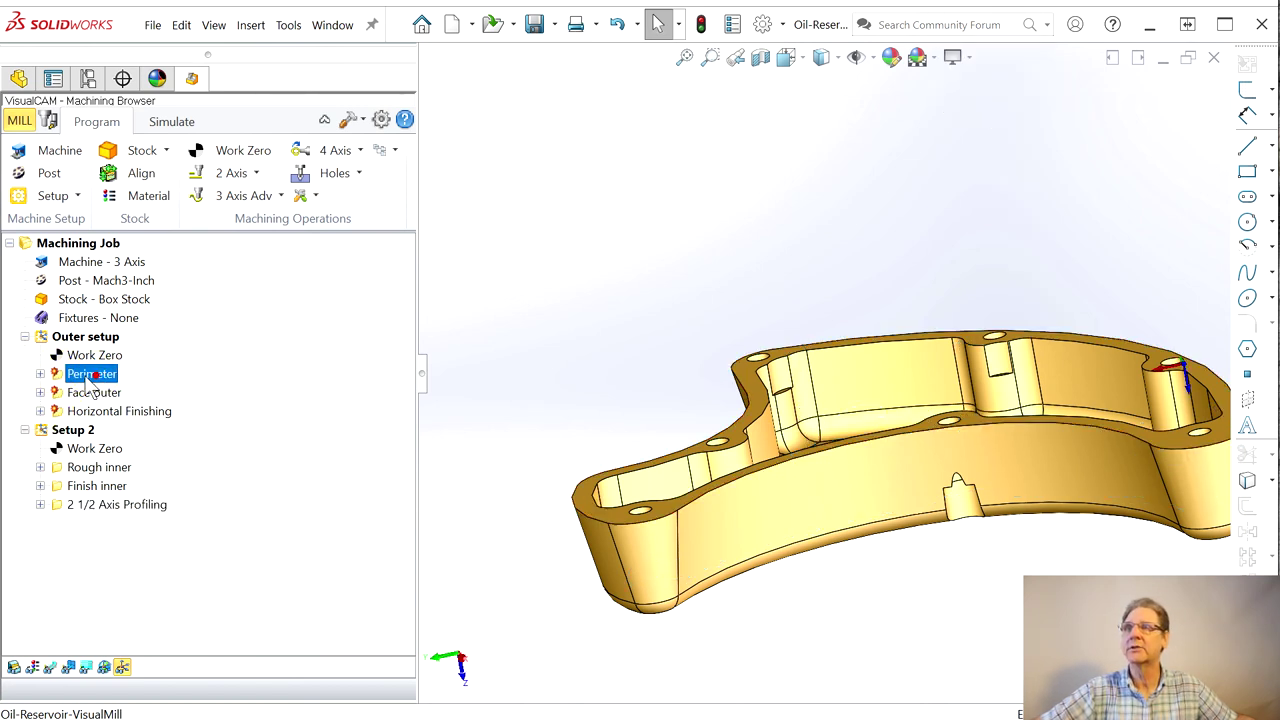
click(40, 375)
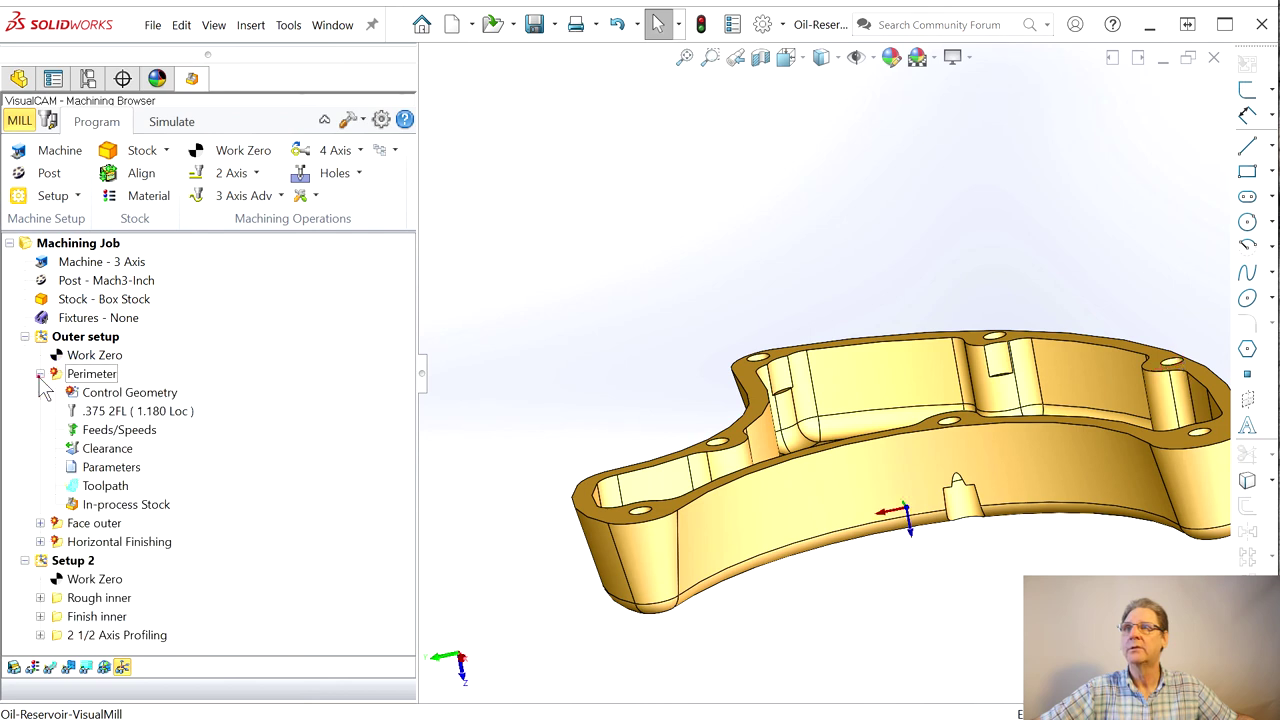
click(115, 393)
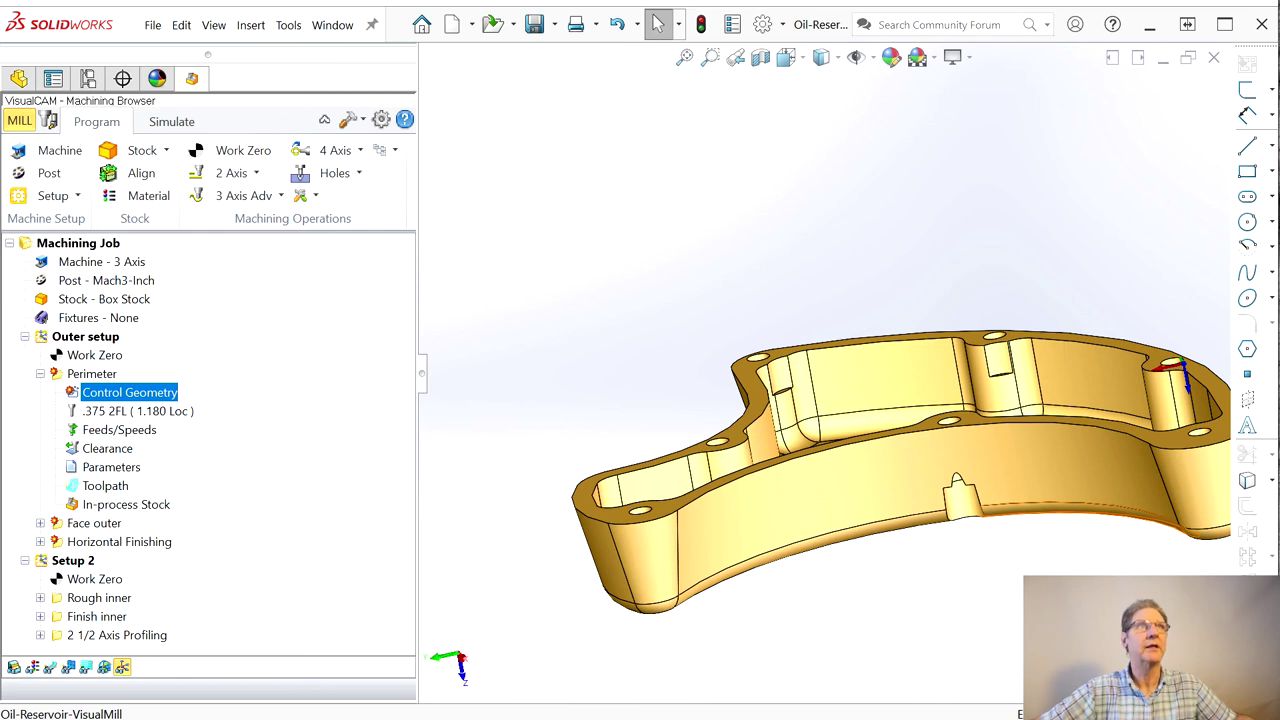
Set Perimeter's regions to the ten tangent outer top edges and regenerate its toolpath
click(195, 503)
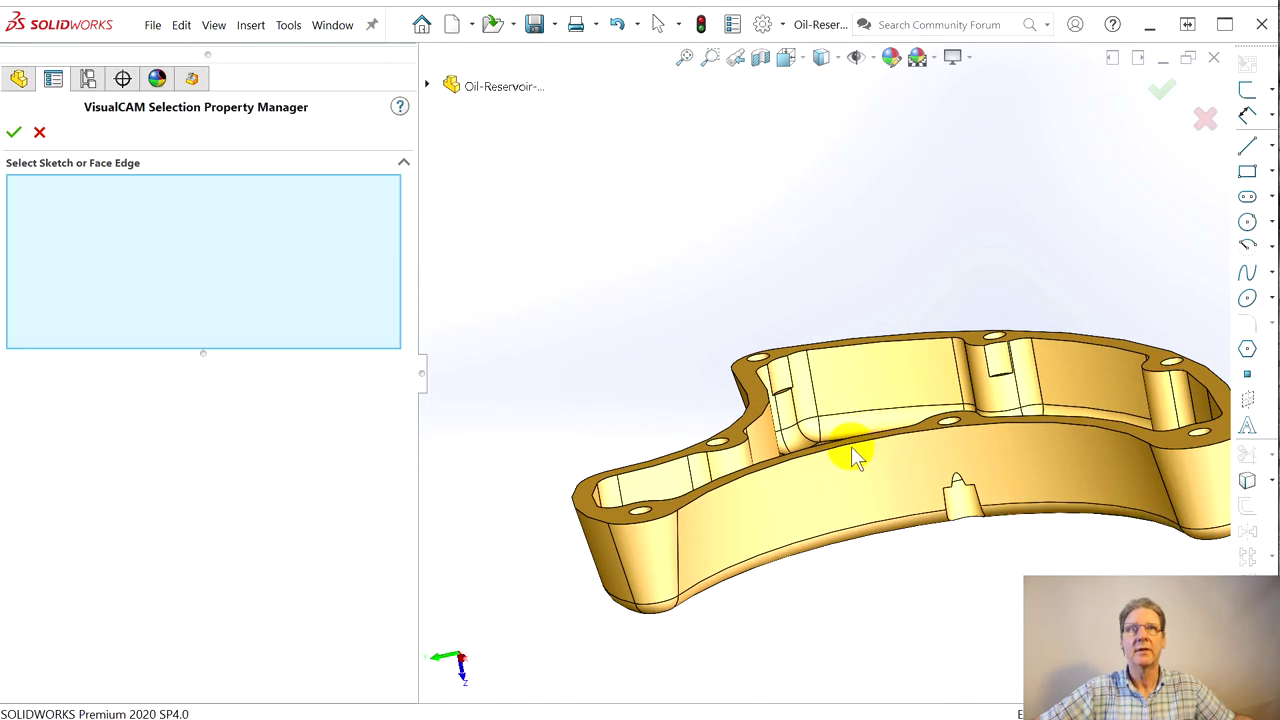
right_click(855, 452)
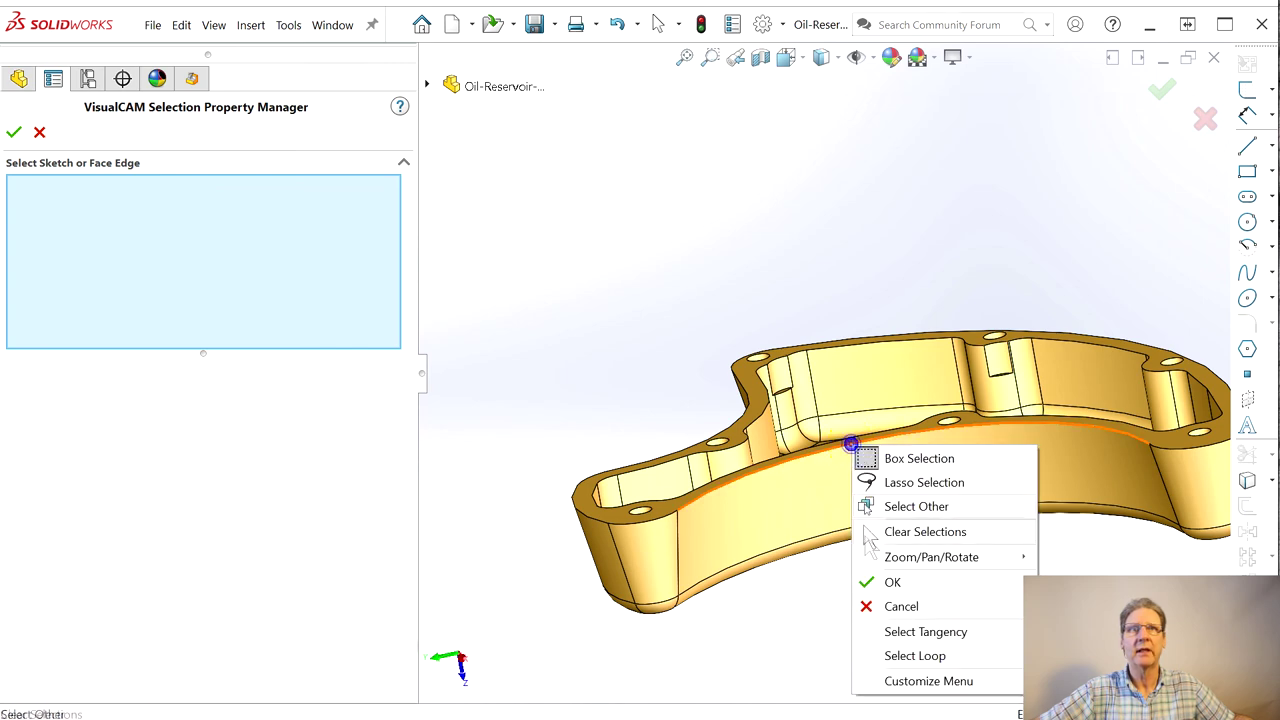
click(920, 634)
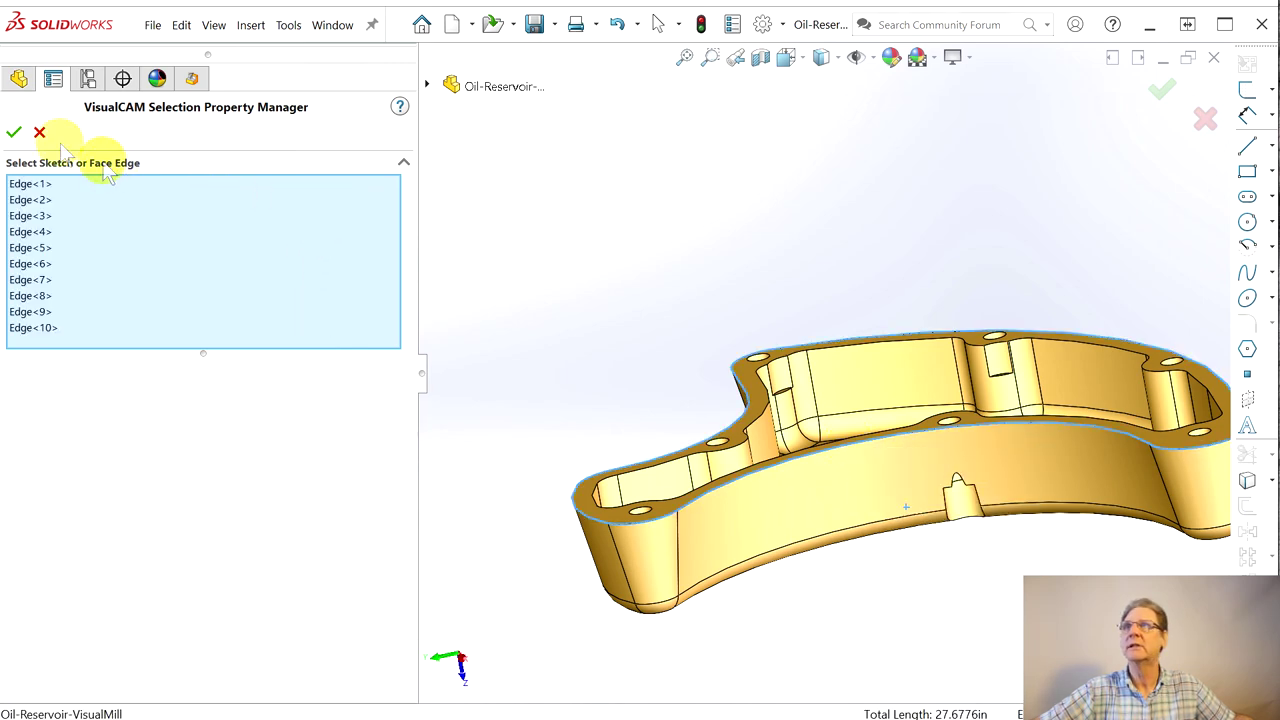
click(14, 132)
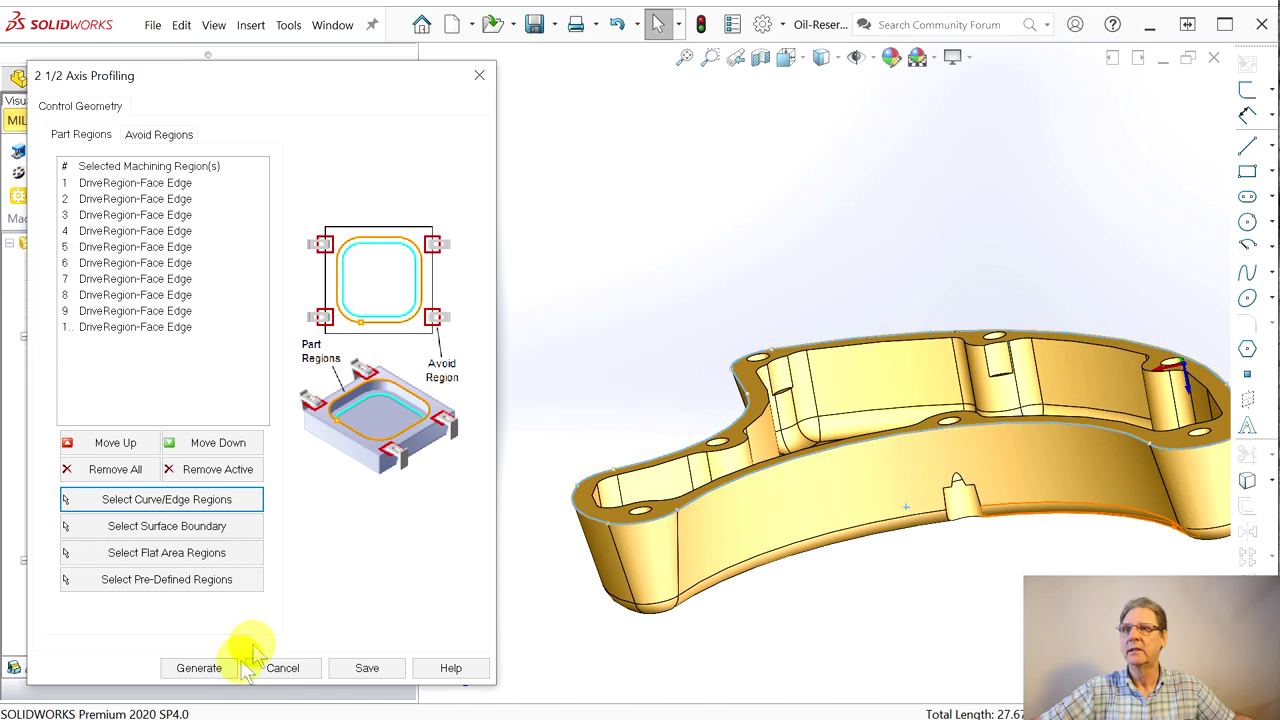
click(220, 670)
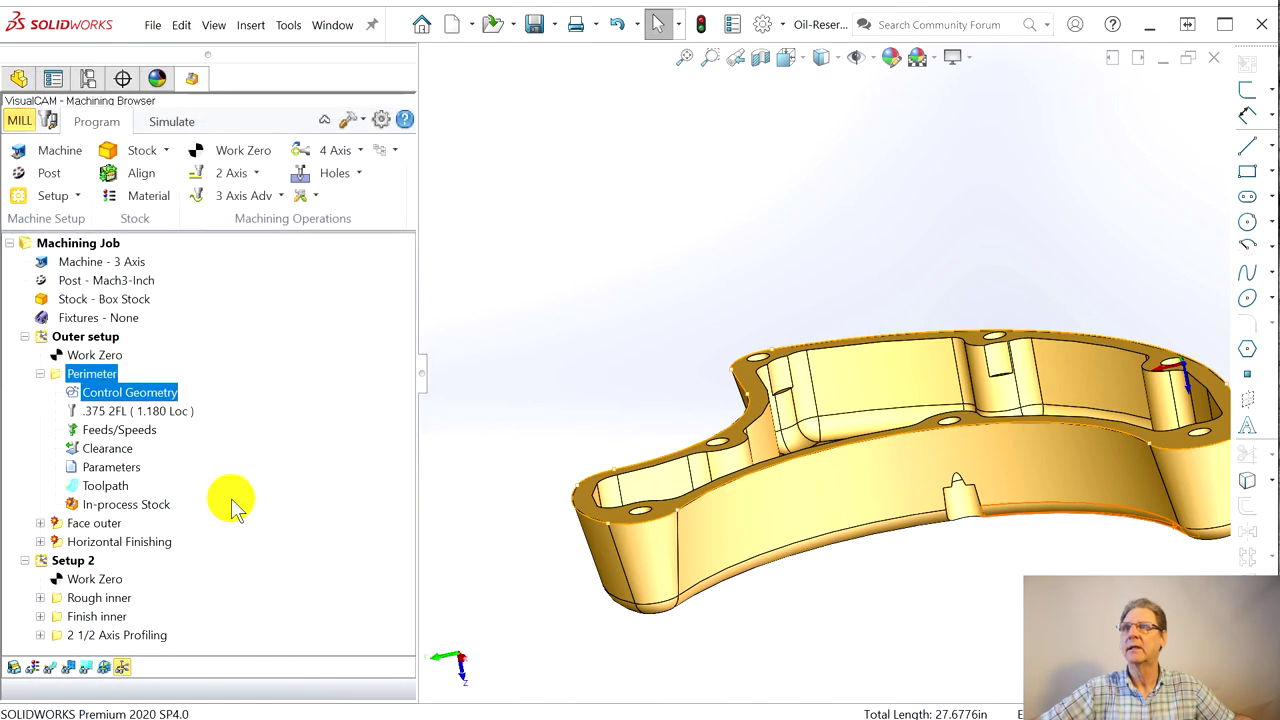
click(40, 374)
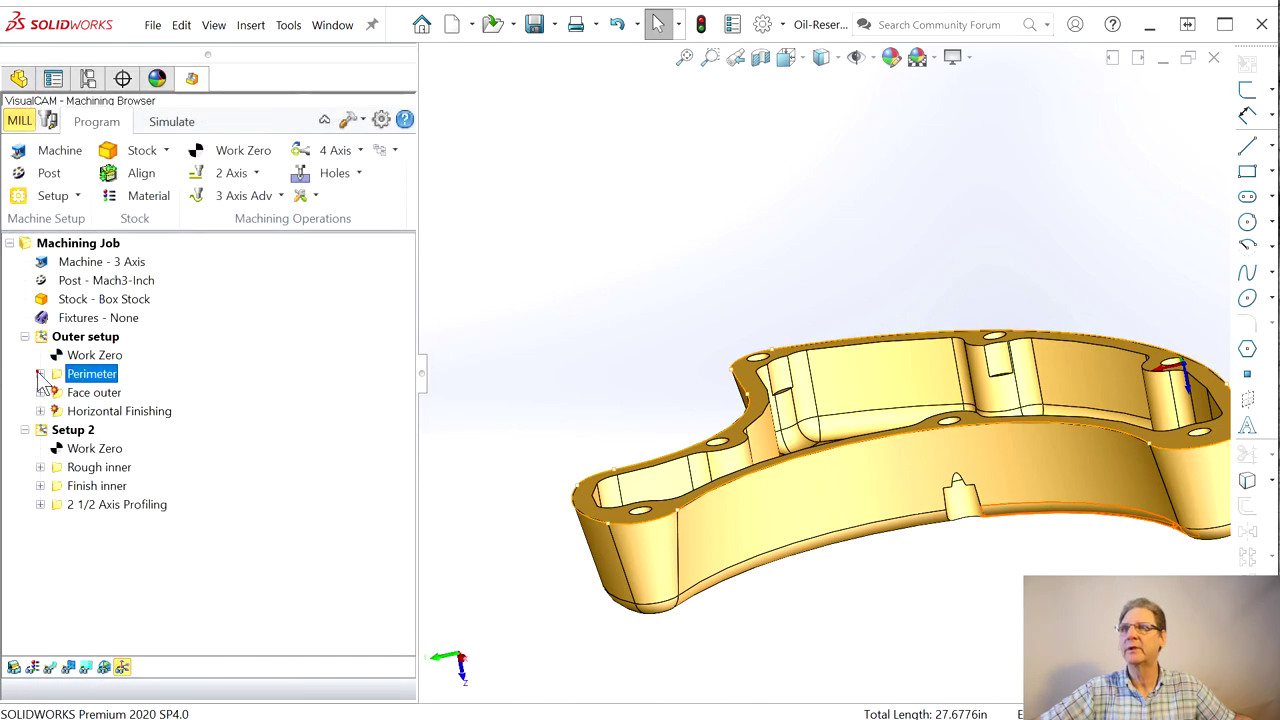
Open the Face outer operation's Control Geometry for editing, moving its settings away from the part
click(40, 392)
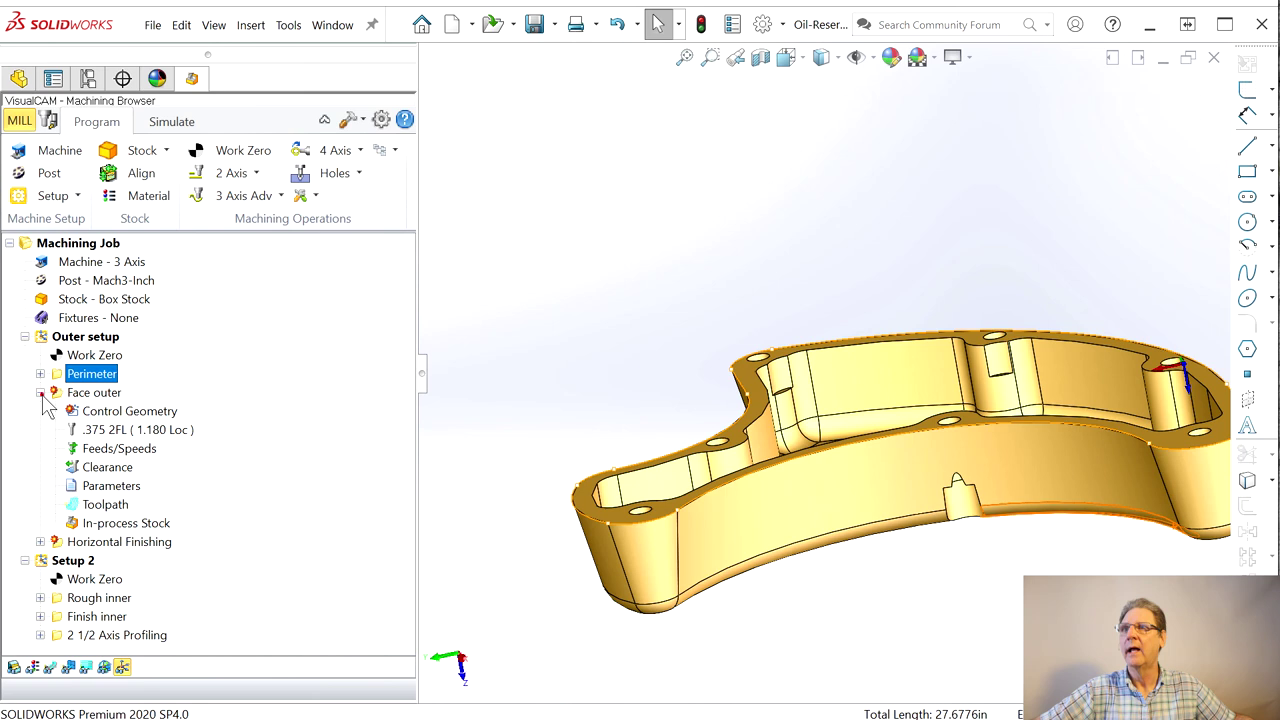
right_click(95, 417)
click(91, 415)
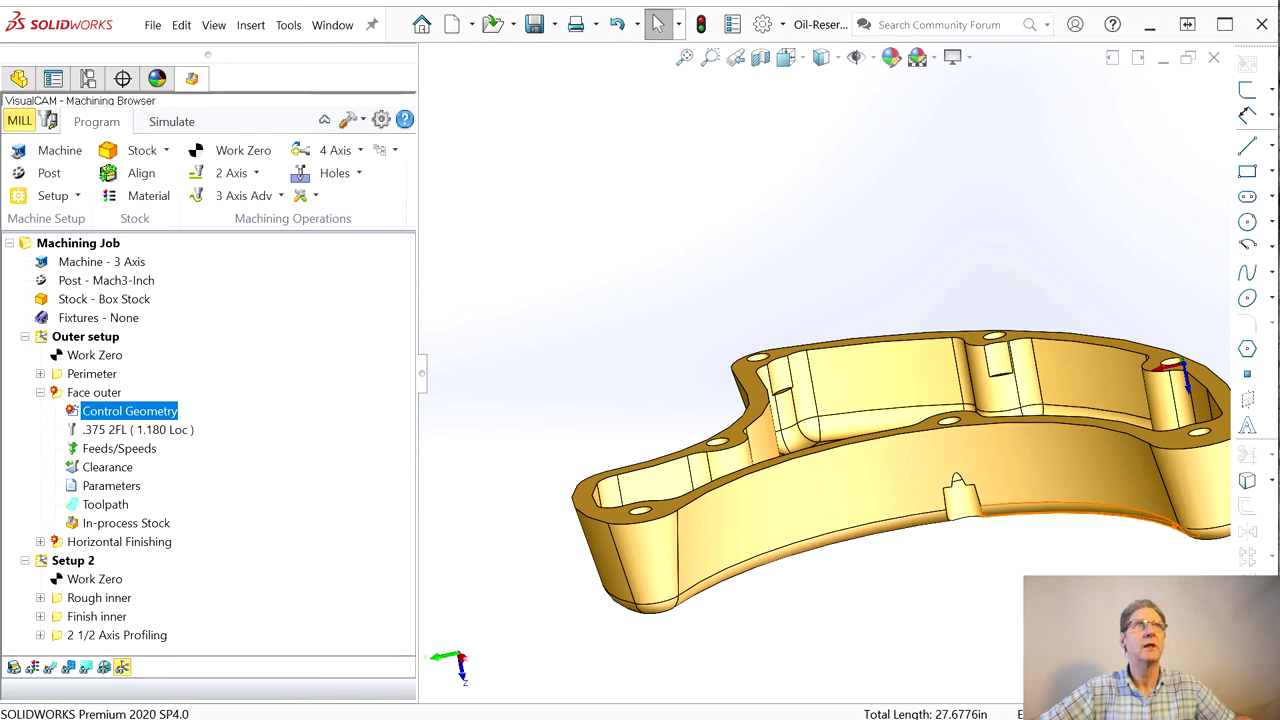
drag(1060, 115, 190, 110)
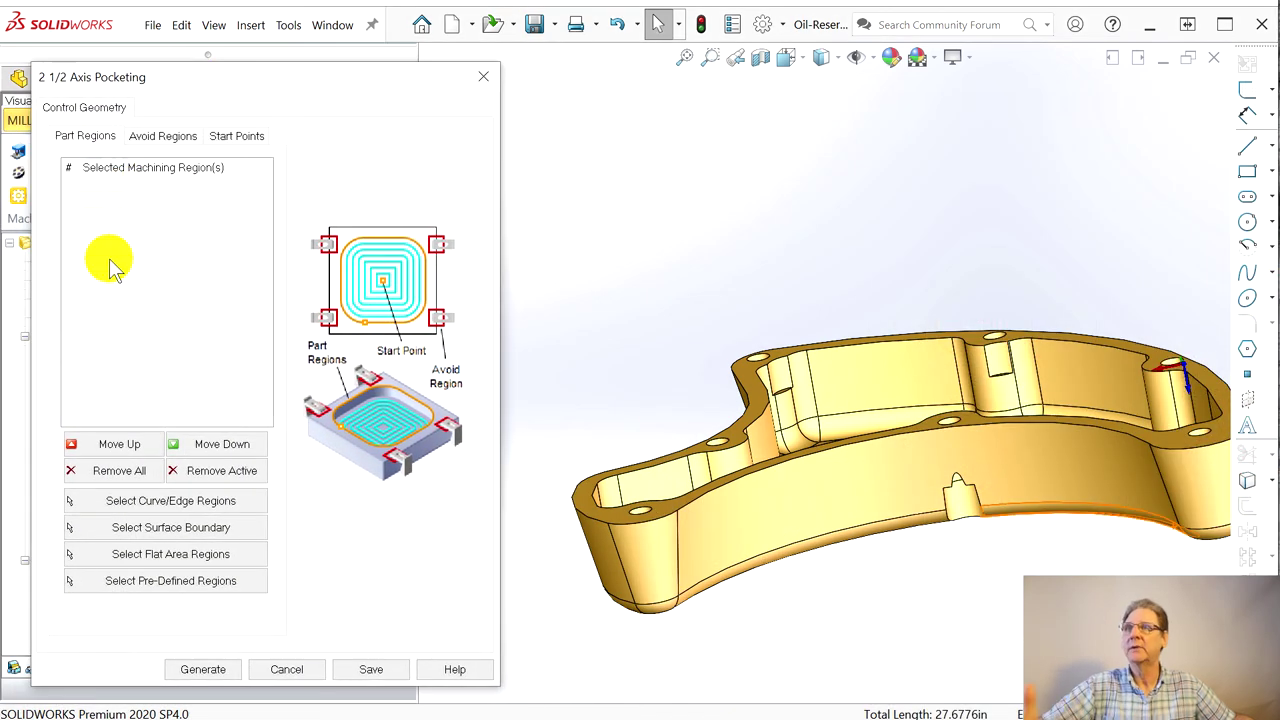
Set Face outer's regions to the ten tangent outer top edges and regenerate its toolpath
click(143, 501)
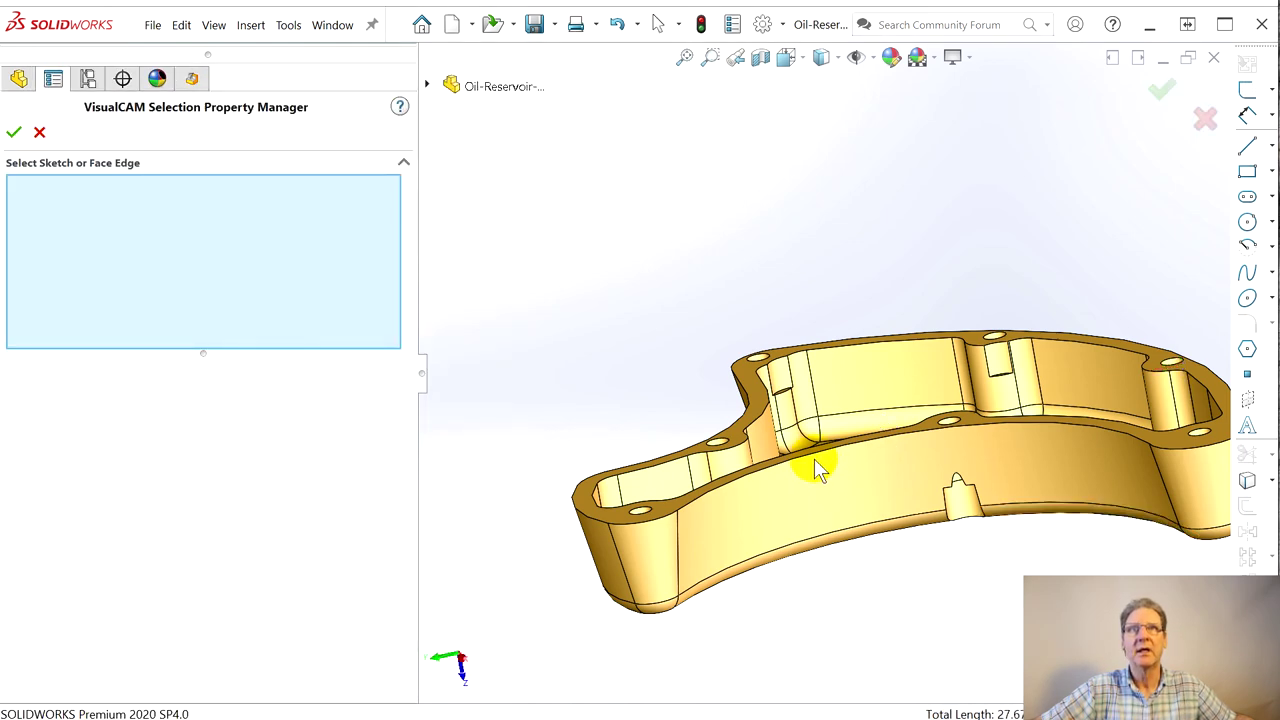
right_click(817, 462)
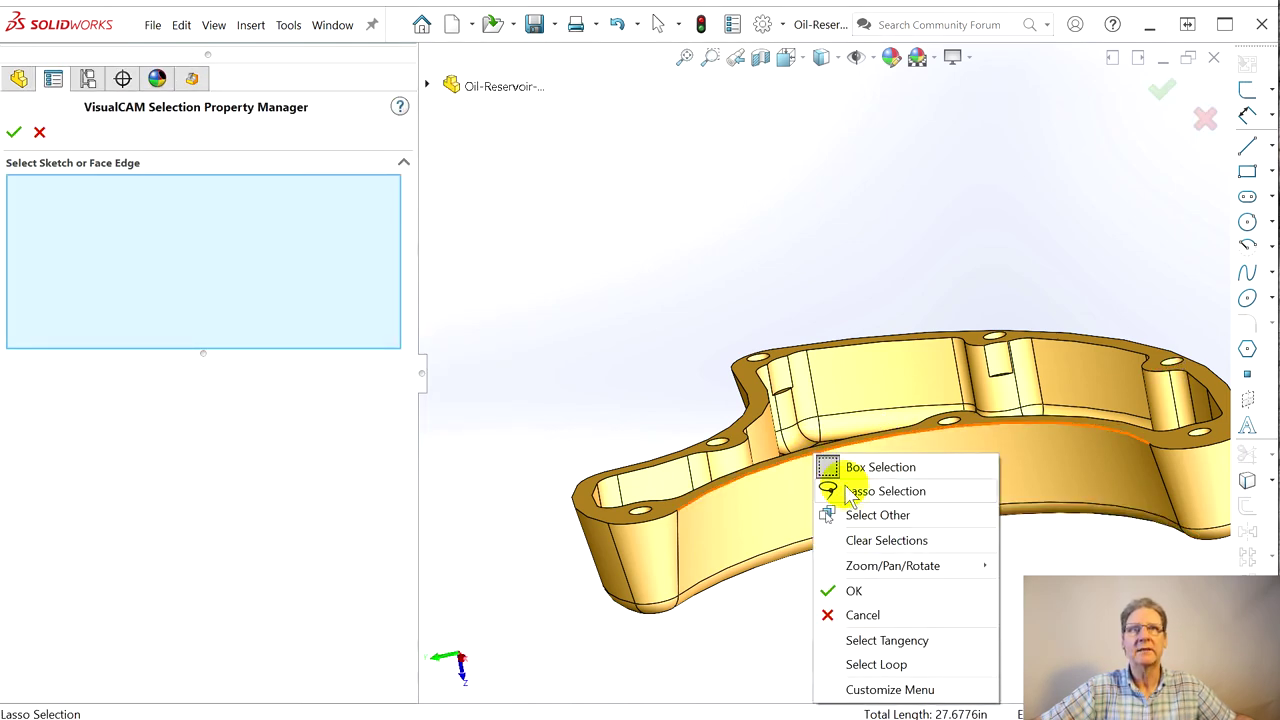
click(903, 638)
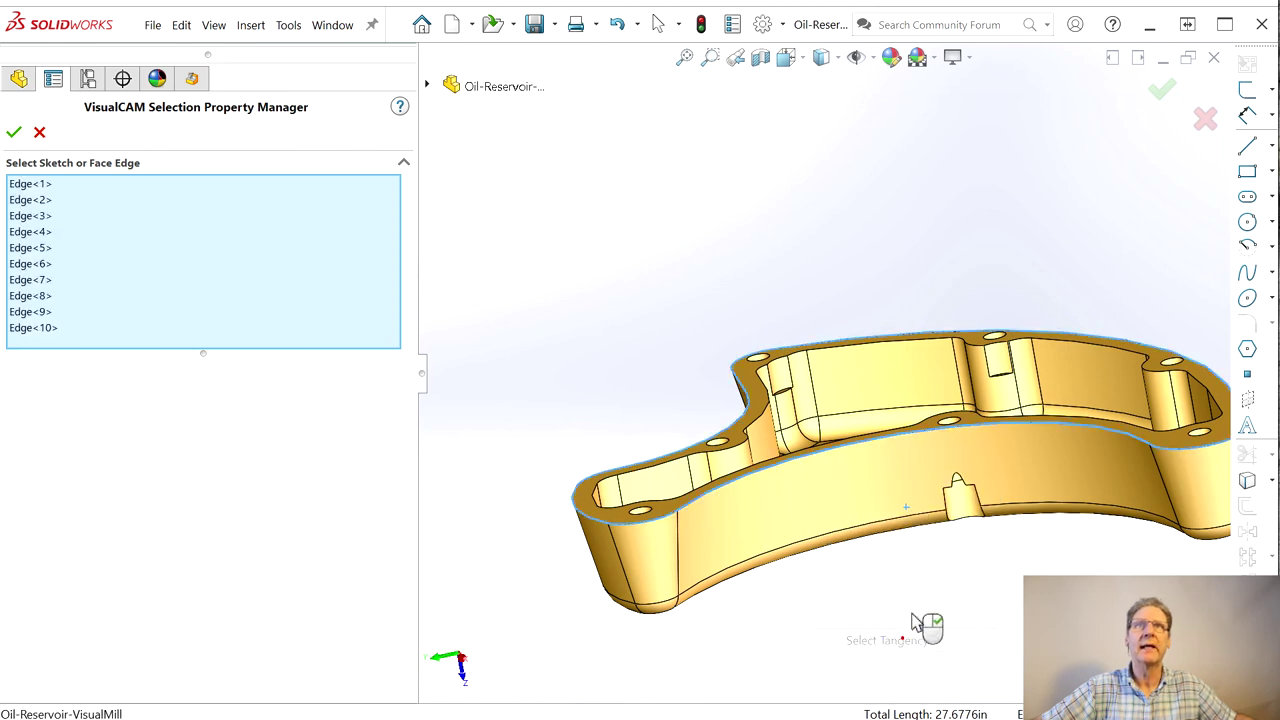
click(15, 133)
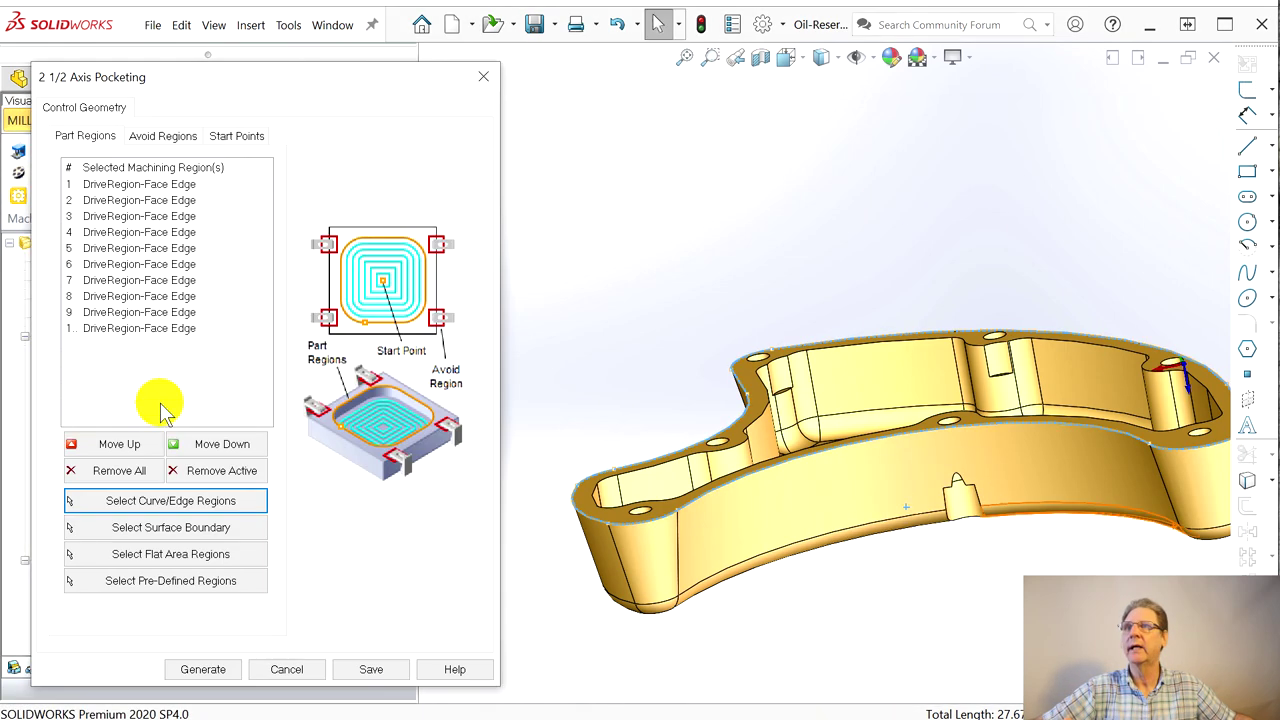
click(199, 668)
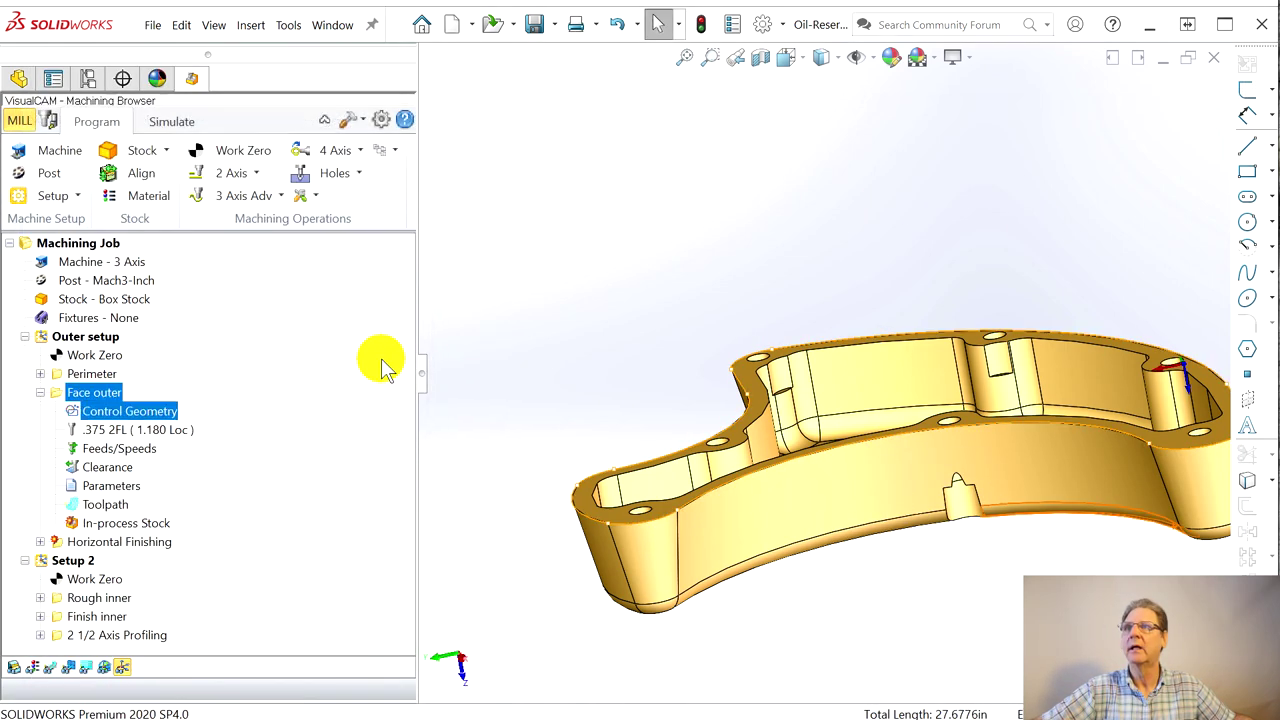
middle_drag(491, 363, 543, 486)
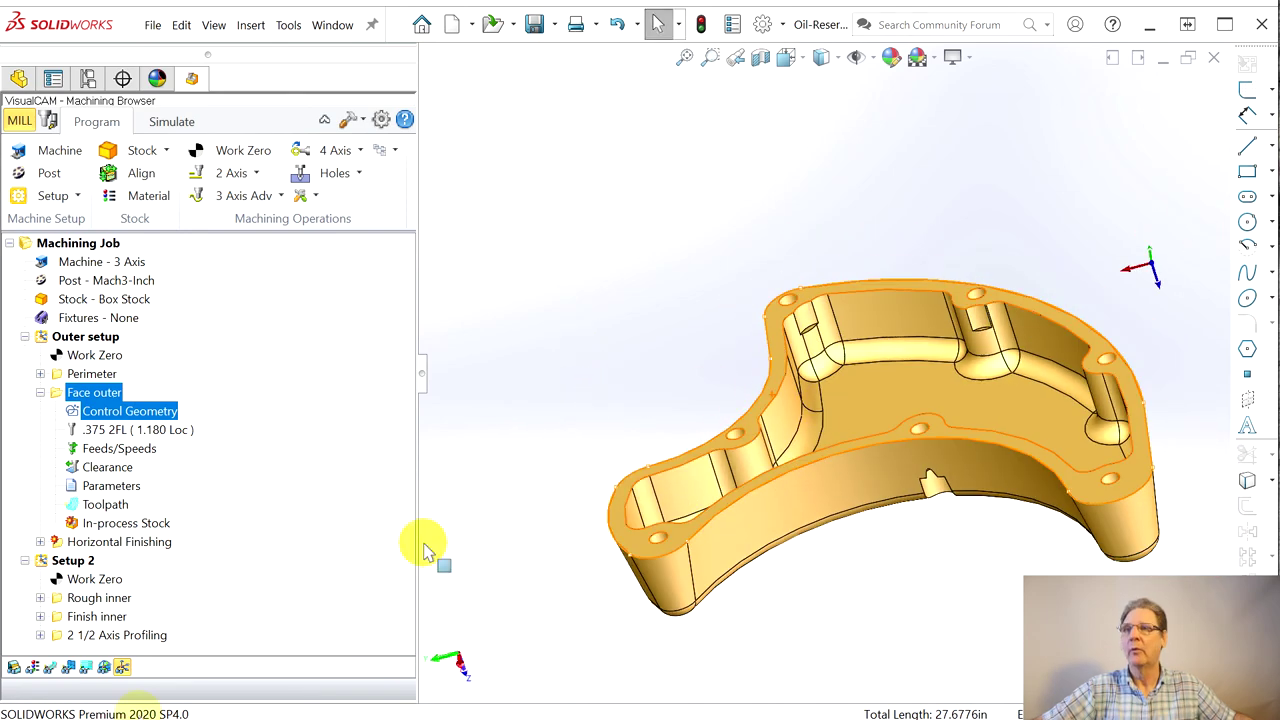
Show the toolpaths and tilt the part to review the Perimeter passes
click(52, 668)
middle_drag(636, 668, 630, 555)
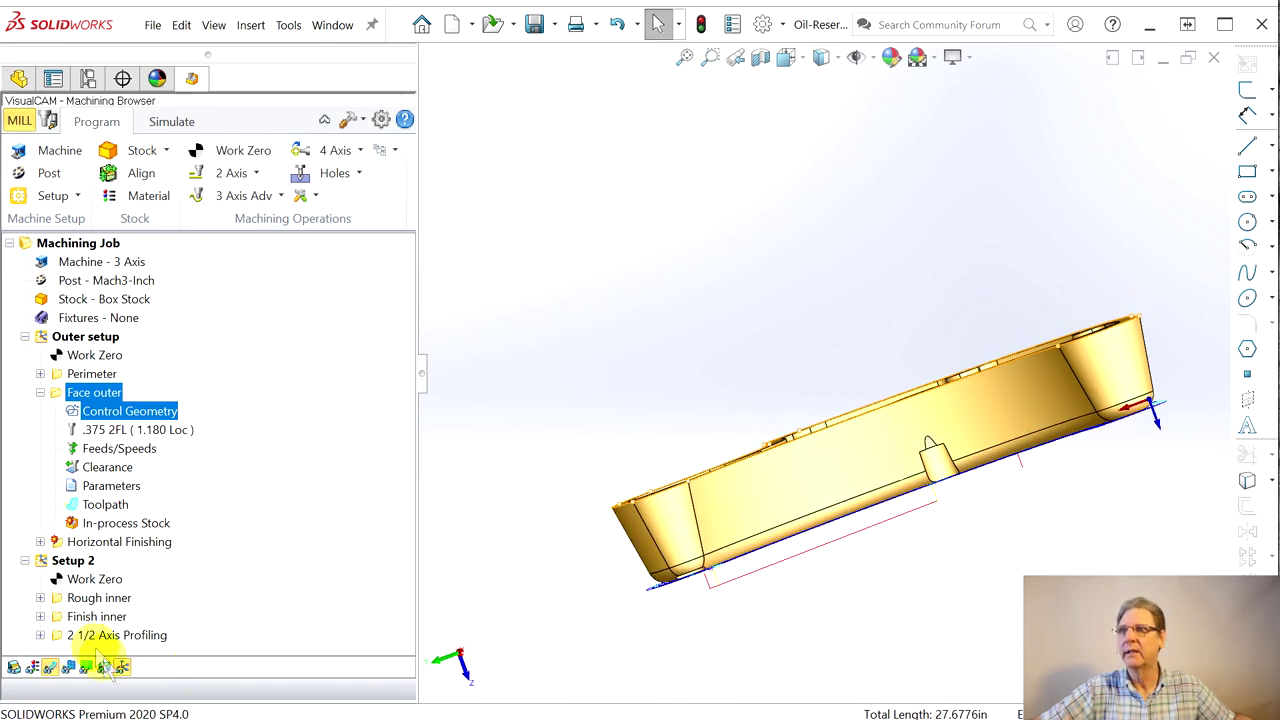
click(40, 392)
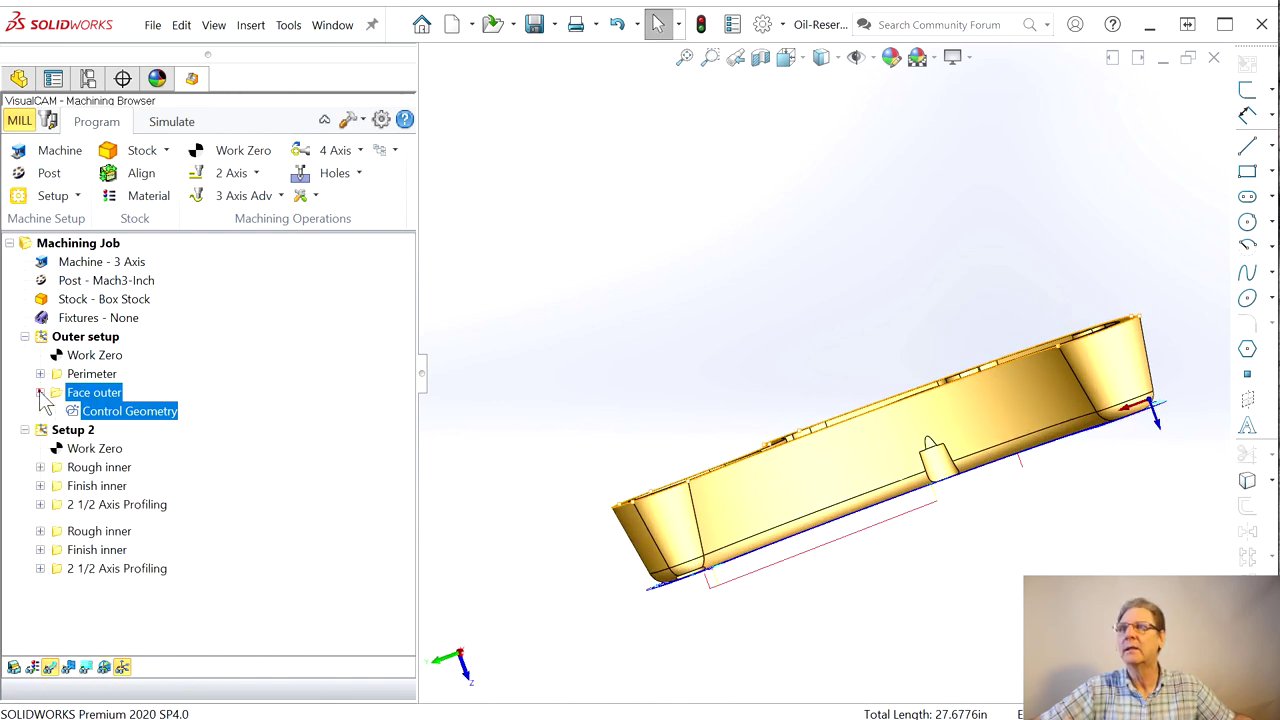
click(92, 375)
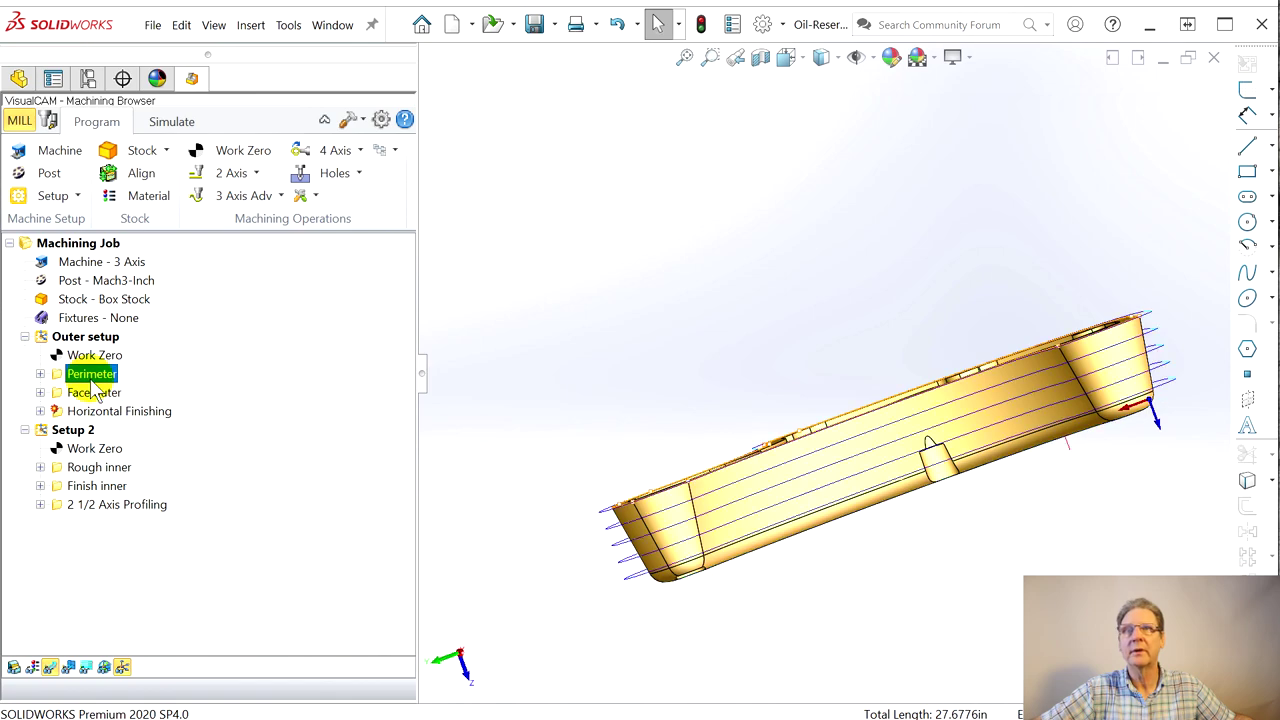
middle_drag(676, 540, 543, 277)
middle_drag(735, 610, 880, 509)
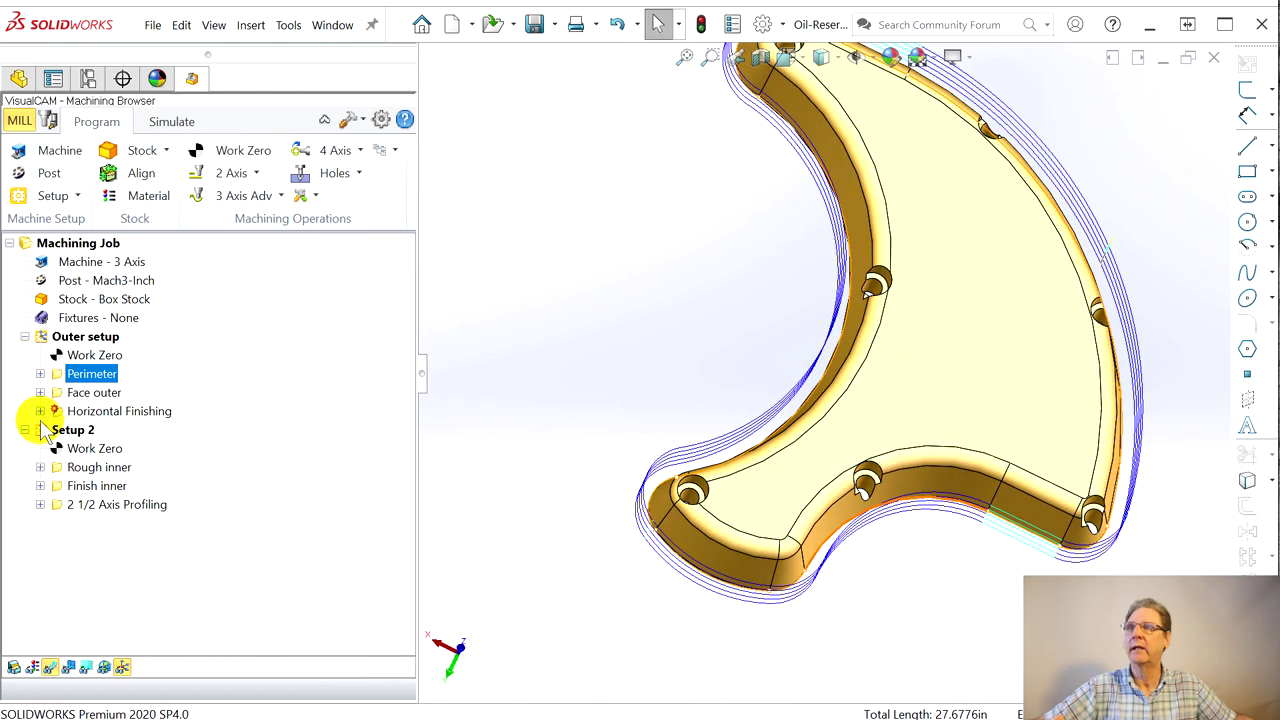
Display the Horizontal Finishing toolpath and view it from a tilted isometric angle
click(100, 411)
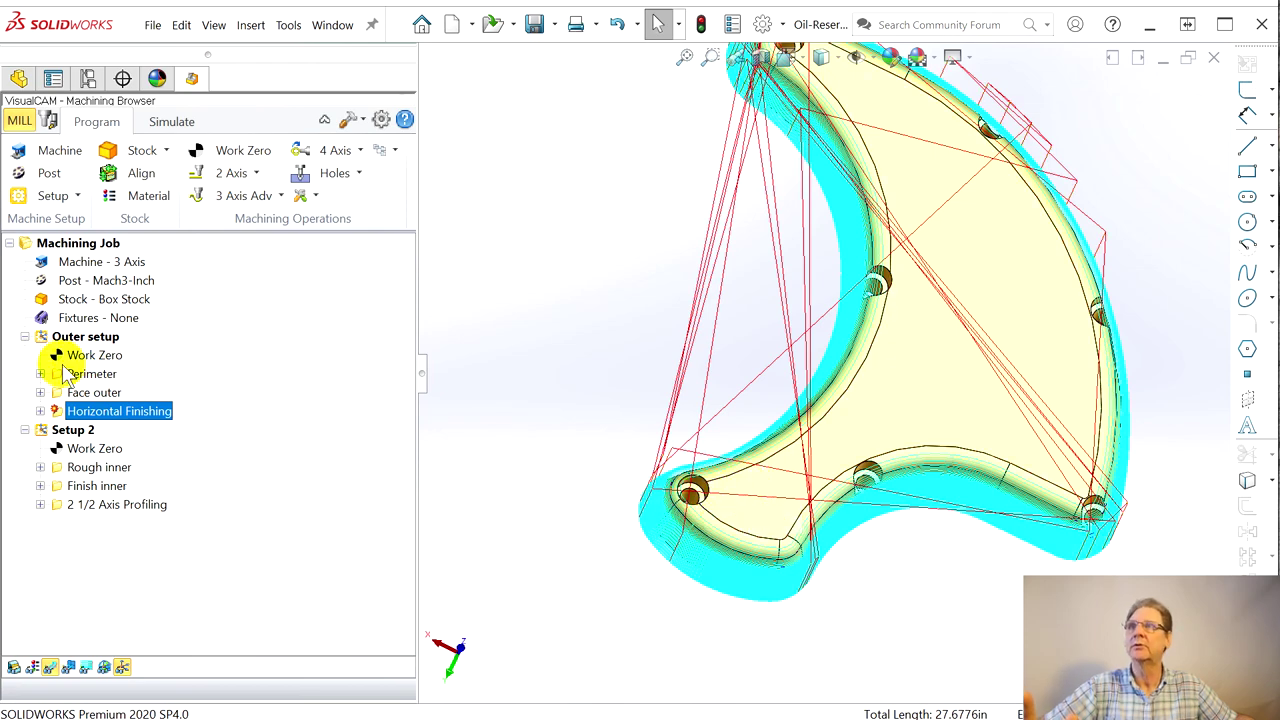
scroll(1006, 429, down, 3)
middle_drag(1016, 410, 990, 333)
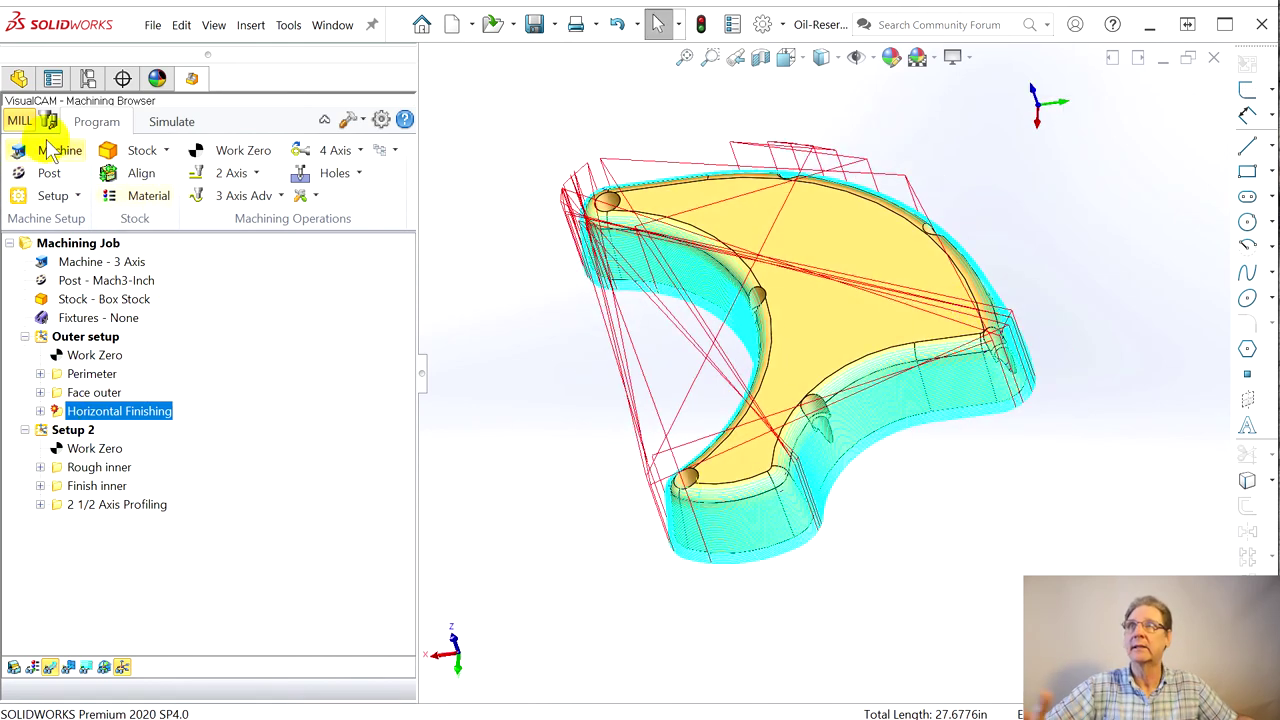
click(19, 78)
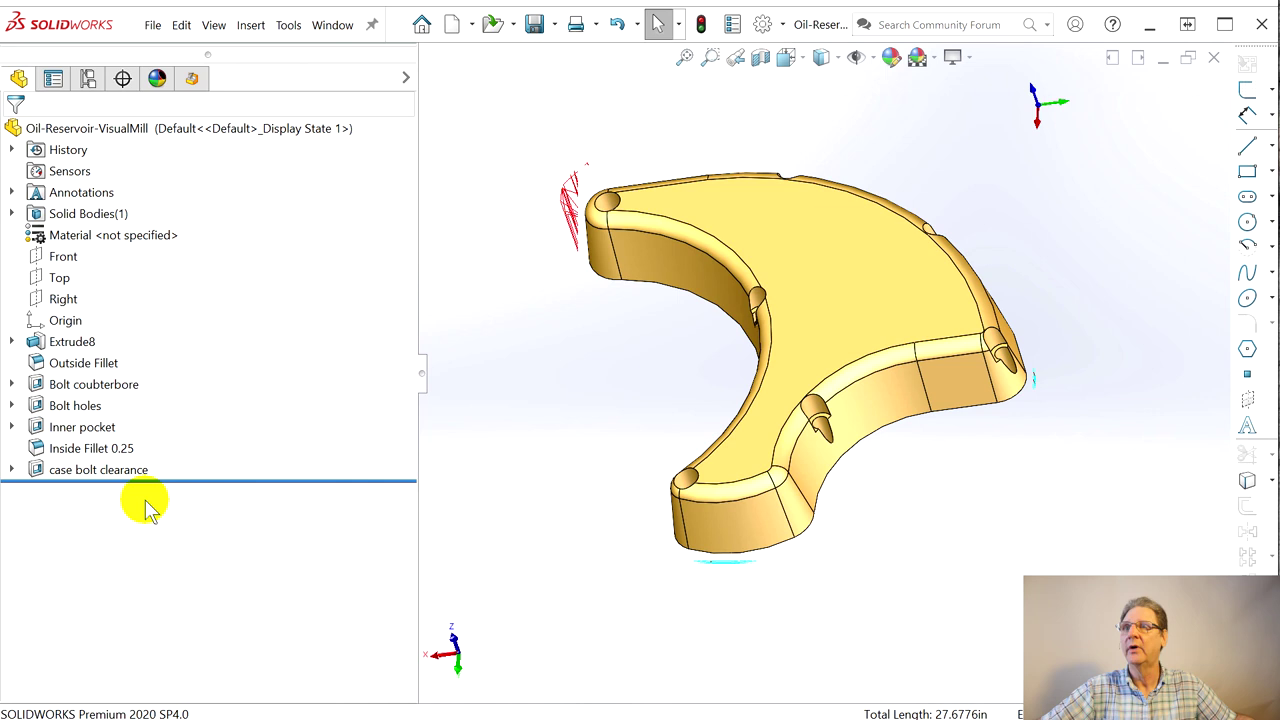
Drag the rollback bar to just below Outside Fillet, then return to the machining operations
drag(148, 488, 178, 376)
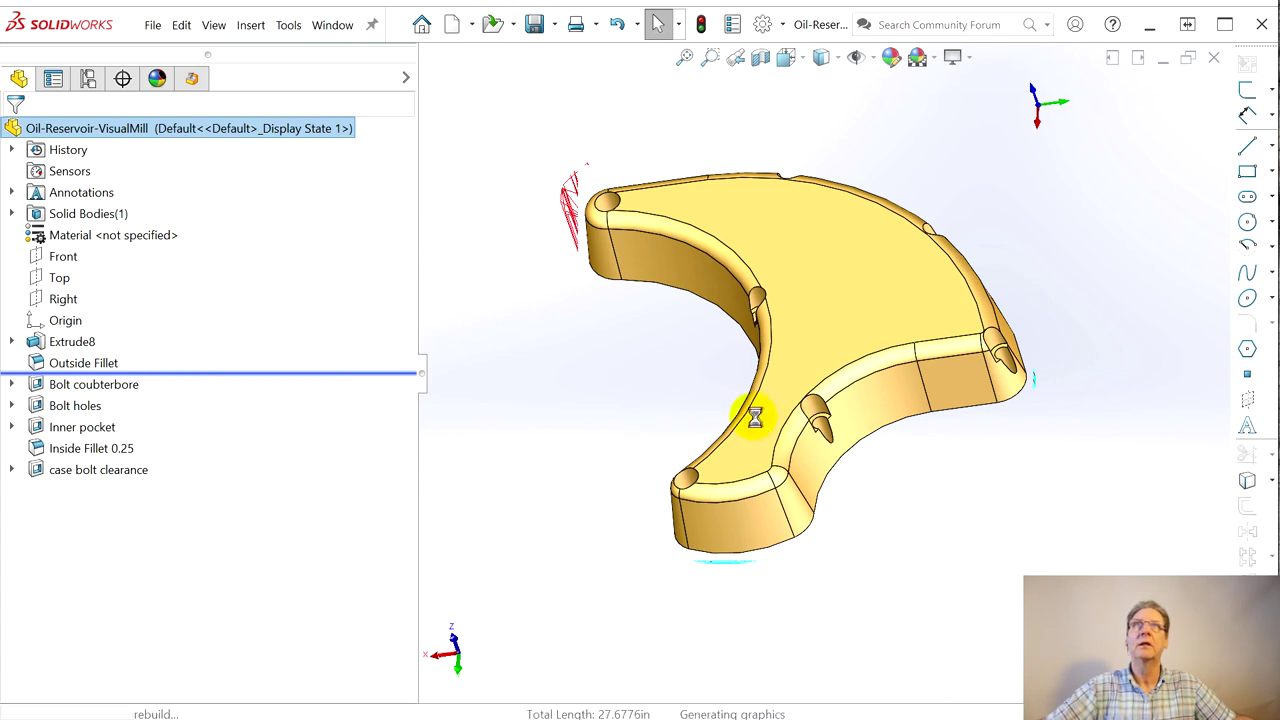
click(192, 79)
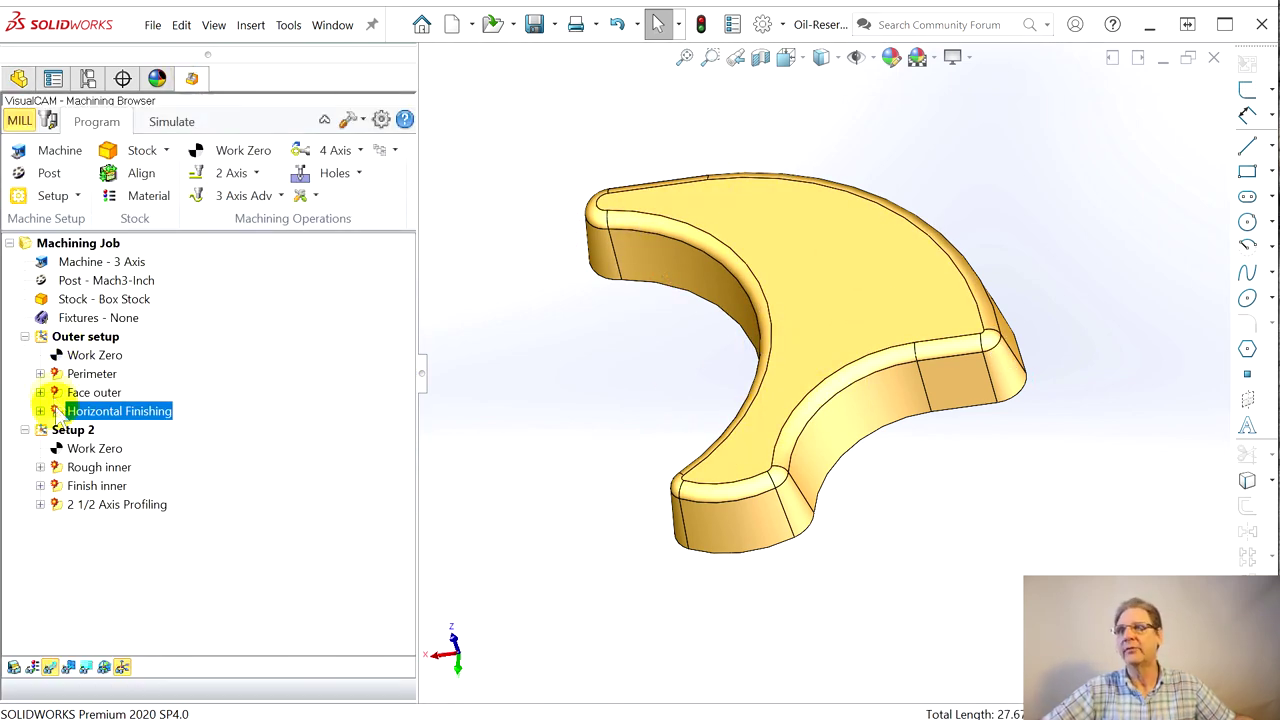